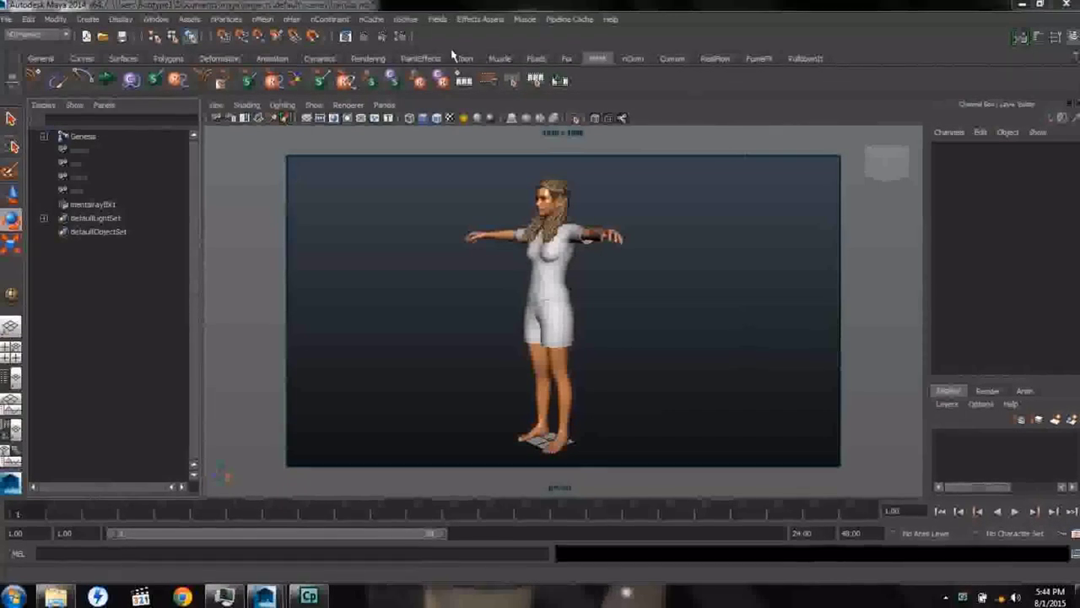
# Step: View the character's rendered image zoomed on the face and shoulders, then close it
pyautogui.click(345, 37)
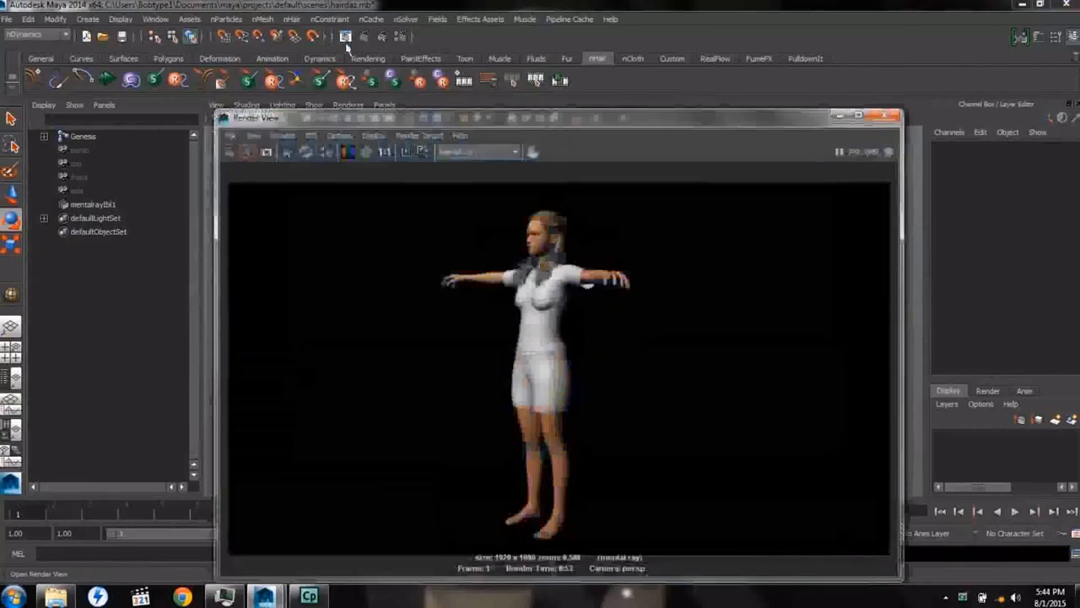
pyautogui.scroll(5, 555, 270)
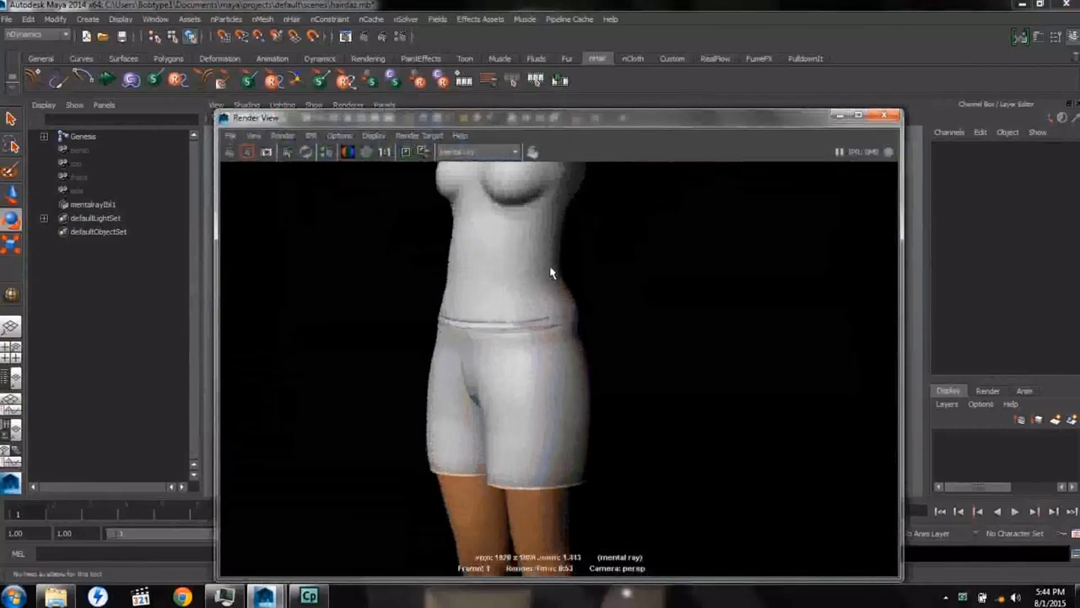
pyautogui.keyDown('alt'); pyautogui.moveTo(540, 234); pyautogui.dragTo(622, 394, button='middle'); pyautogui.keyUp('alt')
pyautogui.scroll(1, 622, 394)
pyautogui.scroll(1, 621, 394)
pyautogui.keyDown('alt'); pyautogui.moveTo(703, 356); pyautogui.dragTo(606, 479, button='middle'); pyautogui.keyUp('alt')
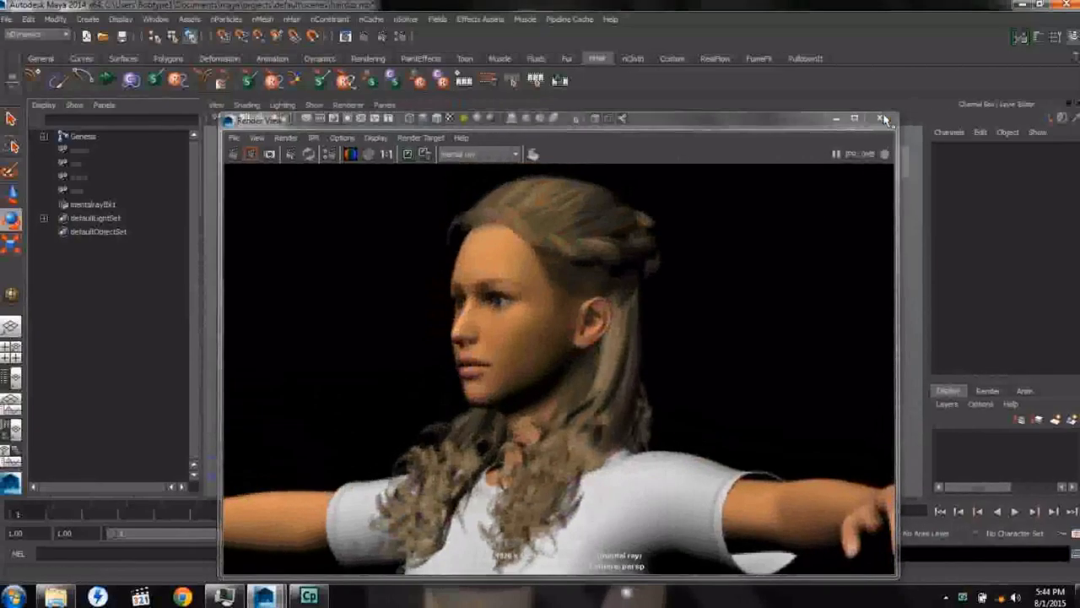
pyautogui.click(883, 116)
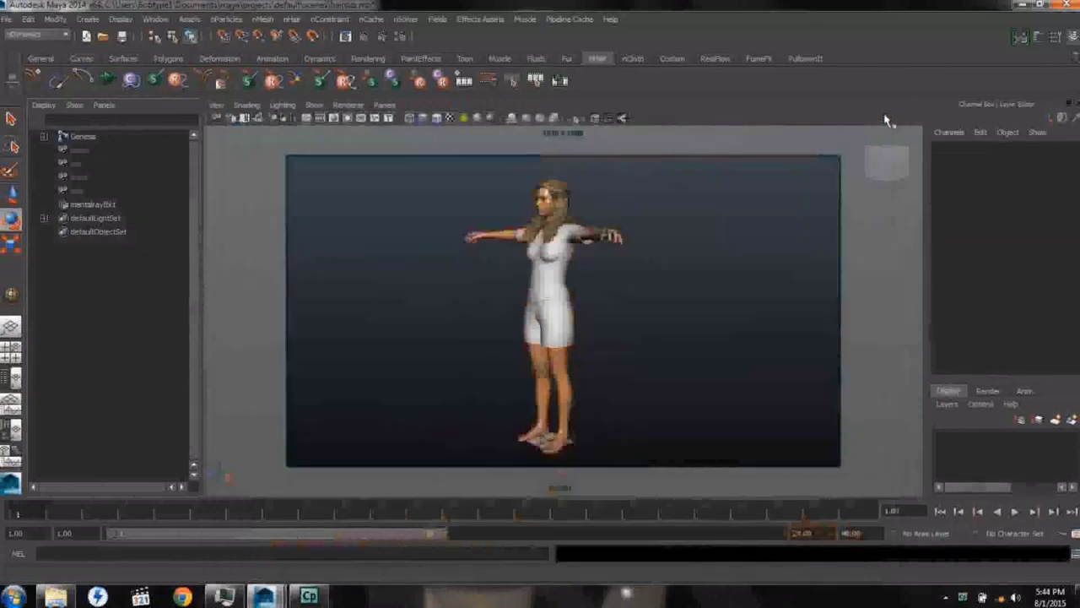
# Step: Switch to cameraView1, play the animation, rewind to frame 1, and show wireframe
pyautogui.rightClick(244, 118)
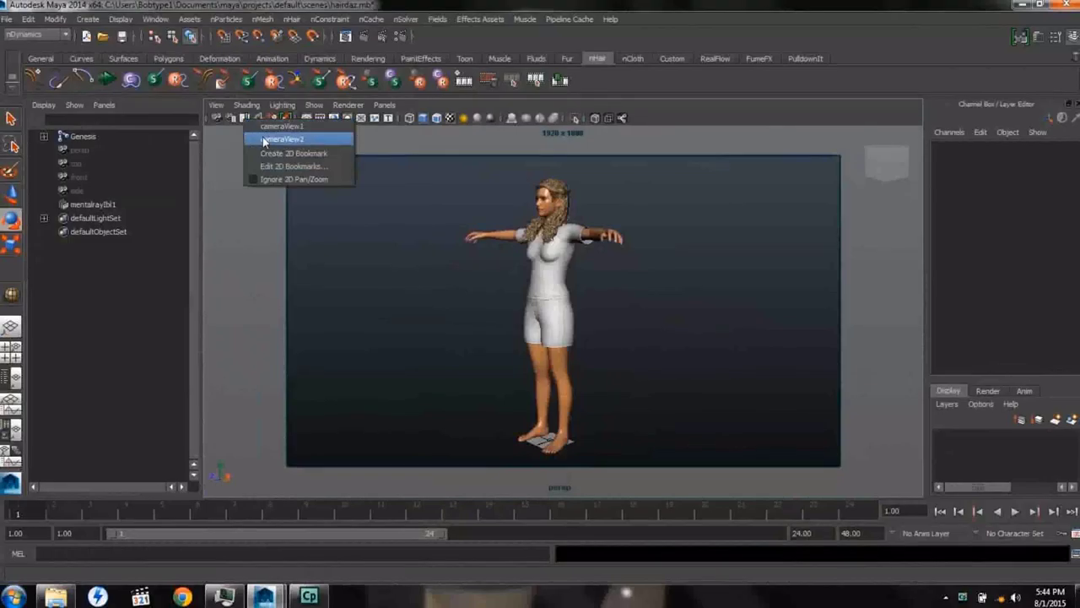
pyautogui.click(258, 128)
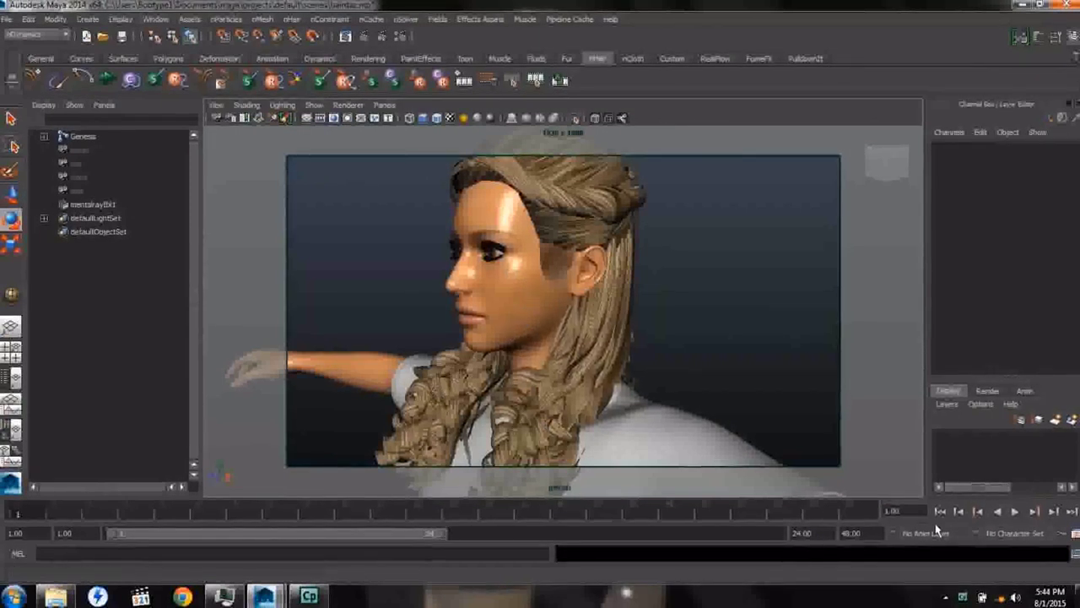
pyautogui.click(1015, 511)
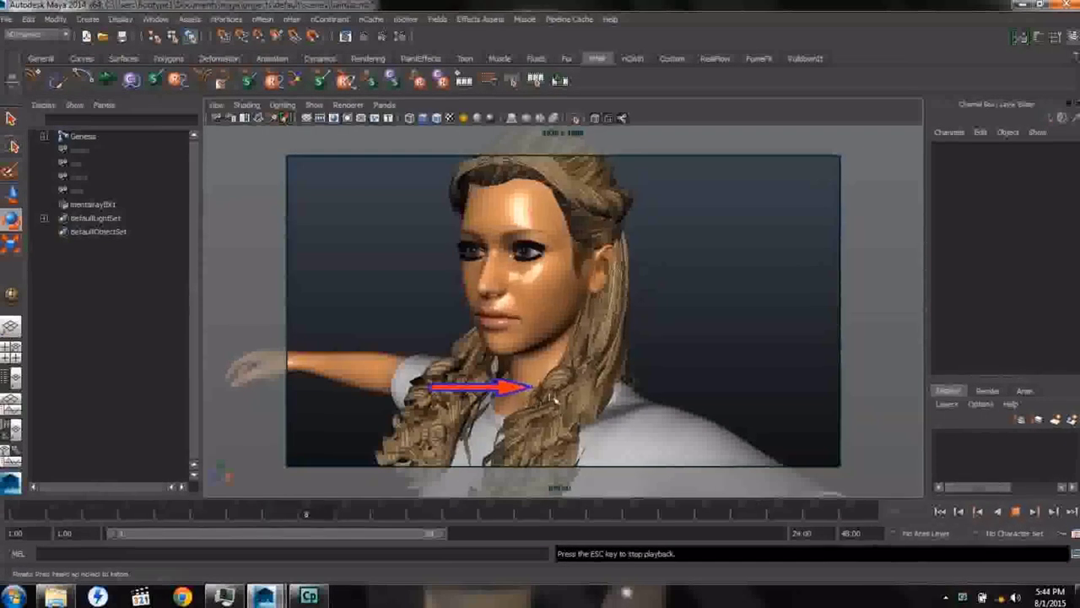
pyautogui.click(998, 511)
pyautogui.click(999, 511)
pyautogui.click(942, 512)
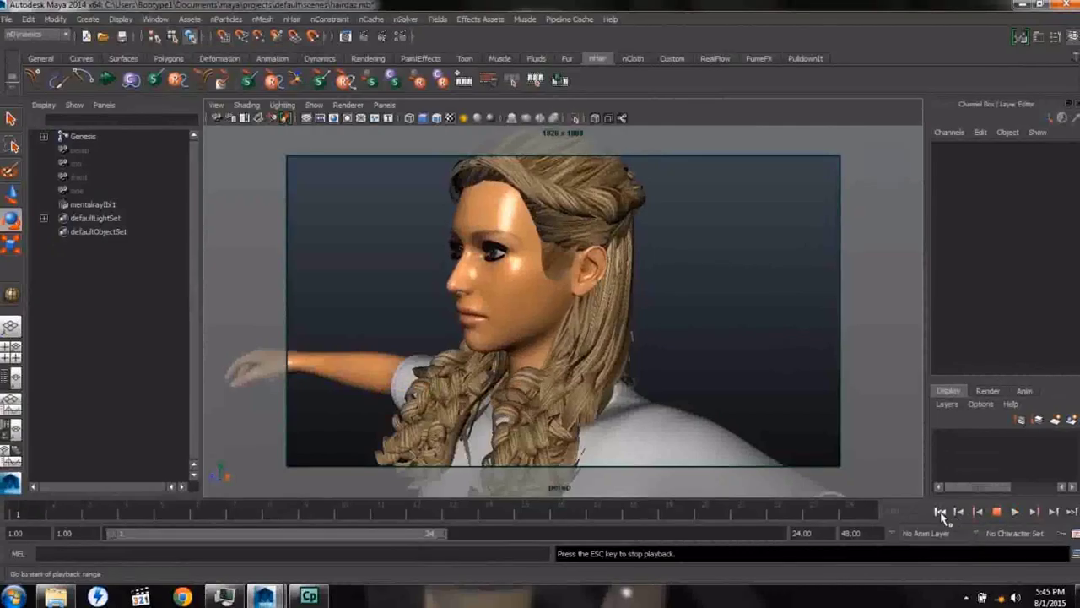
pyautogui.press('4')
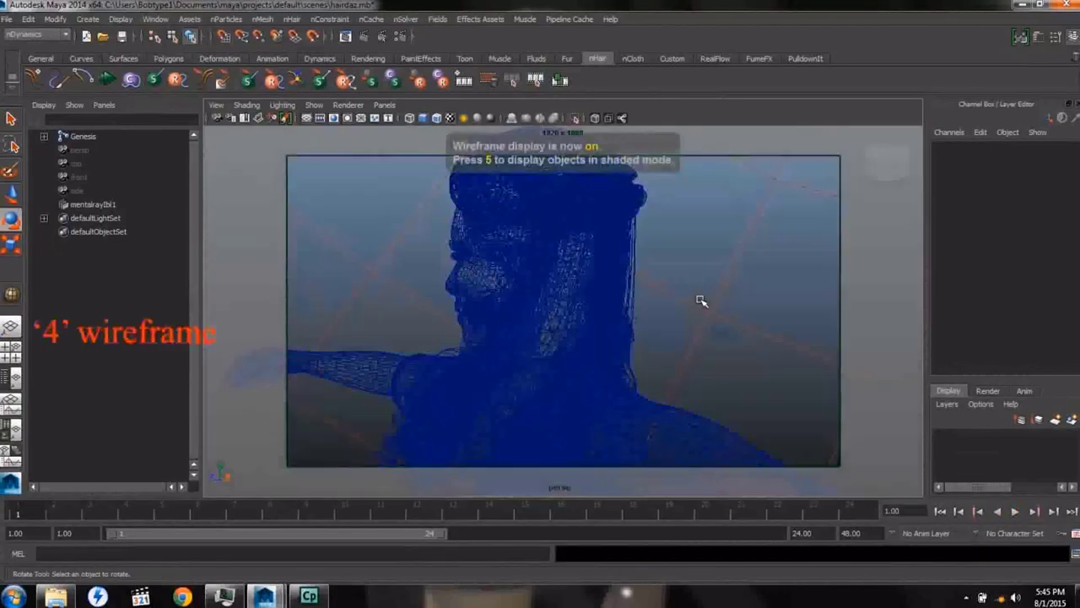
# Step: Select and deselect the hair mesh, then switch to textured shaded display
pyautogui.click(620, 311)
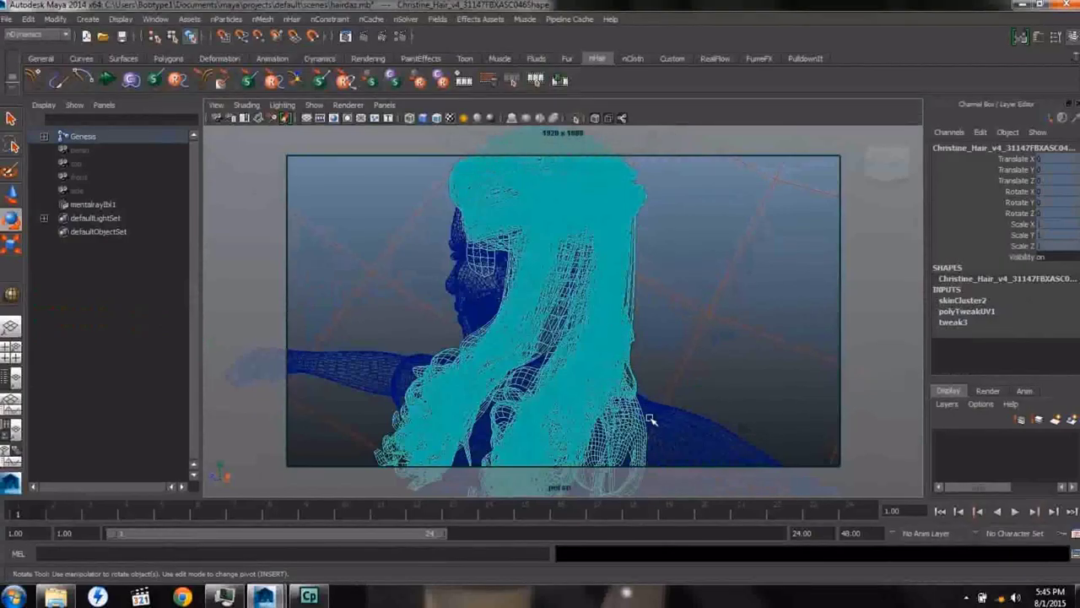
pyautogui.click(672, 305)
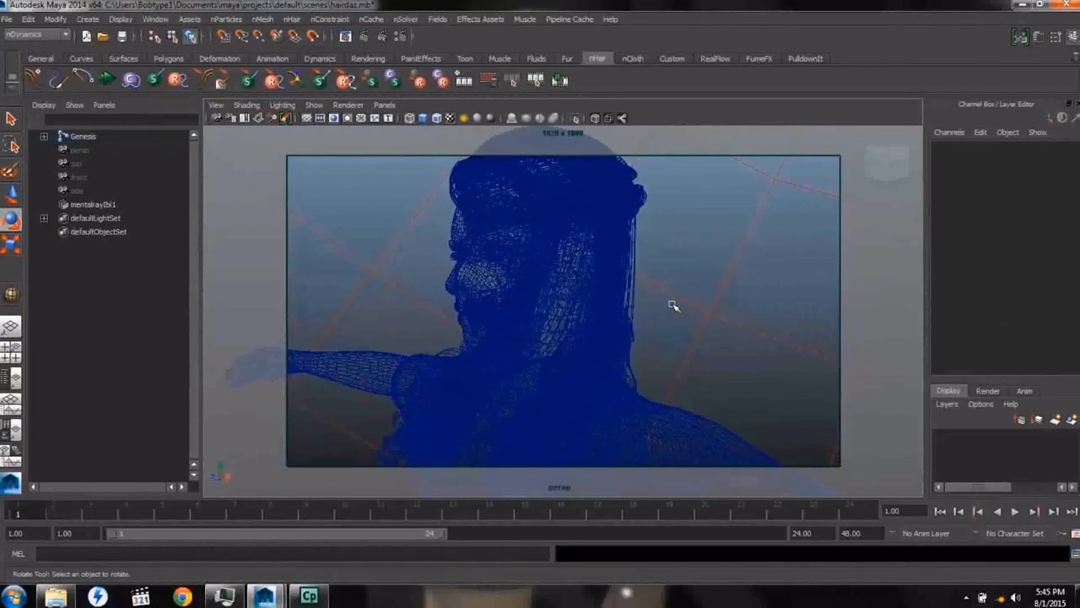
pyautogui.press('6')
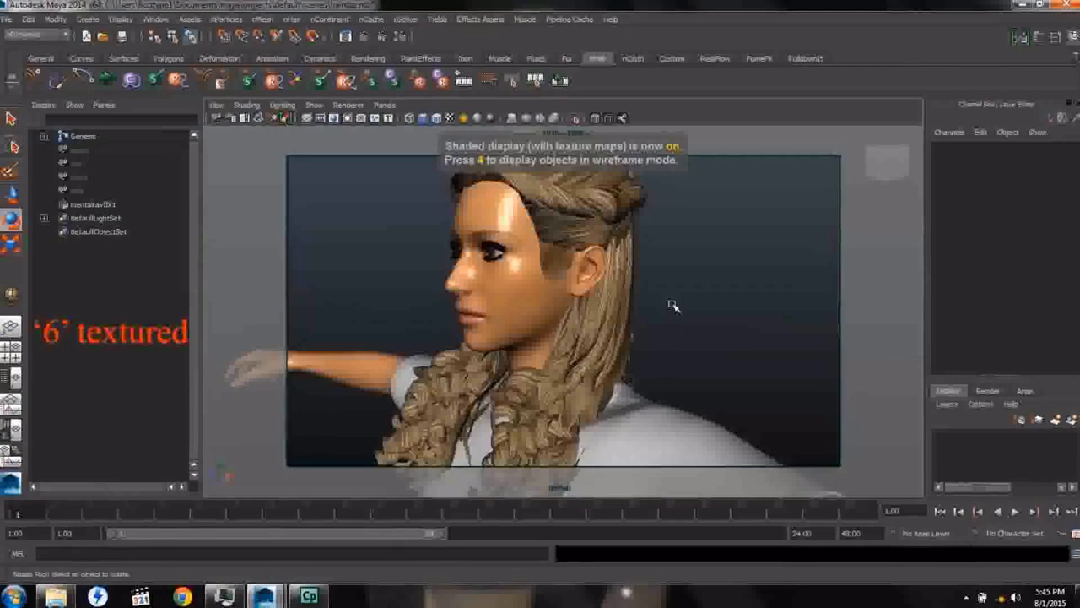
# Step: Select the abdomen joint under Genesis and set its Rotate X to -30
pyautogui.click(43, 136)
pyautogui.click(108, 178)
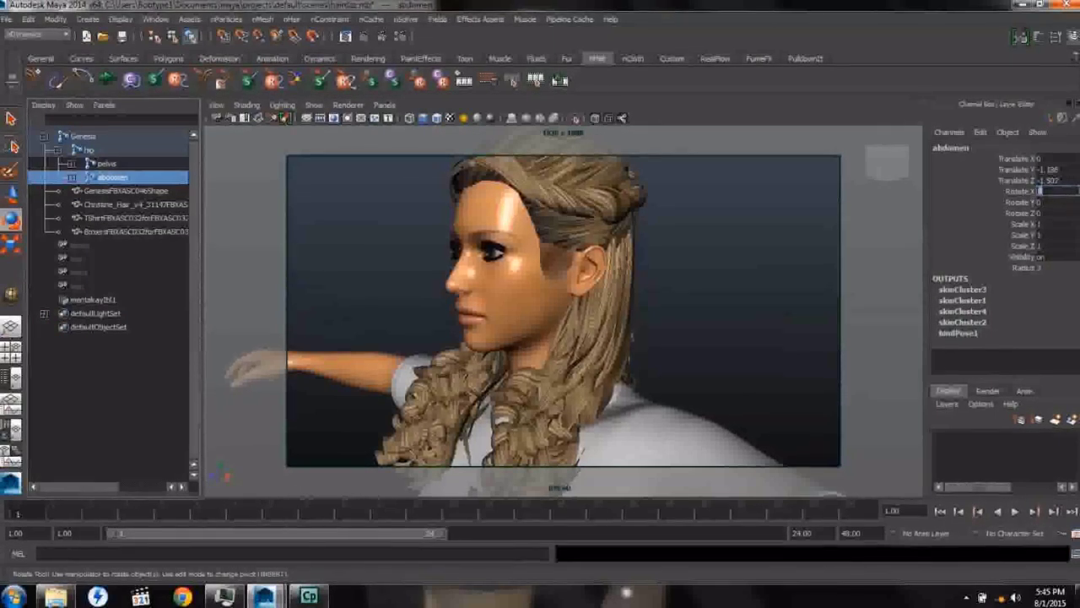
pyautogui.press('Tab')
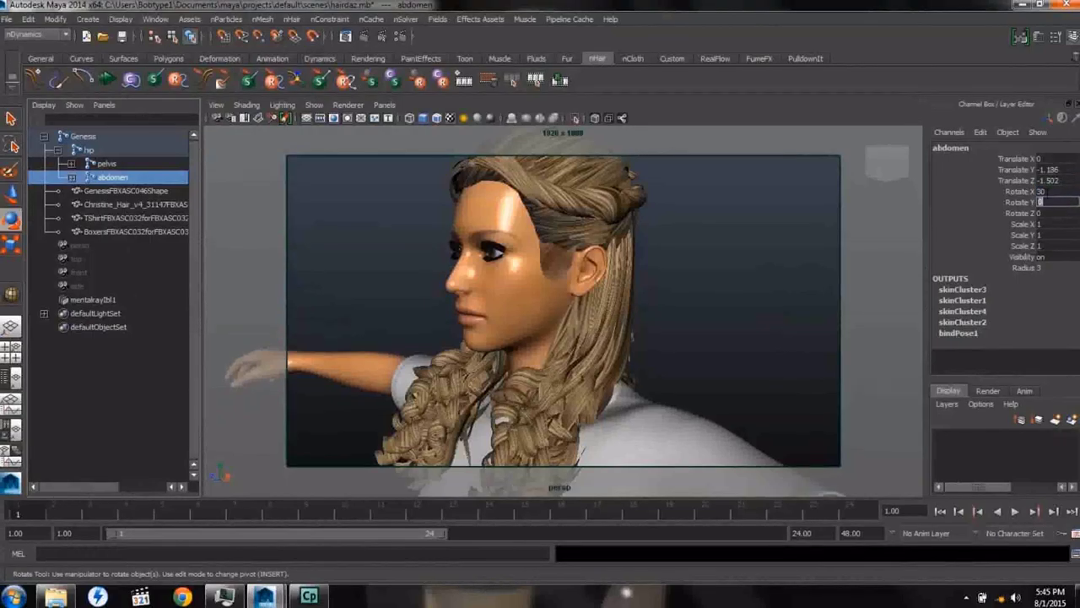
pyautogui.click(1044, 191)
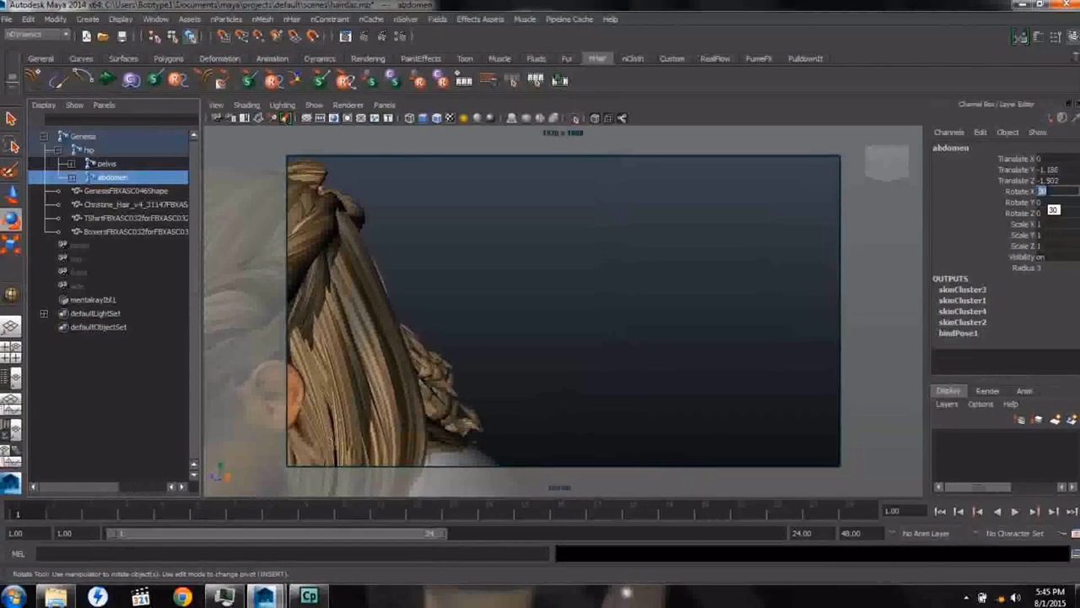
pyautogui.write('-30')
pyautogui.press('Tab')
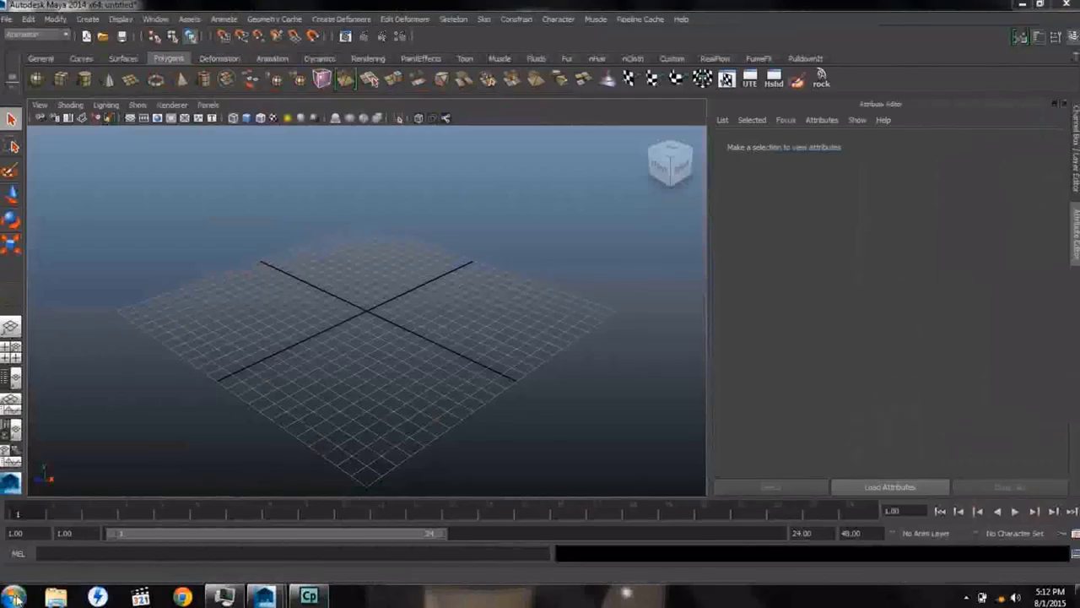
pyautogui.click(13, 596)
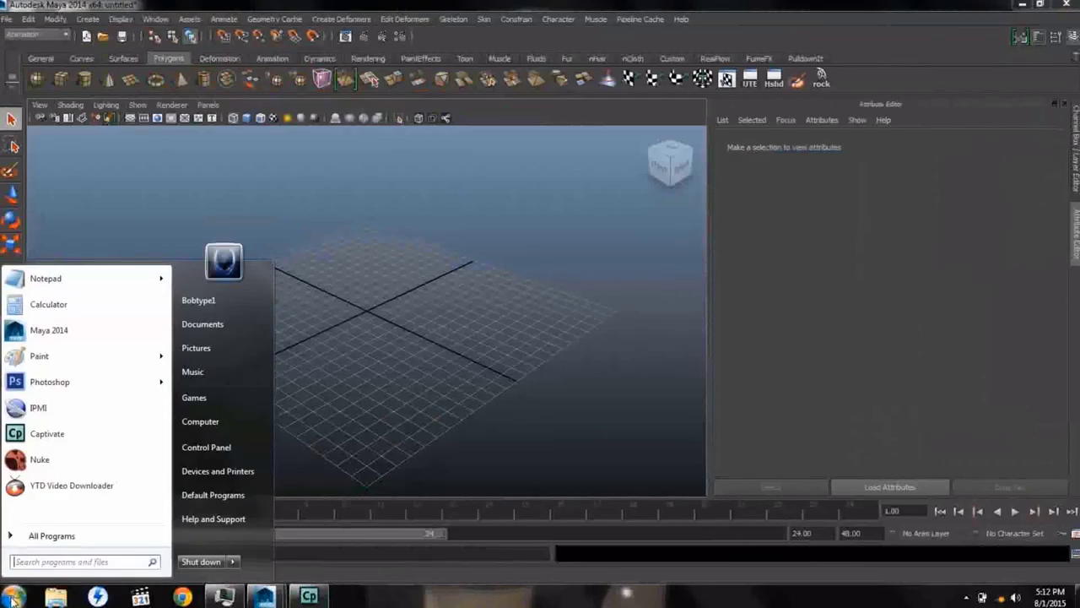
pyautogui.rightClick(199, 426)
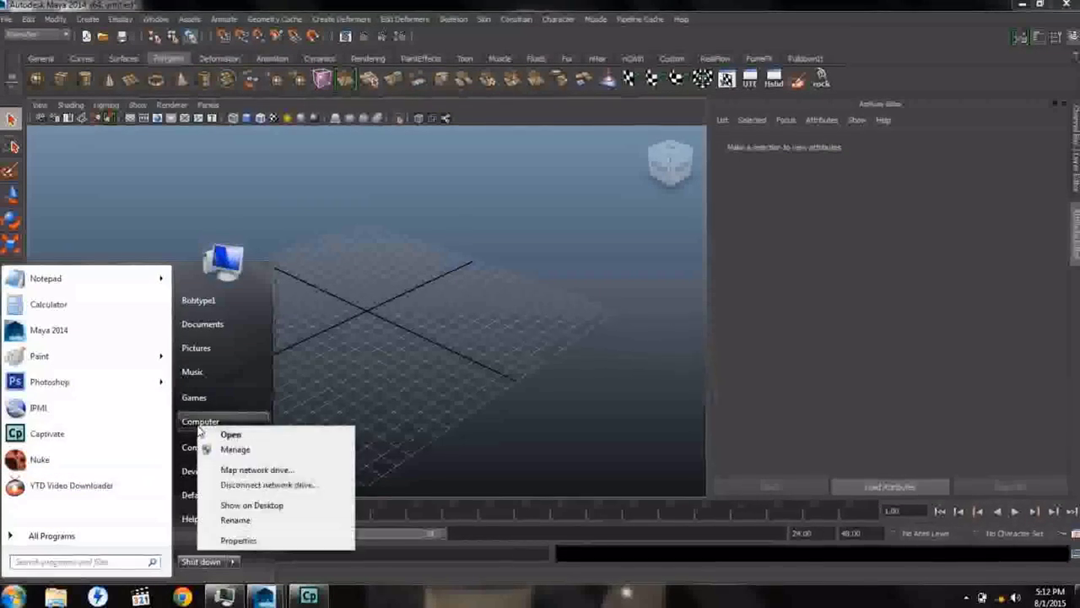
pyautogui.click(239, 539)
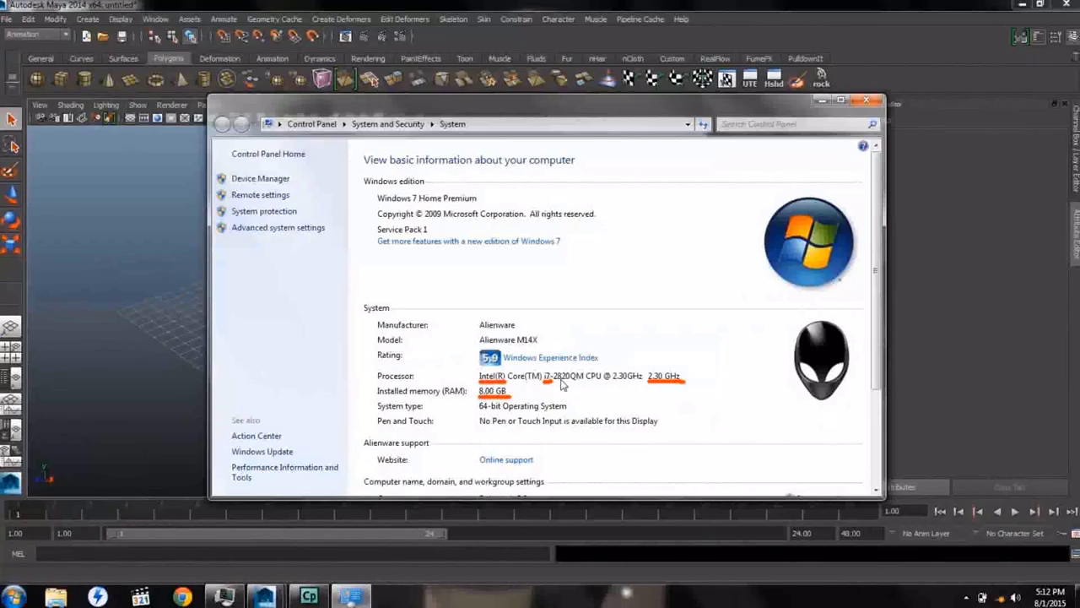
pyautogui.click(254, 180)
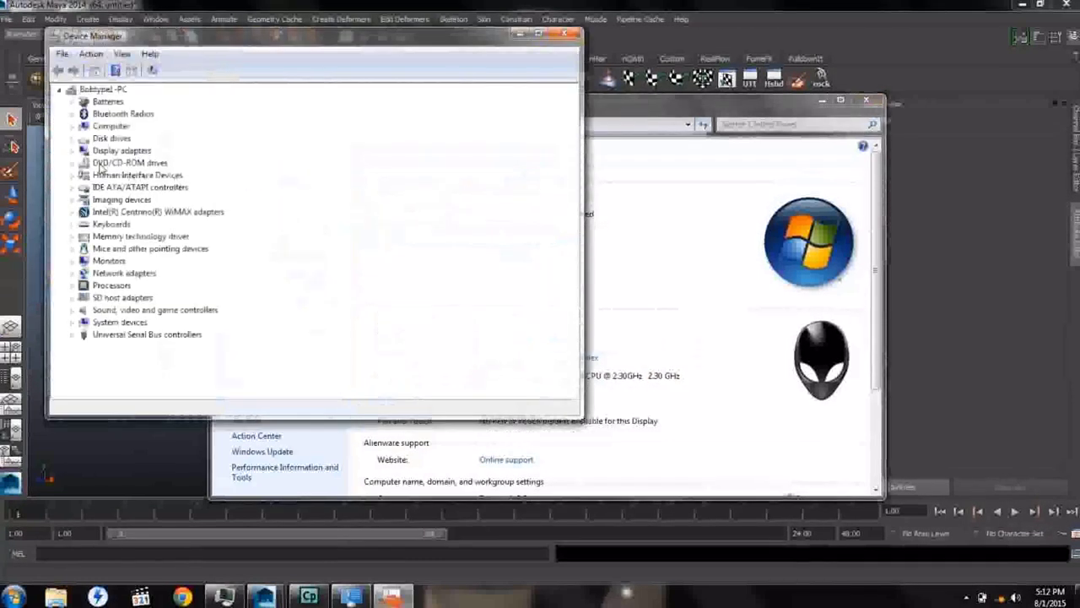
pyautogui.click(72, 151)
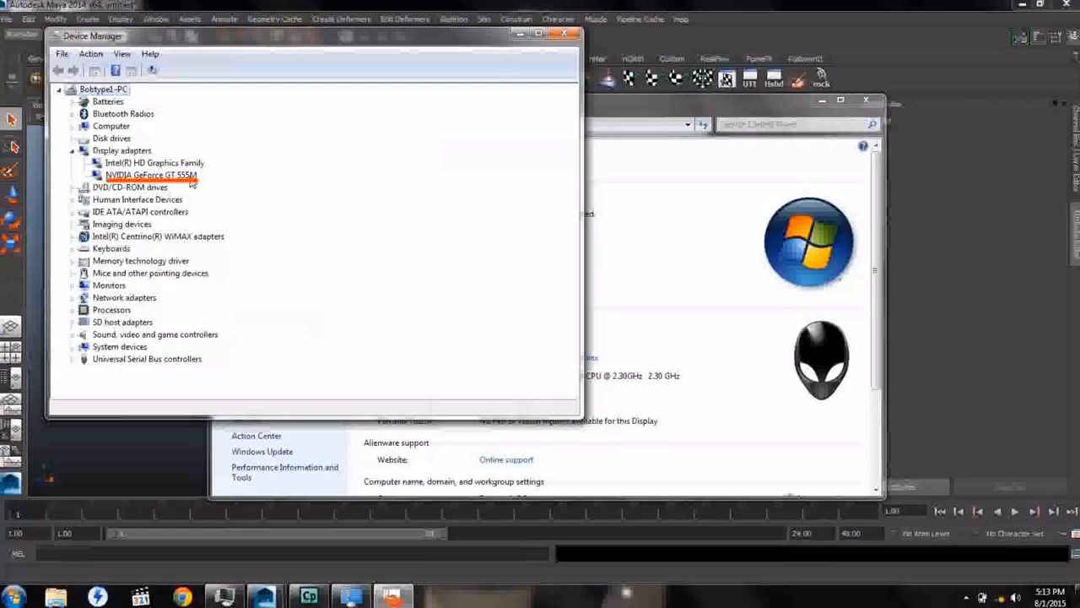
pyautogui.click(565, 38)
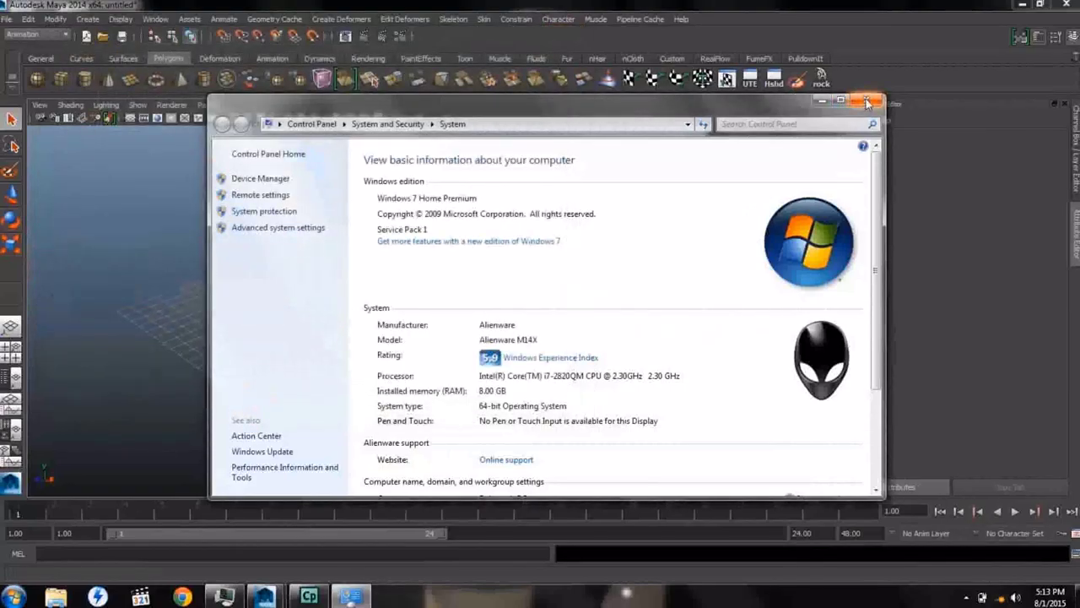
pyautogui.click(866, 102)
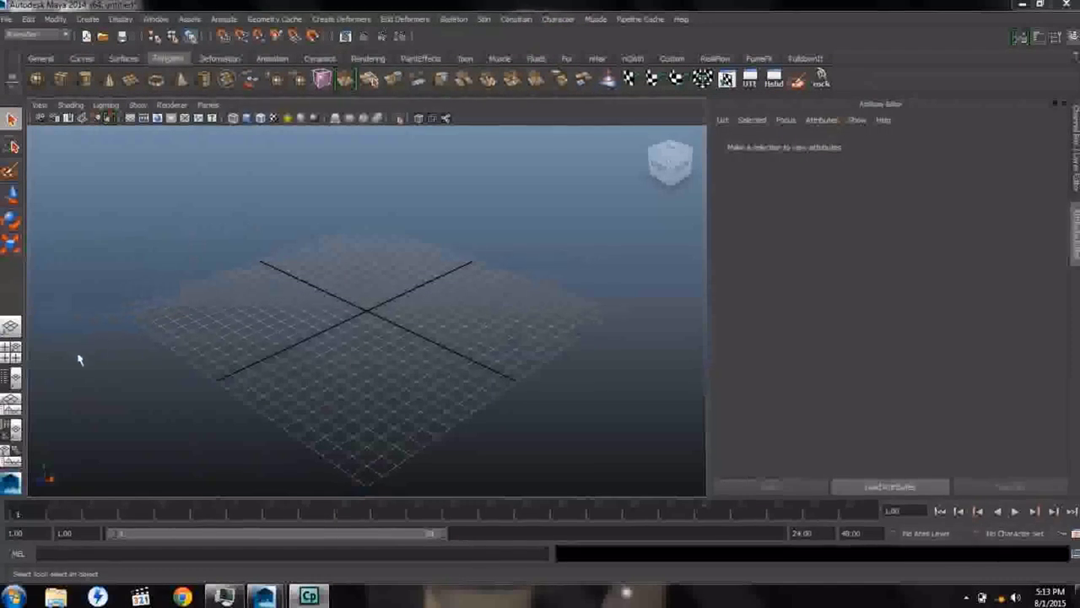
# Step: Switch to the Persp/Outliner layout and draw polygon plane pPlane1 on the grid
pyautogui.click(15, 378)
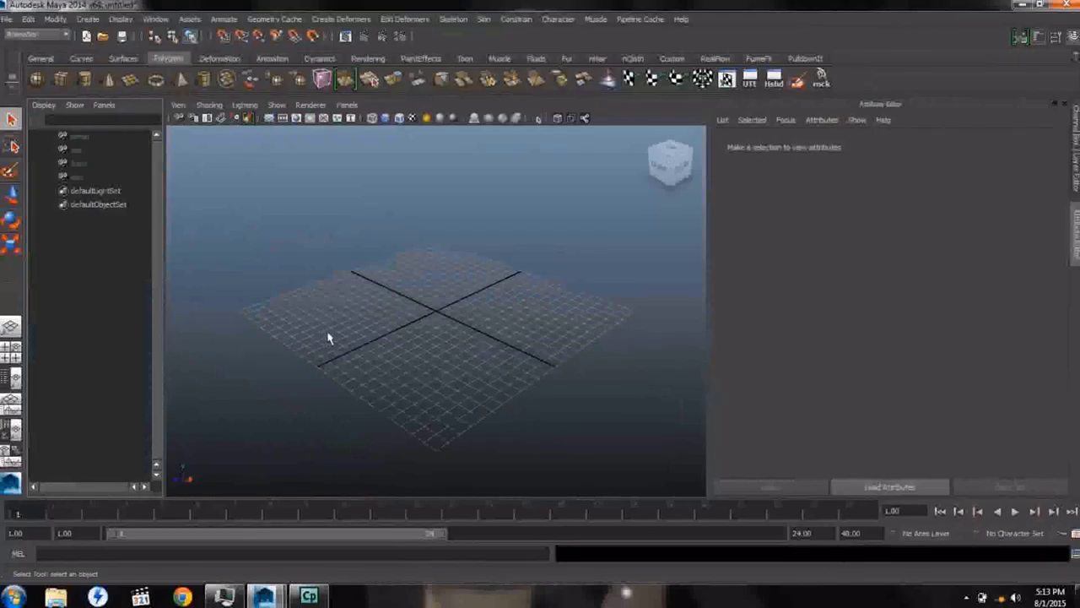
pyautogui.keyDown('alt'); pyautogui.moveTo(335, 349); pyautogui.dragTo(409, 397); pyautogui.keyUp('alt')
pyautogui.click(131, 78)
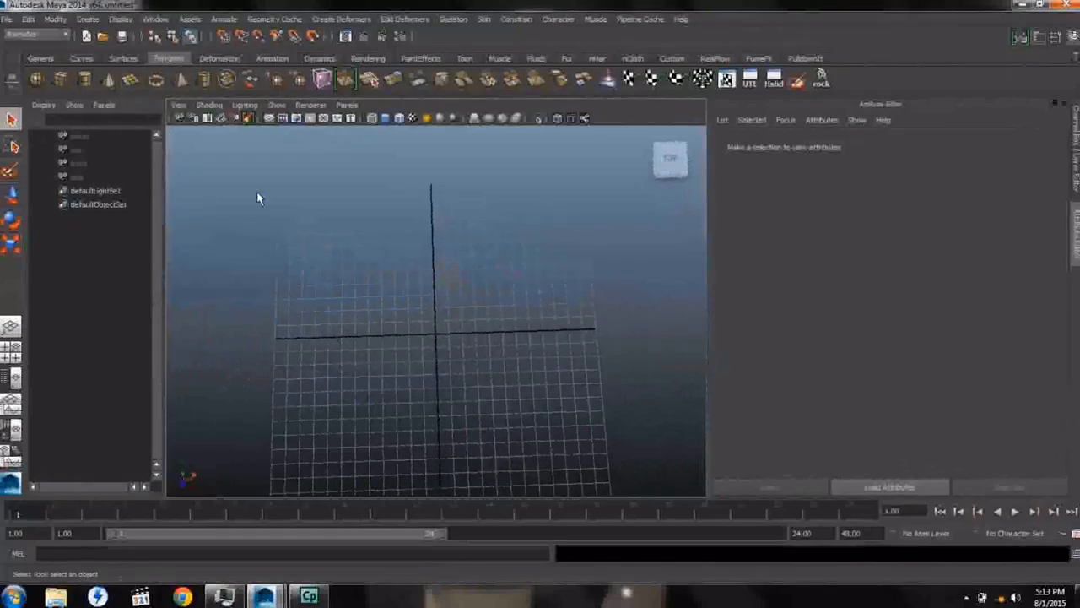
pyautogui.click(456, 341)
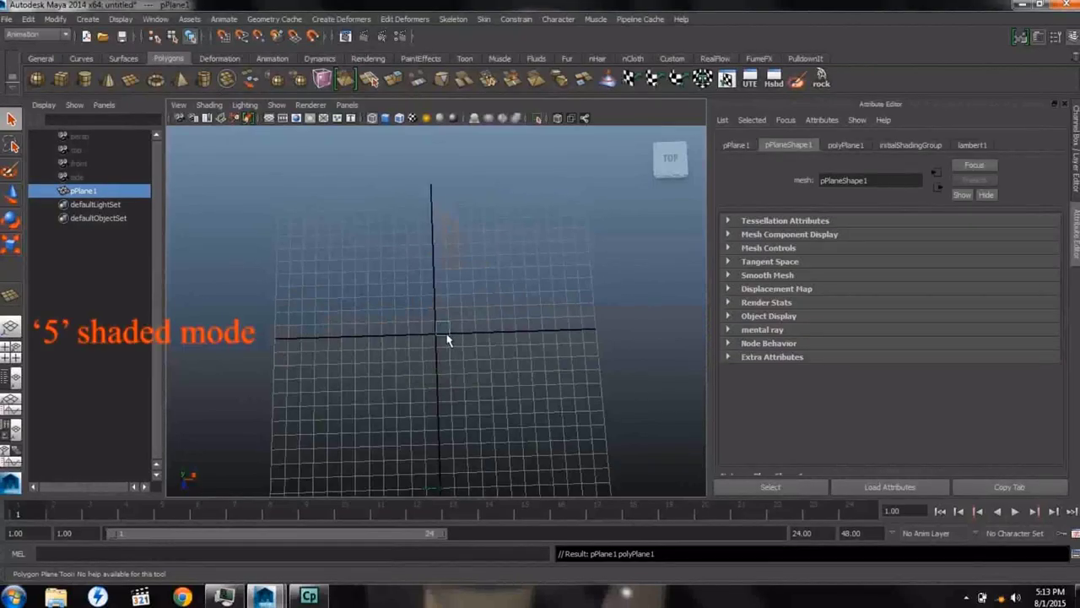
# Step: Show pPlane1 shaded, lift it upward along Y, and reselect it
pyautogui.press('5')
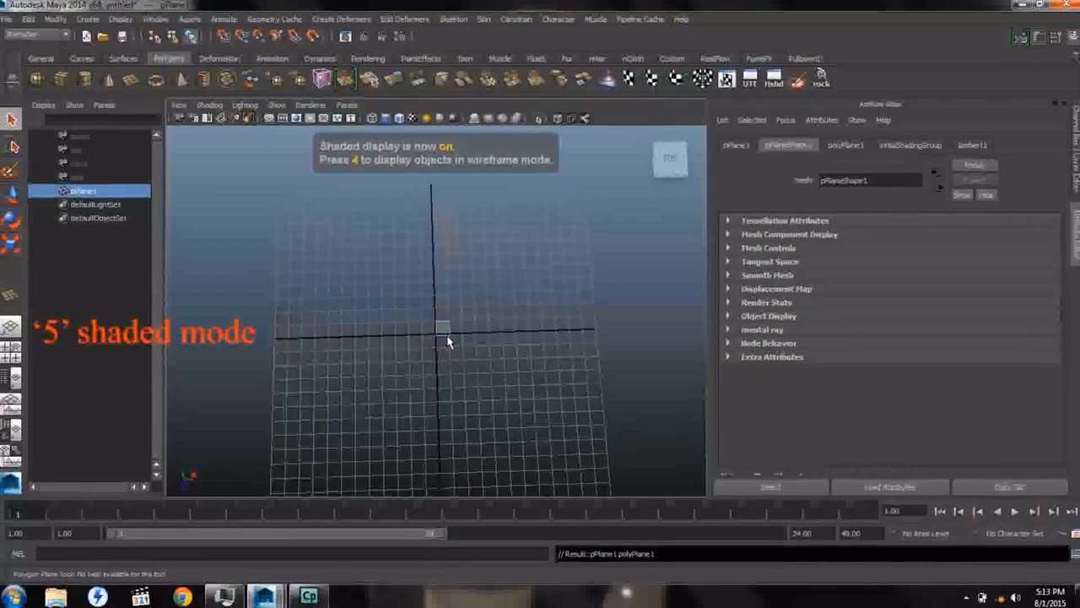
pyautogui.press('w')
pyautogui.moveTo(448, 338)
pyautogui.keyDown('alt'); pyautogui.mouseDown()
pyautogui.moveTo(384, 326)
pyautogui.moveTo(403, 314)
pyautogui.mouseUp(); pyautogui.keyUp('alt')
pyautogui.moveTo(433, 358); pyautogui.dragTo(438, 159)
pyautogui.keyDown('alt'); pyautogui.moveTo(415, 265); pyautogui.dragTo(509, 414); pyautogui.keyUp('alt')
pyautogui.moveTo(434, 244); pyautogui.dragTo(400, 217, button='right')
pyautogui.click(400, 217)
pyautogui.moveTo(400, 217); pyautogui.dragTo(481, 299)
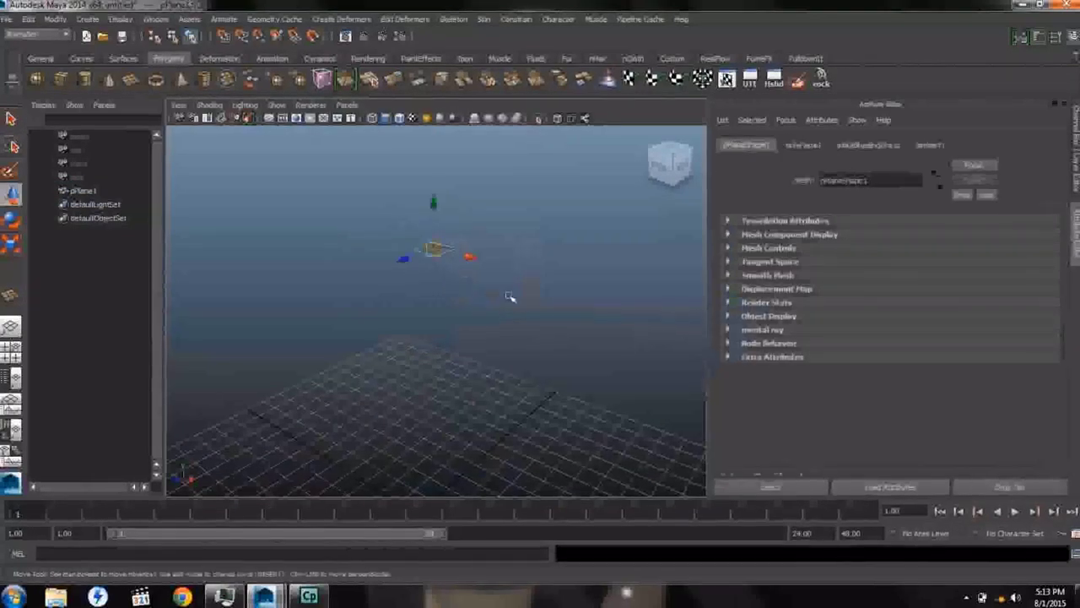
pyautogui.click(65, 35)
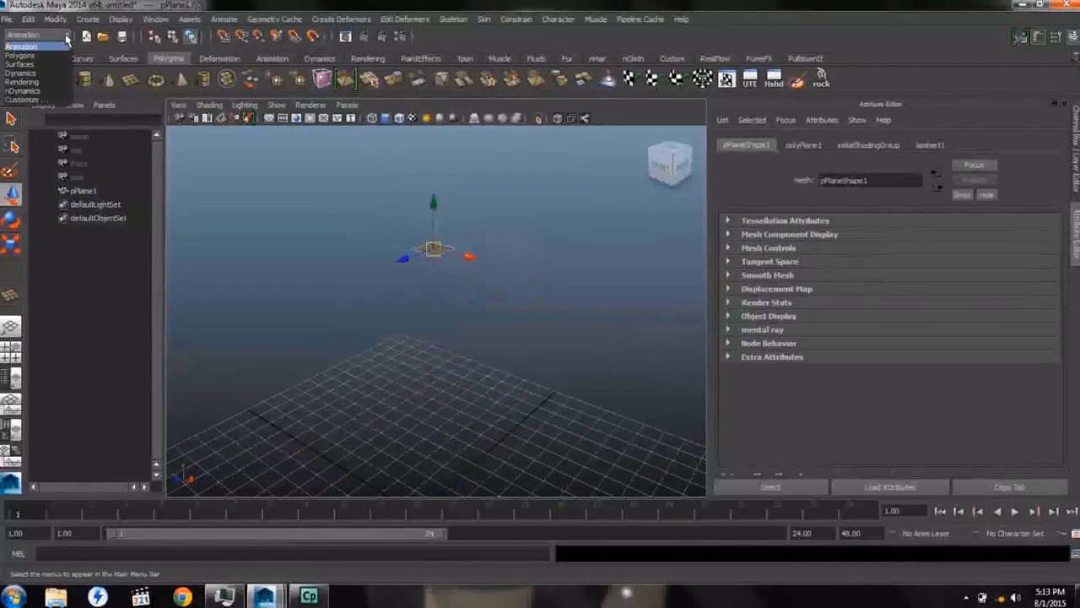
# Step: In the nDynamics menu set, open Create Hair options, reset them, and keep Paint Effects output
pyautogui.click(37, 91)
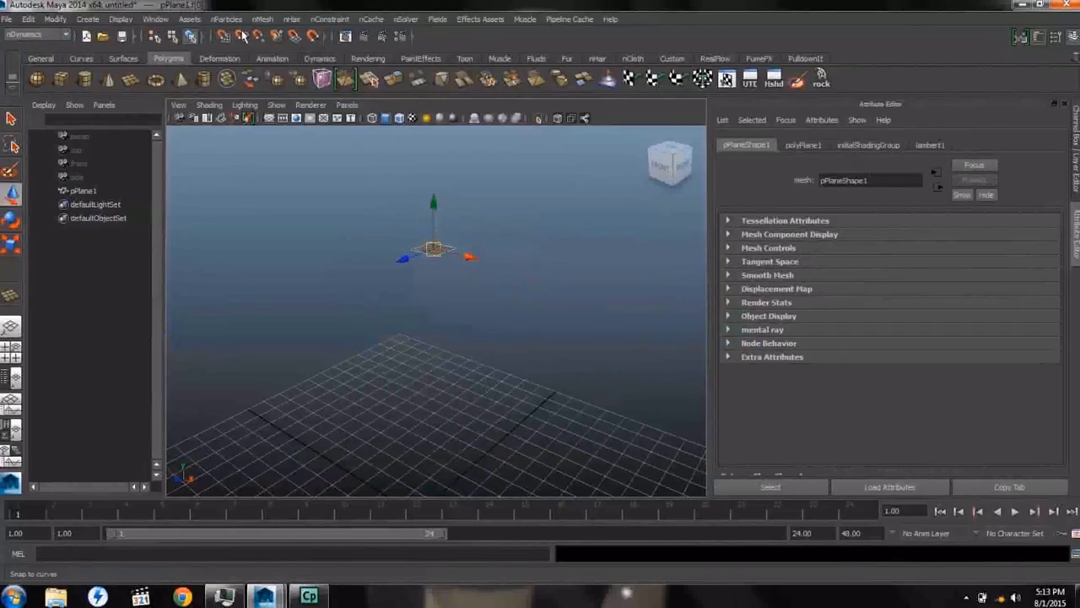
pyautogui.click(292, 20)
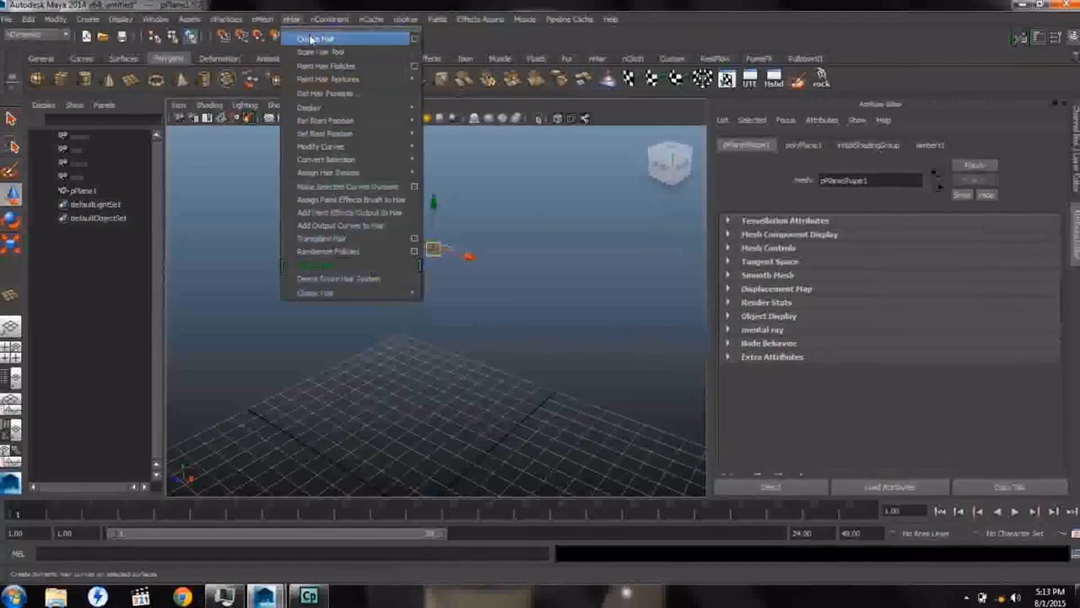
pyautogui.click(413, 38)
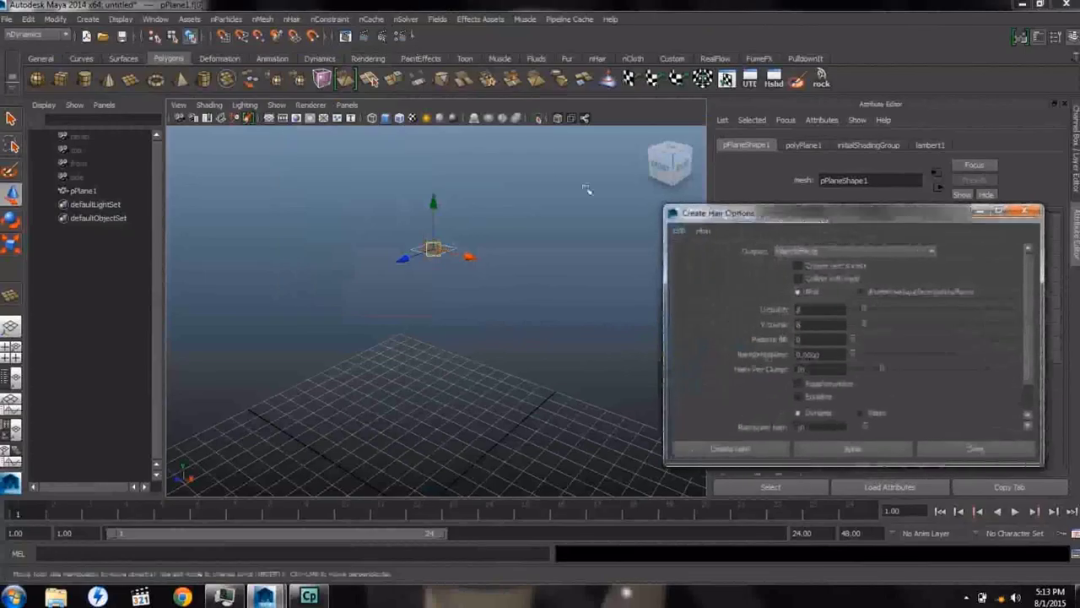
pyautogui.moveTo(717, 212); pyautogui.dragTo(181, 60)
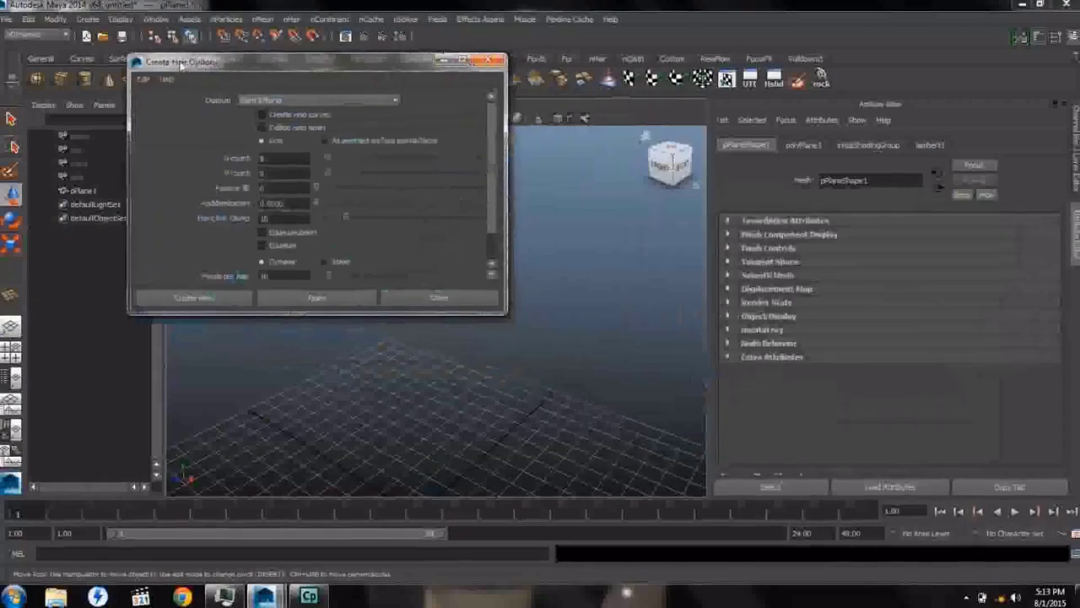
pyautogui.click(143, 78)
pyautogui.click(158, 106)
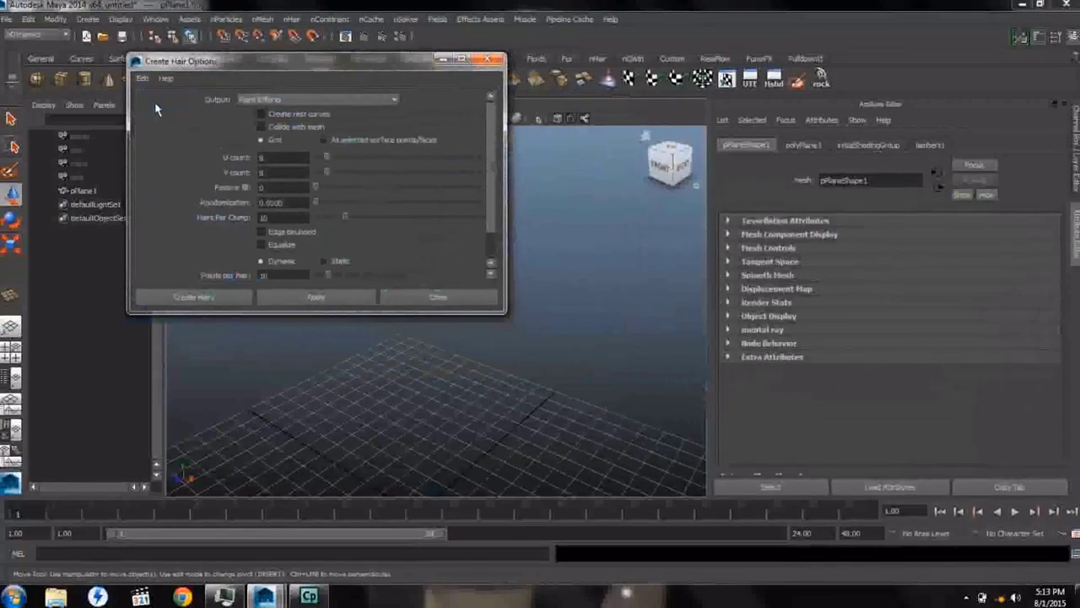
pyautogui.click(386, 103)
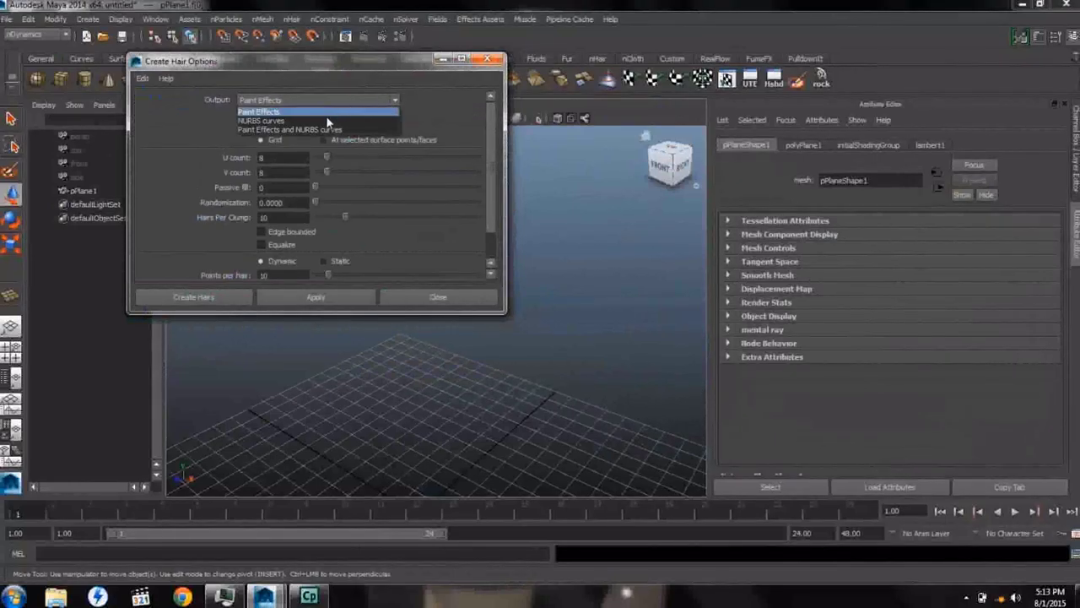
pyautogui.click(279, 112)
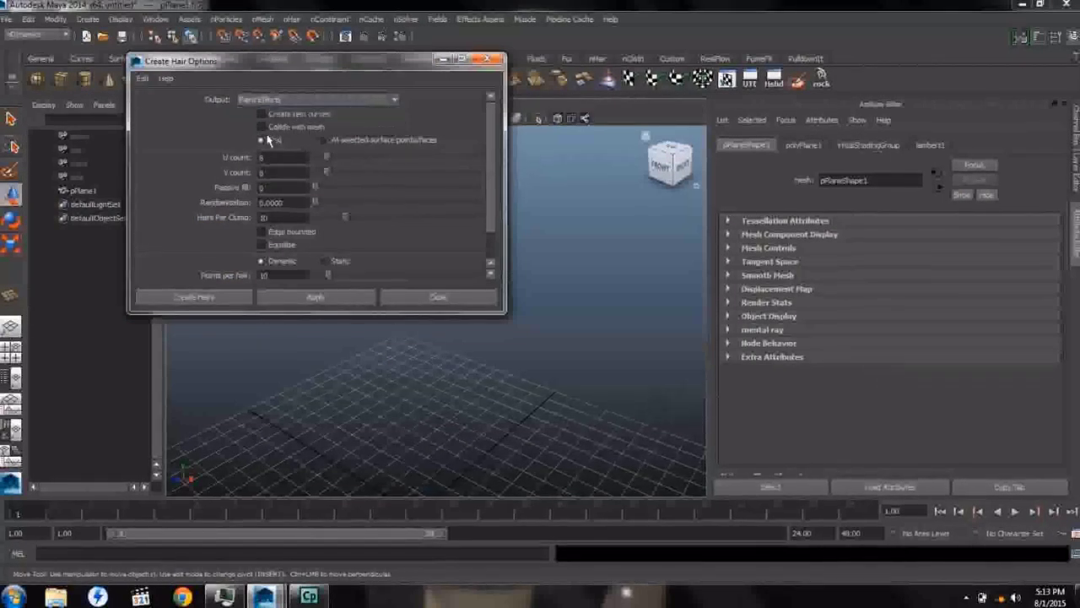
# Step: Create hairs at selected surface points with Hairs Per Clump 1, 50 points per hair, length 5
pyautogui.click(321, 141)
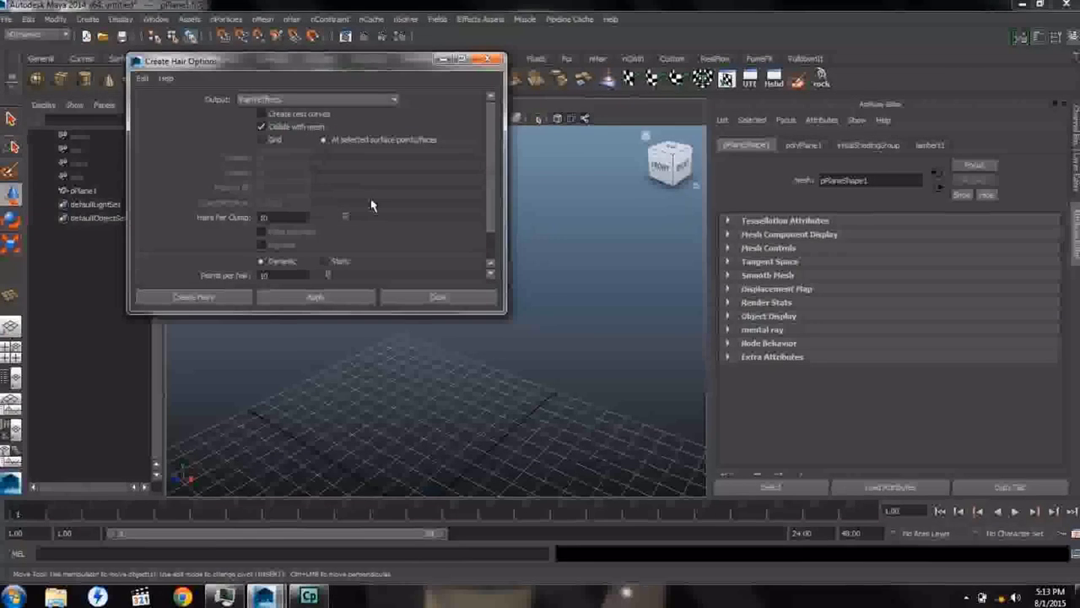
pyautogui.scroll(-2, 483, 204)
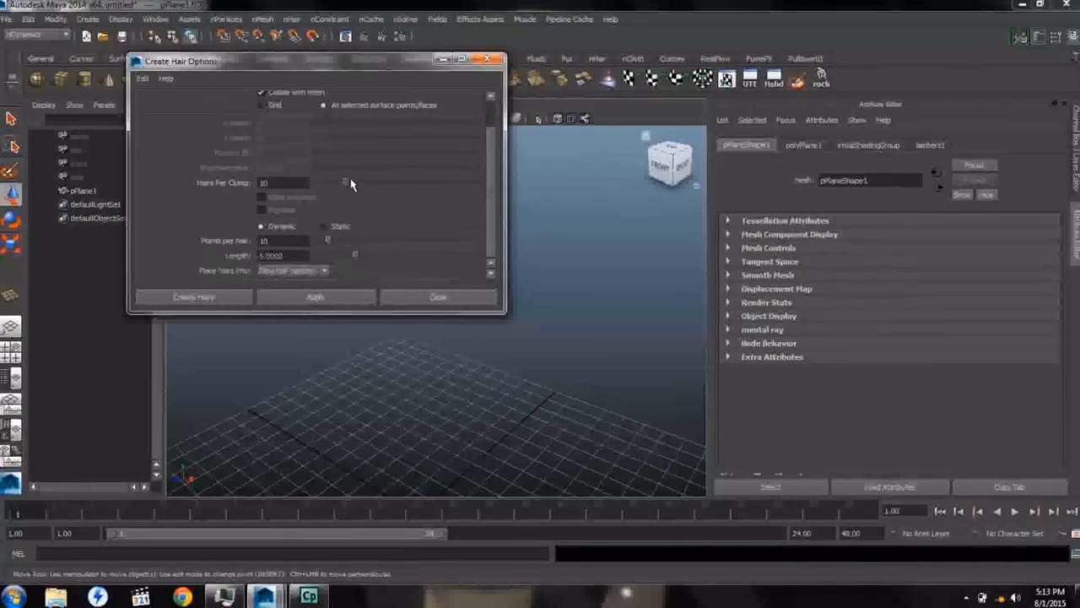
pyautogui.moveTo(345, 183); pyautogui.dragTo(276, 184)
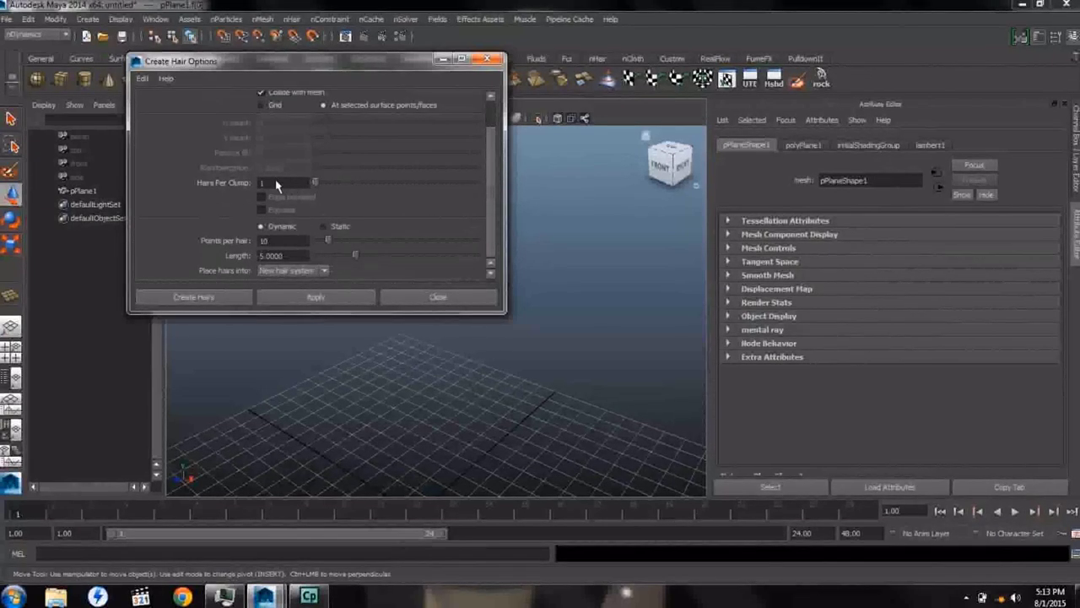
pyautogui.doubleClick(268, 240)
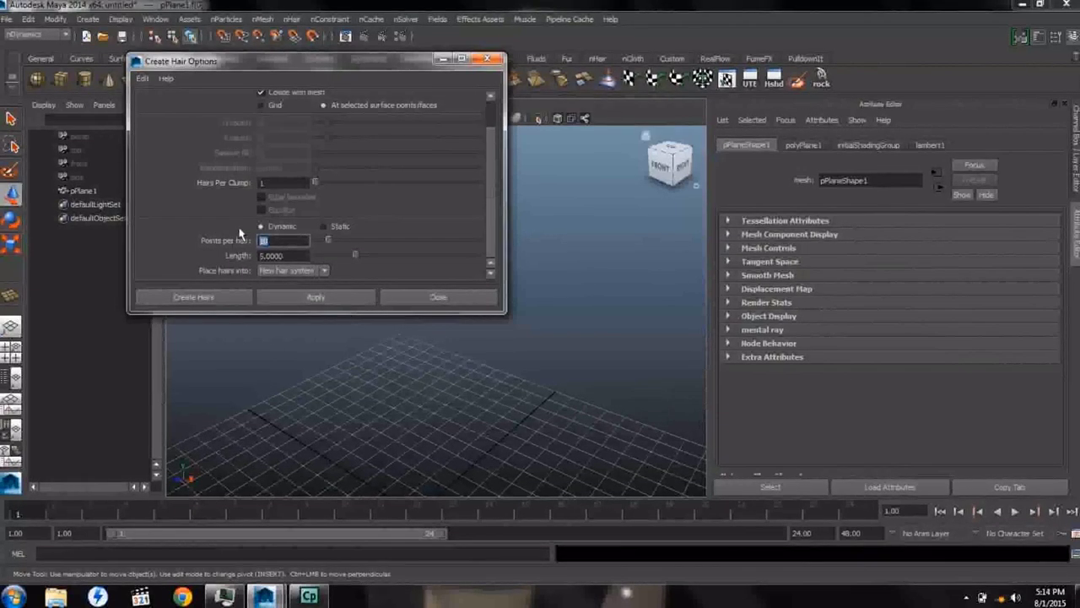
pyautogui.write('50')
pyautogui.press('Tab')
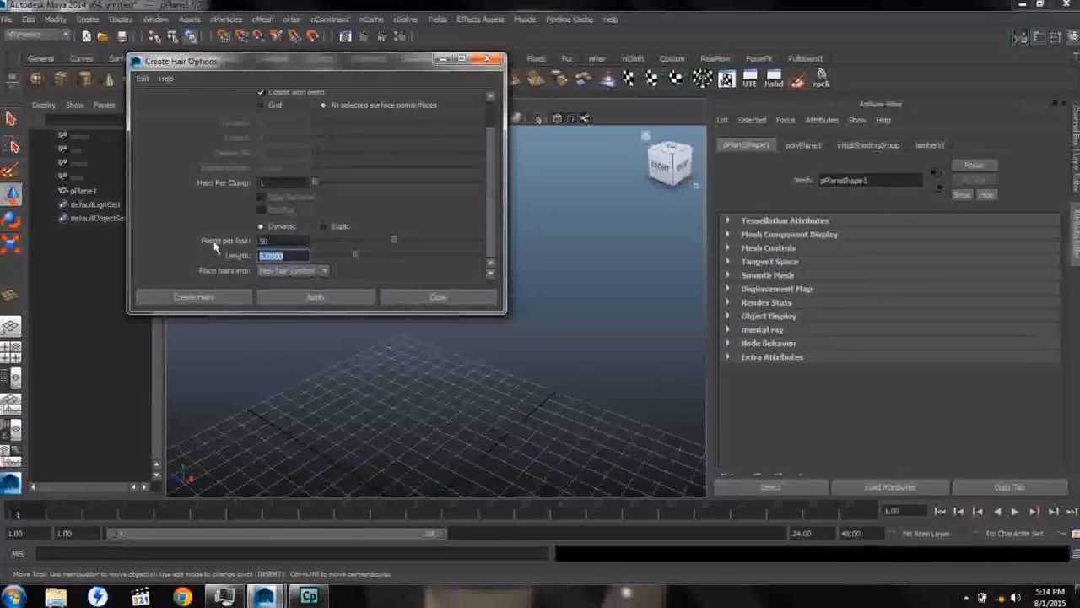
pyautogui.write('5')
pyautogui.press('Return')
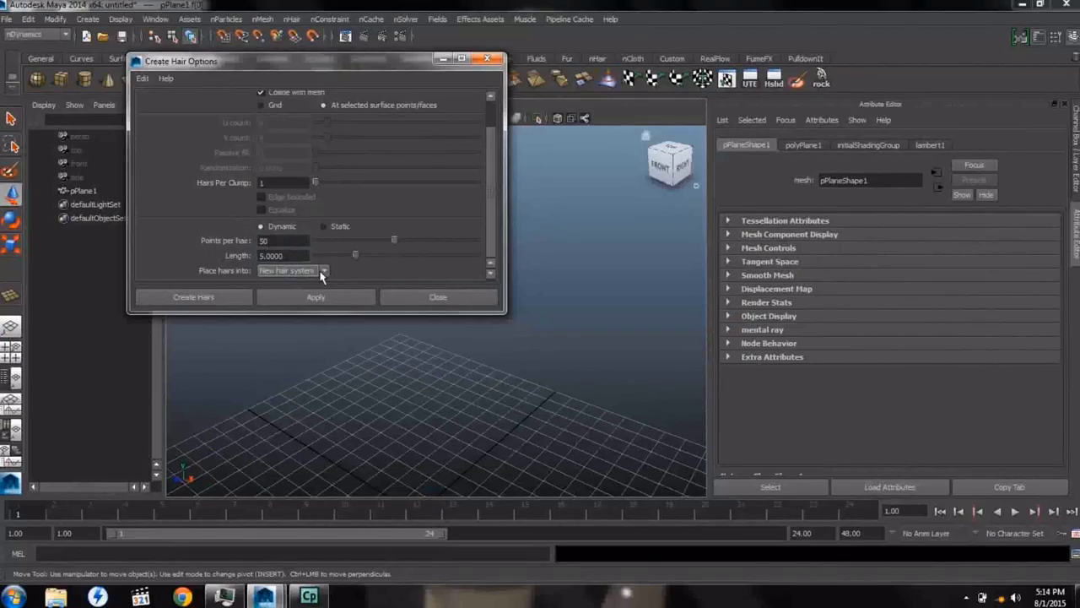
pyautogui.click(193, 299)
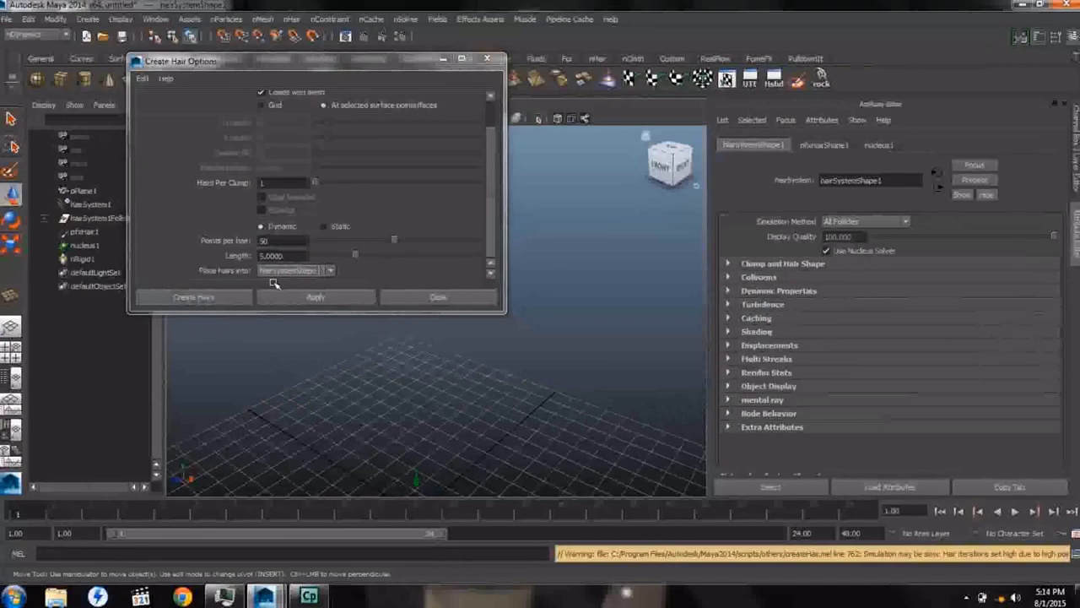
# Step: Undo the hair creation back to the bare plane and reopen the Create Hair options
pyautogui.keyDown('alt'); pyautogui.moveTo(472, 332); pyautogui.dragTo(388, 344); pyautogui.keyUp('alt')
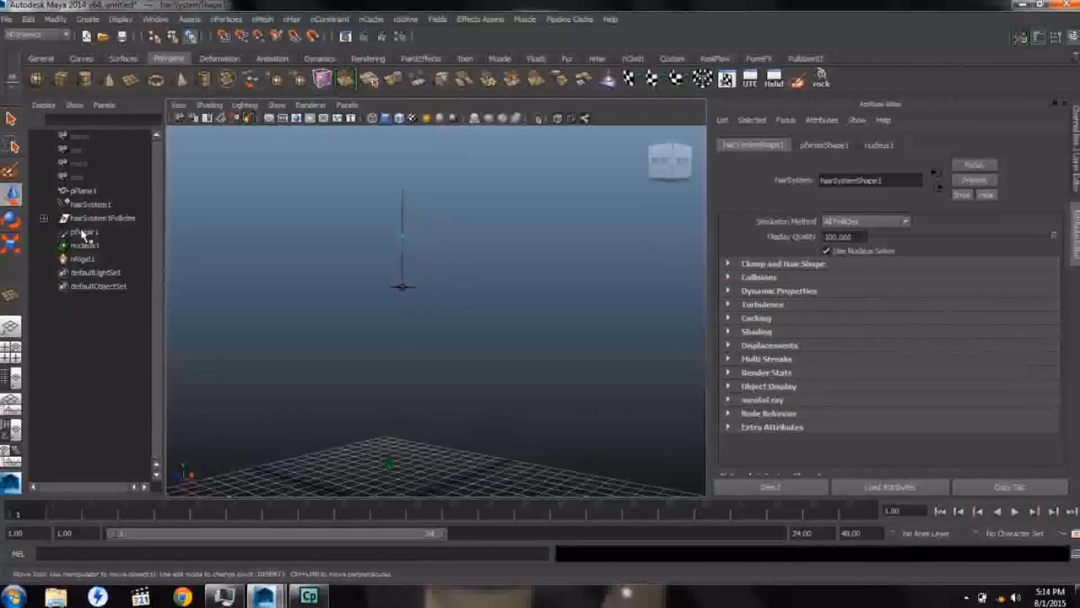
pyautogui.moveTo(384, 270); pyautogui.dragTo(434, 324)
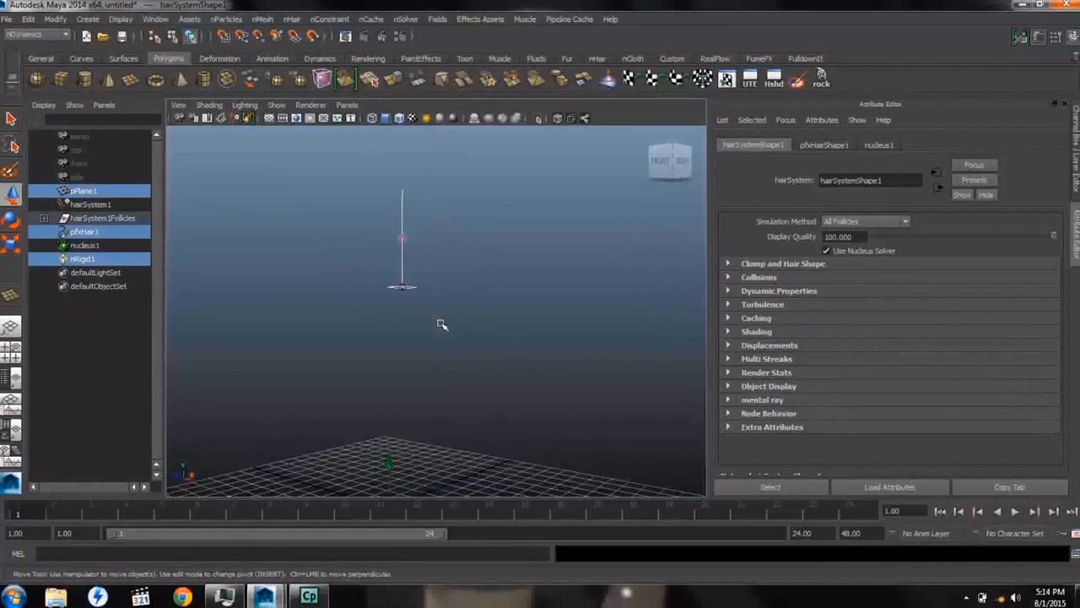
pyautogui.hotkey('ctrl', 'z')
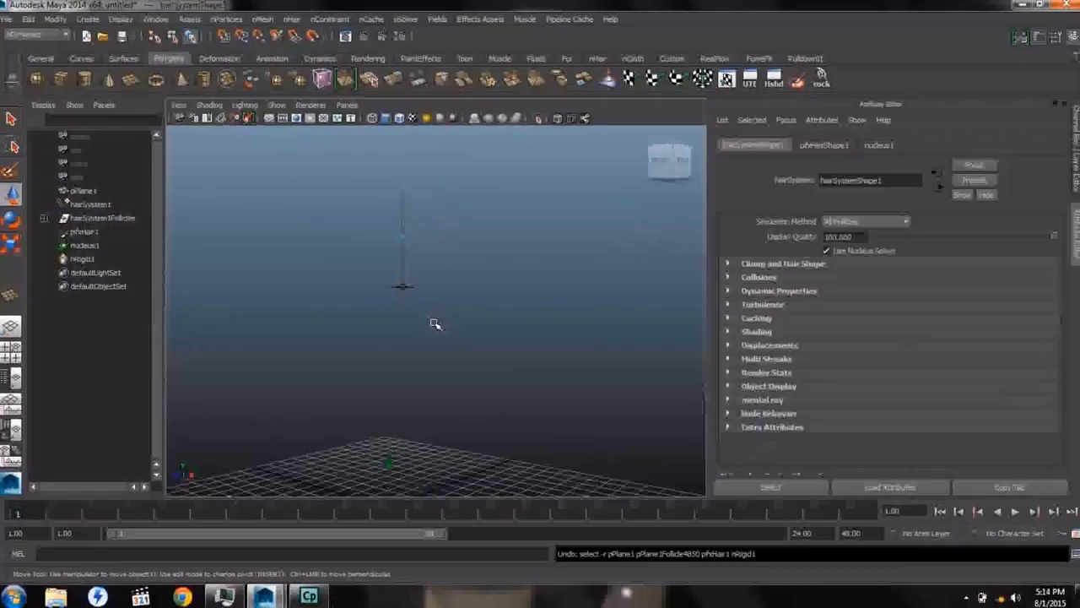
pyautogui.hotkey('ctrl', 'z')
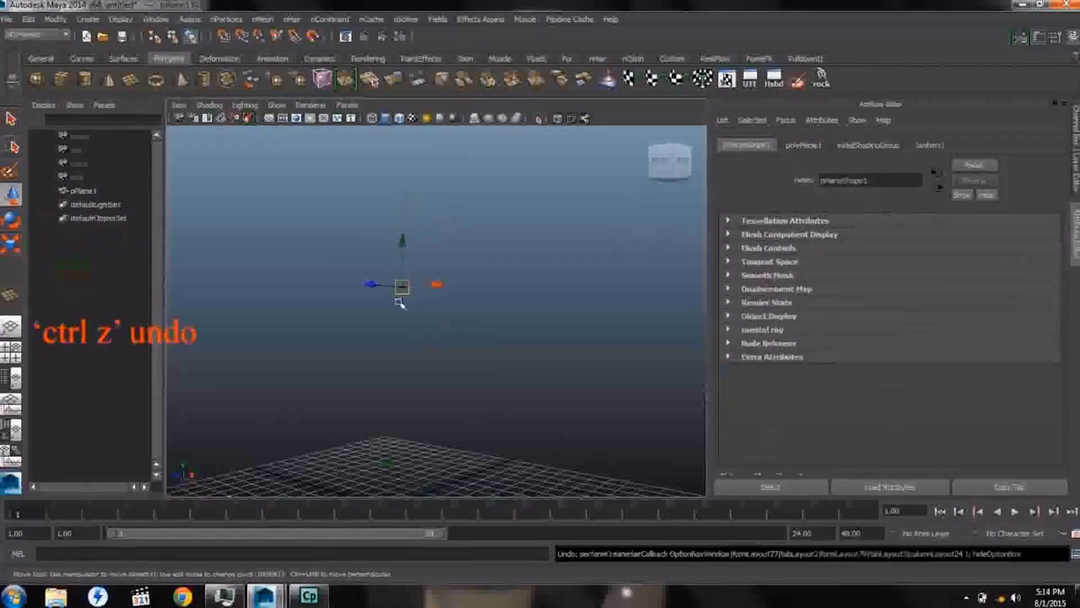
pyautogui.click(290, 20)
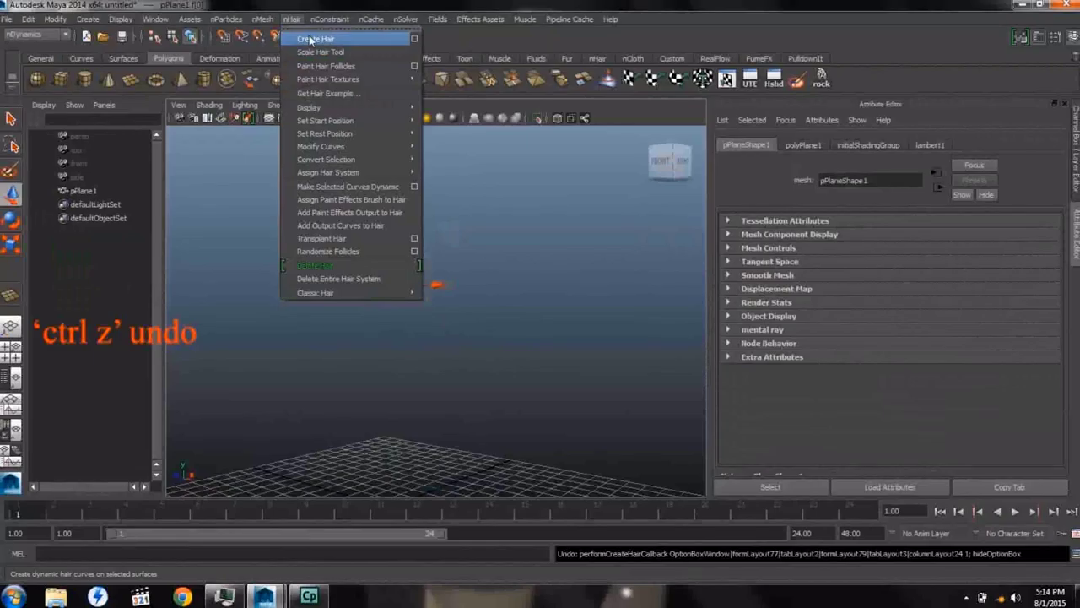
pyautogui.click(419, 38)
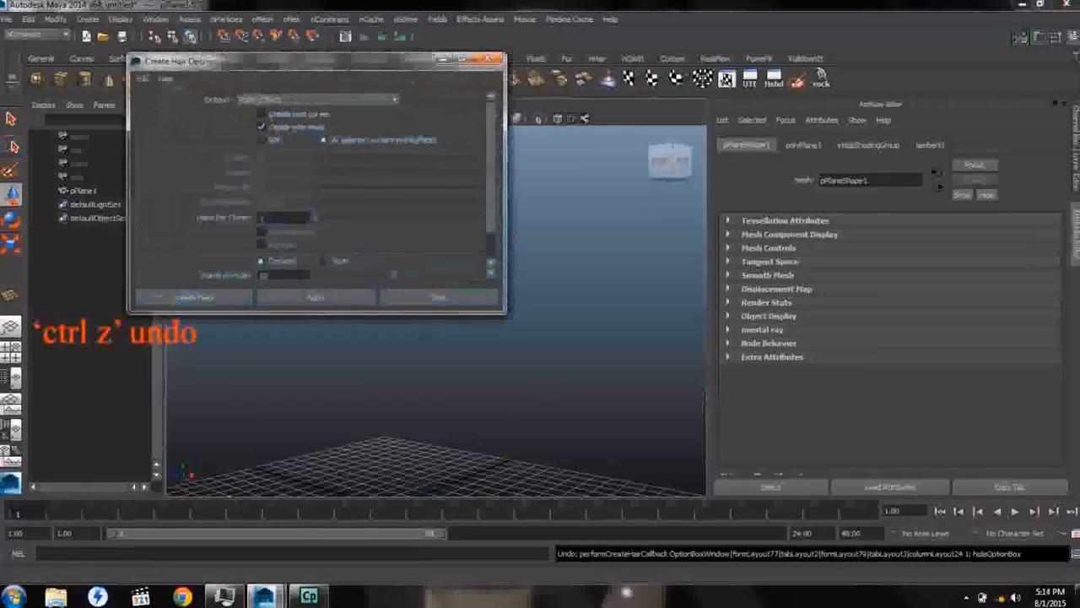
# Step: Recreate the hairs with Length 15 and orbit the view around the rising strand
pyautogui.doubleClick(272, 255)
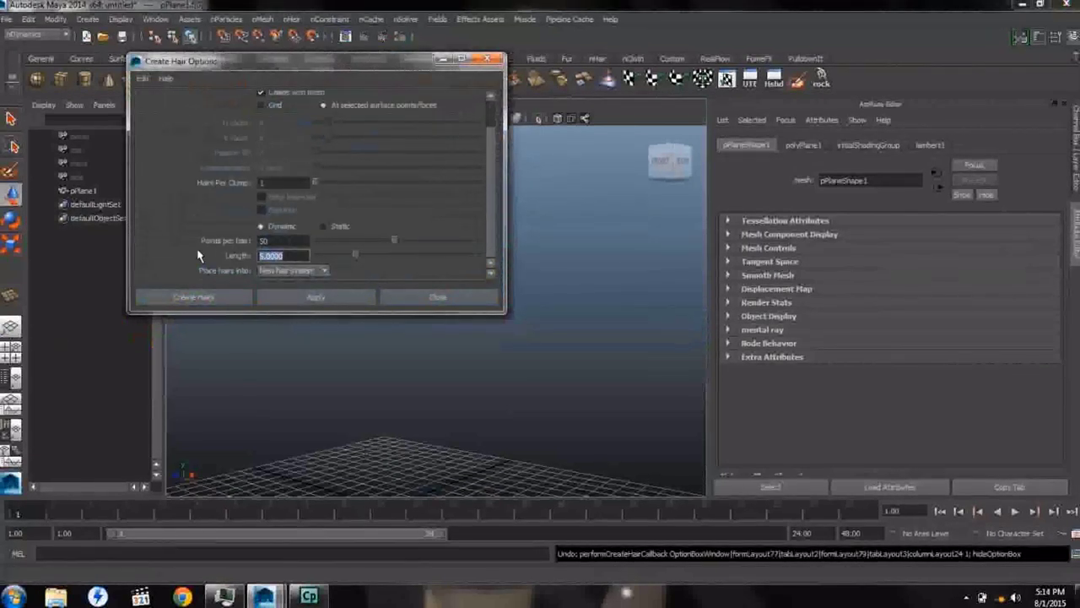
pyautogui.press('Return')
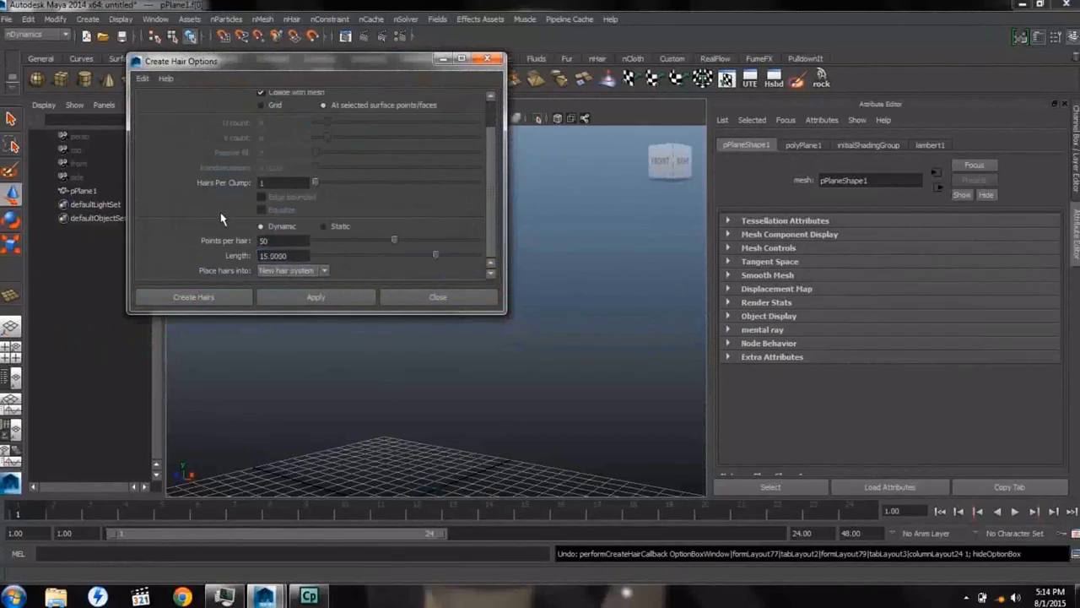
pyautogui.click(236, 298)
pyautogui.keyDown('alt'); pyautogui.moveTo(444, 329); pyautogui.dragTo(366, 370, button='right'); pyautogui.keyUp('alt')
pyautogui.keyDown('alt'); pyautogui.moveTo(366, 371); pyautogui.dragTo(451, 400); pyautogui.keyUp('alt')
pyautogui.keyDown('alt'); pyautogui.moveTo(451, 400); pyautogui.dragTo(458, 356, button='right'); pyautogui.keyUp('alt')
pyautogui.keyDown('alt'); pyautogui.moveTo(458, 356); pyautogui.dragTo(425, 372); pyautogui.keyUp('alt')
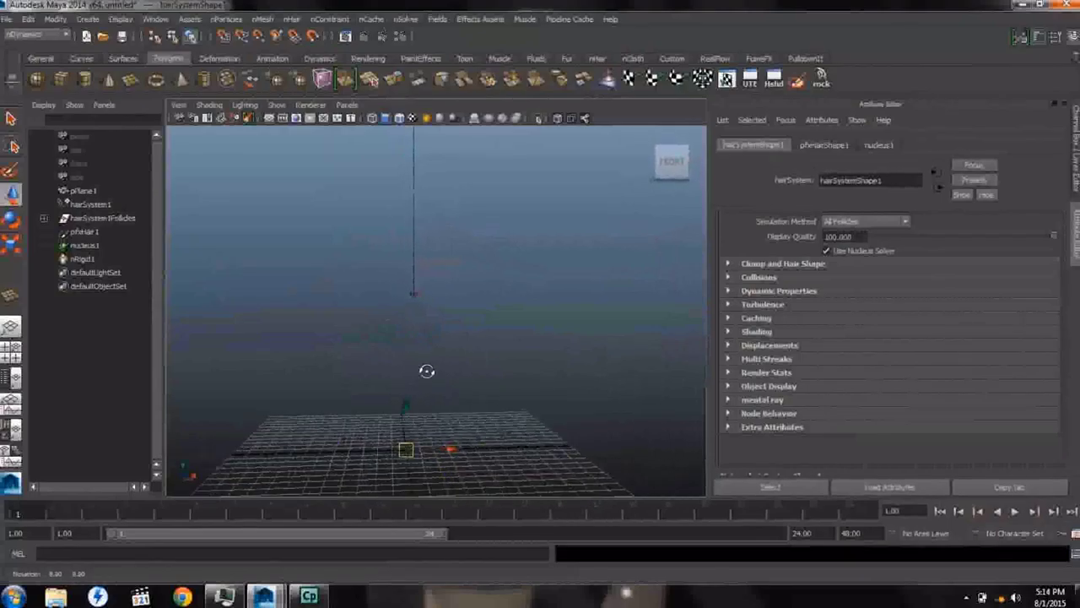
# Step: Play the hair simulation, extend the end time to 1000, and replay it to frame 512
pyautogui.click(1016, 512)
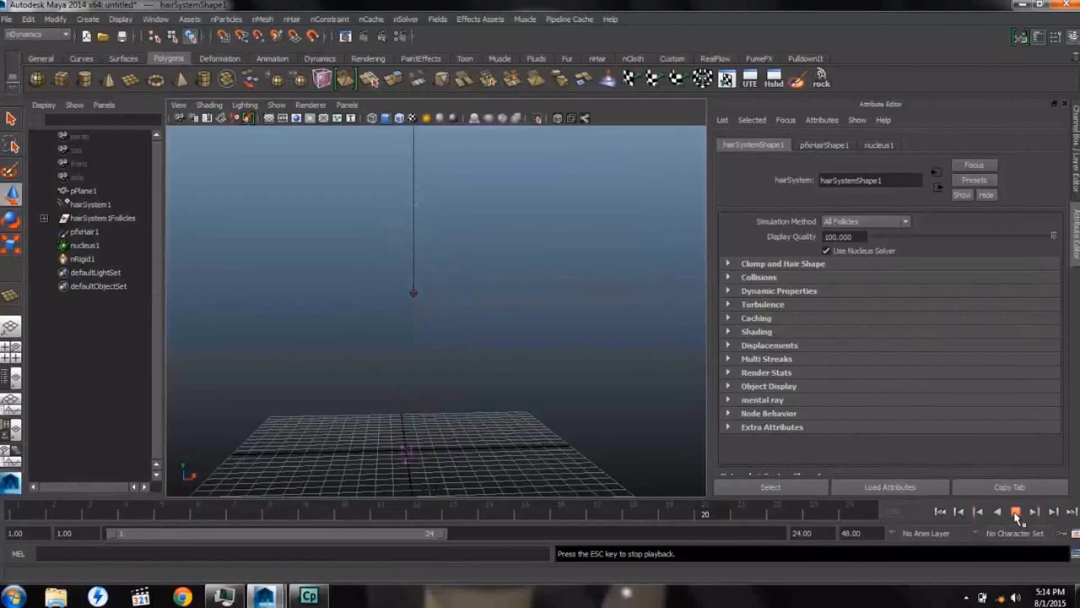
pyautogui.click(1016, 512)
pyautogui.click(942, 511)
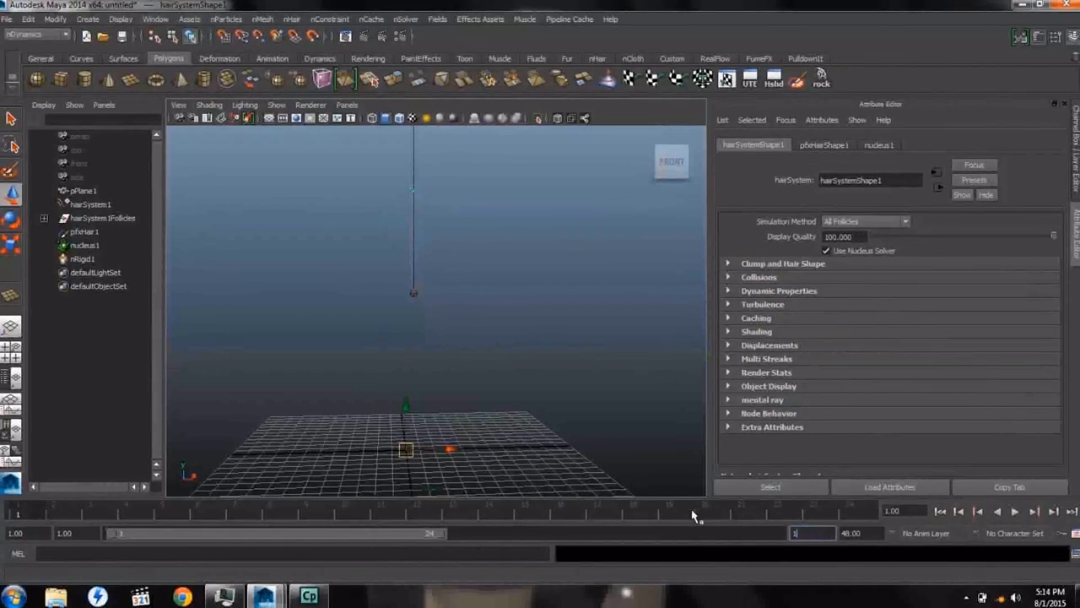
pyautogui.press('Return')
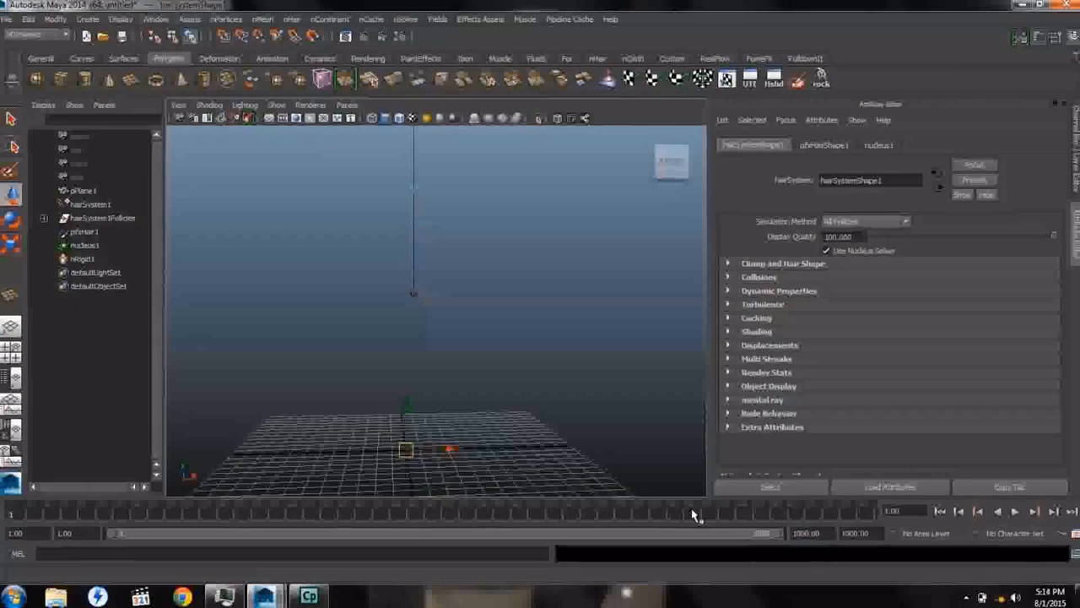
pyautogui.click(1015, 512)
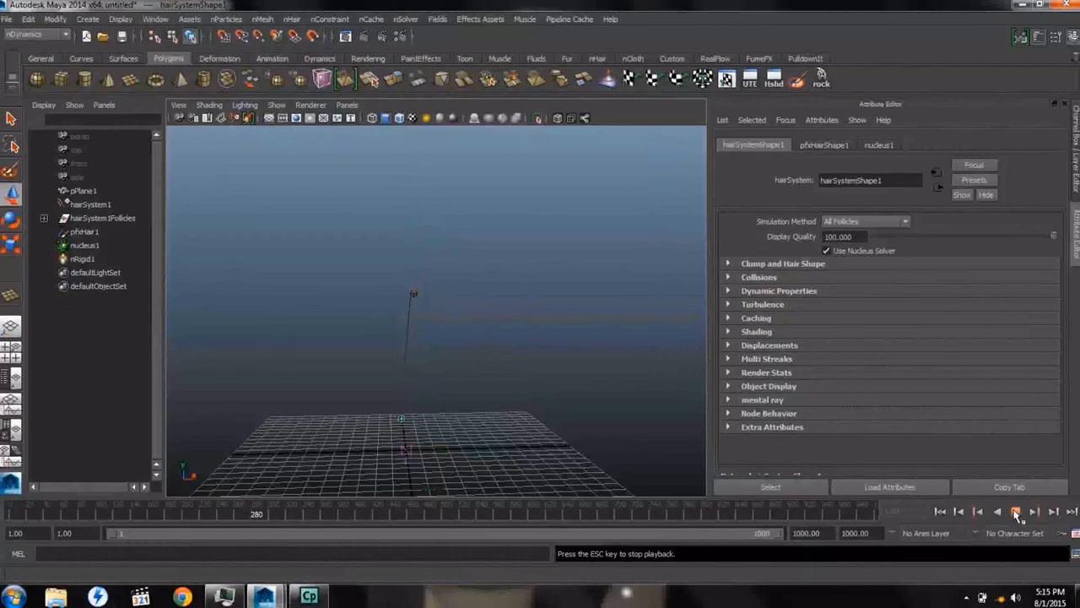
pyautogui.click(1015, 512)
# Step: Undo the hair back to the plane alone
pyautogui.keyDown('alt'); pyautogui.moveTo(641, 464); pyautogui.dragTo(448, 344); pyautogui.keyUp('alt')
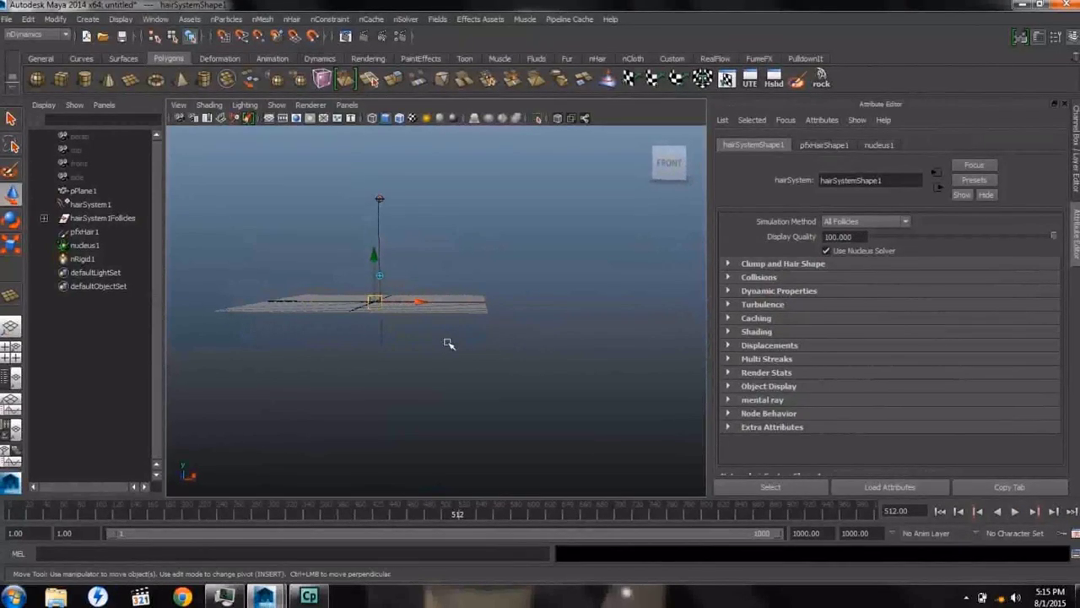
pyautogui.hotkey('ctrl', 'z')
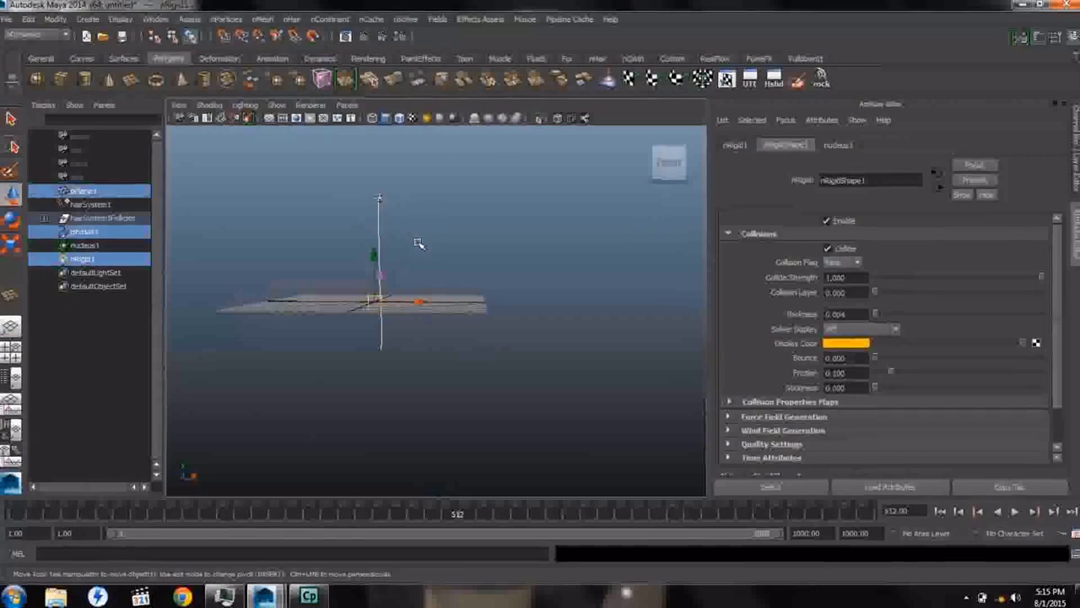
pyautogui.hotkey('ctrl', 'z')
pyautogui.hotkey('ctrl', 'z')
pyautogui.hotkey('ctrl', 'z')
pyautogui.hotkey('ctrl', 'z')
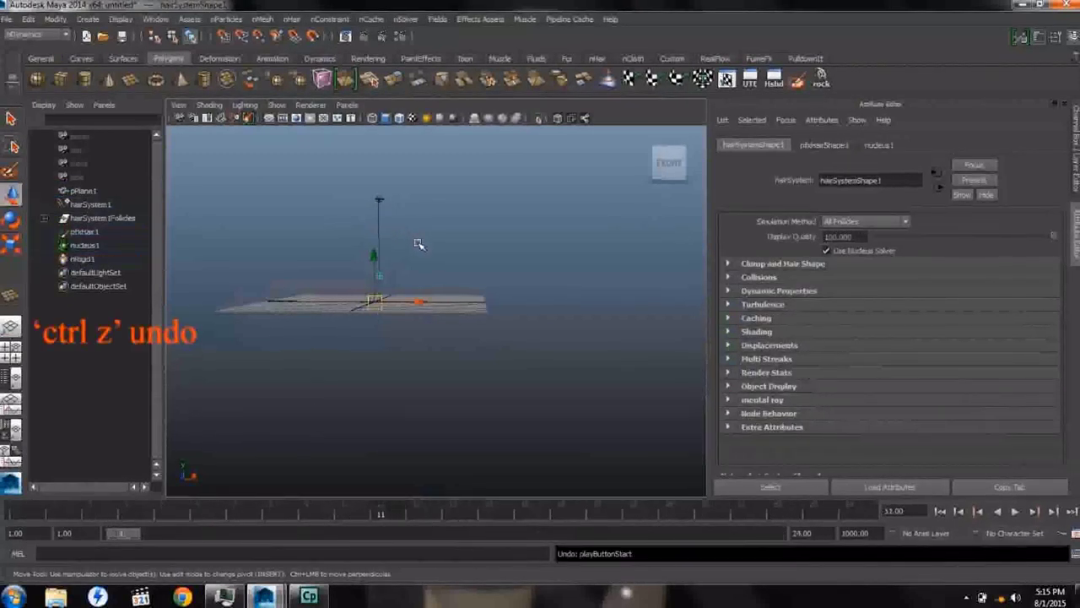
# Step: Recreate the hairs on the plane with a hair length of 10.5
pyautogui.click(292, 19)
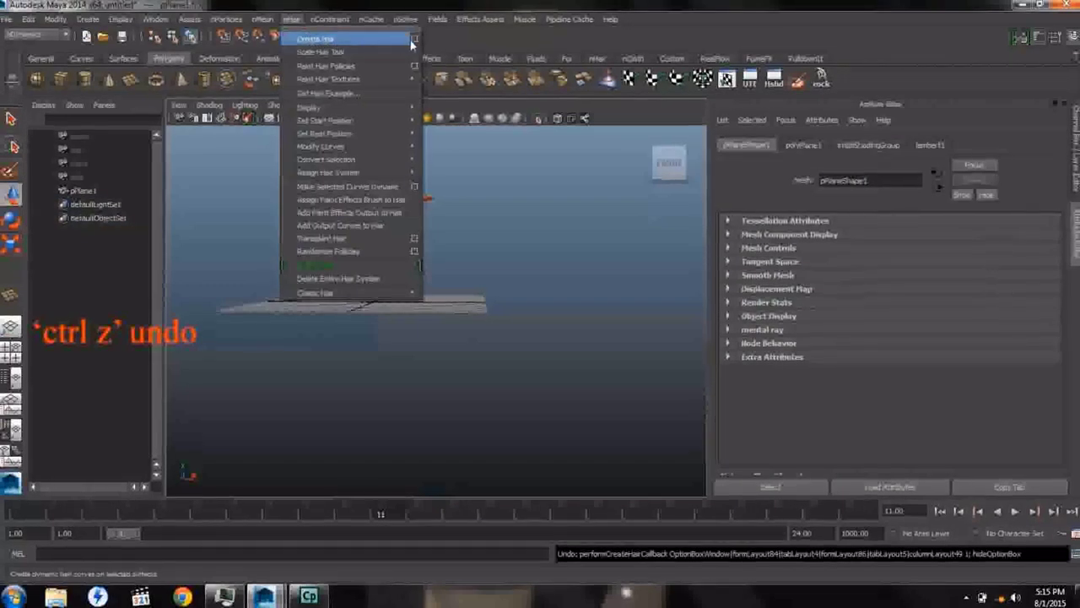
pyautogui.click(413, 39)
pyautogui.scroll(-1, 333, 223)
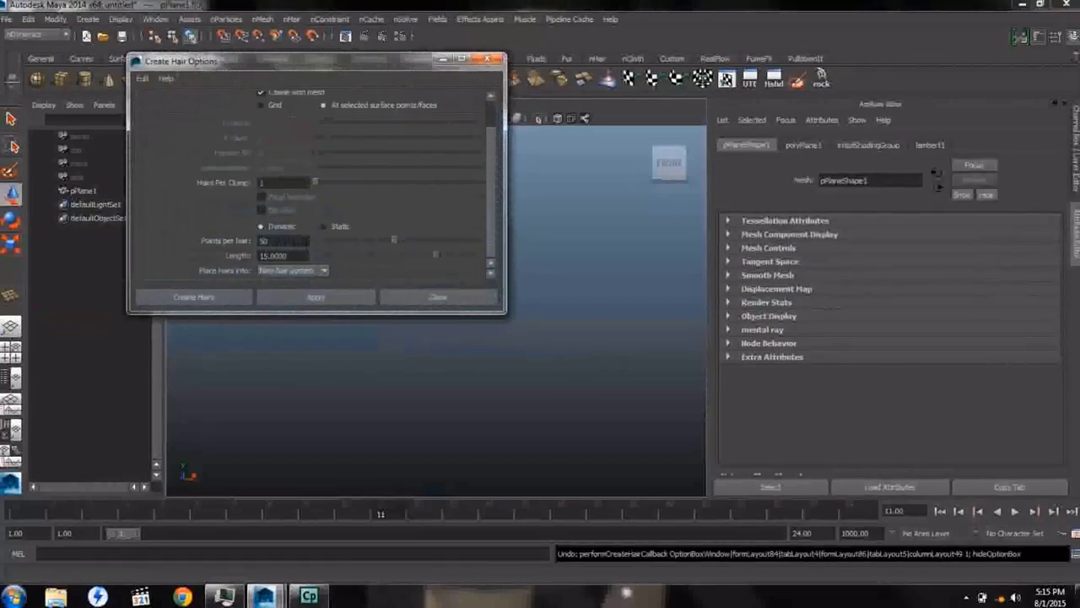
pyautogui.press('Tab')
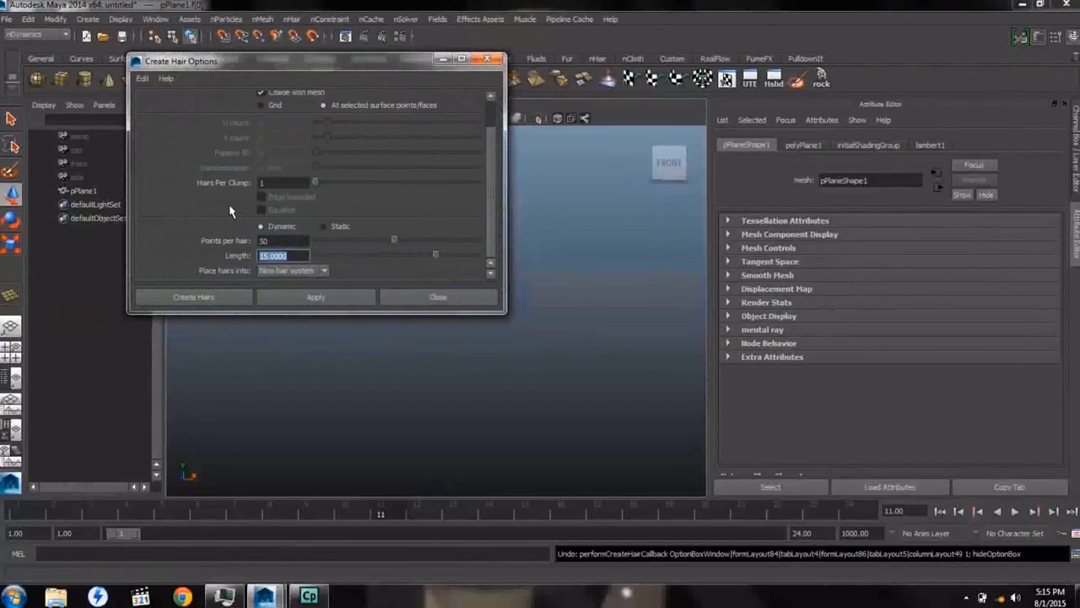
pyautogui.write('10.5')
pyautogui.press('Return')
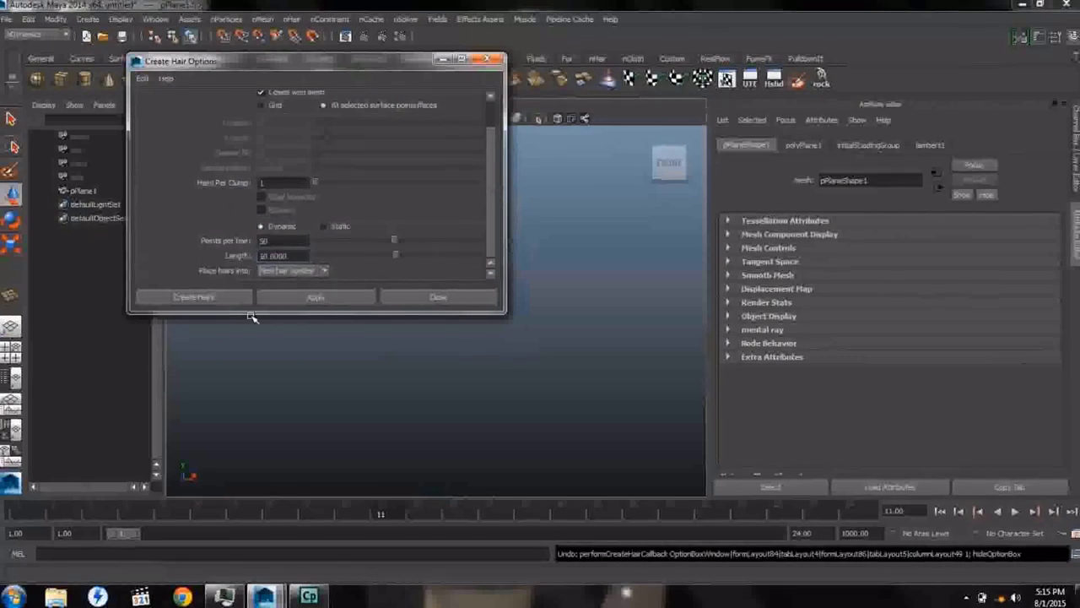
pyautogui.click(196, 298)
pyautogui.keyDown('alt'); pyautogui.moveTo(417, 397); pyautogui.dragTo(535, 442); pyautogui.keyUp('alt')
# Step: Set the playback end time to 1000 frames
pyautogui.doubleClick(801, 533)
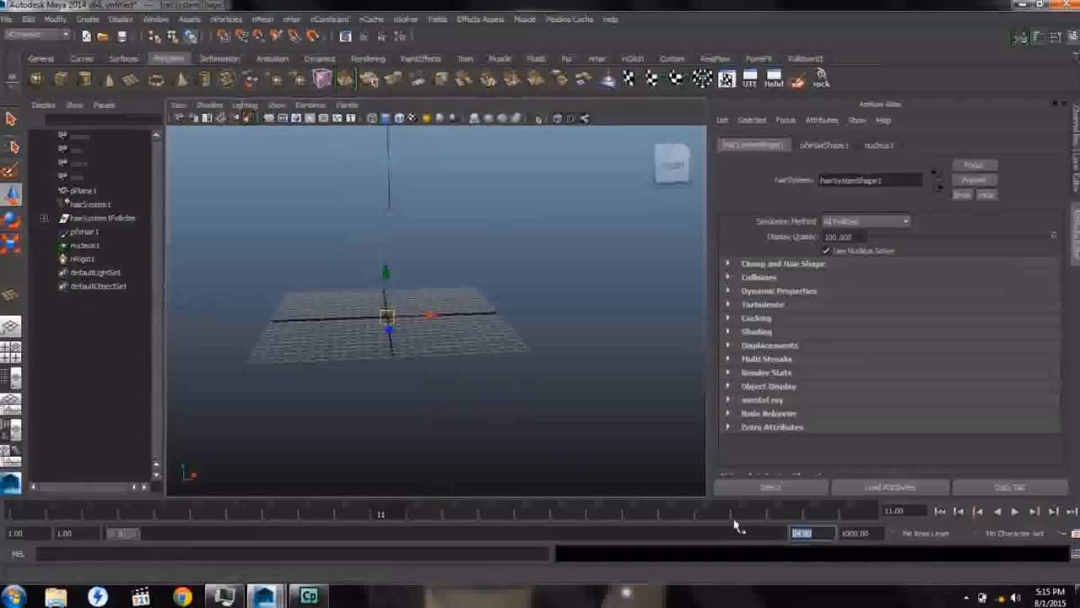
pyautogui.write('1000')
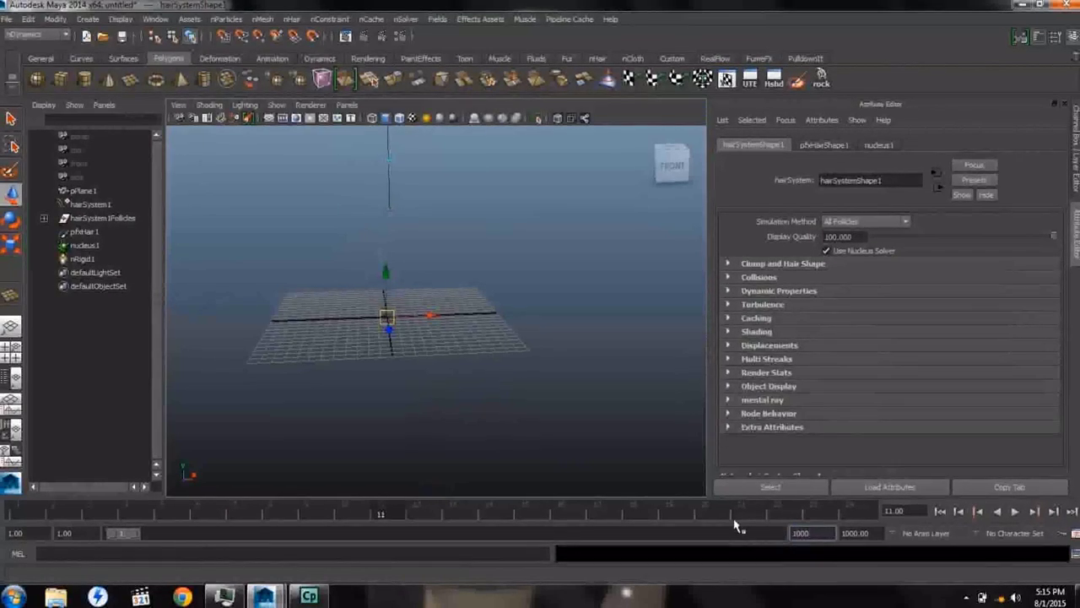
pyautogui.press('Return')
pyautogui.moveTo(526, 410)
pyautogui.keyDown('alt'); pyautogui.mouseDown()
pyautogui.moveTo(494, 374)
pyautogui.moveTo(515, 397)
pyautogui.mouseUp(); pyautogui.keyUp('alt')
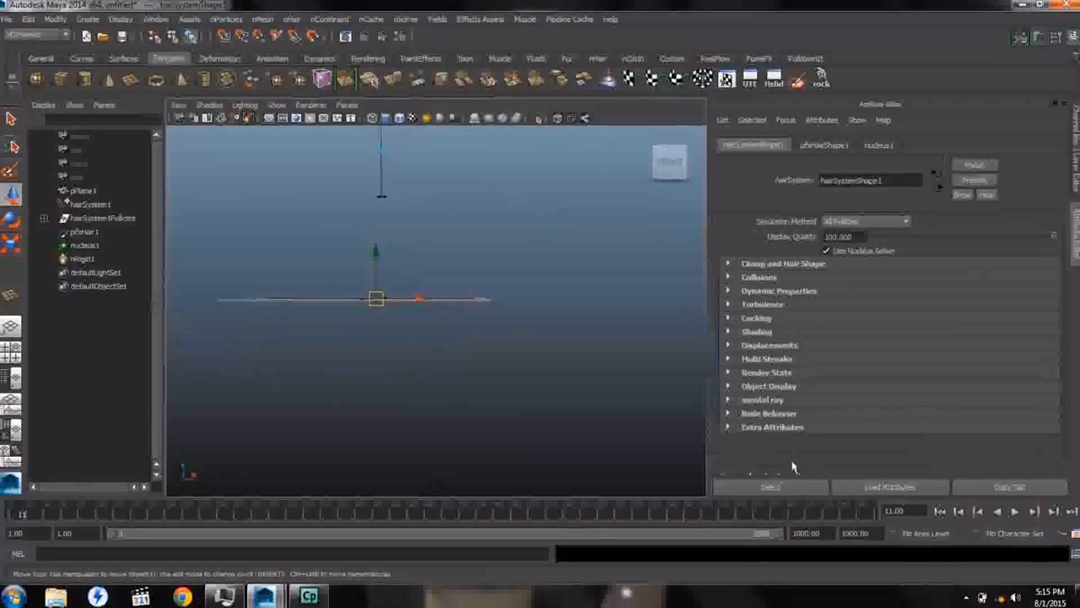
# Step: Play the hair simulation twice, selecting pfxHair1 in between, then rewind to frame 1
pyautogui.click(1015, 511)
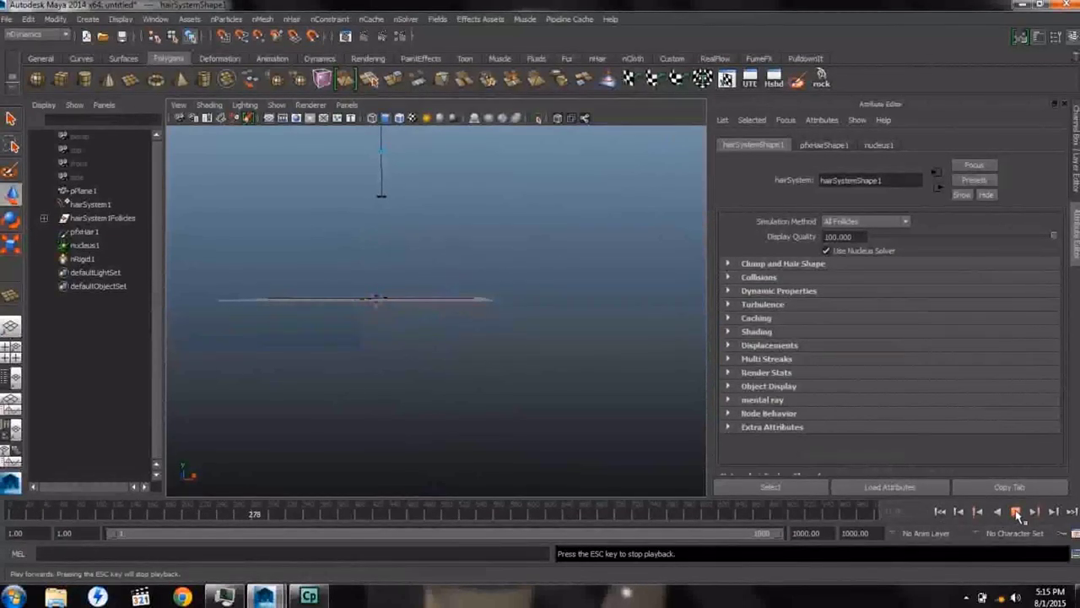
pyautogui.click(1015, 512)
pyautogui.click(940, 511)
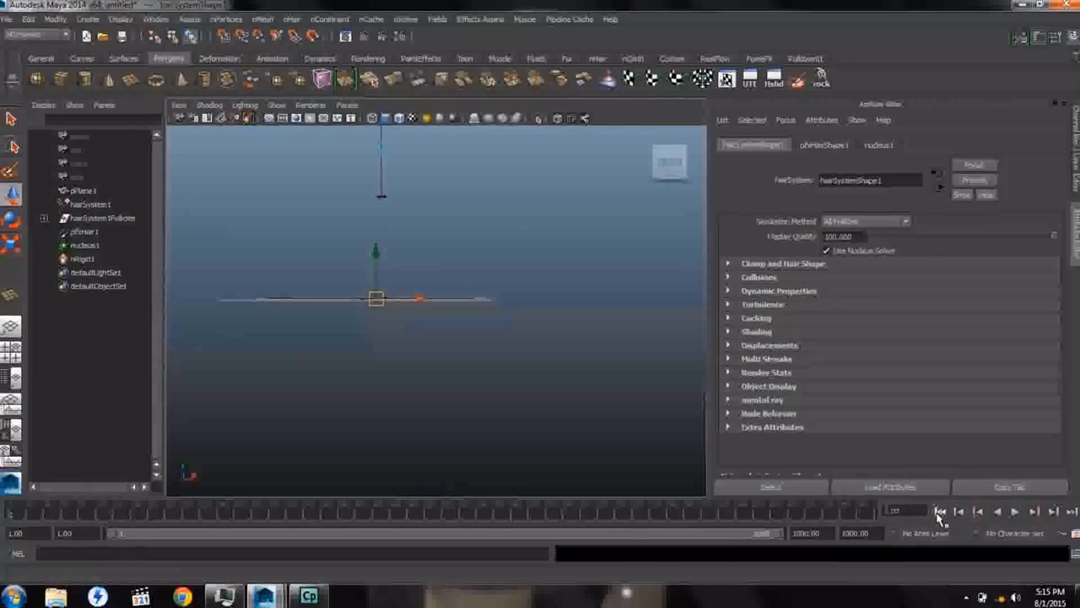
pyautogui.click(83, 232)
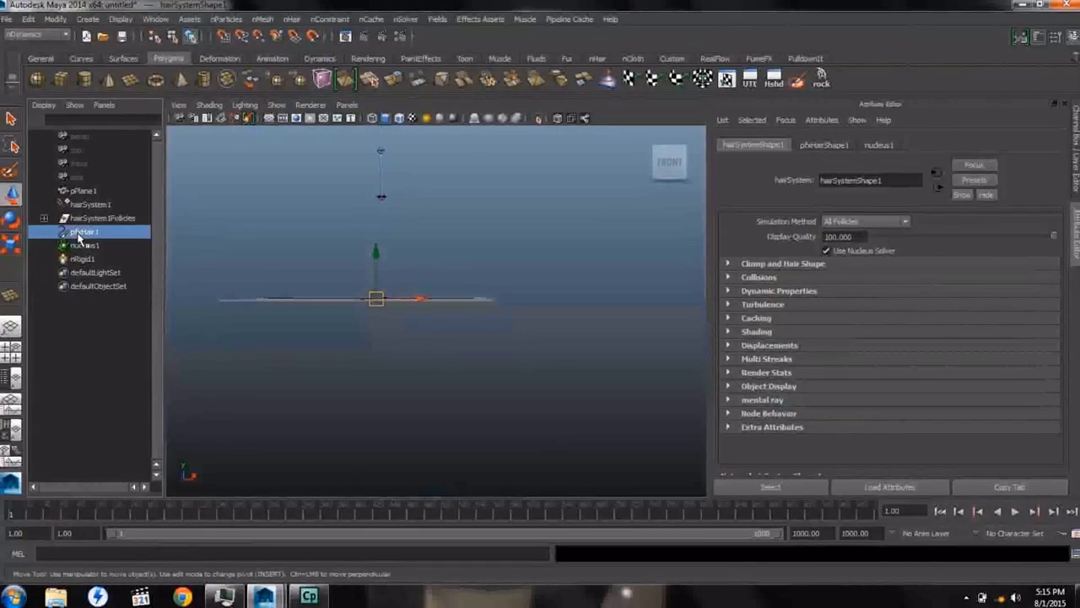
pyautogui.click(1015, 512)
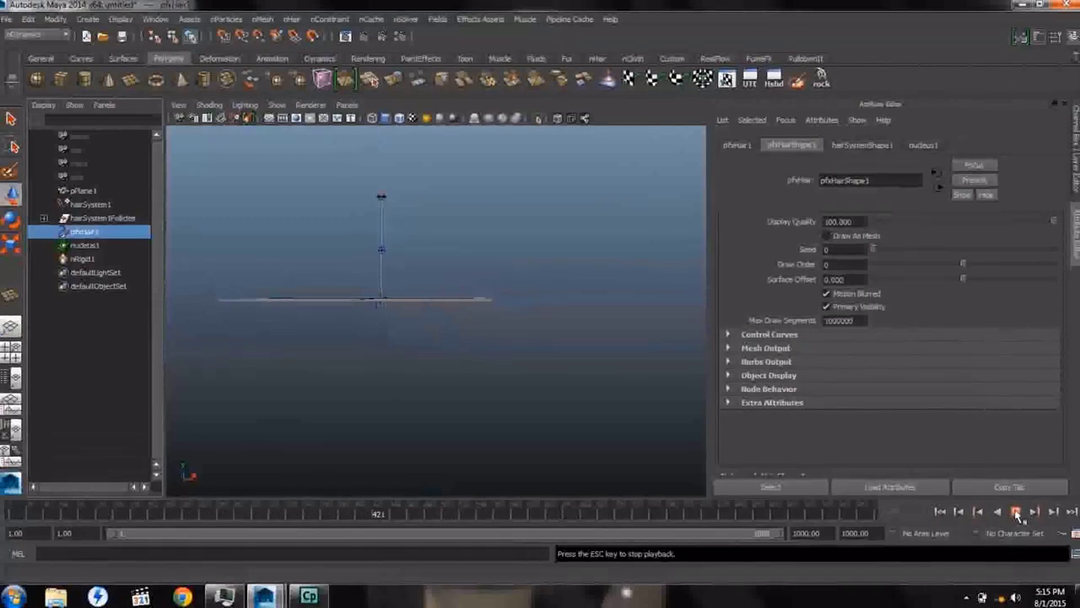
pyautogui.click(1016, 513)
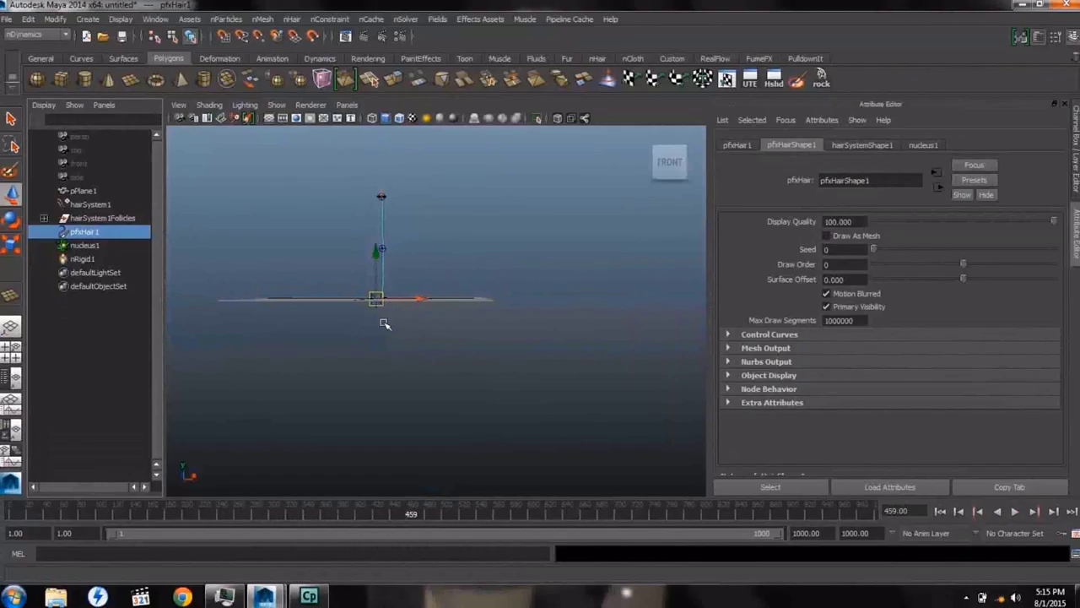
pyautogui.keyDown('alt'); pyautogui.moveTo(366, 352); pyautogui.dragTo(469, 425); pyautogui.keyUp('alt')
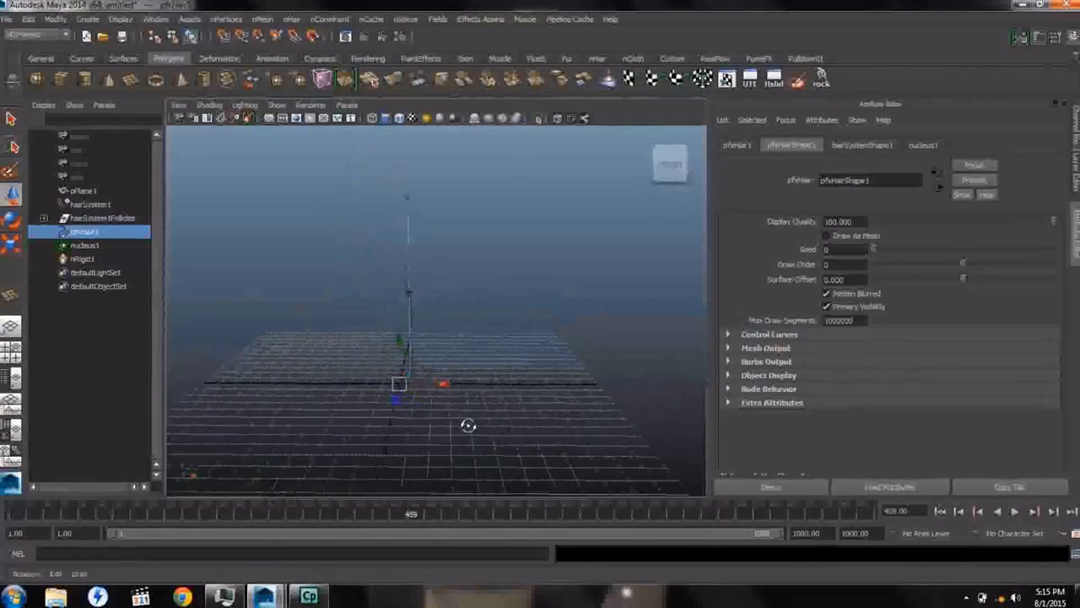
pyautogui.click(941, 511)
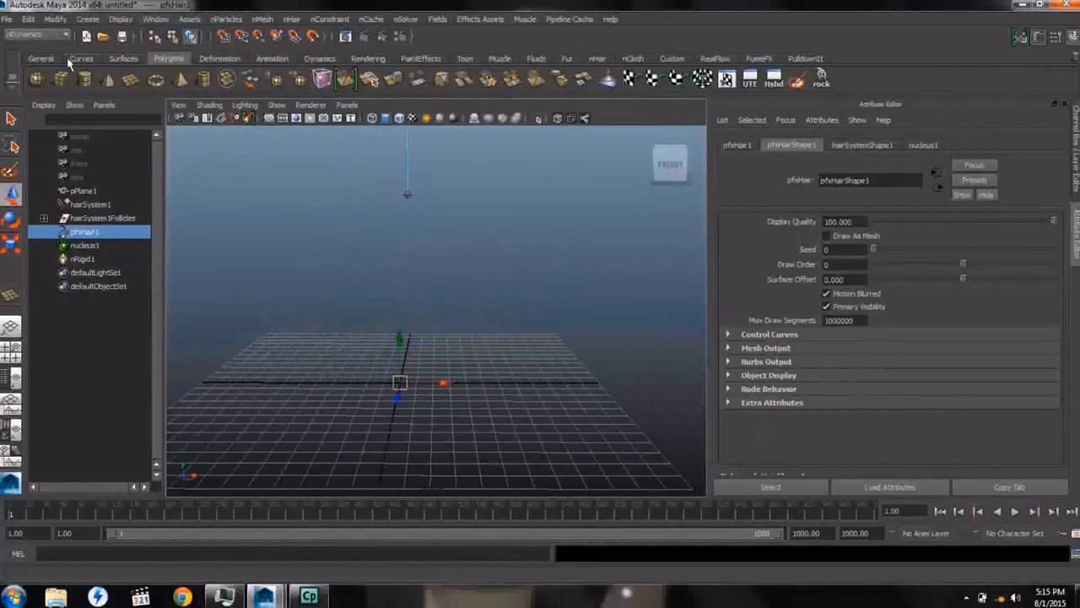
pyautogui.click(130, 80)
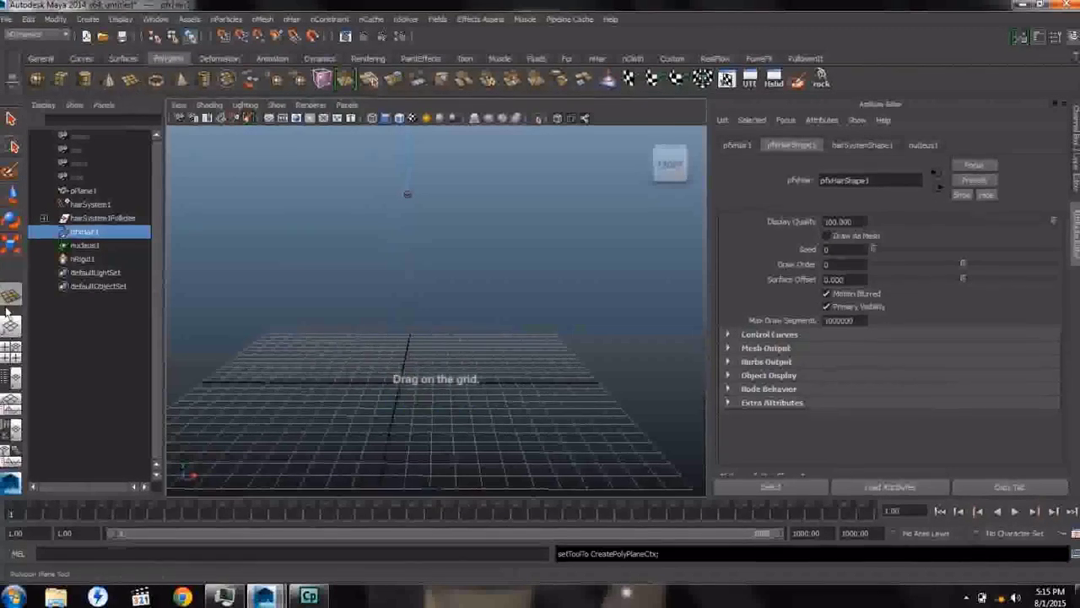
# Step: Draw a tall upright plane, pPlane2, in the front view, then return to single perspective
pyautogui.click(15, 355)
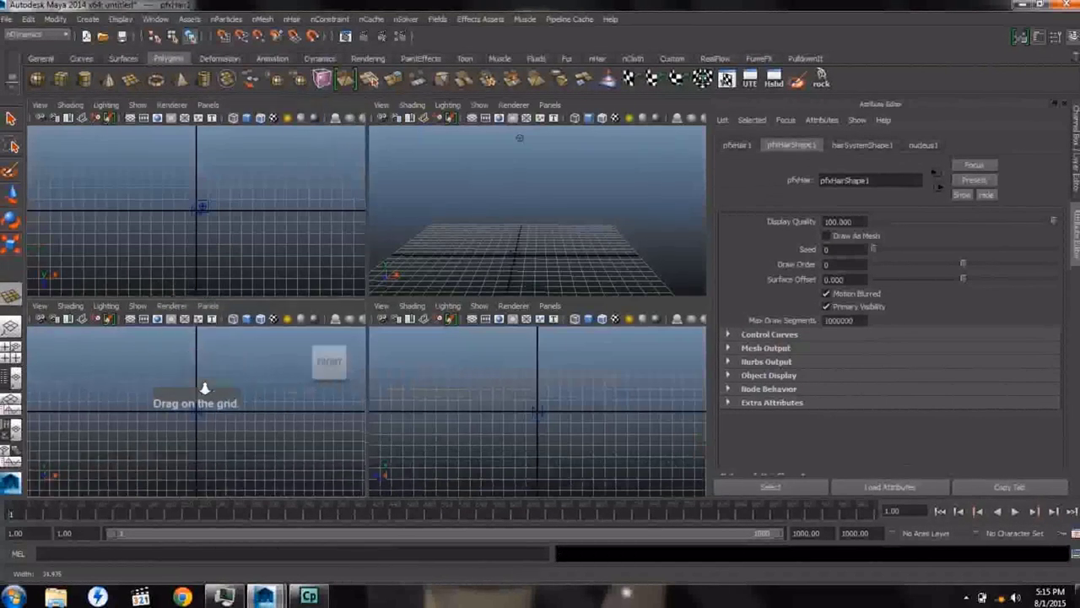
pyautogui.moveTo(202, 390); pyautogui.dragTo(201, 424)
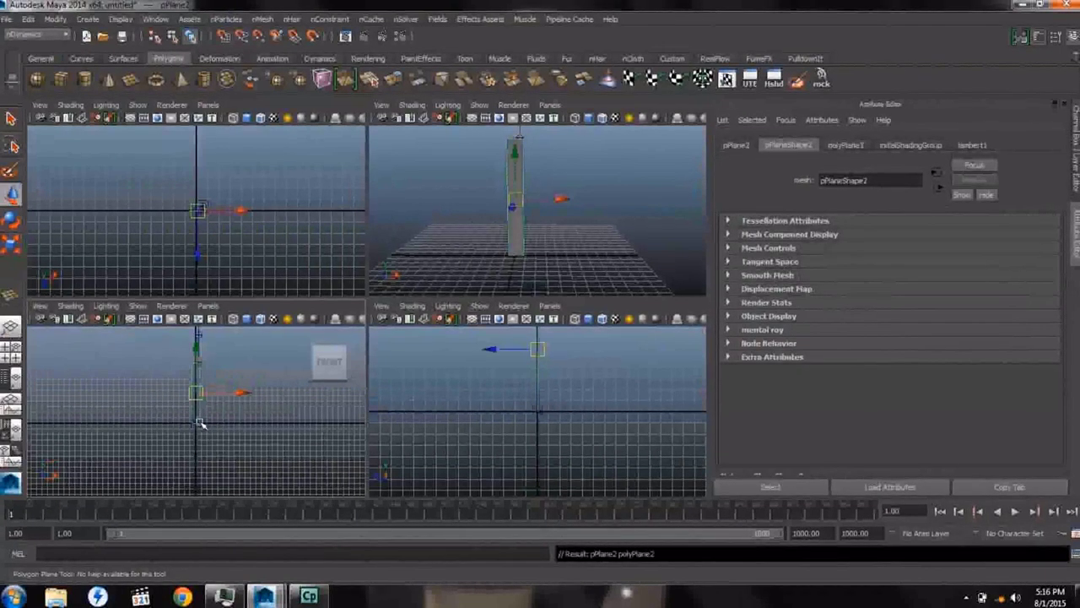
pyautogui.click(11, 397)
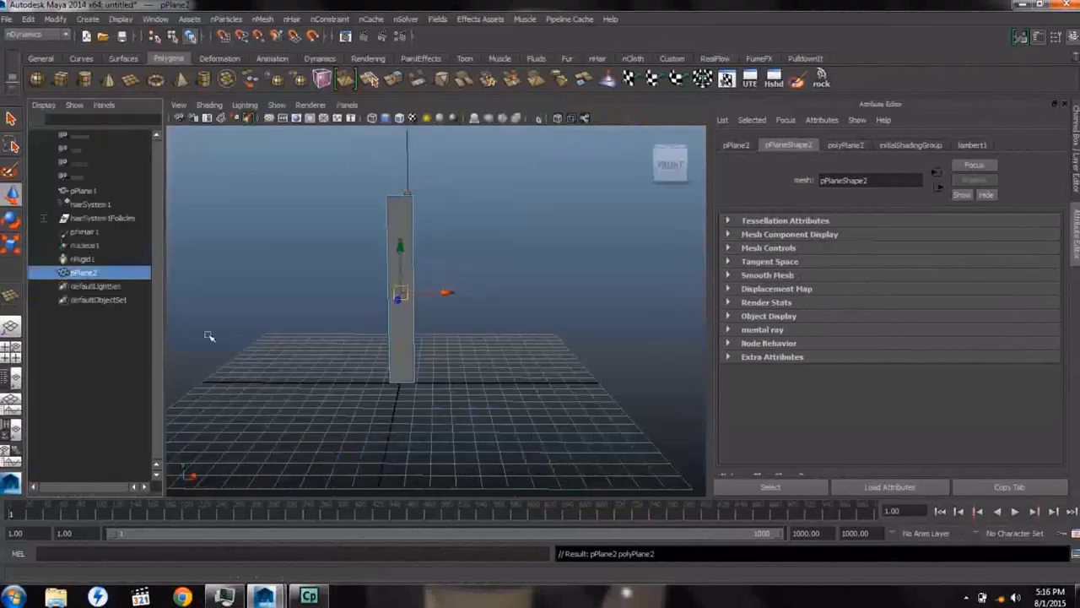
pyautogui.rightClick(392, 213)
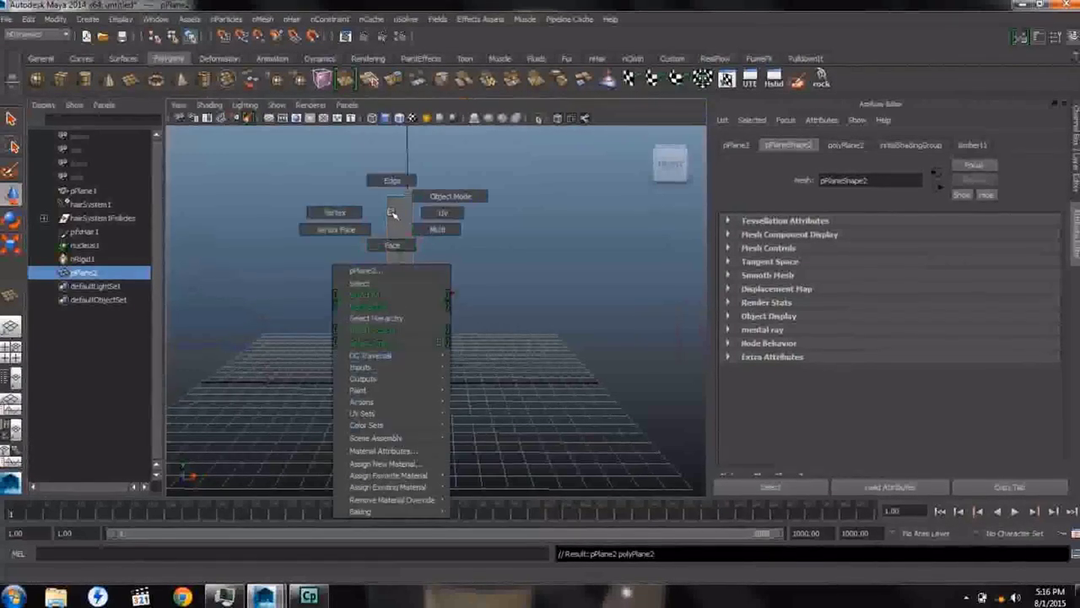
# Step: Assign pPlane2 a new Lambert material with a Checker colour texture, shown textured in the viewport
pyautogui.click(390, 464)
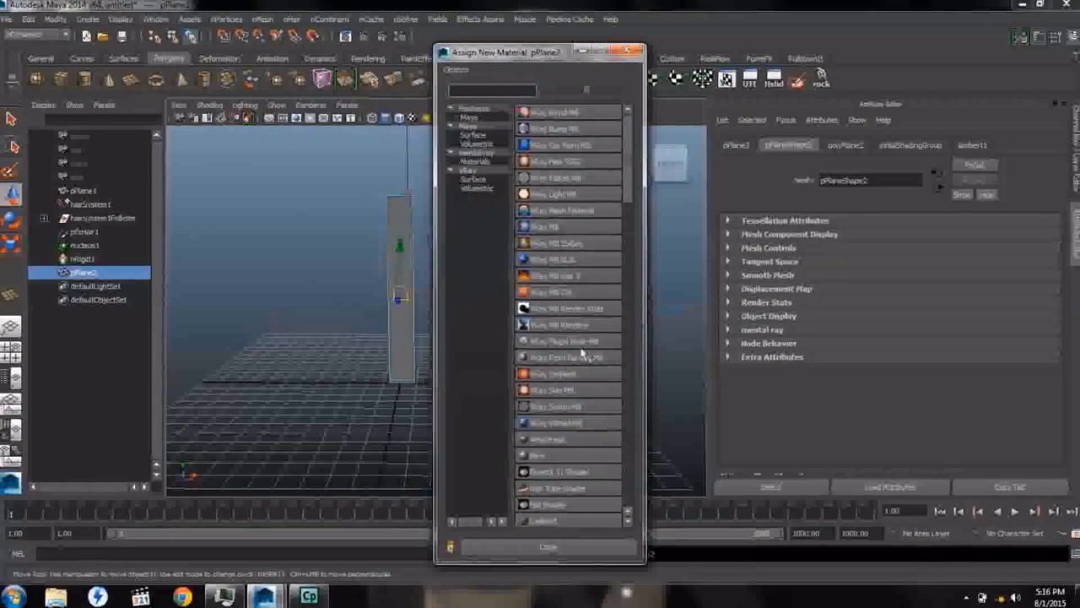
pyautogui.click(543, 342)
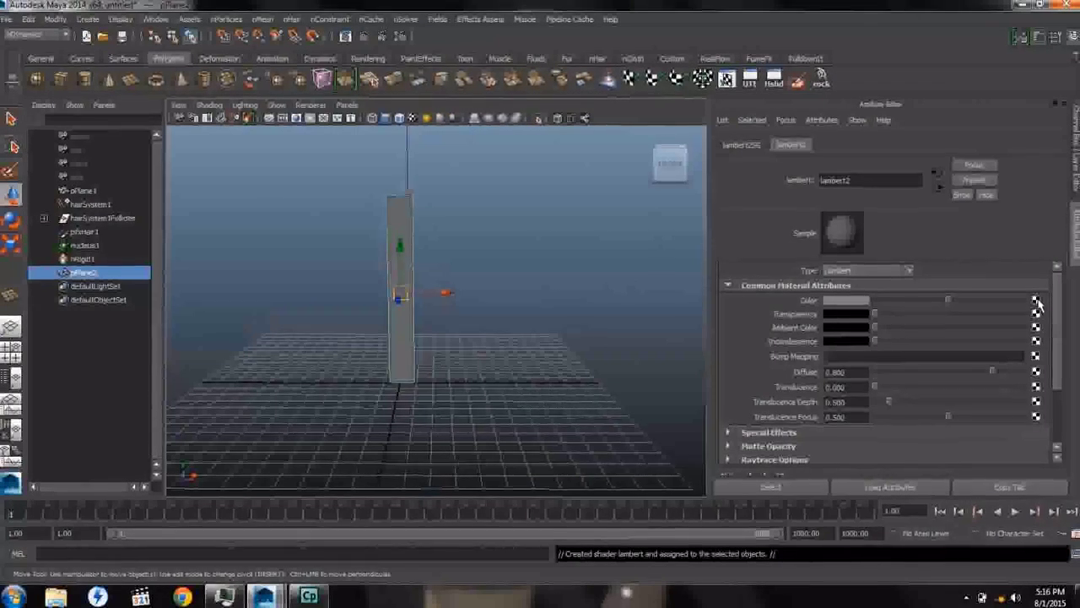
pyautogui.click(1037, 300)
pyautogui.click(557, 309)
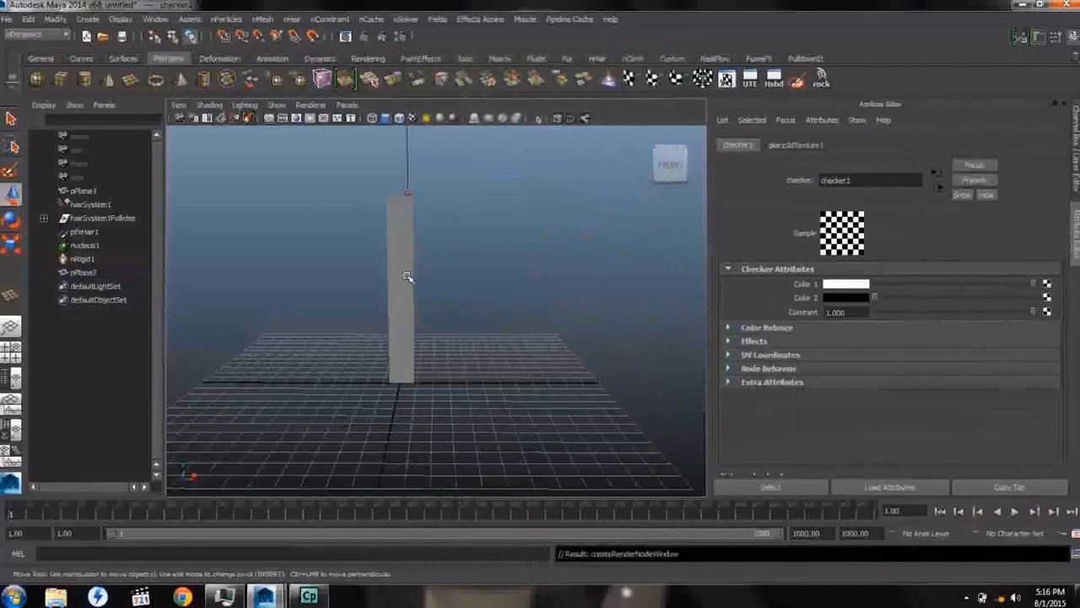
pyautogui.press('6')
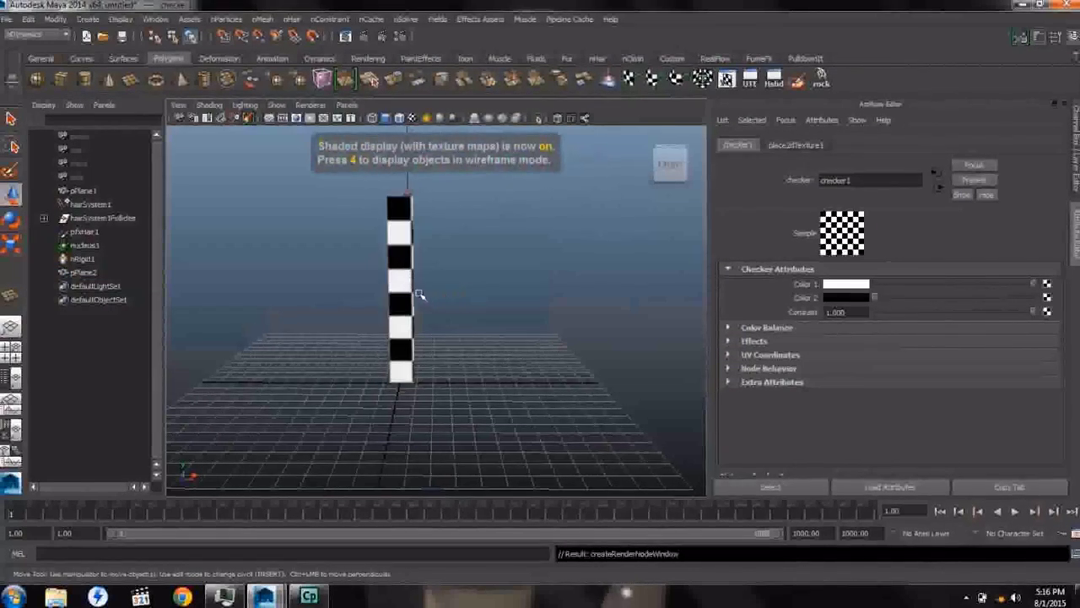
# Step: Shift the textured upright plane slightly along X
pyautogui.click(409, 261)
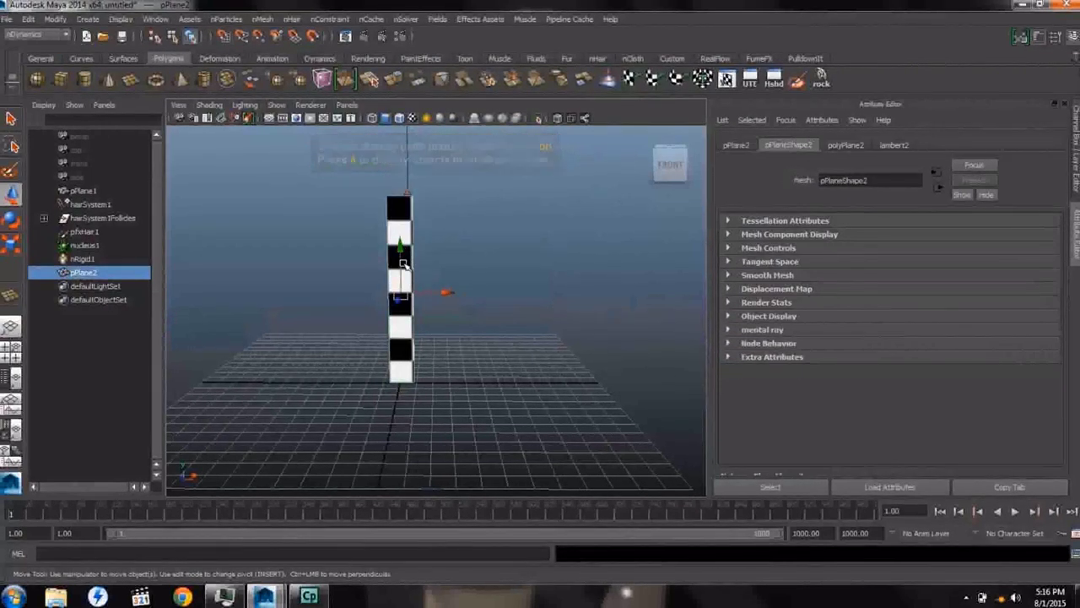
pyautogui.press('r')
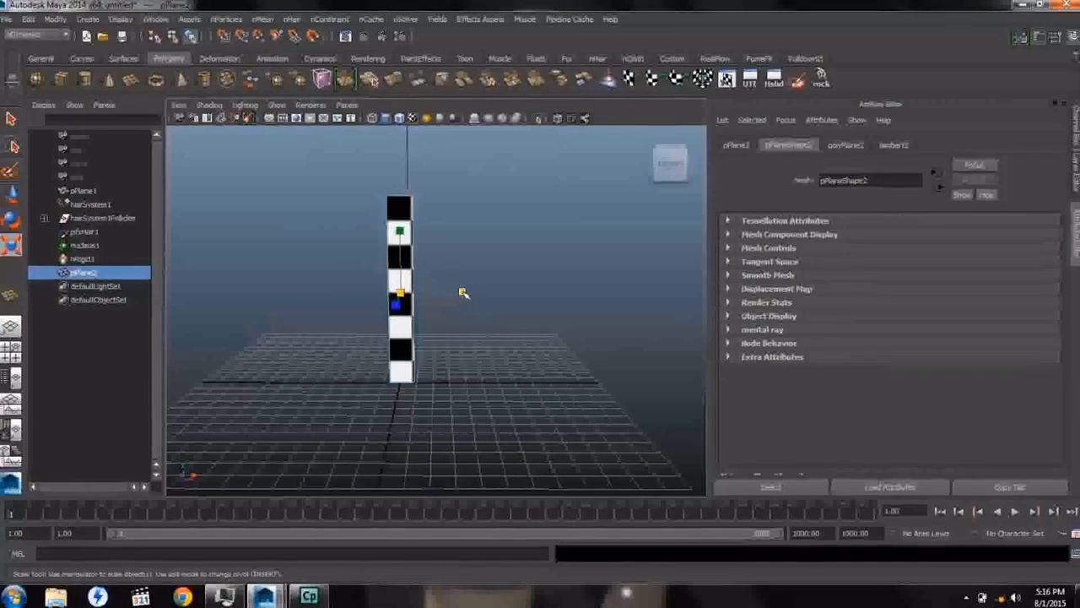
pyautogui.press('w')
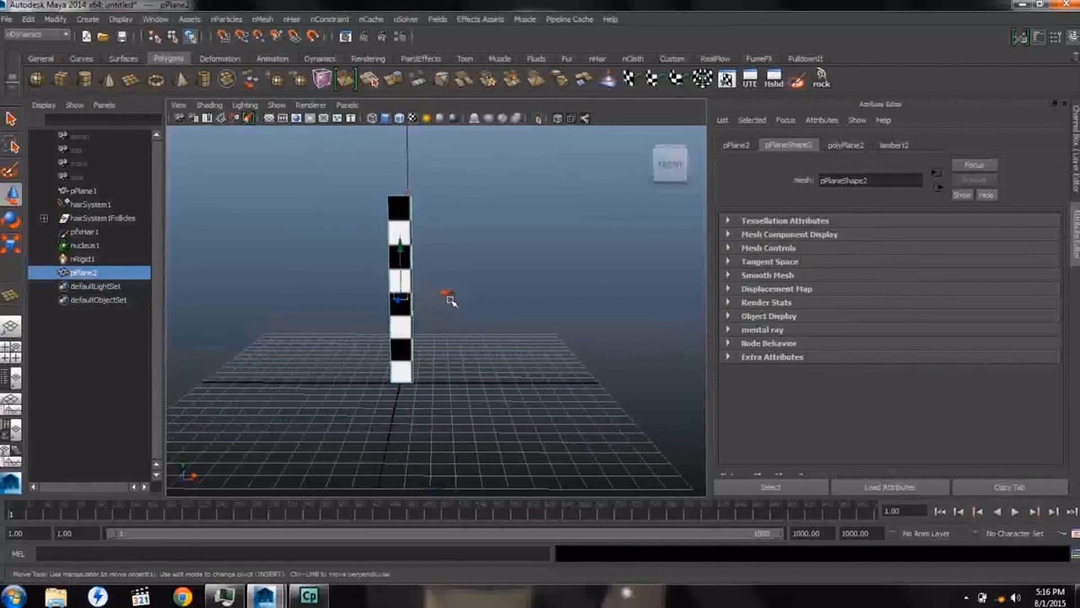
pyautogui.moveTo(438, 297)
pyautogui.mouseDown()
pyautogui.moveTo(467, 295)
pyautogui.moveTo(452, 295)
pyautogui.mouseUp()
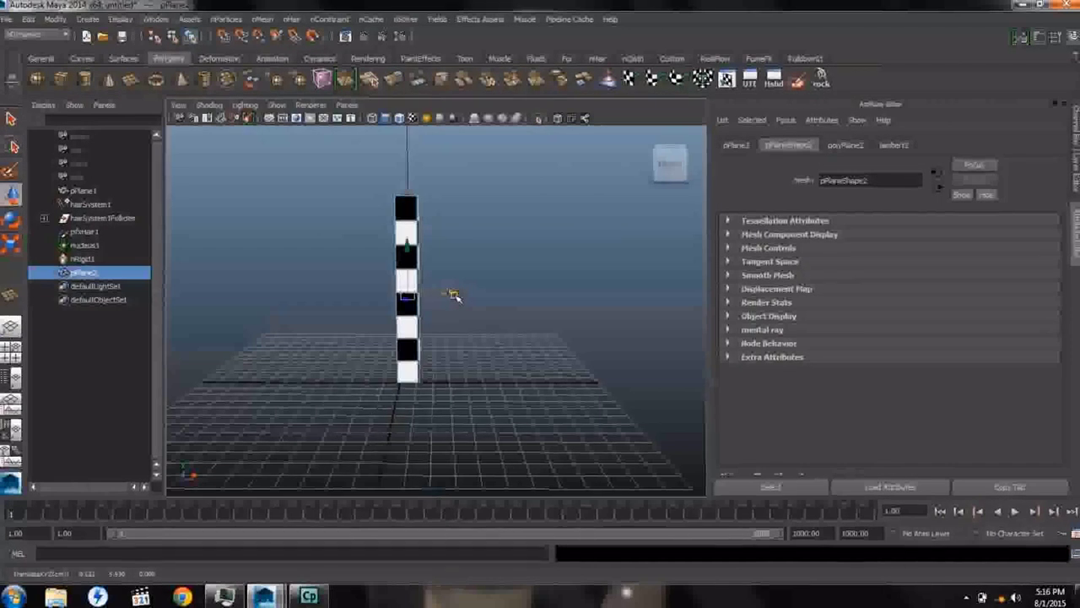
# Step: Bring up the lambert2, checker1 and place2dTexture1 settings in the Attribute Editor
pyautogui.click(894, 144)
pyautogui.click(1036, 303)
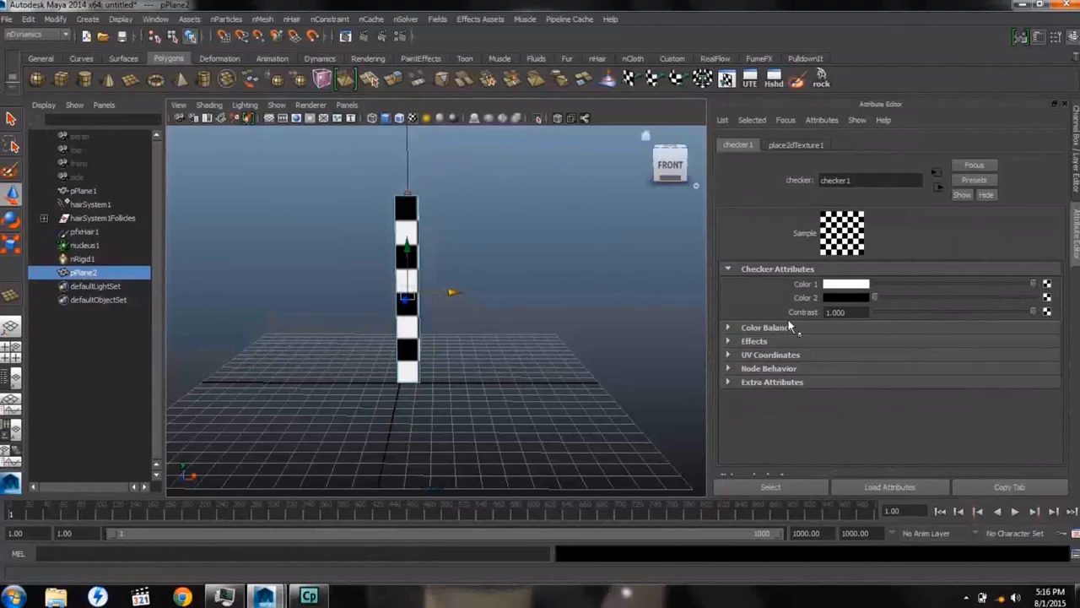
pyautogui.click(795, 145)
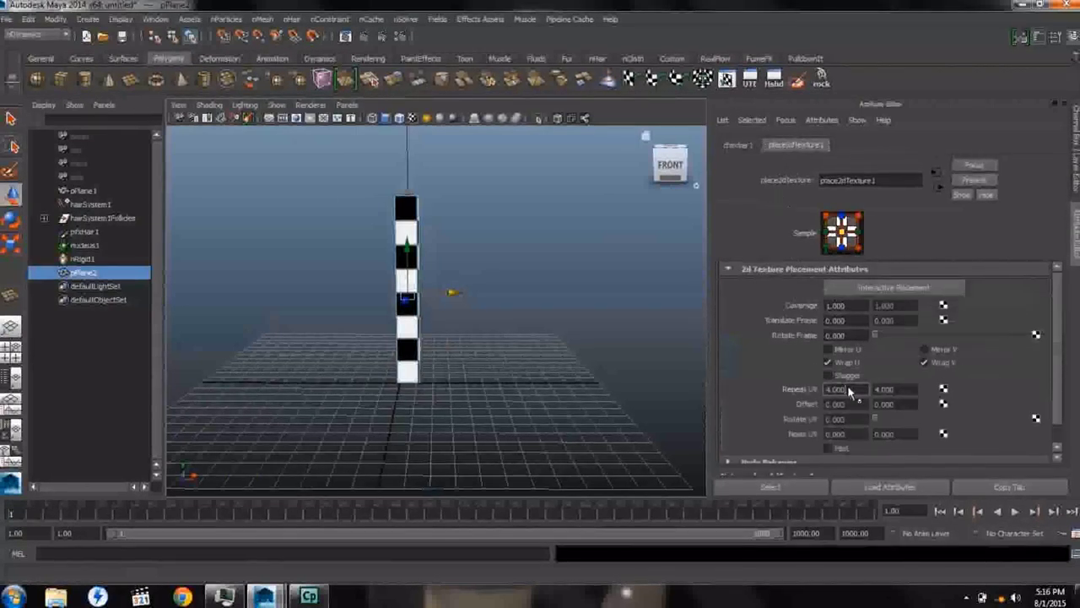
# Step: Set place2dTexture1's Repeat UV to 2 and 16
pyautogui.moveTo(854, 389); pyautogui.dragTo(807, 391)
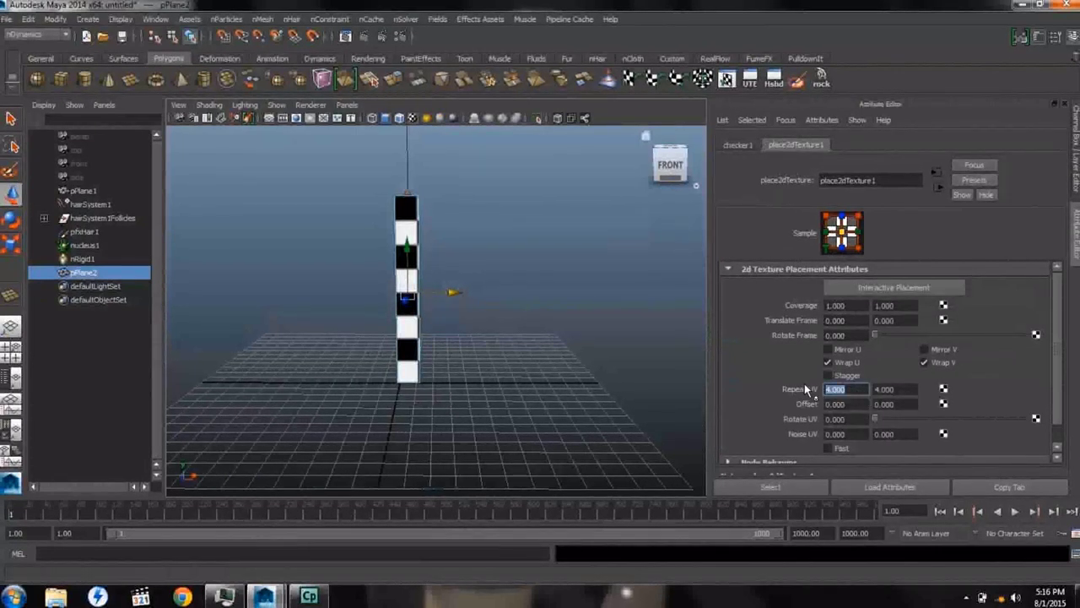
pyautogui.write('10')
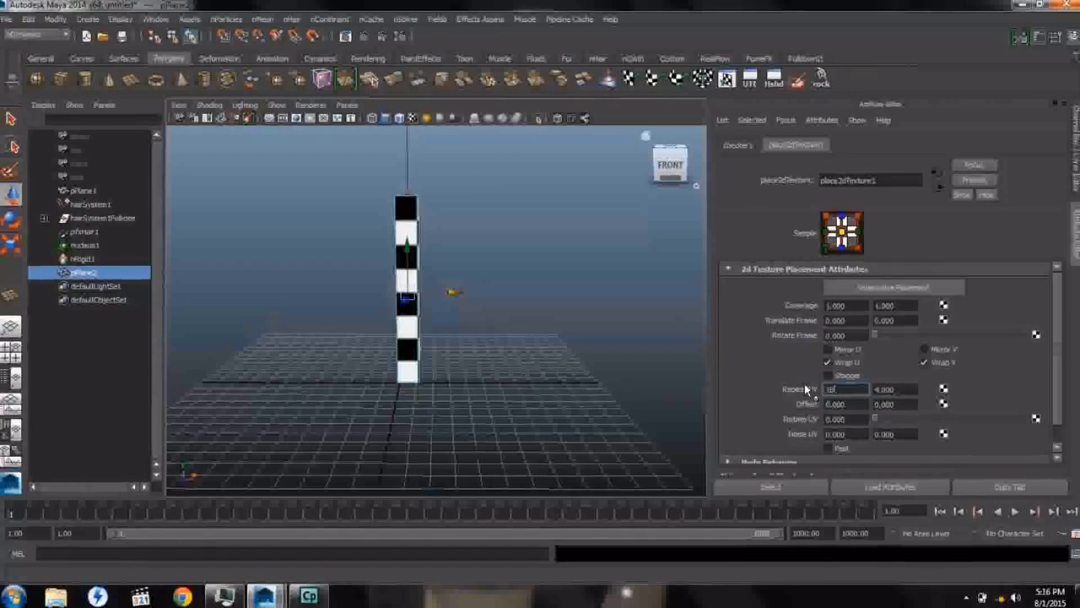
pyautogui.press('Tab')
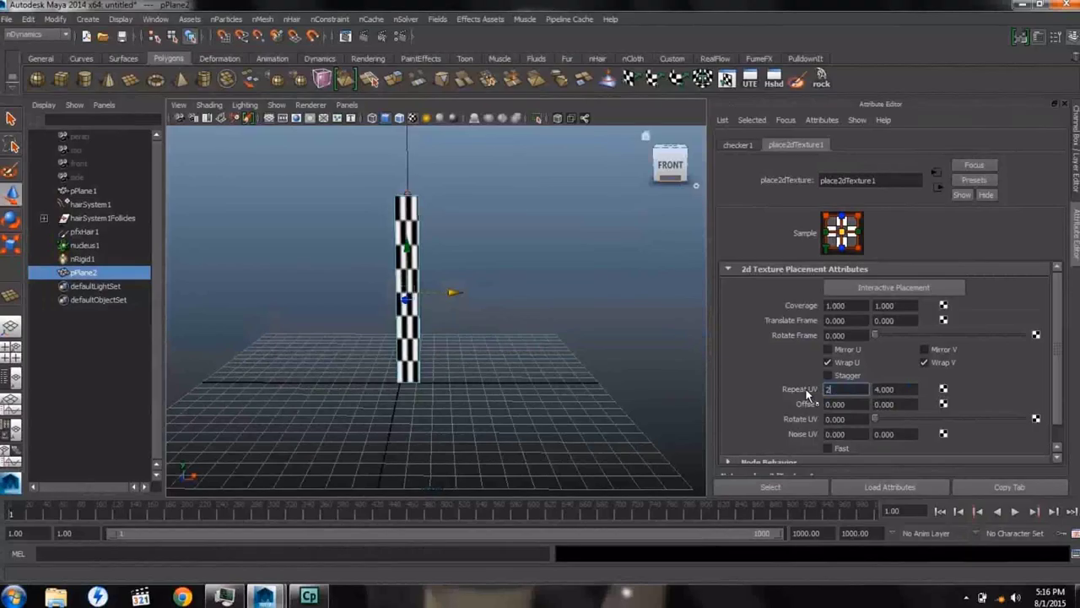
pyautogui.press('Tab')
pyautogui.write('16')
pyautogui.press('Tab')
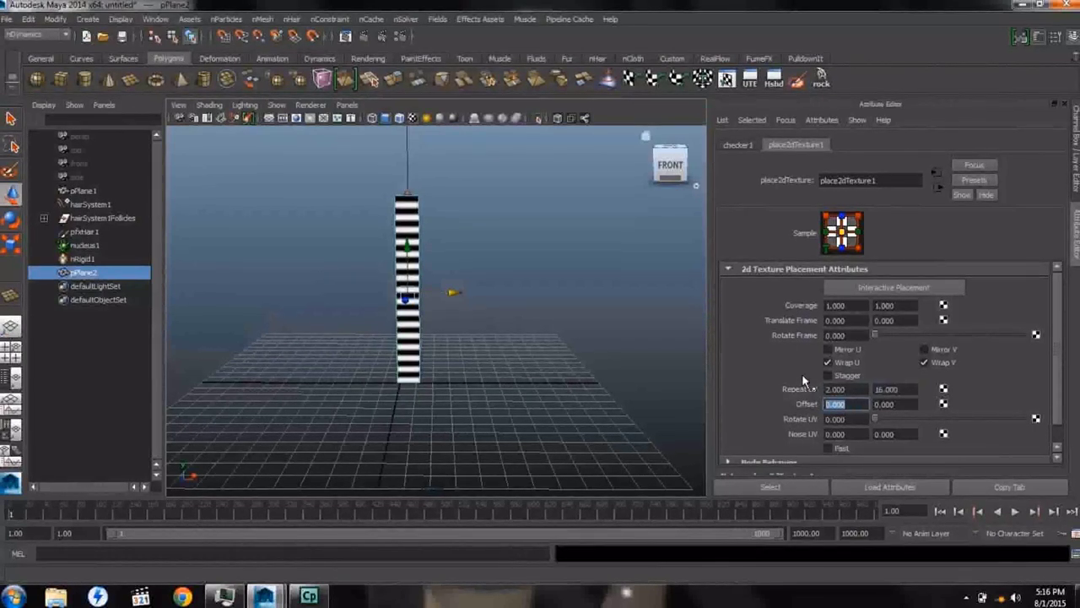
# Step: Inspect the striped plane from new angles, select the hair curve, and switch to four-view layout
pyautogui.click(480, 326)
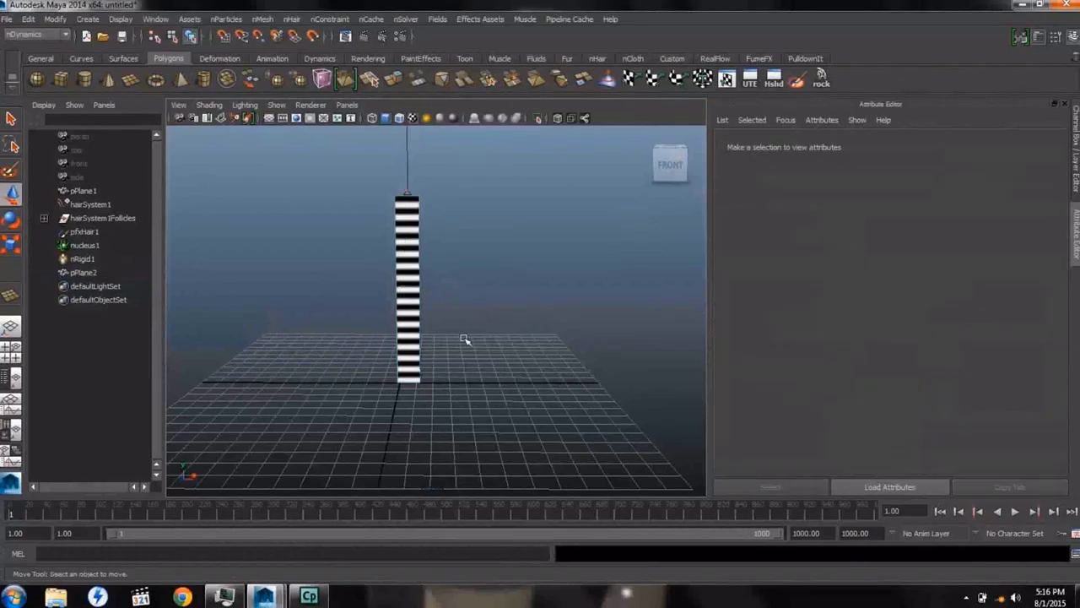
pyautogui.keyDown('alt'); pyautogui.moveTo(429, 351); pyautogui.dragTo(530, 354); pyautogui.keyUp('alt')
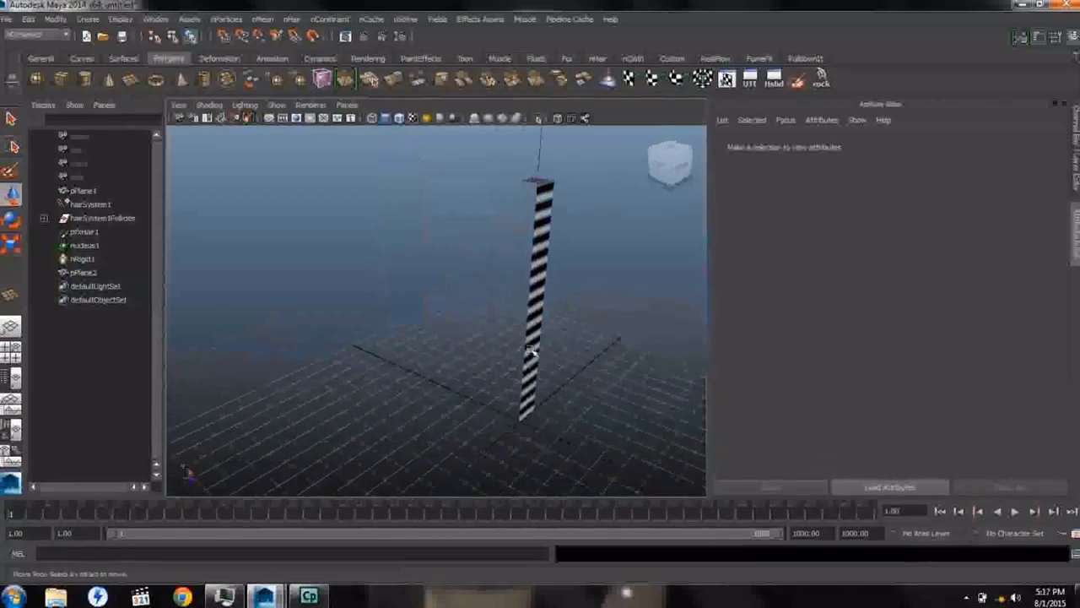
pyautogui.click(530, 354)
pyautogui.keyDown('alt'); pyautogui.moveTo(571, 320); pyautogui.dragTo(455, 362); pyautogui.keyUp('alt')
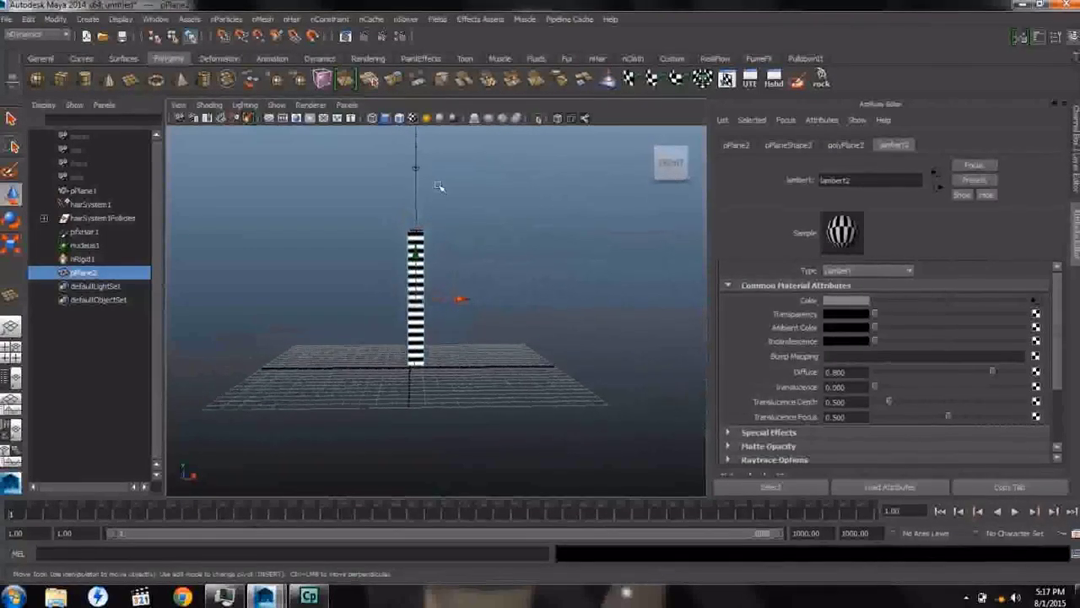
pyautogui.click(416, 179)
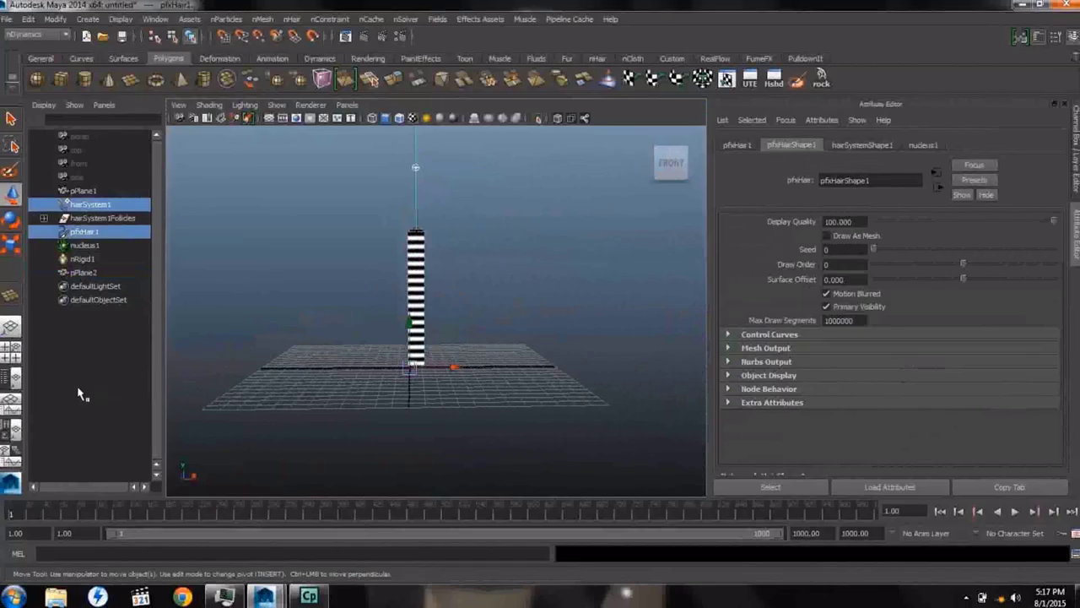
pyautogui.click(10, 346)
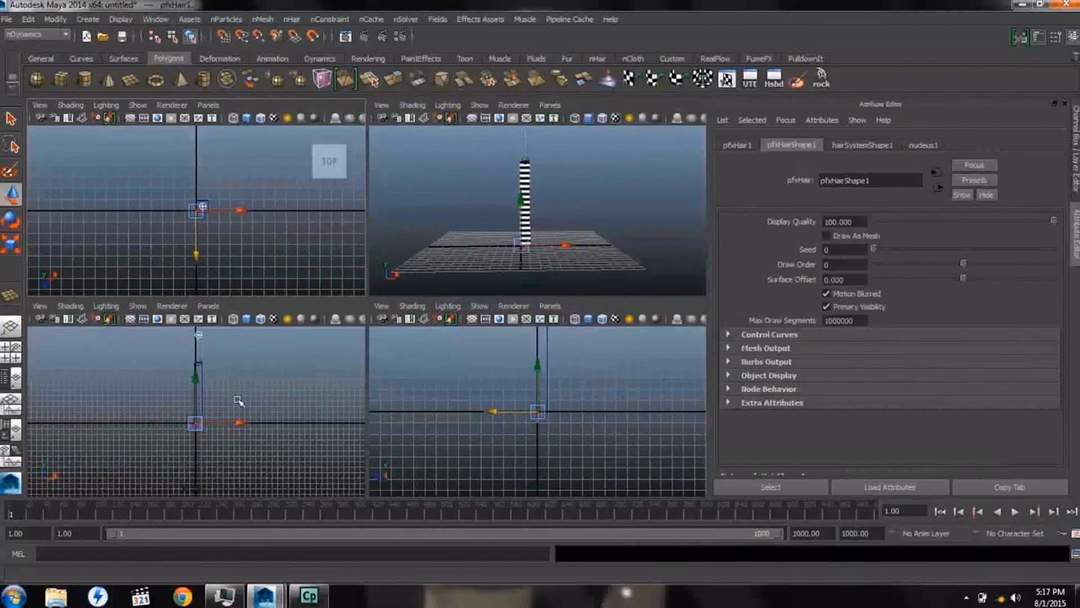
# Step: Show the front view maximized with textured shading
pyautogui.press('6')
pyautogui.press('space')
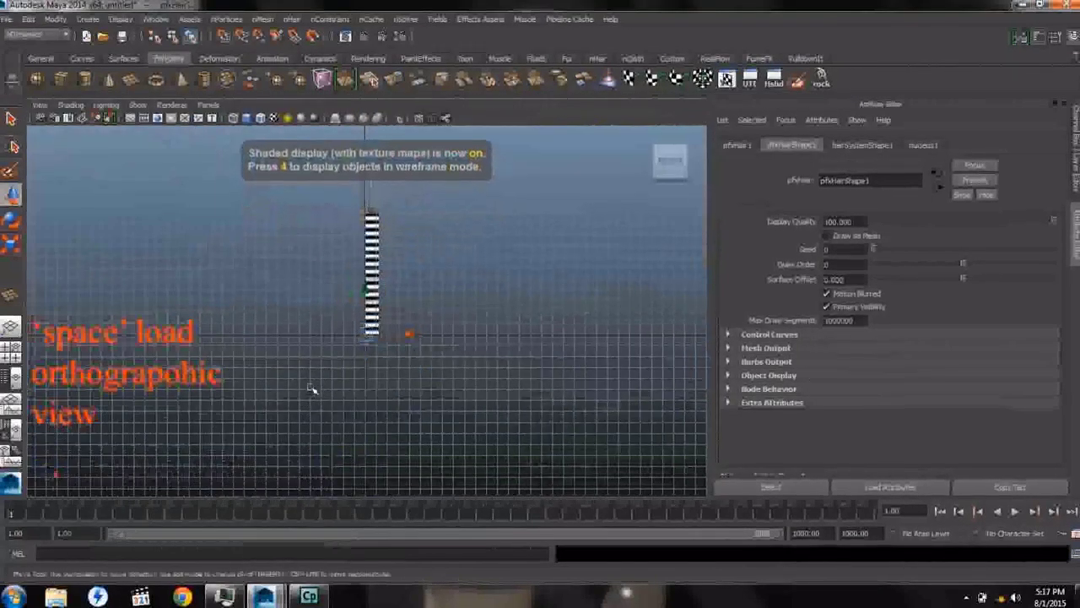
pyautogui.press('space')
pyautogui.scroll(3, 368, 338)
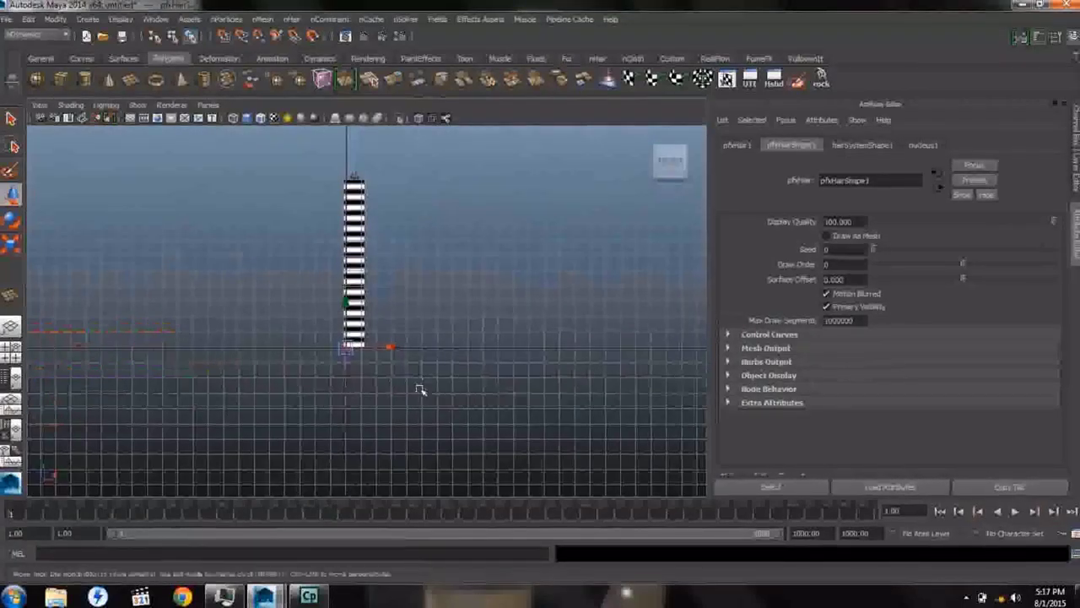
# Step: Play the hair simulation to frame 729, then switch to the Persp/Outliner layout
pyautogui.click(1016, 514)
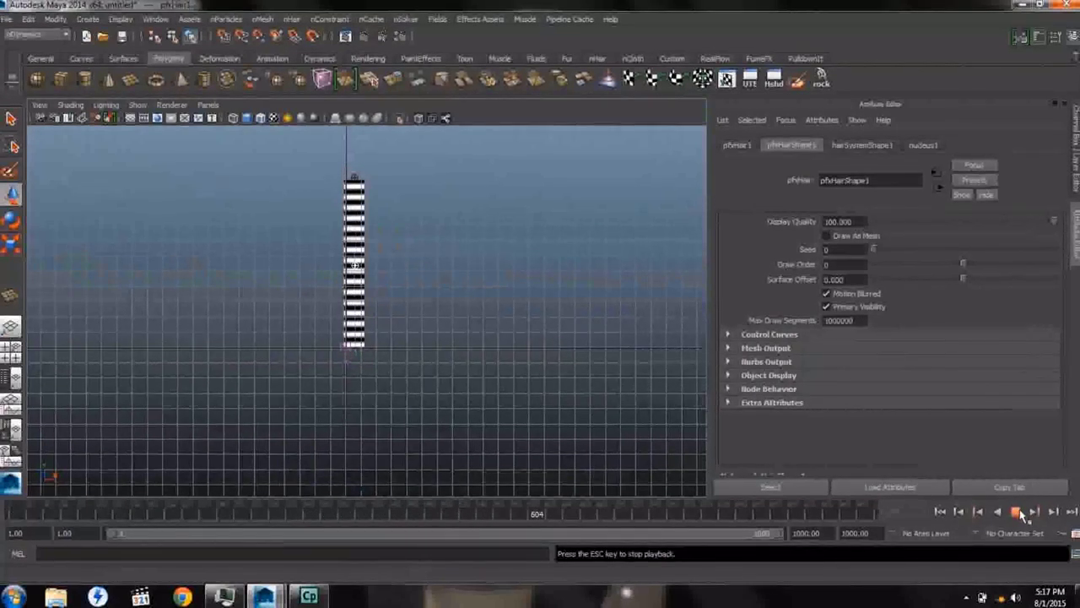
pyautogui.click(1016, 514)
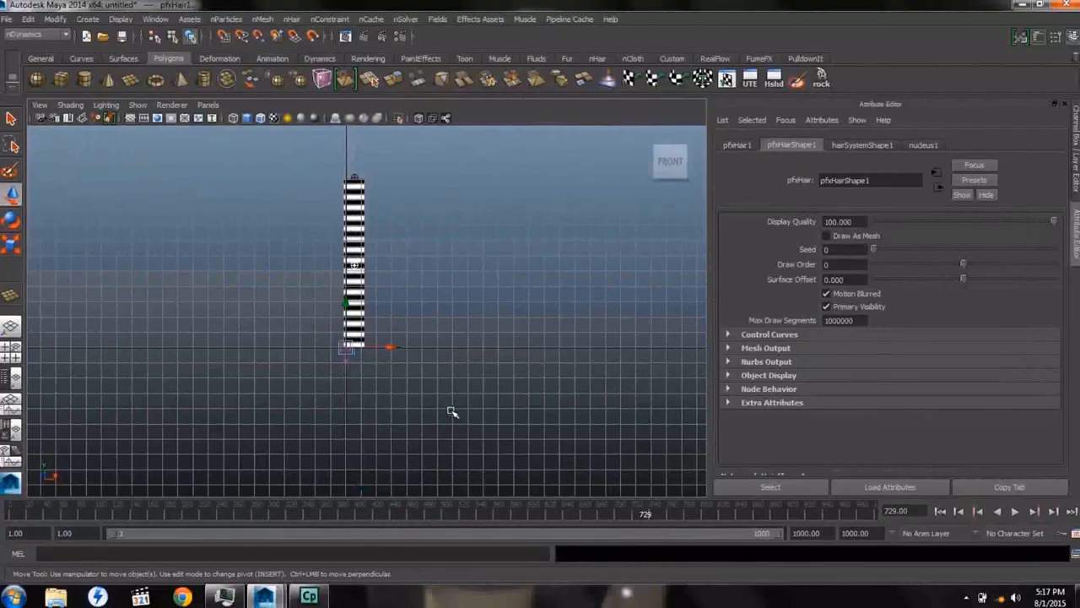
pyautogui.keyDown('alt'); pyautogui.moveTo(440, 396); pyautogui.dragTo(422, 403); pyautogui.keyUp('alt')
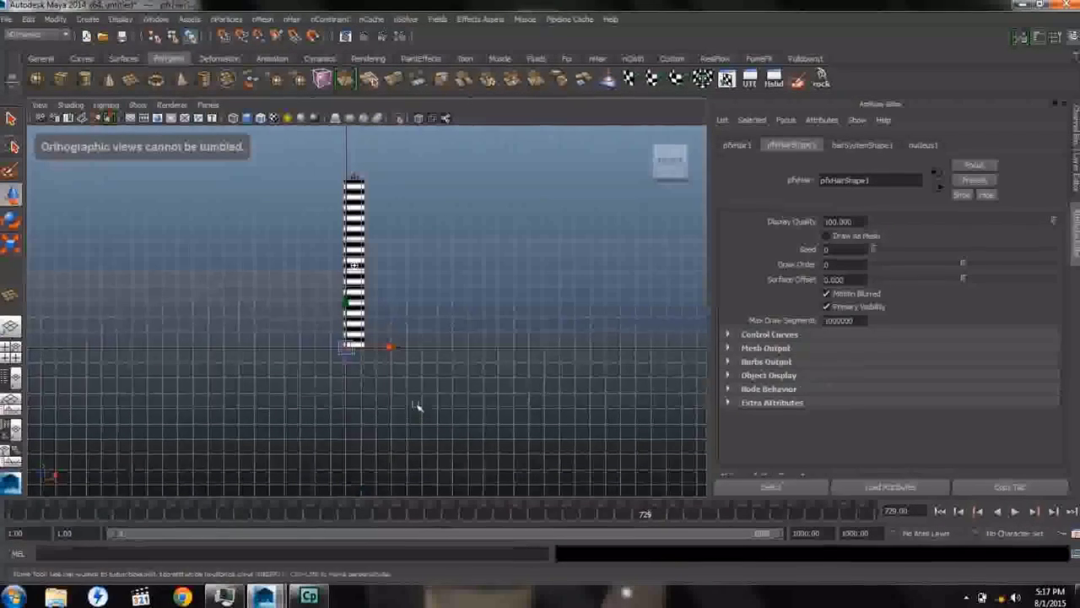
pyautogui.click(12, 378)
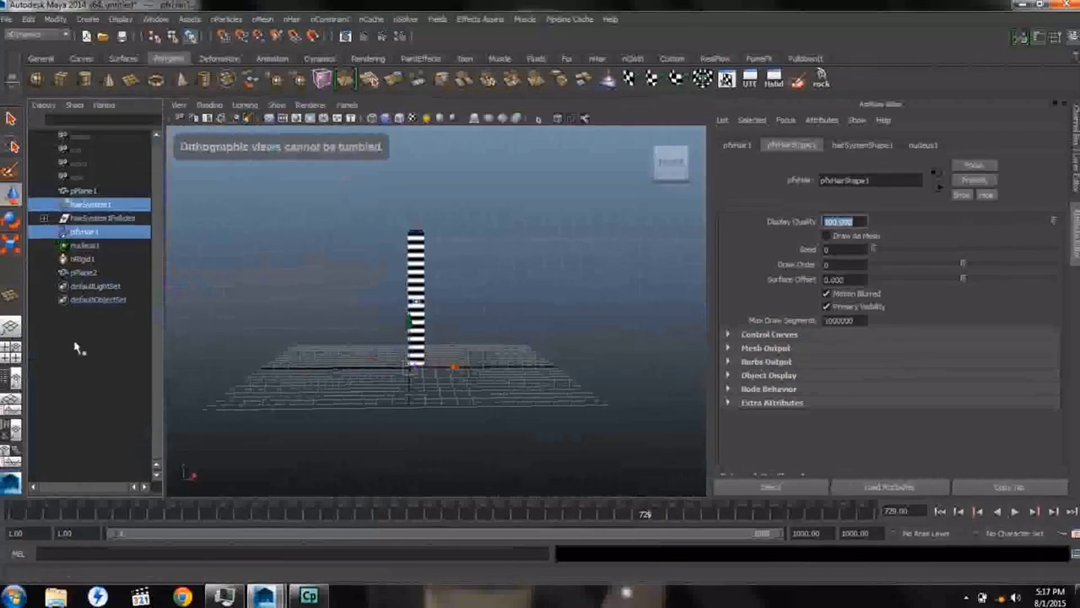
# Step: Move the pPlane2 hair column slightly to the right
pyautogui.click(82, 190)
pyautogui.click(83, 231)
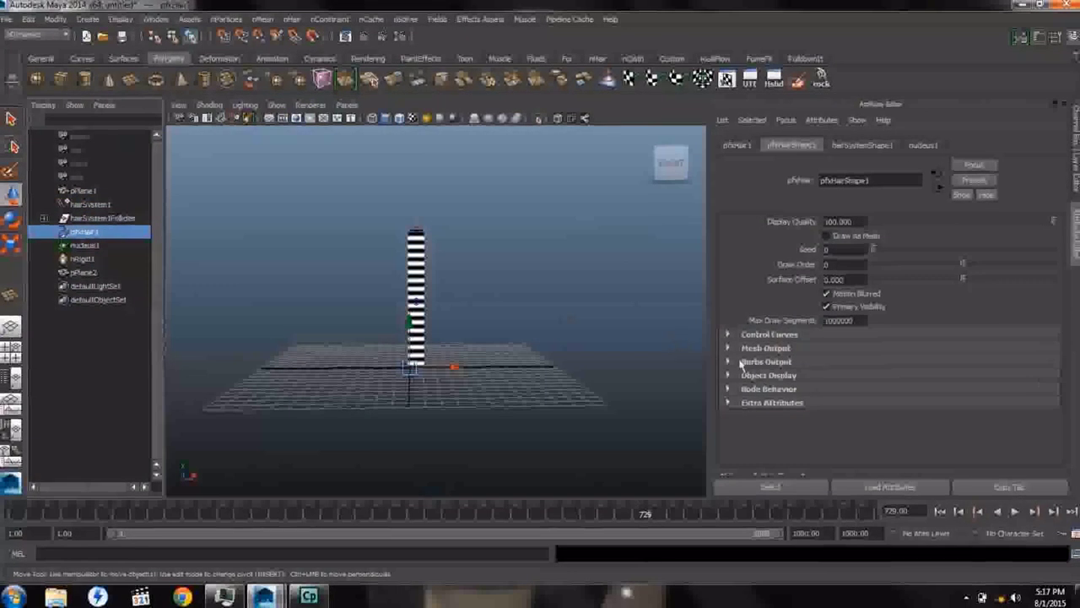
pyautogui.keyDown('alt'); pyautogui.moveTo(565, 371); pyautogui.dragTo(355, 326); pyautogui.keyUp('alt')
pyautogui.click(346, 310)
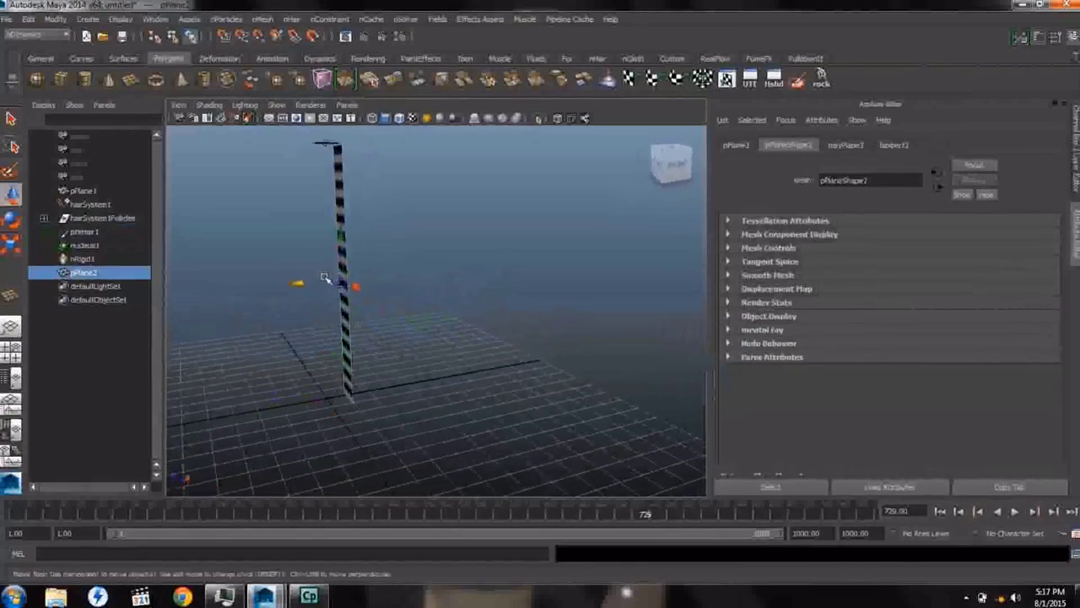
pyautogui.moveTo(298, 282); pyautogui.dragTo(317, 283, button='middle')
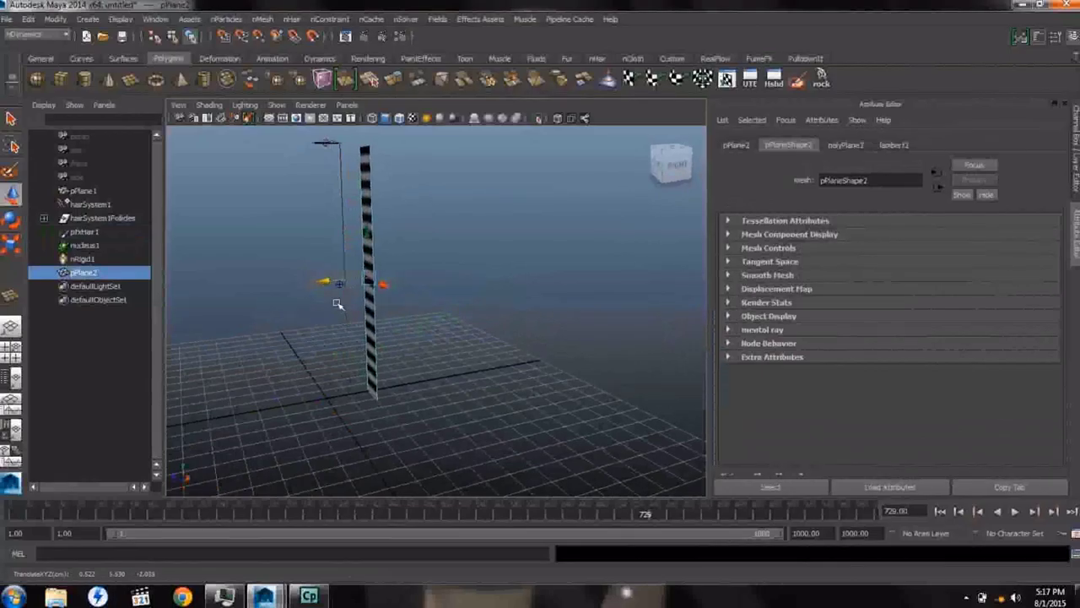
pyautogui.click(358, 332)
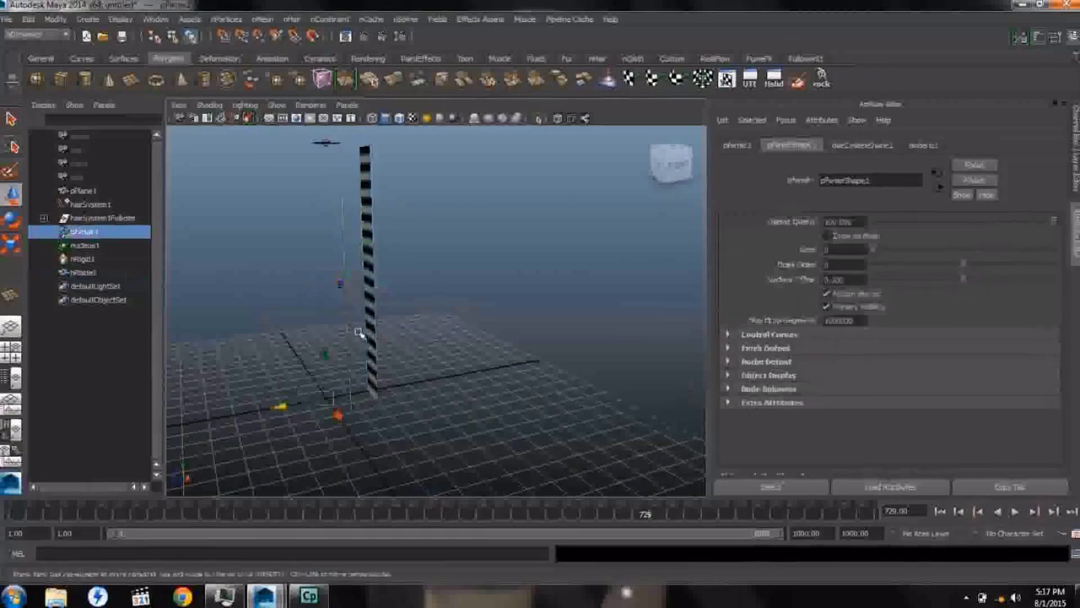
# Step: Expand hairSystemShape1's Dynamic Properties and replay the simulation from frame 1, rewinding afterwards
pyautogui.click(853, 147)
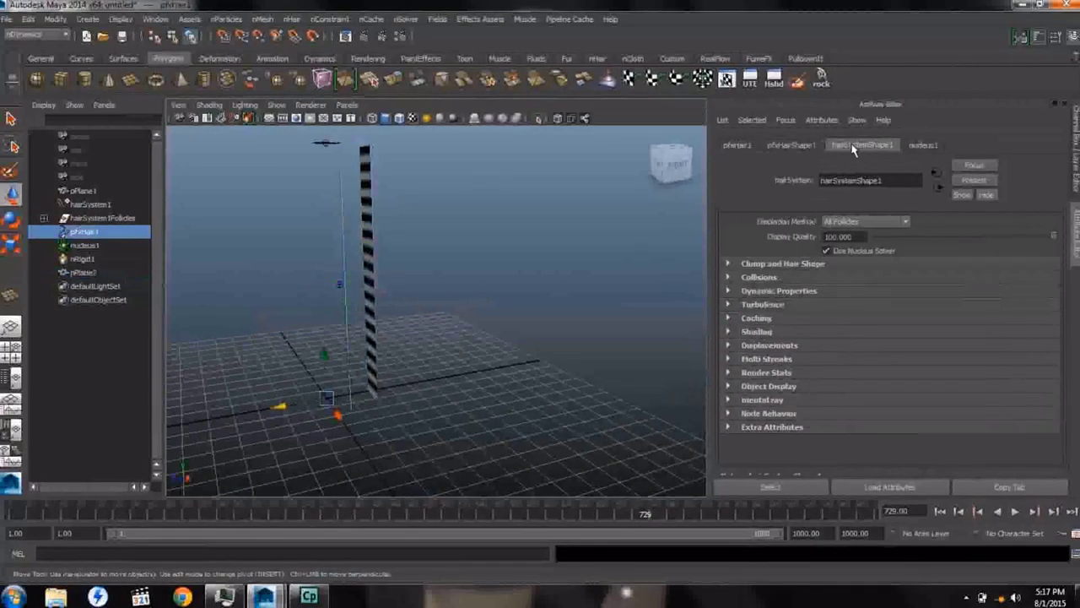
pyautogui.click(729, 292)
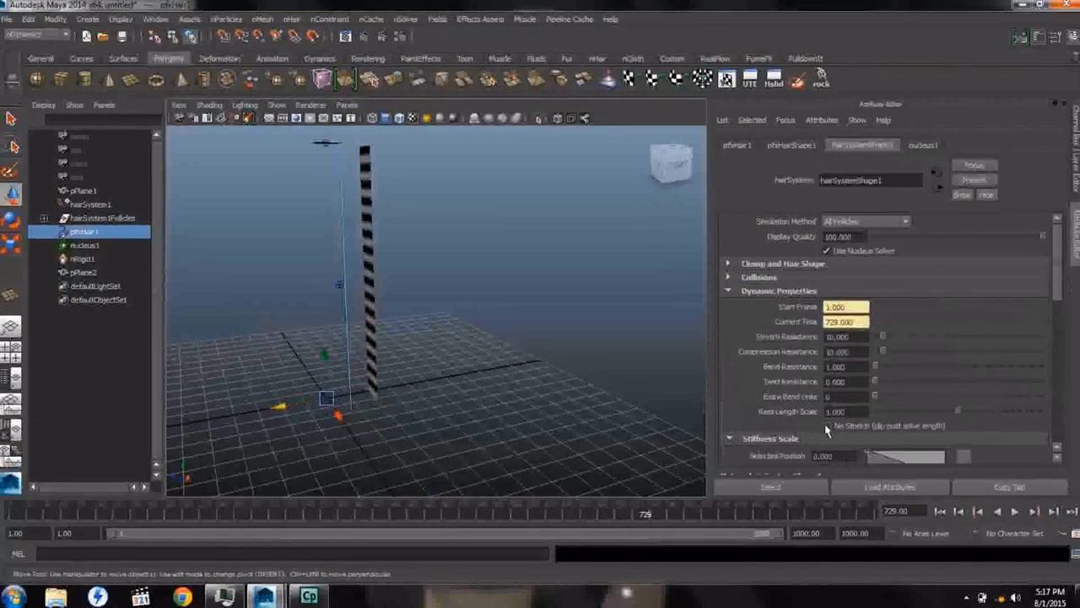
pyautogui.keyDown('alt'); pyautogui.moveTo(367, 321); pyautogui.dragTo(460, 312); pyautogui.keyUp('alt')
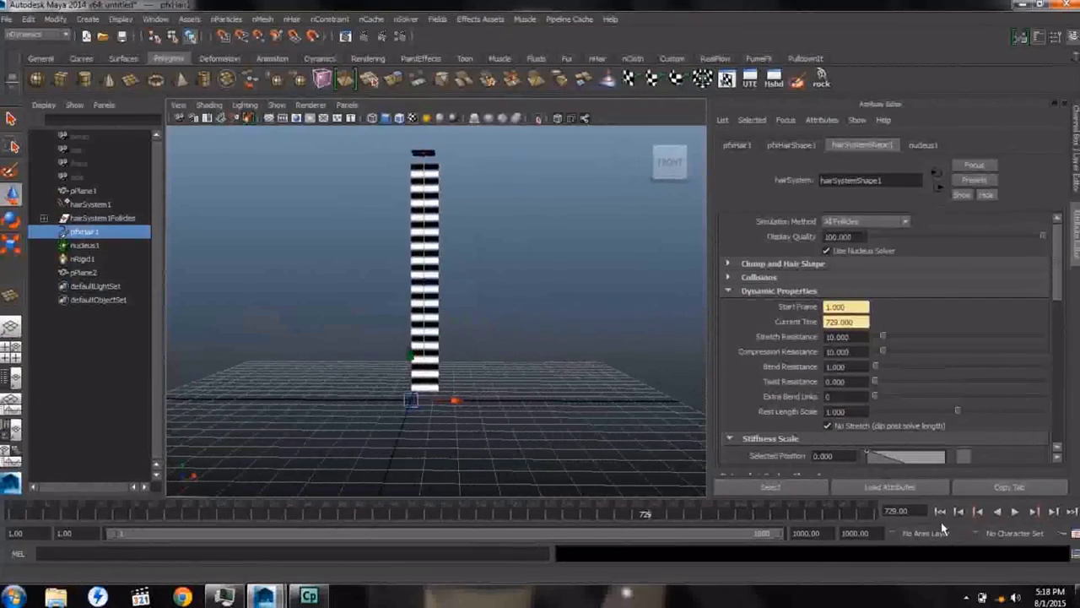
pyautogui.click(940, 511)
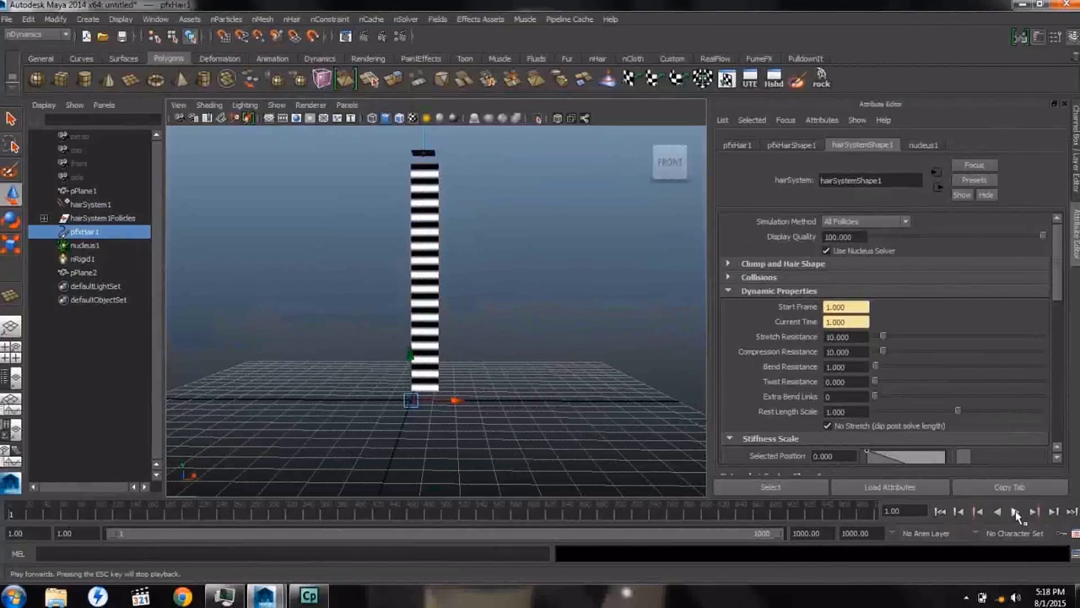
pyautogui.click(1016, 511)
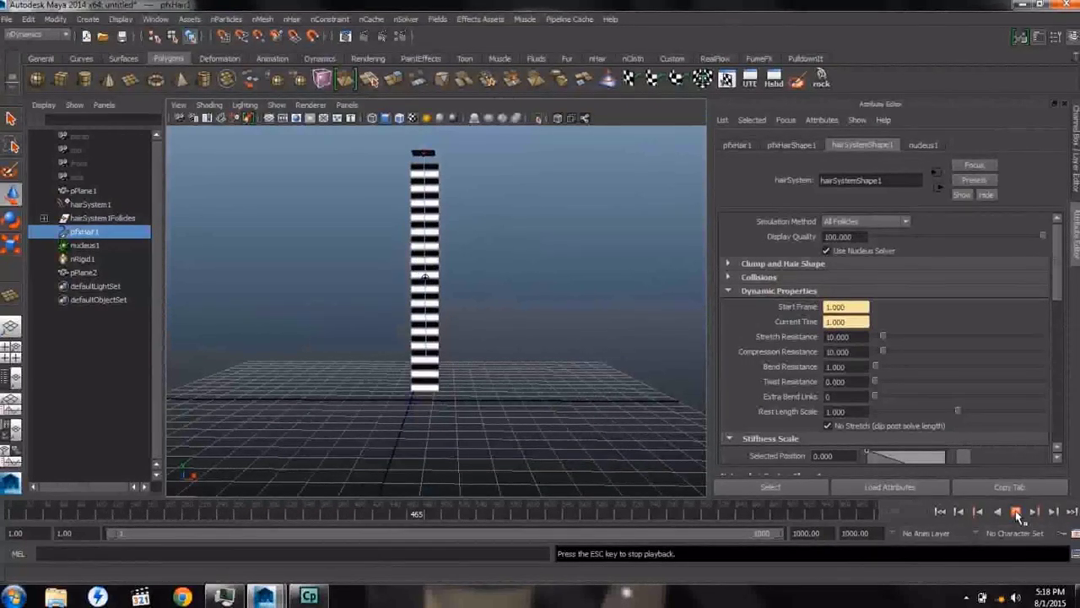
pyautogui.click(1016, 511)
pyautogui.click(940, 510)
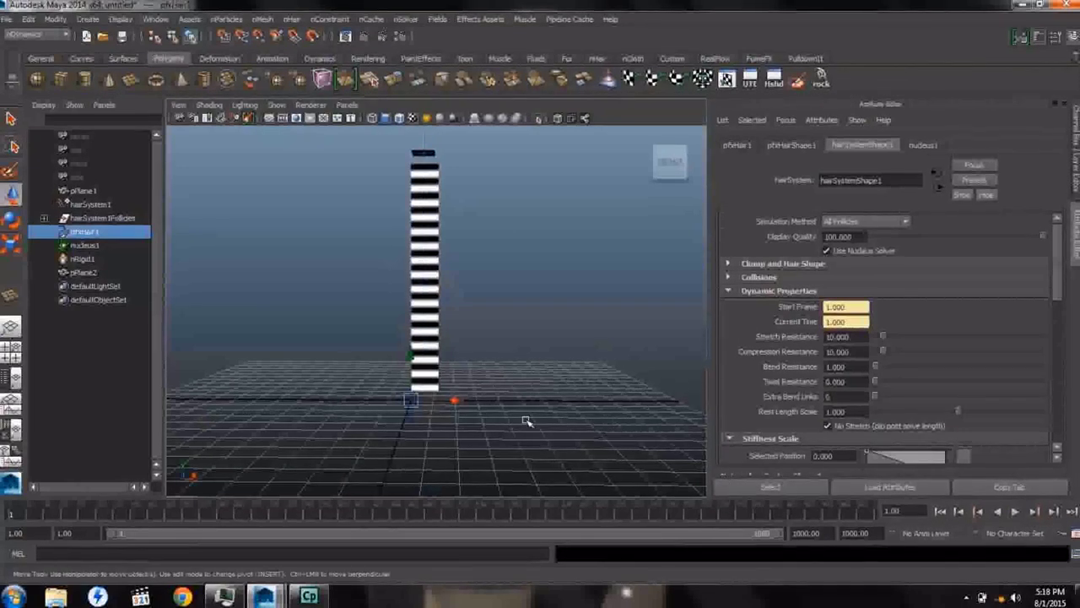
# Step: Create polygon sphere pSphere1 against the striped column and make it an nMesh passive collider
pyautogui.click(38, 80)
pyautogui.keyDown('alt'); pyautogui.moveTo(202, 251); pyautogui.dragTo(497, 393); pyautogui.keyUp('alt')
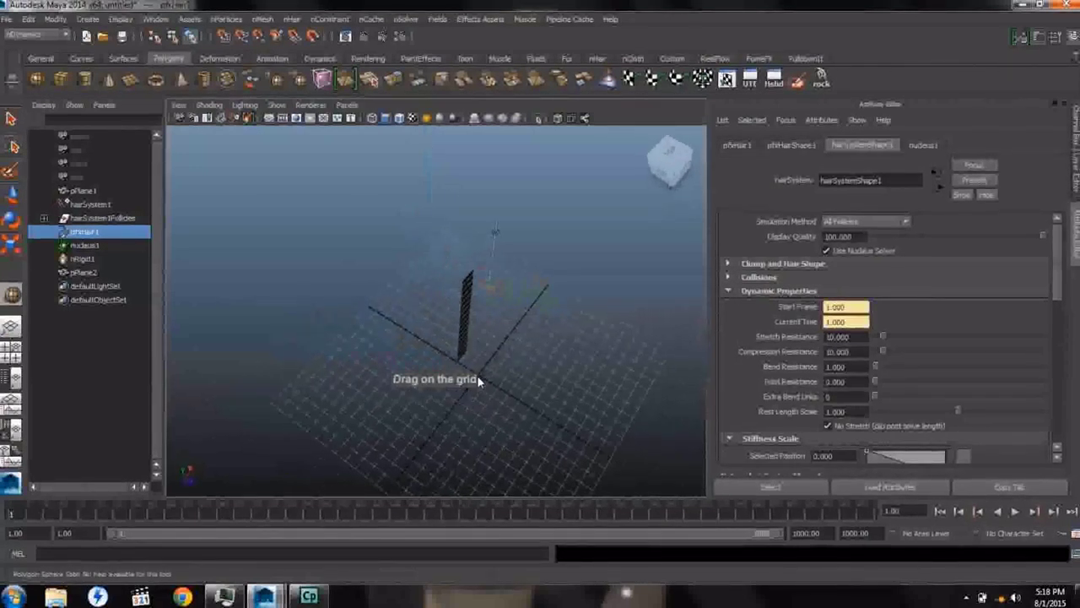
pyautogui.moveTo(482, 378); pyautogui.dragTo(474, 294)
pyautogui.keyDown('alt'); pyautogui.moveTo(437, 326); pyautogui.dragTo(466, 319); pyautogui.keyUp('alt')
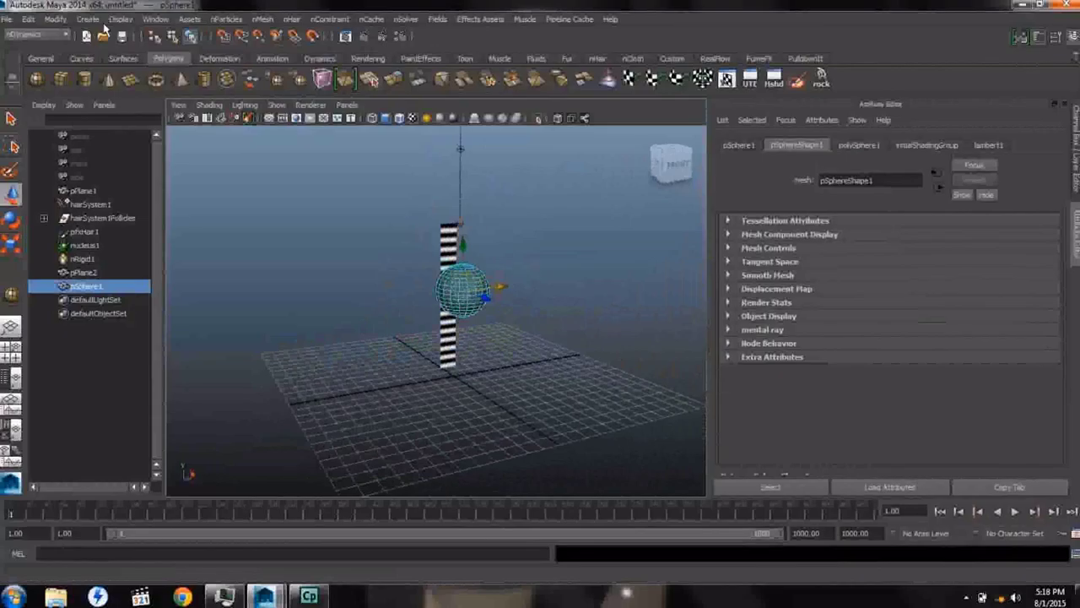
pyautogui.click(263, 19)
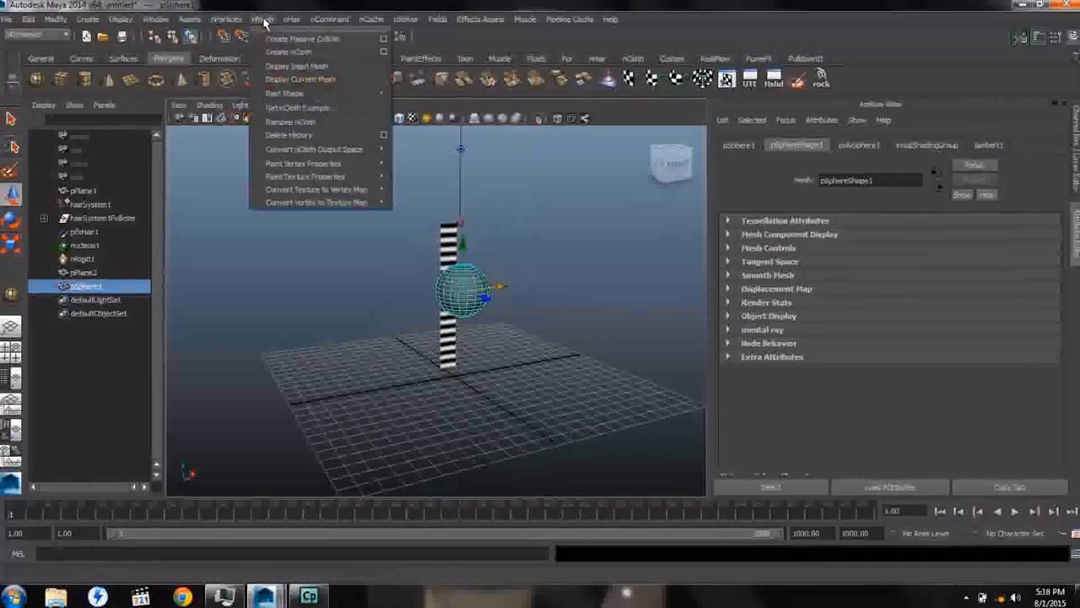
pyautogui.click(296, 38)
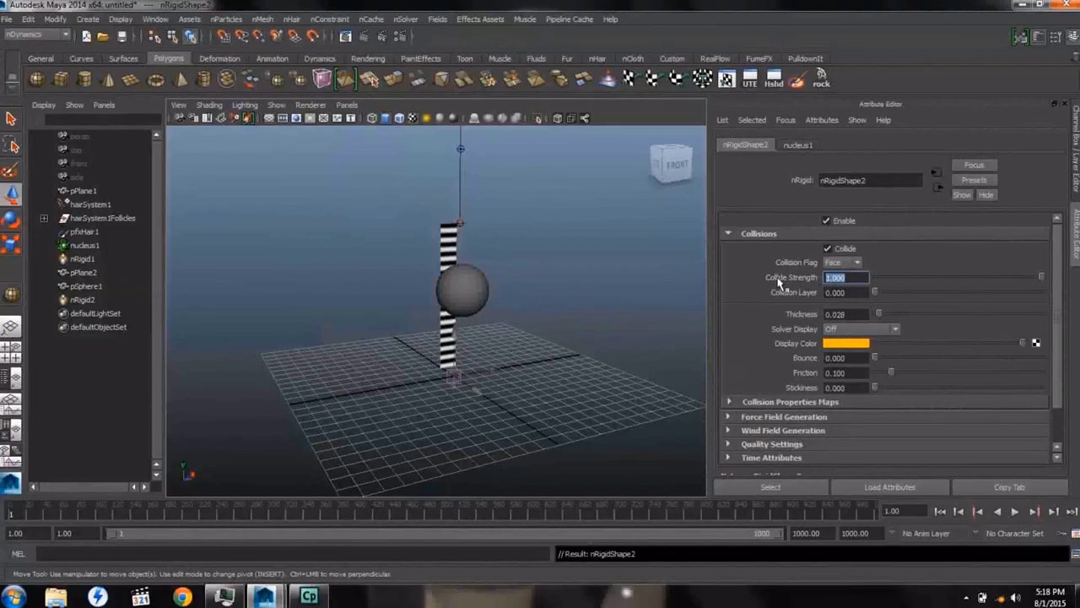
# Step: Set the collider's Collide Strength to 2 and test the simulation up to frame 623
pyautogui.write('2')
pyautogui.press('Tab')
pyautogui.keyDown('alt'); pyautogui.moveTo(538, 346); pyautogui.dragTo(458, 360); pyautogui.keyUp('alt')
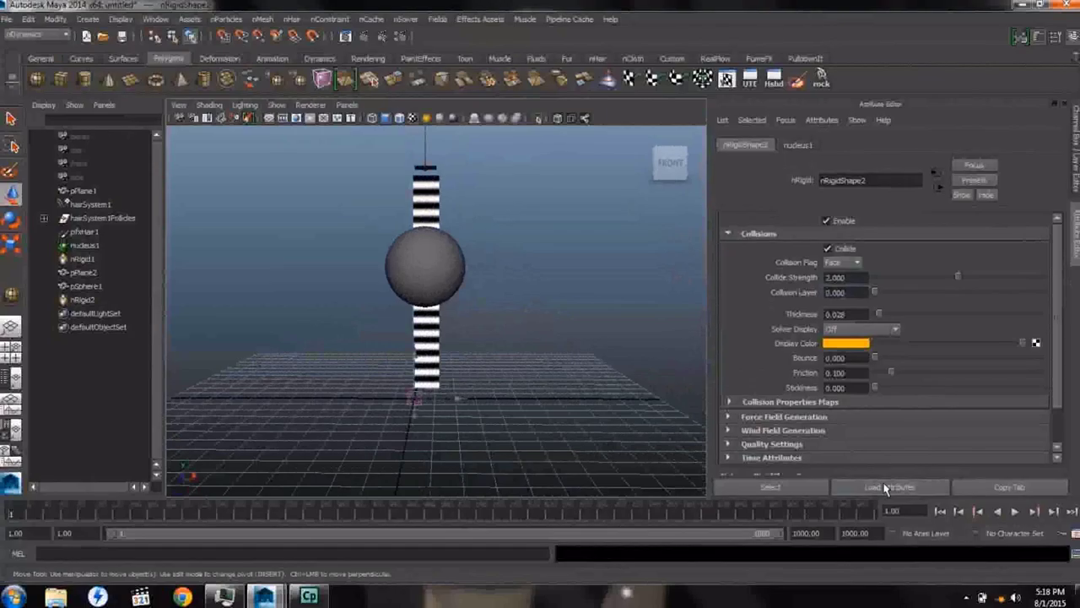
pyautogui.click(1015, 513)
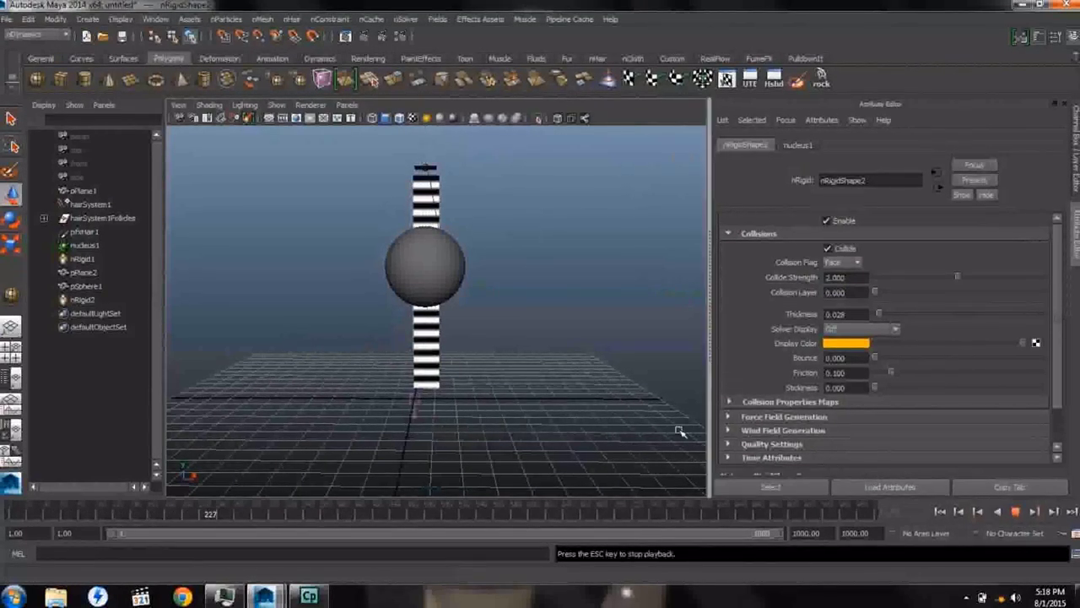
pyautogui.keyDown('alt'); pyautogui.moveTo(417, 357); pyautogui.dragTo(549, 366); pyautogui.keyUp('alt')
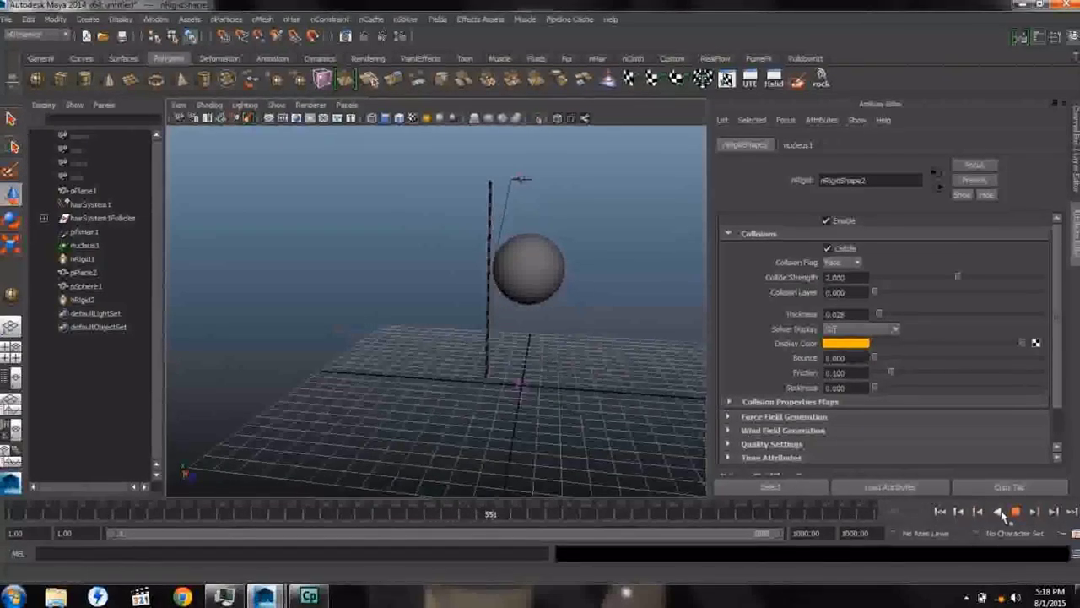
pyautogui.click(1015, 511)
# Step: Extend the playback end time to 2000 frames
pyautogui.click(805, 533)
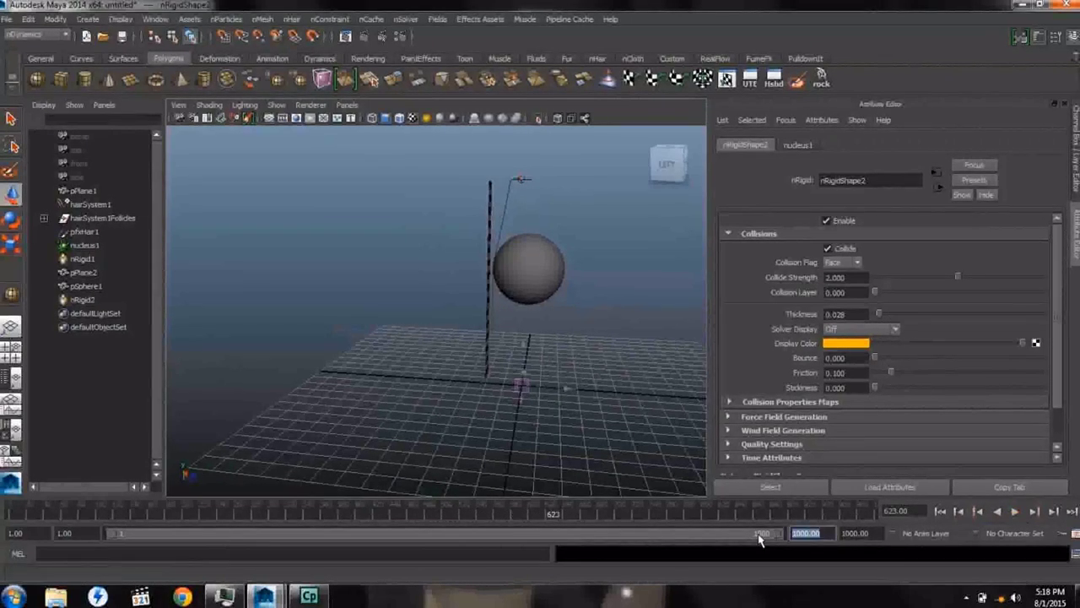
pyautogui.write('2000')
pyautogui.press('Return')
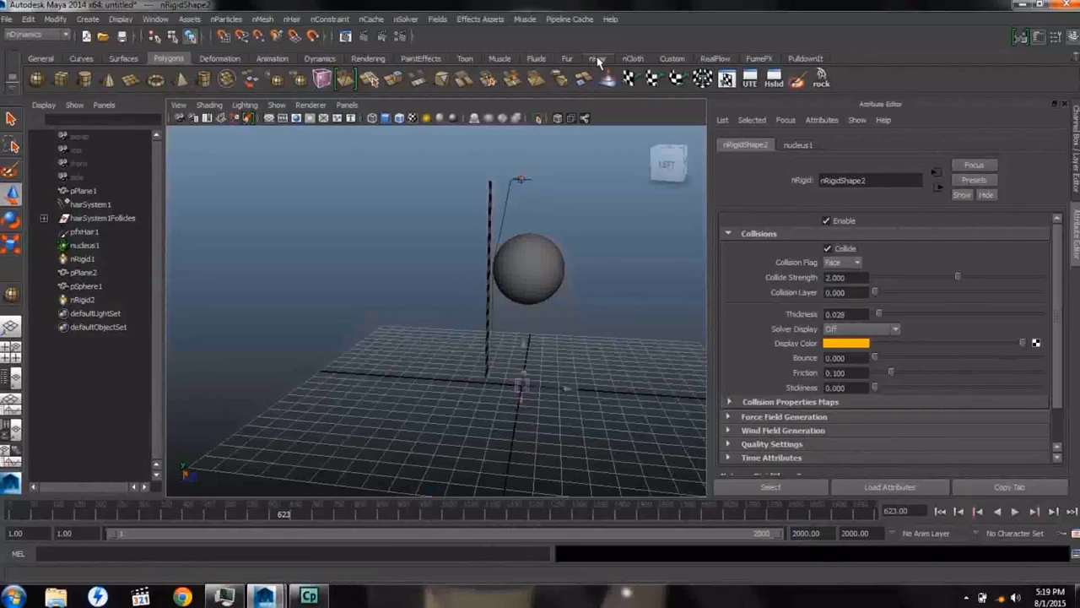
# Step: Show the nHair shelf and rewind the simulation to frame 1
pyautogui.click(597, 58)
pyautogui.keyDown('alt'); pyautogui.moveTo(431, 253); pyautogui.dragTo(414, 357); pyautogui.keyUp('alt')
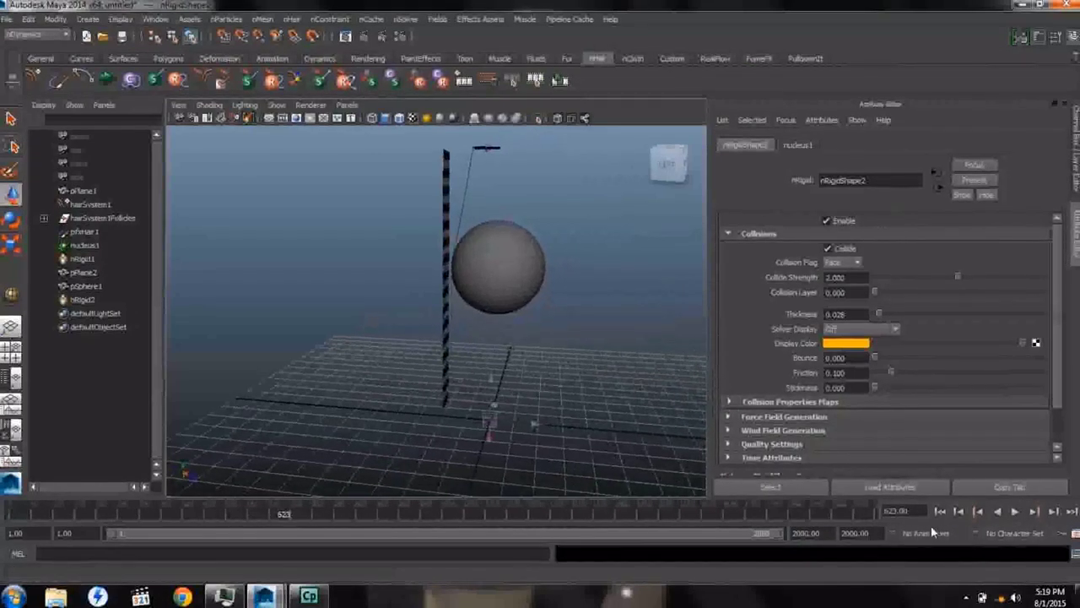
pyautogui.click(941, 512)
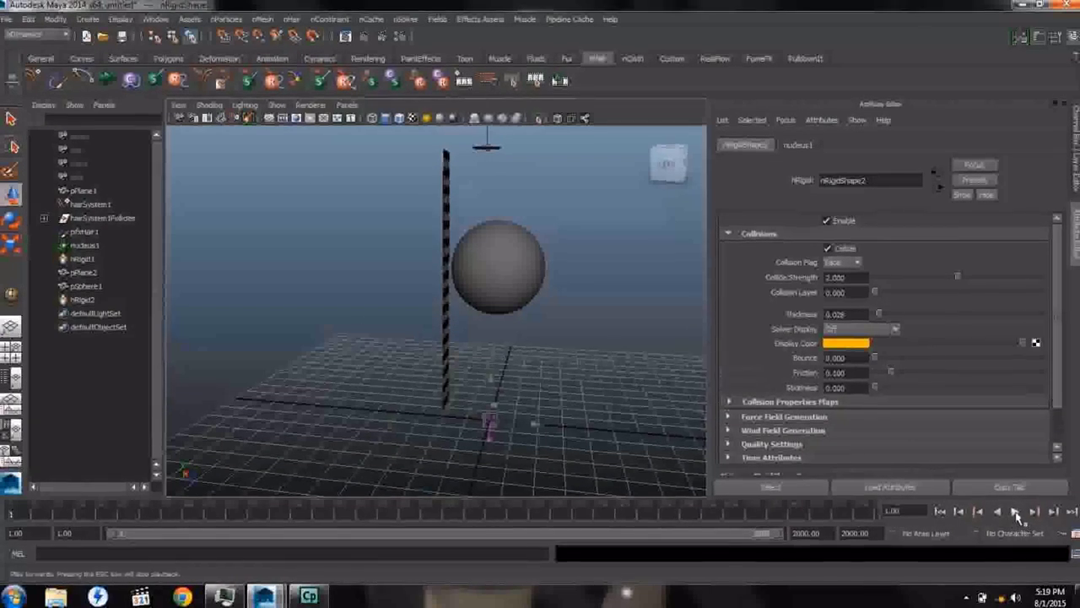
# Step: Run Interactive Playback while pushing the sphere against the strand, then stop and rewind to frame 1
pyautogui.click(107, 81)
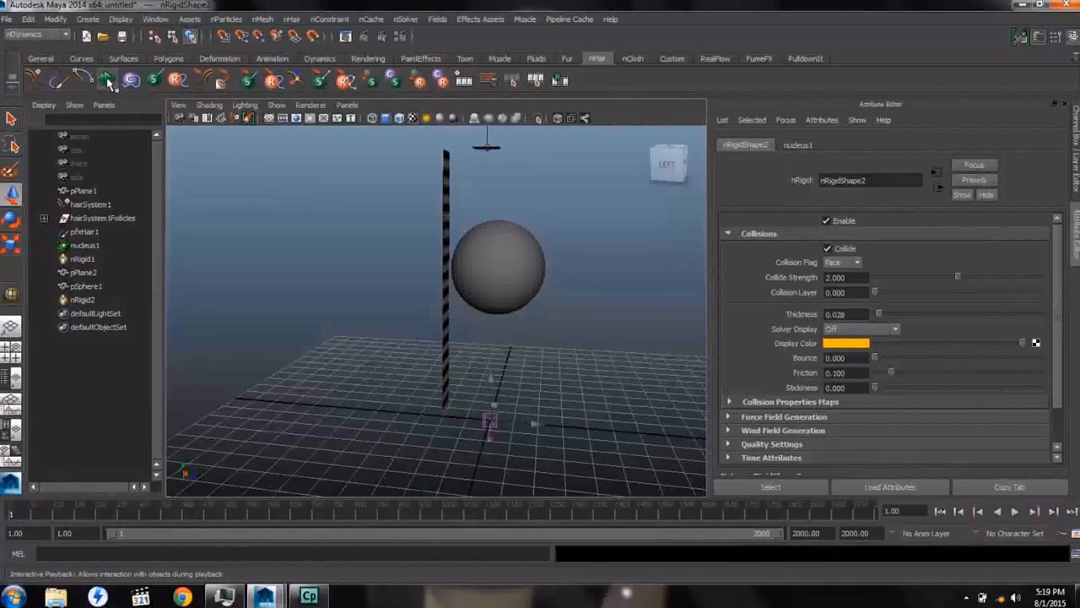
pyautogui.click(470, 245)
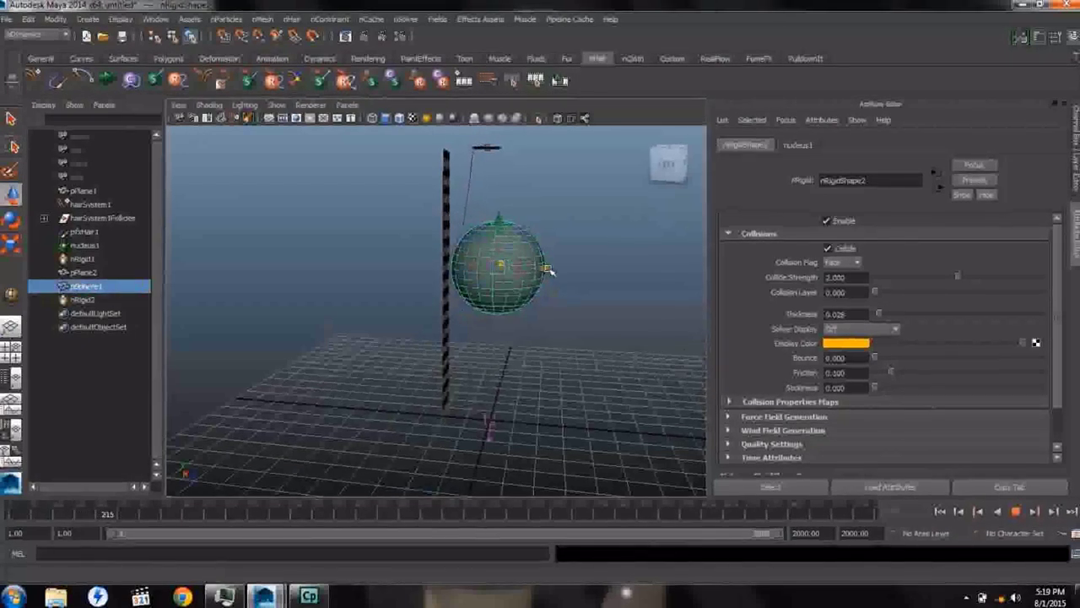
pyautogui.moveTo(549, 270)
pyautogui.mouseDown()
pyautogui.moveTo(442, 241)
pyautogui.moveTo(422, 251)
pyautogui.moveTo(673, 275)
pyautogui.moveTo(339, 264)
pyautogui.moveTo(588, 255)
pyautogui.moveTo(532, 267)
pyautogui.mouseUp()
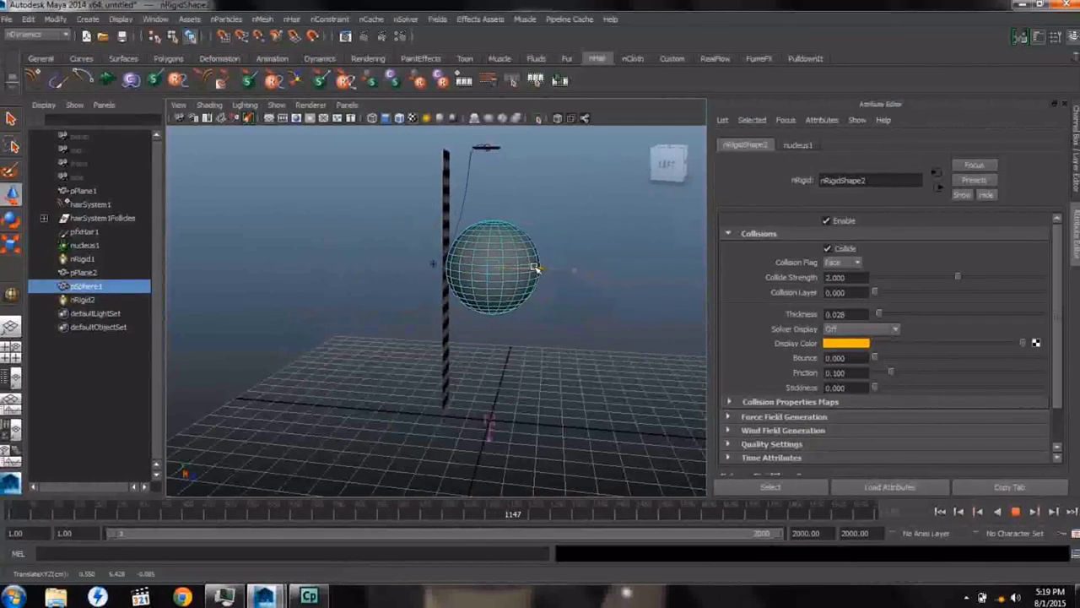
pyautogui.click(1015, 511)
pyautogui.click(940, 511)
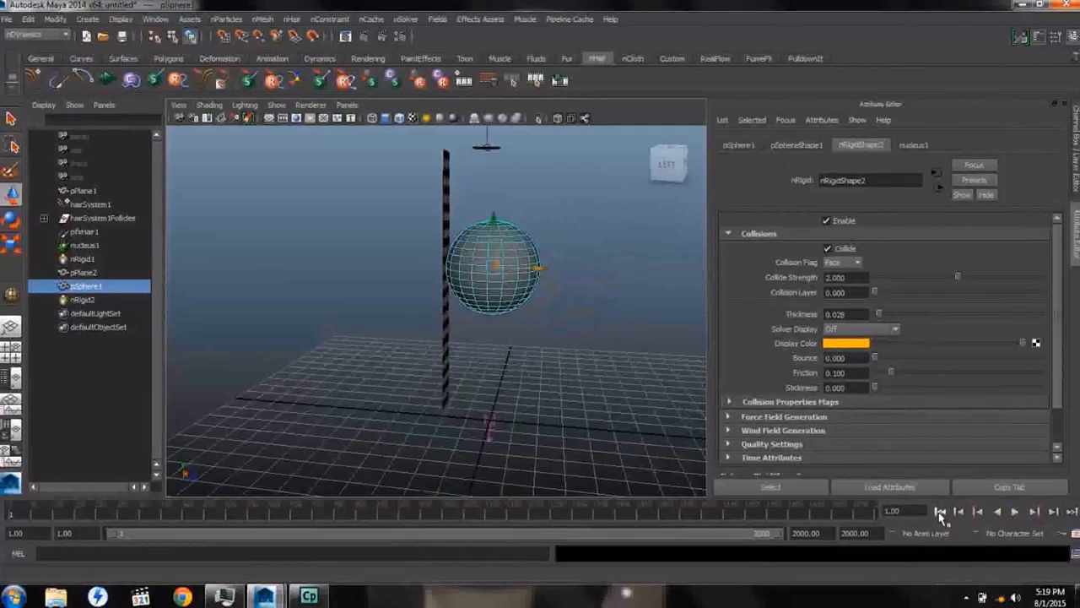
# Step: Select pfxHair1 and expand hairSystemShape1's Clump and Hair Shape section, showing Hairs Per Clump 22
pyautogui.click(83, 231)
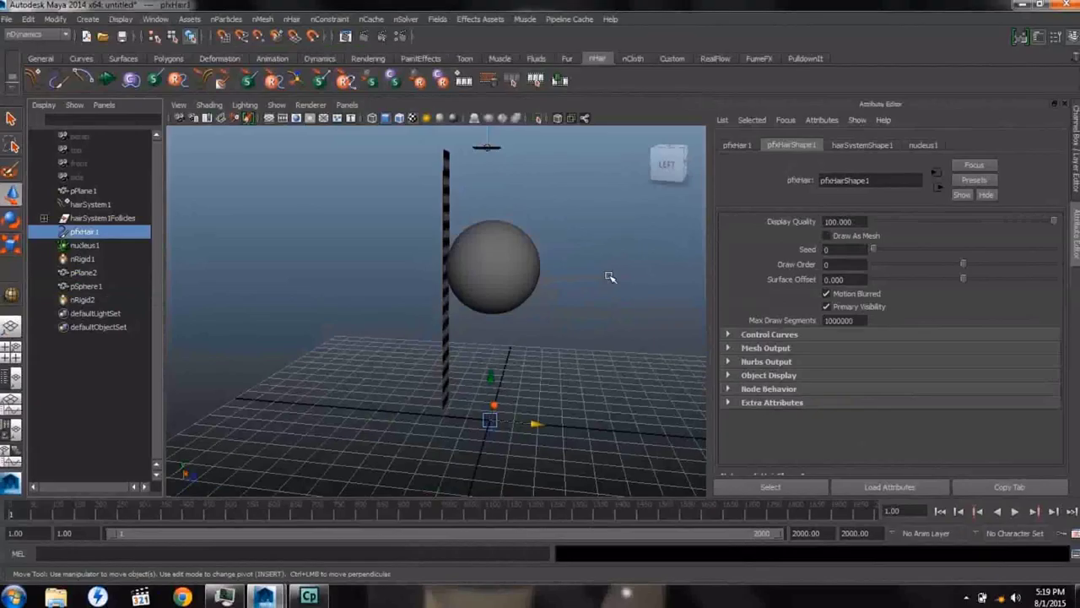
pyautogui.scroll(-5, 577, 279)
pyautogui.keyDown('alt'); pyautogui.moveTo(577, 279); pyautogui.dragTo(490, 304); pyautogui.keyUp('alt')
pyautogui.scroll(5, 484, 377)
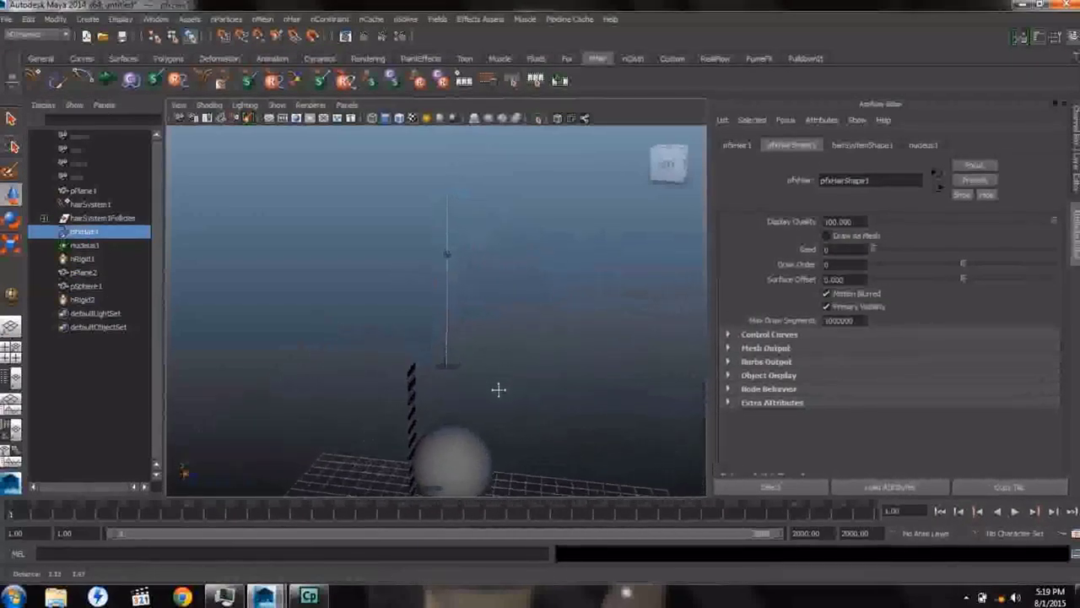
pyautogui.click(859, 146)
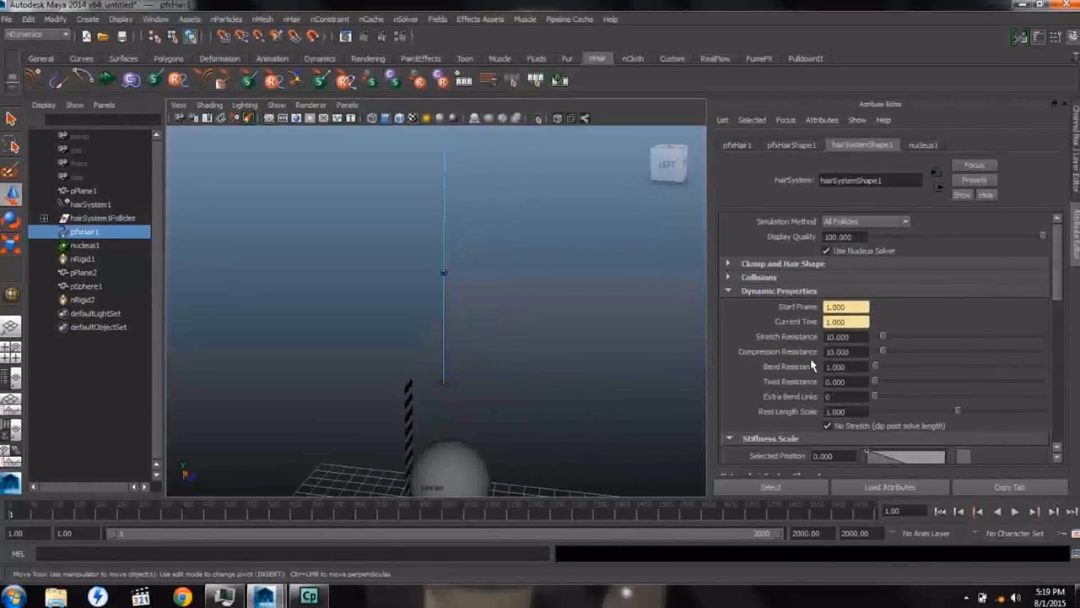
pyautogui.scroll(-7, 811, 364)
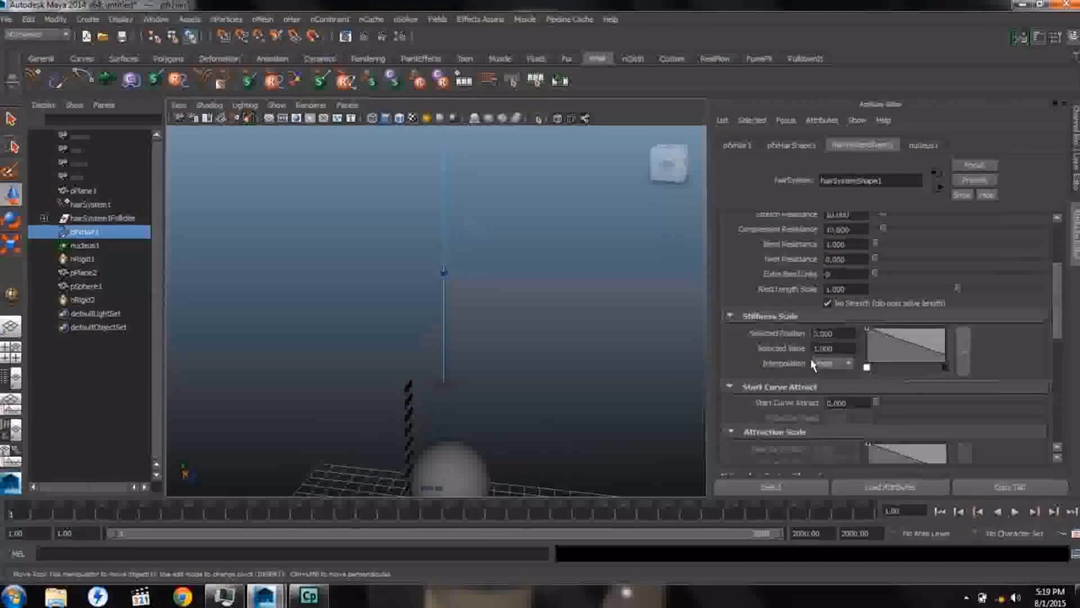
pyautogui.scroll(-3, 811, 365)
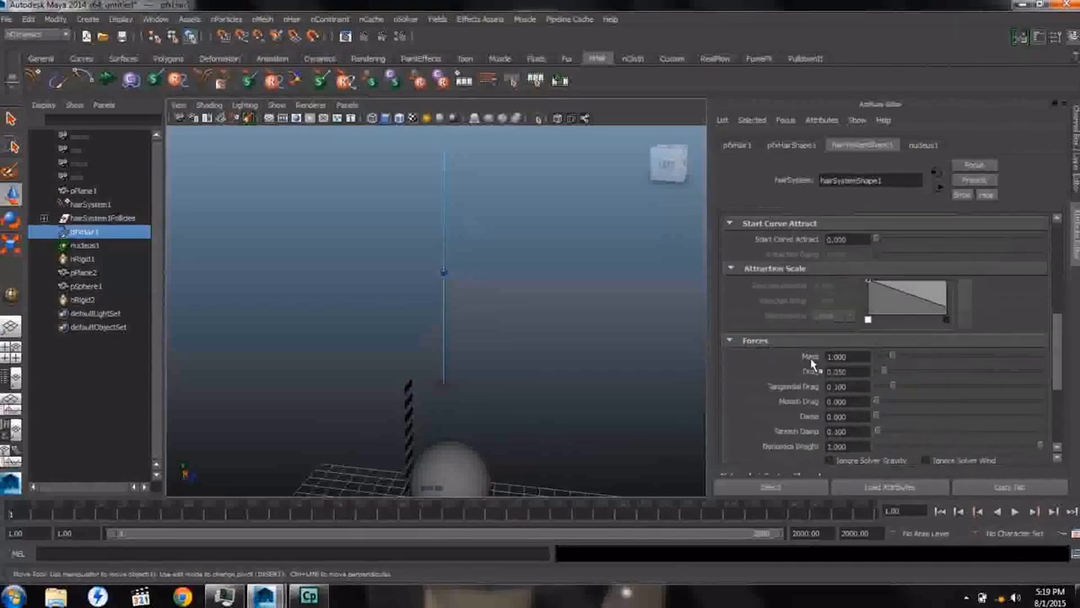
pyautogui.scroll(8, 811, 365)
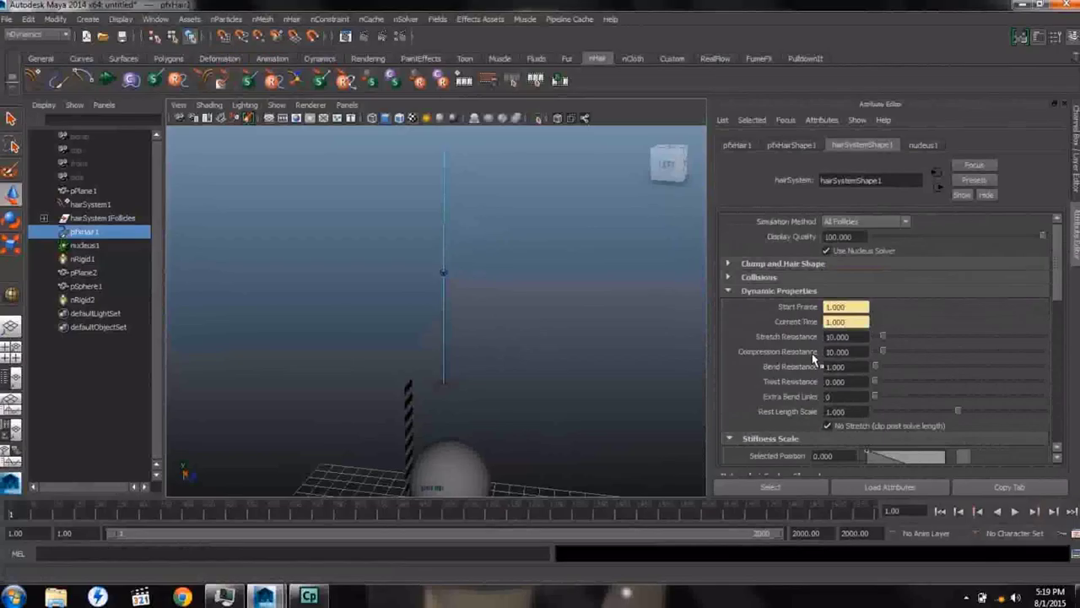
pyautogui.click(727, 265)
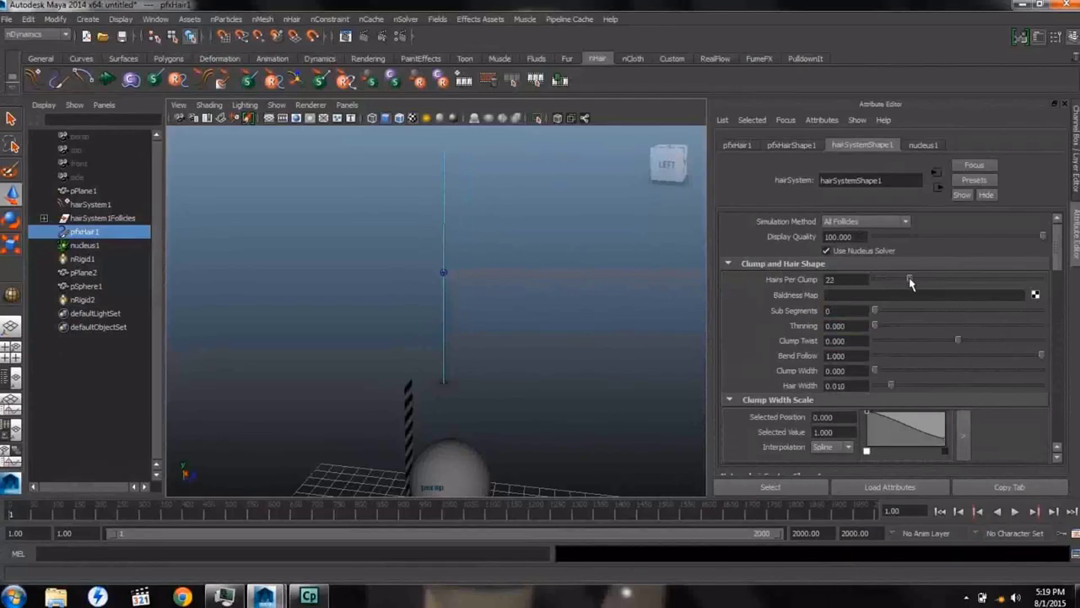
# Step: Lower Hairs Per Clump to 20 and check it with a quick play and rewind
pyautogui.moveTo(910, 281); pyautogui.dragTo(903, 283)
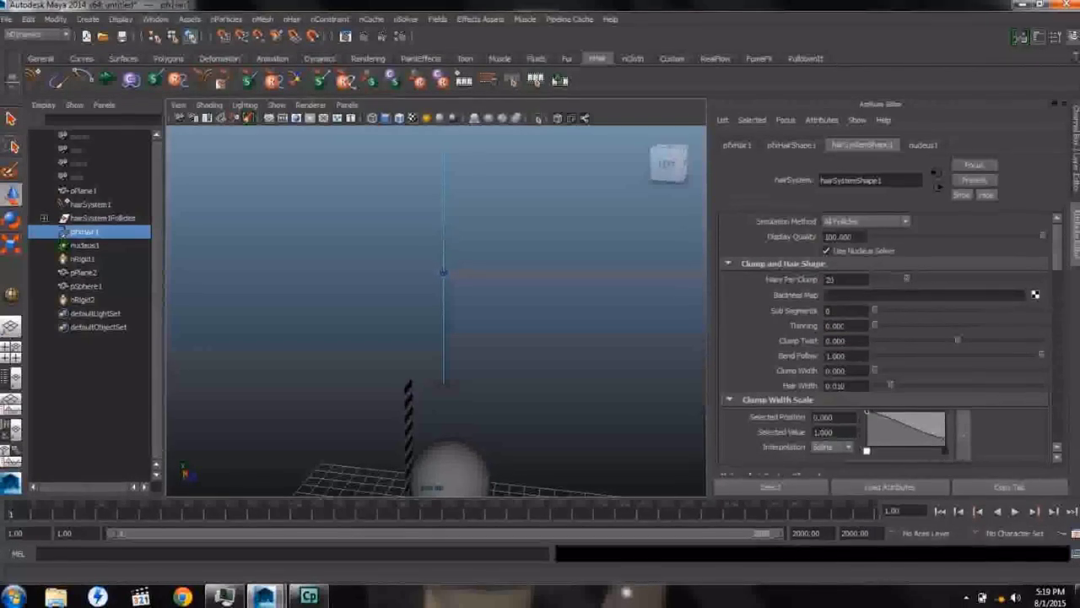
pyautogui.click(1016, 512)
pyautogui.click(940, 512)
# Step: Raise Clump Width to 0.551
pyautogui.moveTo(876, 371); pyautogui.dragTo(918, 378)
pyautogui.keyDown('alt'); pyautogui.moveTo(425, 416); pyautogui.dragTo(598, 333); pyautogui.keyUp('alt')
pyautogui.moveTo(945, 372); pyautogui.dragTo(969, 385)
pyautogui.keyDown('alt'); pyautogui.moveTo(541, 376); pyautogui.dragTo(475, 393); pyautogui.keyUp('alt')
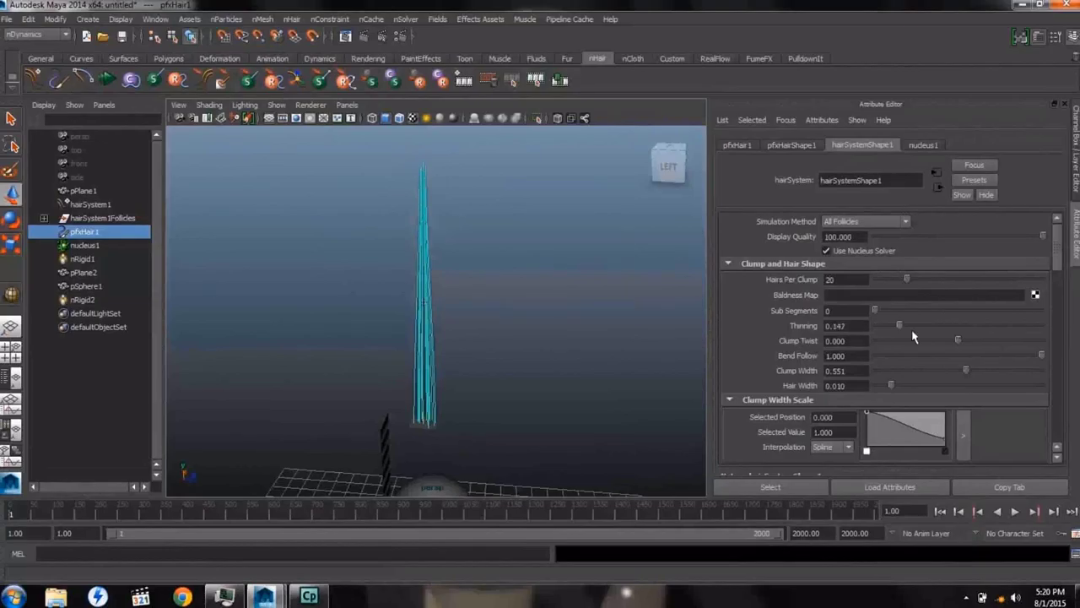
# Step: Set Thinning to 0.751
pyautogui.moveTo(899, 325); pyautogui.dragTo(833, 340)
pyautogui.moveTo(988, 341); pyautogui.dragTo(875, 348)
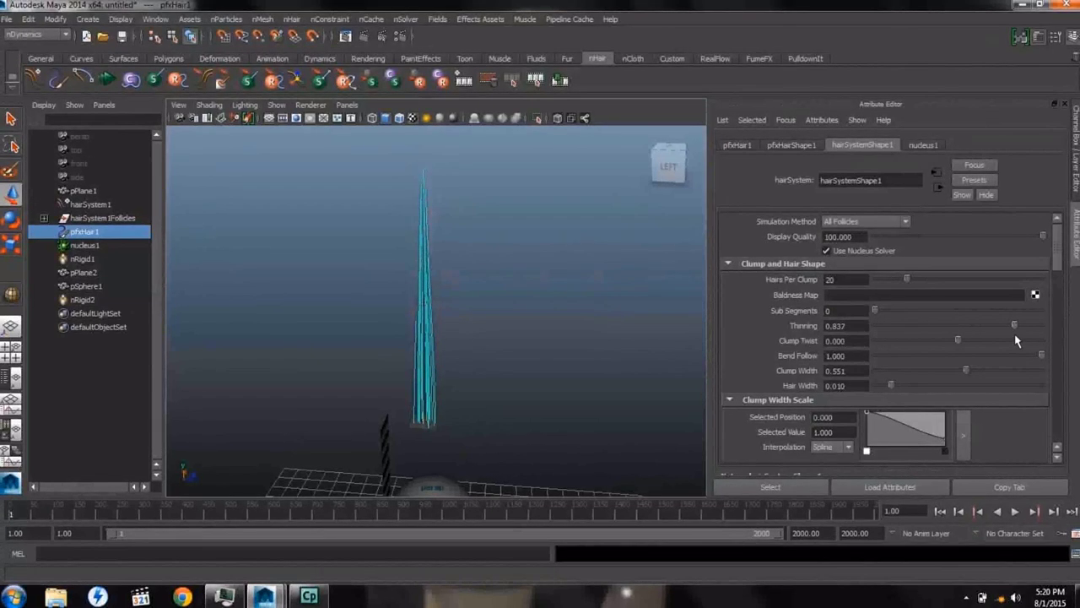
pyautogui.moveTo(1008, 342); pyautogui.dragTo(1003, 341)
pyautogui.keyDown('alt'); pyautogui.moveTo(564, 408); pyautogui.dragTo(481, 322); pyautogui.keyUp('alt')
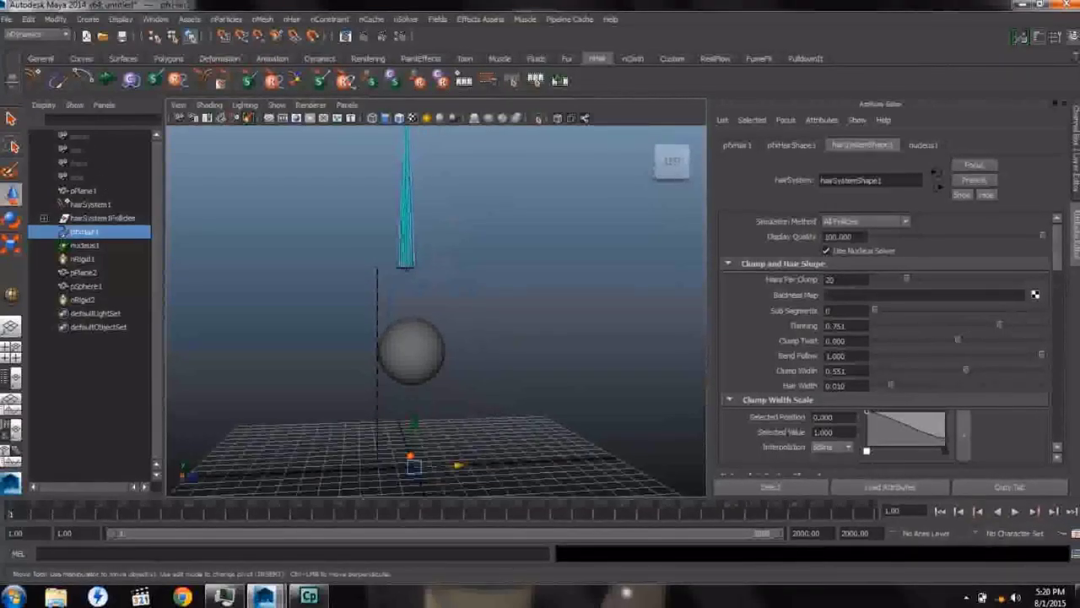
pyautogui.hotkey('alt', 'v')
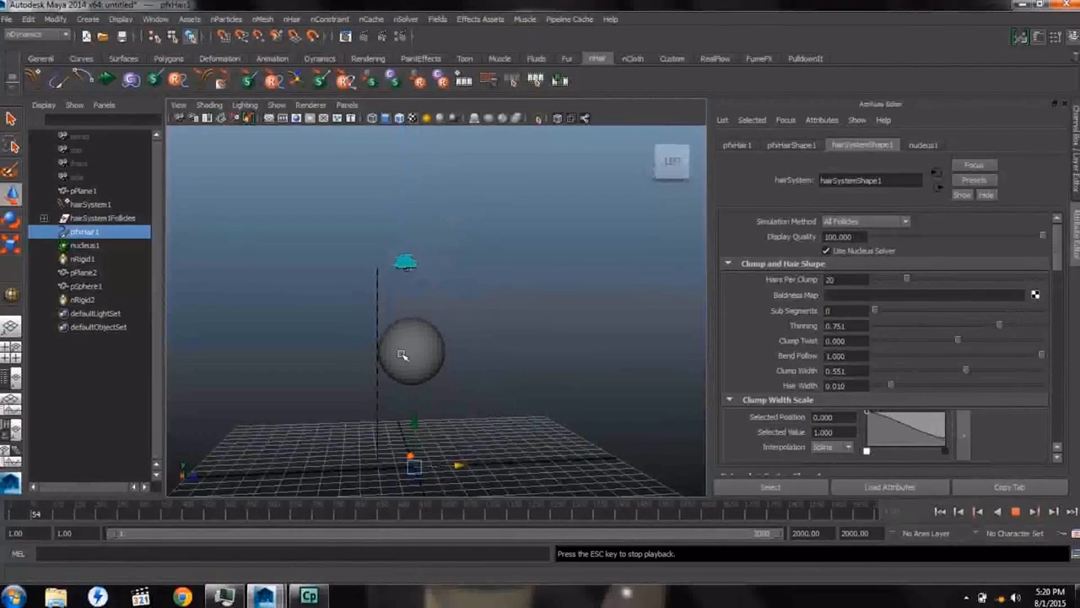
pyautogui.click(420, 346)
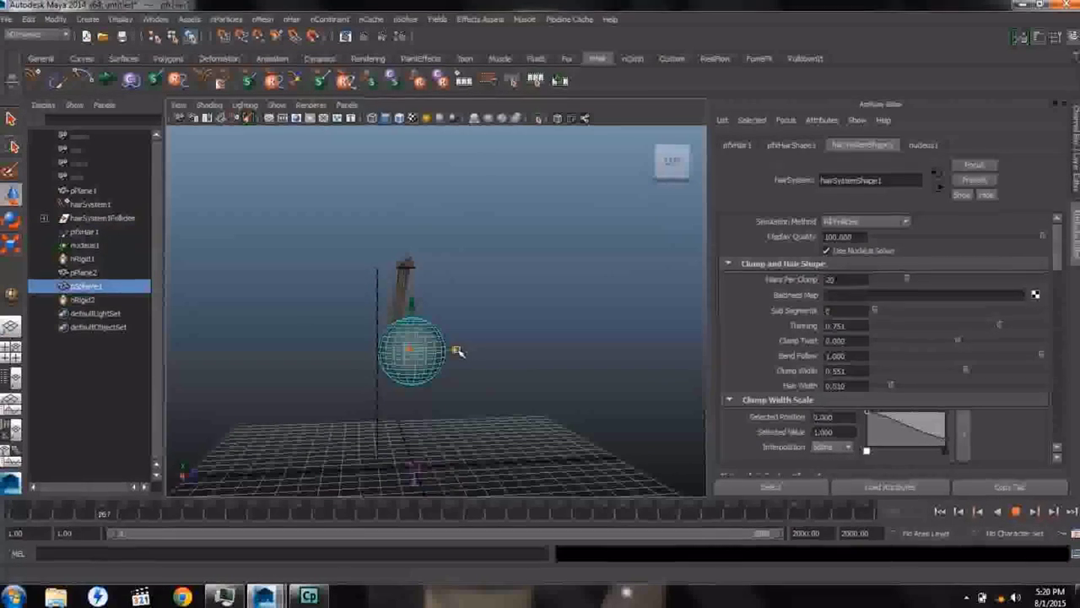
pyautogui.moveTo(436, 348); pyautogui.dragTo(458, 340)
pyautogui.click(1015, 510)
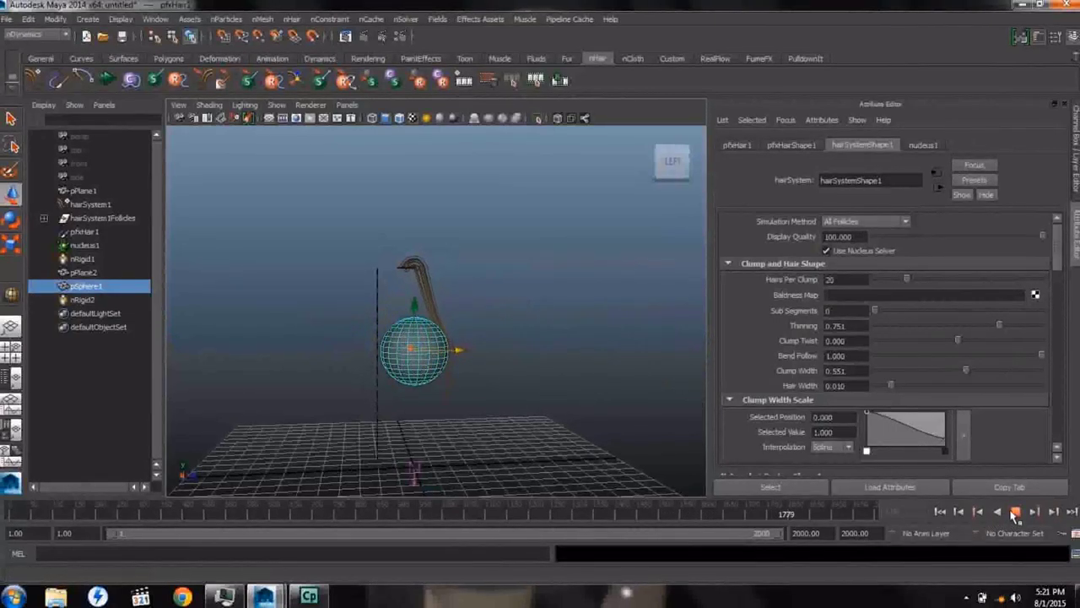
pyautogui.click(940, 511)
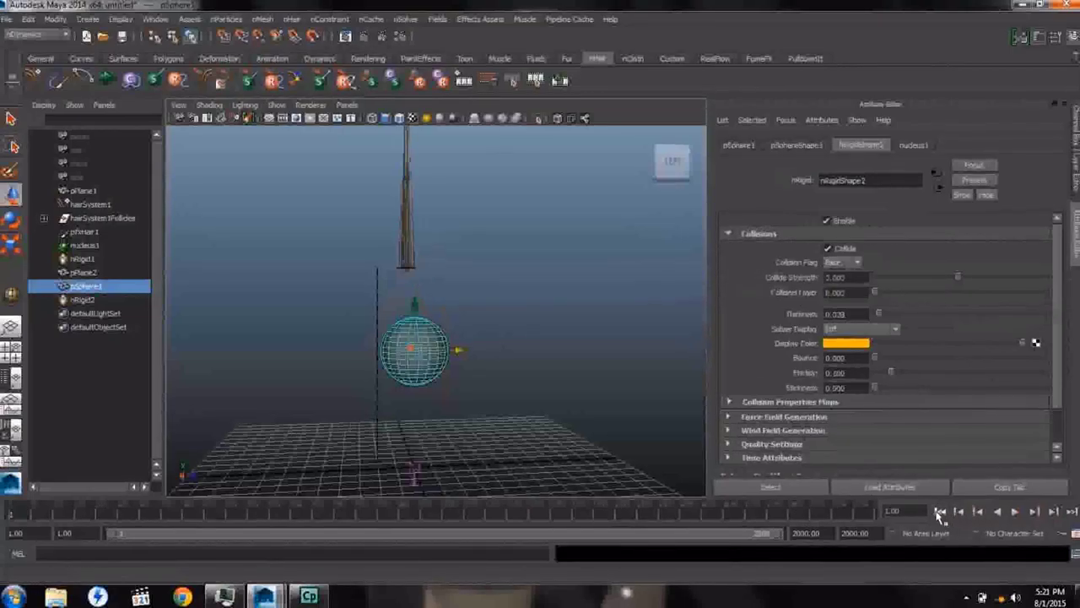
pyautogui.click(82, 233)
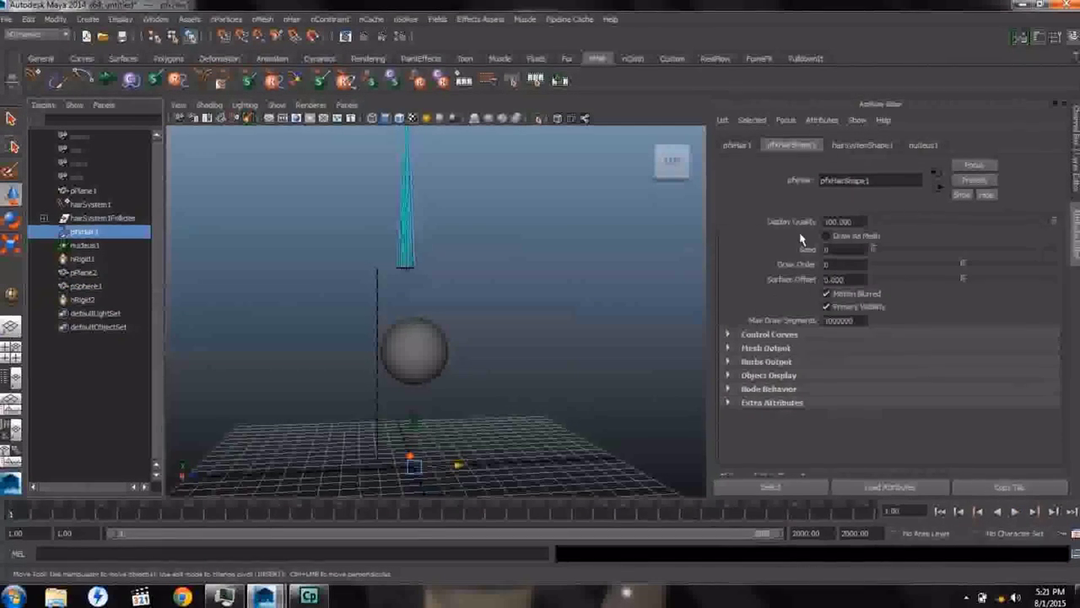
# Step: In hairSystemShape1's Forces section, set Damp to 2.5
pyautogui.click(859, 146)
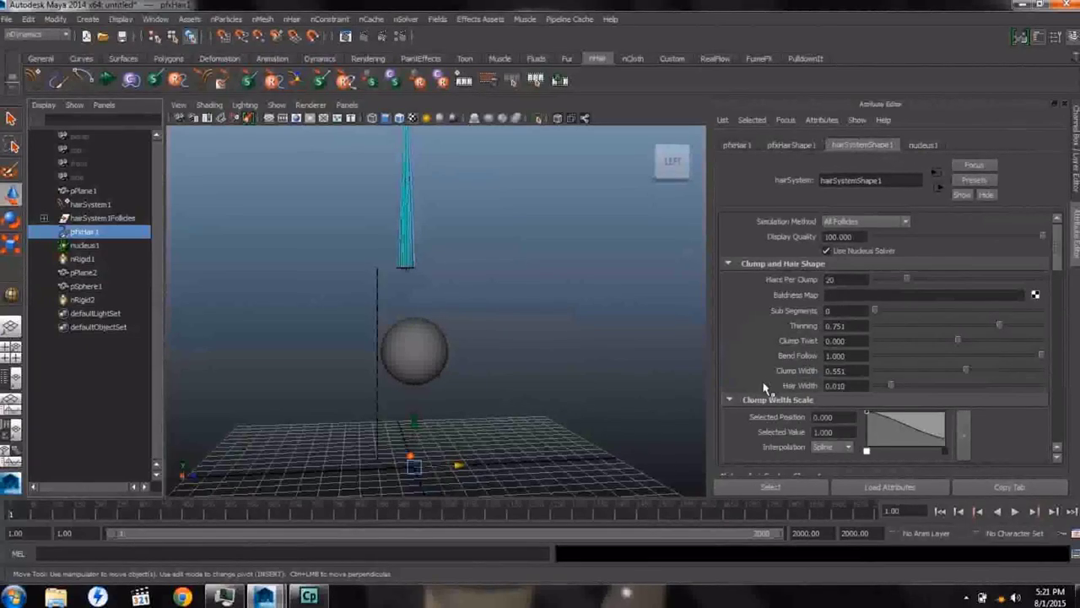
pyautogui.click(729, 264)
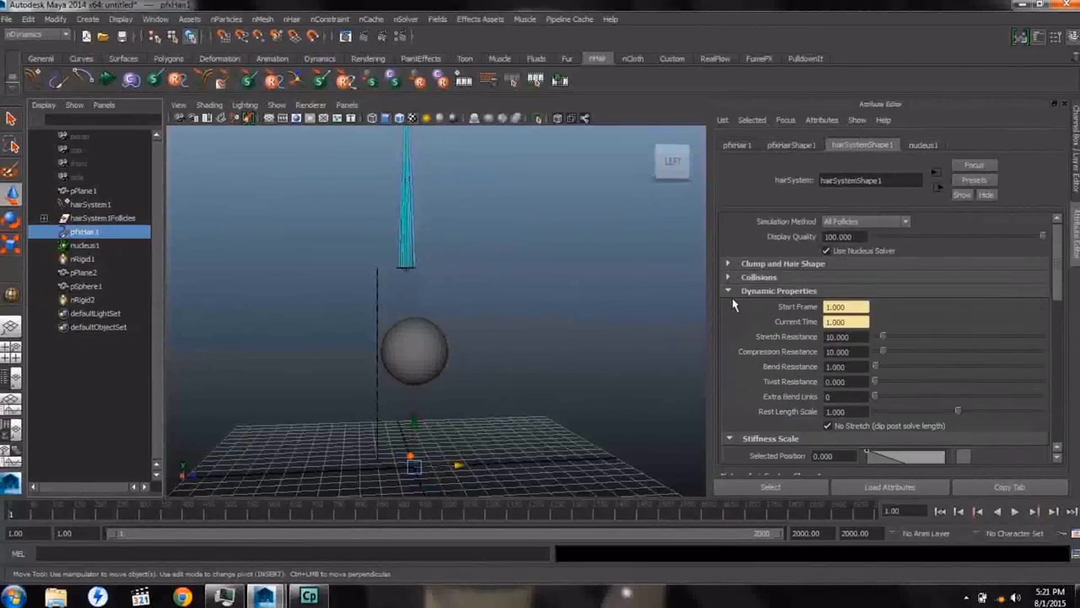
pyautogui.scroll(-5, 742, 309)
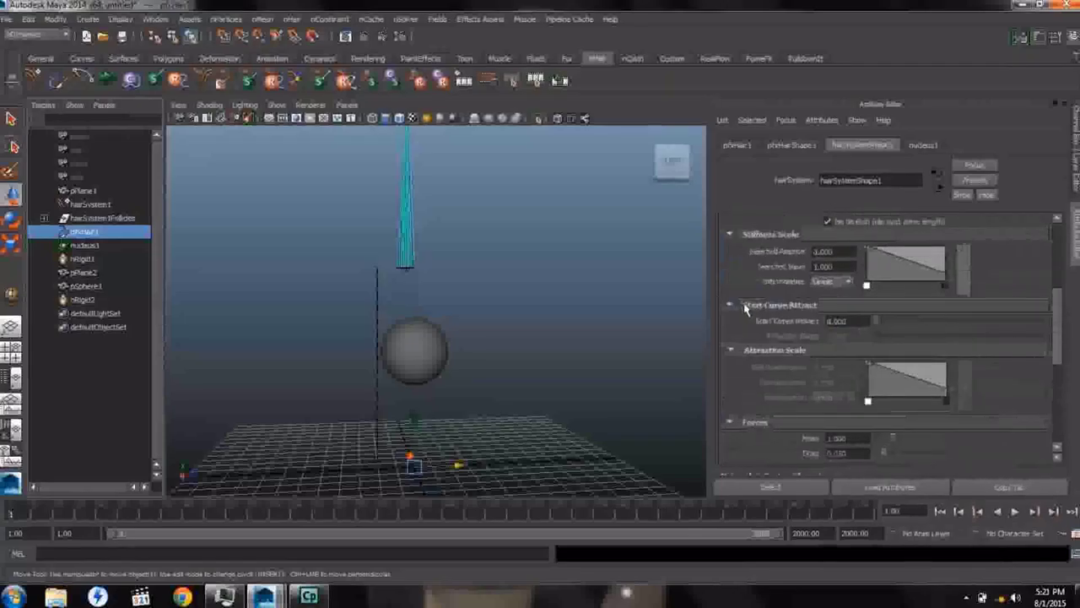
pyautogui.scroll(-1, 746, 309)
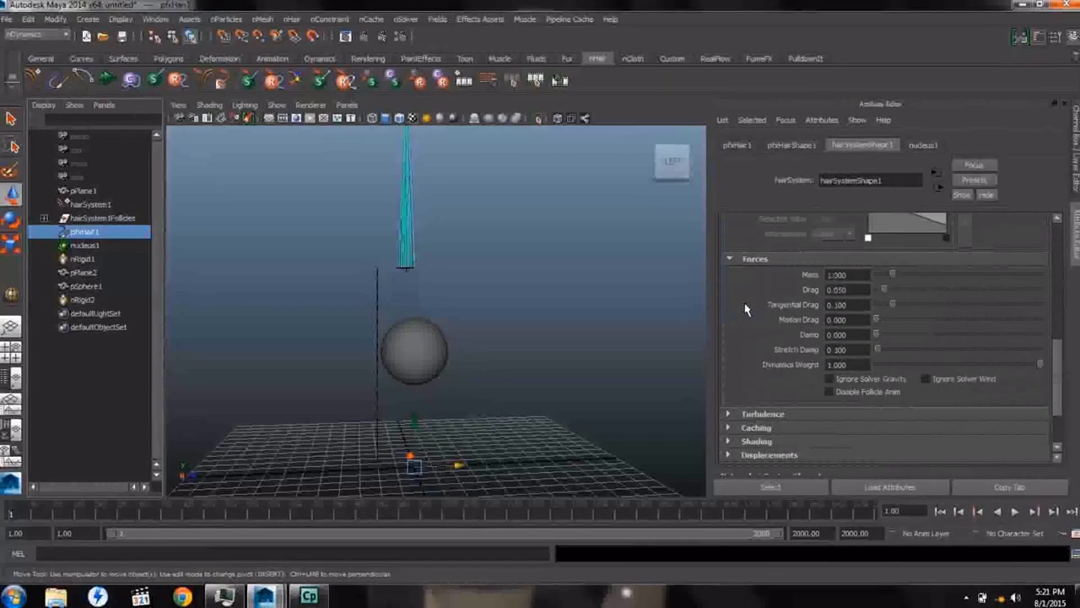
pyautogui.moveTo(836, 319); pyautogui.dragTo(814, 323)
pyautogui.press('BackSpace')
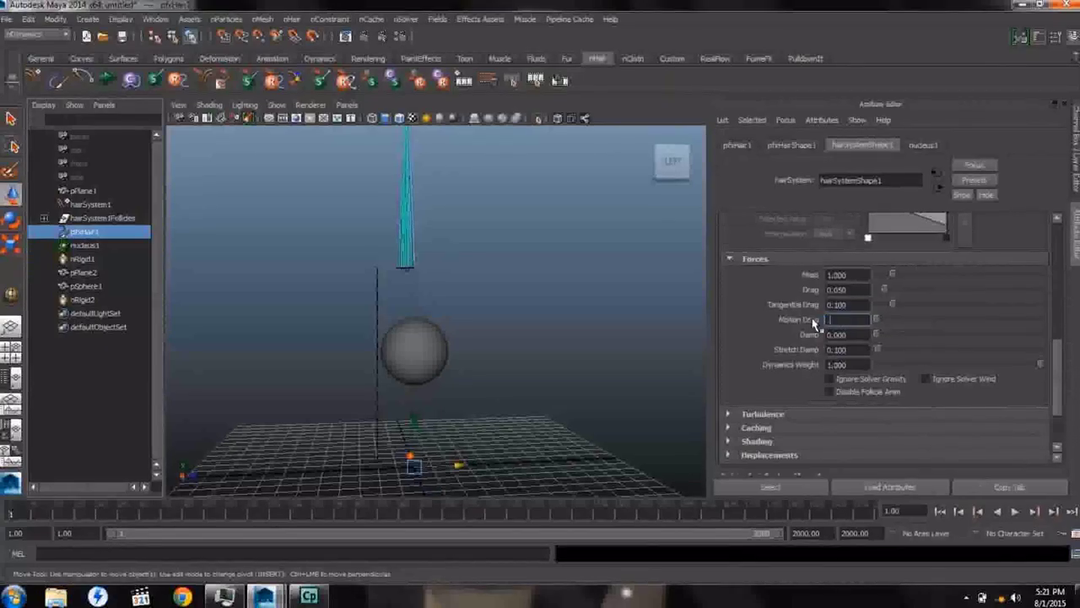
pyautogui.press('Tab')
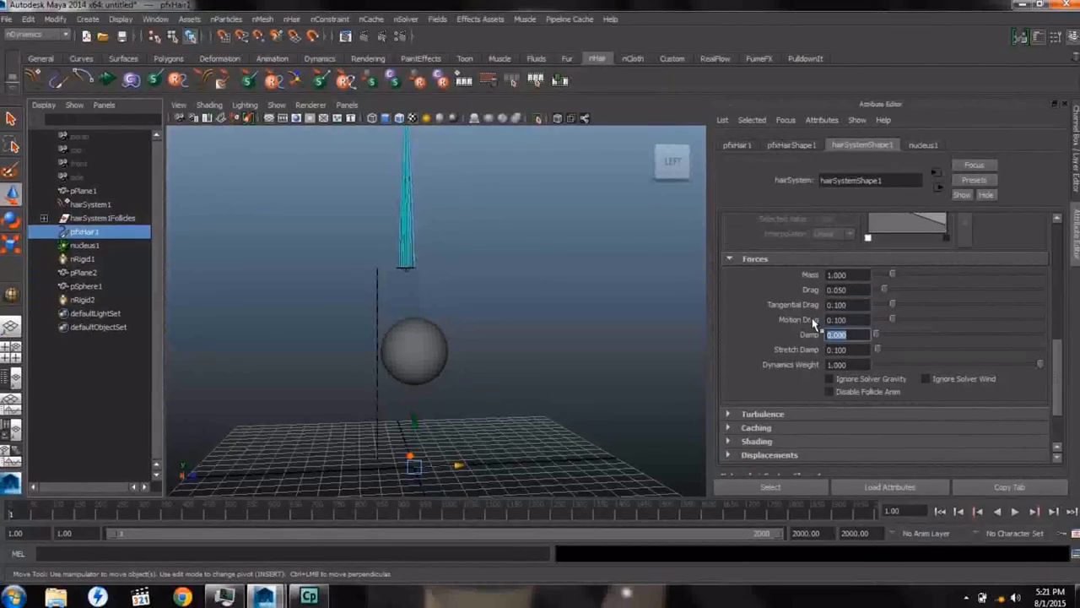
pyautogui.write('2.5')
pyautogui.press('Tab')
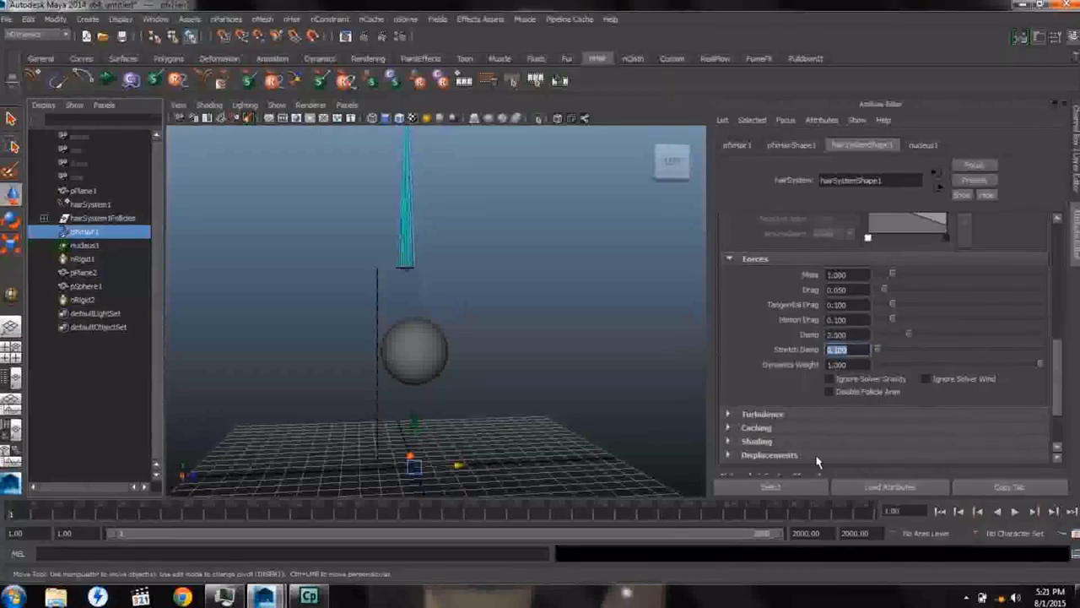
# Step: Replay the hair falling onto the sphere, rewind to the start, and select pPlane1
pyautogui.click(1014, 511)
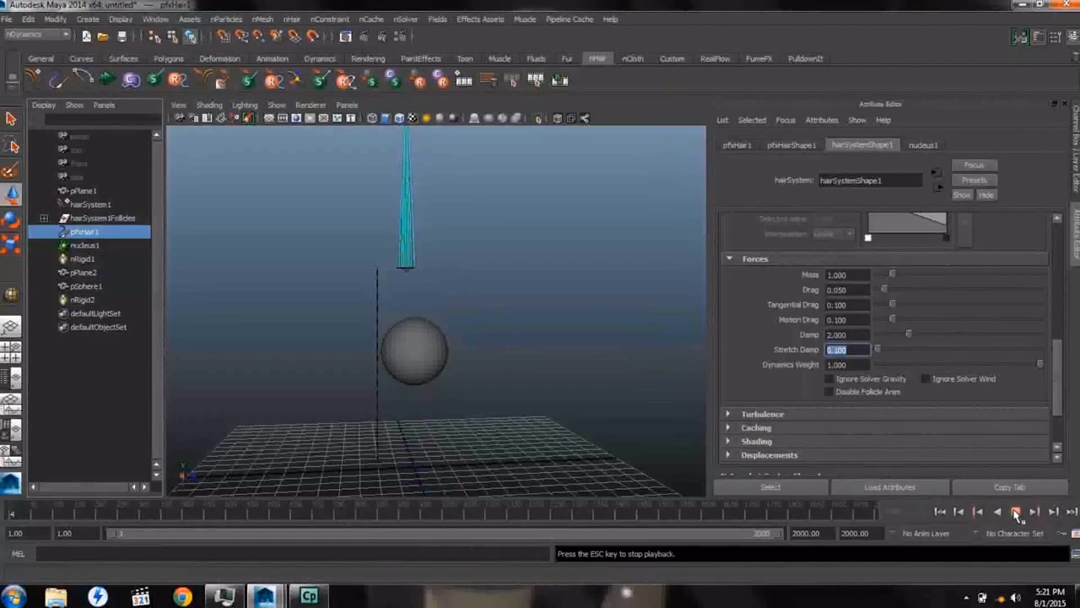
pyautogui.click(430, 356)
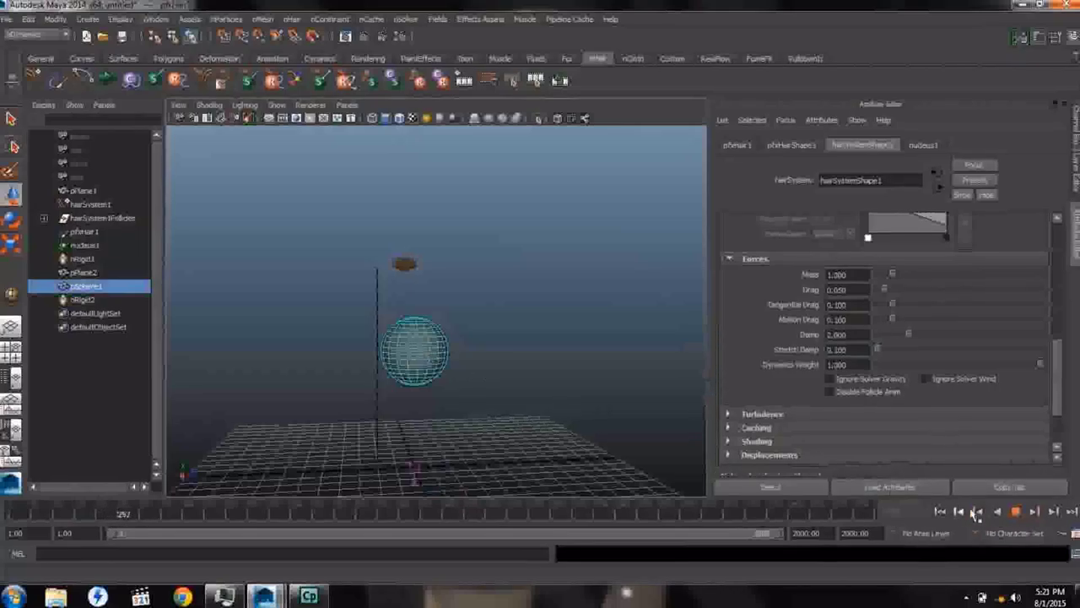
pyautogui.click(1015, 512)
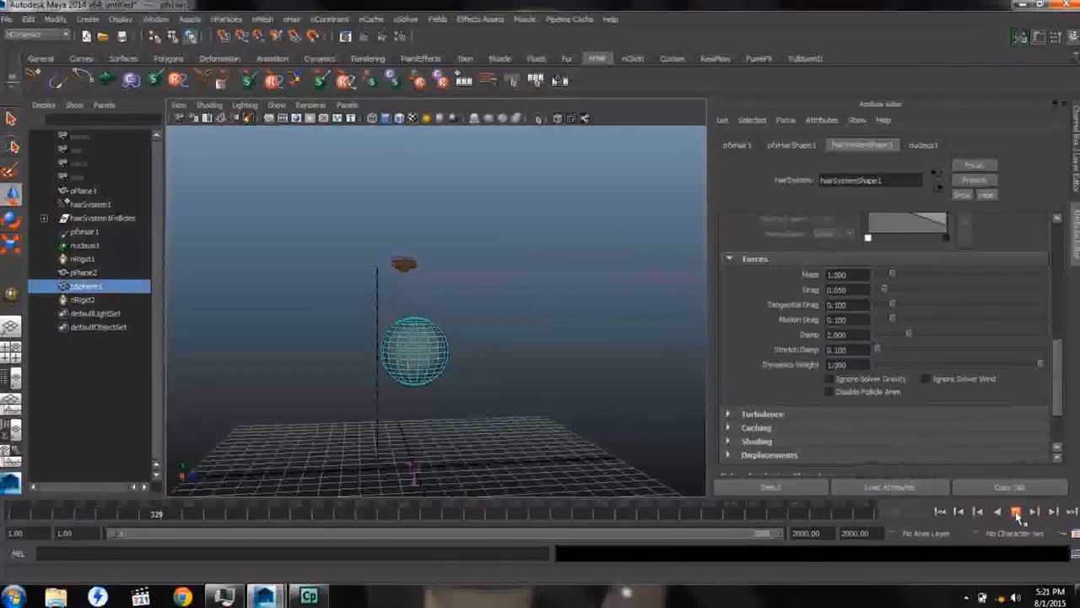
pyautogui.click(940, 512)
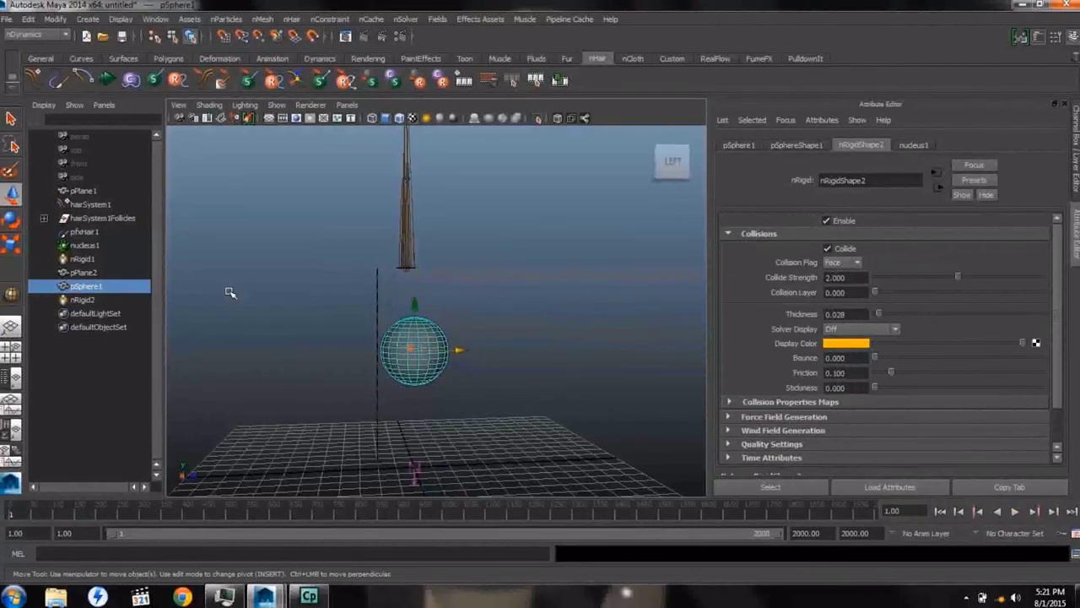
pyautogui.click(81, 192)
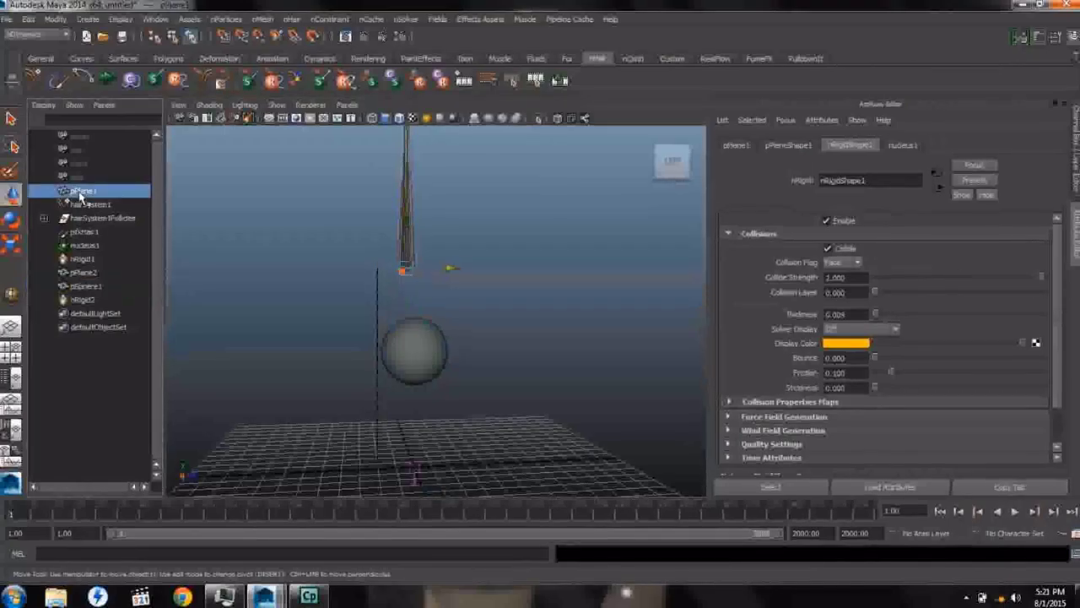
# Step: Tilt the hair plane slightly about its X axis, play the simulation, and select the sphere
pyautogui.press('e')
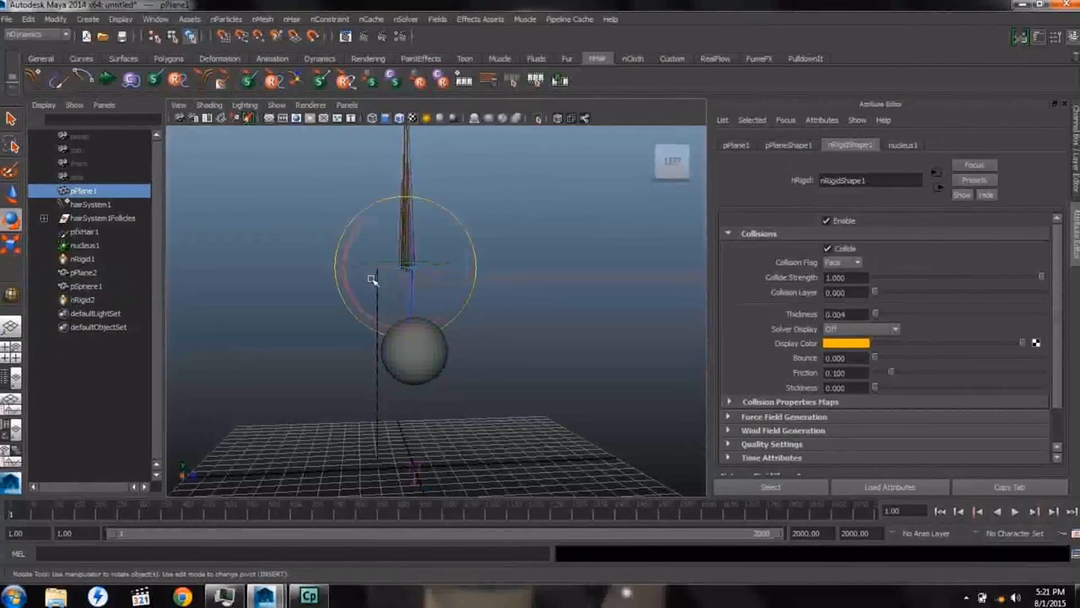
pyautogui.moveTo(350, 294); pyautogui.dragTo(352, 294)
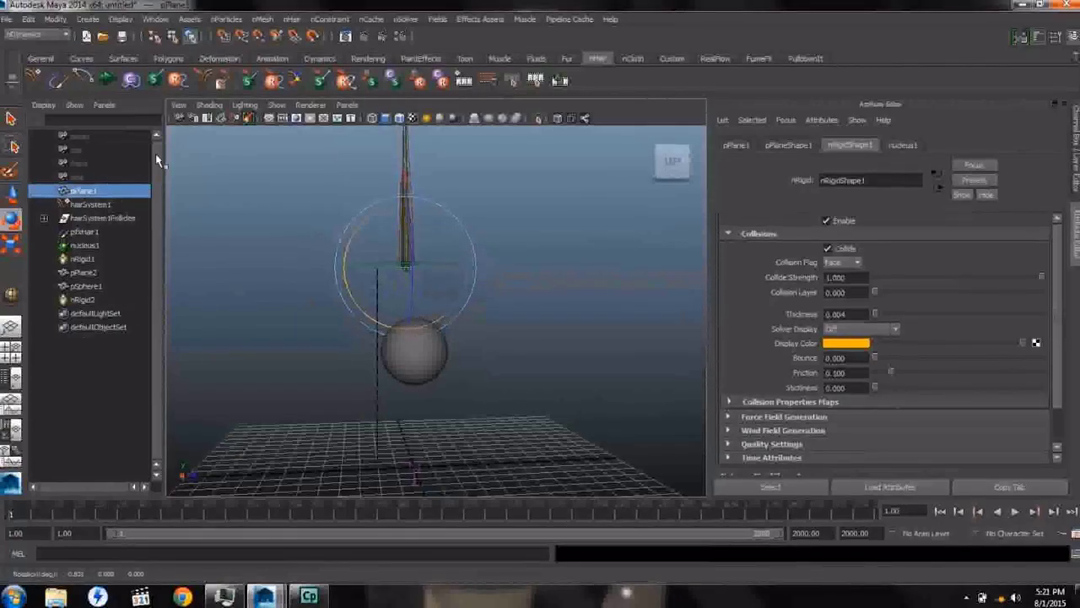
pyautogui.hotkey('alt', 'v')
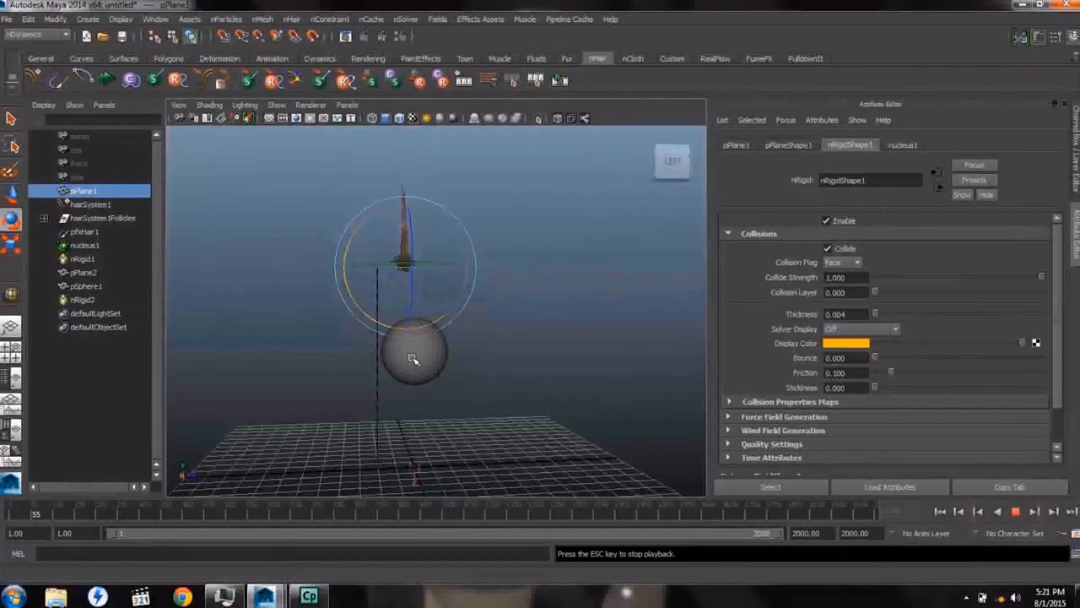
pyautogui.click(415, 361)
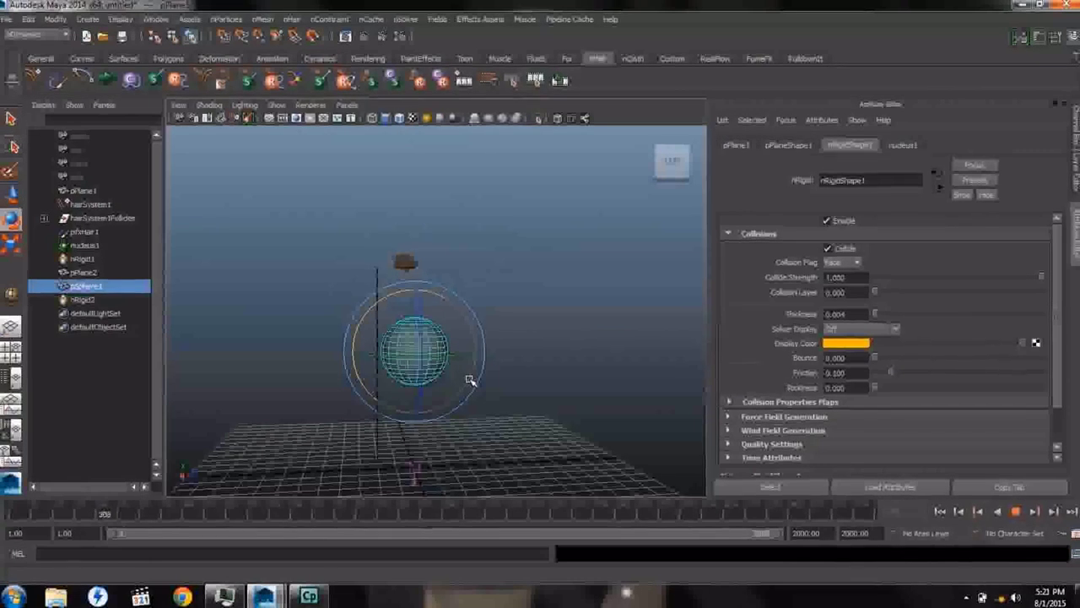
# Step: Stop and rewind the simulation, then tilt pPlane1 slightly again
pyautogui.click(1015, 513)
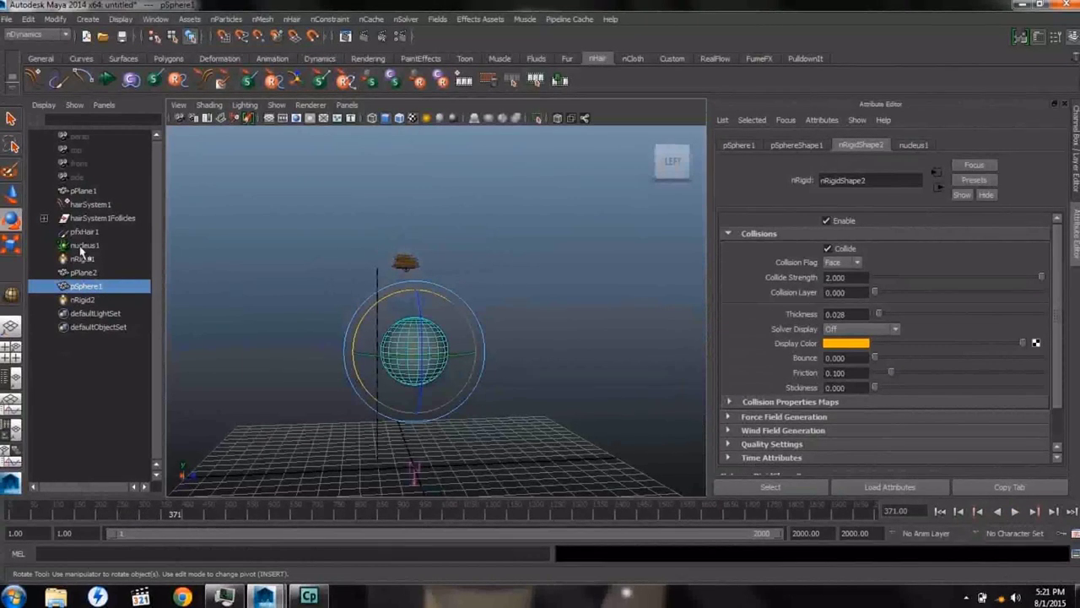
pyautogui.click(940, 510)
pyautogui.click(82, 191)
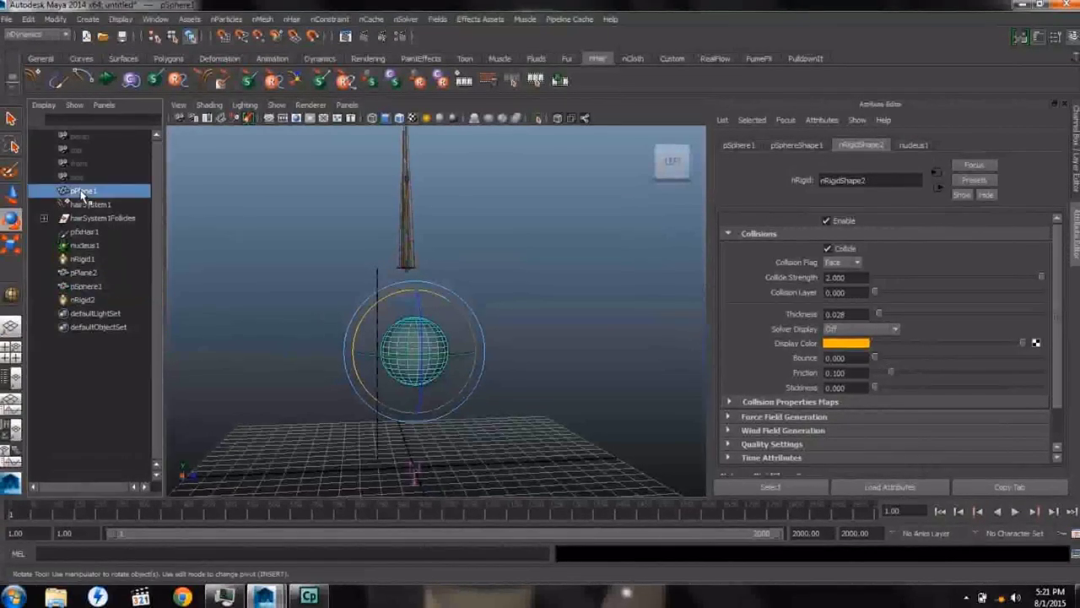
pyautogui.moveTo(352, 297); pyautogui.dragTo(353, 302)
# Step: Push pSphere1 left into the falling hair during Interactive Playback, then stop playback
pyautogui.click(411, 355)
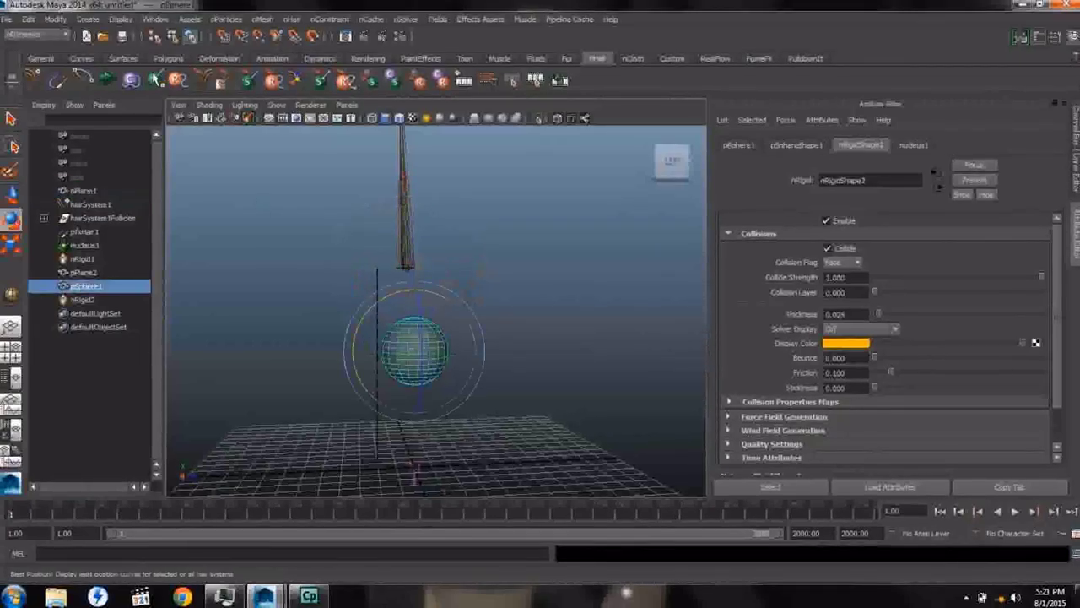
pyautogui.click(108, 82)
pyautogui.press('w')
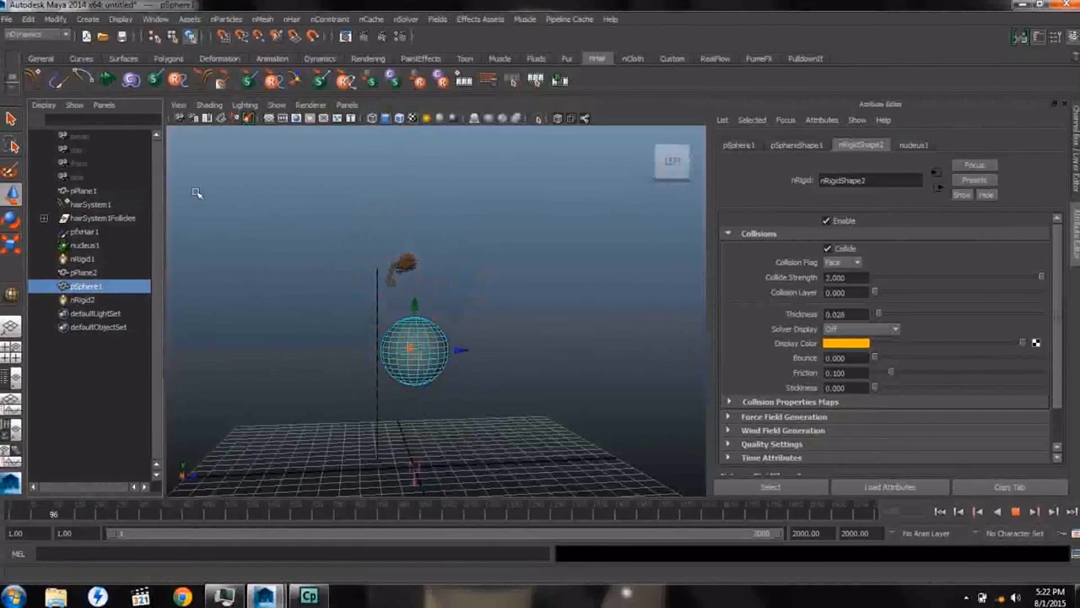
pyautogui.moveTo(456, 351); pyautogui.dragTo(488, 395)
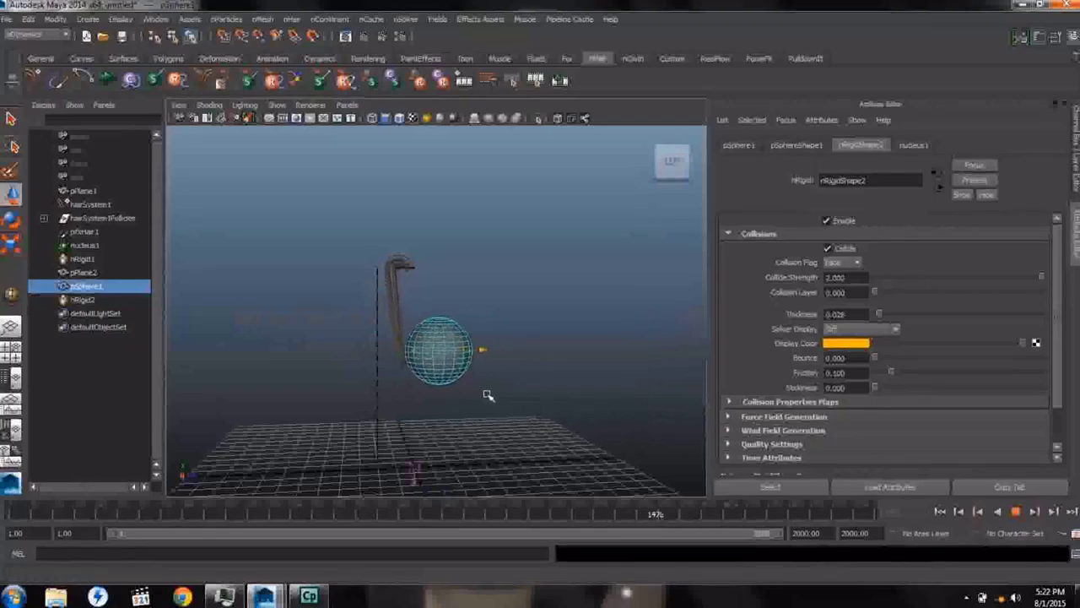
pyautogui.click(1015, 510)
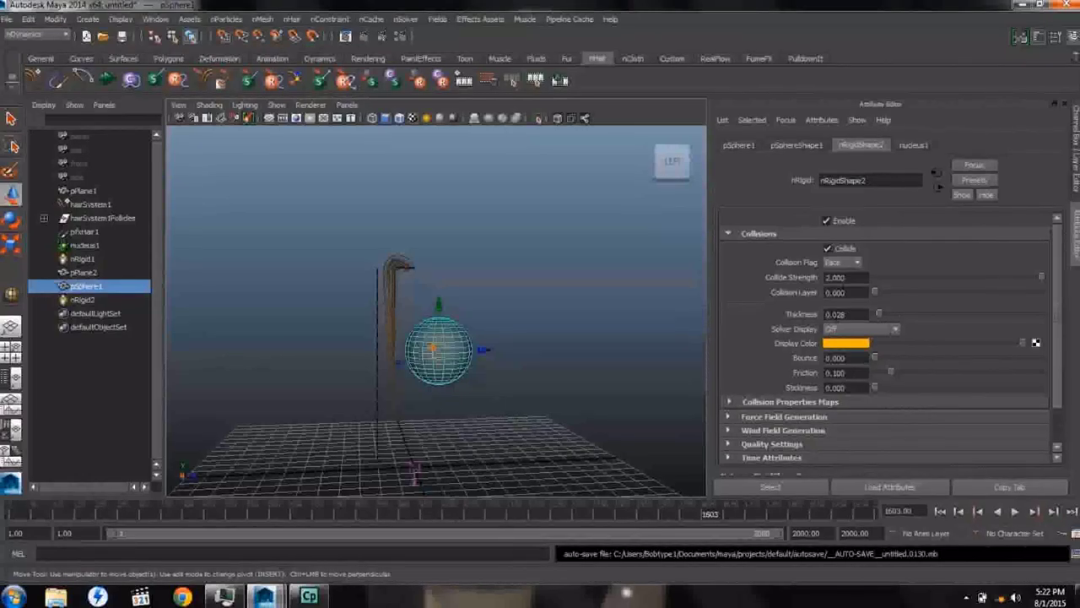
# Step: Select pfxHair1 and expand the Collisions section of hairSystemShape1
pyautogui.click(71, 232)
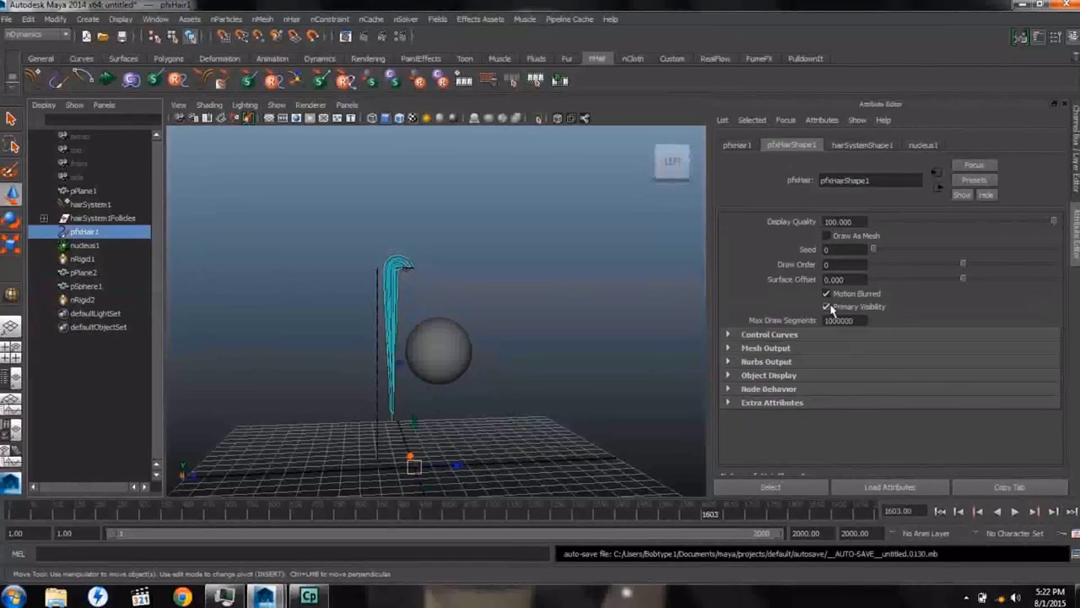
pyautogui.click(862, 145)
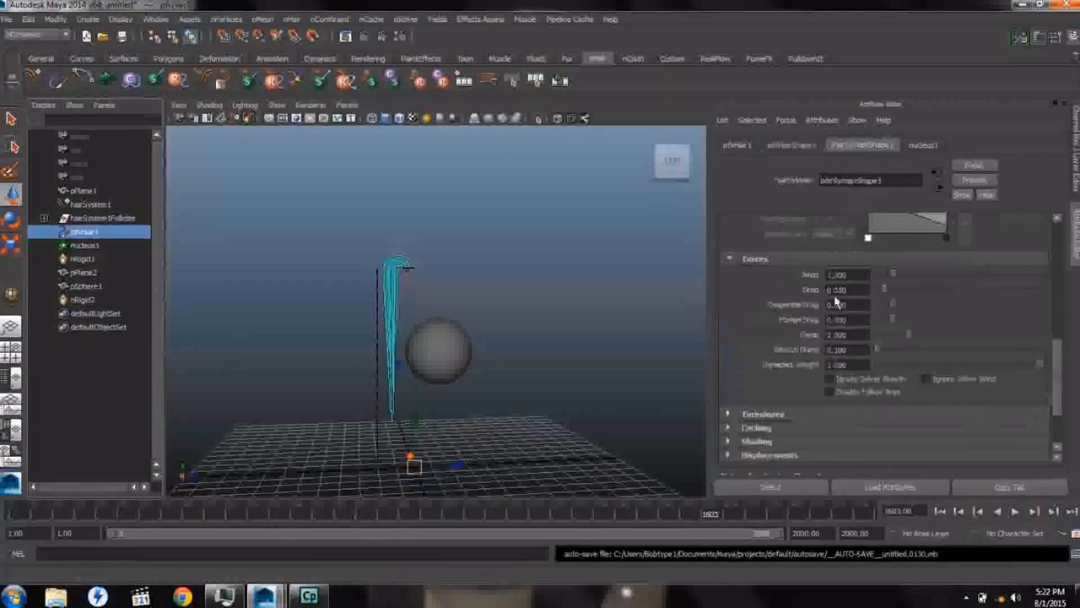
pyautogui.scroll(-2, 852, 279)
pyautogui.scroll(1, 846, 292)
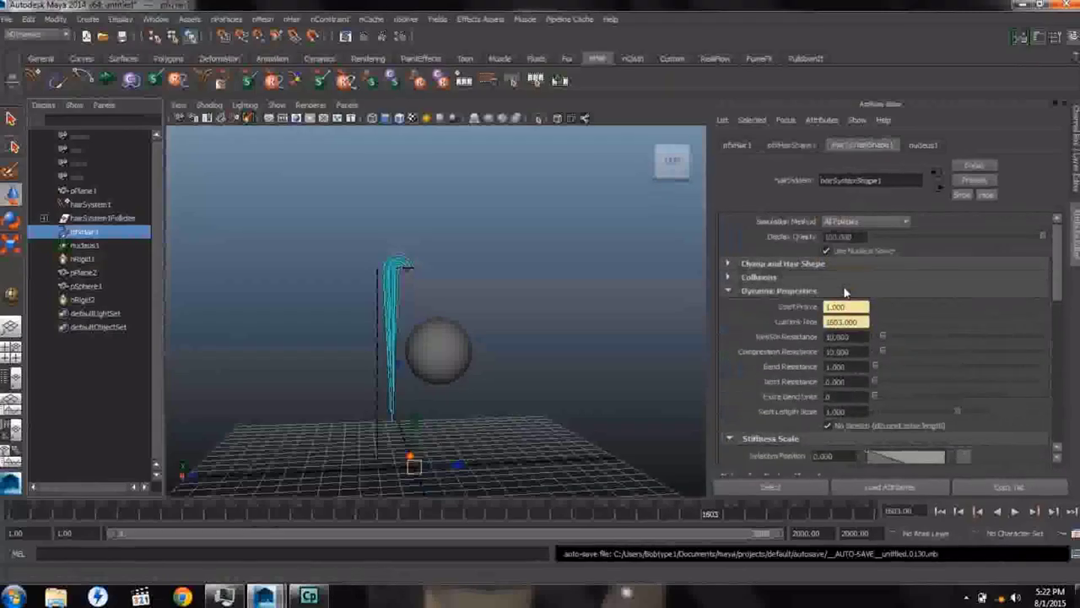
pyautogui.click(729, 278)
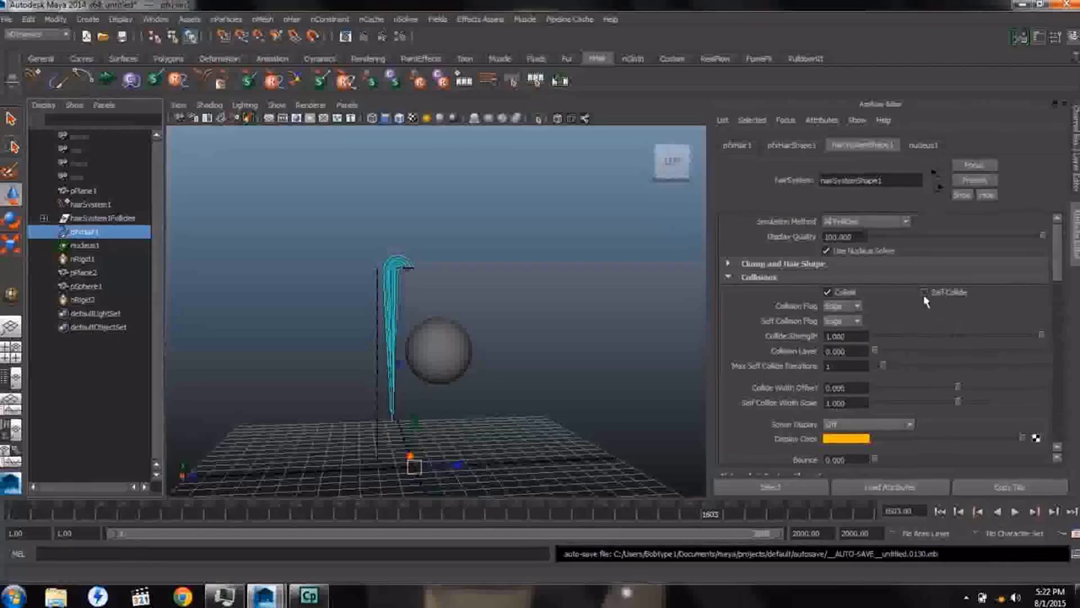
# Step: Preview Solver Display as Collision Thickness, then Self Collision Thickness, then Off, and rewind to frame 1
pyautogui.click(905, 426)
pyautogui.click(883, 447)
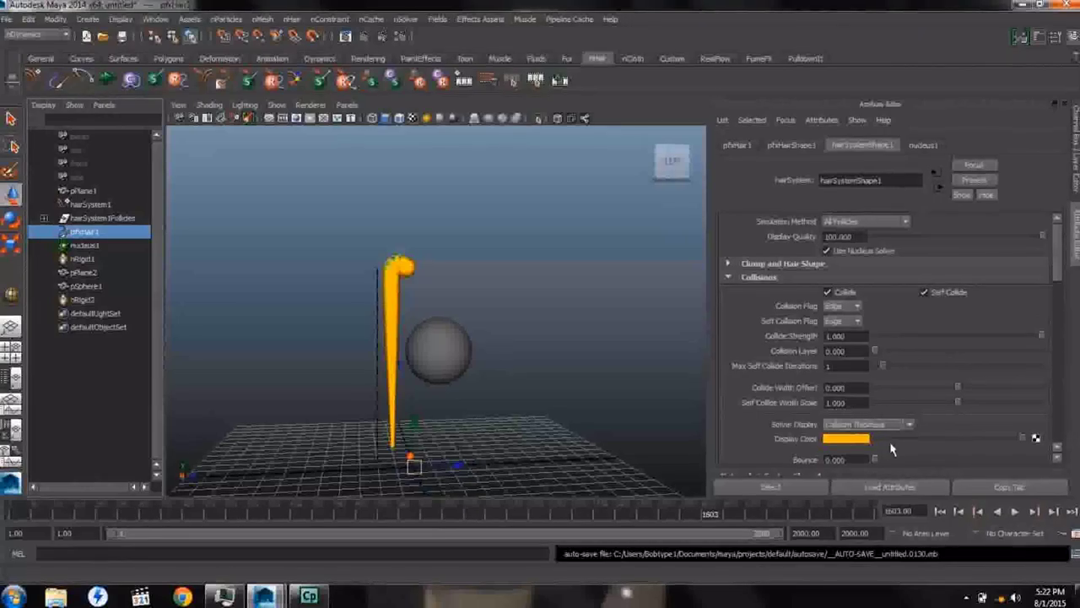
pyautogui.click(909, 425)
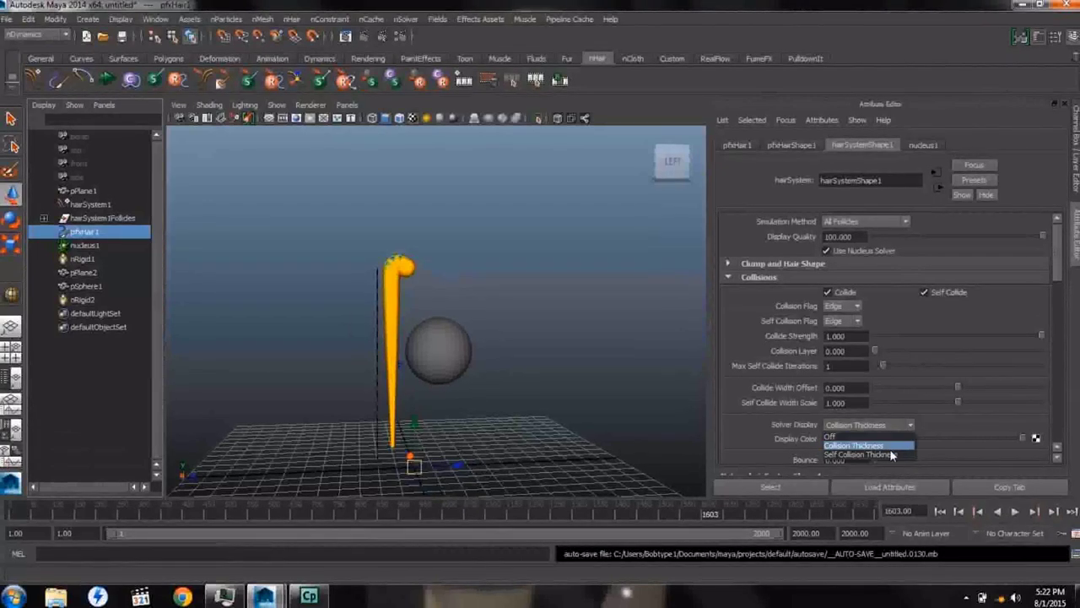
pyautogui.click(888, 458)
pyautogui.click(907, 424)
pyautogui.click(891, 435)
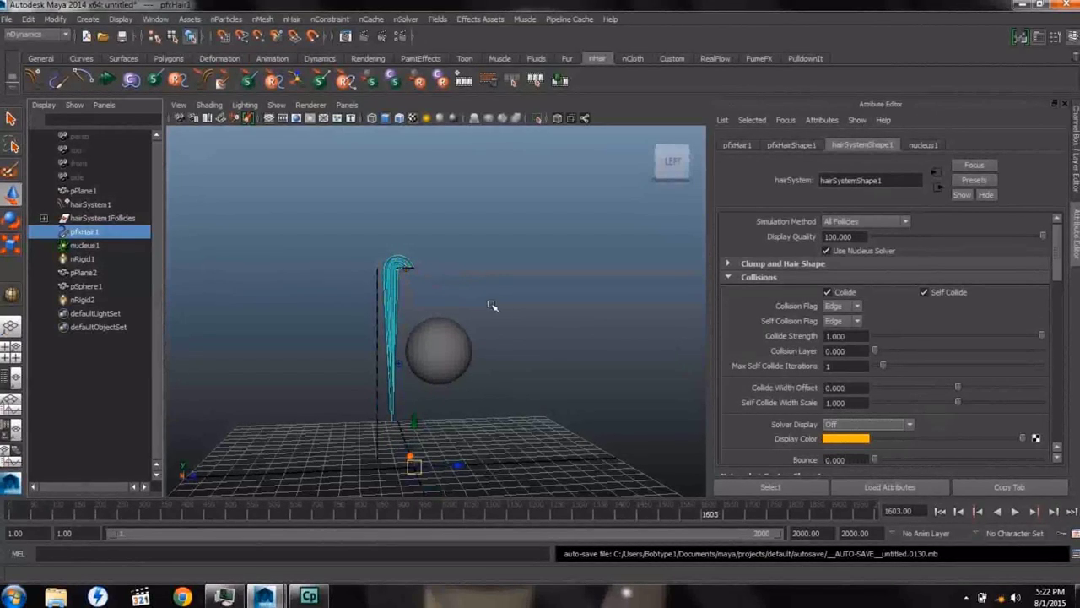
pyautogui.click(940, 510)
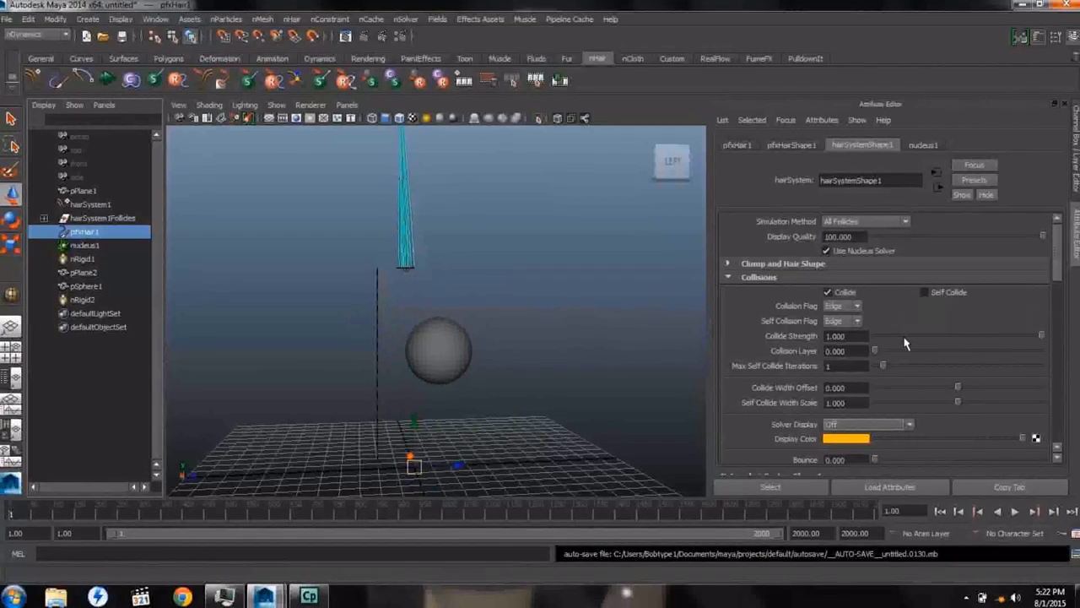
# Step: Flatten the Clump Width Scale ramp by raising its end point and deleting the extra point
pyautogui.click(728, 278)
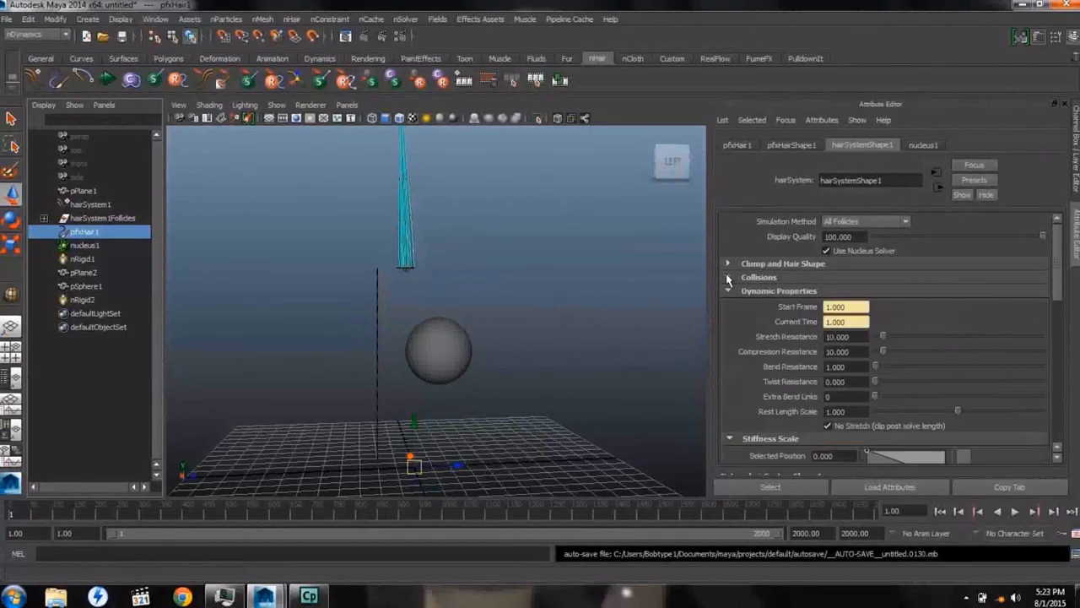
pyautogui.click(728, 263)
pyautogui.scroll(-3, 814, 352)
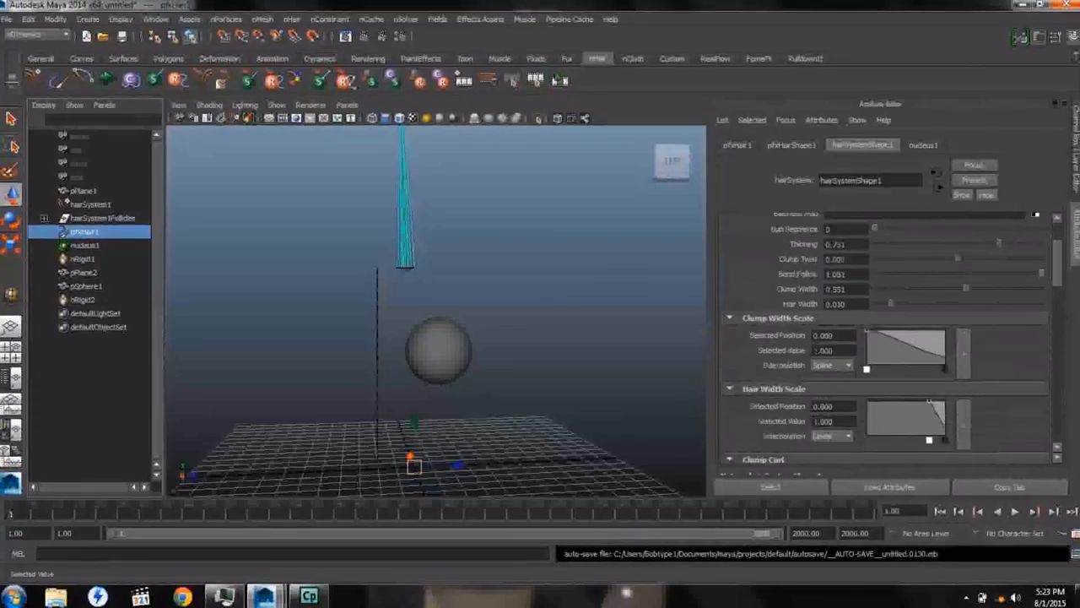
pyautogui.moveTo(945, 351)
pyautogui.mouseDown()
pyautogui.moveTo(944, 340)
pyautogui.moveTo(944, 370)
pyautogui.mouseUp()
pyautogui.click(945, 373)
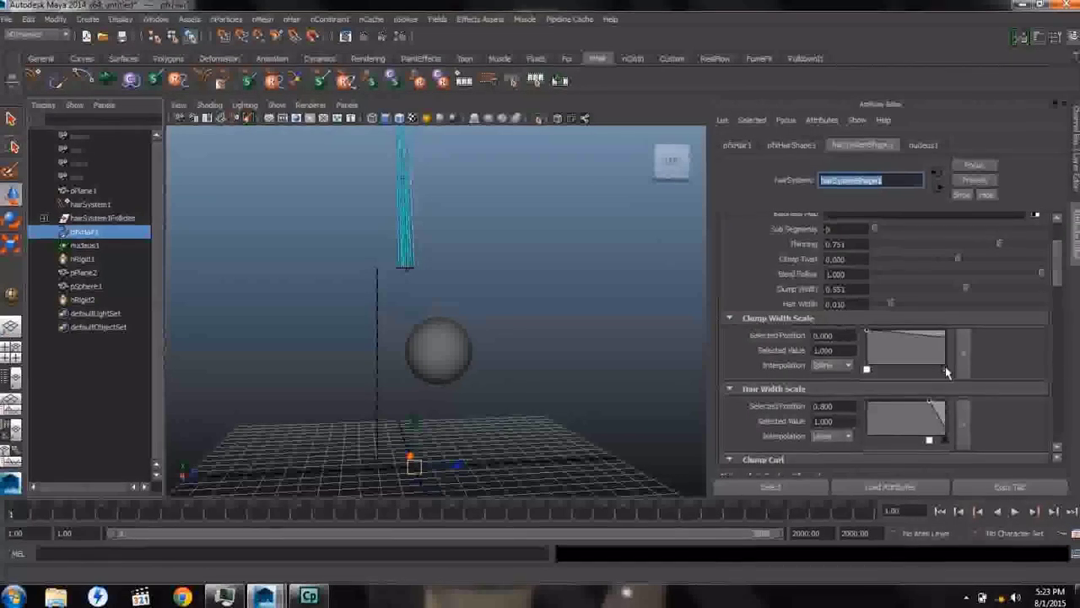
pyautogui.scroll(-3, 853, 392)
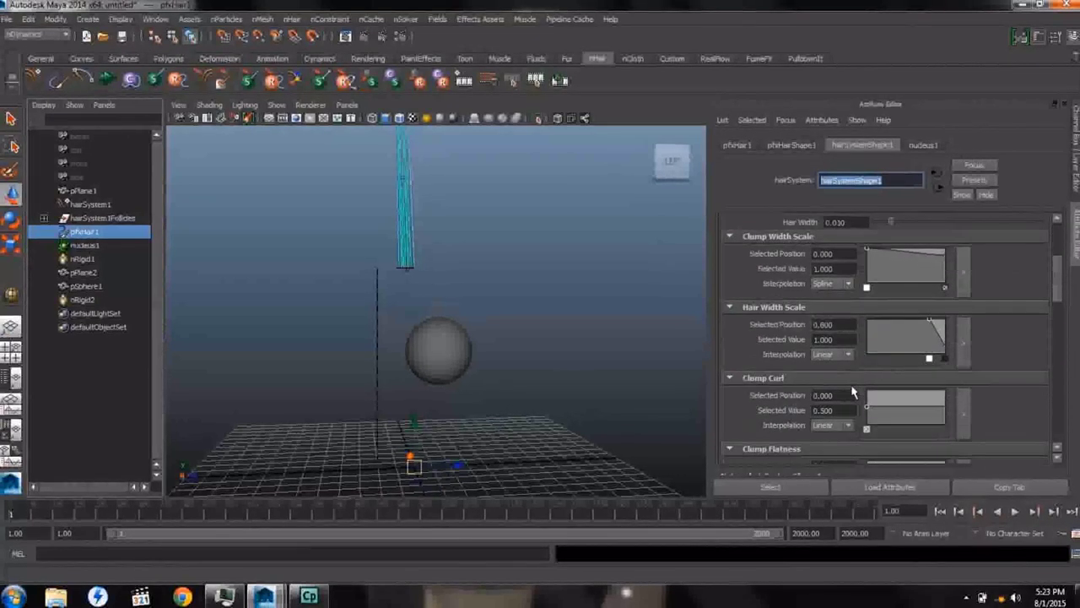
pyautogui.scroll(-2, 820, 384)
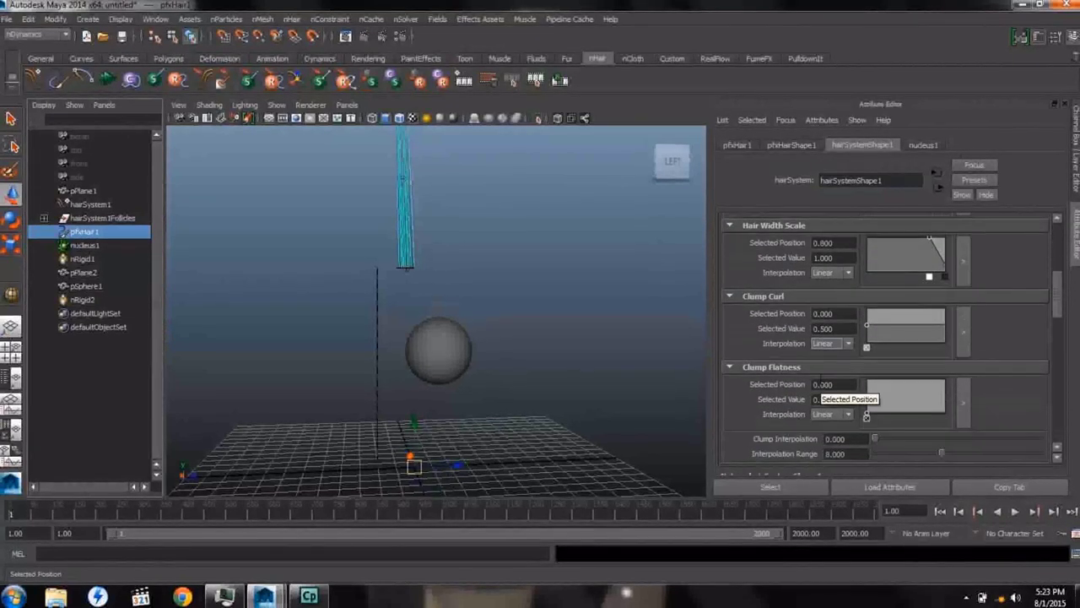
pyautogui.scroll(-4, 795, 375)
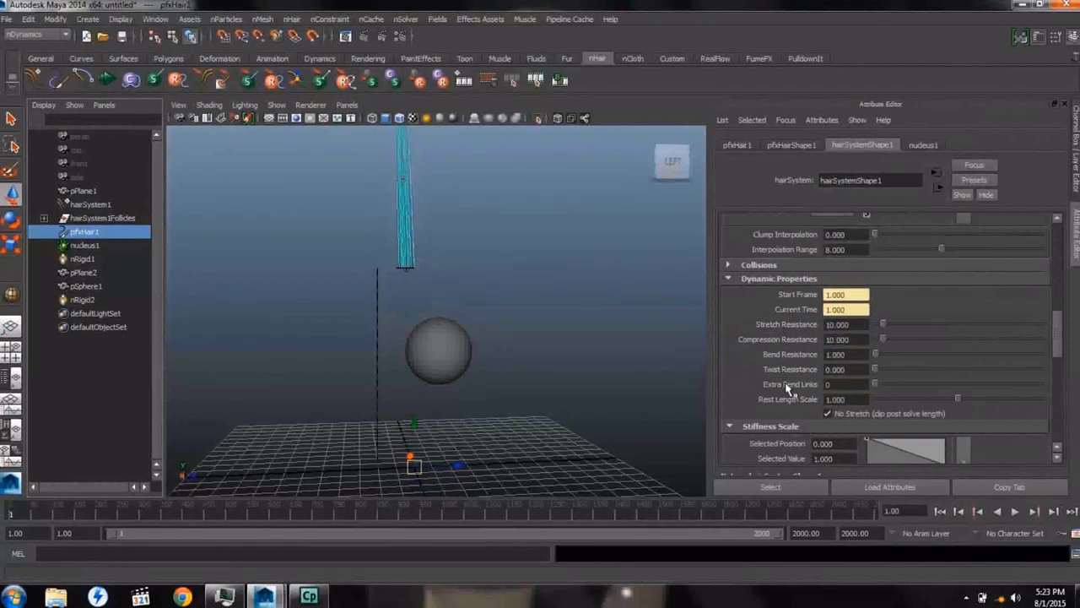
pyautogui.scroll(10, 788, 380)
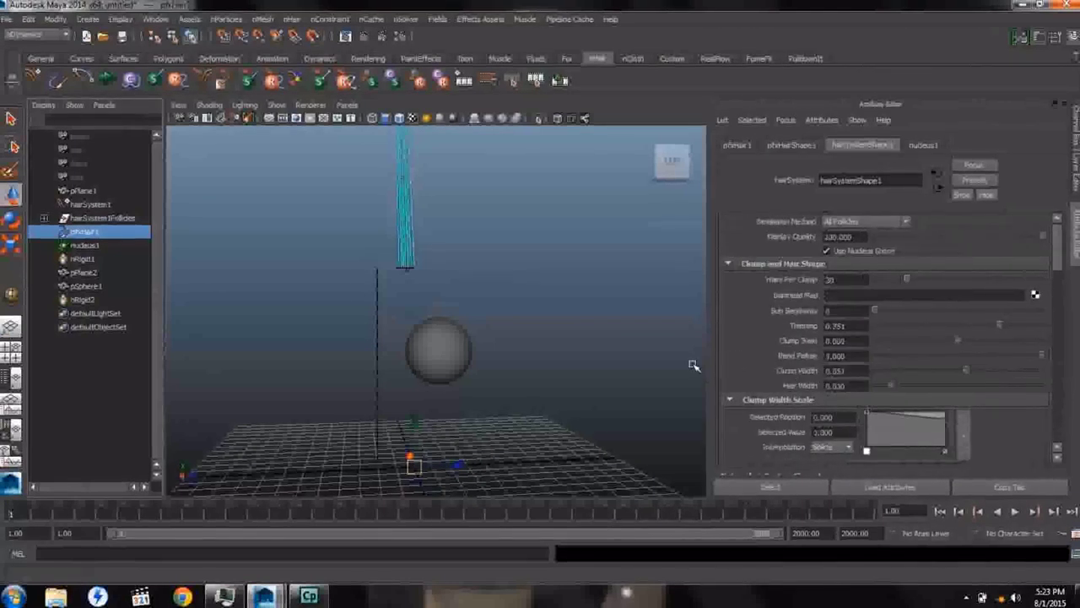
pyautogui.keyDown('alt'); pyautogui.moveTo(351, 259); pyautogui.dragTo(470, 335); pyautogui.keyUp('alt')
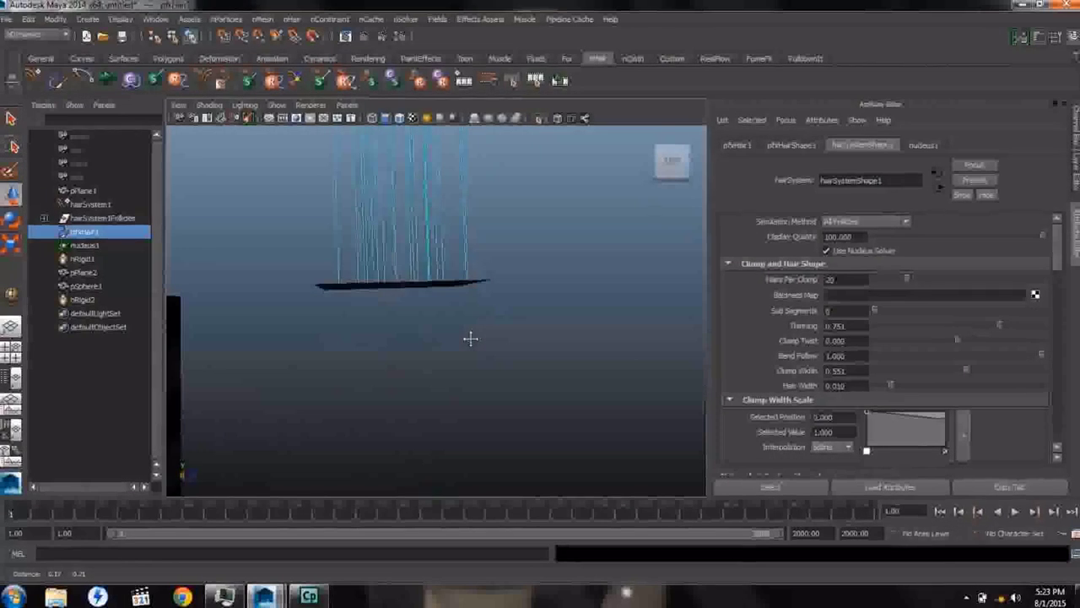
# Step: Play the simulation, then try Sub Segments at 5 before returning it to 0
pyautogui.hotkey('alt', 'v')
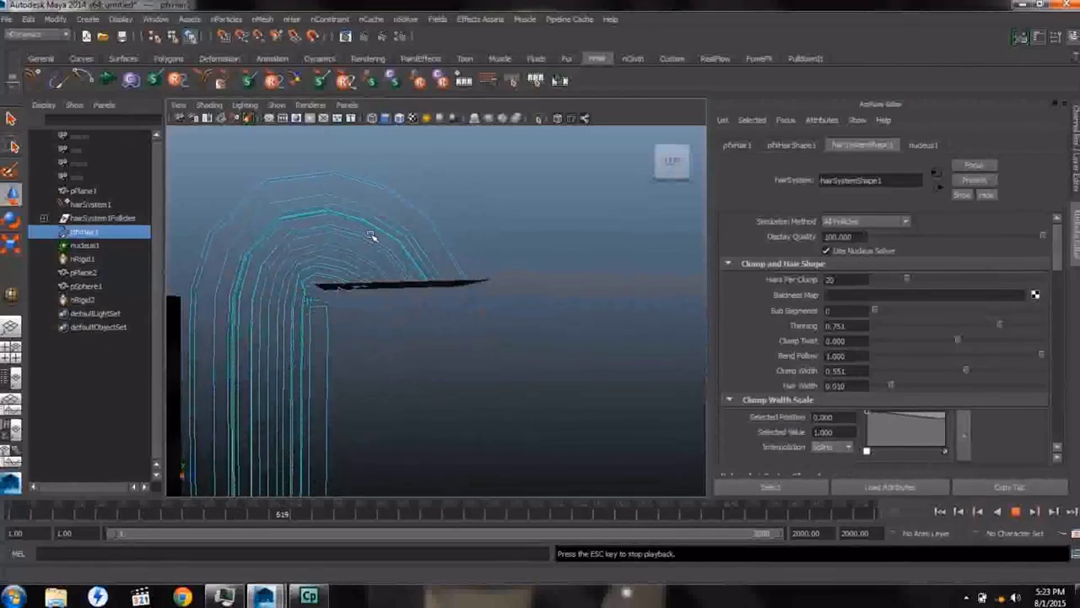
pyautogui.click(1015, 512)
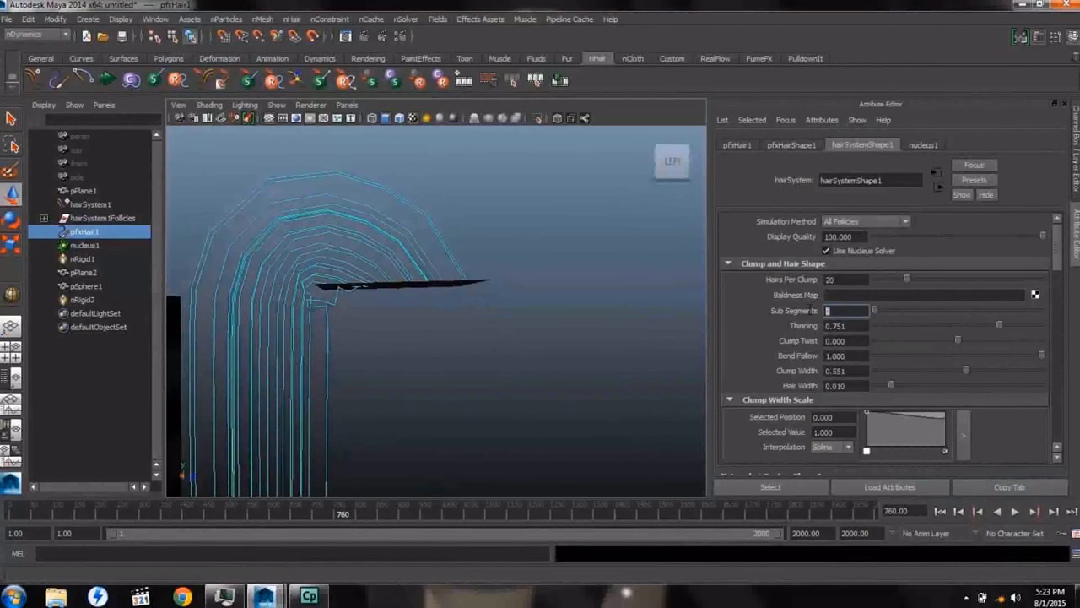
pyautogui.write('5')
pyautogui.press('Tab')
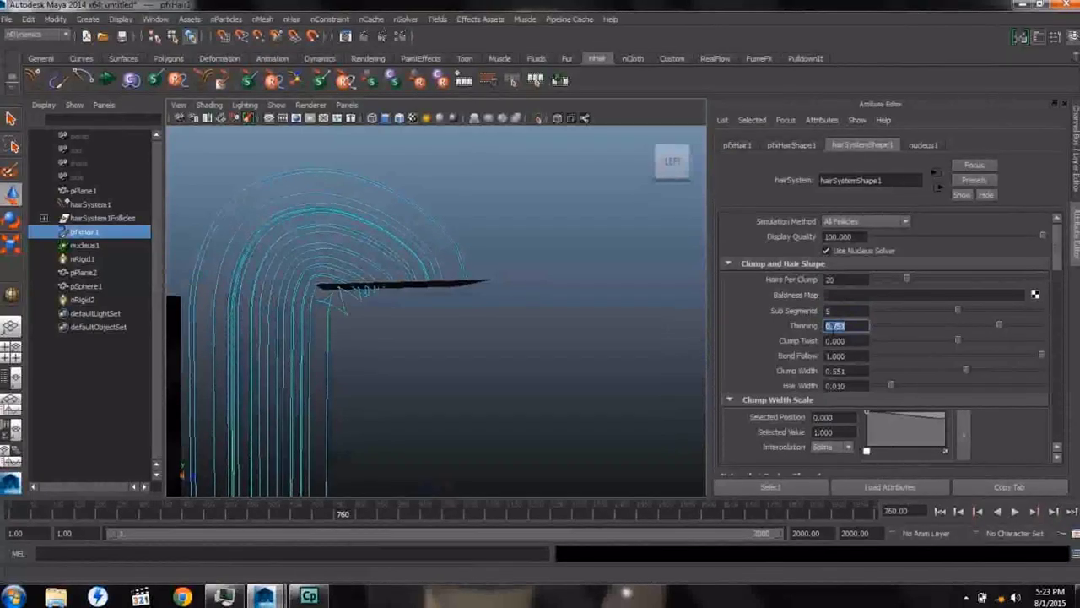
pyautogui.hotkey('shift', 'Tab')
pyautogui.write('0')
pyautogui.press('Tab')
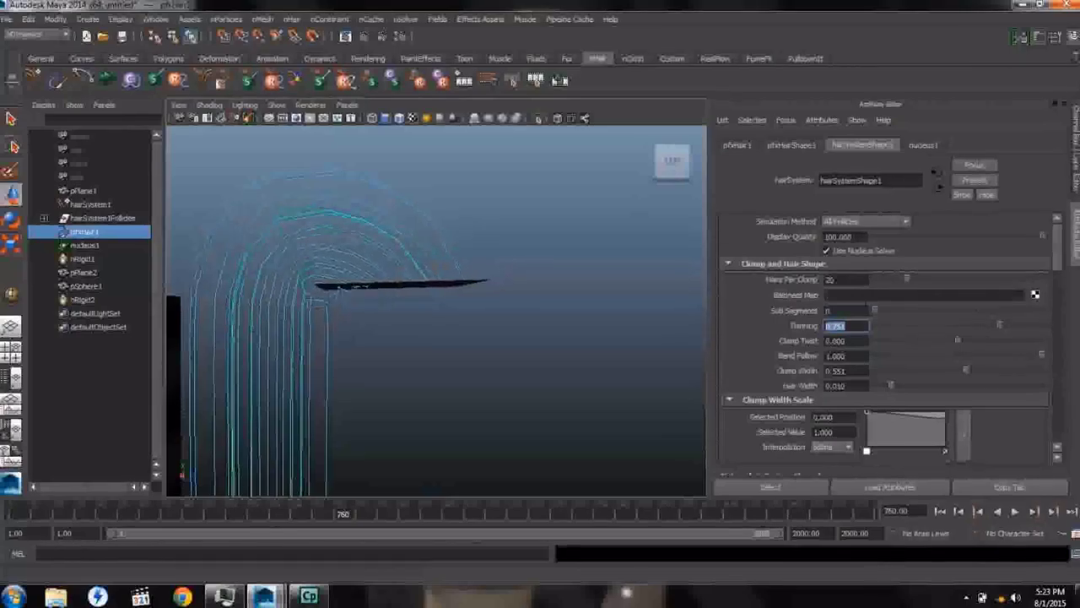
# Step: Set Extra Bend Links to 5 and replay the simulation from frame 1, orbiting around the hair
pyautogui.scroll(-2, 869, 321)
pyautogui.scroll(-6, 869, 321)
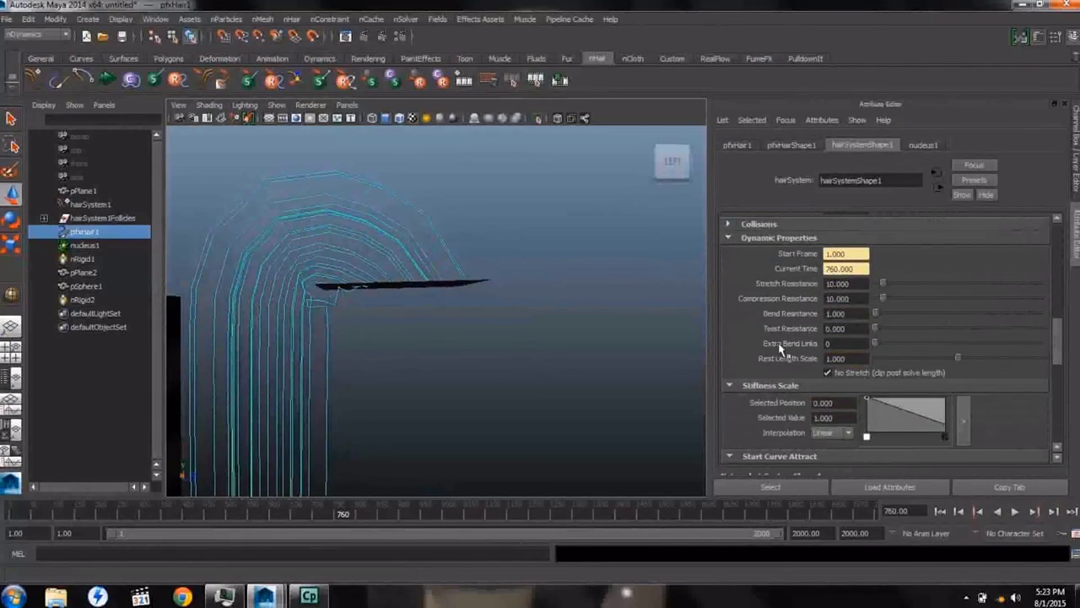
pyautogui.doubleClick(826, 343)
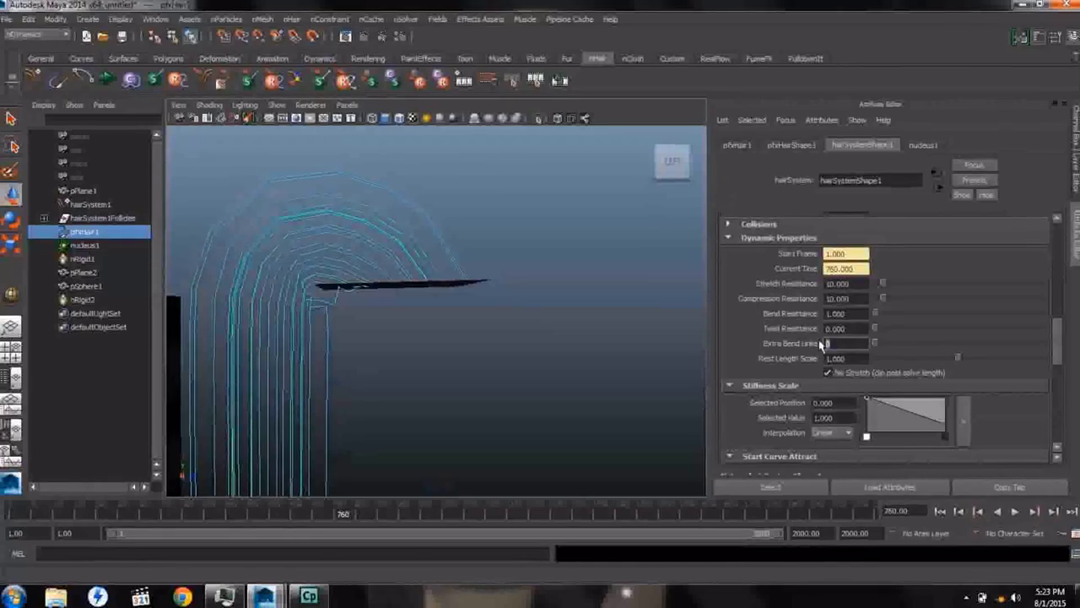
pyautogui.write('5')
pyautogui.press('Tab')
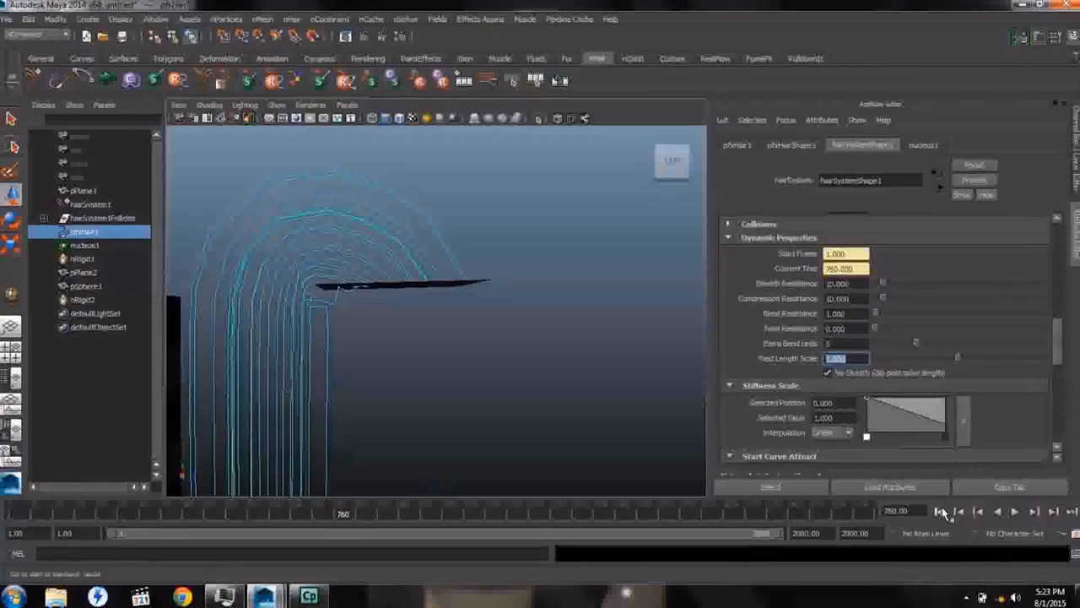
pyautogui.click(940, 511)
pyautogui.click(1014, 515)
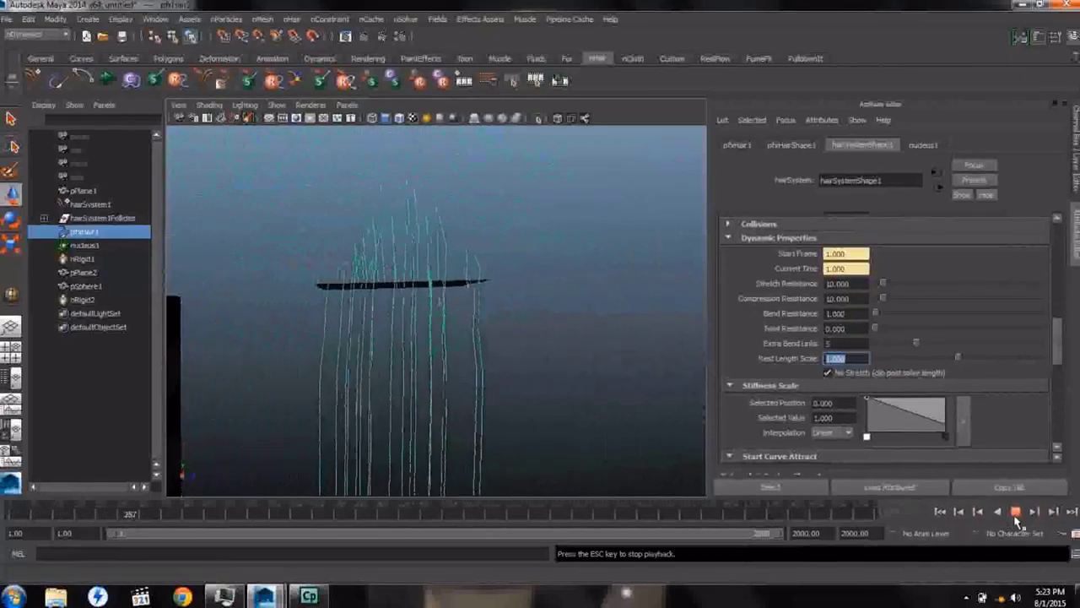
pyautogui.press('Escape')
pyautogui.keyDown('alt'); pyautogui.moveTo(594, 403); pyautogui.dragTo(745, 385); pyautogui.keyUp('alt')
pyautogui.keyDown('alt'); pyautogui.moveTo(651, 385); pyautogui.dragTo(557, 472); pyautogui.keyUp('alt')
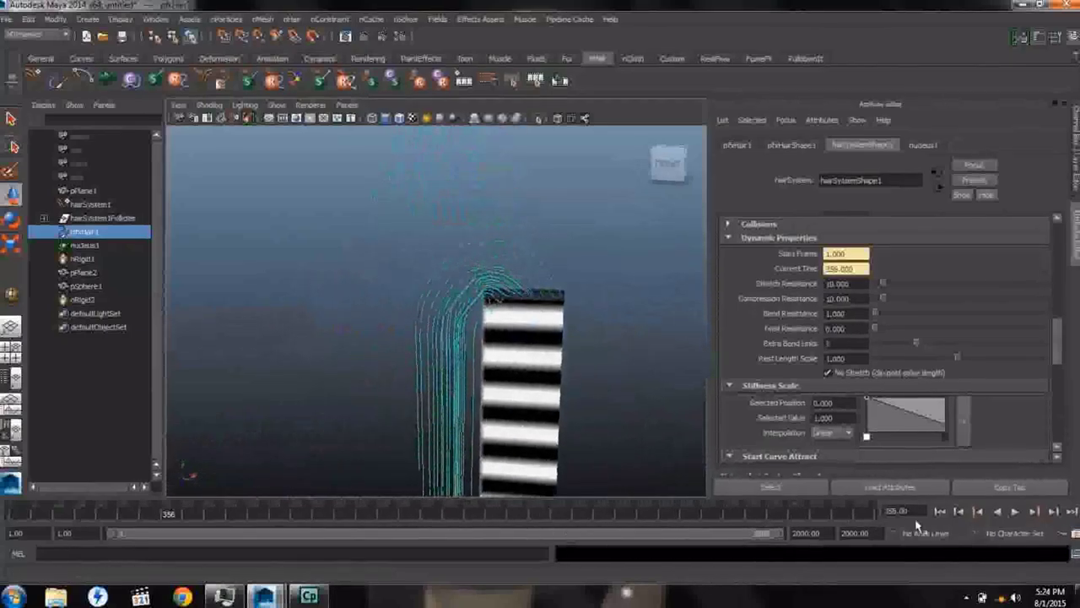
# Step: Test Extra Bend Links at 3 with a replay, then rewind and set it back to 5
pyautogui.click(940, 511)
pyautogui.click(1015, 511)
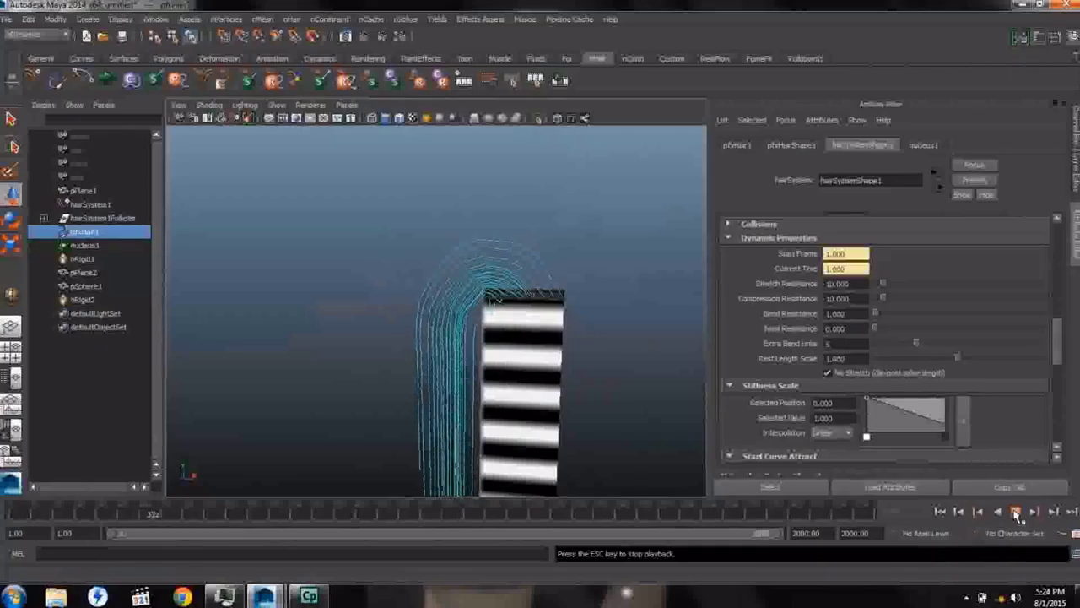
pyautogui.click(1015, 511)
pyautogui.moveTo(915, 341); pyautogui.dragTo(893, 343)
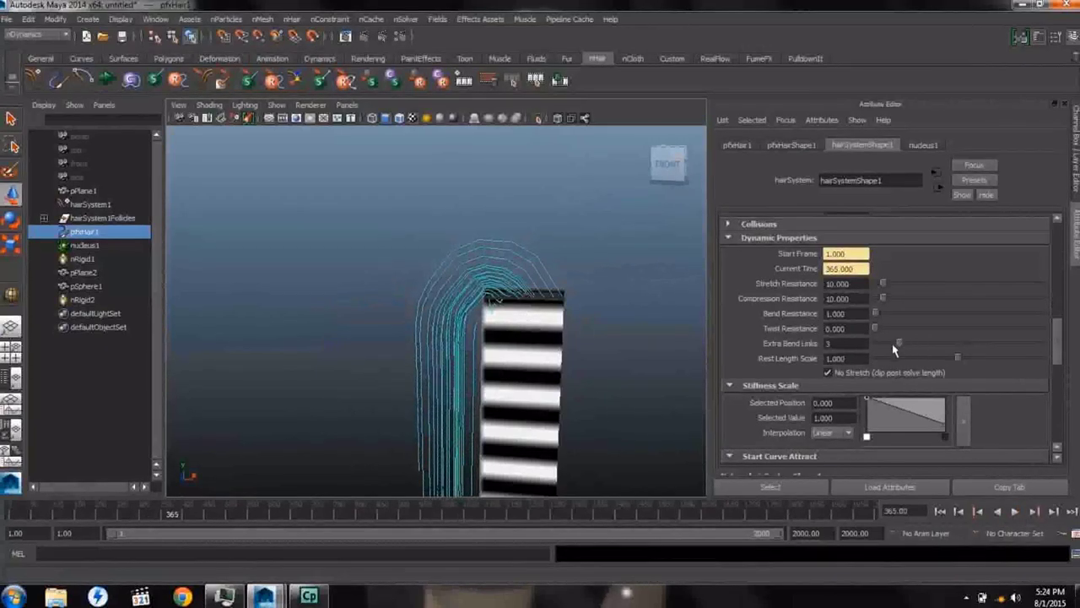
pyautogui.click(940, 512)
pyautogui.click(1016, 513)
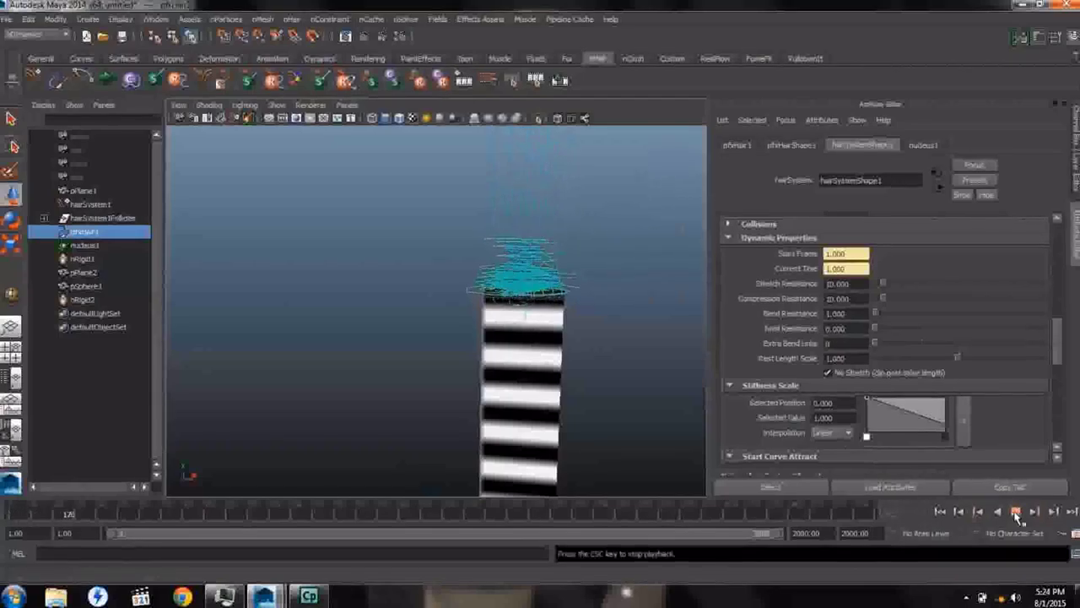
pyautogui.click(1016, 513)
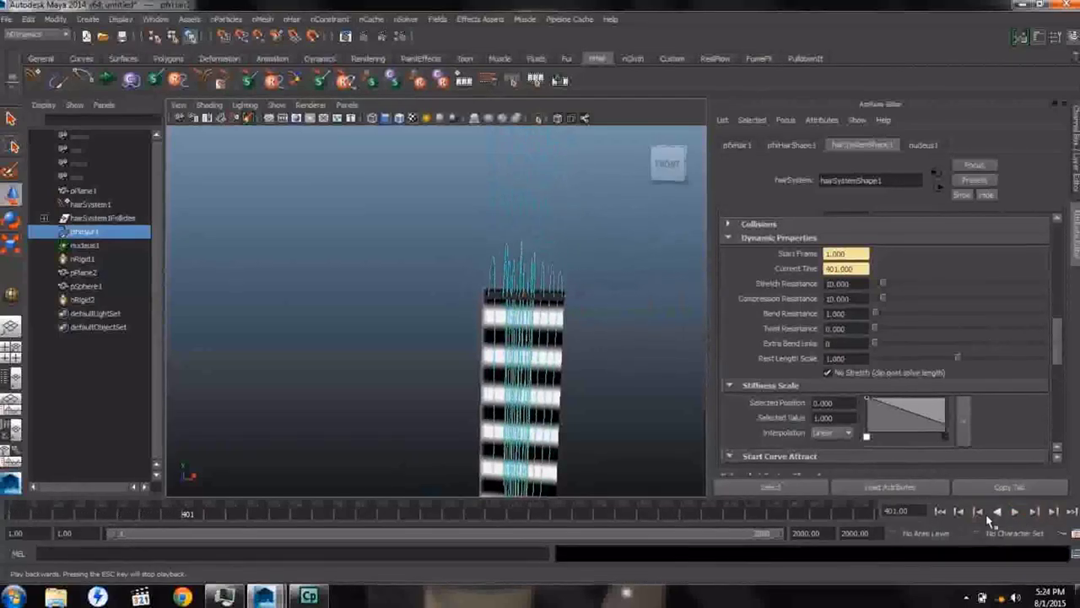
pyautogui.click(940, 511)
pyautogui.moveTo(831, 343); pyautogui.dragTo(807, 348)
pyautogui.write('5')
pyautogui.press('Tab')
# Step: Set Sub Segments to 5, play the simulation, and pull the view back to select the sphere
pyautogui.scroll(5, 804, 329)
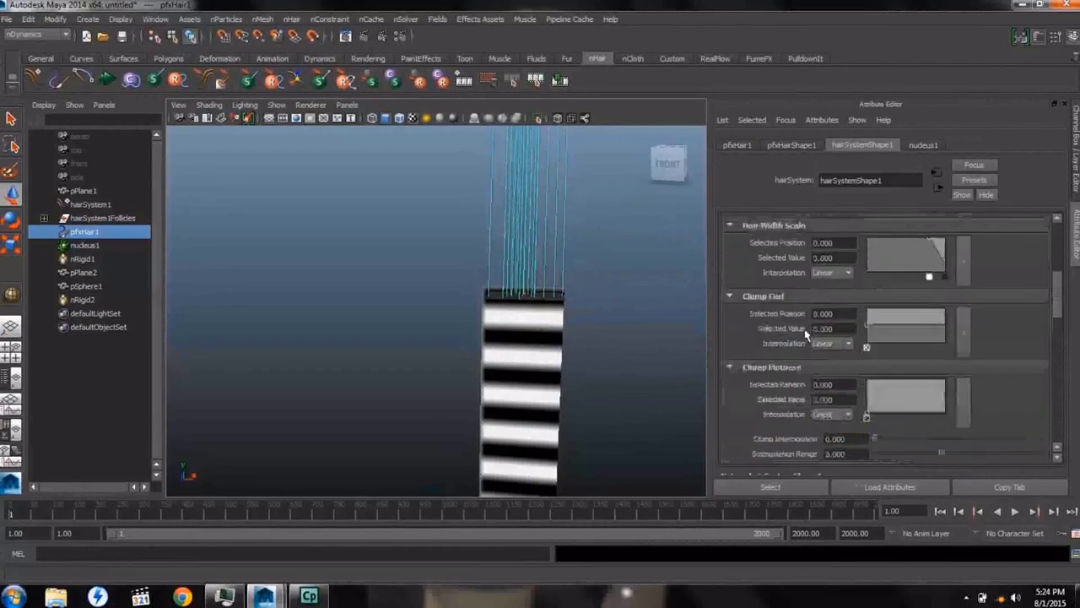
pyautogui.click(843, 310)
pyautogui.write('5')
pyautogui.press('Tab')
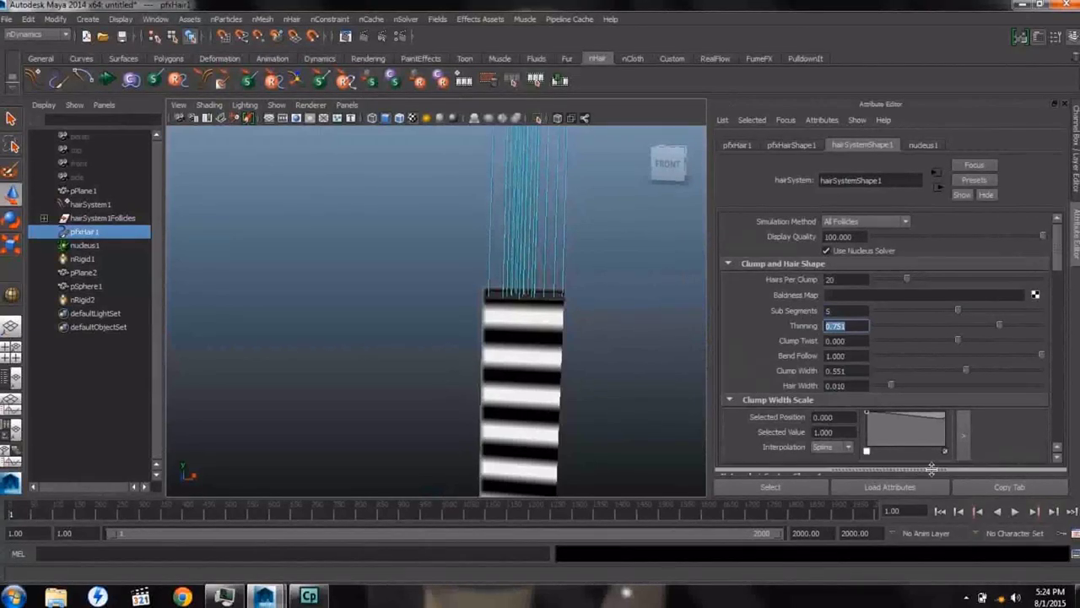
pyautogui.click(1015, 512)
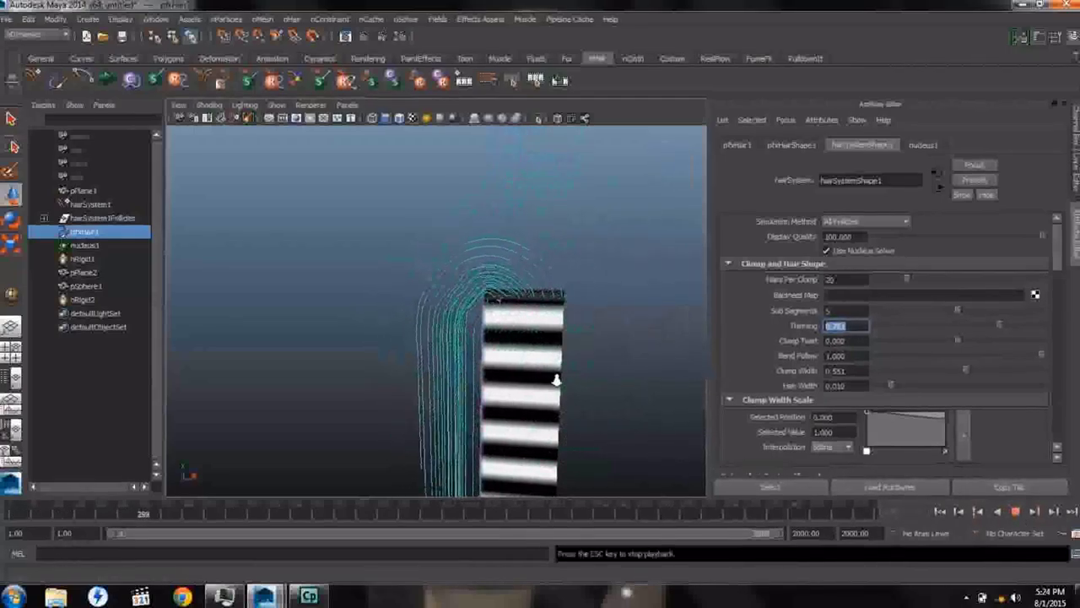
pyautogui.keyDown('alt'); pyautogui.moveTo(555, 379); pyautogui.dragTo(430, 366, button='right'); pyautogui.keyUp('alt')
pyautogui.keyDown('alt'); pyautogui.moveTo(581, 387); pyautogui.dragTo(581, 244); pyautogui.keyUp('alt')
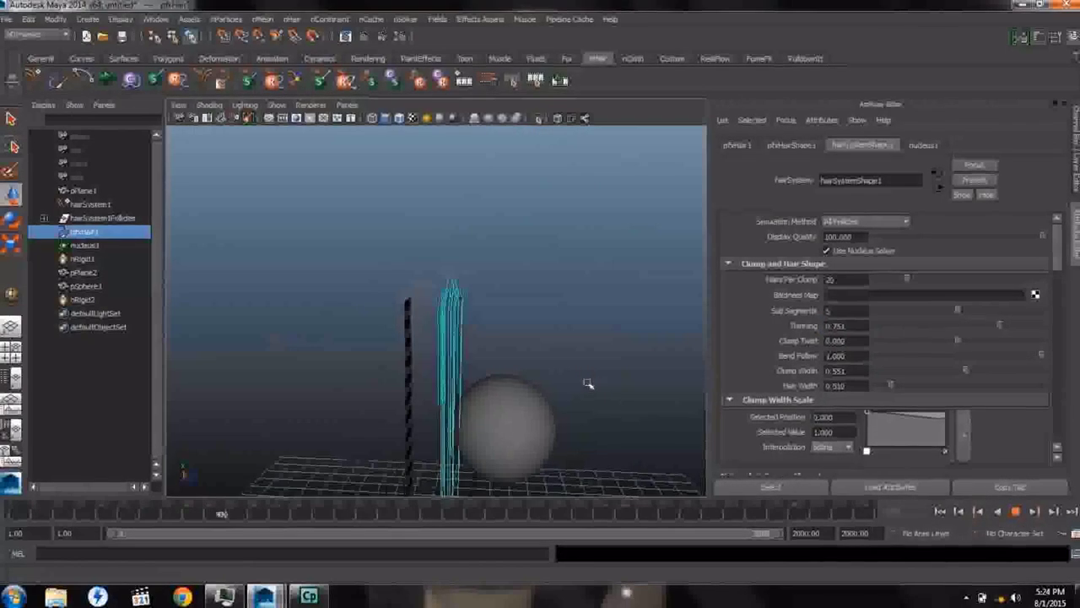
pyautogui.click(534, 425)
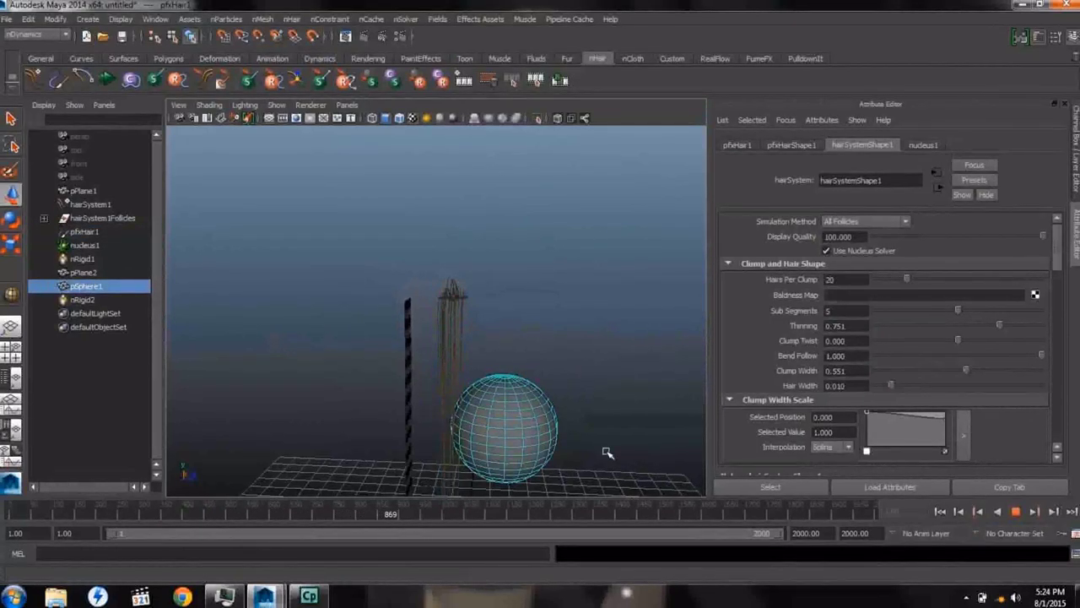
# Step: Replay the hair simulation once and rewind it to frame 1
pyautogui.click(1016, 511)
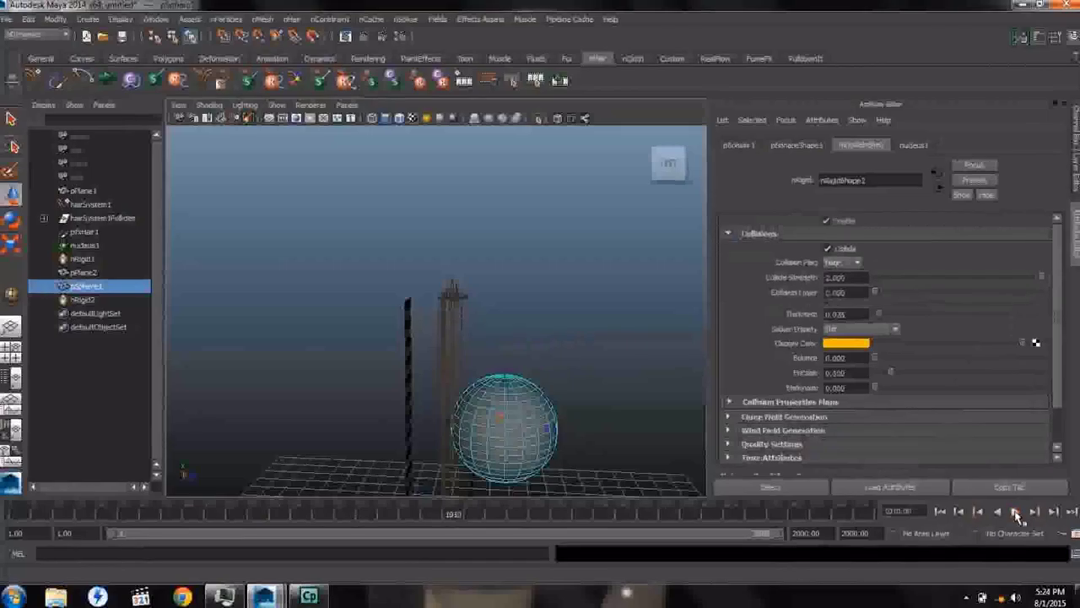
pyautogui.click(940, 512)
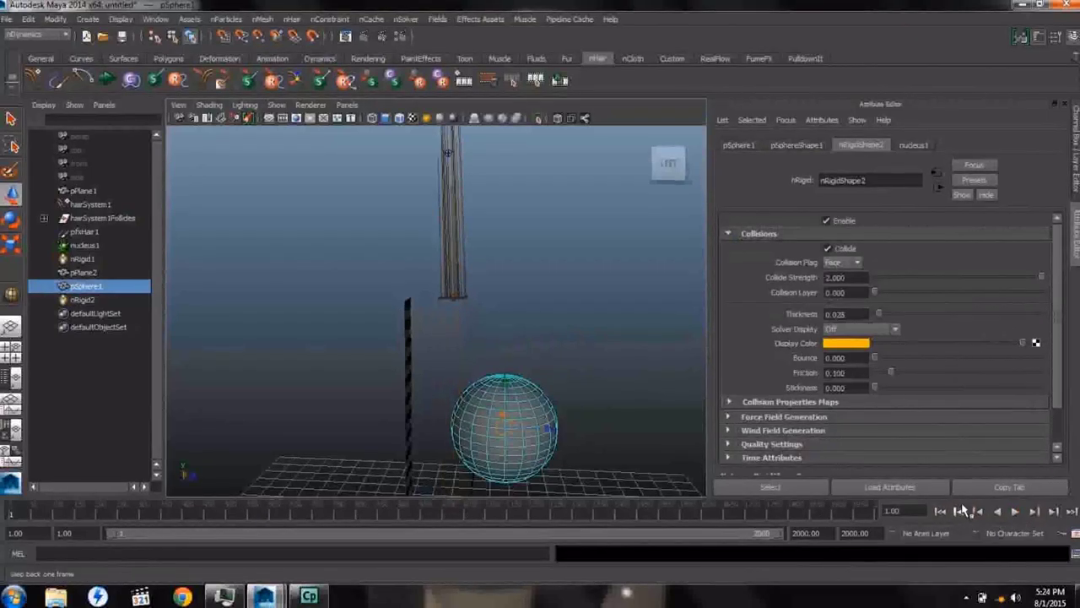
pyautogui.click(1014, 511)
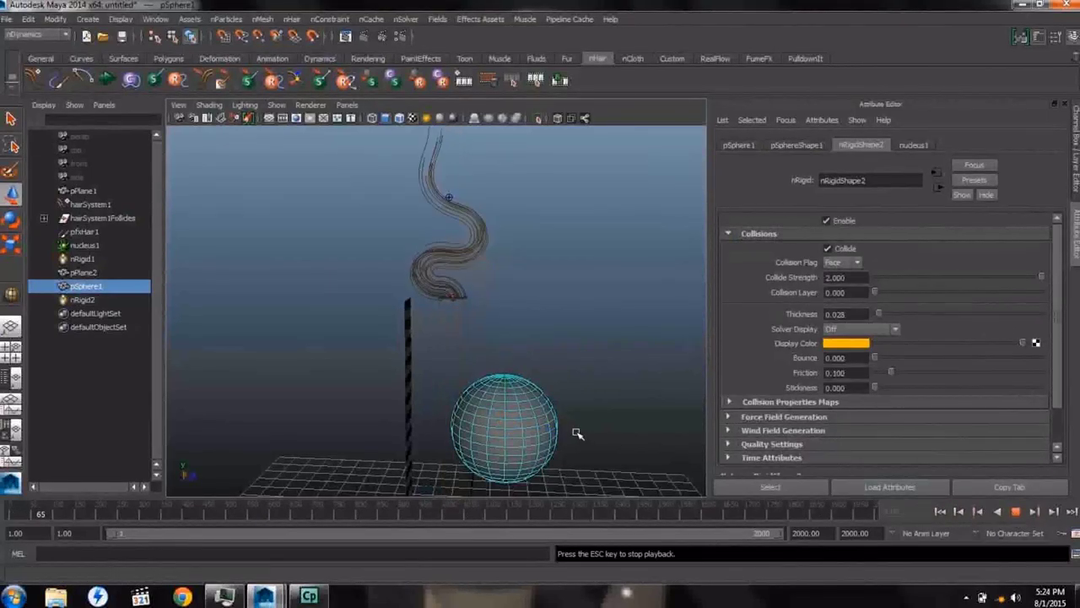
pyautogui.click(1016, 512)
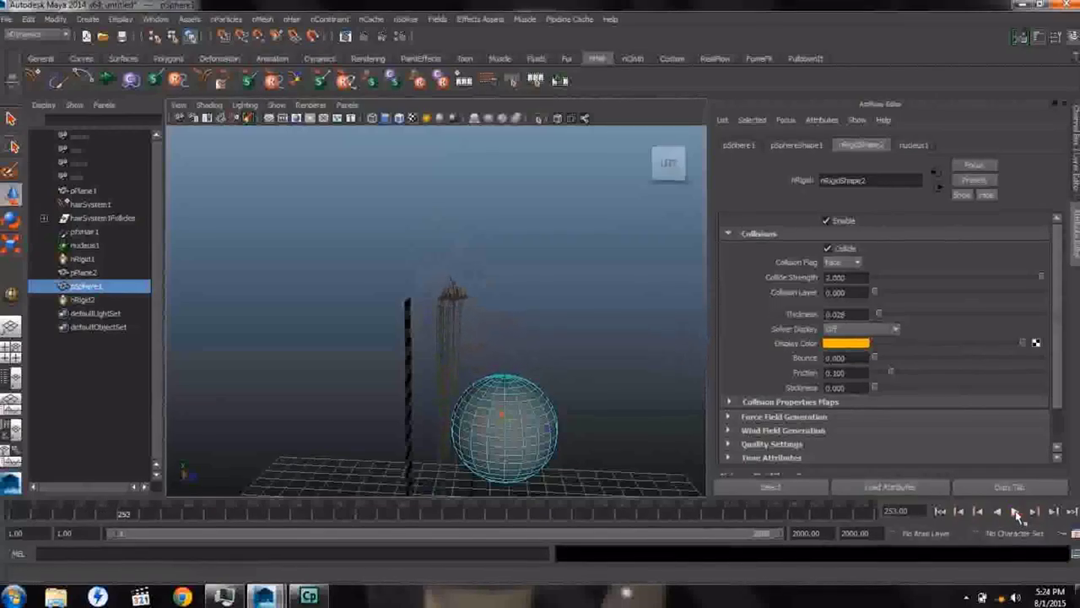
pyautogui.click(940, 512)
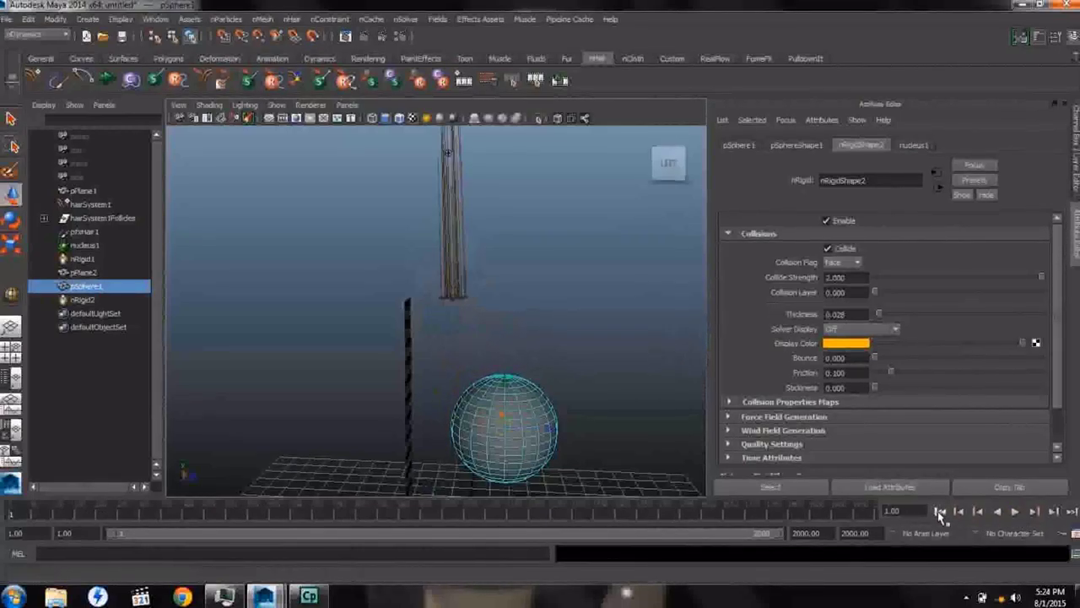
# Step: Drag the sphere left and under the falling hair during Interactive Playback, then stop and undo
pyautogui.click(107, 80)
pyautogui.moveTo(550, 428); pyautogui.dragTo(393, 401)
pyautogui.moveTo(521, 444); pyautogui.dragTo(513, 413)
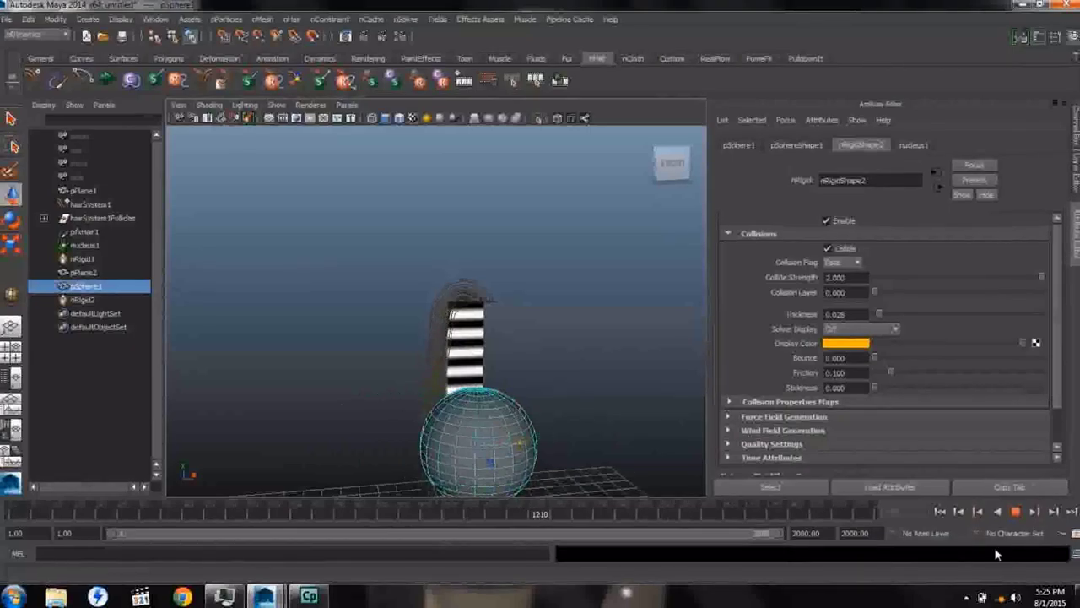
pyautogui.click(1017, 513)
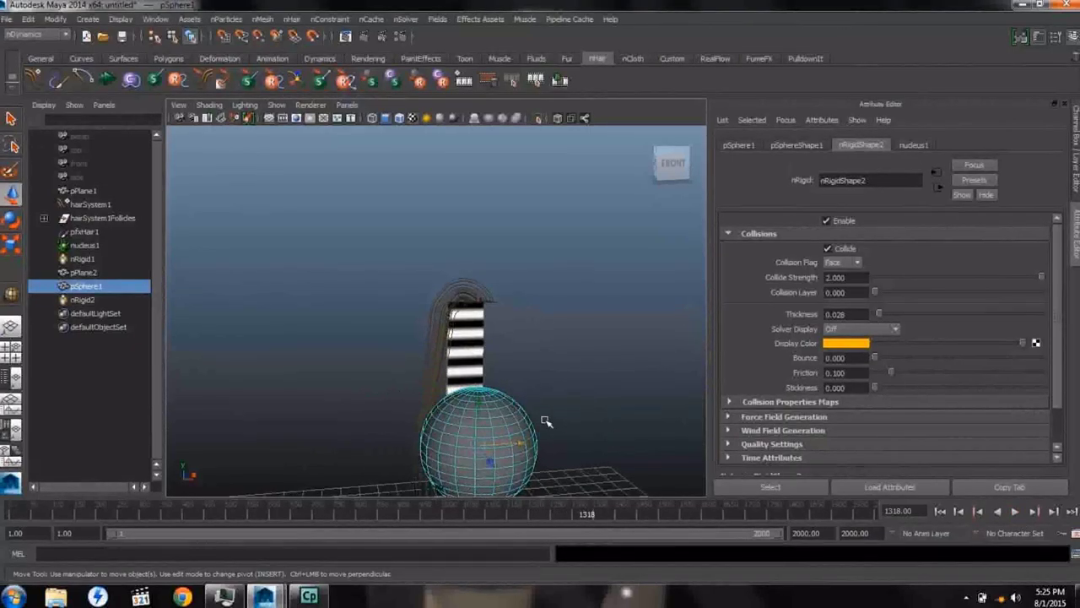
pyautogui.hotkey('ctrl', 'z')
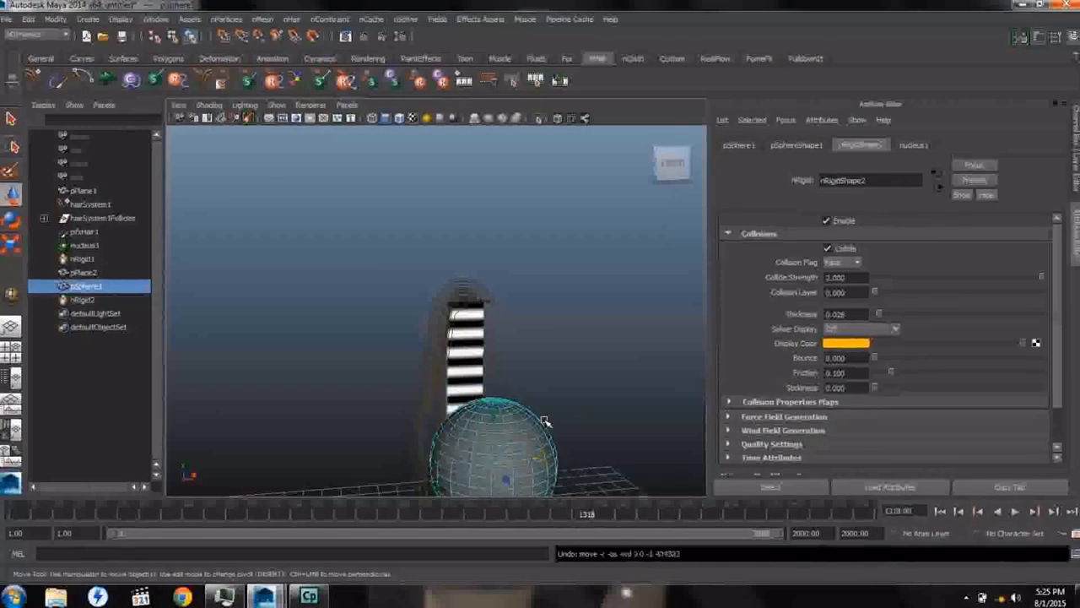
# Step: Rewind to frame 1, tumble around the sphere and hair, and select hairSystem1
pyautogui.moveTo(544, 420)
pyautogui.keyDown('alt'); pyautogui.mouseDown()
pyautogui.moveTo(439, 403)
pyautogui.moveTo(547, 405)
pyautogui.mouseUp(); pyautogui.keyUp('alt')
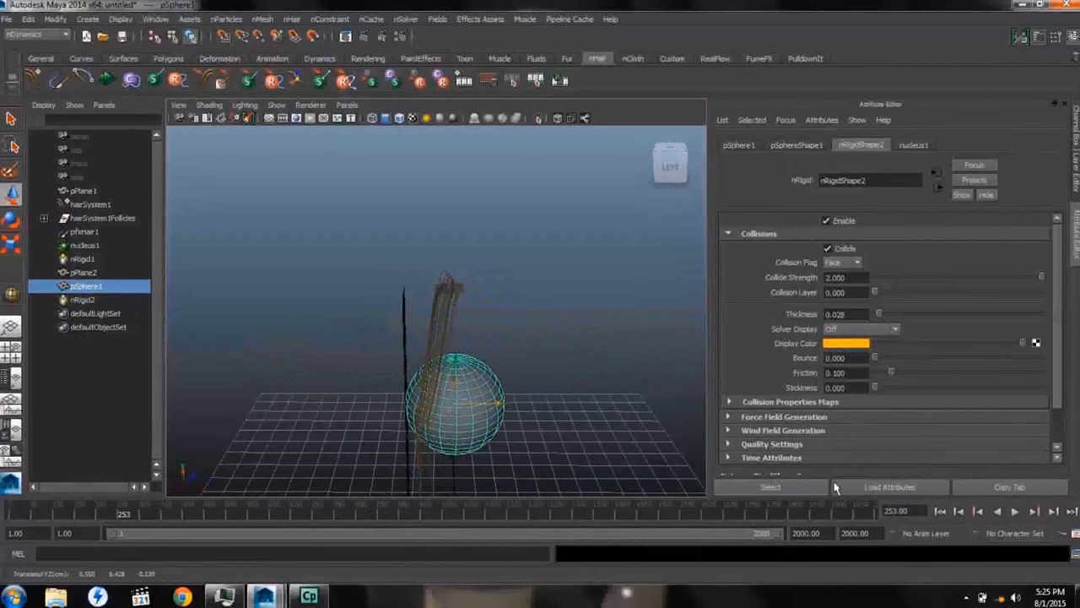
pyautogui.click(940, 511)
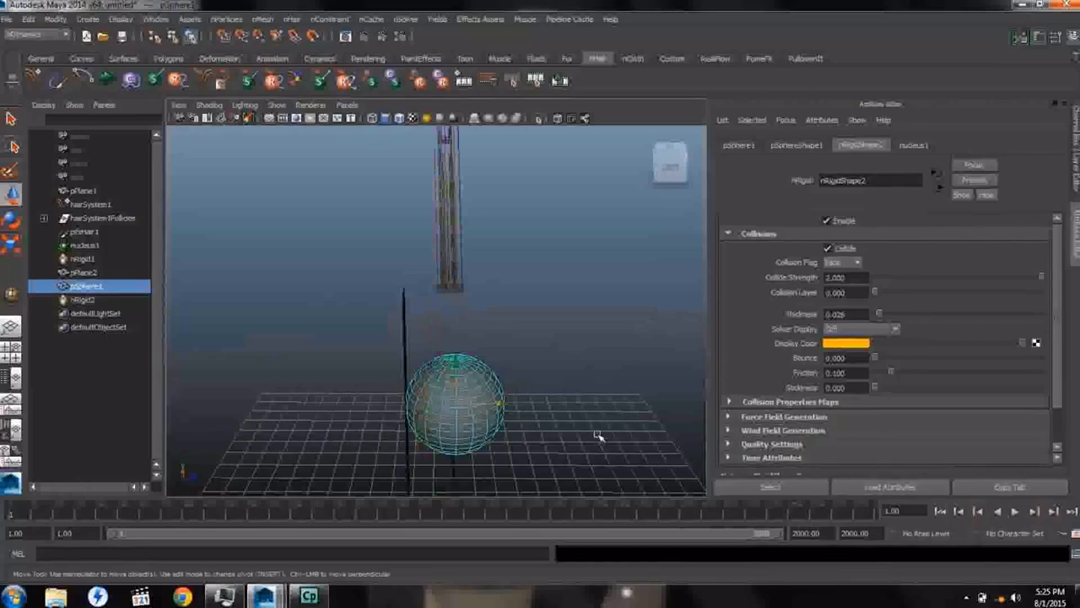
pyautogui.keyDown('alt'); pyautogui.moveTo(558, 406); pyautogui.dragTo(397, 386); pyautogui.keyUp('alt')
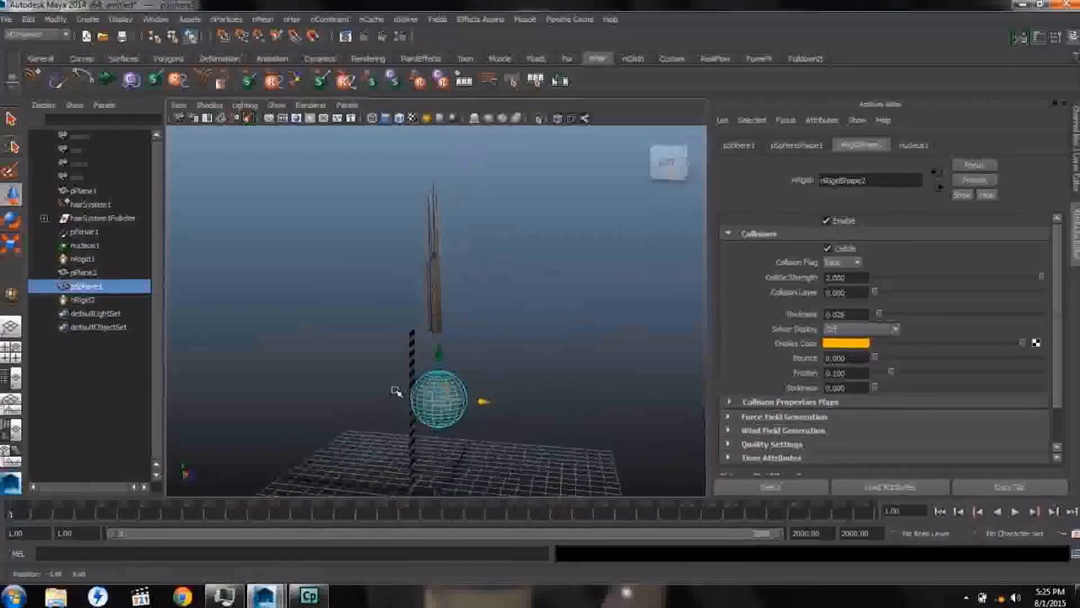
pyautogui.click(88, 204)
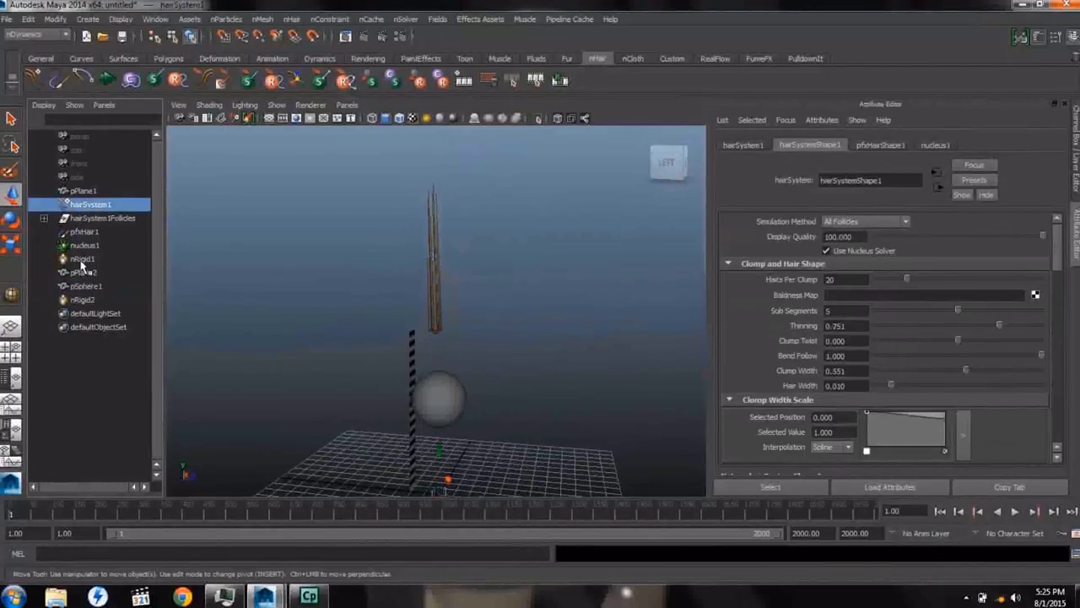
# Step: Delete hairSystem1 through nRigid1 in the Outliner, then select pPlane1 and frame it with the sphere
pyautogui.keyDown('shift'); pyautogui.click(81, 260); pyautogui.keyUp('shift')
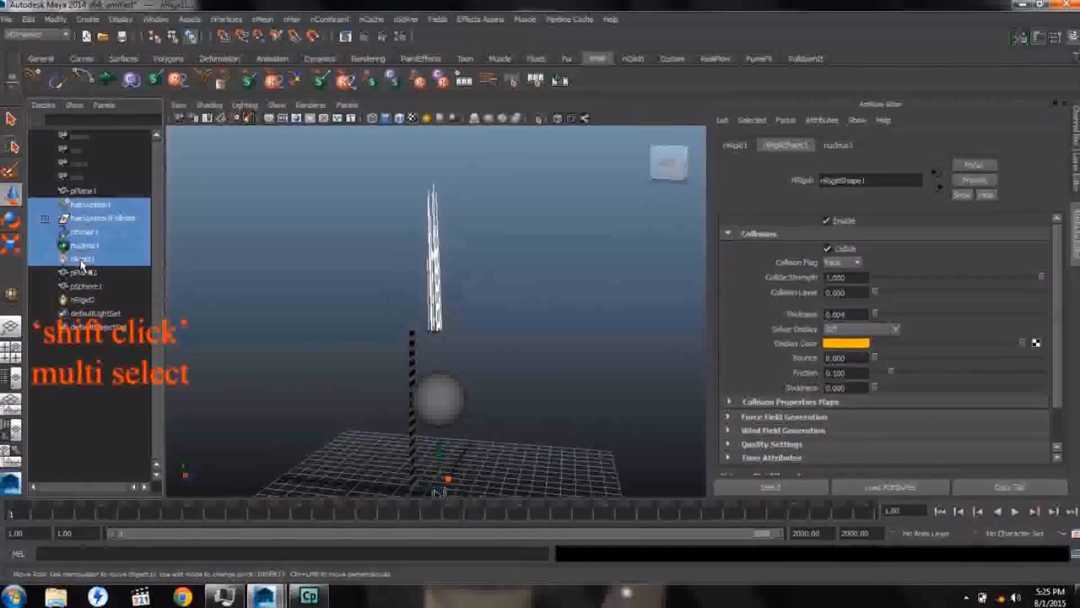
pyautogui.press('Delete')
pyautogui.click(82, 193)
pyautogui.keyDown('alt'); pyautogui.moveTo(394, 308); pyautogui.dragTo(616, 431); pyautogui.keyUp('alt')
pyautogui.keyDown('alt'); pyautogui.moveTo(615, 430); pyautogui.dragTo(512, 362, button='middle'); pyautogui.keyUp('alt')
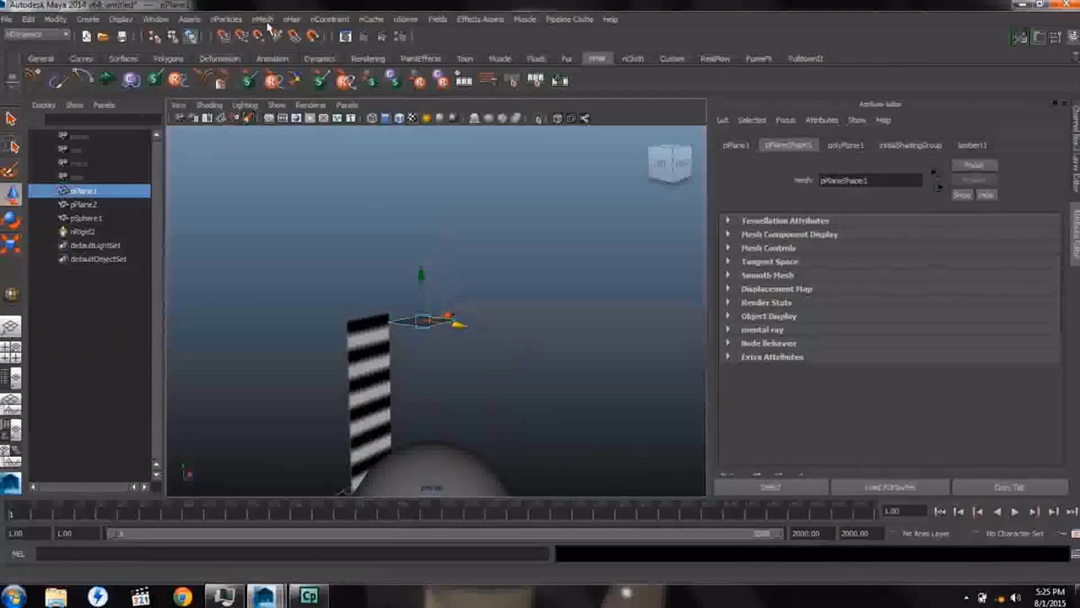
pyautogui.click(291, 19)
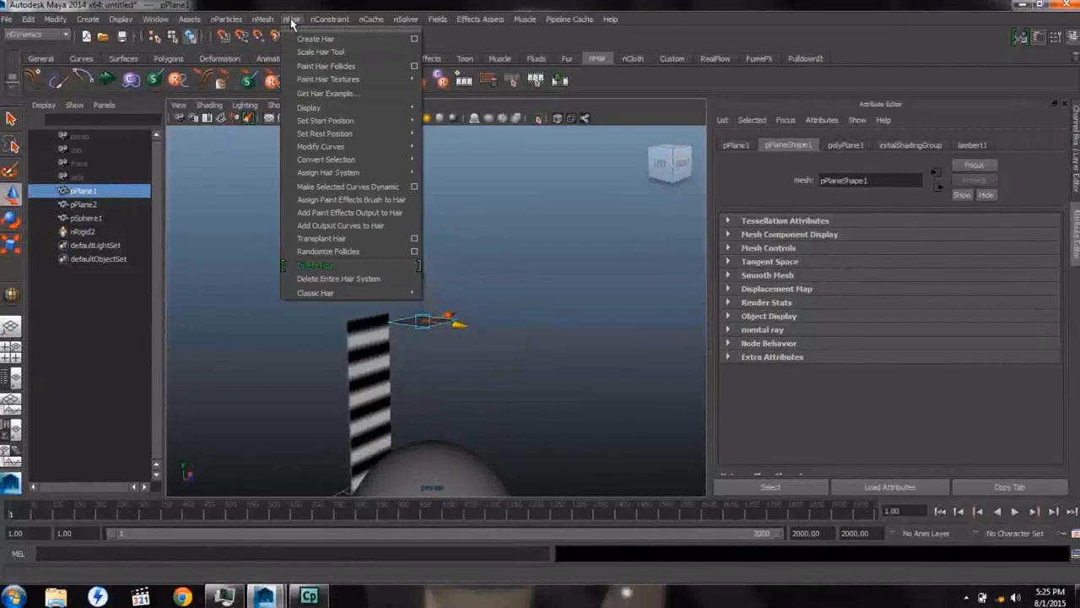
# Step: Set Create Hair output to NURBS curves, attempt creation, then select a single face of the plane
pyautogui.click(414, 39)
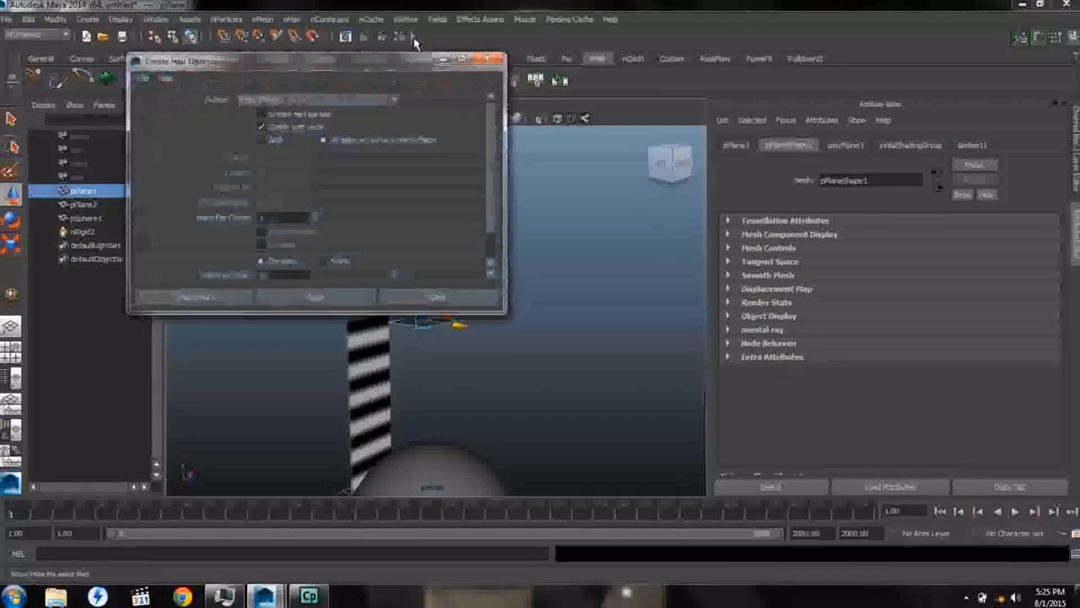
pyautogui.click(272, 100)
pyautogui.click(275, 113)
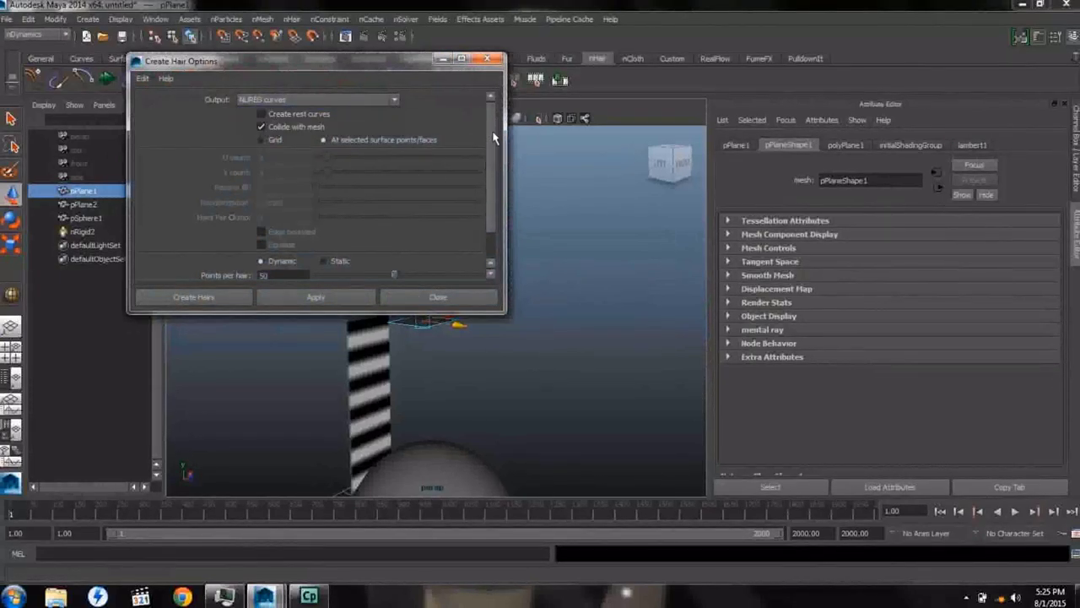
pyautogui.scroll(-2, 496, 137)
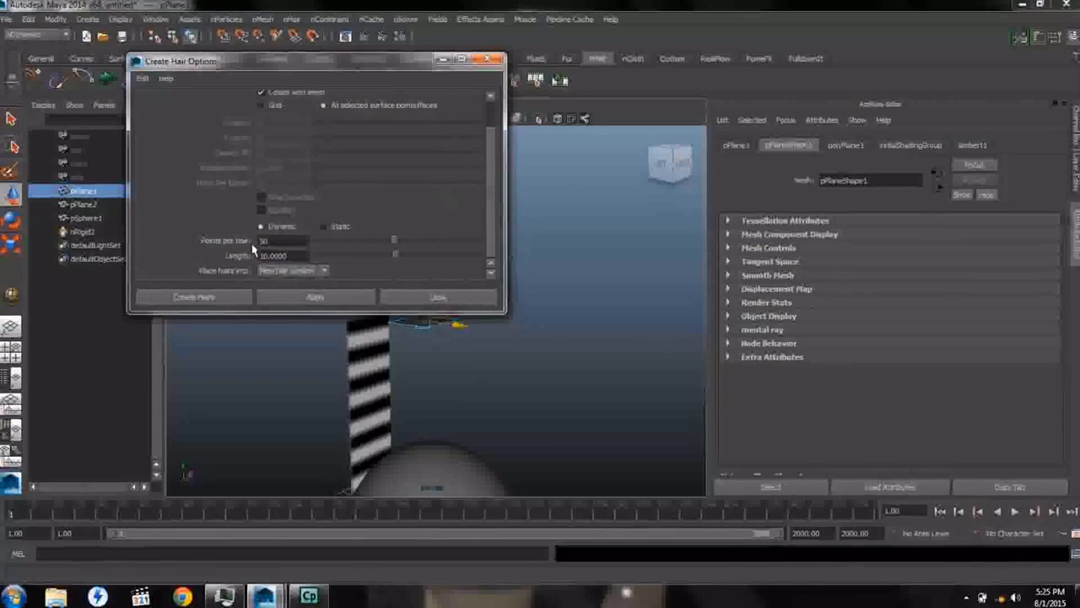
pyautogui.click(193, 297)
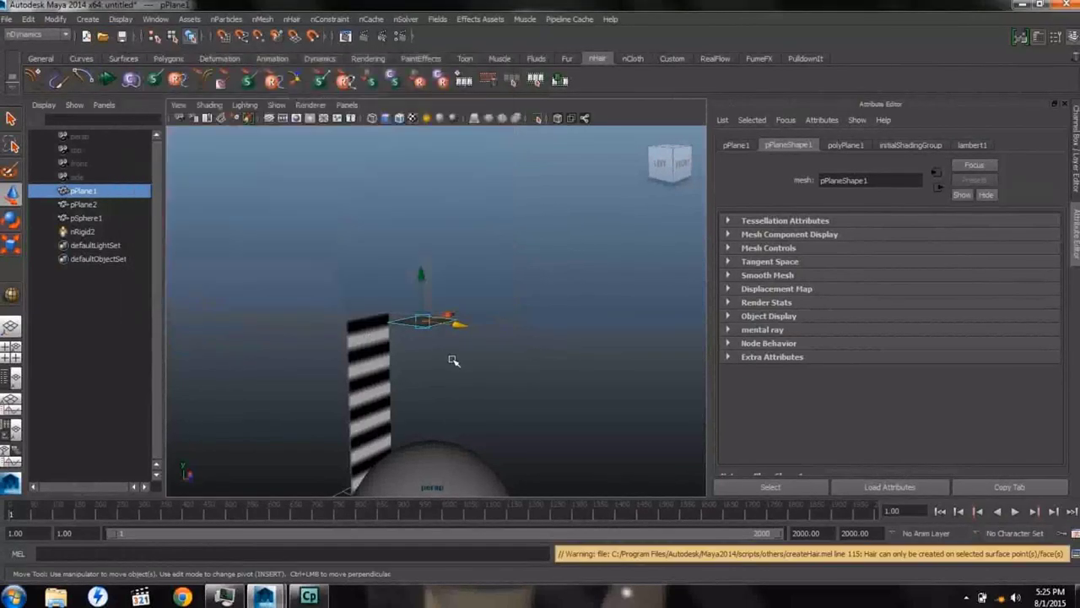
pyautogui.moveTo(422, 322); pyautogui.dragTo(414, 309, button='right')
pyautogui.click(417, 319)
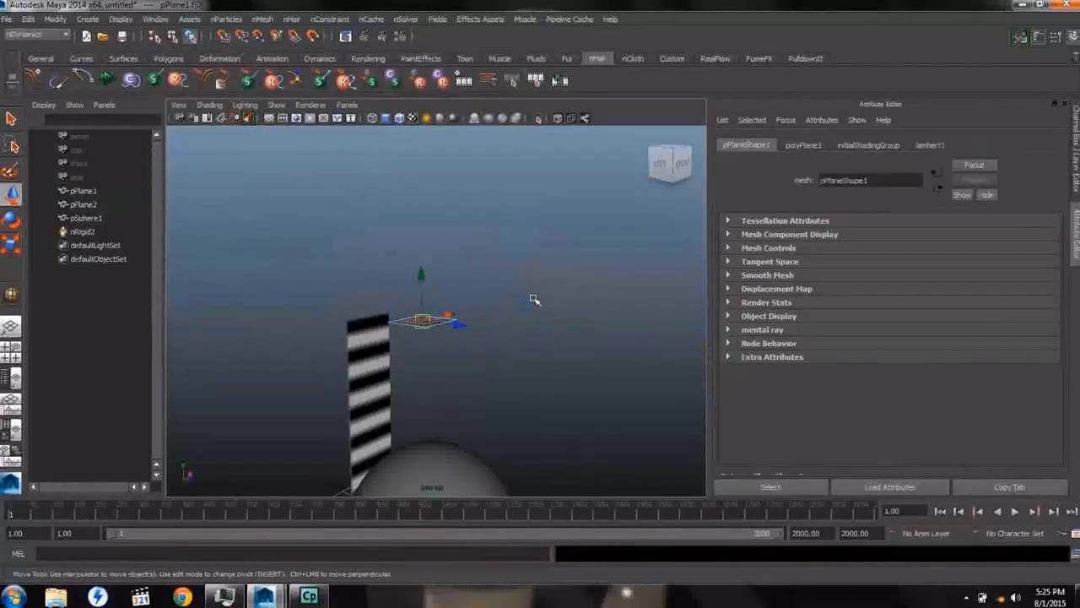
pyautogui.click(293, 18)
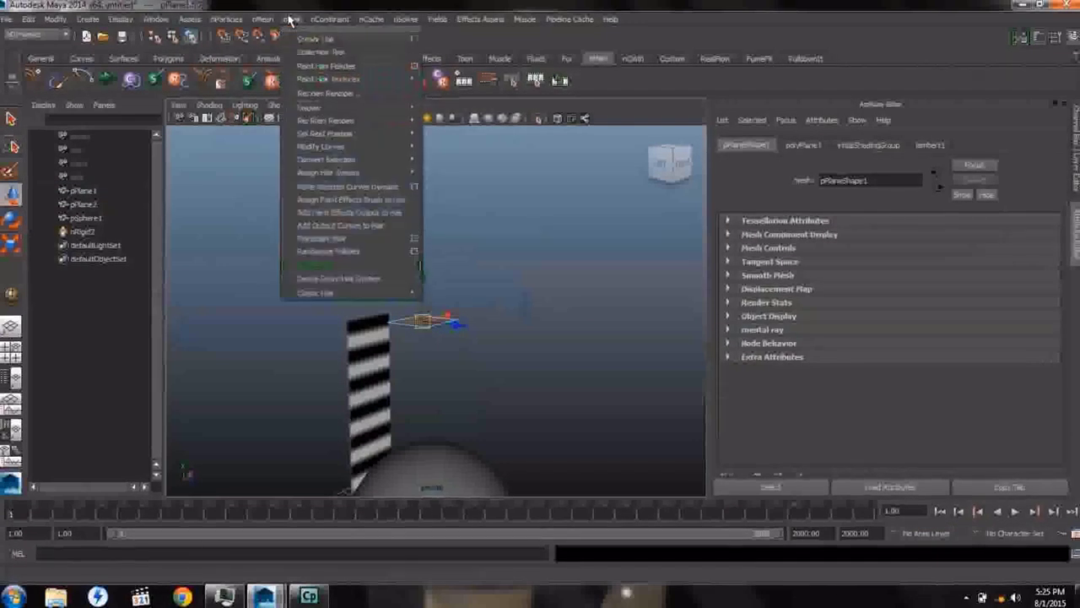
# Step: Create hair on the selected face and select the upper control vertices of the new curve
pyautogui.click(313, 37)
pyautogui.keyDown('alt'); pyautogui.moveTo(541, 314); pyautogui.dragTo(412, 336, button='right'); pyautogui.keyUp('alt')
pyautogui.click(417, 221)
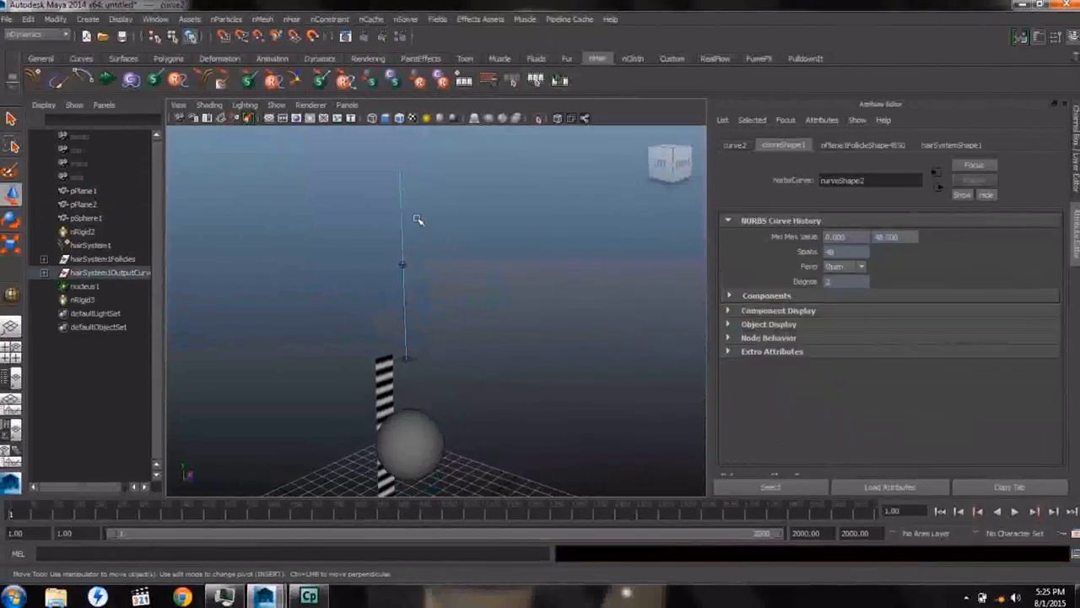
pyautogui.rightClick(406, 210)
pyautogui.moveTo(405, 210); pyautogui.dragTo(359, 205, button='right')
pyautogui.click(359, 207)
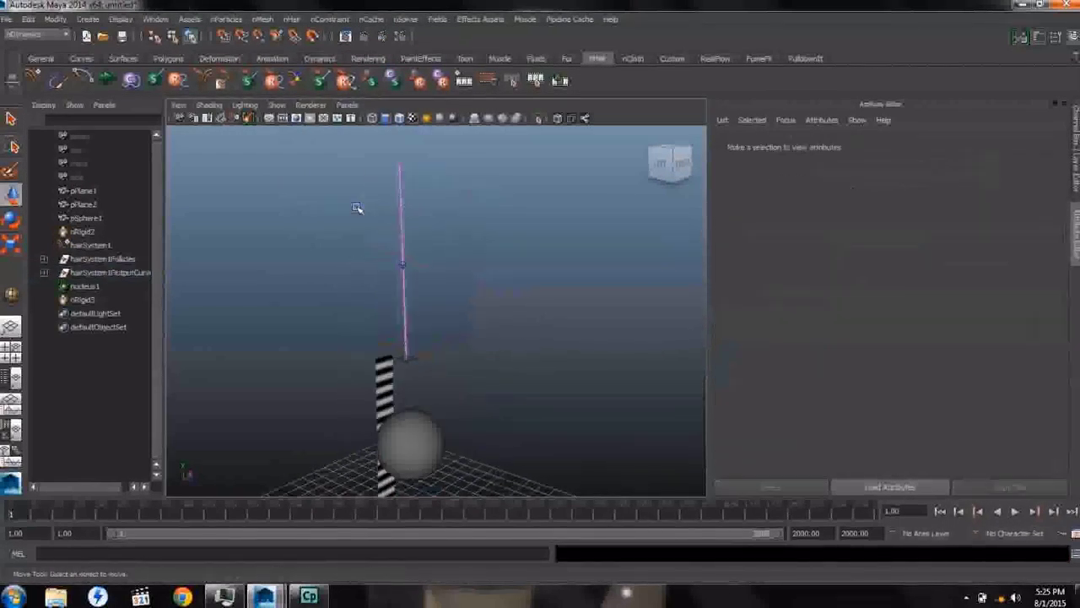
pyautogui.keyDown('alt'); pyautogui.moveTo(357, 258); pyautogui.dragTo(386, 401, button='right'); pyautogui.keyUp('alt')
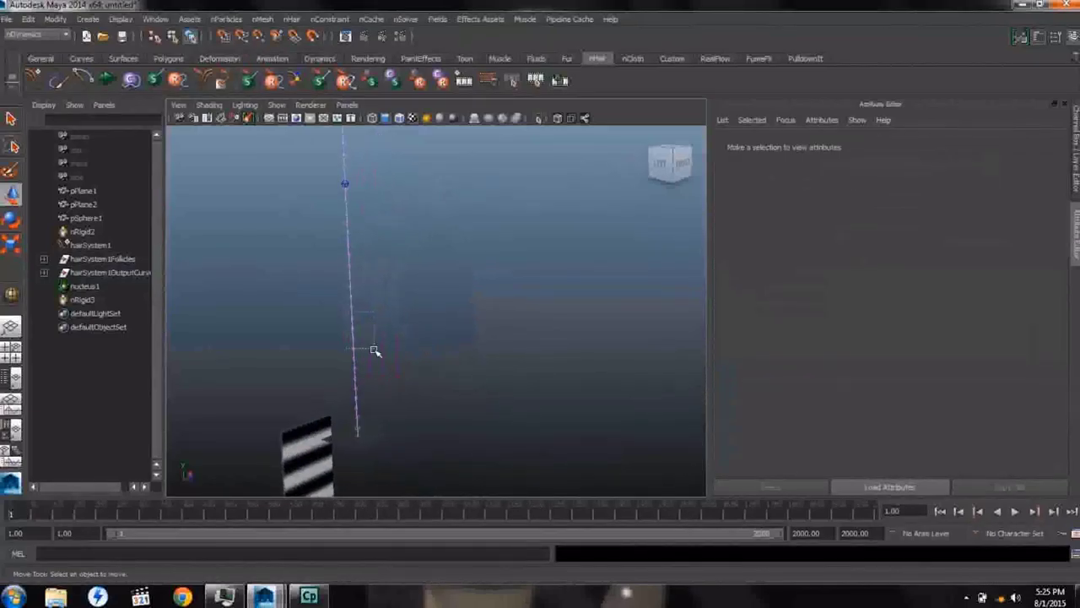
pyautogui.moveTo(375, 351); pyautogui.dragTo(375, 352)
# Step: Run the simulation to frame 285 and zoom in on the settled hair curve
pyautogui.keyDown('alt'); pyautogui.moveTo(386, 242); pyautogui.dragTo(424, 283, button='right'); pyautogui.keyUp('alt')
pyautogui.keyDown('alt'); pyautogui.moveTo(427, 243); pyautogui.dragTo(391, 304, button='right'); pyautogui.keyUp('alt')
pyautogui.keyDown('alt'); pyautogui.moveTo(390, 304); pyautogui.dragTo(391, 206, button='middle'); pyautogui.keyUp('alt')
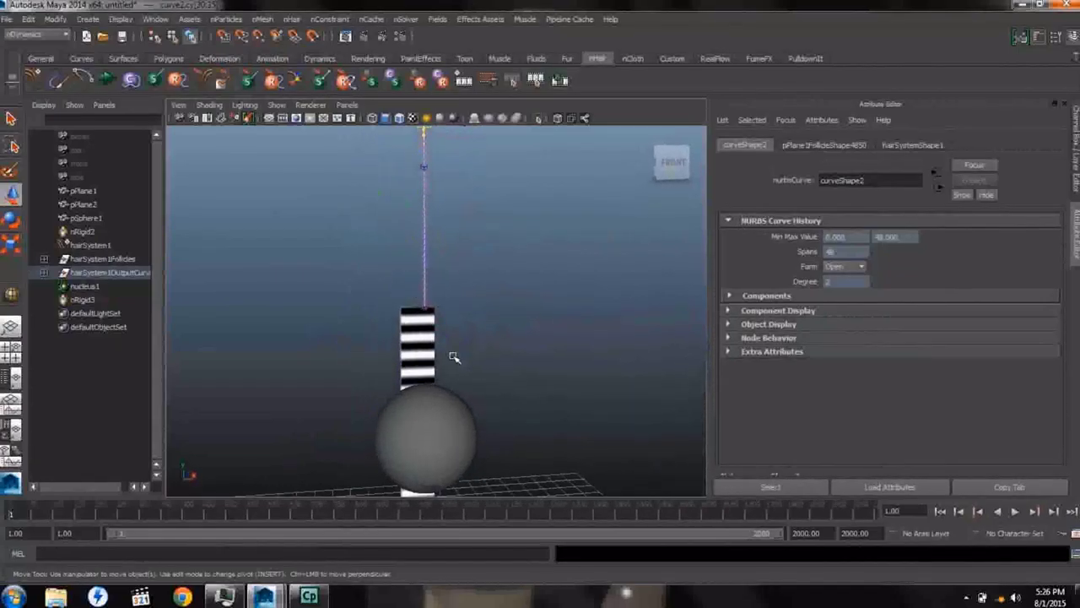
pyautogui.click(1015, 513)
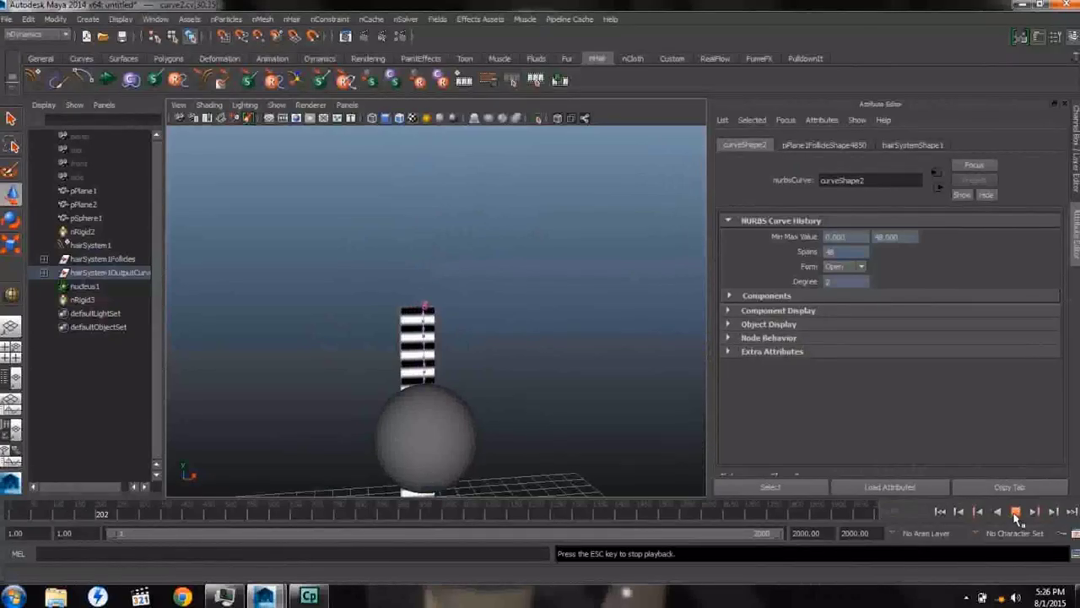
pyautogui.click(1015, 513)
pyautogui.scroll(5, 297, 357)
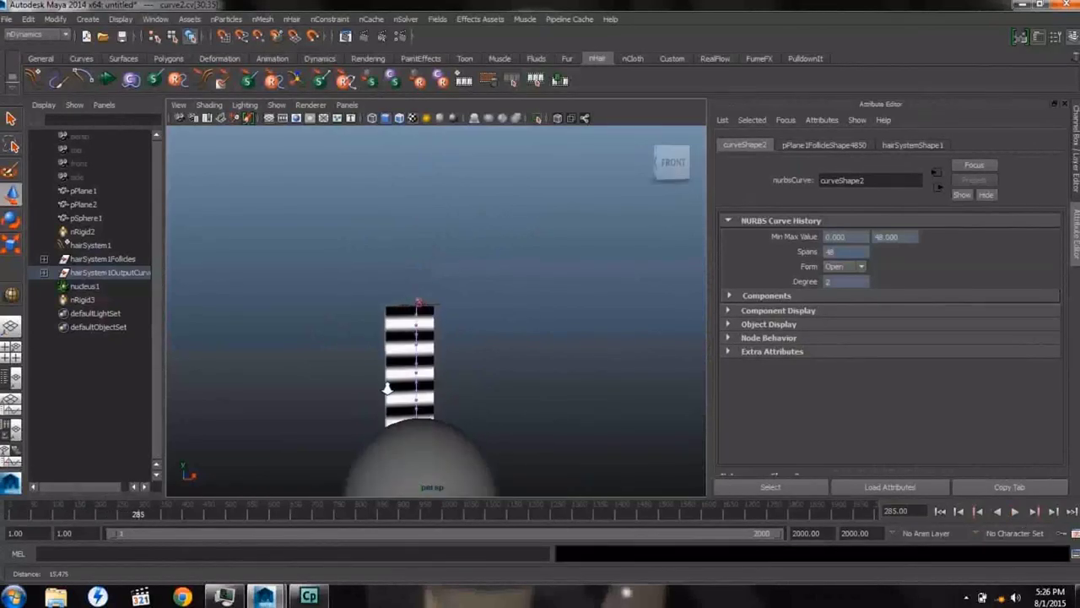
pyautogui.keyDown('alt'); pyautogui.moveTo(296, 357); pyautogui.dragTo(439, 303); pyautogui.keyUp('alt')
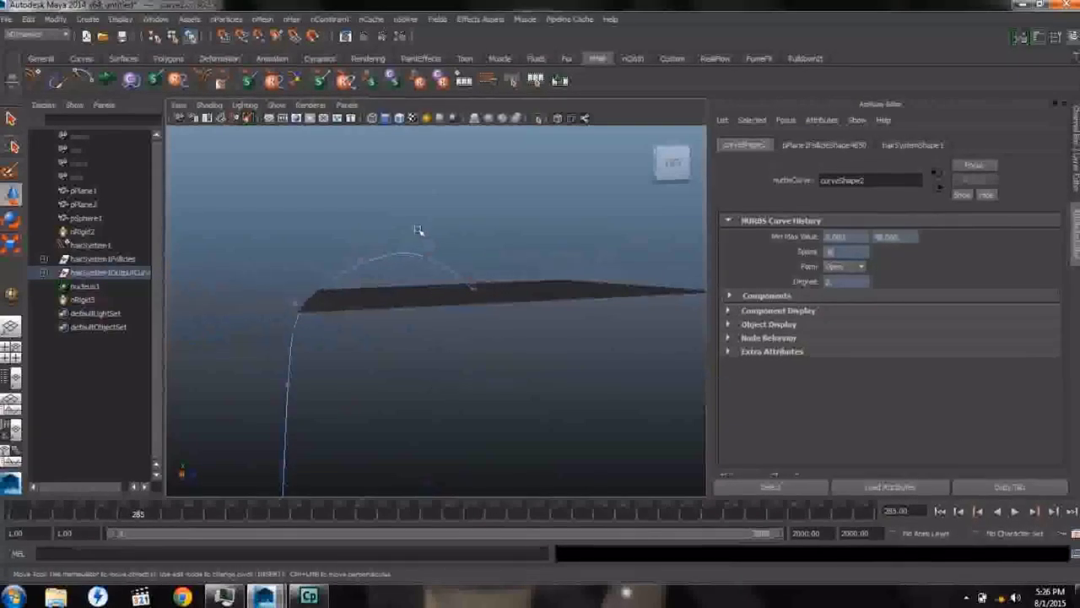
# Step: Select points on the hair curve and set hairSystemShape1 Sub Segments to 5
pyautogui.moveTo(417, 229); pyautogui.dragTo(451, 275)
pyautogui.moveTo(347, 244); pyautogui.dragTo(378, 282)
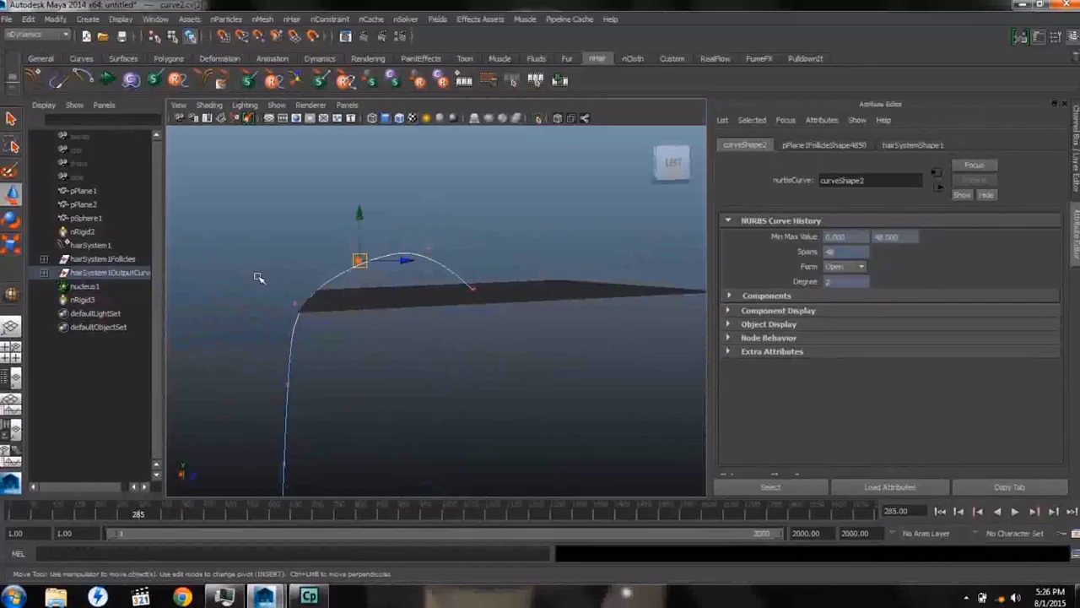
pyautogui.moveTo(316, 337); pyautogui.dragTo(307, 324)
pyautogui.moveTo(233, 227); pyautogui.dragTo(446, 330)
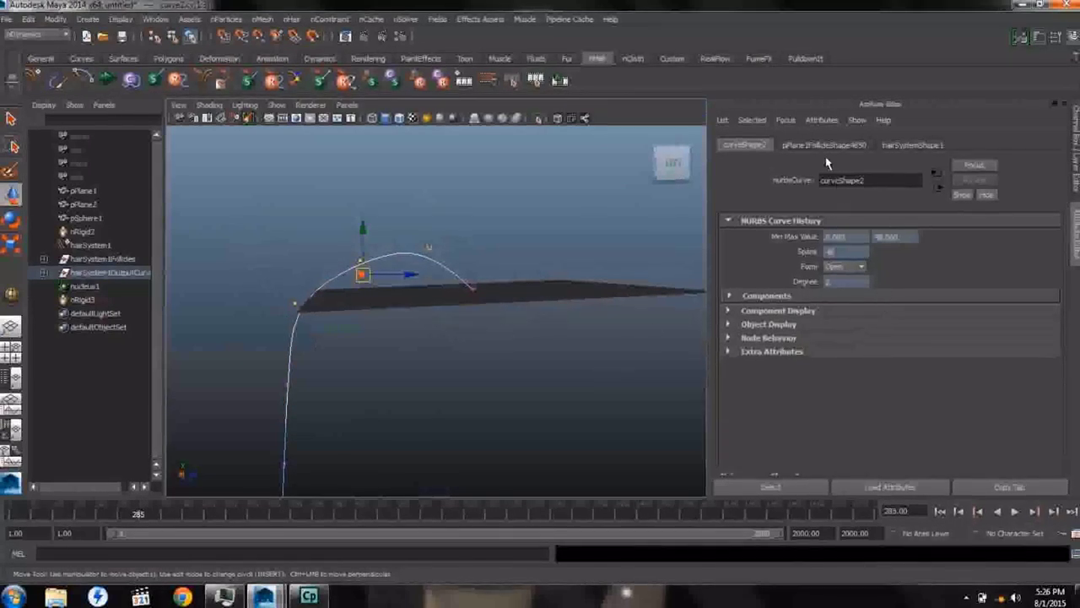
pyautogui.click(915, 145)
pyautogui.click(847, 310)
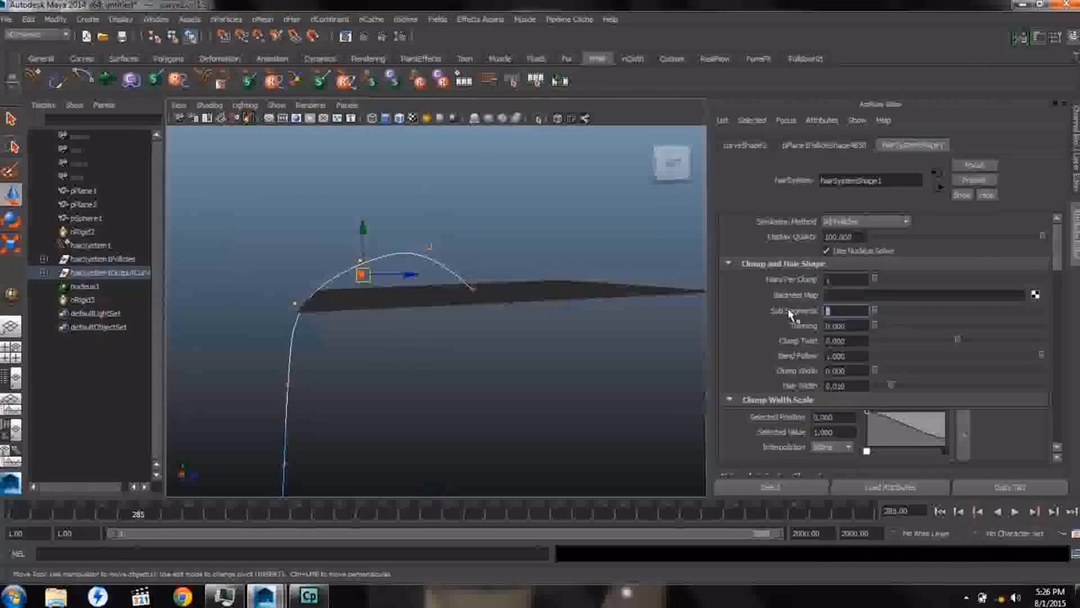
pyautogui.write('5')
pyautogui.press('Tab')
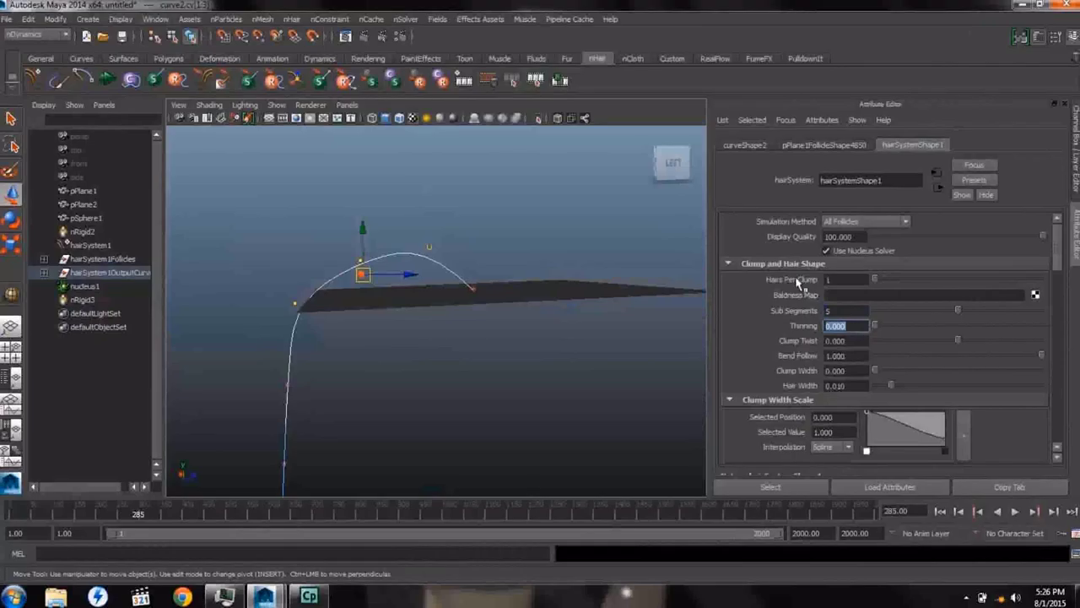
# Step: Replay the simulation to frames 712 and 353, rewinding to frame 1 each time
pyautogui.click(942, 511)
pyautogui.click(1015, 511)
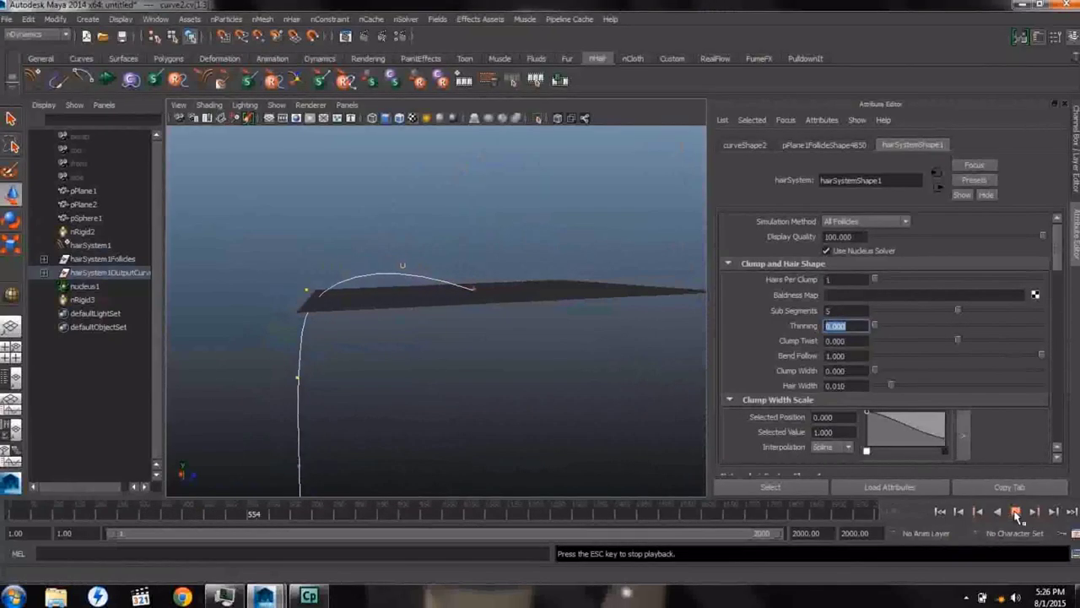
pyautogui.click(1015, 511)
pyautogui.press('w')
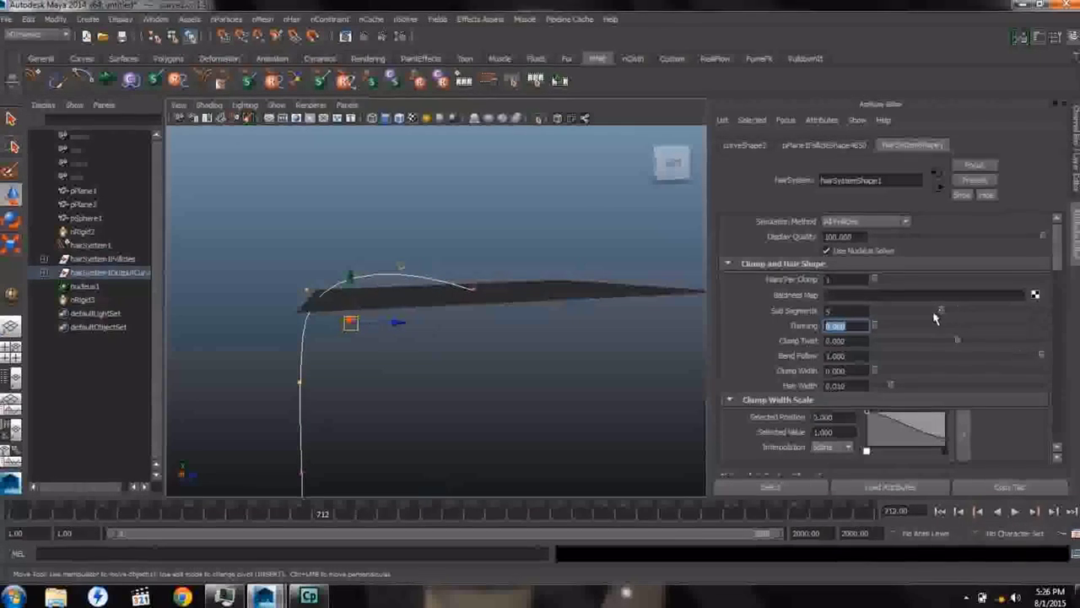
pyautogui.click(942, 511)
pyautogui.click(1014, 511)
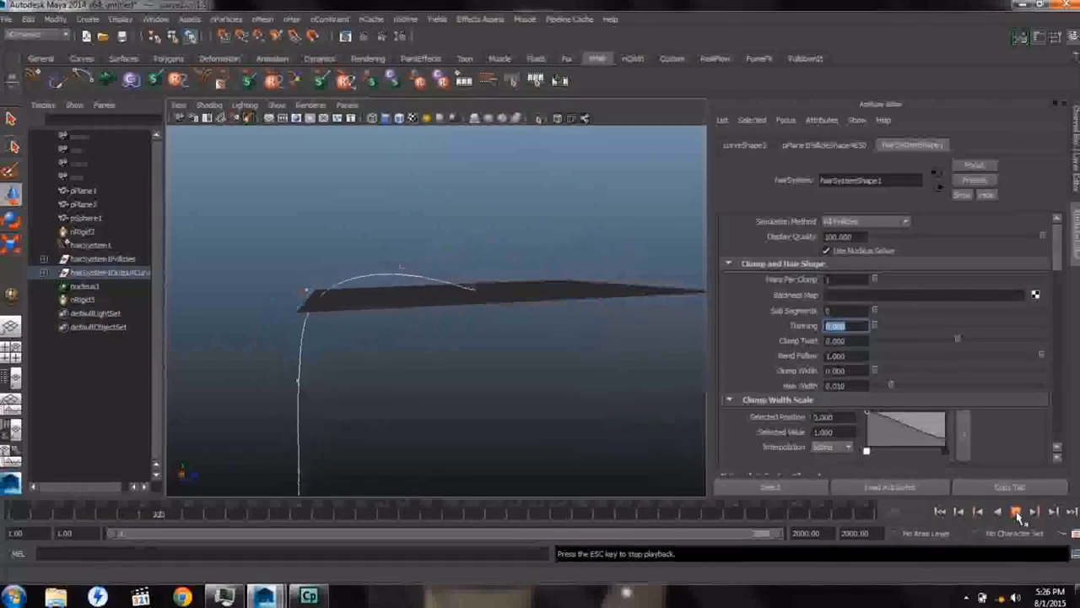
pyautogui.click(1016, 511)
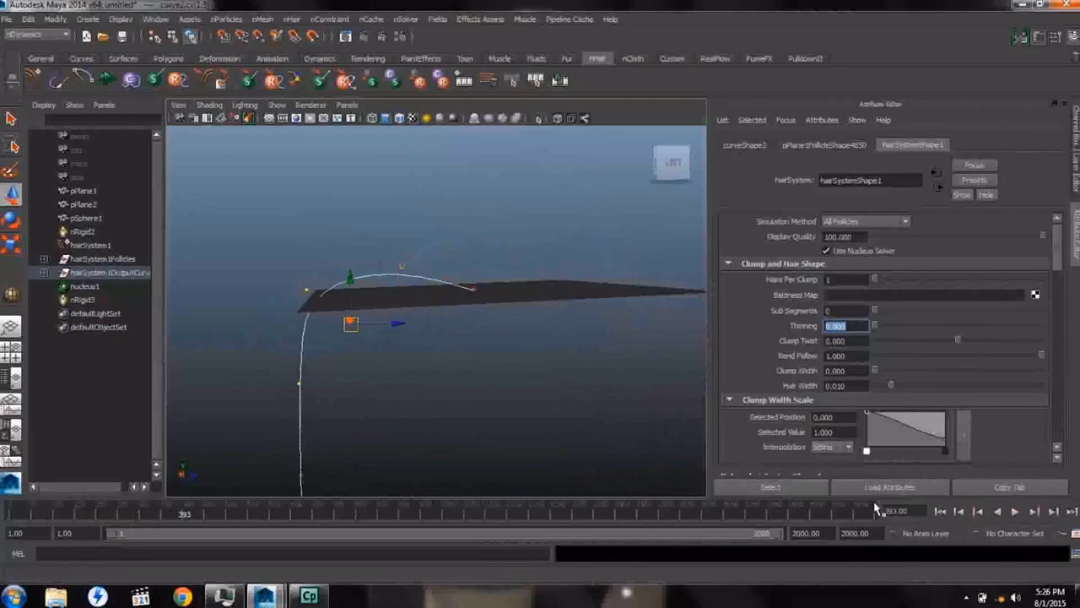
pyautogui.click(940, 511)
pyautogui.keyDown('alt'); pyautogui.moveTo(422, 357); pyautogui.dragTo(452, 332, button='right'); pyautogui.keyUp('alt')
pyautogui.keyDown('alt'); pyautogui.moveTo(452, 332); pyautogui.dragTo(314, 332); pyautogui.keyUp('alt')
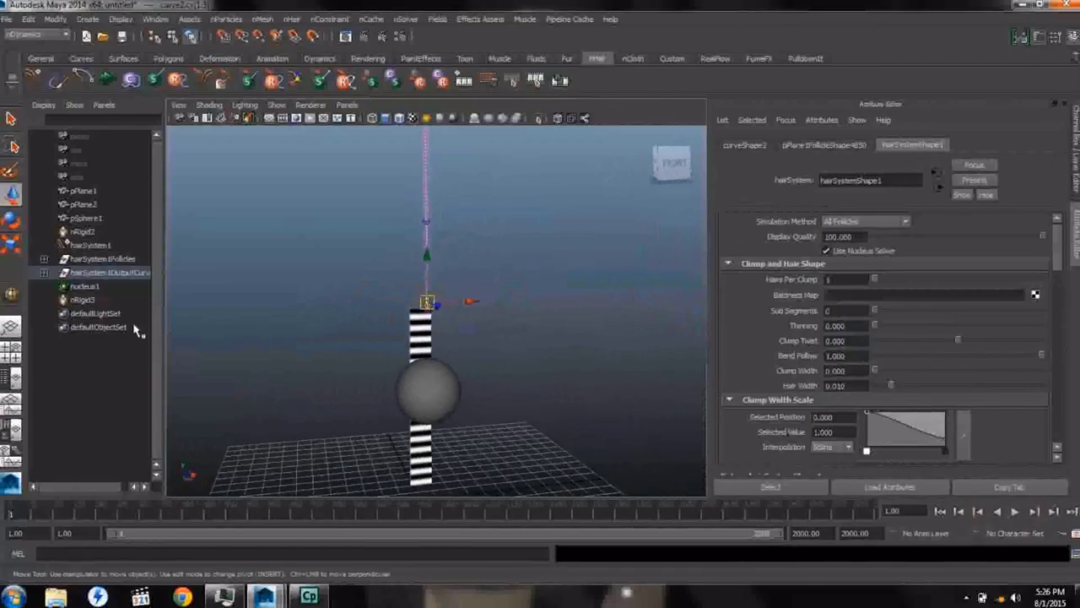
# Step: Delete hairSystem1 through nRigid3, the old hair system and its related nodes
pyautogui.click(82, 244)
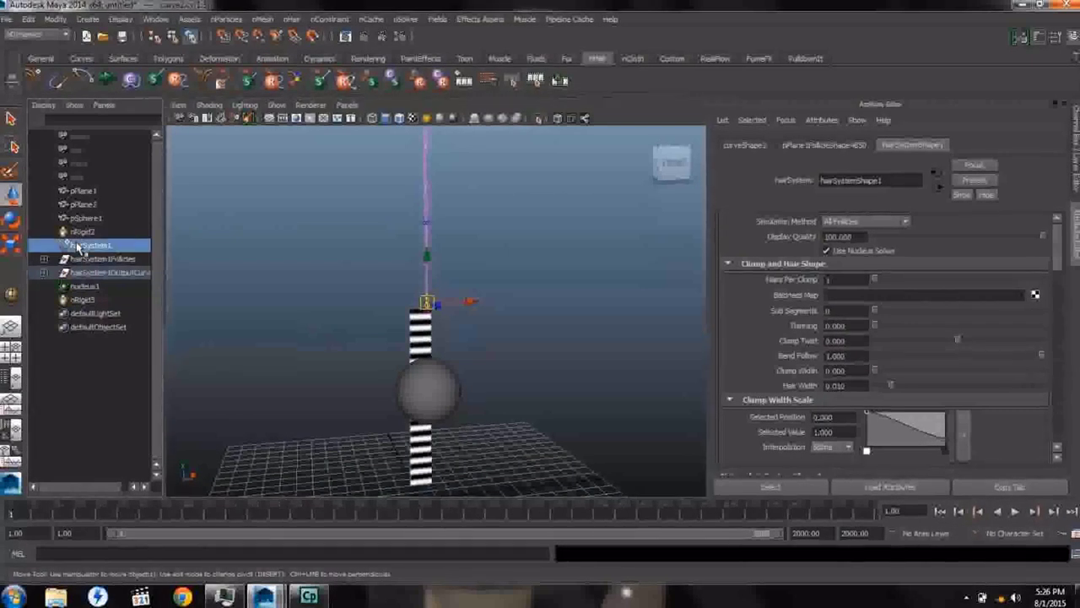
pyautogui.keyDown('shift'); pyautogui.click(82, 300); pyautogui.keyUp('shift')
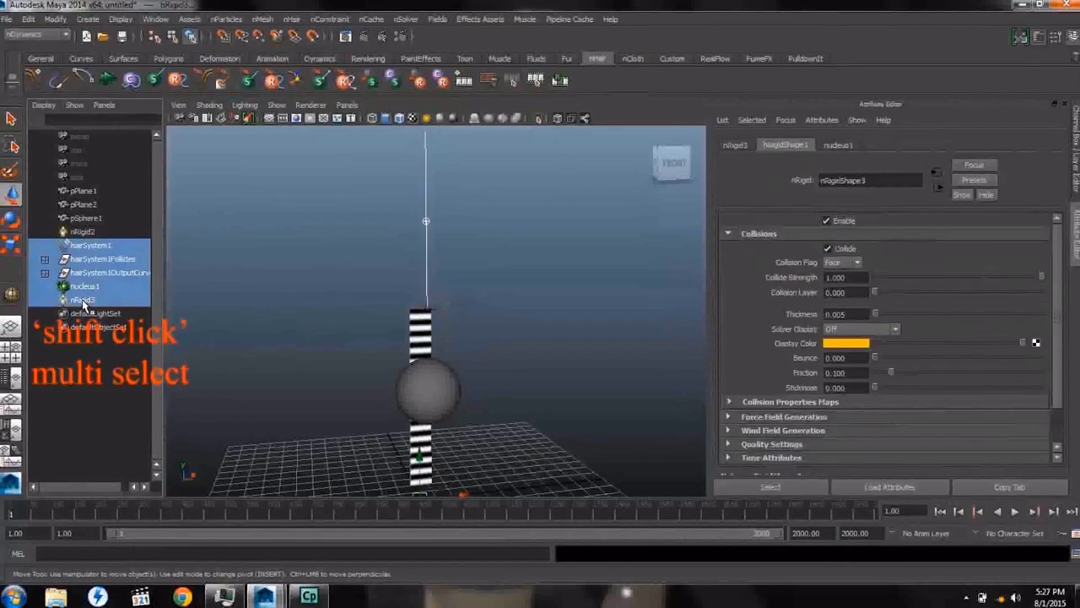
pyautogui.press('Delete')
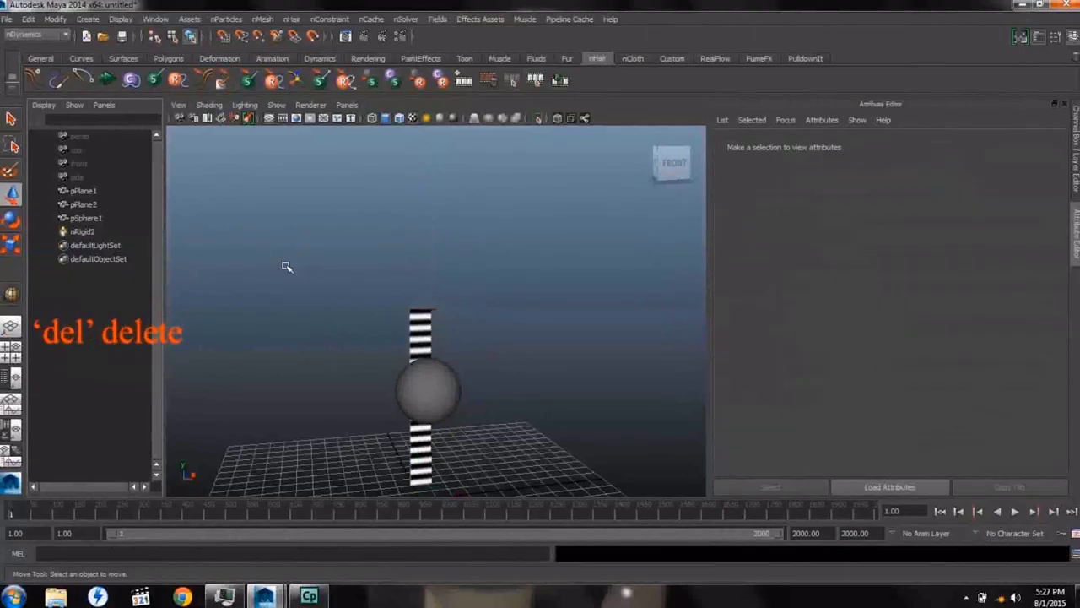
# Step: Select pPlane1 and bring up the nHair Create Hair options
pyautogui.click(83, 191)
pyautogui.rightClick(460, 285)
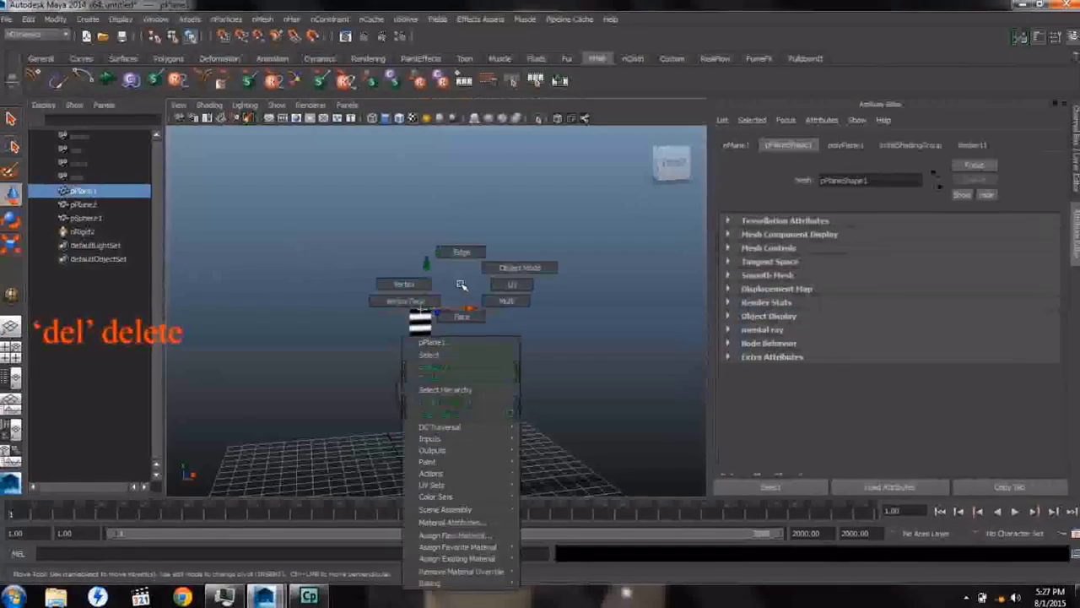
pyautogui.click(383, 270)
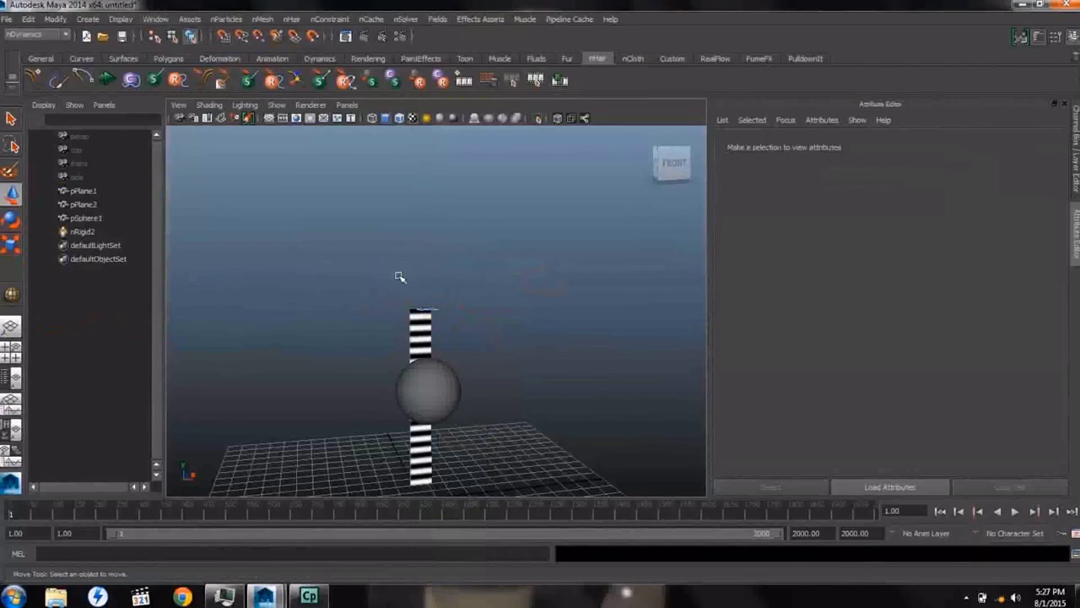
pyautogui.moveTo(474, 321); pyautogui.dragTo(477, 324)
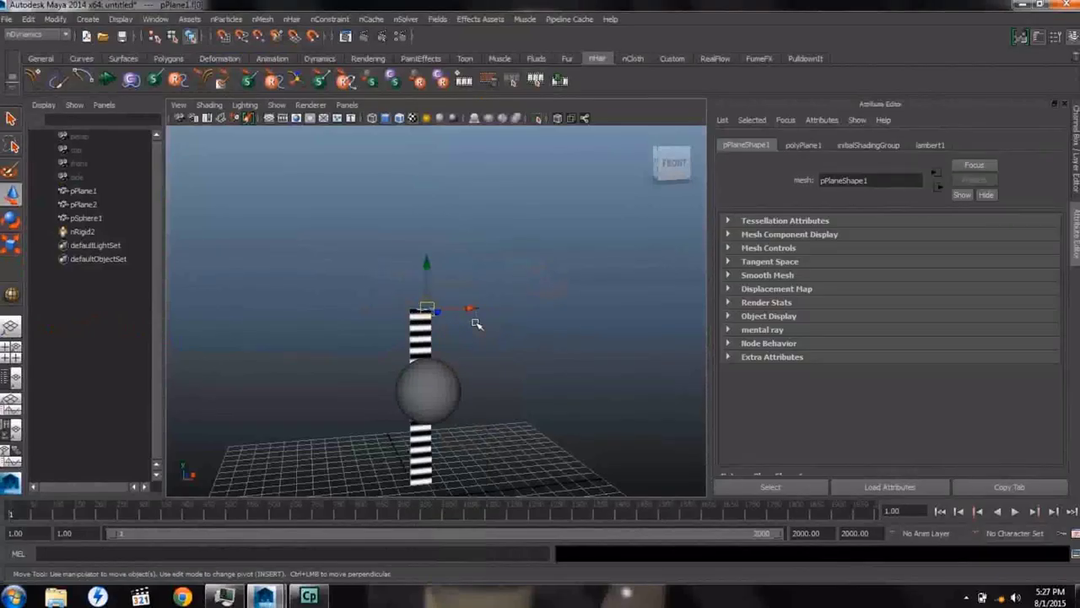
pyautogui.click(291, 18)
pyautogui.click(413, 40)
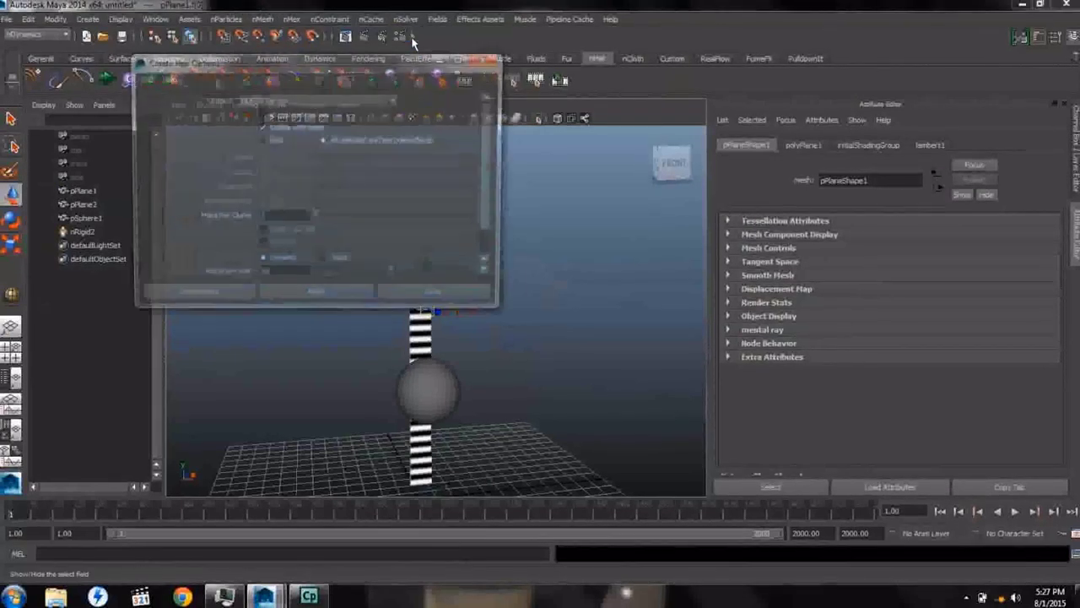
# Step: Set Create Hair to Grid with Paint Effects output and Passive fill 1, then create and reselect pPlane1
pyautogui.click(262, 140)
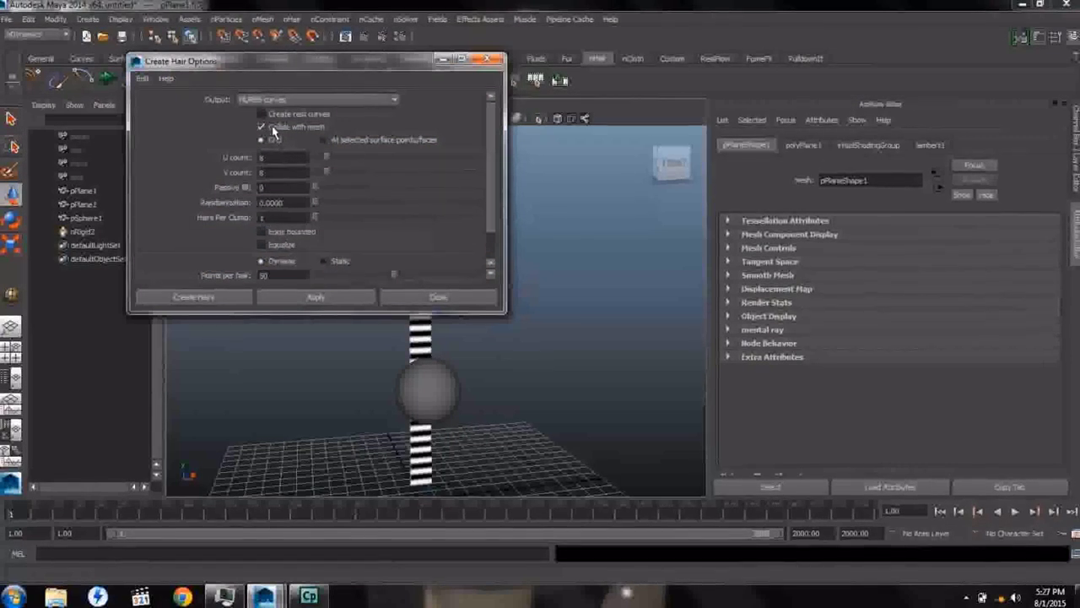
pyautogui.click(313, 100)
pyautogui.click(290, 111)
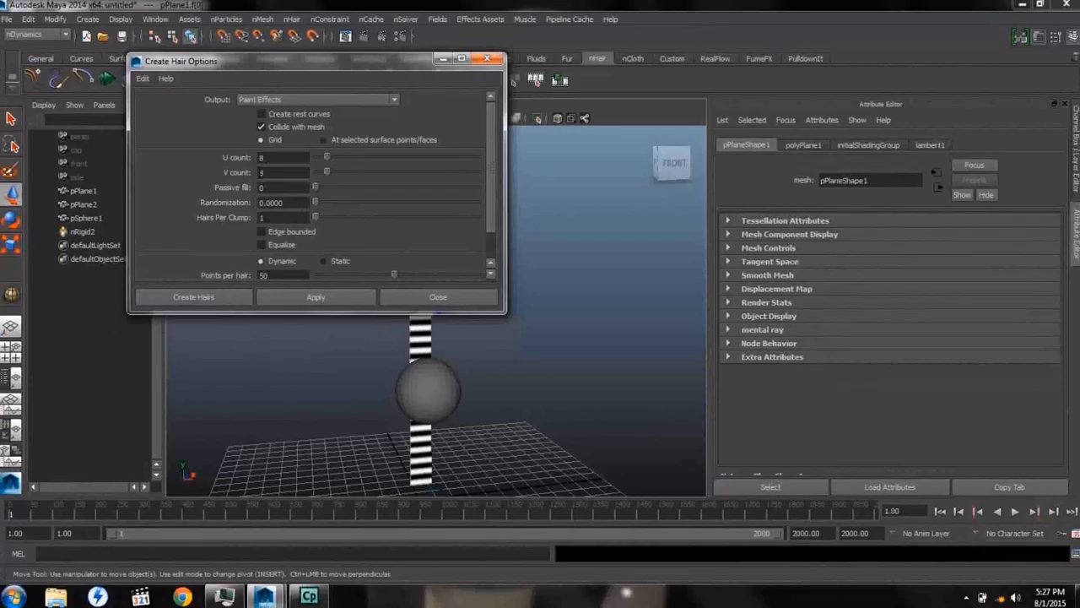
pyautogui.click(327, 187)
pyautogui.click(194, 298)
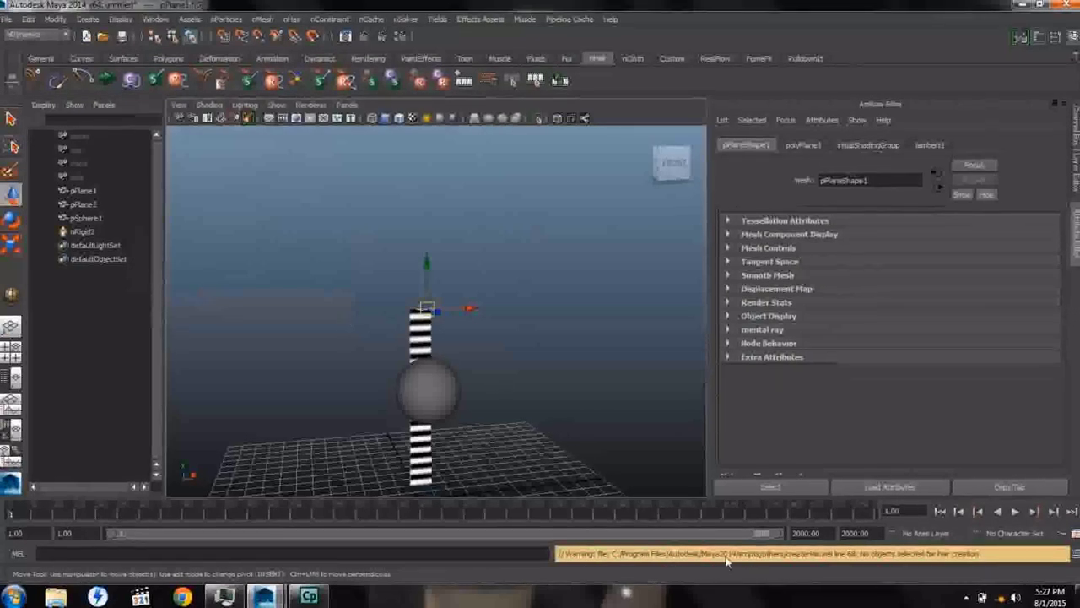
pyautogui.click(83, 191)
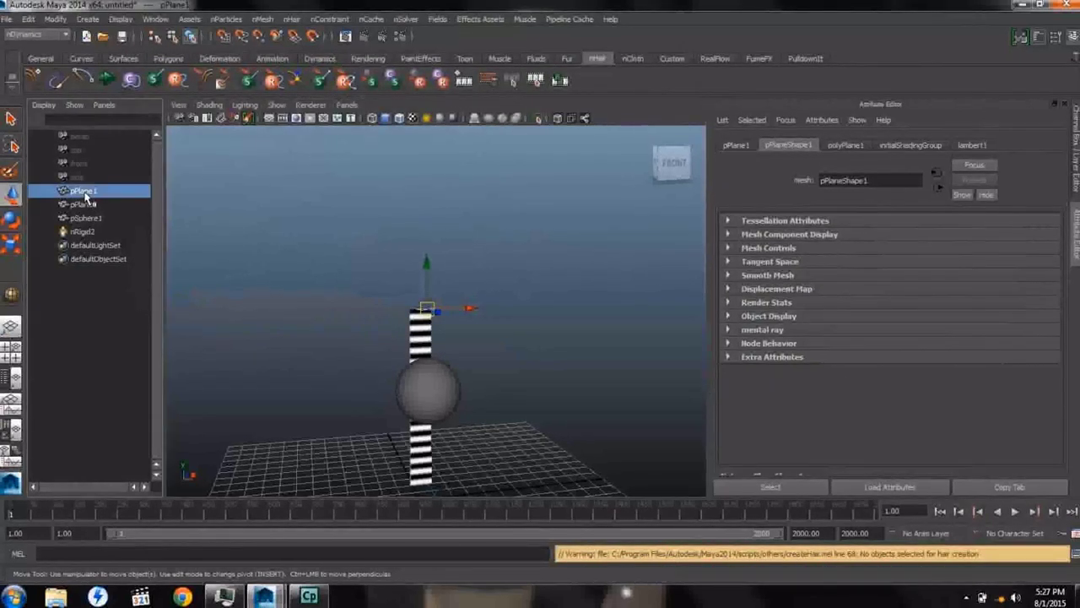
# Step: Create a grid of Paint Effects hair on pPlane1, then hide the plane with Ctrl+H
pyautogui.click(291, 19)
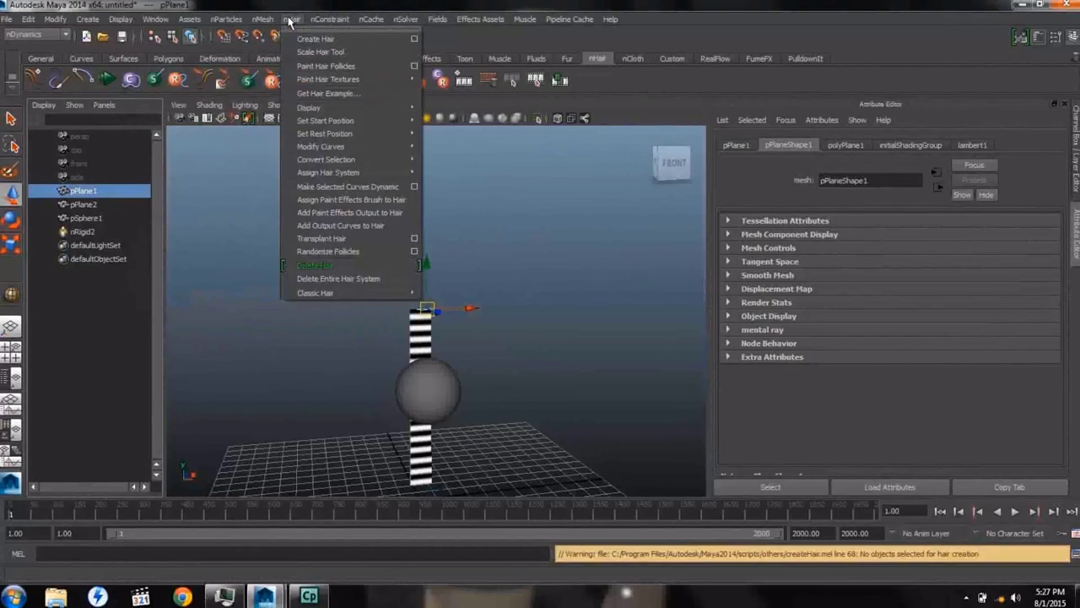
pyautogui.click(326, 40)
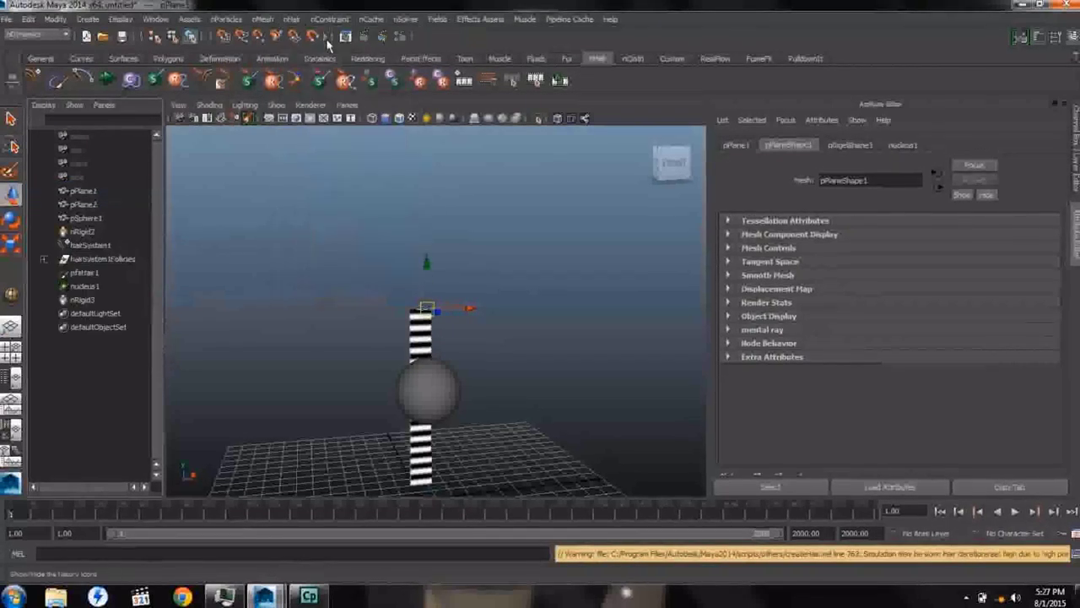
pyautogui.keyDown('alt'); pyautogui.moveTo(338, 277); pyautogui.dragTo(390, 310, button='right'); pyautogui.keyUp('alt')
pyautogui.keyDown('alt'); pyautogui.moveTo(389, 310); pyautogui.dragTo(447, 406); pyautogui.keyUp('alt')
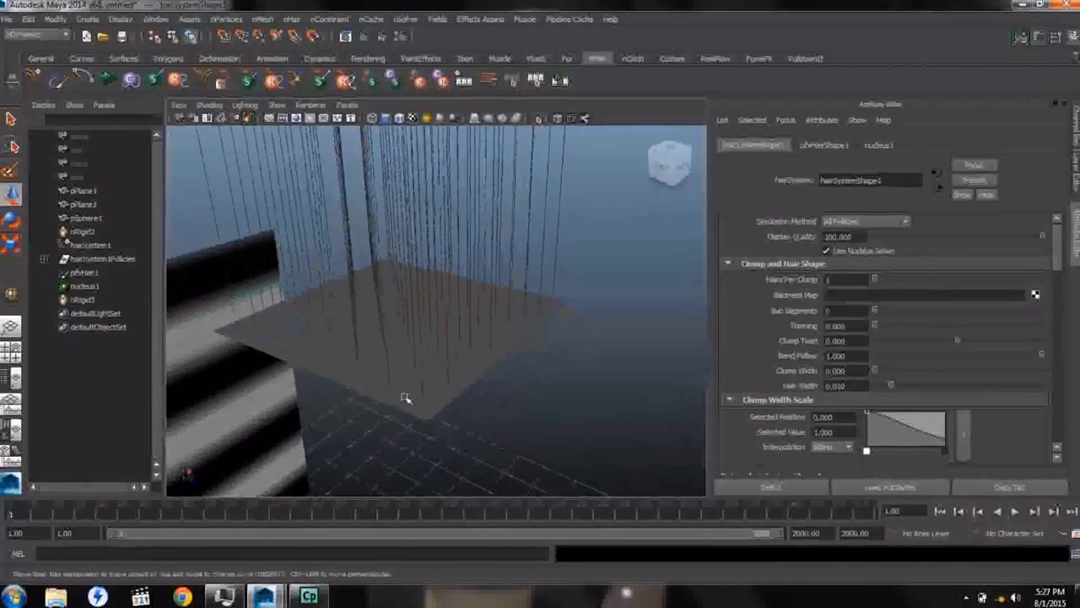
pyautogui.click(405, 397)
pyautogui.hotkey('ctrl', 'h')
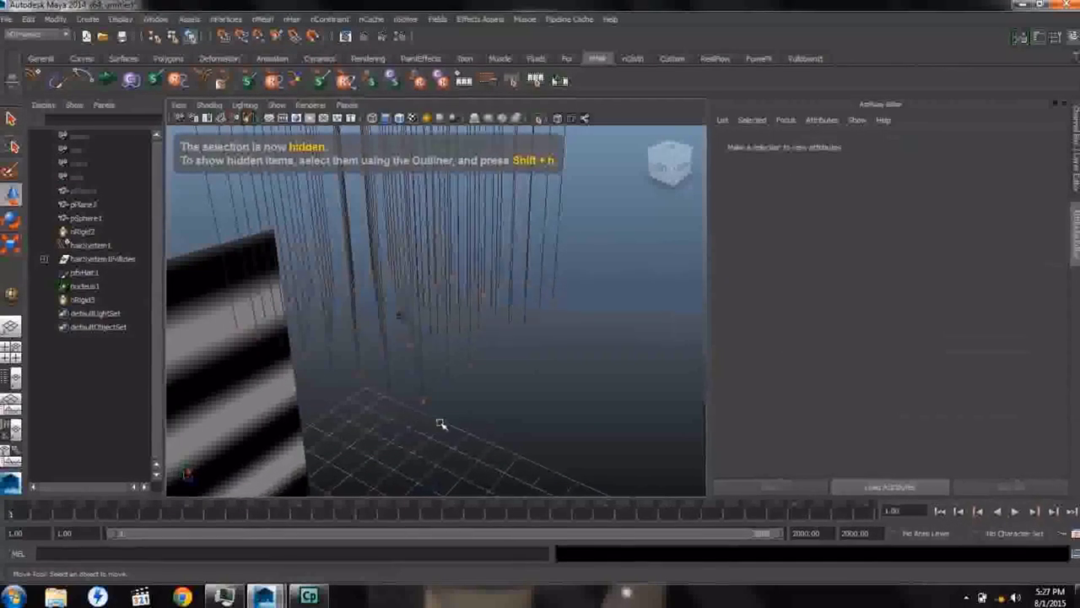
# Step: Select pfxHair1, unhide everything with Shift+H, and view the hair from a side angle
pyautogui.moveTo(458, 428); pyautogui.dragTo(322, 322)
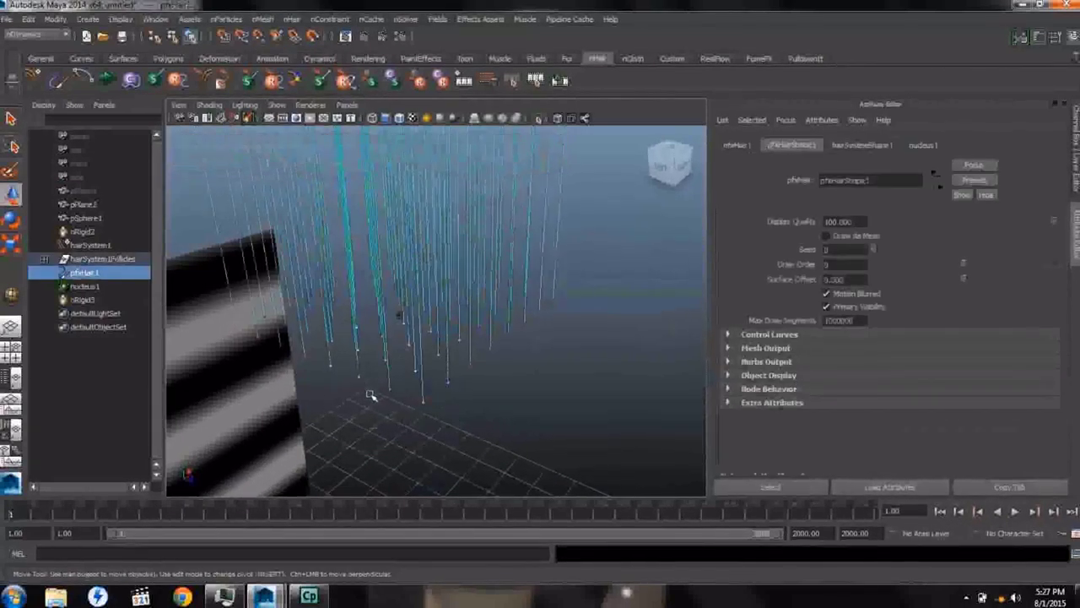
pyautogui.keyDown('alt'); pyautogui.moveTo(413, 399); pyautogui.dragTo(458, 349, button='right'); pyautogui.keyUp('alt')
pyautogui.keyDown('alt'); pyautogui.moveTo(458, 349); pyautogui.dragTo(351, 343); pyautogui.keyUp('alt')
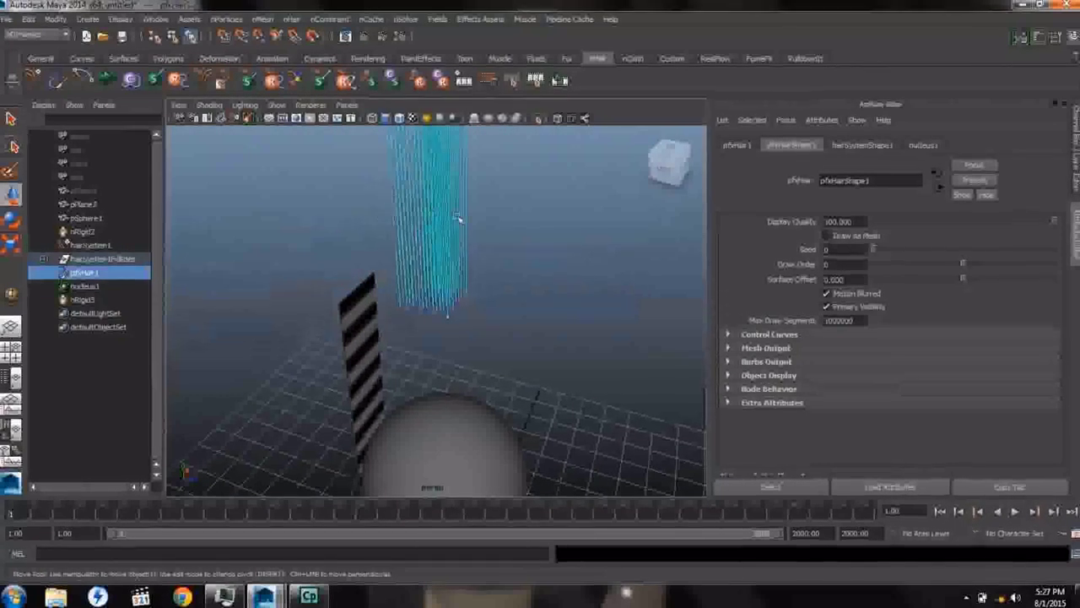
pyautogui.hotkey('ctrl', 'h')
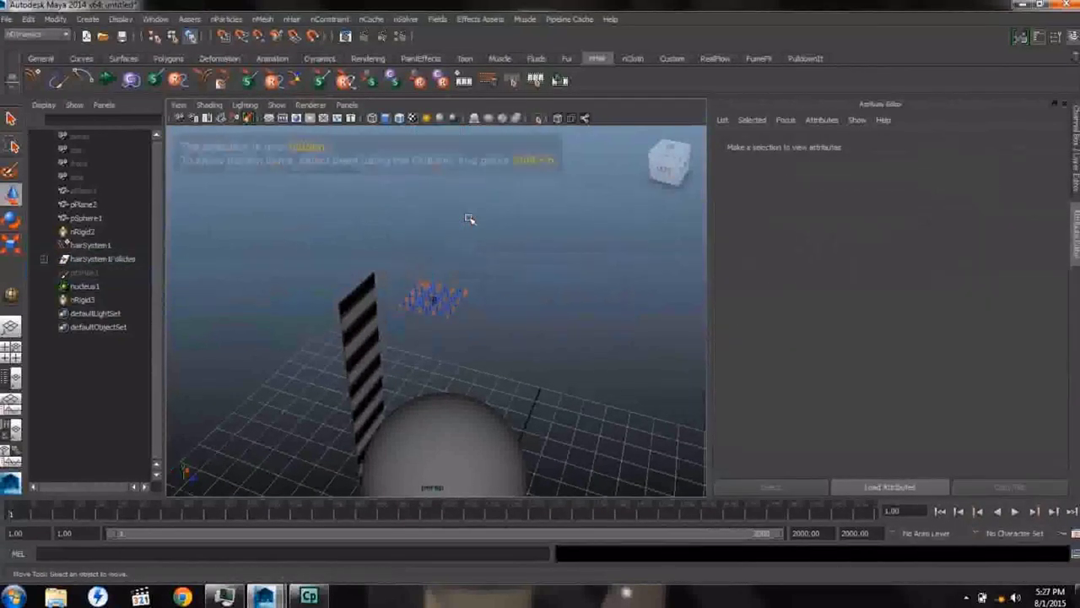
pyautogui.click(447, 317)
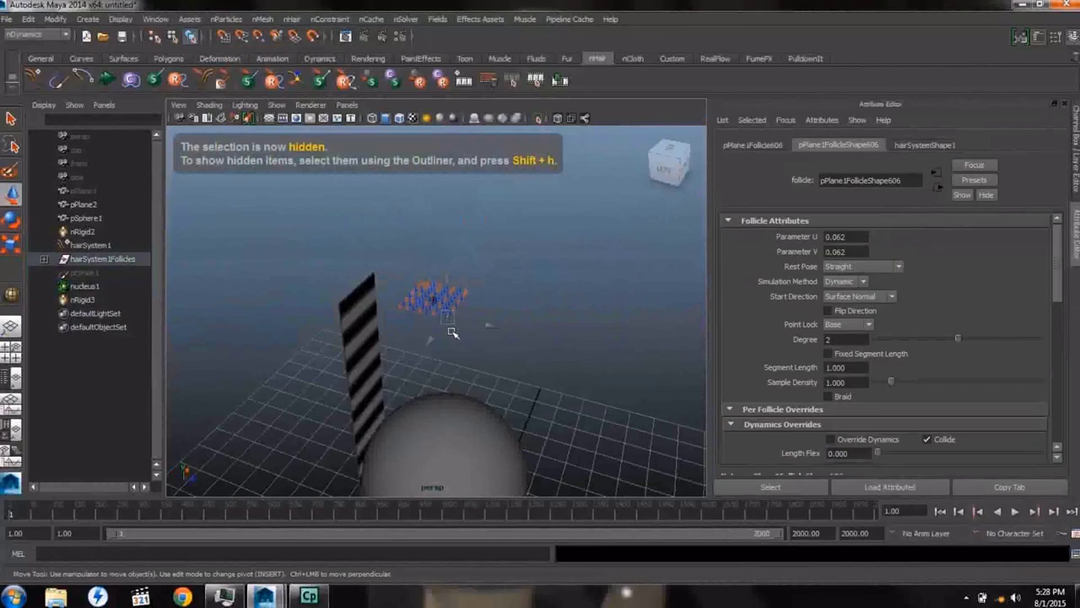
pyautogui.click(454, 334)
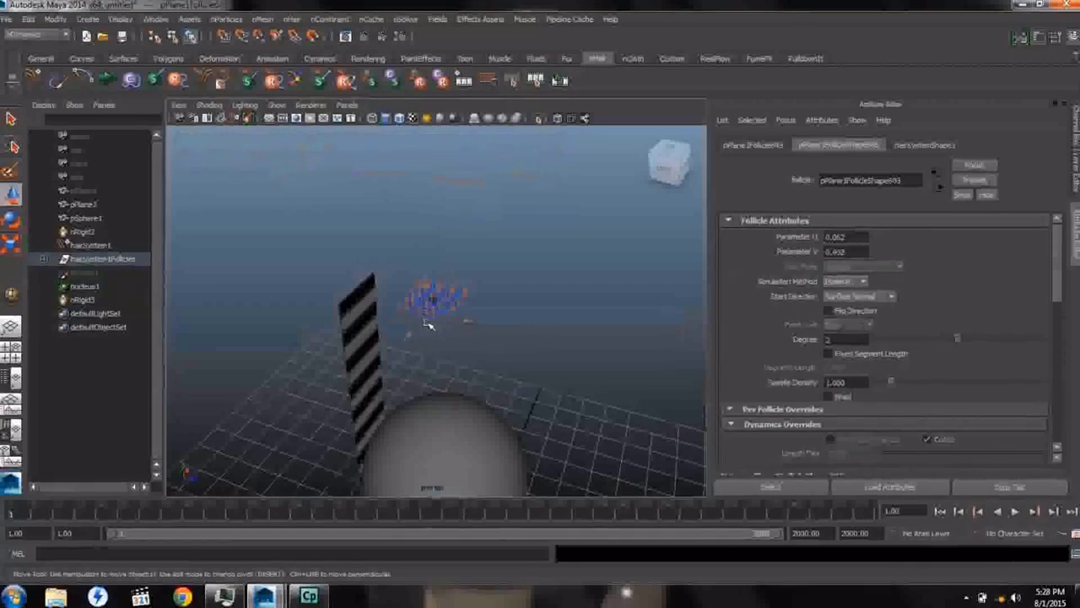
pyautogui.click(484, 324)
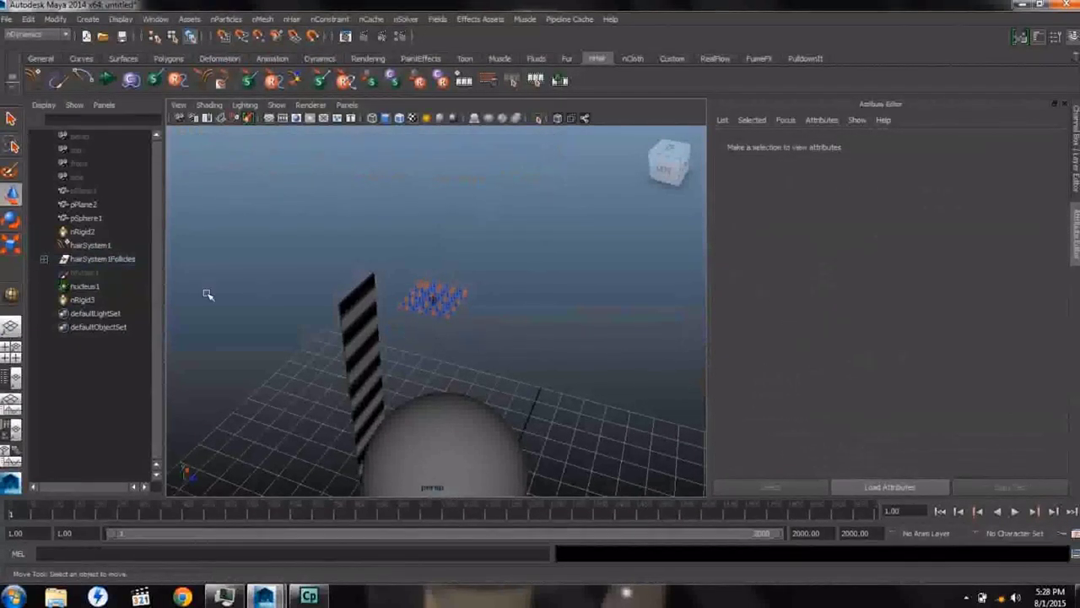
pyautogui.click(84, 272)
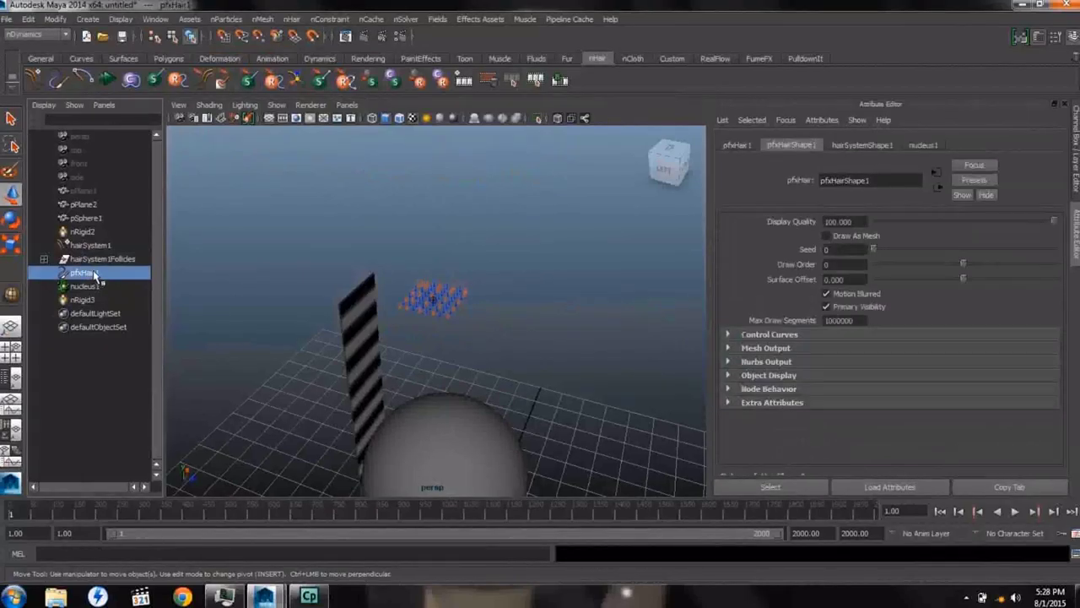
pyautogui.hotkey('shift', 'h')
pyautogui.moveTo(356, 333)
pyautogui.keyDown('alt'); pyautogui.mouseDown()
pyautogui.moveTo(427, 357)
pyautogui.moveTo(439, 451)
pyautogui.moveTo(362, 306)
pyautogui.moveTo(361, 316)
pyautogui.mouseUp(); pyautogui.keyUp('alt')
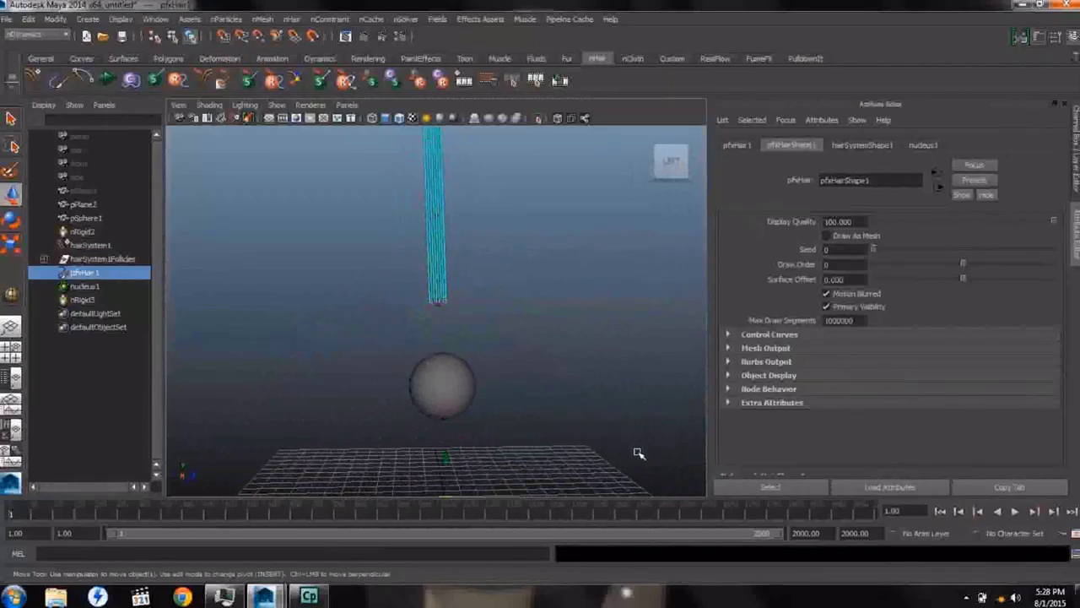
# Step: Simulate the hair falling, moving pSphere1 right during Interactive Playback, then select hairSystem1
pyautogui.click(1015, 510)
pyautogui.click(462, 398)
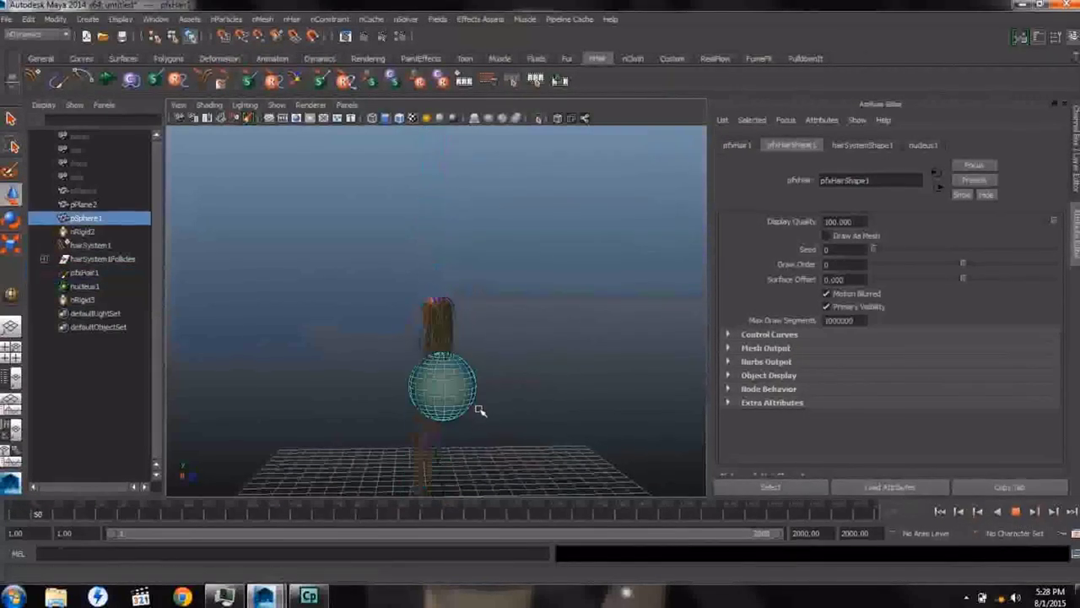
pyautogui.click(1015, 511)
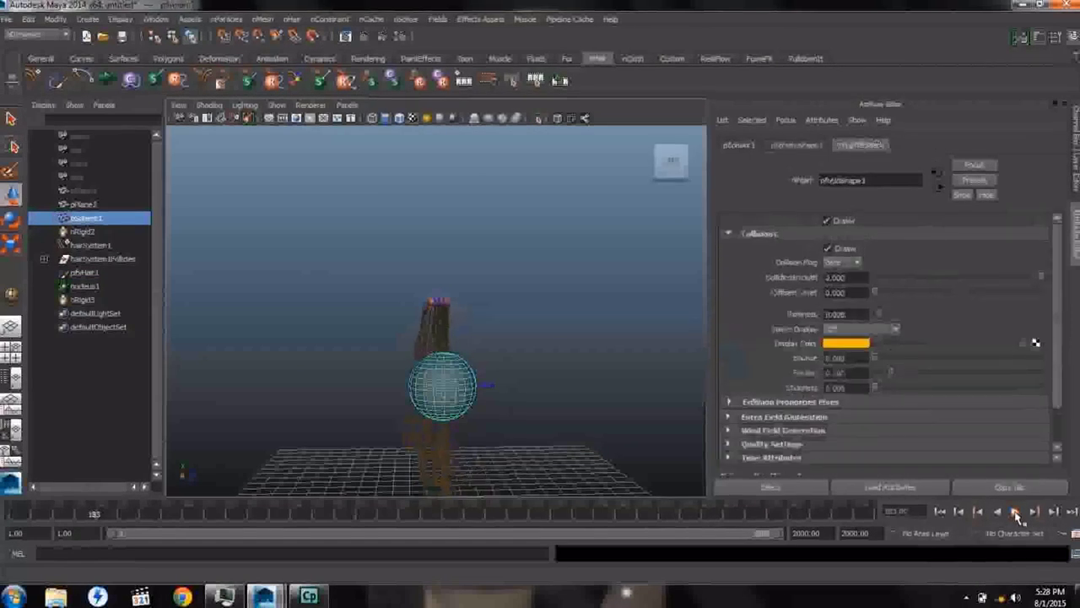
pyautogui.click(107, 81)
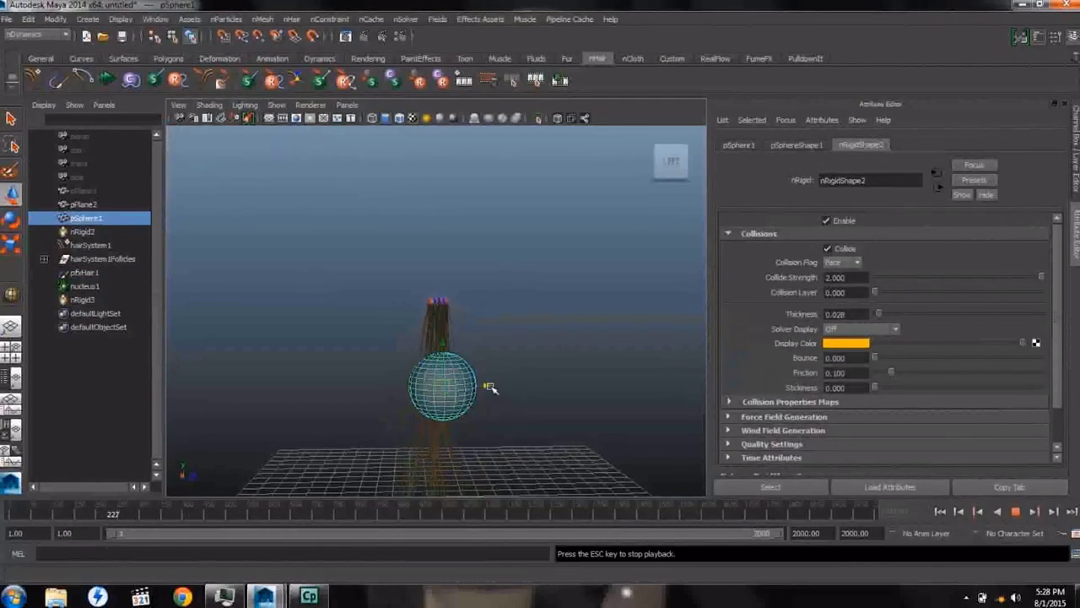
pyautogui.moveTo(487, 386); pyautogui.dragTo(542, 386)
pyautogui.click(1015, 511)
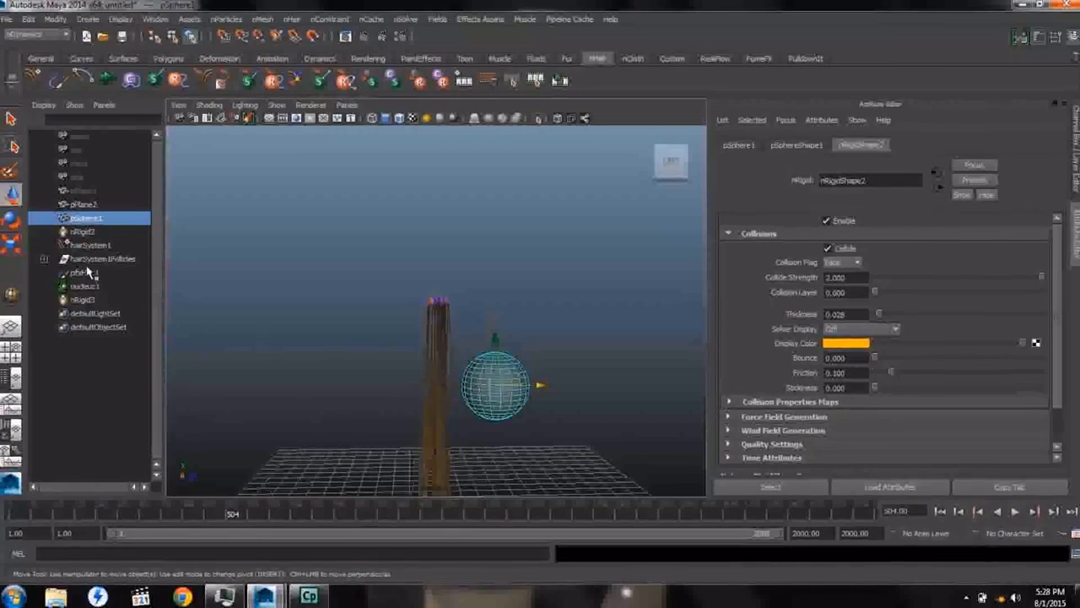
pyautogui.click(127, 246)
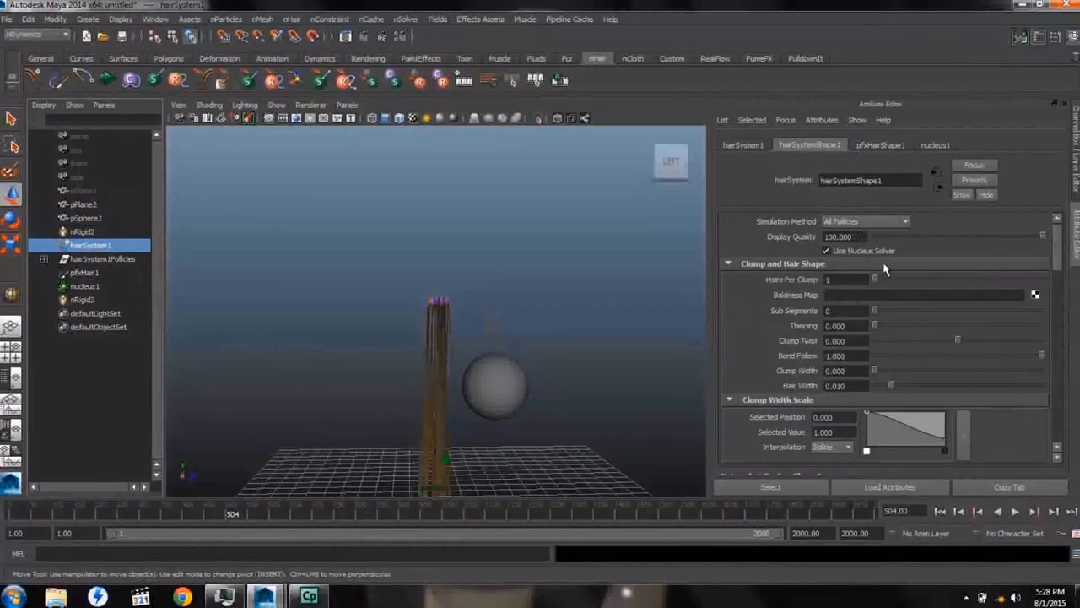
# Step: Show the hair system's Collisions settings and delete the sphere's old nRigid2 collider
pyautogui.click(730, 264)
pyautogui.click(729, 291)
pyautogui.click(727, 278)
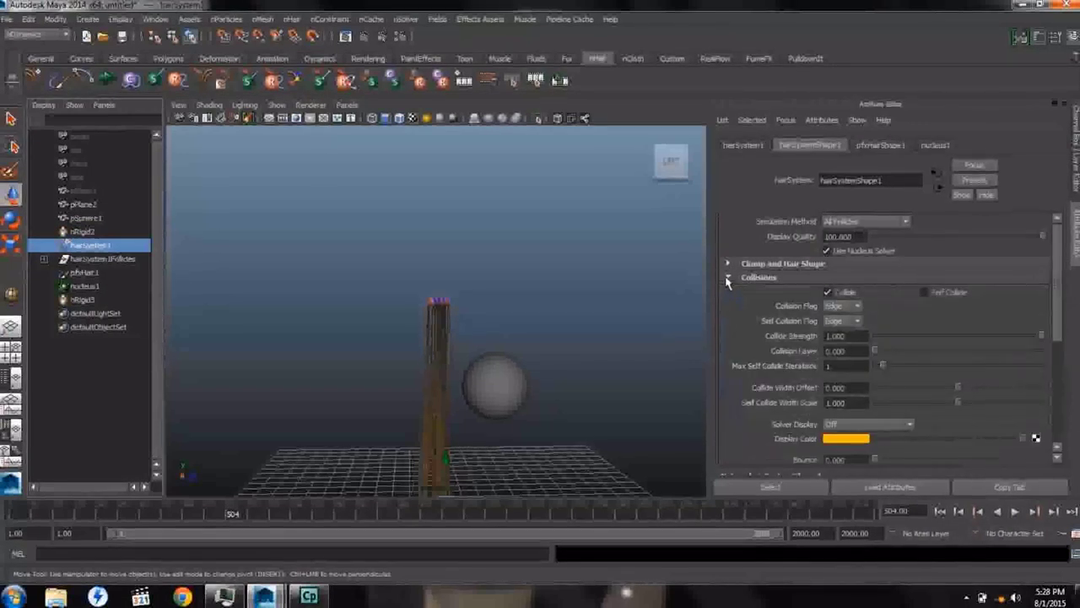
pyautogui.click(495, 382)
pyautogui.click(83, 231)
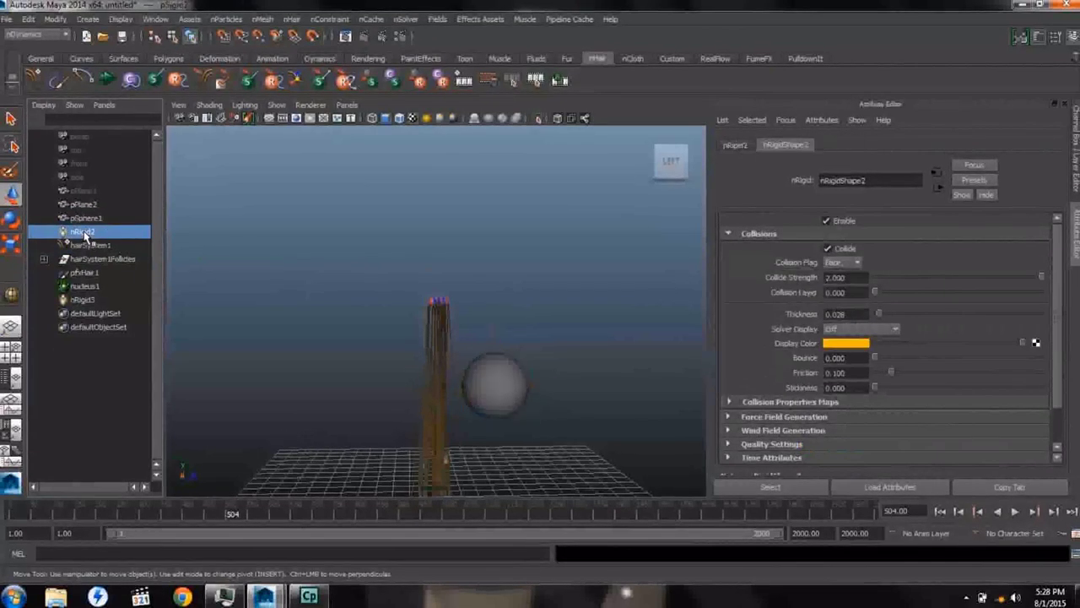
pyautogui.press('Delete')
# Step: Make pSphere1 a new nMesh passive collider
pyautogui.click(494, 386)
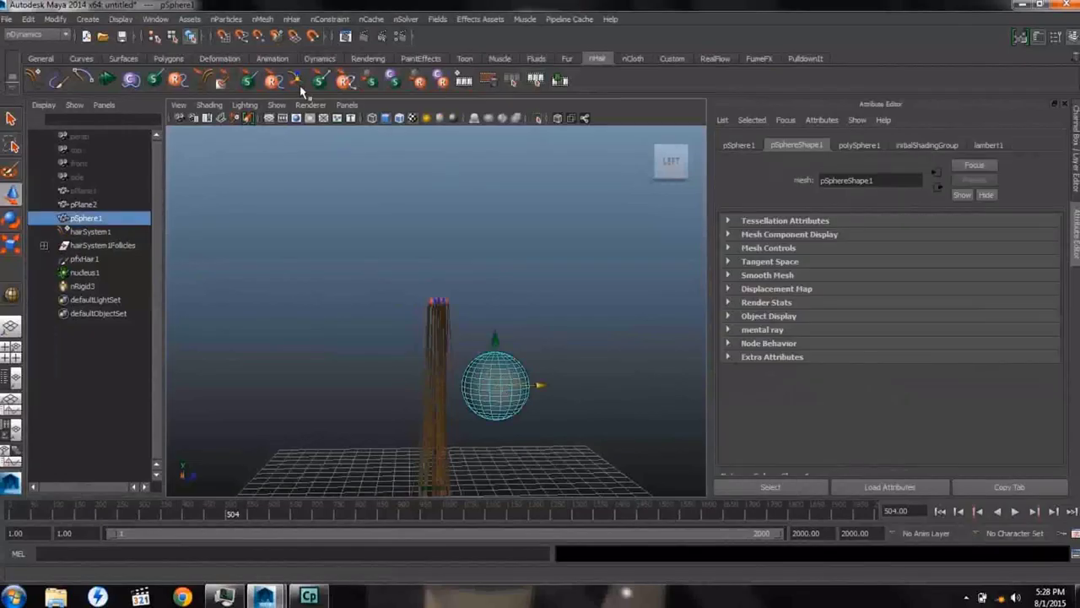
pyautogui.click(264, 19)
pyautogui.click(284, 38)
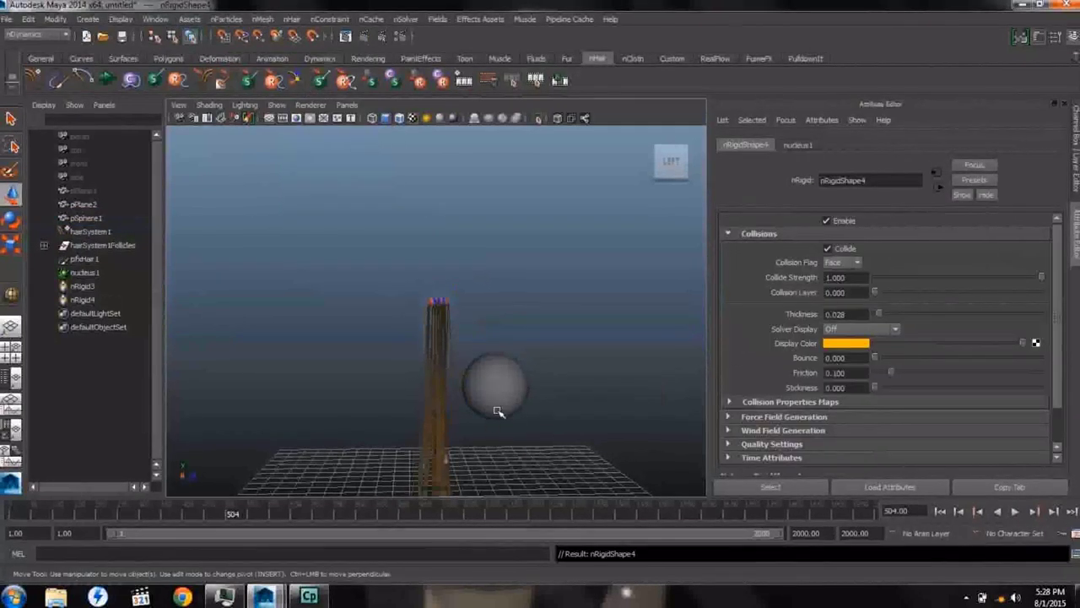
# Step: Rewind to frame 1 and move the sphere left beneath the hair column
pyautogui.click(939, 511)
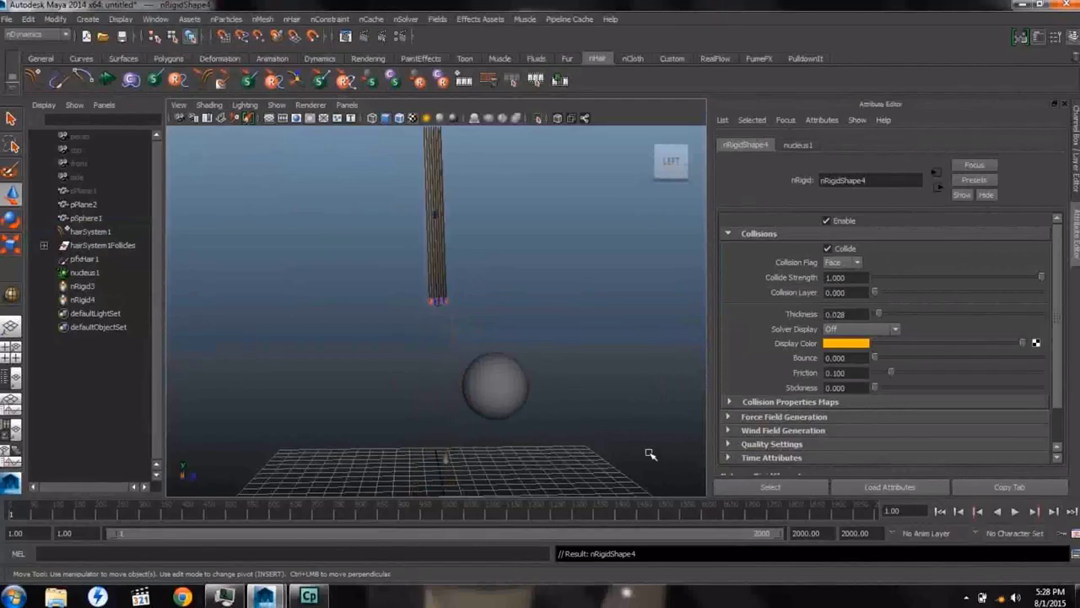
pyautogui.click(491, 391)
pyautogui.keyDown('alt'); pyautogui.moveTo(530, 429); pyautogui.dragTo(433, 415); pyautogui.keyUp('alt')
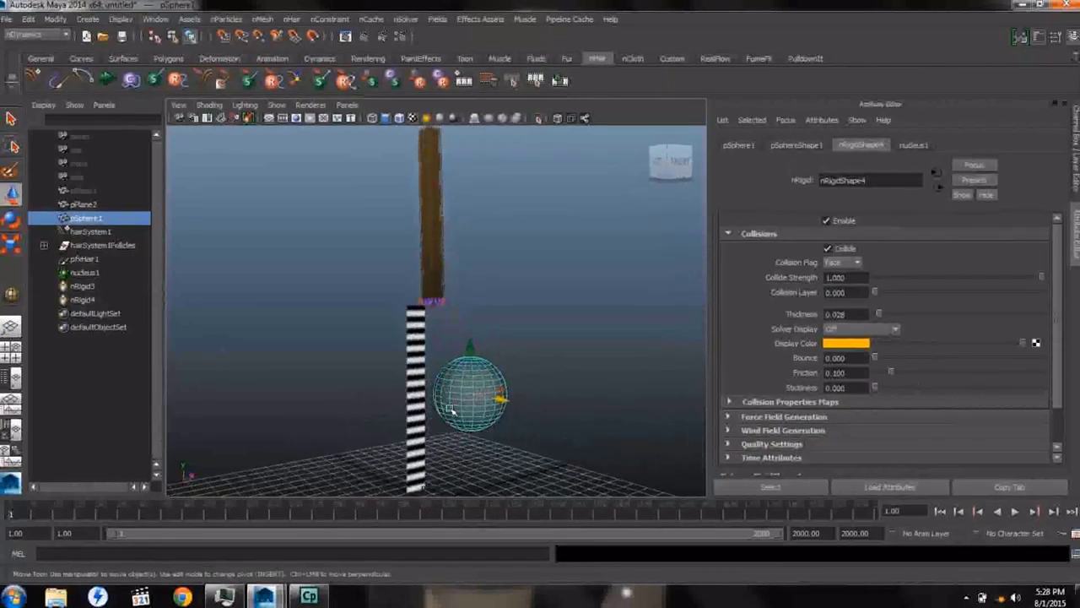
pyautogui.moveTo(501, 400); pyautogui.dragTo(474, 394)
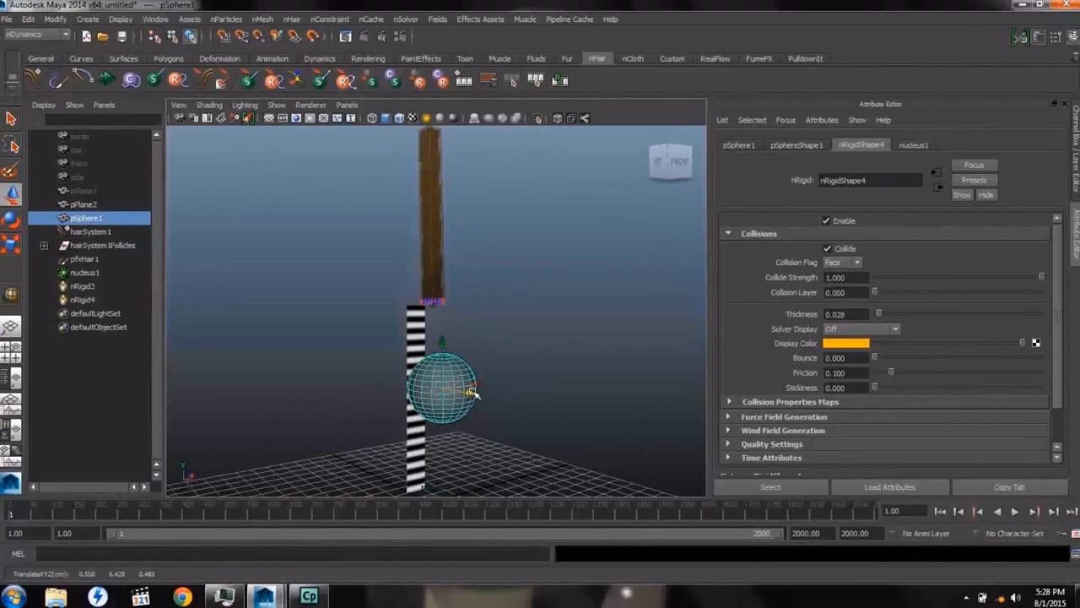
pyautogui.click(90, 231)
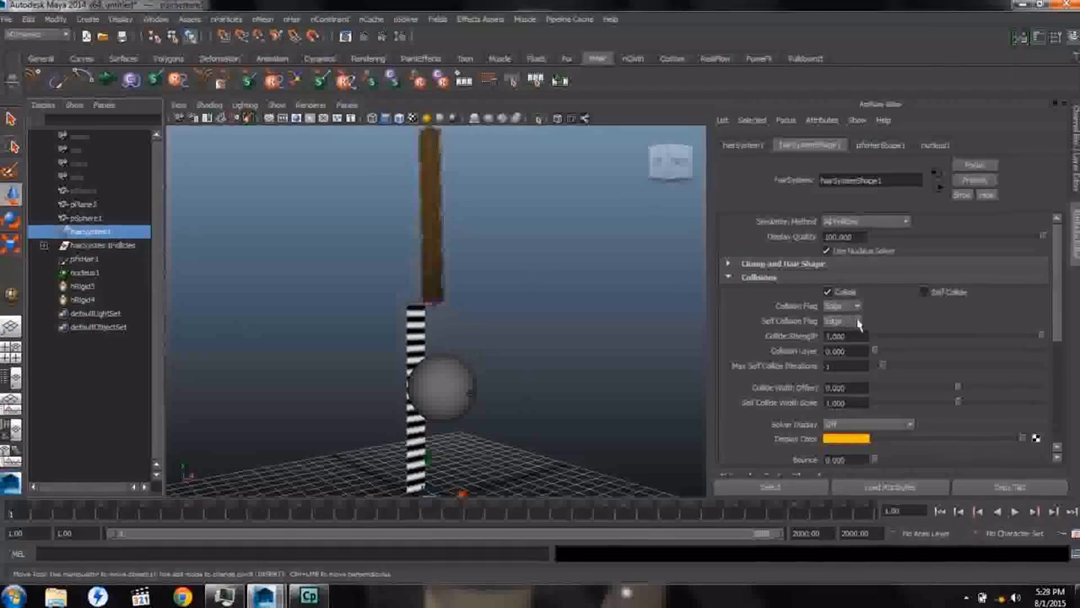
# Step: In hairSystemShape1's Clump and Hair Shape section, set Hairs Per Clump 18 and Clump Width 1.0
pyautogui.click(729, 277)
pyautogui.click(729, 264)
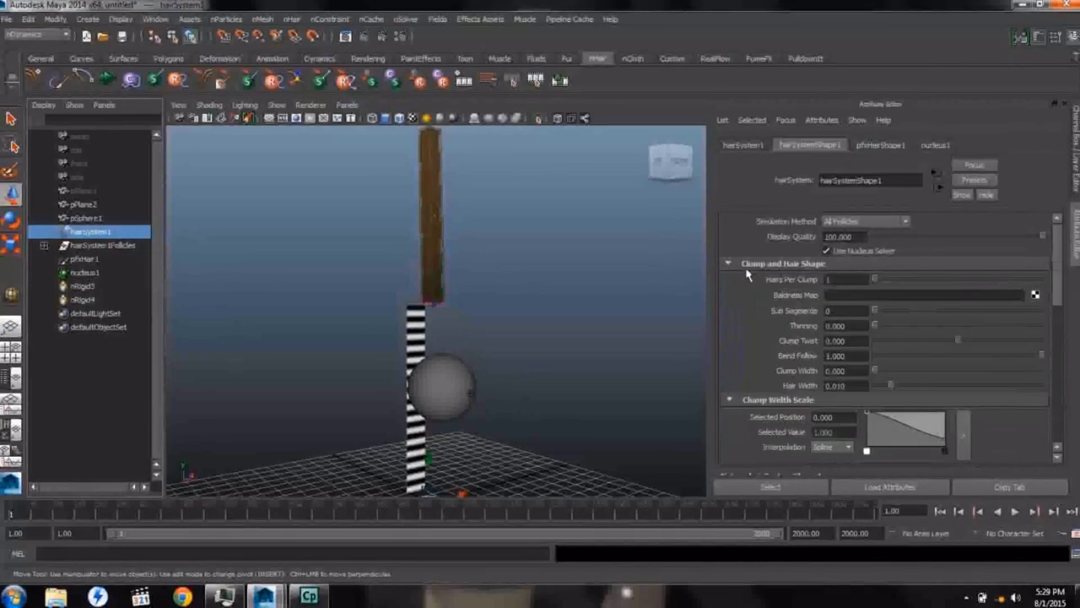
pyautogui.click(957, 326)
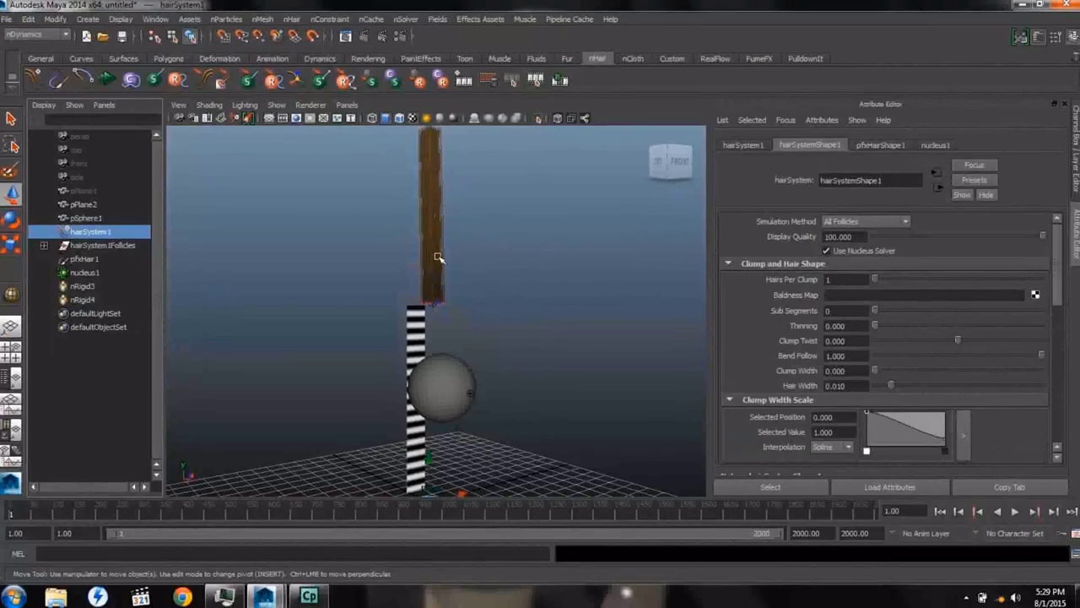
pyautogui.moveTo(880, 281); pyautogui.dragTo(927, 287)
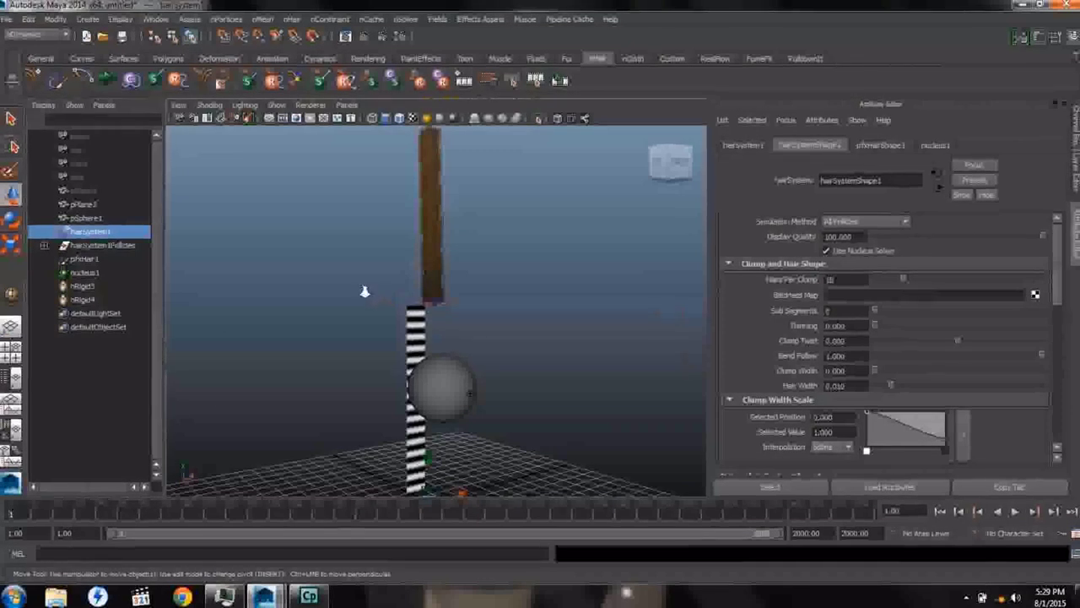
pyautogui.scroll(8, 364, 289)
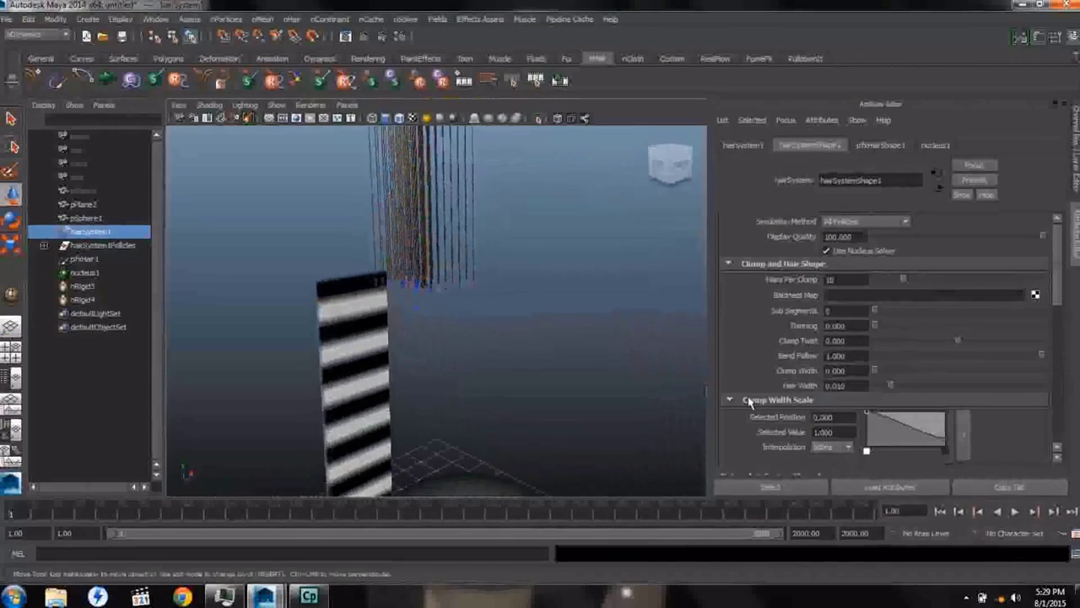
pyautogui.moveTo(877, 374); pyautogui.dragTo(1065, 385)
pyautogui.keyDown('alt'); pyautogui.moveTo(439, 364); pyautogui.dragTo(405, 321); pyautogui.keyUp('alt')
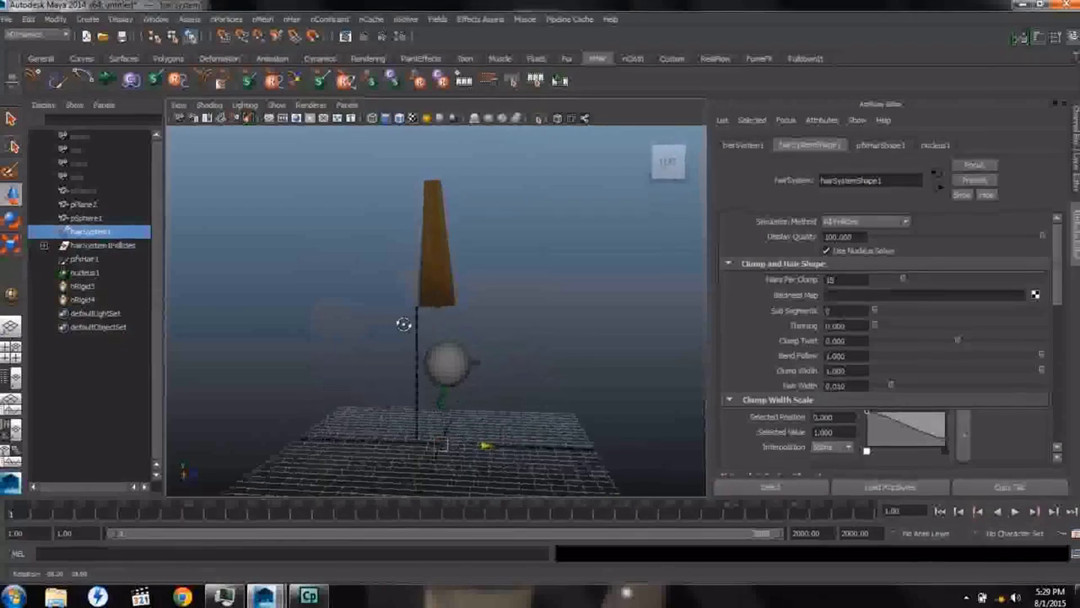
# Step: Play the clumped hair draping onto the sphere to frame 154, then replay from frame 1
pyautogui.click(1015, 512)
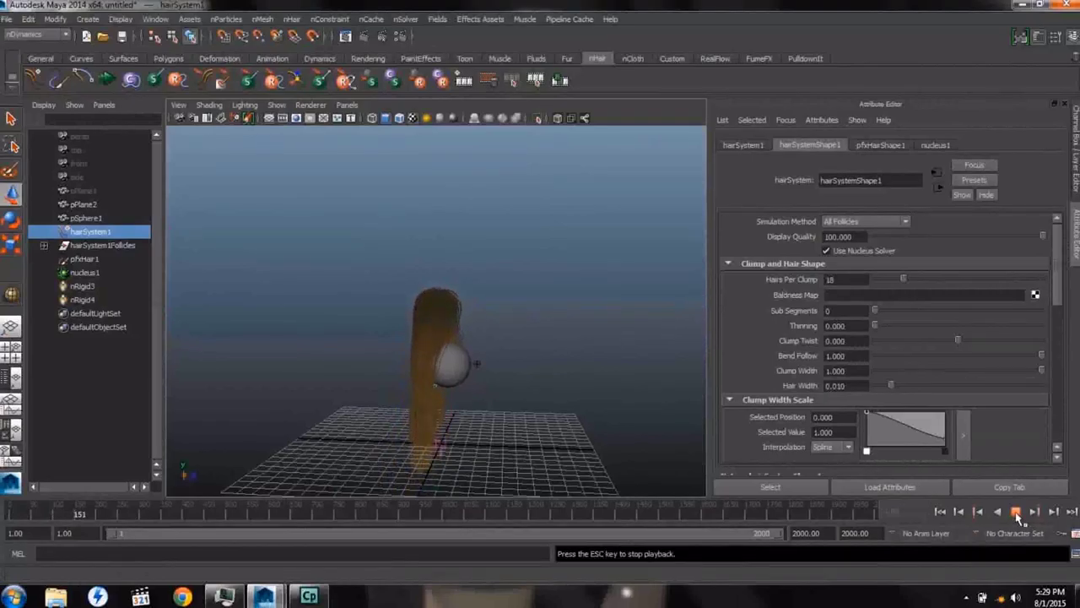
pyautogui.click(1016, 512)
pyautogui.keyDown('alt'); pyautogui.moveTo(475, 441); pyautogui.dragTo(451, 379); pyautogui.keyUp('alt')
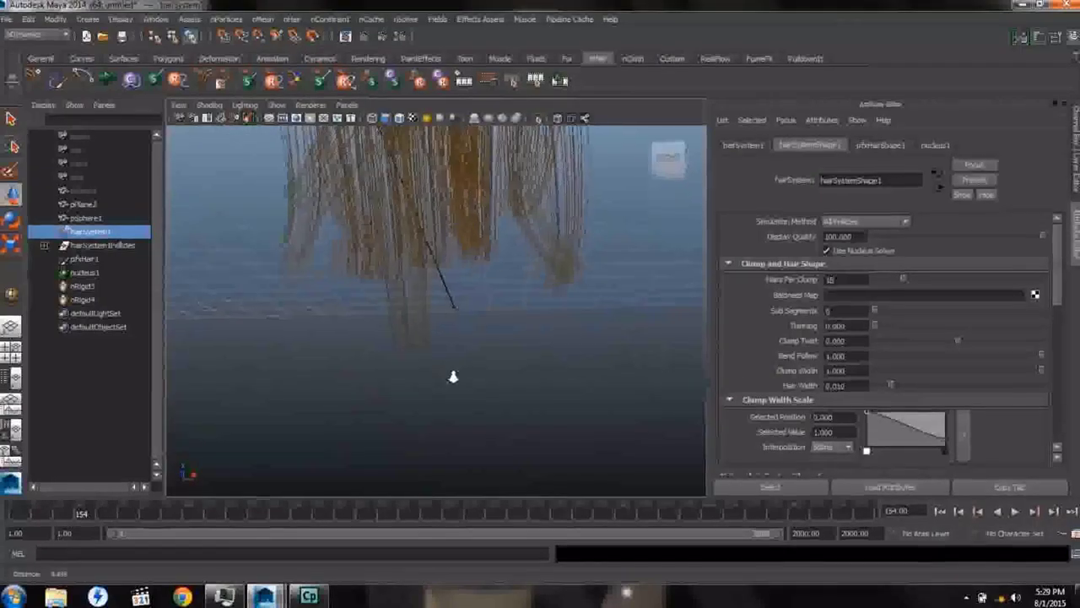
pyautogui.click(363, 327)
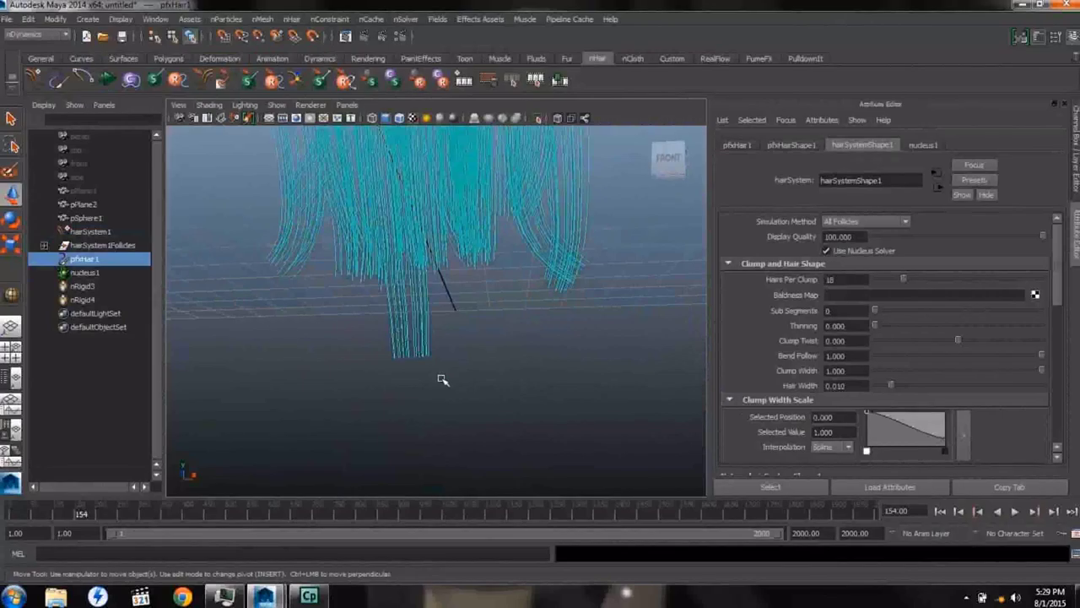
pyautogui.click(939, 511)
pyautogui.click(1016, 510)
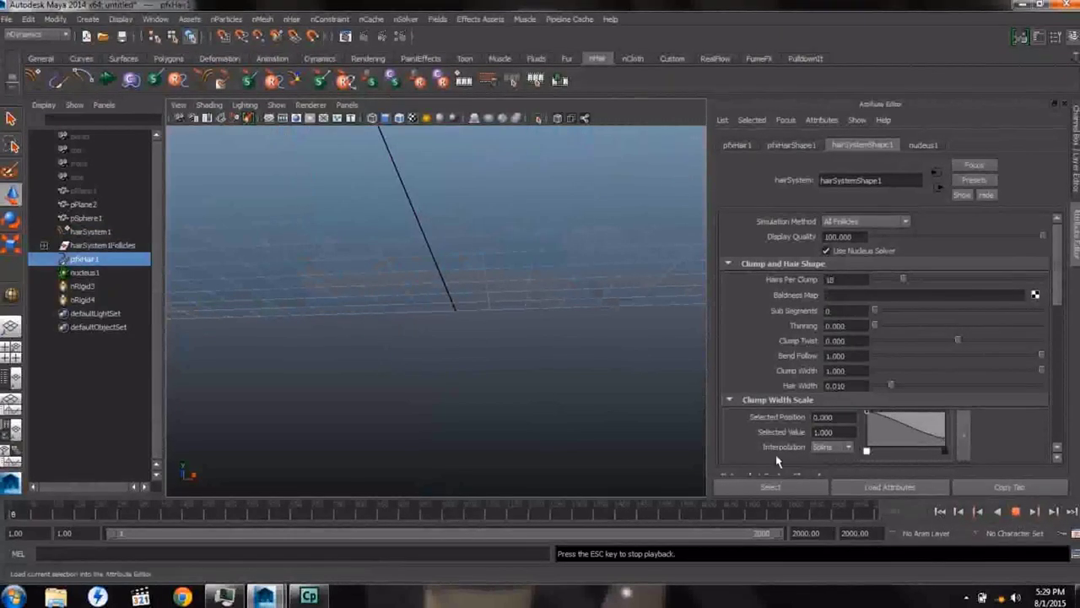
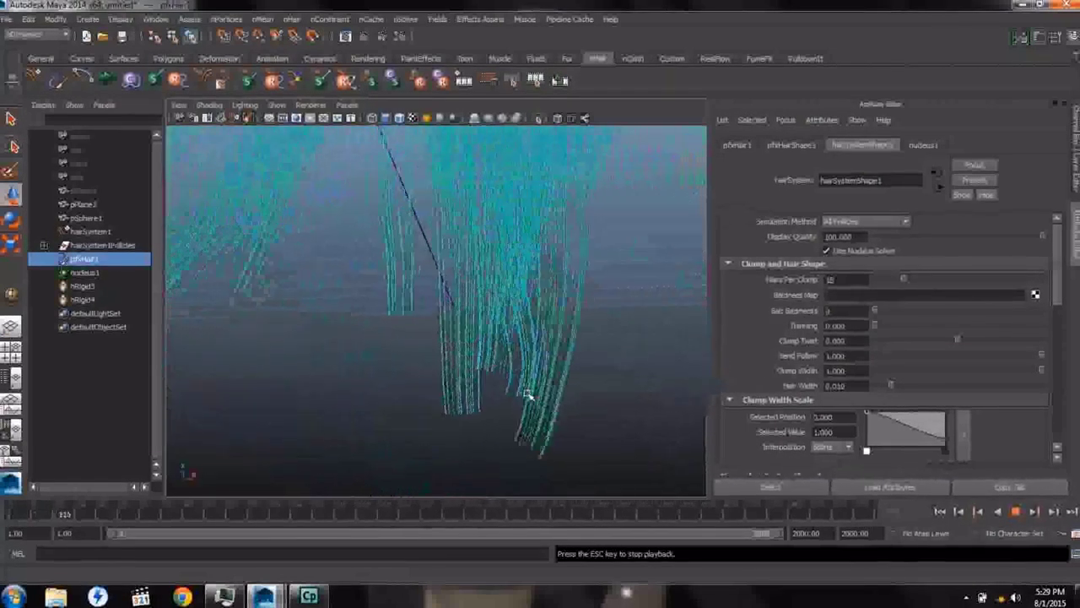
# Step: Stop and rewind the simulation, then set Hairs Per Clump to 1 in hairSystemShape1
pyautogui.click(1017, 513)
pyautogui.click(940, 511)
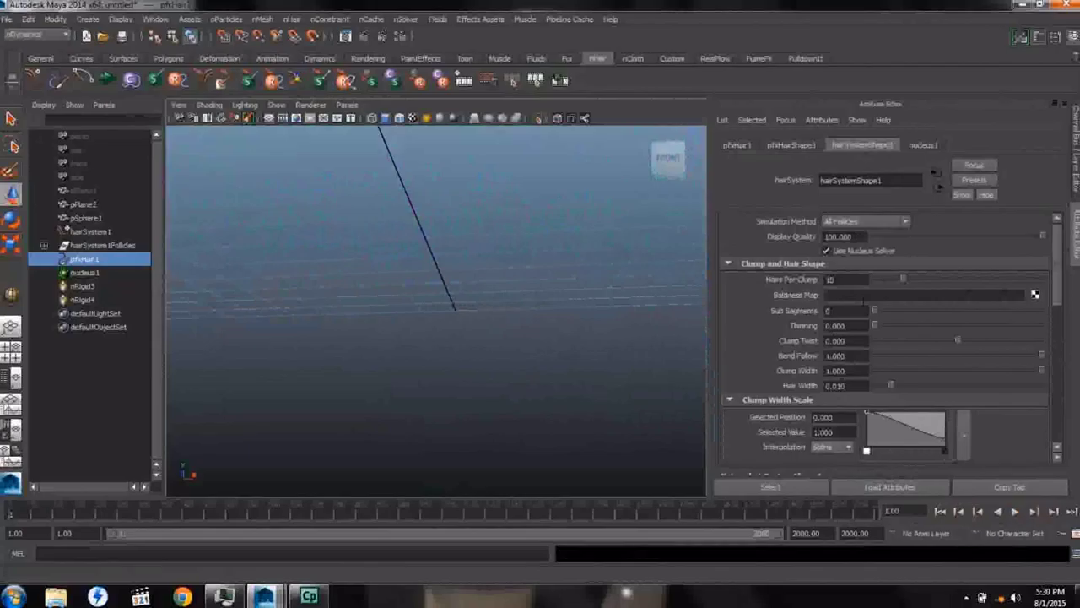
pyautogui.moveTo(903, 281); pyautogui.dragTo(865, 284)
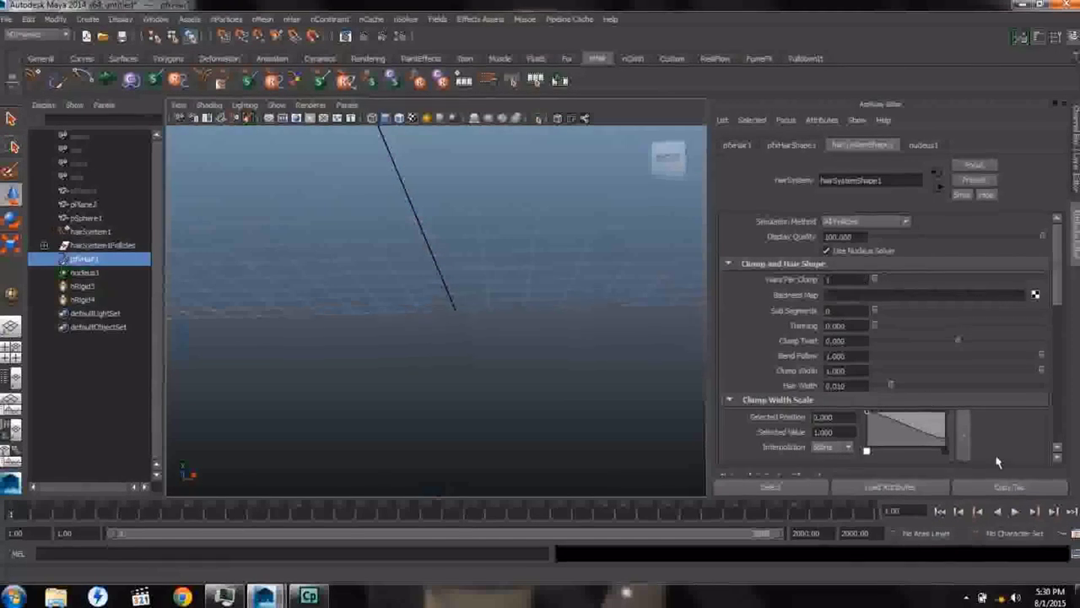
# Step: Replay the simulation to check the single hair, then rewind to the first frame and tumble the view
pyautogui.click(1017, 513)
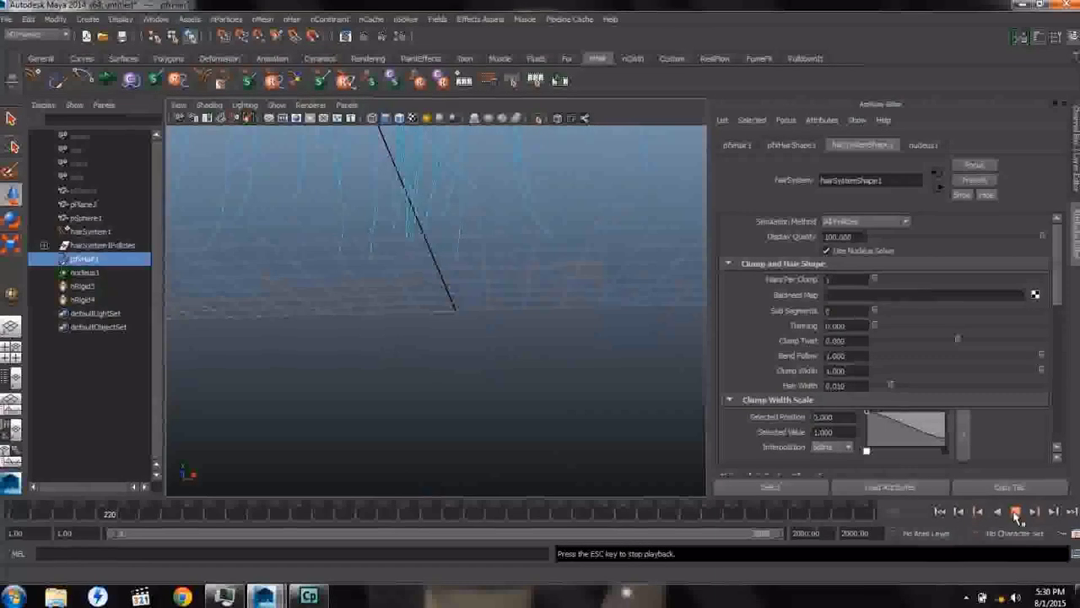
pyautogui.click(1016, 517)
pyautogui.keyDown('alt'); pyautogui.moveTo(468, 369); pyautogui.dragTo(423, 402); pyautogui.keyUp('alt')
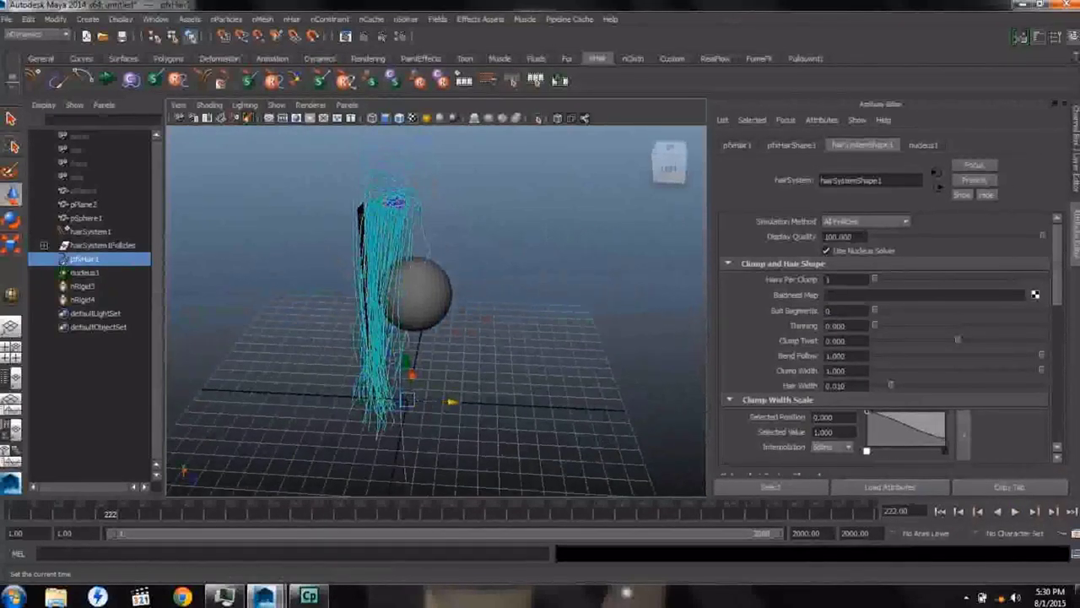
pyautogui.click(940, 511)
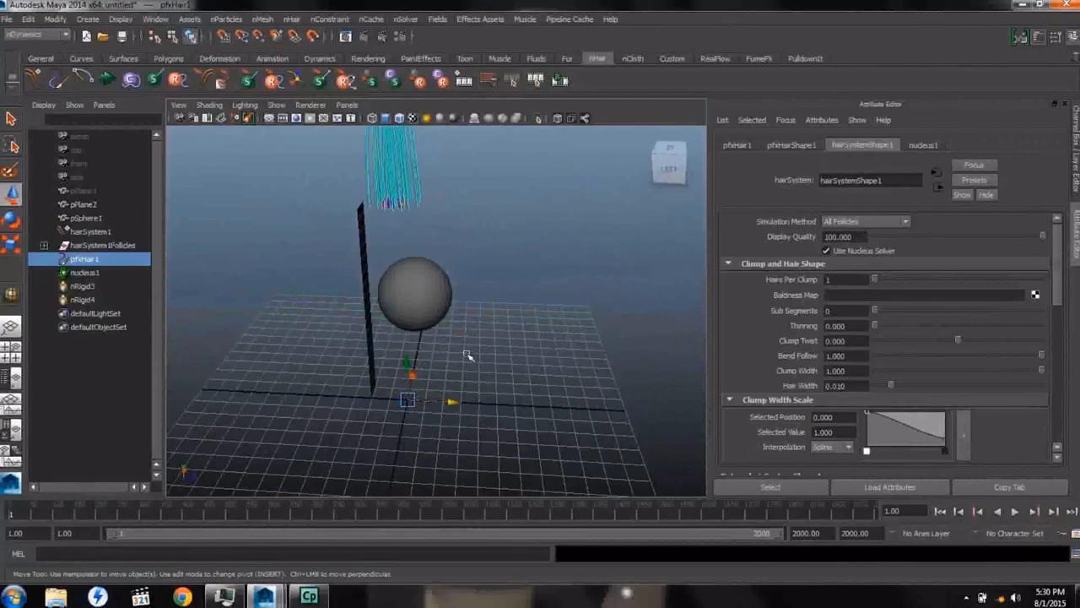
pyautogui.keyDown('alt'); pyautogui.moveTo(469, 356); pyautogui.dragTo(350, 393); pyautogui.keyUp('alt')
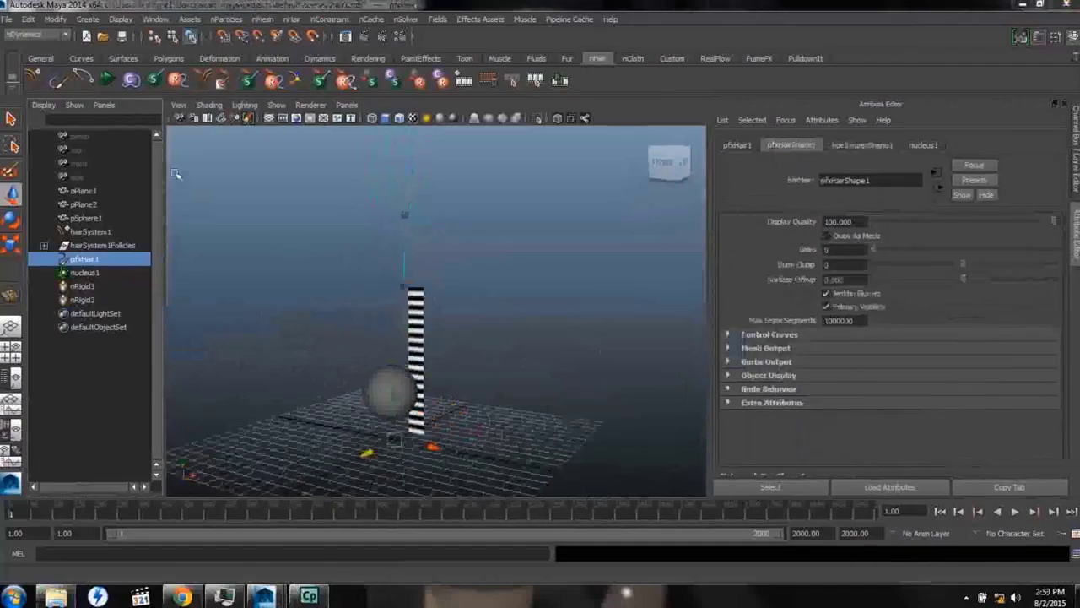
# Step: Play the hair simulation with the sphere selected, viewing it up close, then stop it
pyautogui.hotkey('alt', 'v')
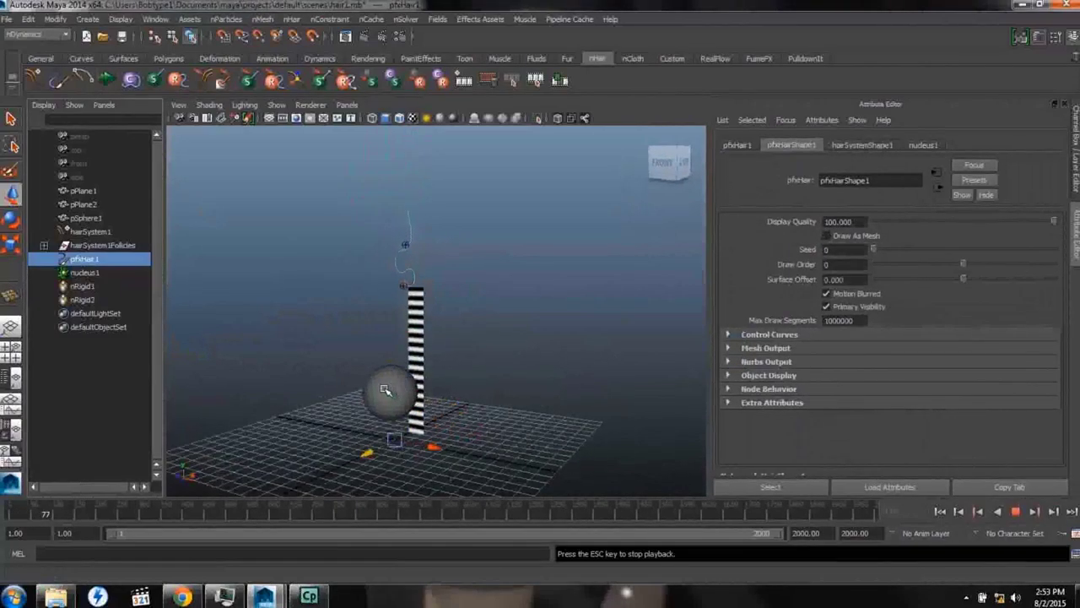
pyautogui.click(377, 400)
pyautogui.keyDown('alt'); pyautogui.moveTo(321, 402); pyautogui.dragTo(506, 318); pyautogui.keyUp('alt')
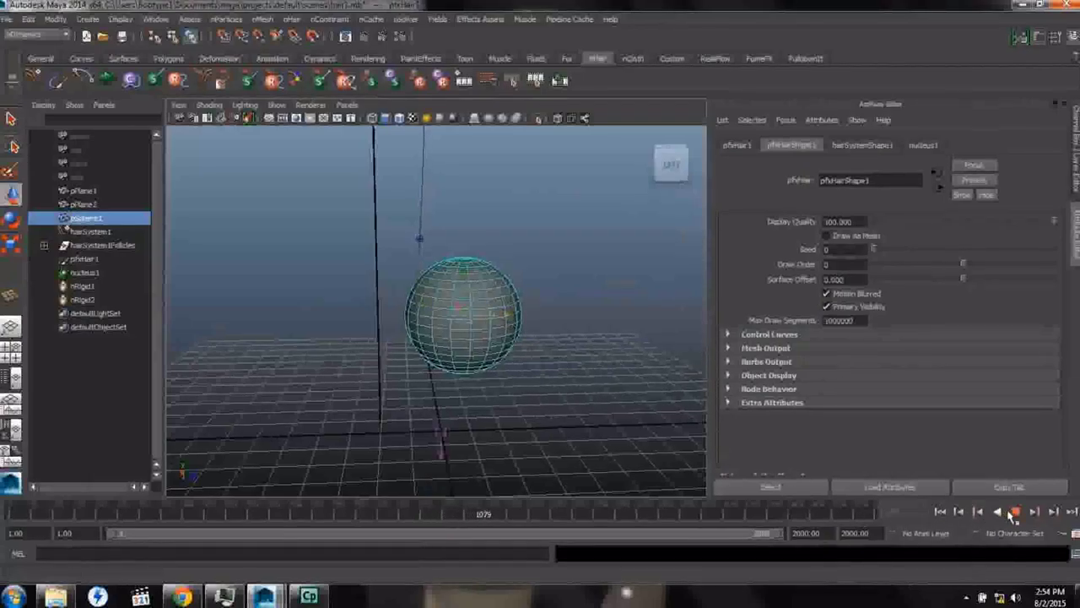
pyautogui.click(1015, 513)
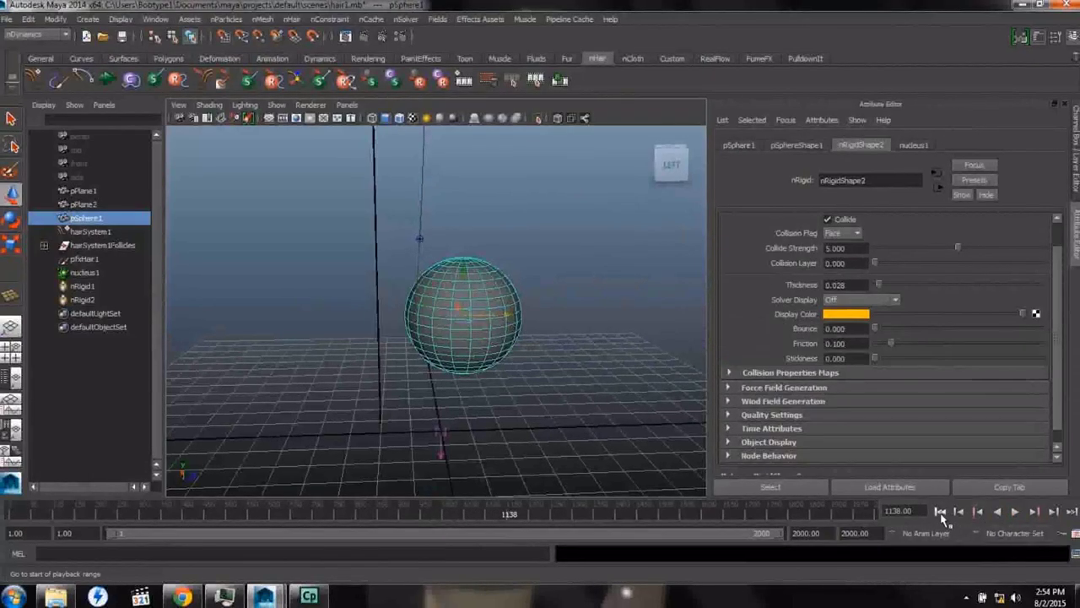
# Step: Select pfxHair1, rewind to frame 1, frame the tall hair curve, and show hairSystemShape1's attributes
pyautogui.moveTo(405, 169); pyautogui.dragTo(488, 226)
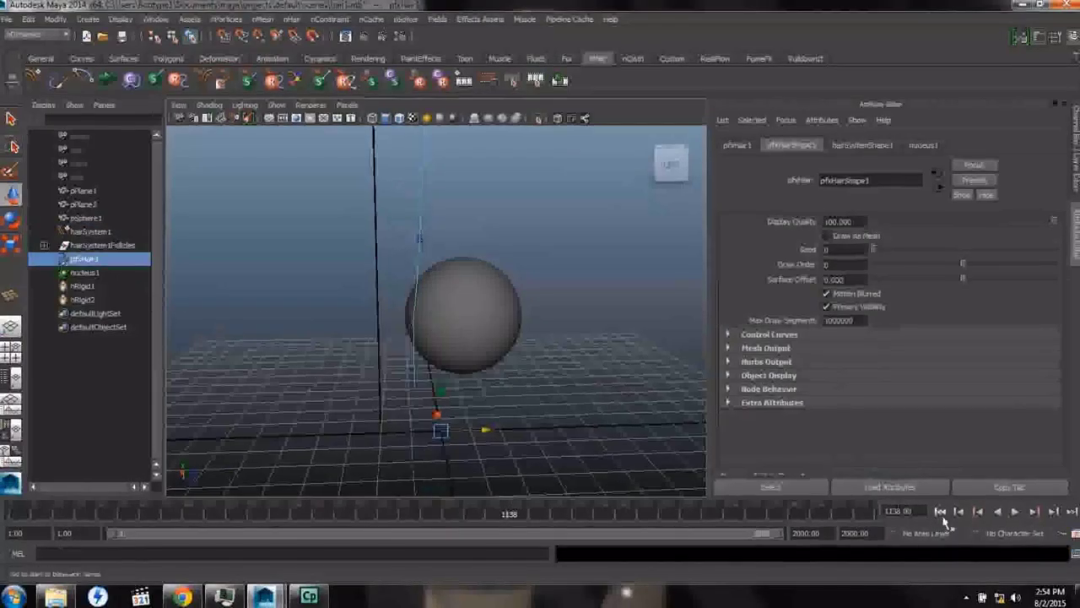
pyautogui.click(939, 511)
pyautogui.keyDown('alt'); pyautogui.moveTo(507, 308); pyautogui.dragTo(496, 302, button='right'); pyautogui.keyUp('alt')
pyautogui.keyDown('alt'); pyautogui.moveTo(496, 302); pyautogui.dragTo(422, 408); pyautogui.keyUp('alt')
pyautogui.keyDown('alt'); pyautogui.moveTo(373, 380); pyautogui.dragTo(465, 422); pyautogui.keyUp('alt')
pyautogui.keyDown('alt'); pyautogui.moveTo(506, 360); pyautogui.dragTo(489, 382, button='right'); pyautogui.keyUp('alt')
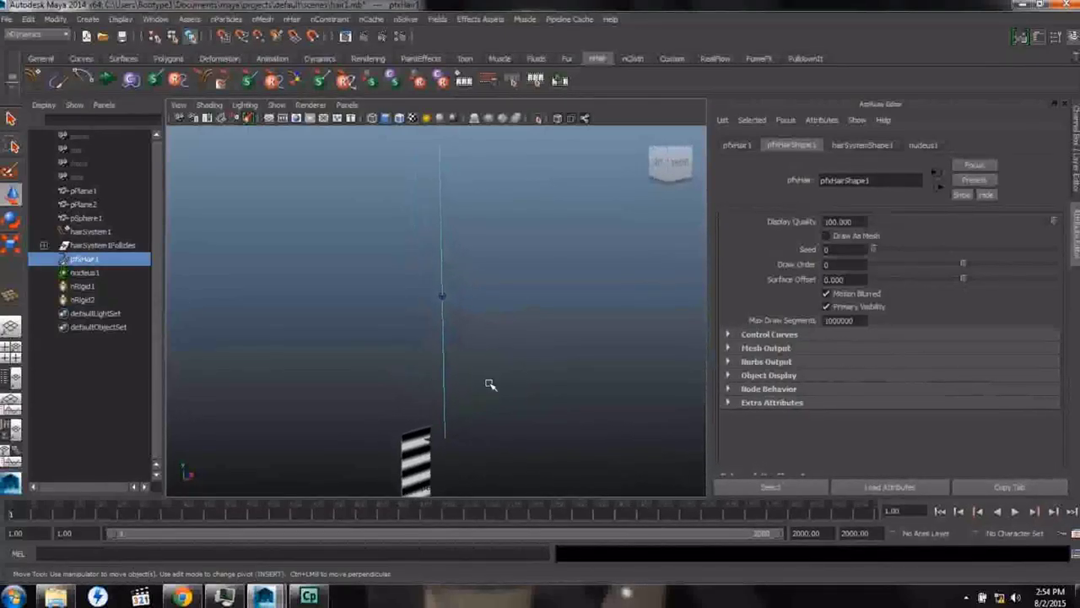
pyautogui.click(860, 145)
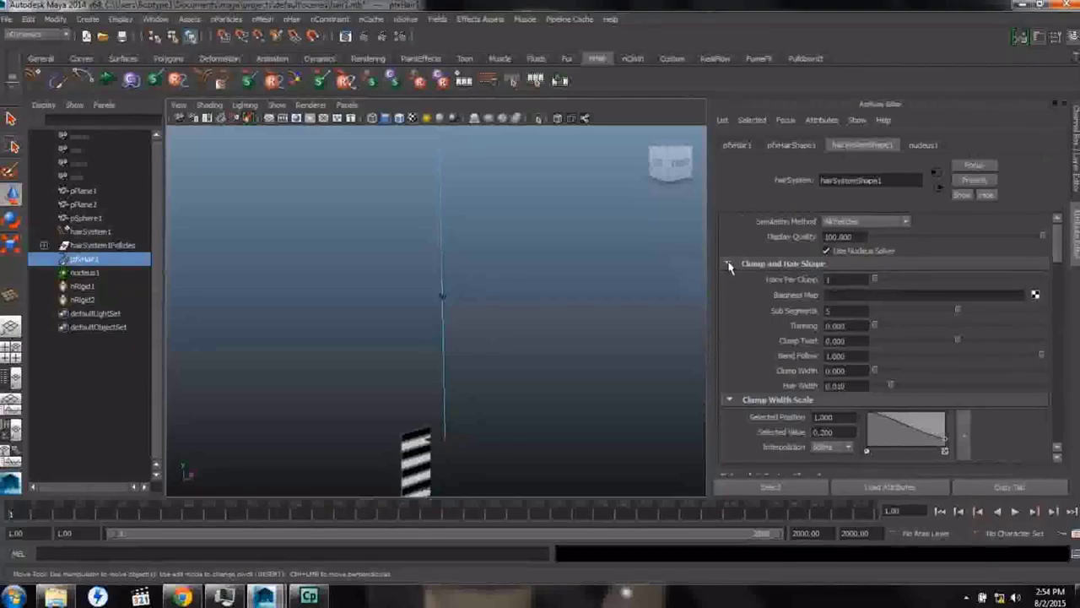
# Step: Collapse the Clump and Hair Shape, Collisions and Dynamic Properties sections, and expand Displacements
pyautogui.click(729, 264)
pyautogui.click(729, 278)
pyautogui.click(729, 292)
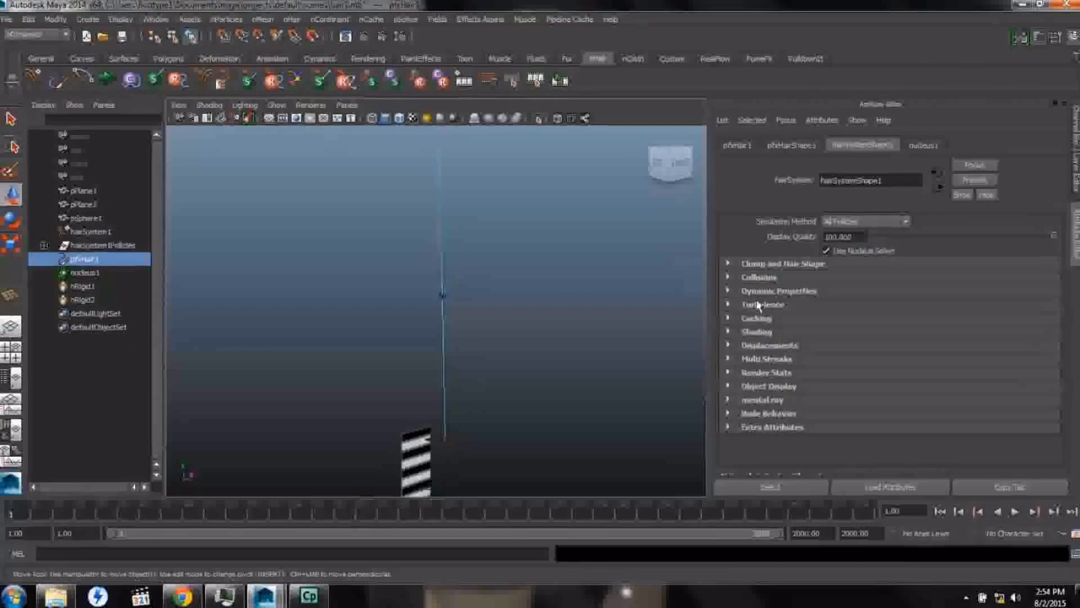
pyautogui.click(729, 345)
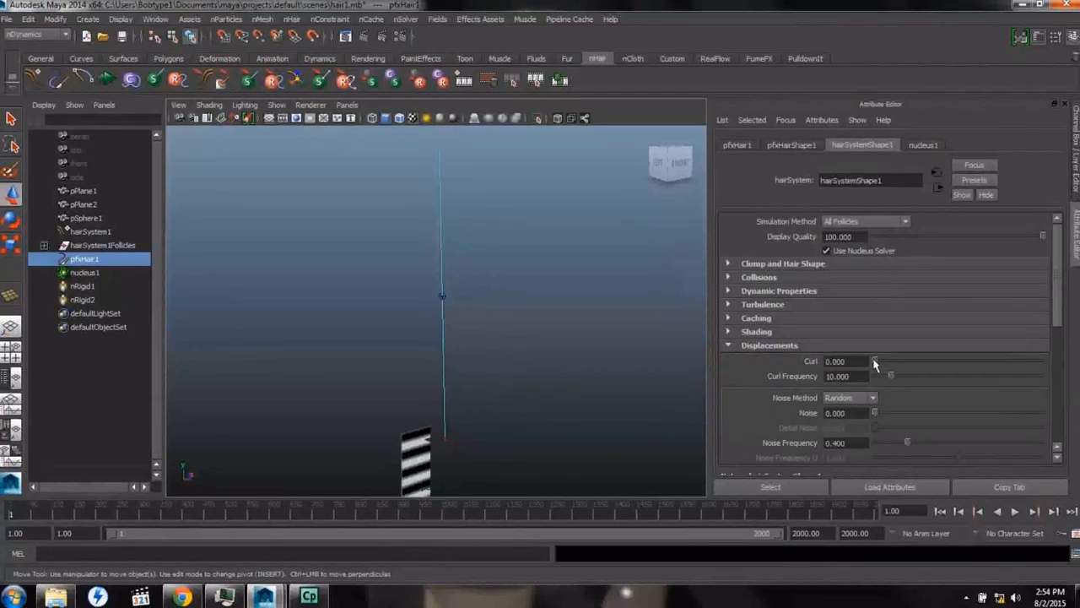
# Step: Set Curl to 10 and Curl Frequency to 15, then raise Noise to about 0.112
pyautogui.moveTo(990, 364); pyautogui.dragTo(1056, 372)
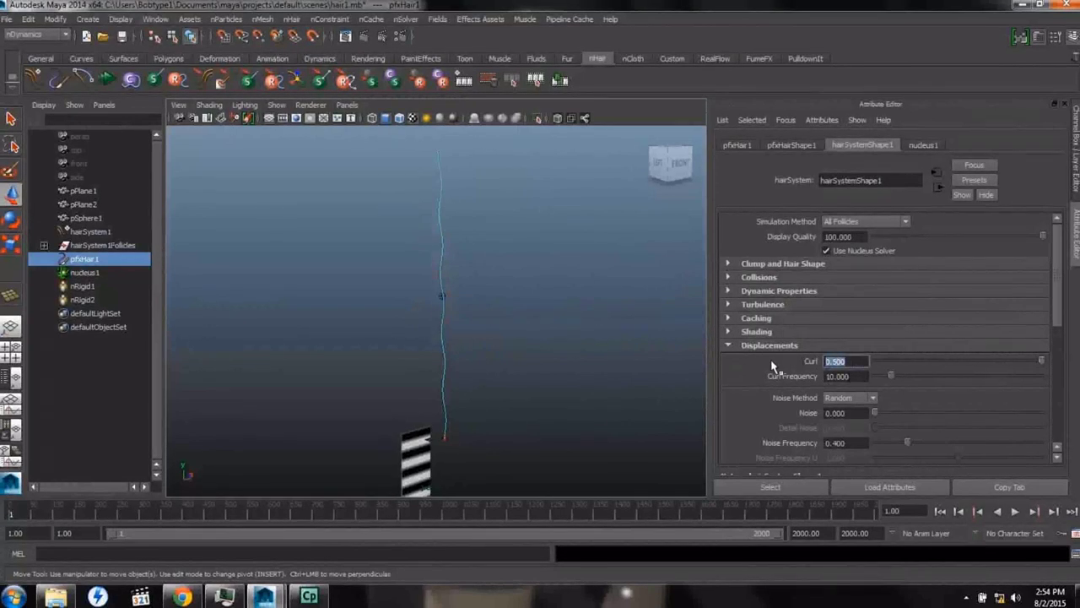
pyautogui.press('Tab')
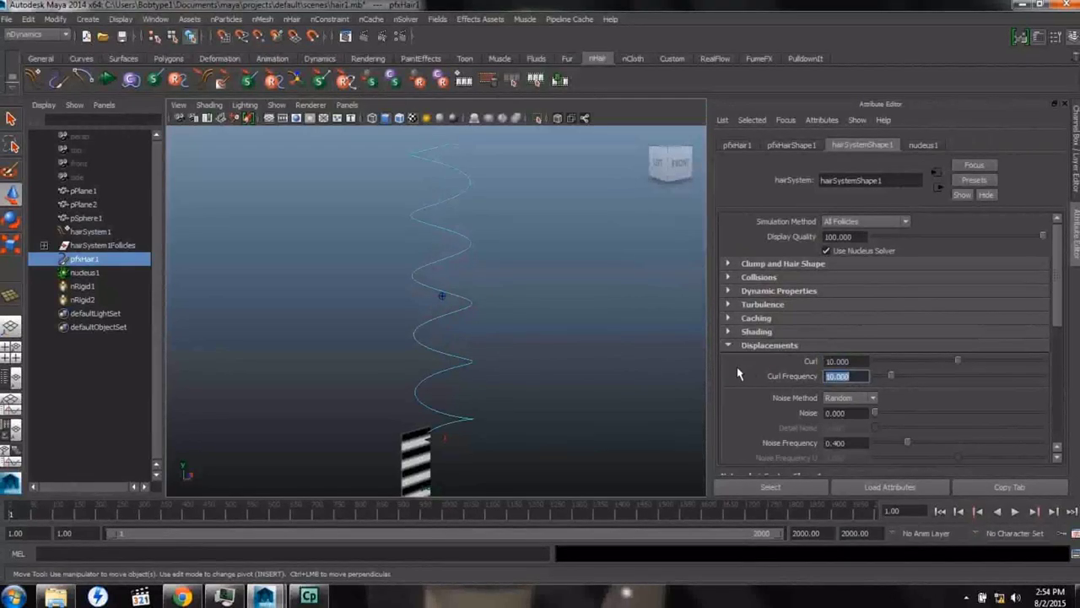
pyautogui.moveTo(890, 378)
pyautogui.mouseDown()
pyautogui.moveTo(928, 389)
pyautogui.moveTo(906, 378)
pyautogui.mouseUp()
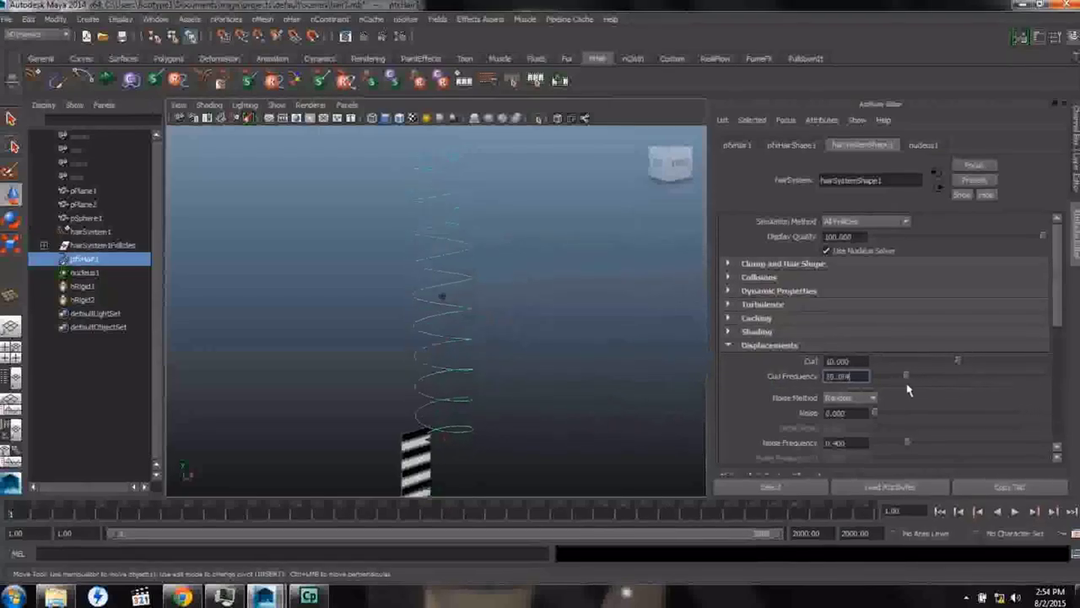
pyautogui.write('15')
pyautogui.press('Return')
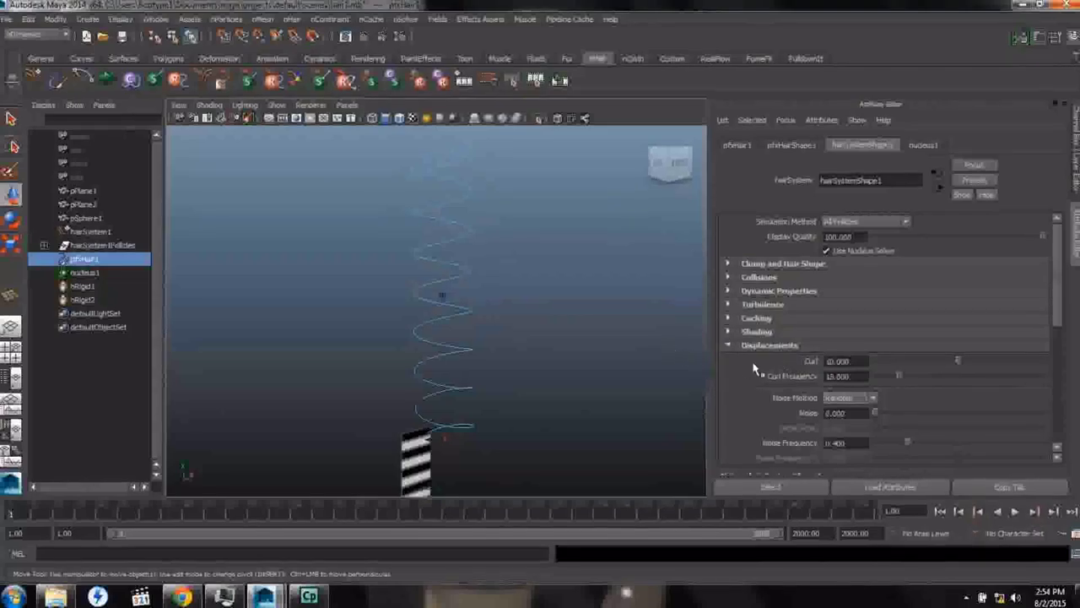
pyautogui.moveTo(876, 413); pyautogui.dragTo(897, 415)
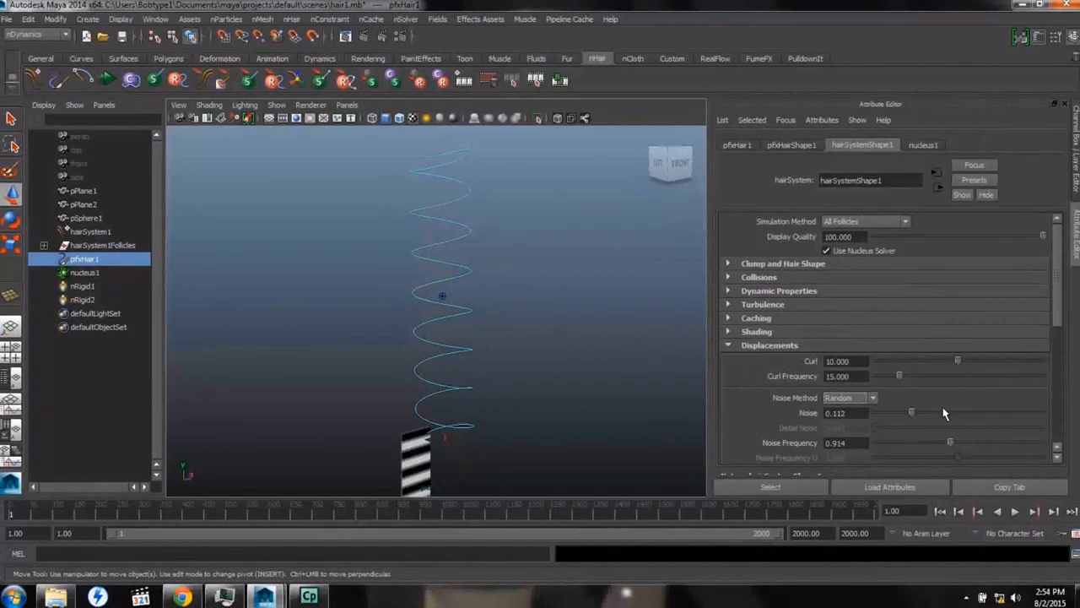
# Step: Taper the Displacement Scale ramp from zero at the root to full at the tip
pyautogui.scroll(-5, 943, 413)
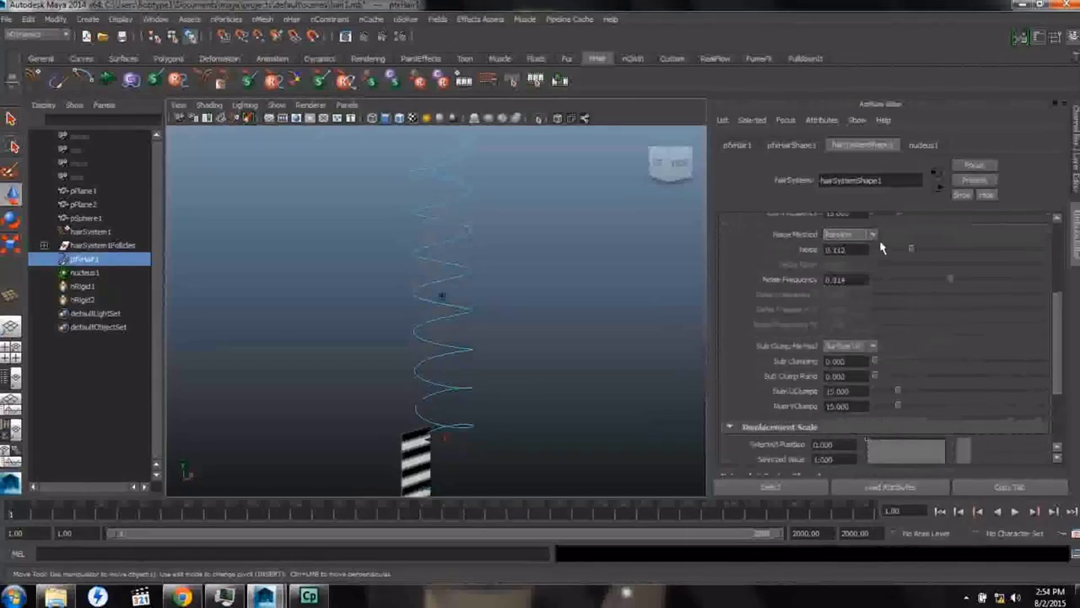
pyautogui.scroll(-3, 869, 354)
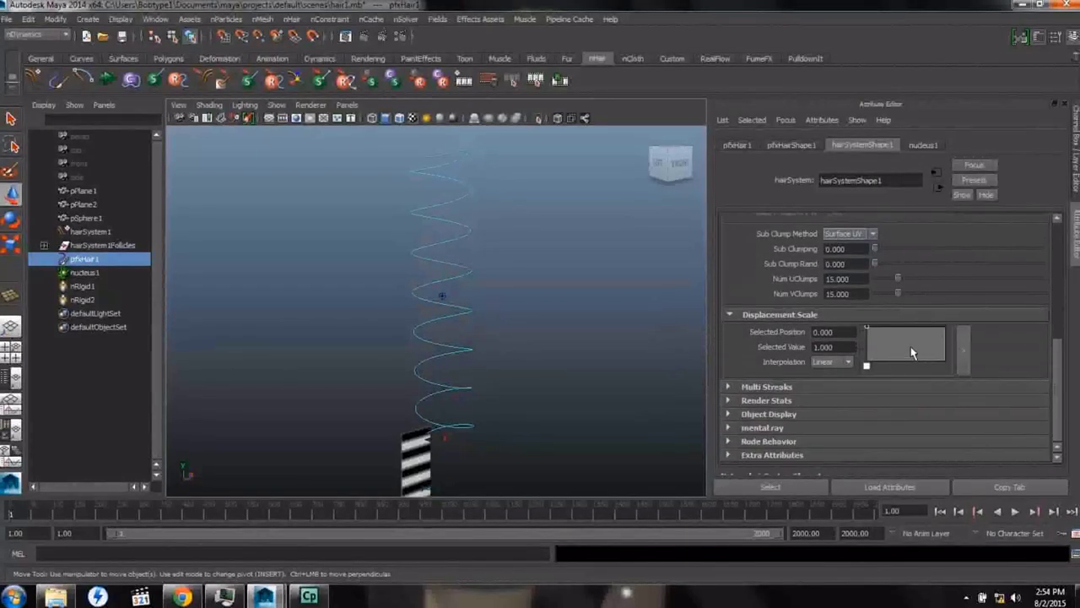
pyautogui.moveTo(942, 340); pyautogui.dragTo(950, 325)
pyautogui.moveTo(870, 336); pyautogui.dragTo(862, 374)
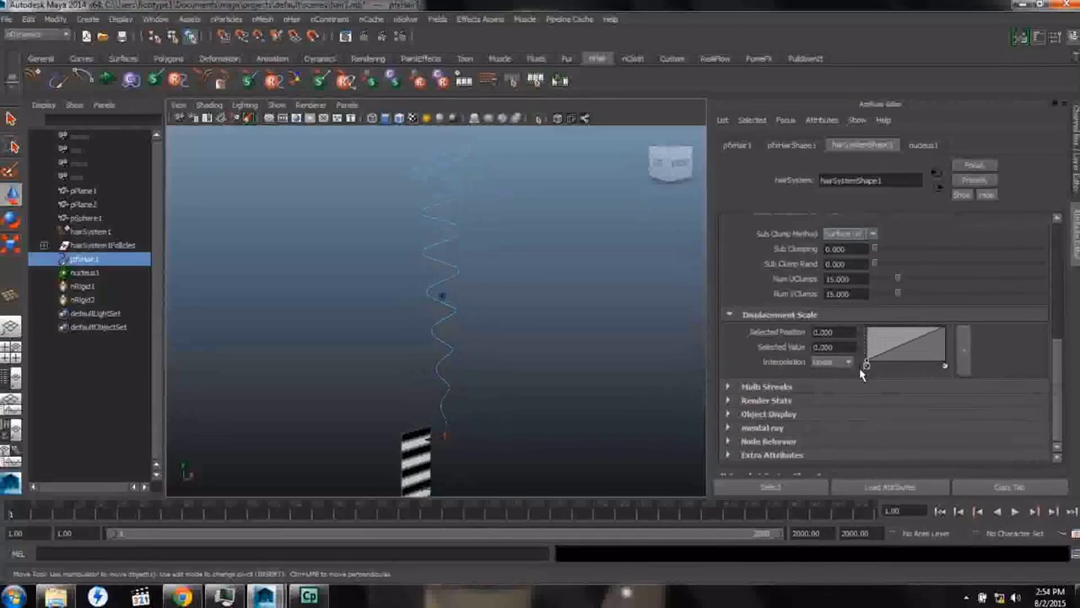
pyautogui.moveTo(489, 352)
pyautogui.keyDown('alt'); pyautogui.mouseDown()
pyautogui.moveTo(531, 373)
pyautogui.moveTo(451, 354)
pyautogui.moveTo(465, 349)
pyautogui.mouseUp(); pyautogui.keyUp('alt')
# Step: Add a Displacement Scale ramp point at position 0.4 with value 0.1
pyautogui.press('w')
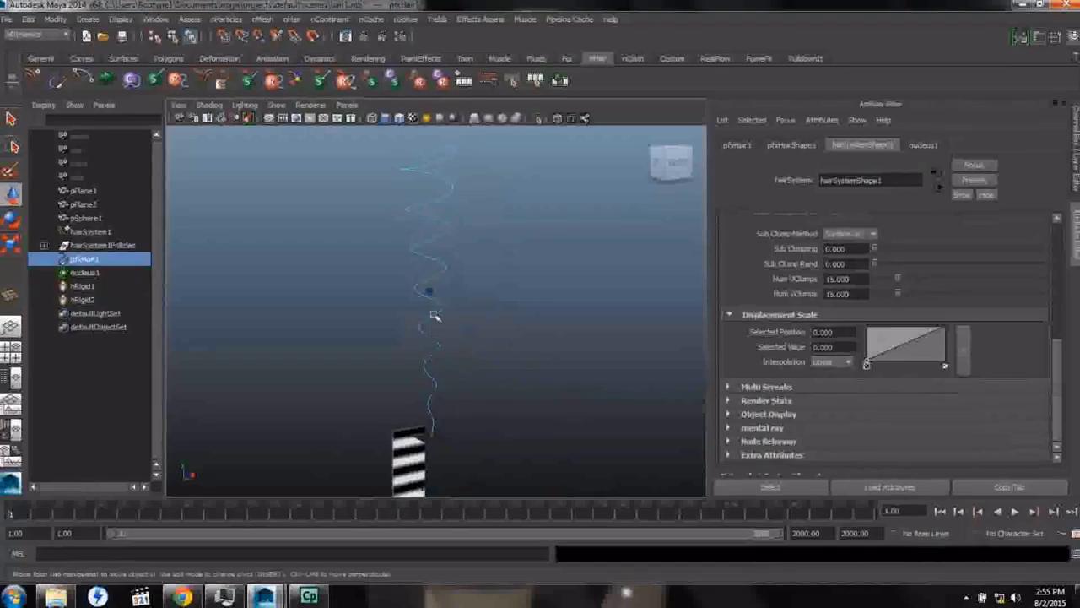
pyautogui.click(891, 348)
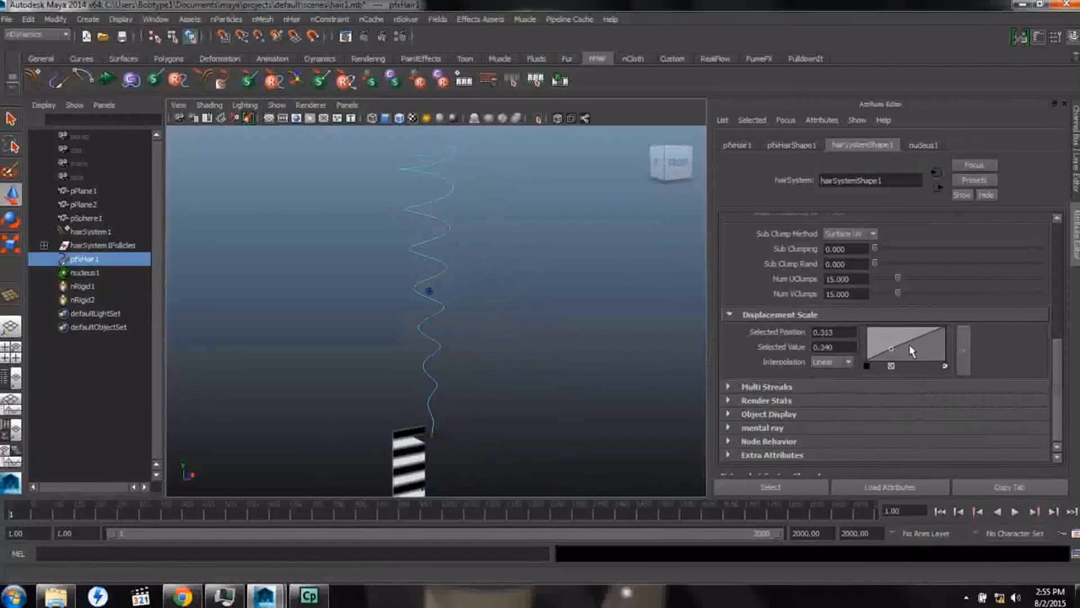
pyautogui.moveTo(893, 353); pyautogui.dragTo(923, 345)
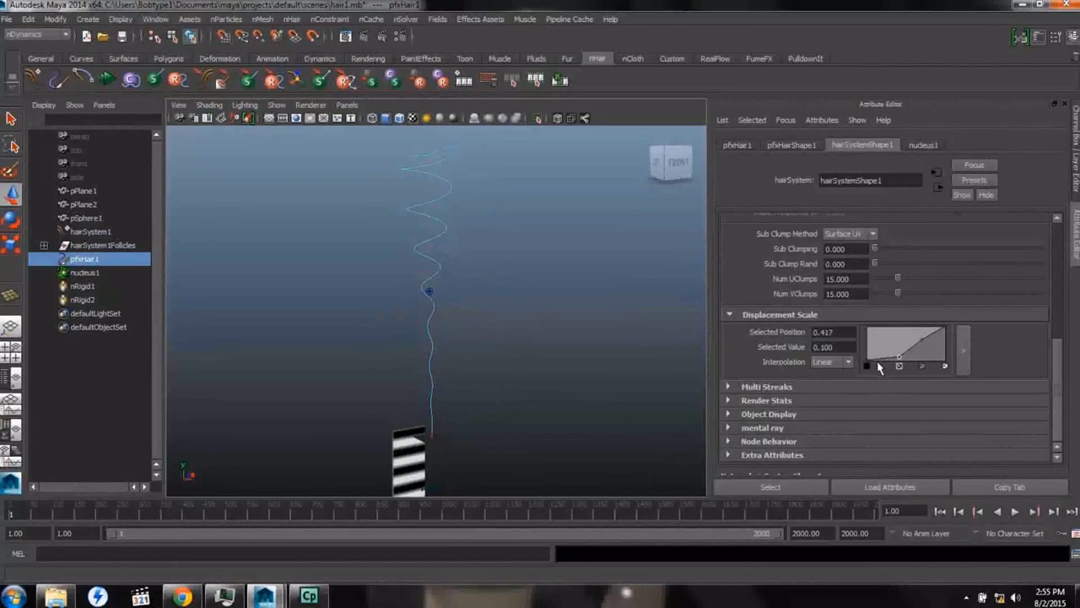
pyautogui.doubleClick(823, 332)
pyautogui.write('0.4')
pyautogui.press('Tab')
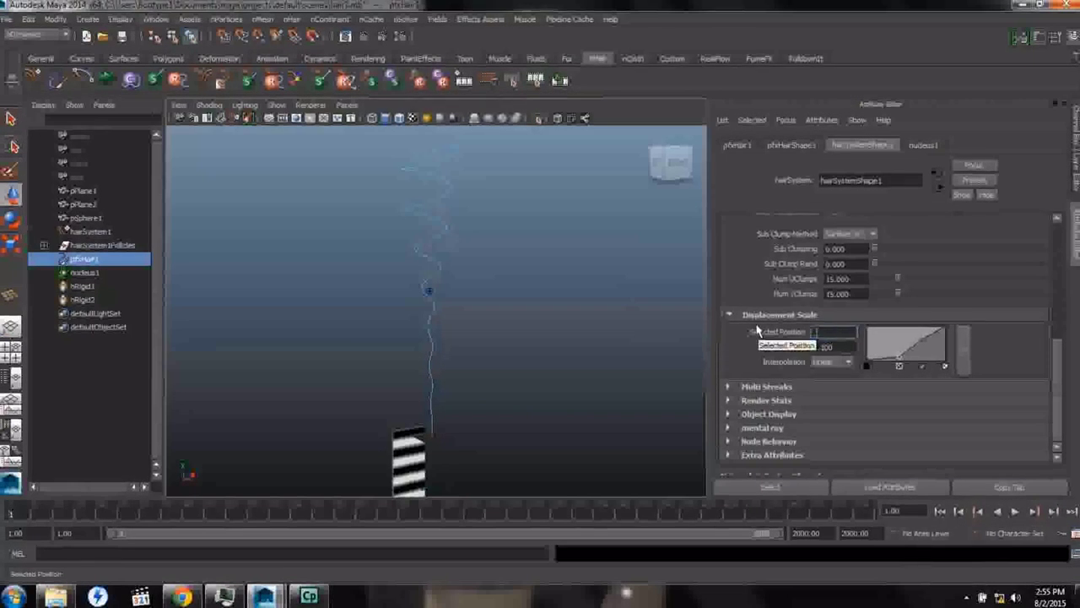
pyautogui.press('BackSpace')
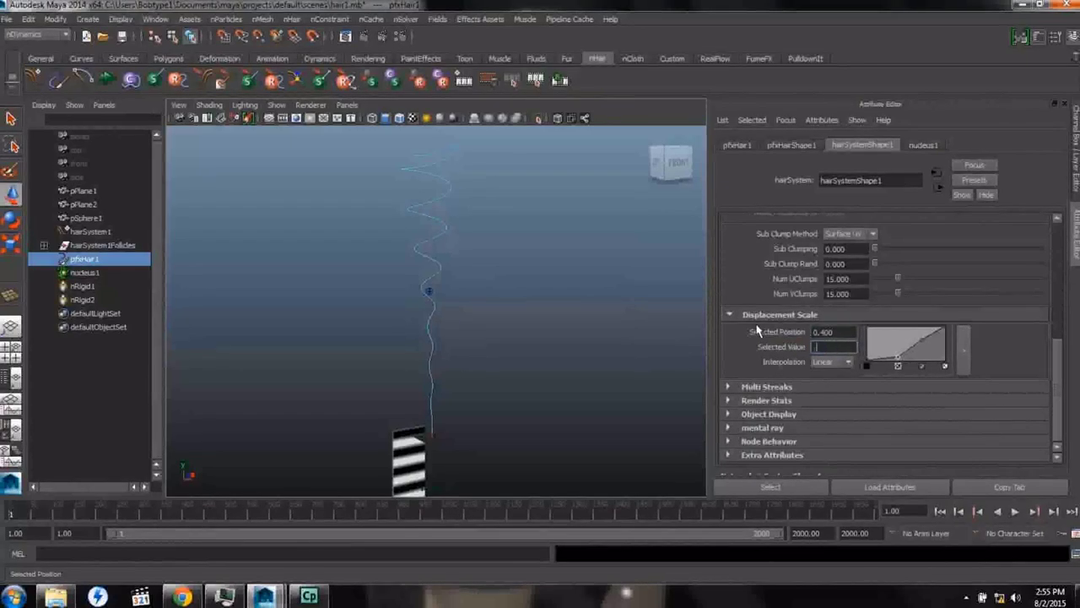
pyautogui.write('.1')
pyautogui.press('Return')
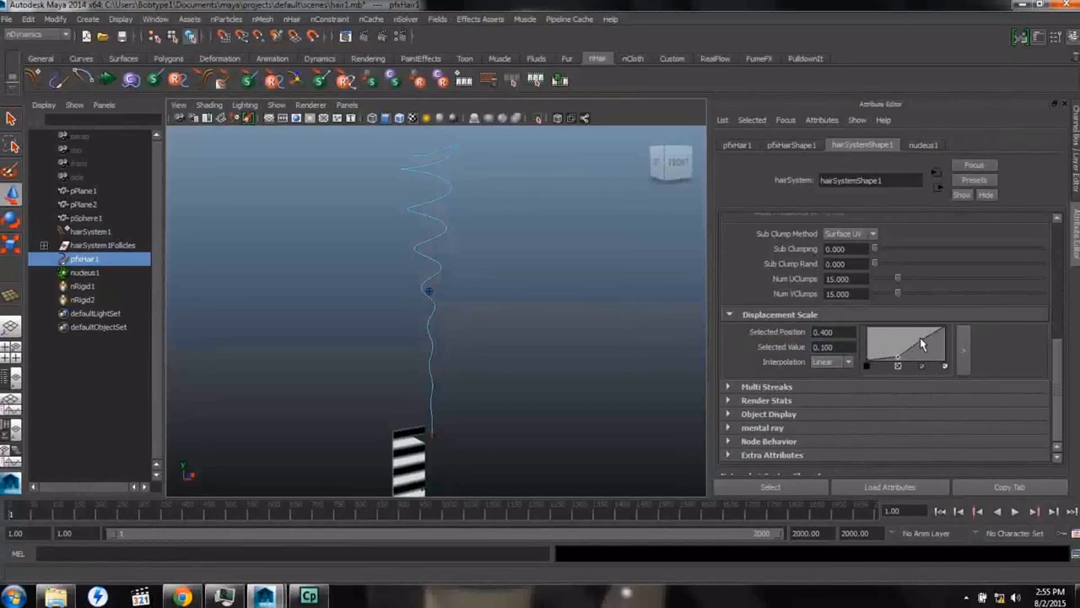
# Step: Move the ramp point to position 0.7, value 0.5, and set ramp interpolation to Spline
pyautogui.doubleClick(832, 332)
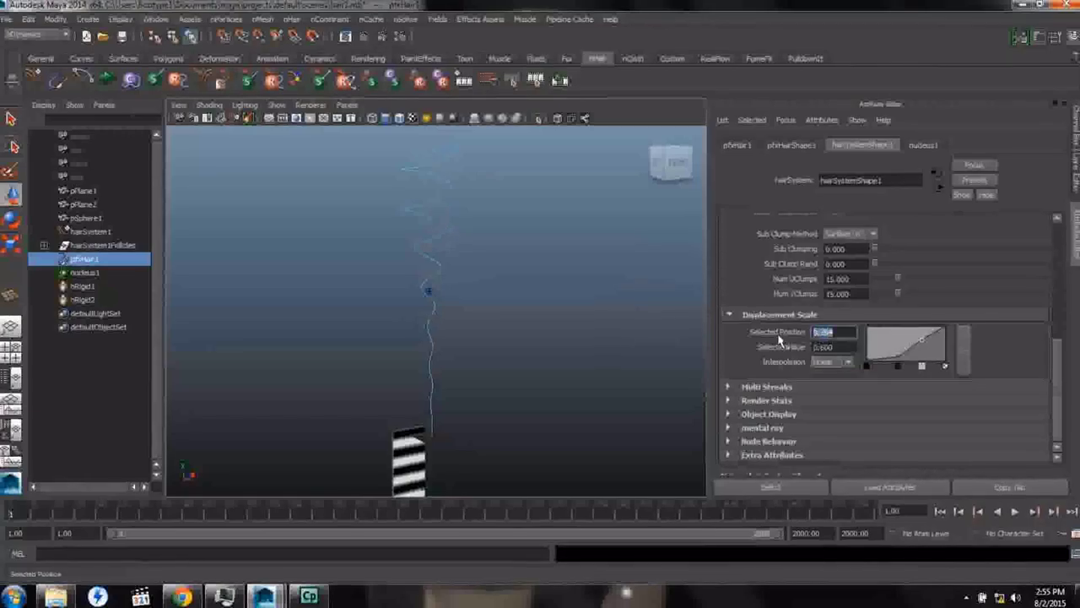
pyautogui.press('BackSpace')
pyautogui.write('.7')
pyautogui.press('Tab')
pyautogui.press('BackSpace')
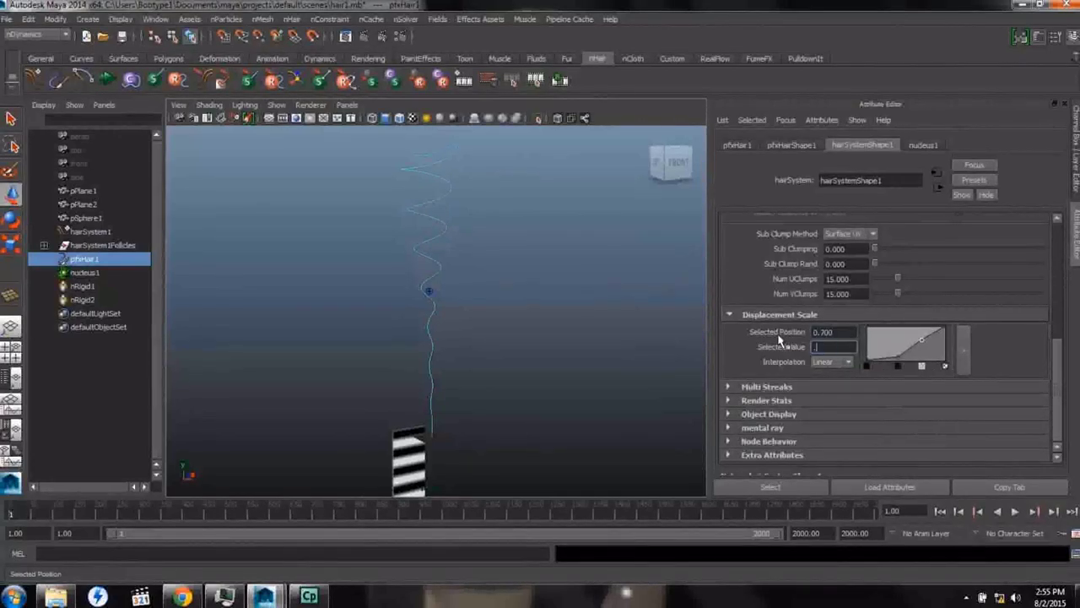
pyautogui.press('Return')
pyautogui.click(846, 361)
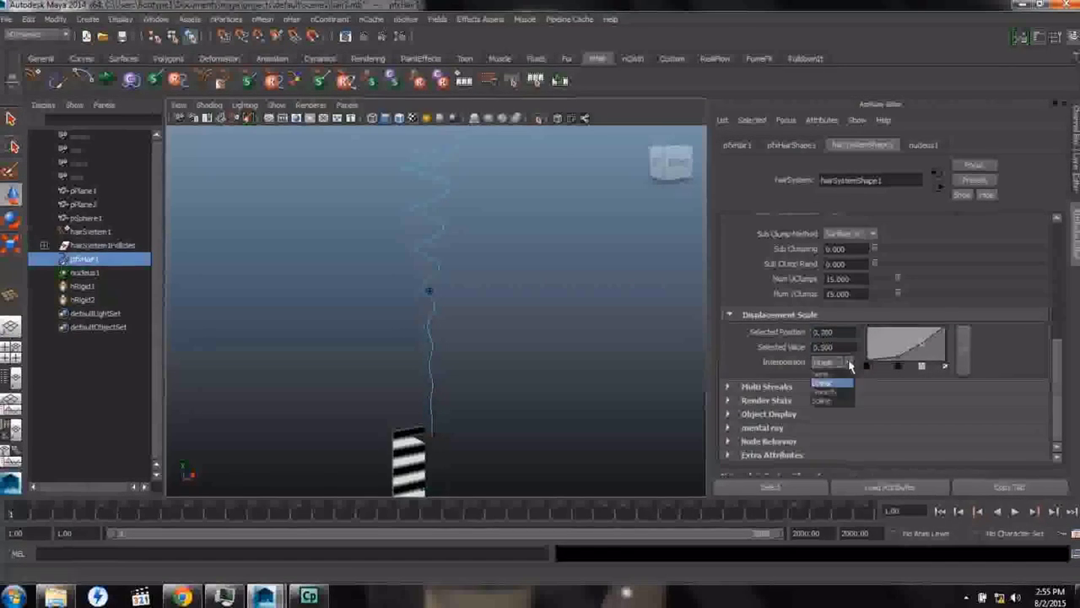
pyautogui.click(826, 400)
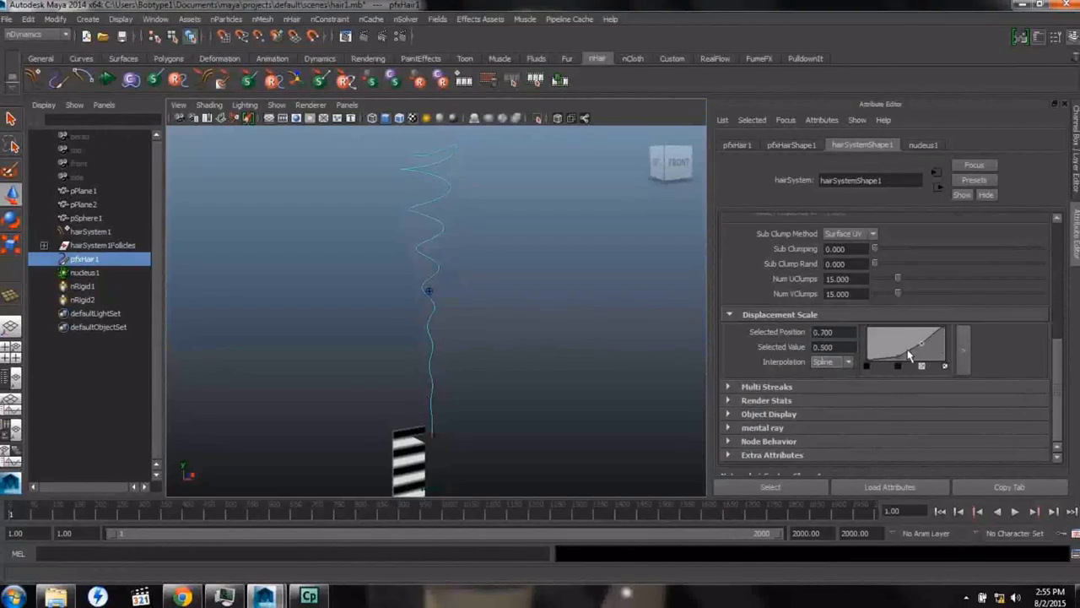
pyautogui.keyDown('alt'); pyautogui.moveTo(456, 319); pyautogui.dragTo(380, 282); pyautogui.keyUp('alt')
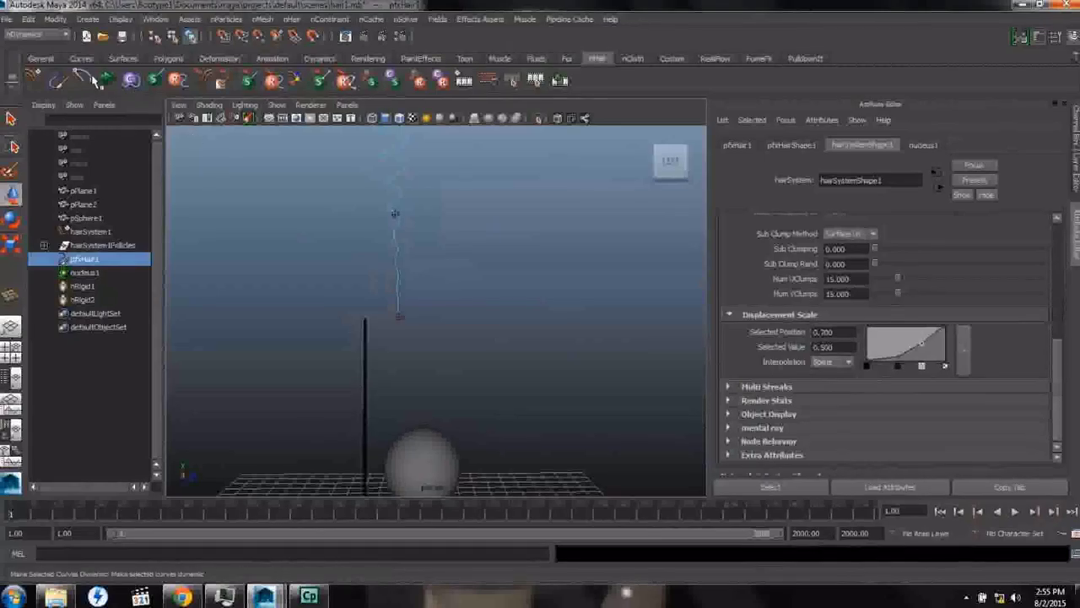
# Step: Play the simulation and slide pSphere1 through the curly strand to test collisions, then stop
pyautogui.hotkey('alt', 'v')
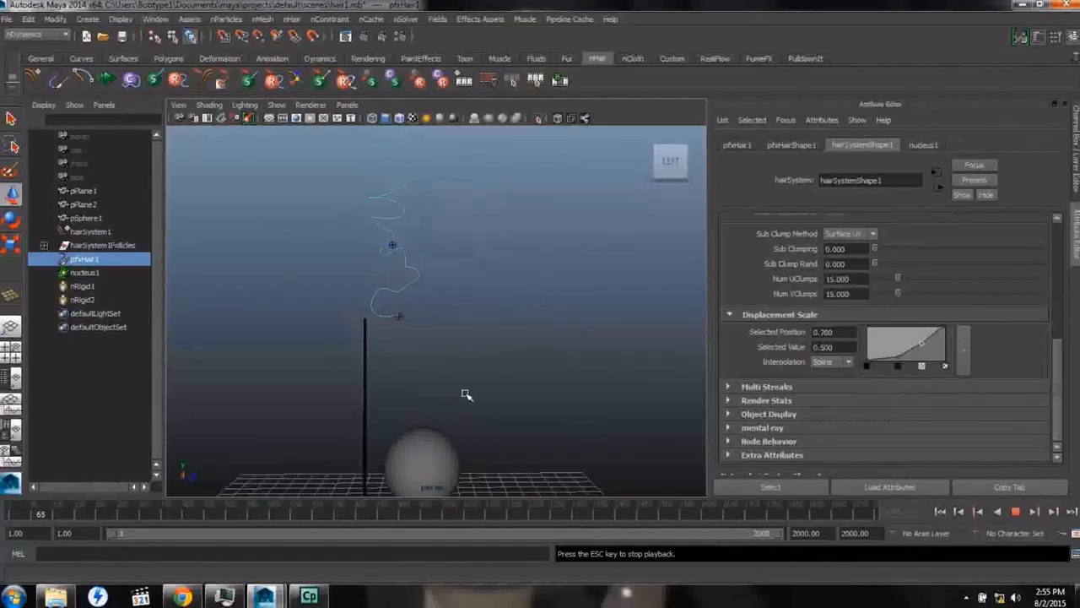
pyautogui.keyDown('alt'); pyautogui.moveTo(480, 403); pyautogui.dragTo(442, 300); pyautogui.keyUp('alt')
pyautogui.keyDown('alt'); pyautogui.moveTo(442, 300); pyautogui.dragTo(480, 401, button='right'); pyautogui.keyUp('alt')
pyautogui.keyDown('alt'); pyautogui.moveTo(480, 401); pyautogui.dragTo(504, 400); pyautogui.keyUp('alt')
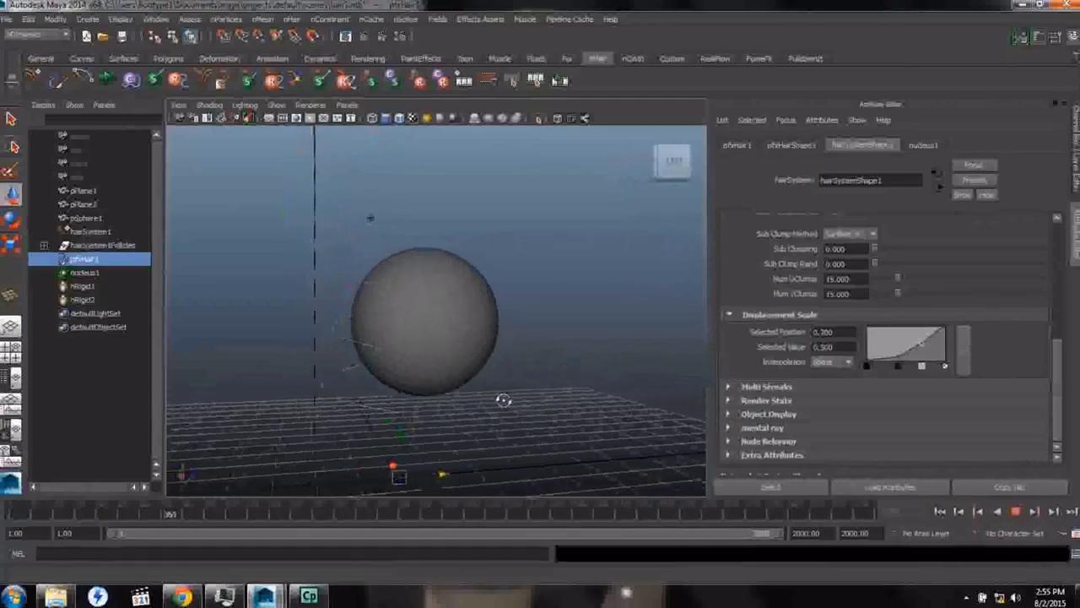
pyautogui.click(455, 303)
pyautogui.moveTo(508, 321); pyautogui.dragTo(483, 363)
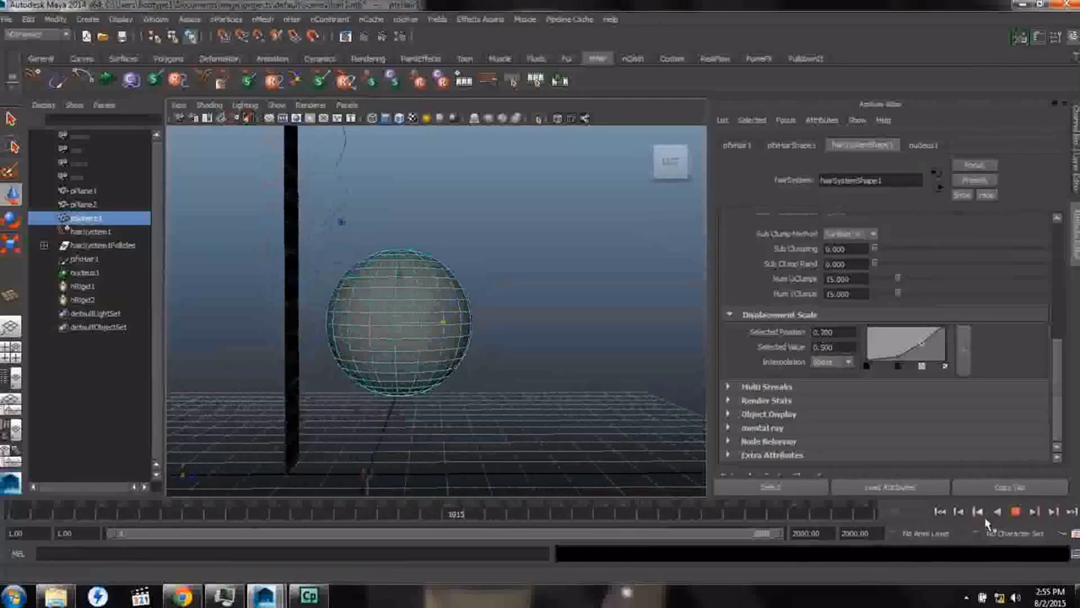
pyautogui.click(1015, 513)
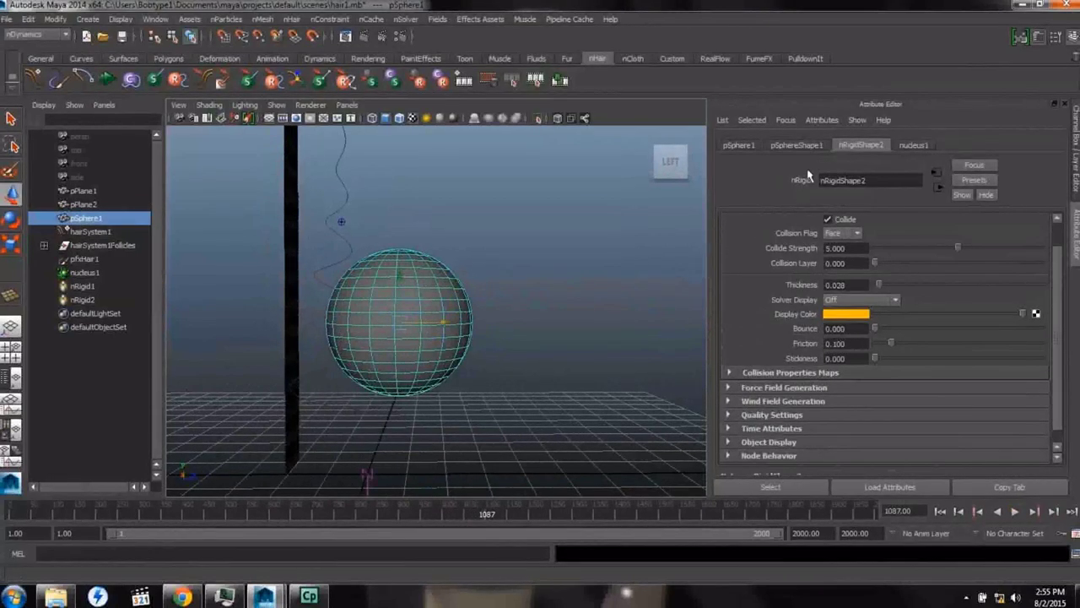
# Step: Select pfxHair1 and show the hairSystemShape1 attributes
pyautogui.click(84, 260)
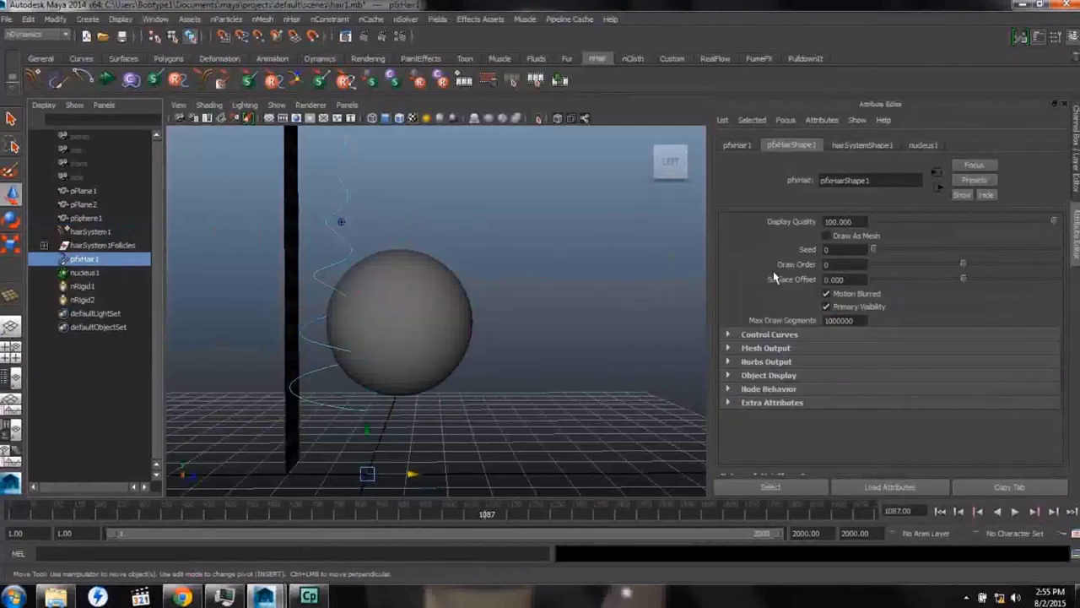
pyautogui.click(856, 145)
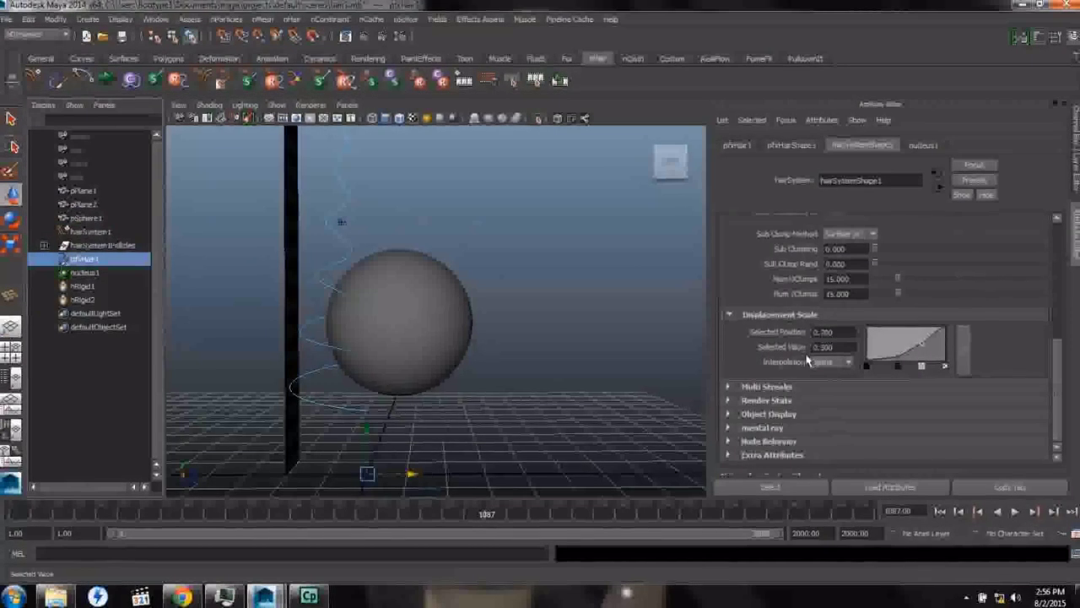
pyautogui.scroll(5, 812, 350)
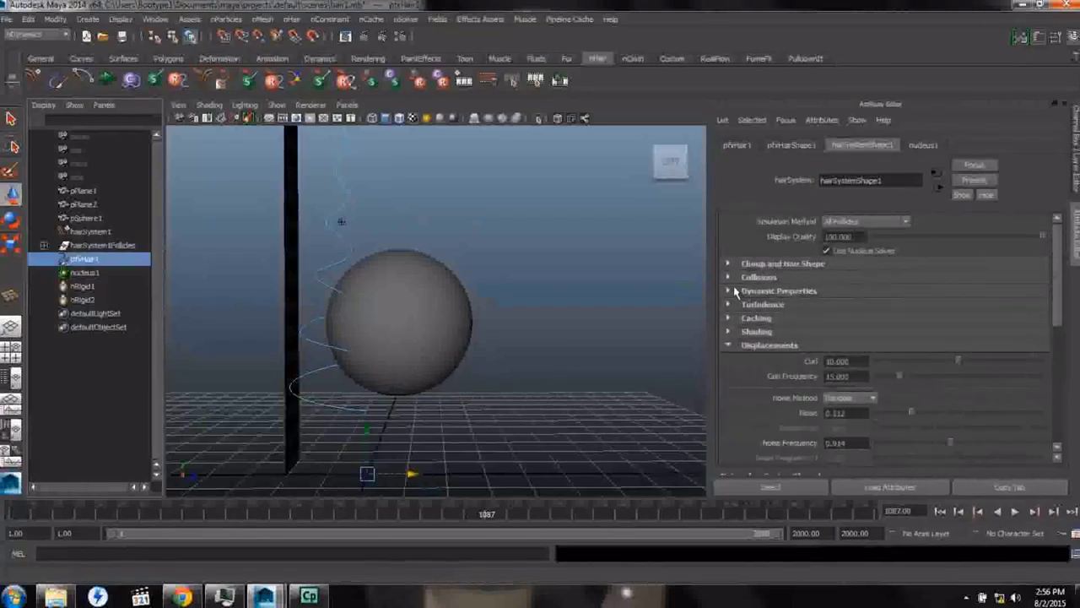
# Step: Set Collide Strength to 2 in Collisions and replay the simulation from the start
pyautogui.click(729, 278)
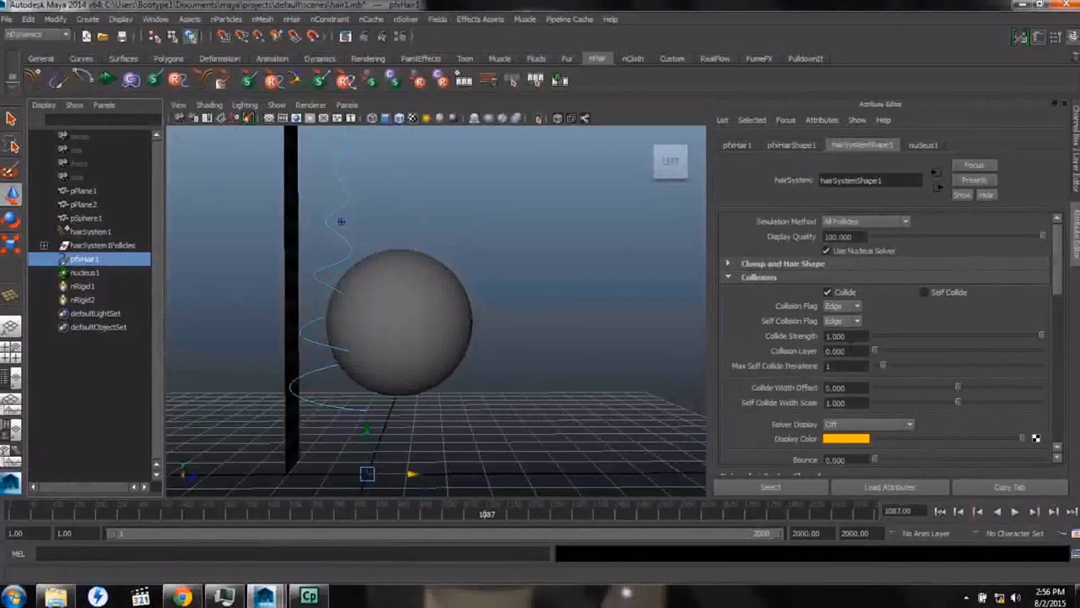
pyautogui.click(836, 336)
pyautogui.write('2')
pyautogui.press('Tab')
pyautogui.click(941, 512)
pyautogui.click(1015, 512)
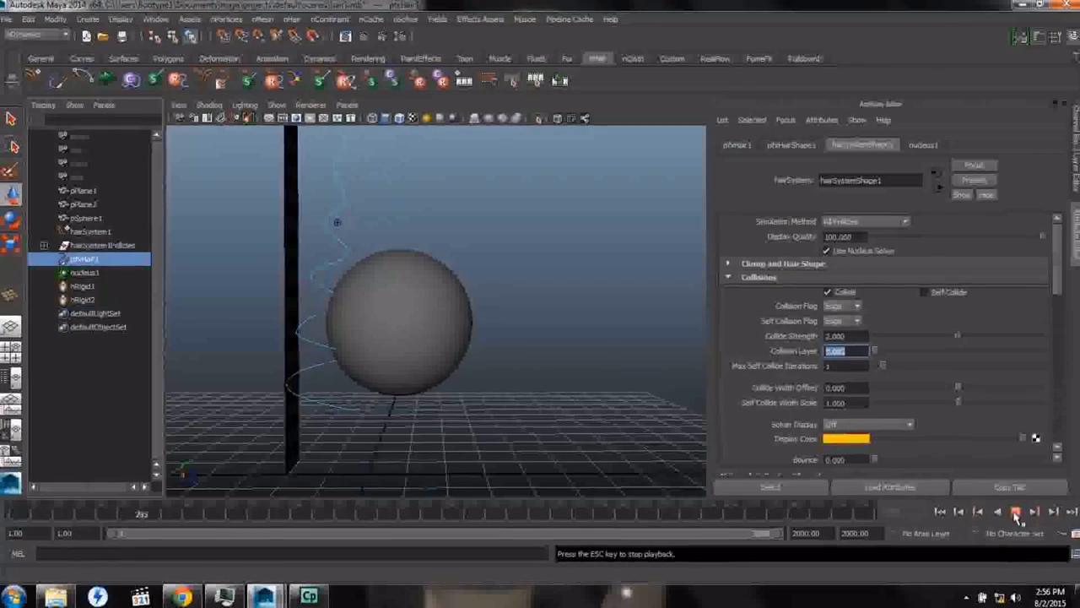
pyautogui.keyDown('alt'); pyautogui.moveTo(439, 393); pyautogui.dragTo(509, 396); pyautogui.keyUp('alt')
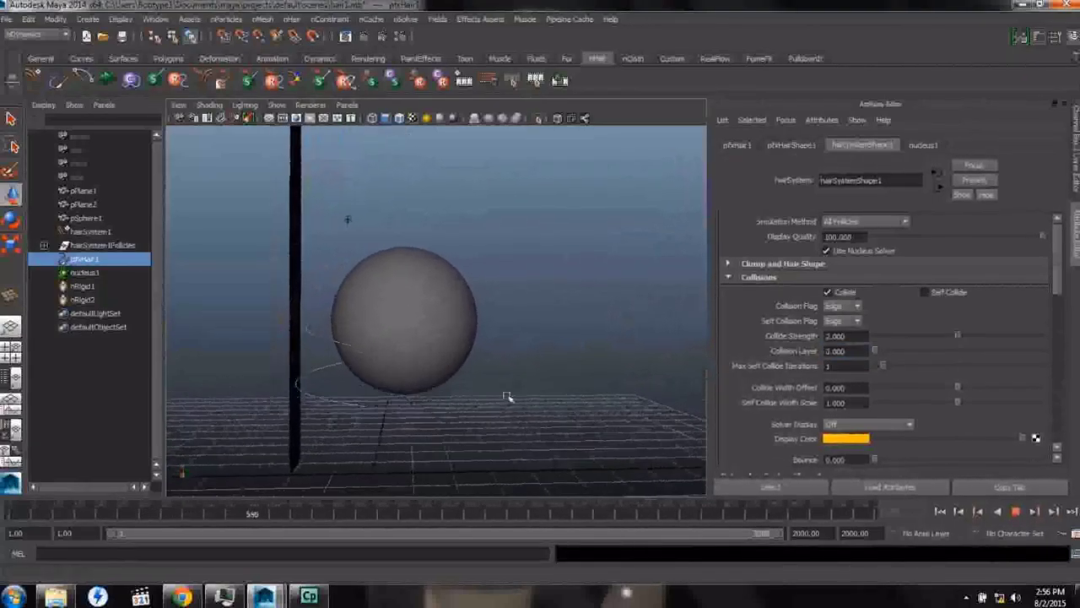
pyautogui.click(1015, 511)
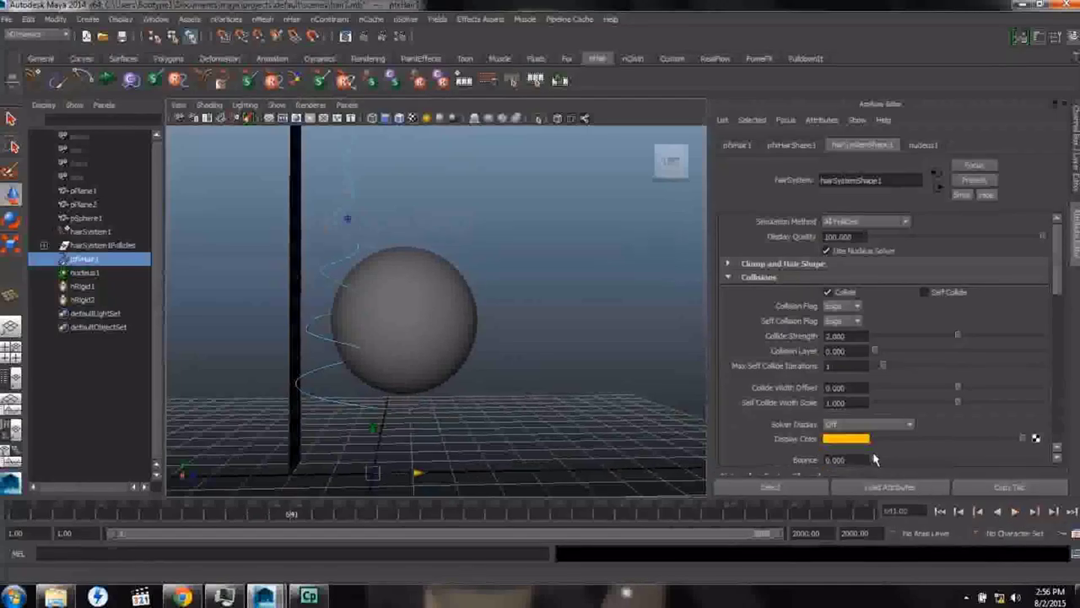
# Step: Set Solver Display to Collision Thickness, then rewind to frame 1 and replay with the sphere selected
pyautogui.click(912, 423)
pyautogui.click(890, 447)
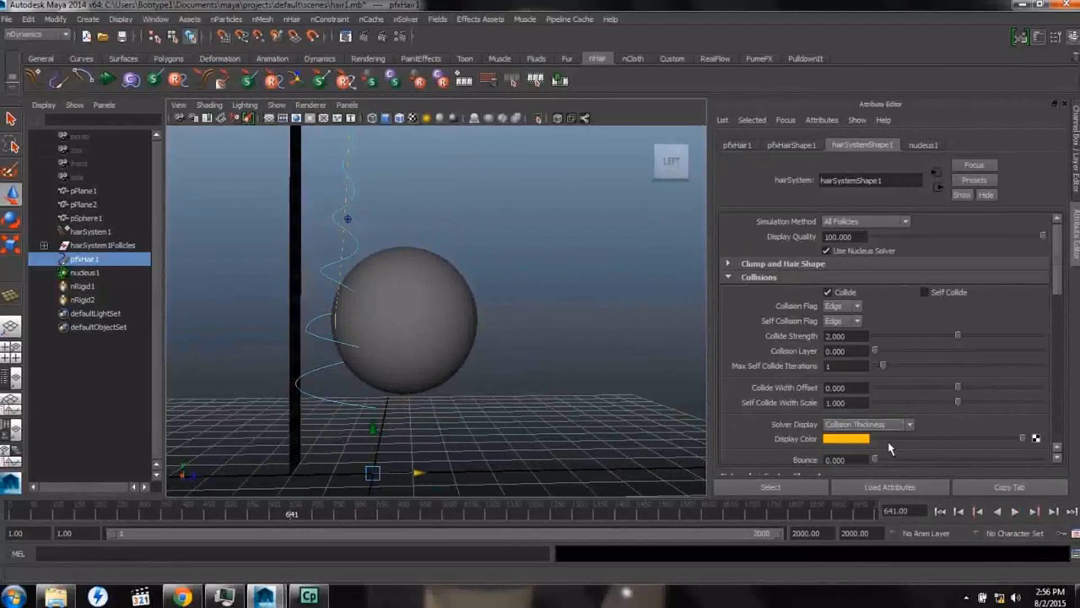
pyautogui.scroll(5, 409, 368)
pyautogui.keyDown('alt'); pyautogui.moveTo(414, 370); pyautogui.dragTo(388, 372); pyautogui.keyUp('alt')
pyautogui.scroll(-5, 379, 366)
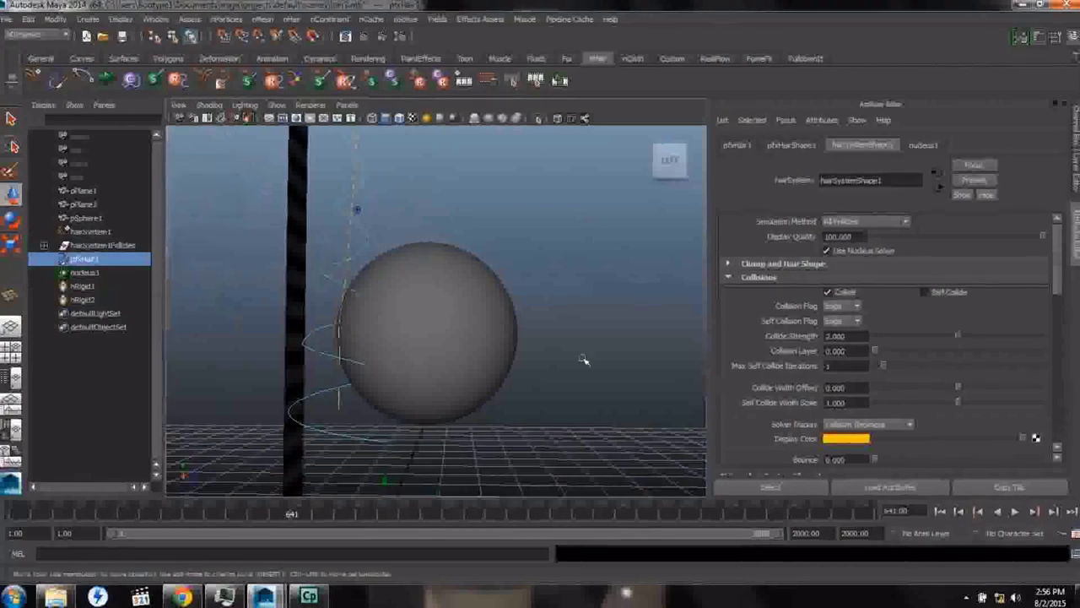
pyautogui.click(940, 512)
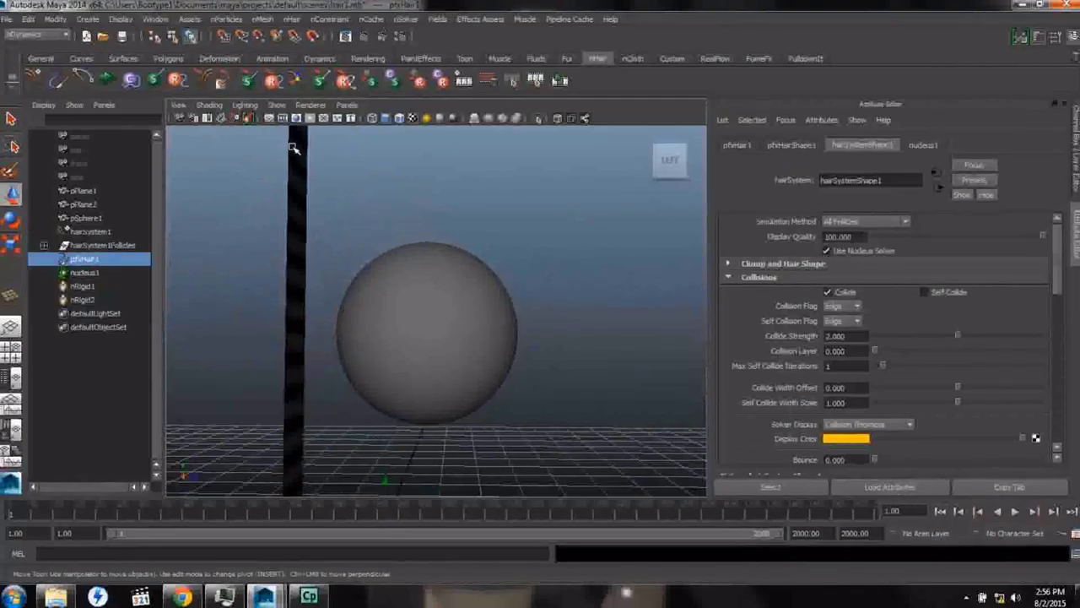
pyautogui.hotkey('alt', 'v')
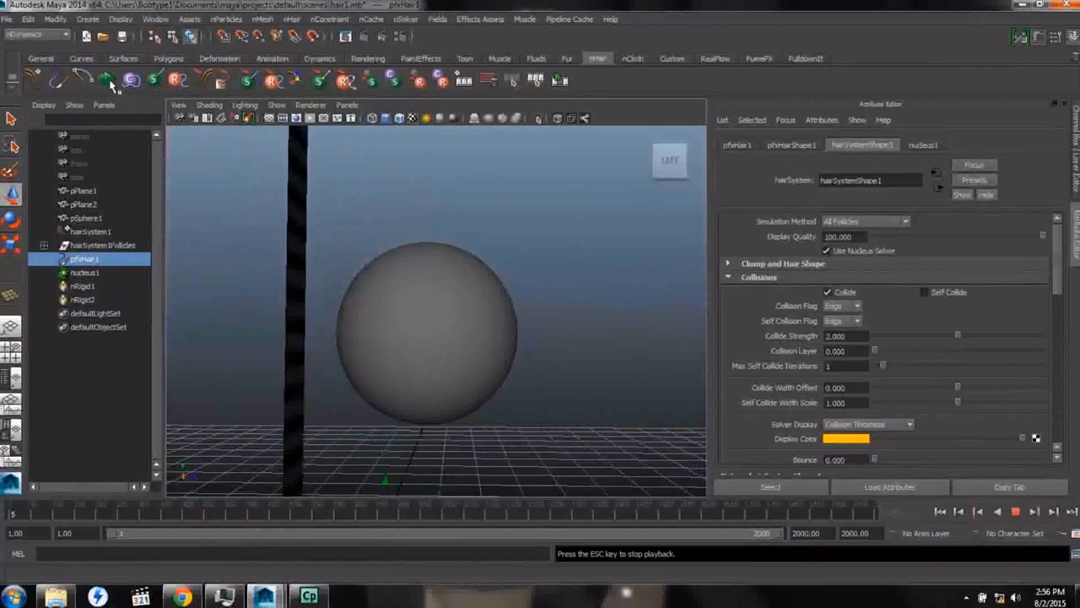
pyautogui.click(424, 319)
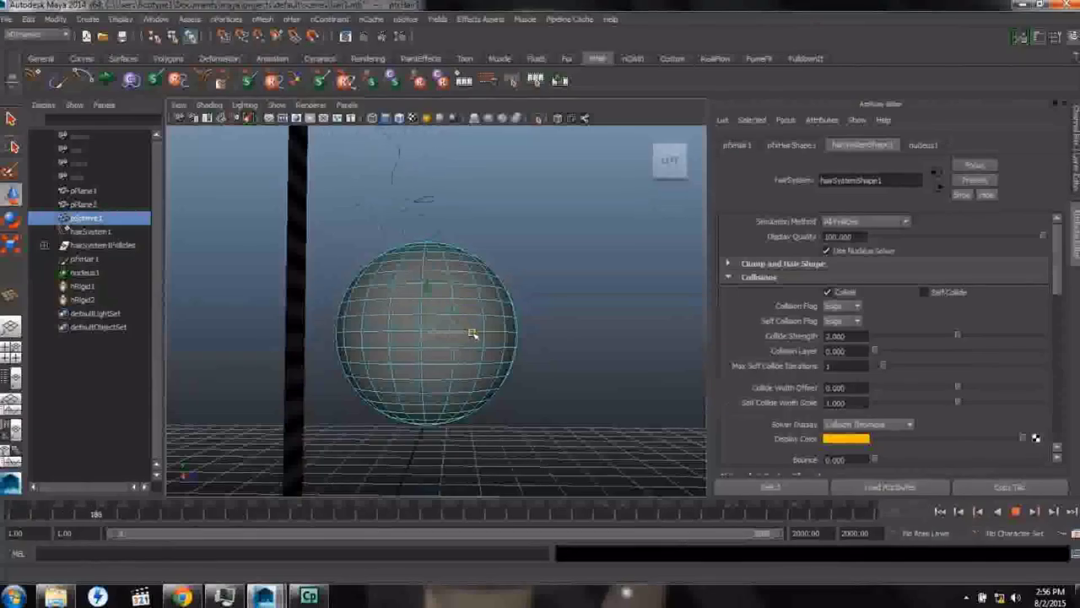
# Step: Push pSphere1 back and forth through the hair during playback, then select pfxHair1 and stop
pyautogui.moveTo(473, 335); pyautogui.dragTo(454, 393)
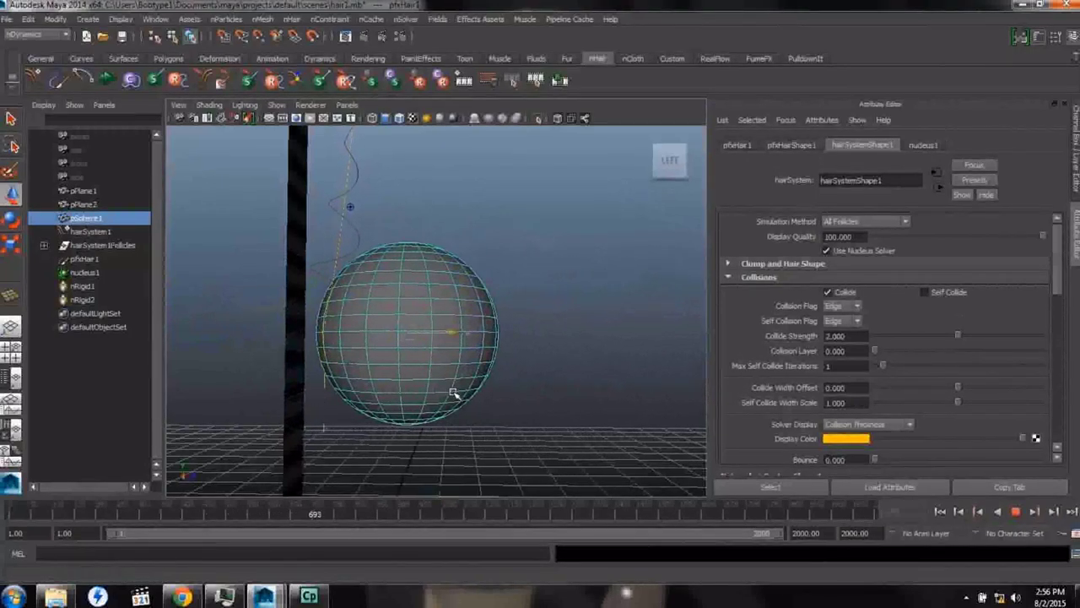
pyautogui.click(1016, 512)
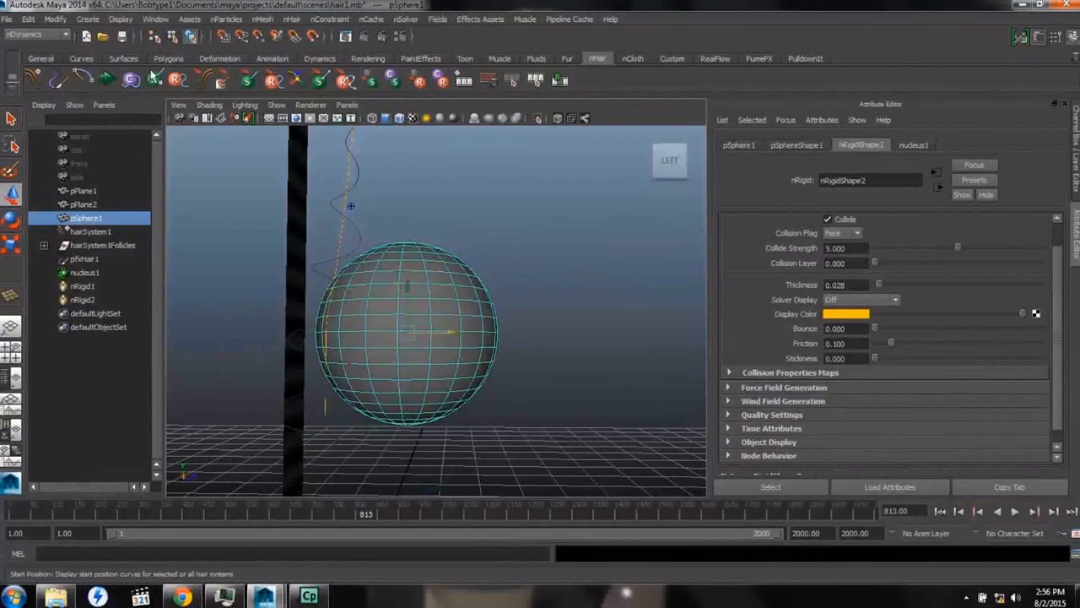
pyautogui.hotkey('alt', 'v')
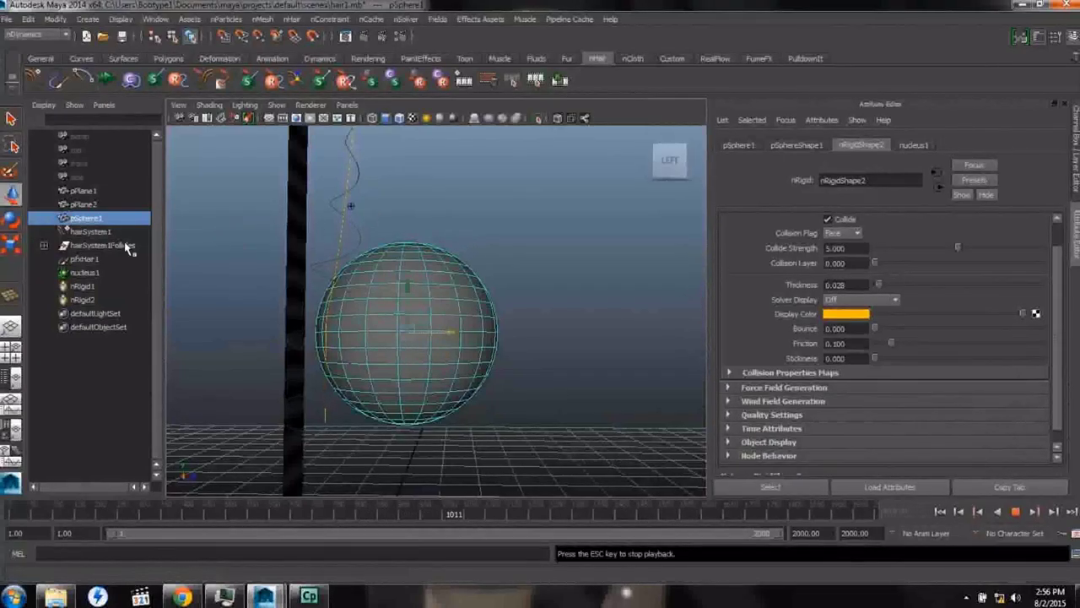
pyautogui.click(85, 259)
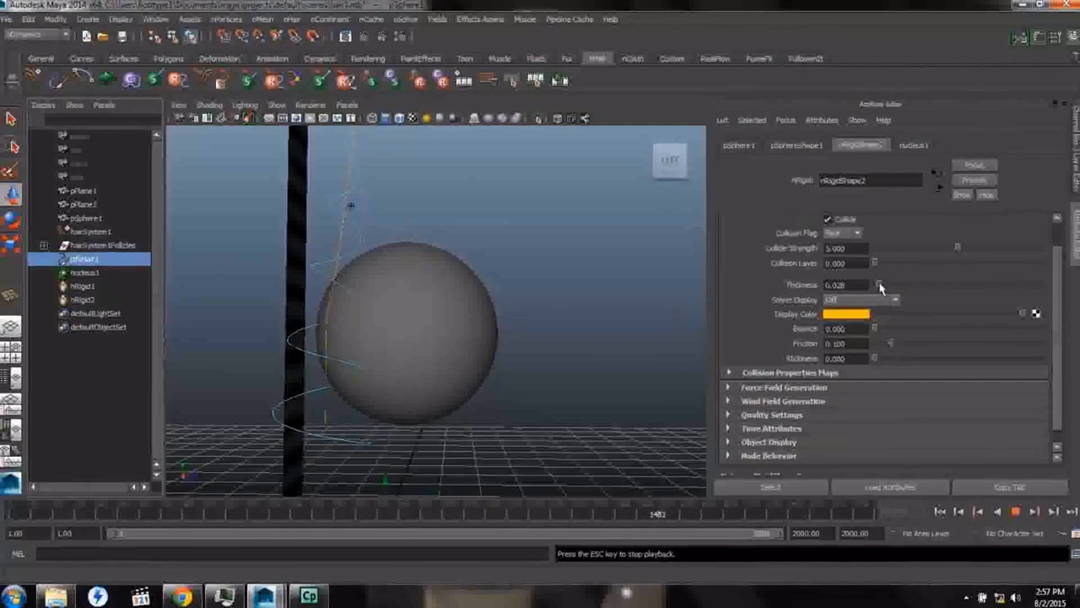
pyautogui.click(1016, 512)
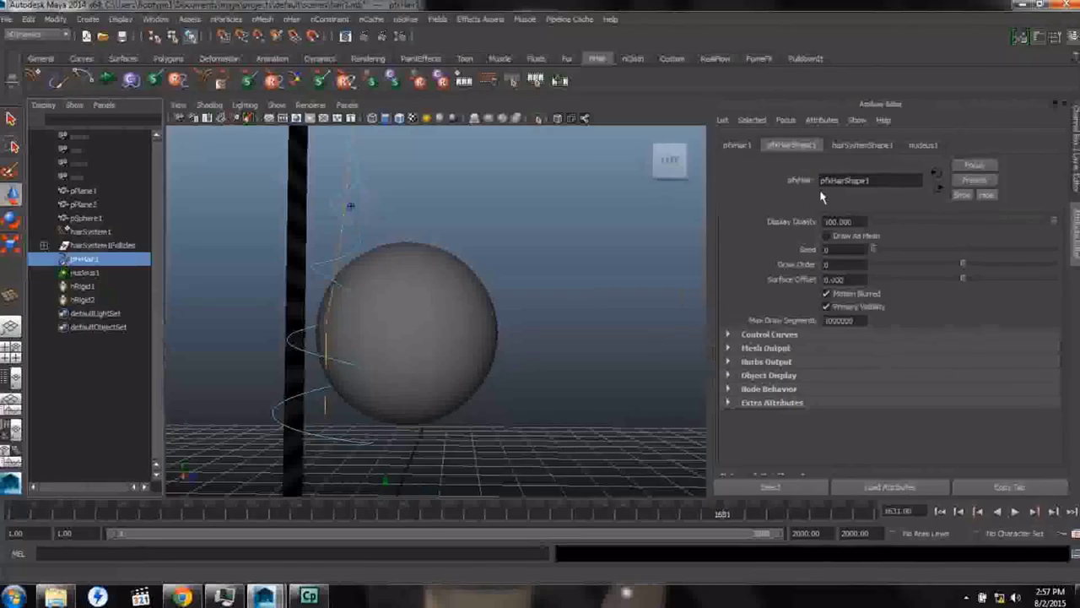
# Step: Show hairSystemShape1's attributes and replay the simulation from frame 1
pyautogui.click(860, 145)
pyautogui.click(940, 512)
pyautogui.keyDown('alt'); pyautogui.moveTo(296, 236); pyautogui.dragTo(427, 493); pyautogui.keyUp('alt')
pyautogui.hotkey('alt', 'v')
pyautogui.keyDown('alt'); pyautogui.moveTo(531, 414); pyautogui.dragTo(531, 211); pyautogui.keyUp('alt')
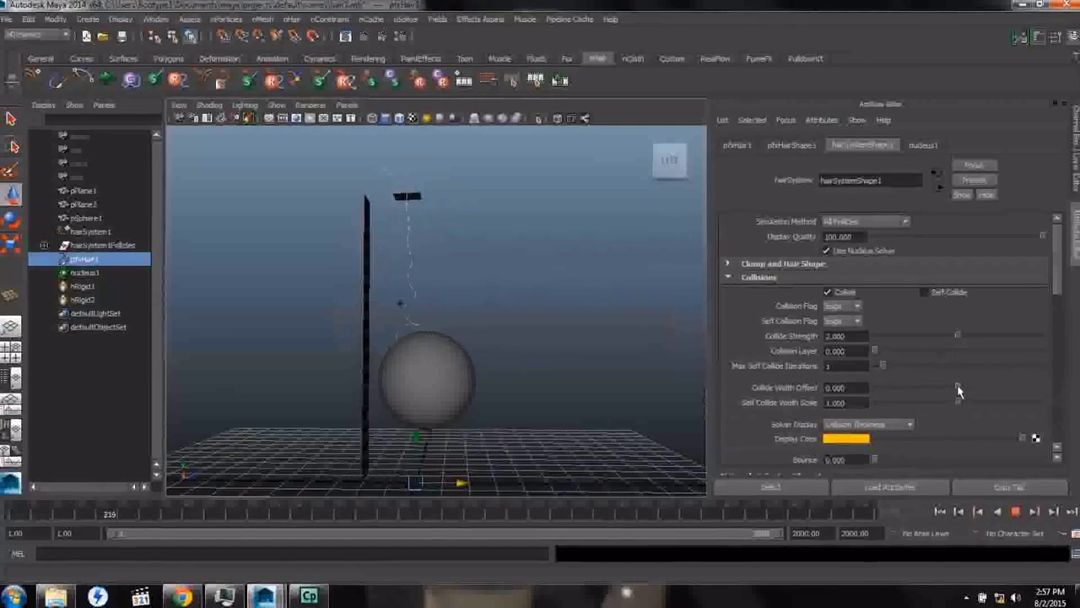
# Step: Try Collide Width Offset values up to 0.145 during playback, then rewind and set it to 0.010
pyautogui.moveTo(958, 389); pyautogui.dragTo(1037, 398)
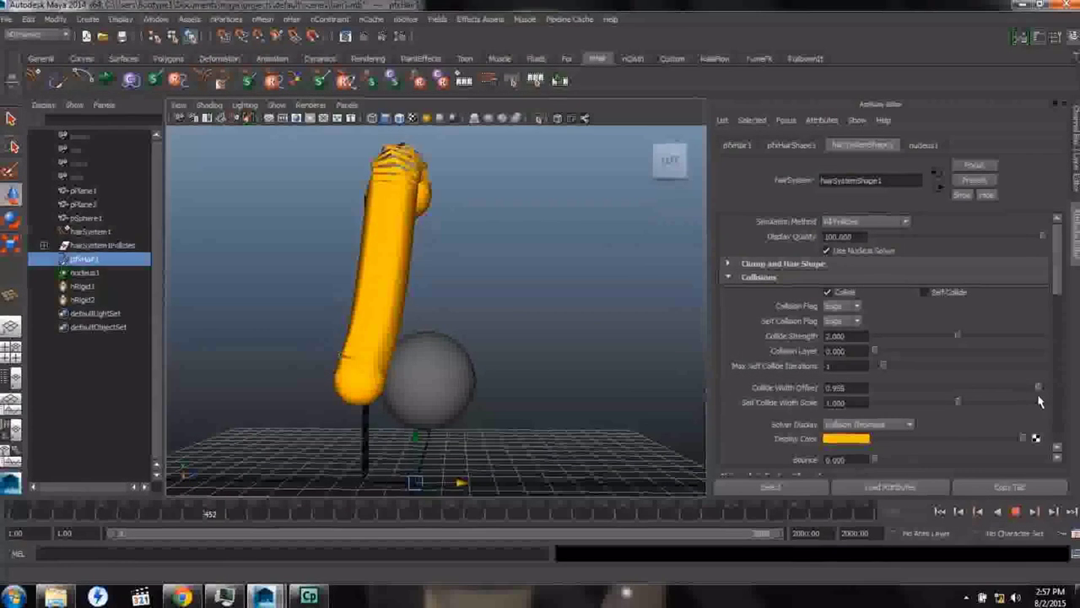
pyautogui.keyDown('alt'); pyautogui.moveTo(391, 344); pyautogui.dragTo(380, 199); pyautogui.keyUp('alt')
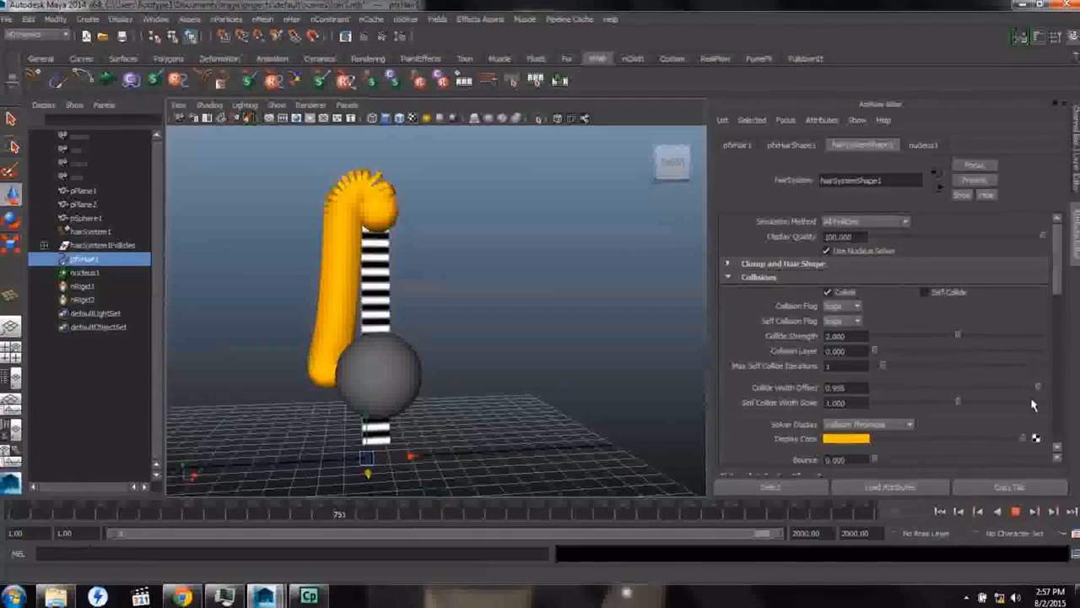
pyautogui.moveTo(1036, 389); pyautogui.dragTo(970, 404)
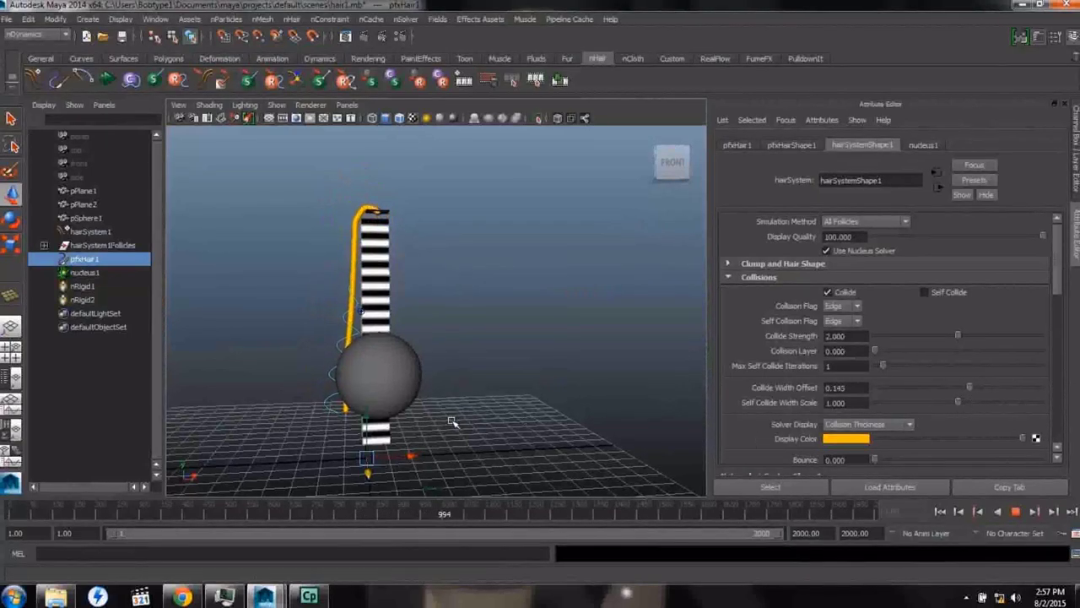
pyautogui.keyDown('alt'); pyautogui.moveTo(531, 422); pyautogui.dragTo(574, 427); pyautogui.keyUp('alt')
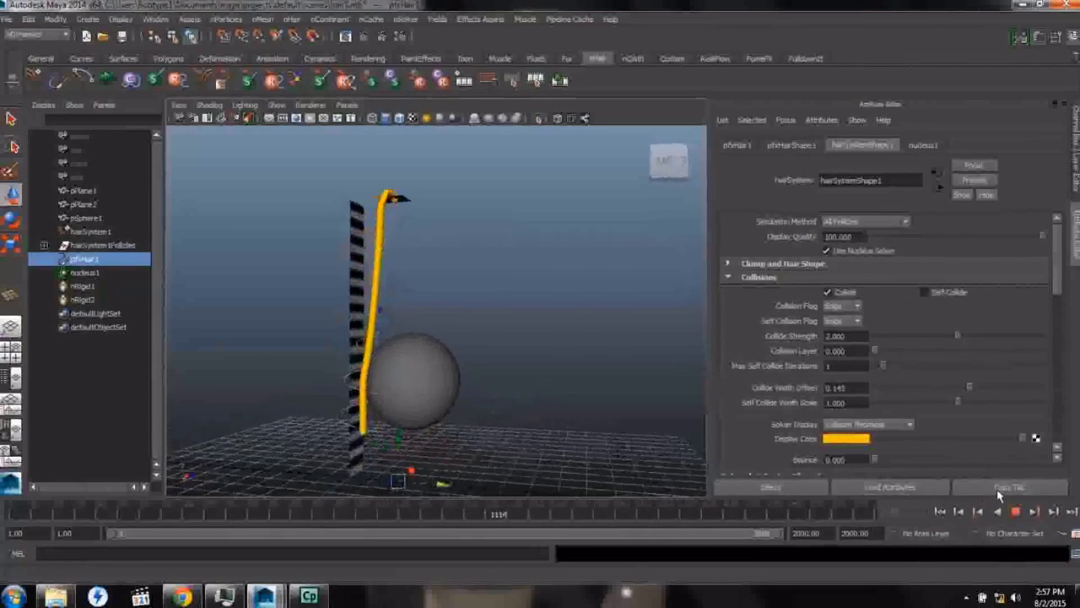
pyautogui.click(1015, 512)
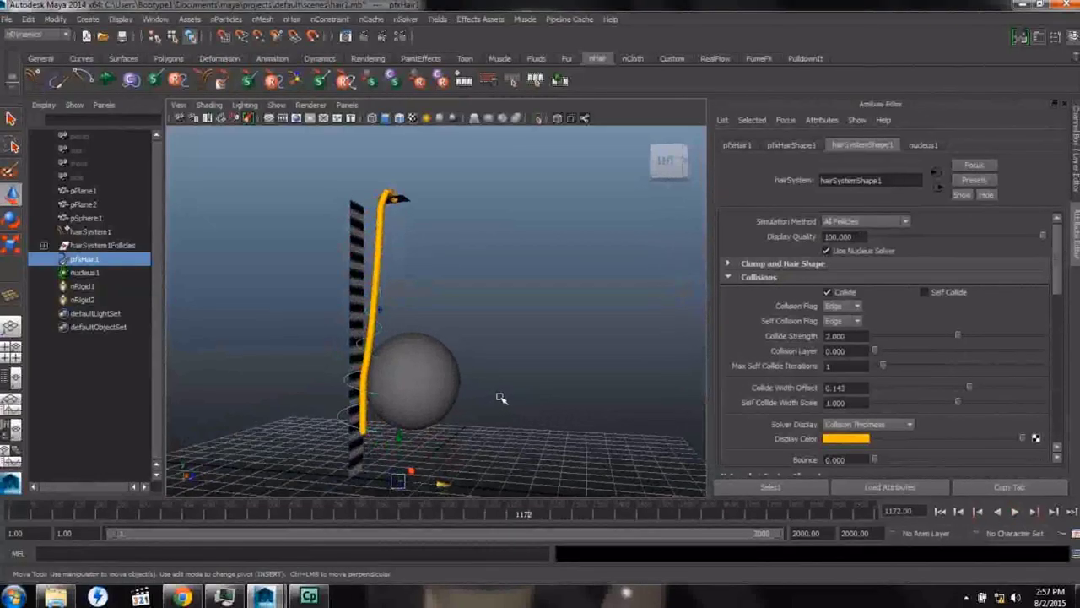
pyautogui.click(940, 511)
pyautogui.keyDown('alt'); pyautogui.moveTo(574, 375); pyautogui.dragTo(451, 427); pyautogui.keyUp('alt')
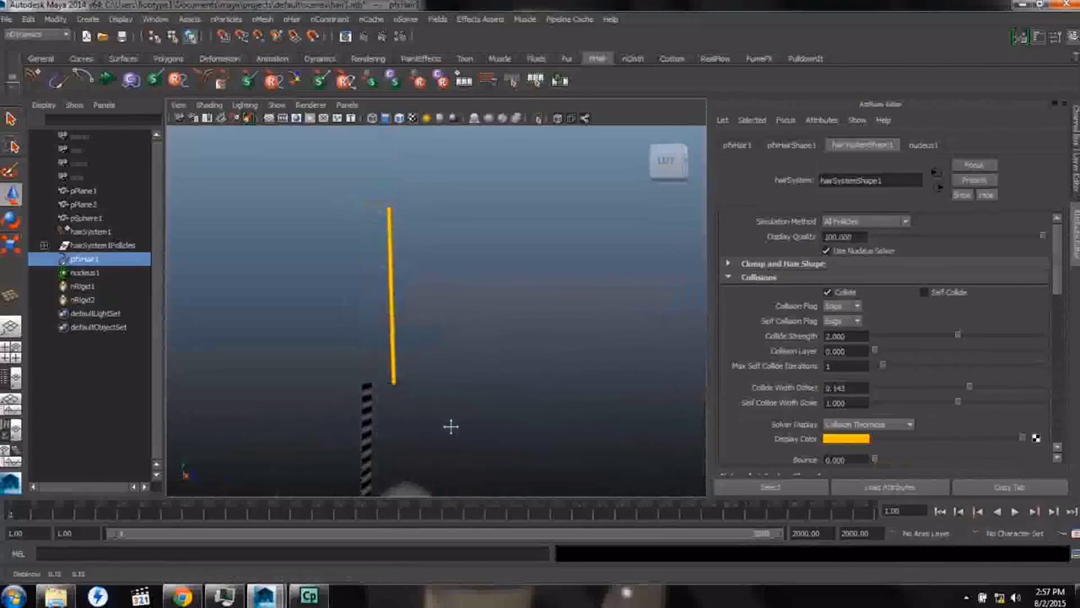
pyautogui.keyDown('alt'); pyautogui.moveTo(262, 405); pyautogui.dragTo(342, 427); pyautogui.keyUp('alt')
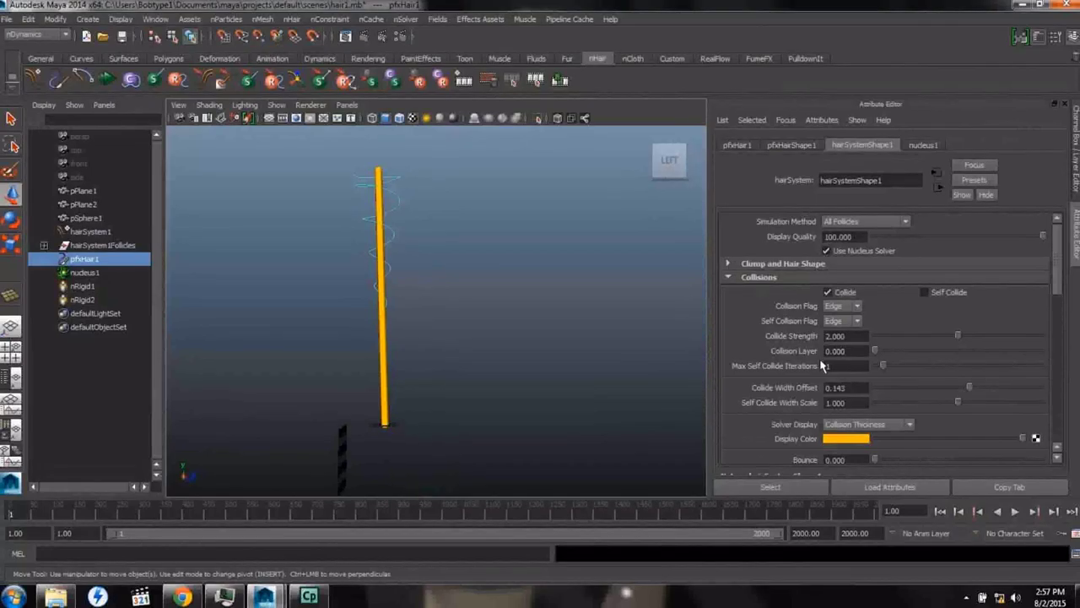
pyautogui.doubleClick(835, 387)
pyautogui.click(729, 264)
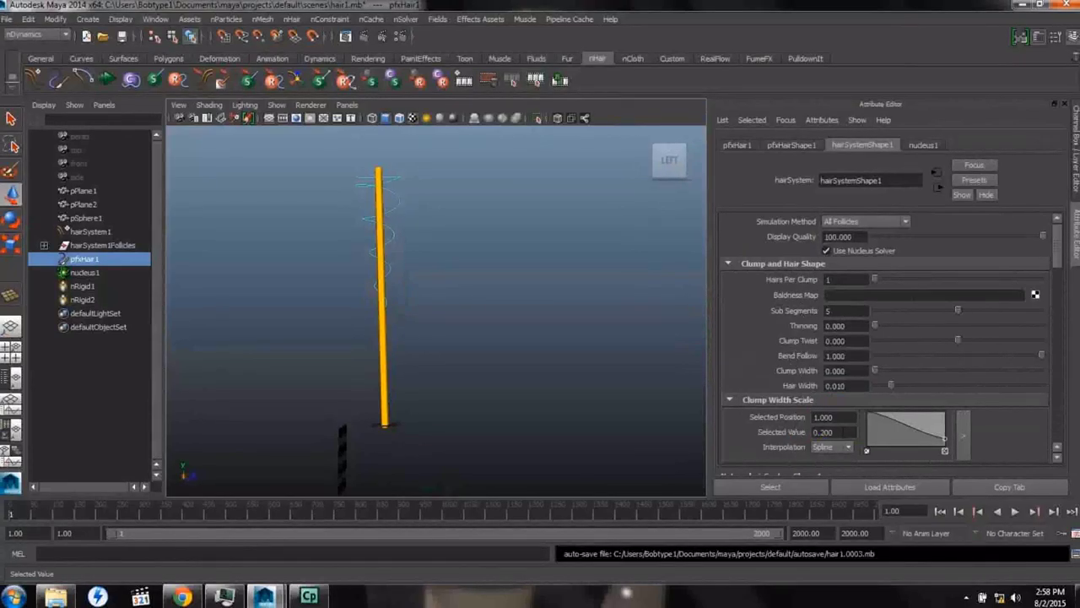
# Step: Make the Clump Width Scale ramp run linearly from 0 at the root to 1 at the tip
pyautogui.moveTo(869, 416); pyautogui.dragTo(867, 452)
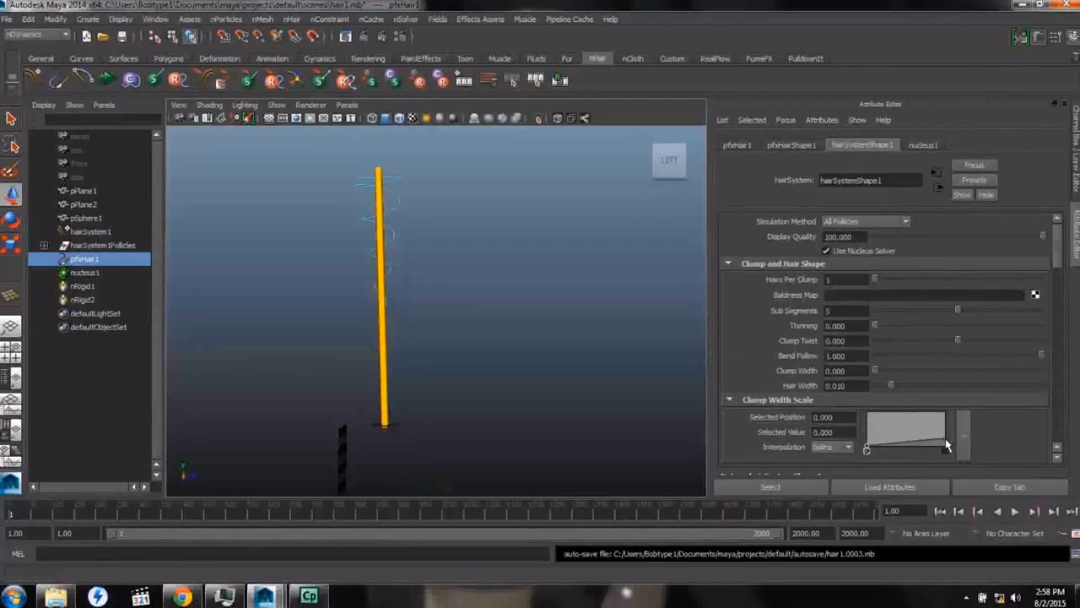
pyautogui.moveTo(945, 439); pyautogui.dragTo(947, 414)
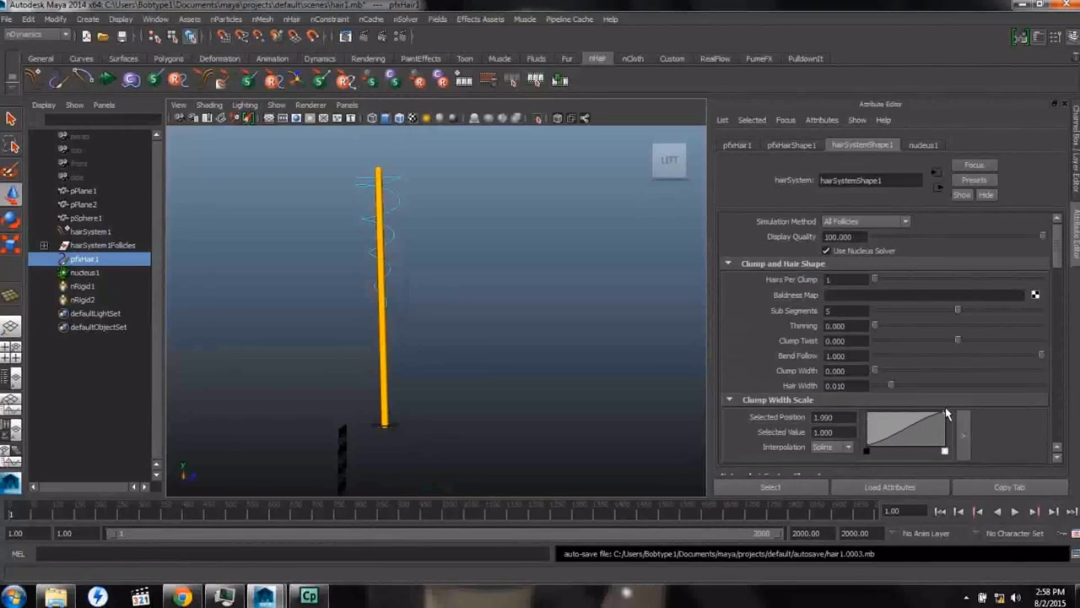
pyautogui.click(848, 447)
pyautogui.click(838, 466)
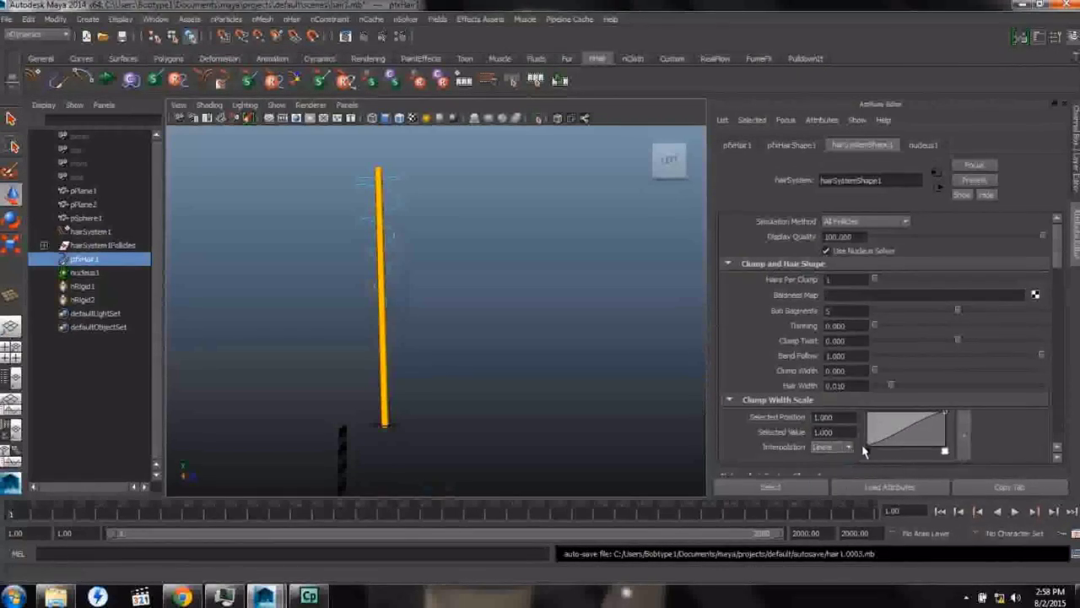
pyautogui.click(845, 448)
pyautogui.click(838, 467)
# Step: Add a Clump Width Scale point at position 0.7 with value 0.5
pyautogui.click(891, 435)
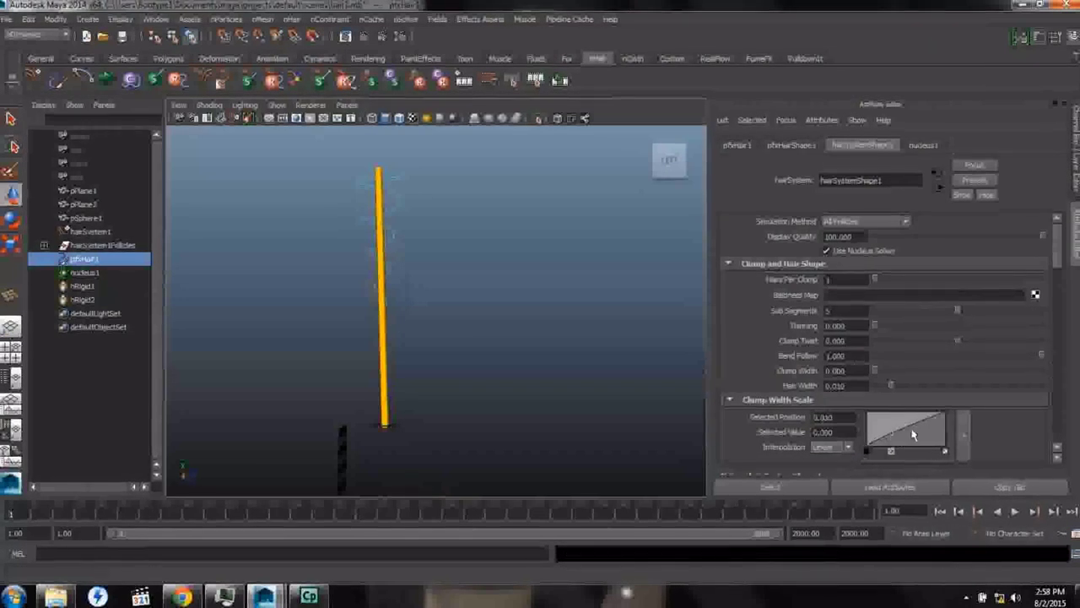
pyautogui.click(922, 427)
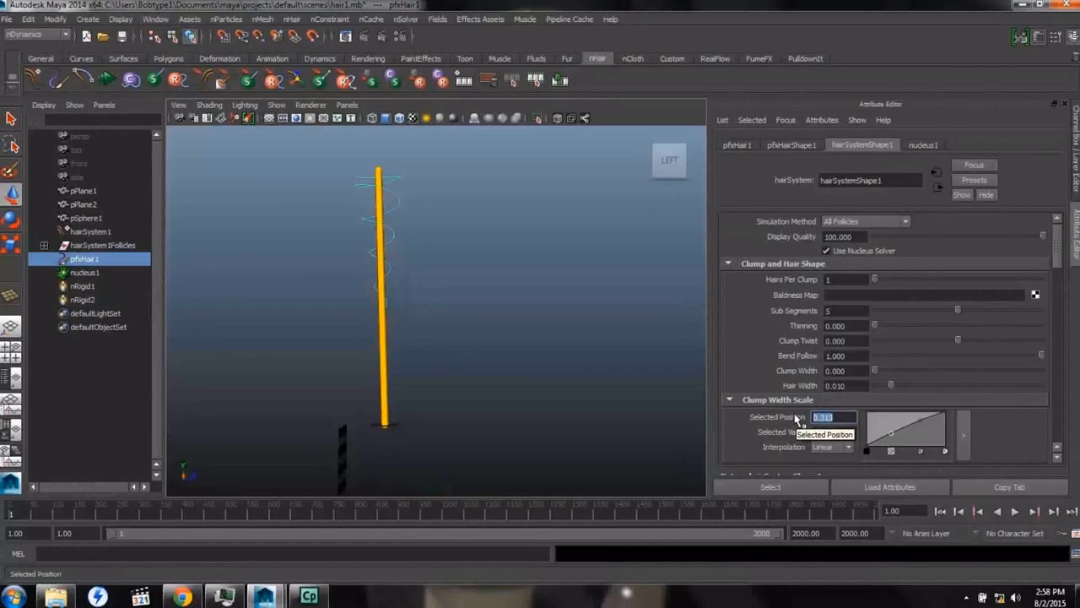
pyautogui.write('1')
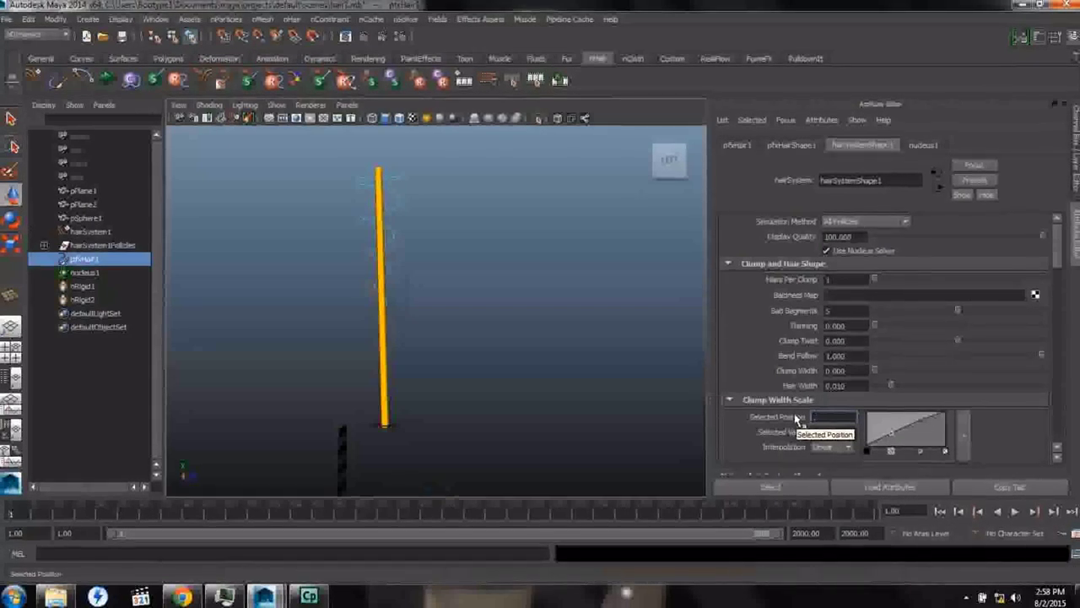
pyautogui.press('Tab')
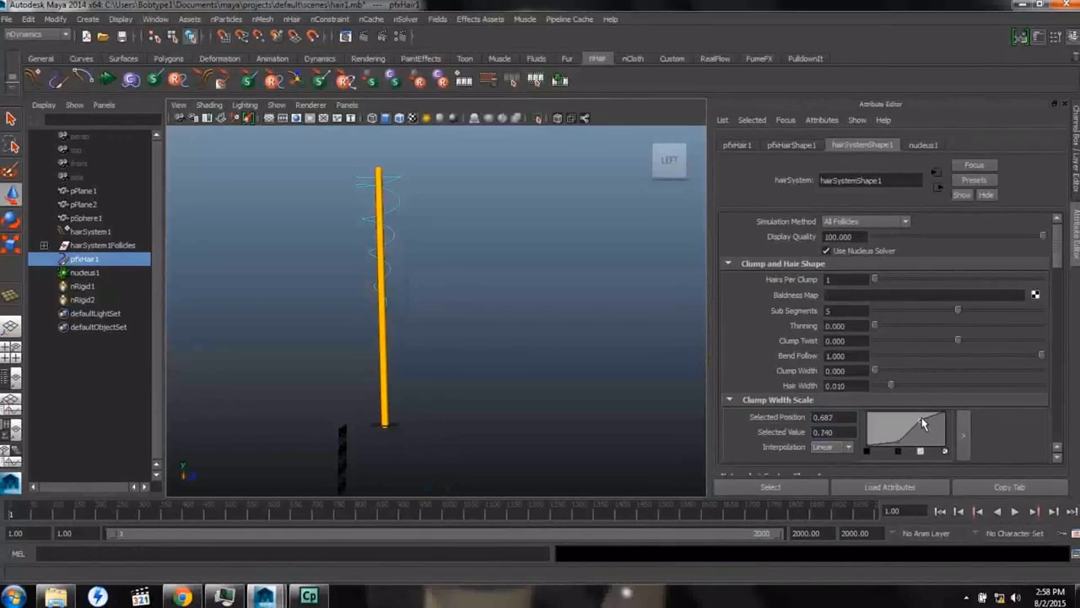
pyautogui.write('0.7')
pyautogui.press('Tab')
pyautogui.write('.5')
pyautogui.press('Return')
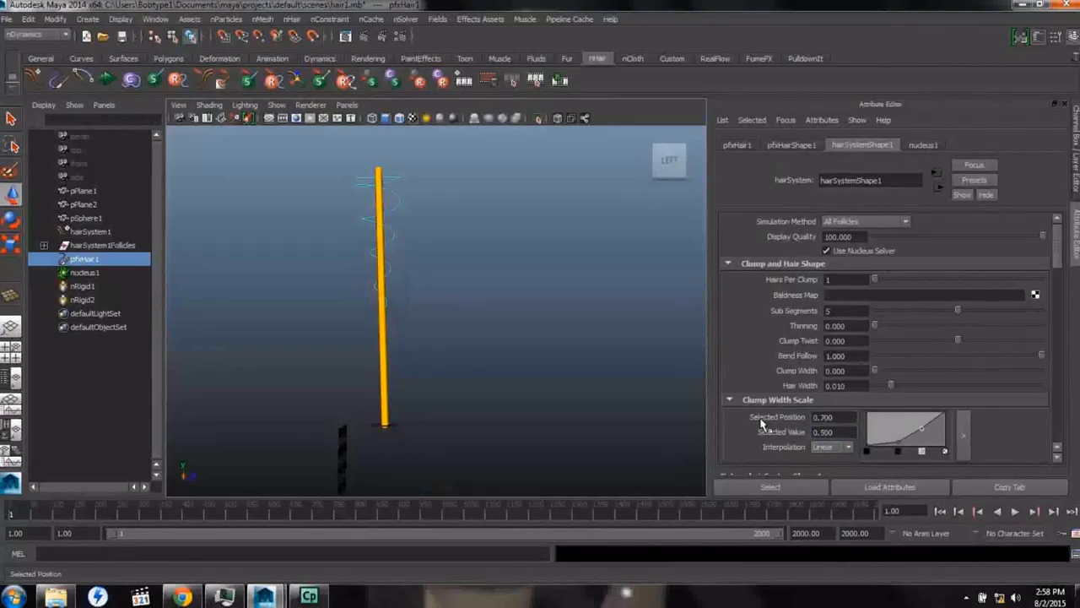
# Step: Zoom out to view the hair and restart the simulation
pyautogui.keyDown('alt'); pyautogui.moveTo(593, 396); pyautogui.dragTo(556, 393, button='right'); pyautogui.keyUp('alt')
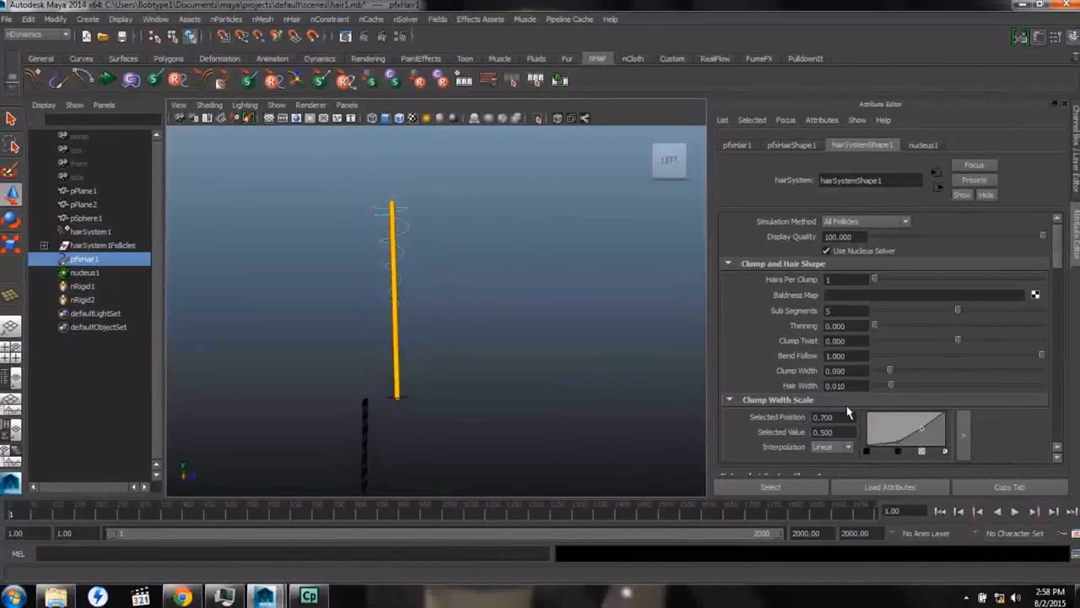
pyautogui.scroll(-5, 848, 411)
pyautogui.scroll(5, 848, 411)
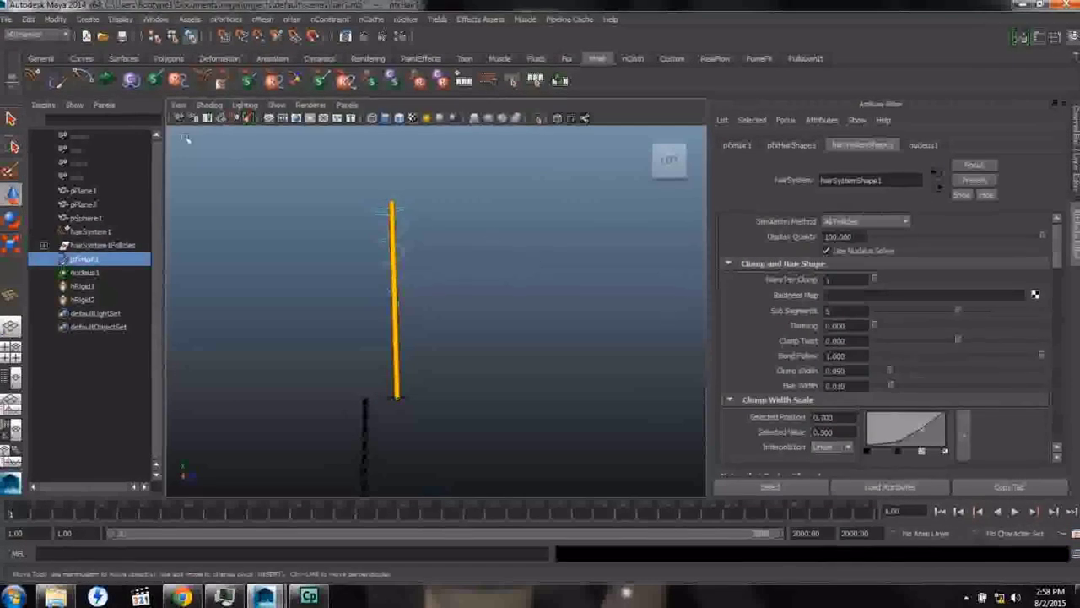
pyautogui.hotkey('alt', 'v')
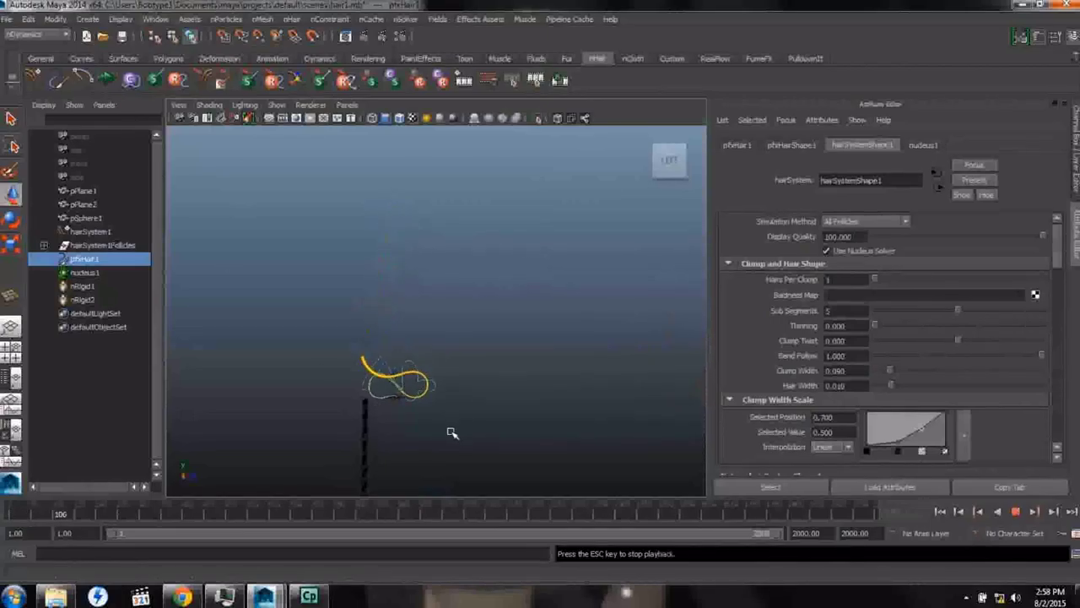
# Step: Raise Clump Width during playback, then rewind to frame 1 and set it to 1.5
pyautogui.keyDown('alt'); pyautogui.moveTo(440, 442); pyautogui.dragTo(290, 326); pyautogui.keyUp('alt')
pyautogui.keyDown('alt'); pyautogui.moveTo(290, 325); pyautogui.dragTo(424, 372, button='right'); pyautogui.keyUp('alt')
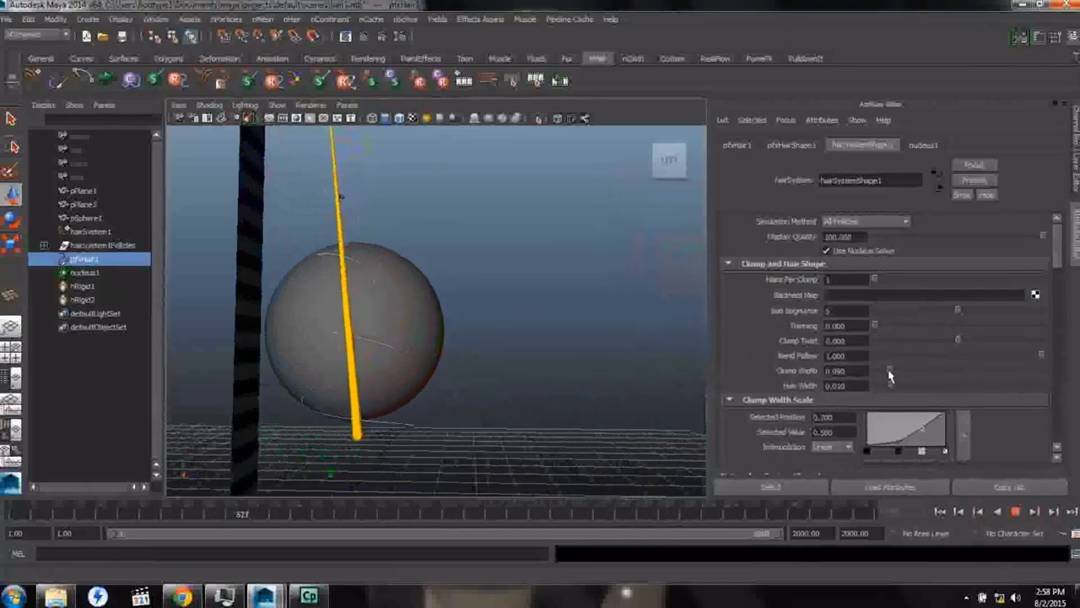
pyautogui.moveTo(889, 374); pyautogui.dragTo(1054, 378)
pyautogui.keyDown('alt'); pyautogui.moveTo(528, 363); pyautogui.dragTo(468, 359); pyautogui.keyUp('alt')
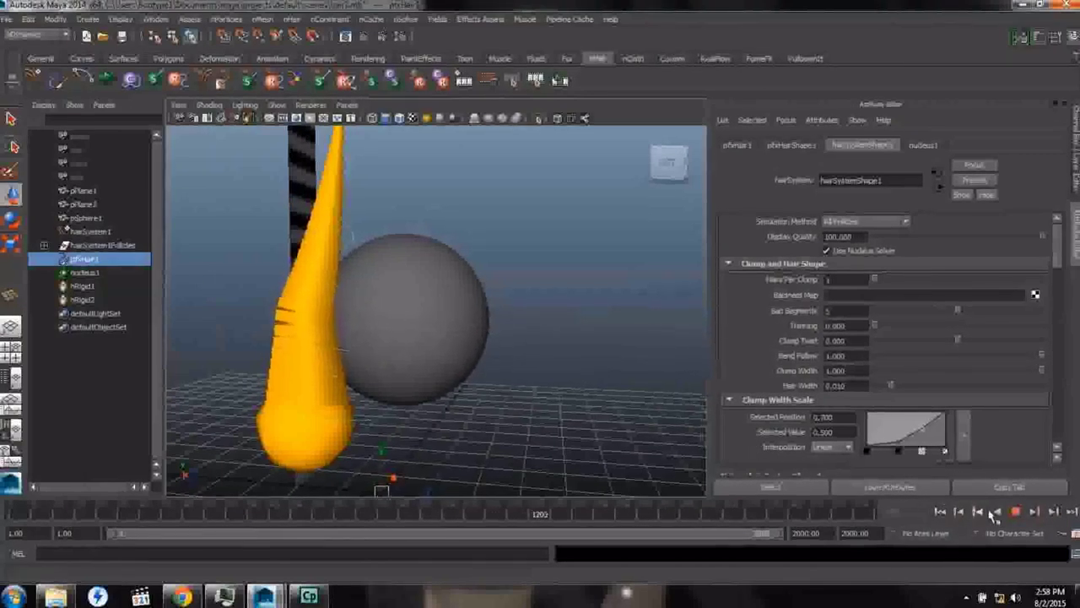
pyautogui.click(1016, 511)
pyautogui.click(940, 512)
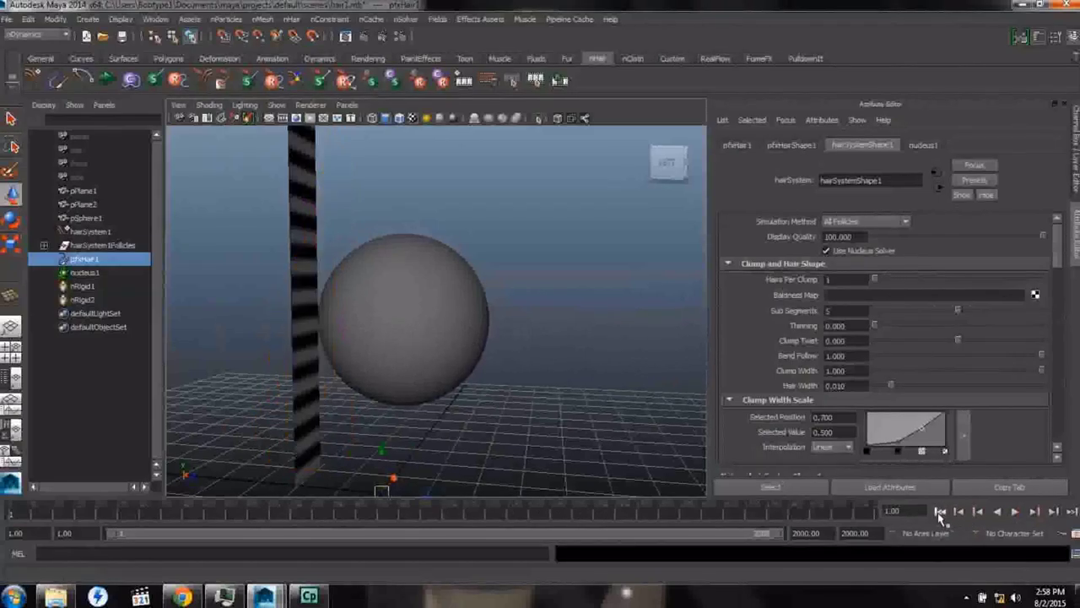
pyautogui.keyDown('alt'); pyautogui.moveTo(331, 240); pyautogui.dragTo(431, 490); pyautogui.keyUp('alt')
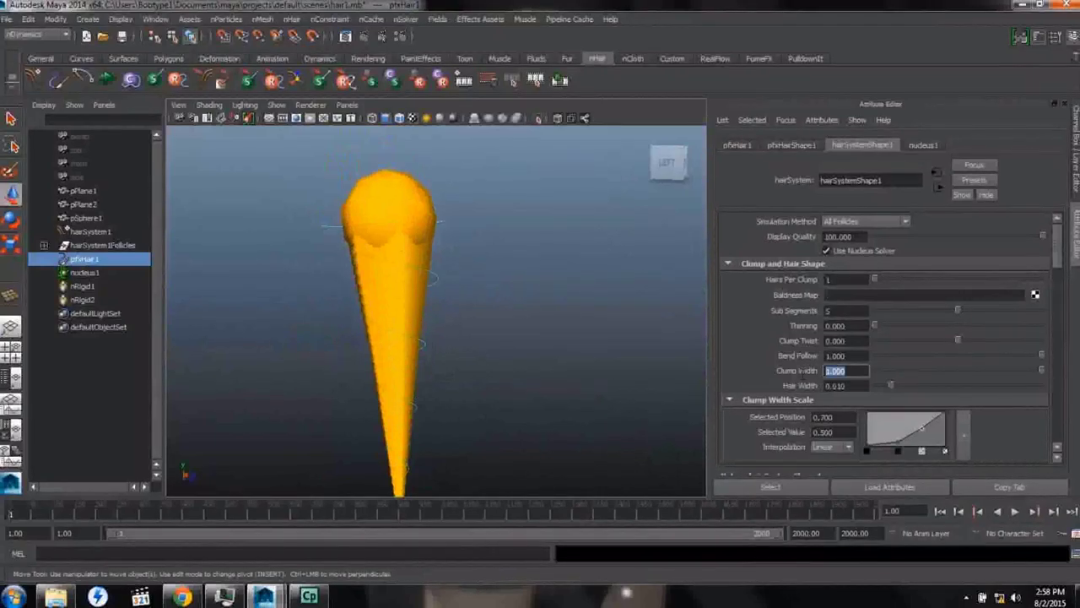
pyautogui.write('1.5')
pyautogui.press('Tab')
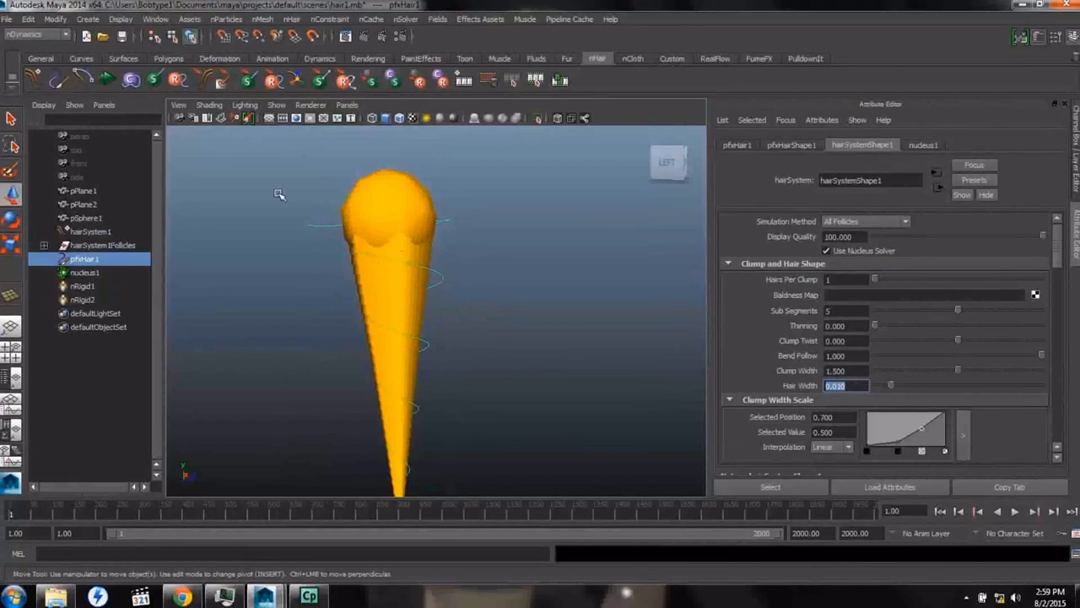
# Step: Turn on Interactive Playback and swing pSphere1 back and forth against the thickened hair
pyautogui.click(107, 81)
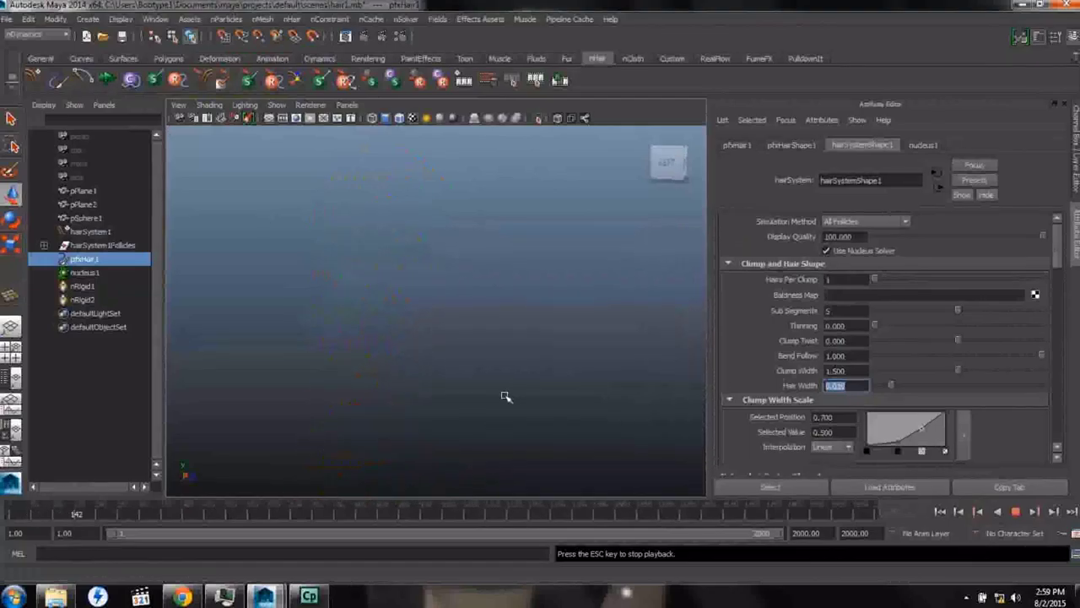
pyautogui.keyDown('alt'); pyautogui.moveTo(411, 403); pyautogui.dragTo(408, 359); pyautogui.keyUp('alt')
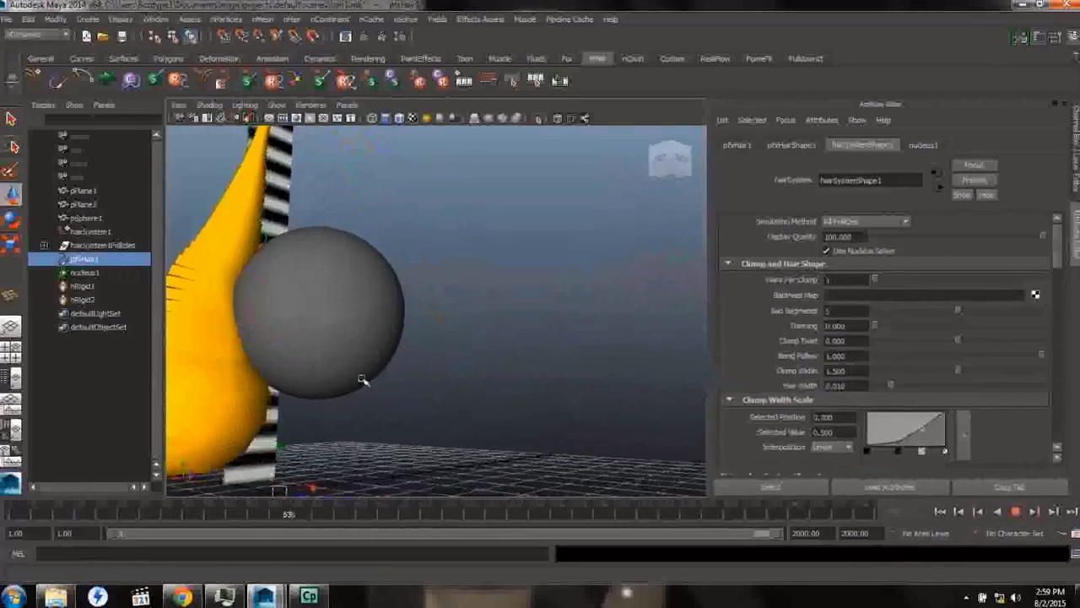
pyautogui.click(319, 312)
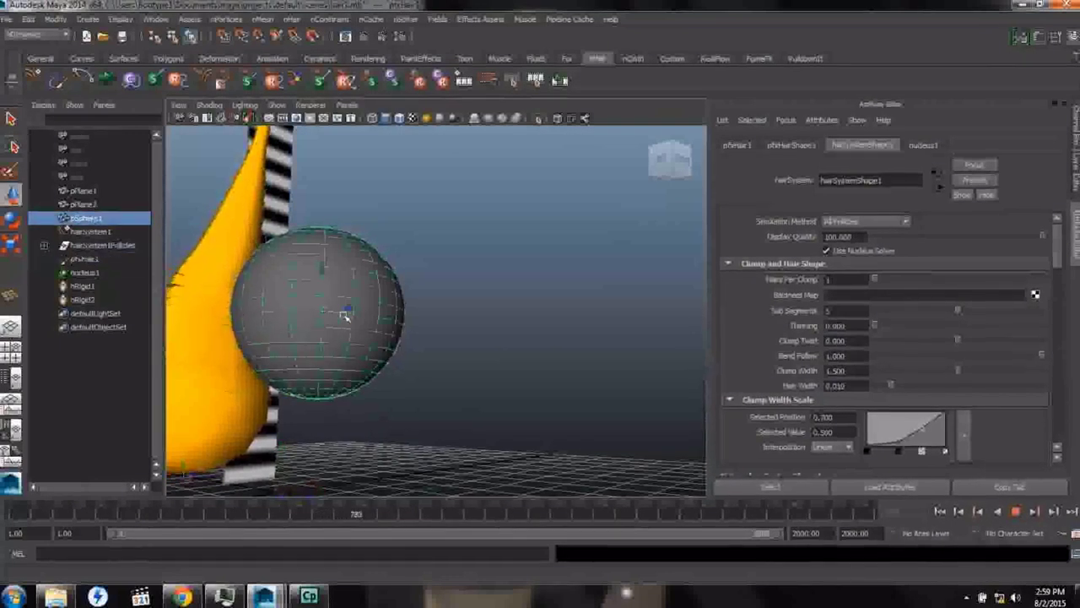
pyautogui.moveTo(349, 305); pyautogui.dragTo(405, 307)
pyautogui.moveTo(308, 376); pyautogui.dragTo(385, 386)
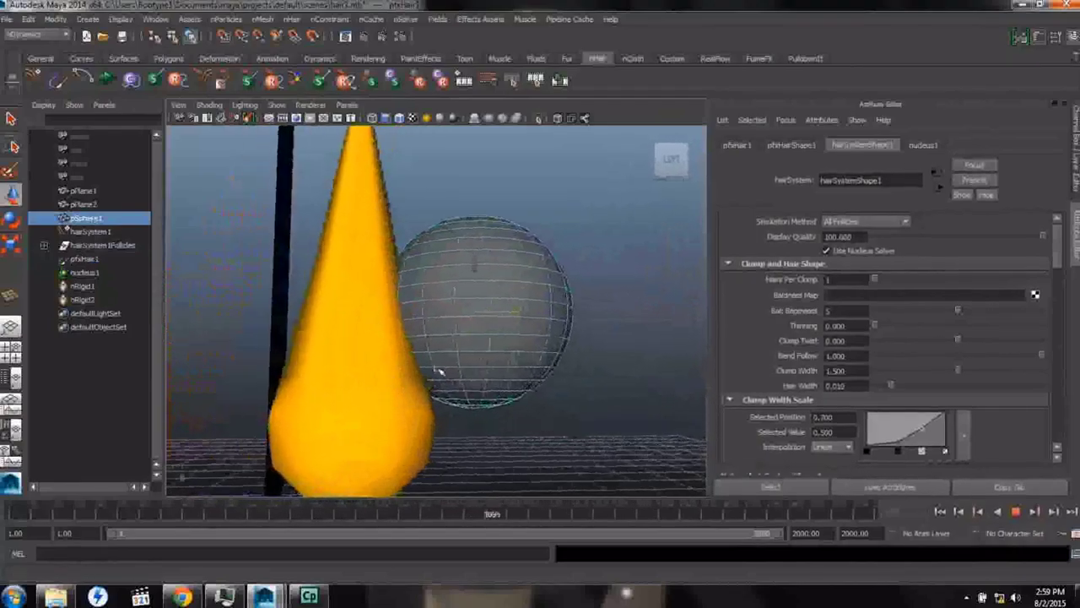
pyautogui.moveTo(523, 314); pyautogui.dragTo(511, 394)
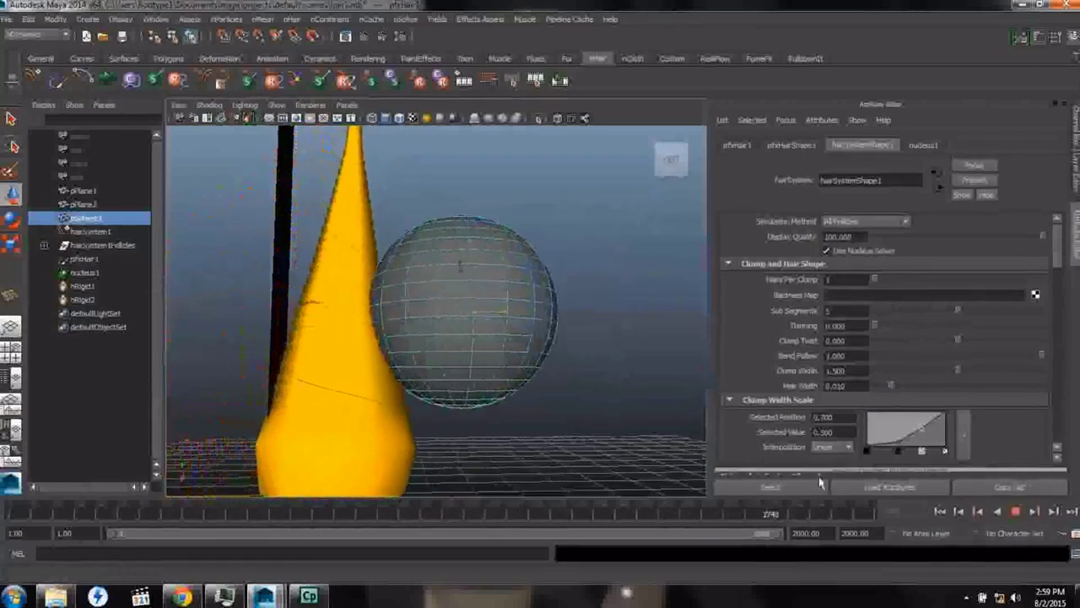
# Step: Rewind to frame 1, set hairSystemShape1's Solver Display to Off, and replay the simulation
pyautogui.click(1015, 511)
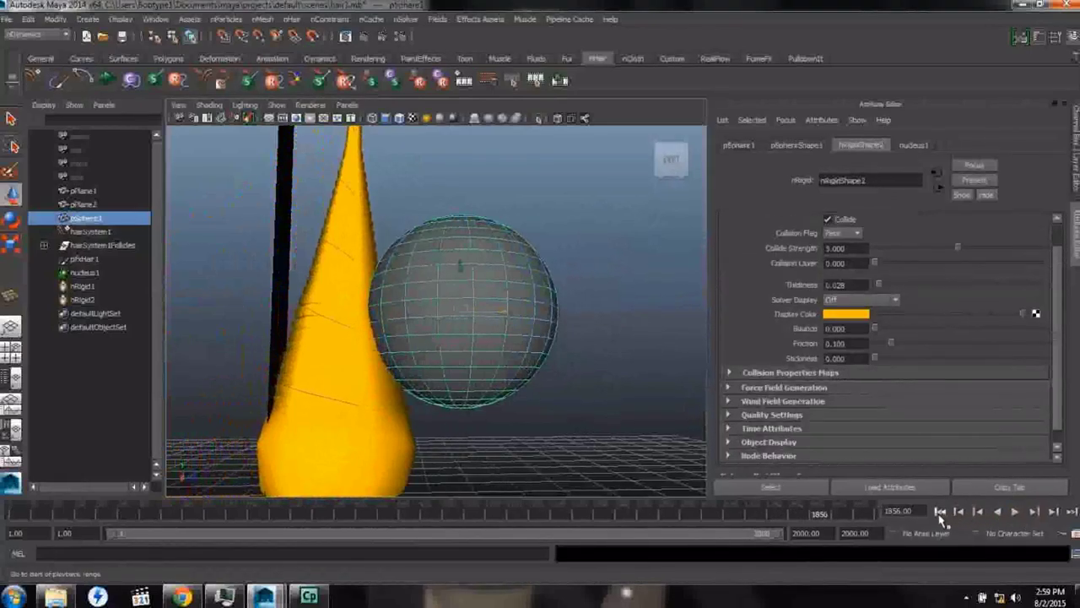
pyautogui.click(939, 512)
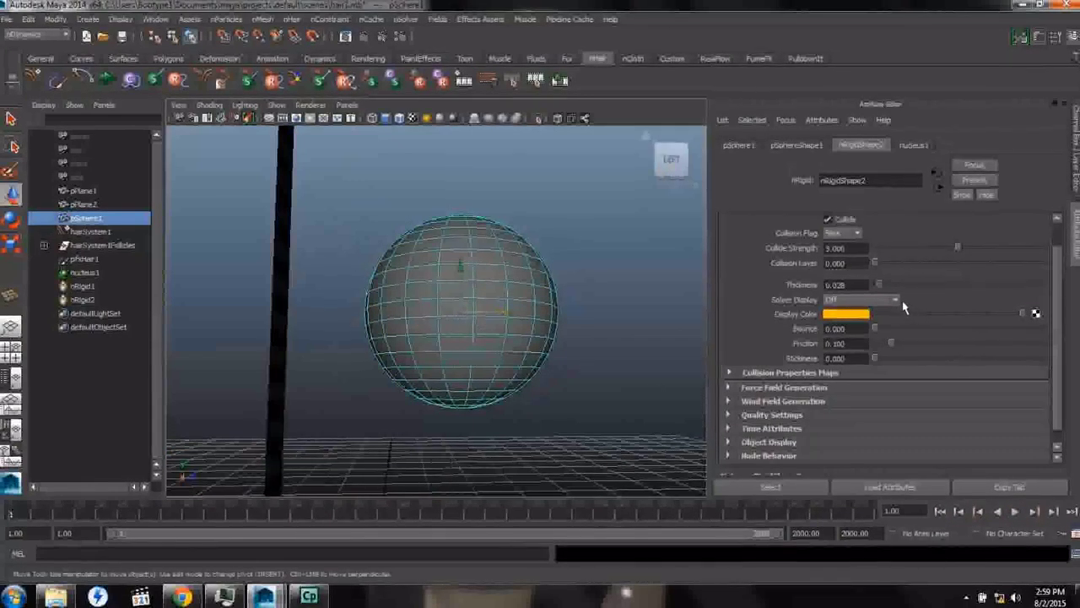
pyautogui.click(83, 260)
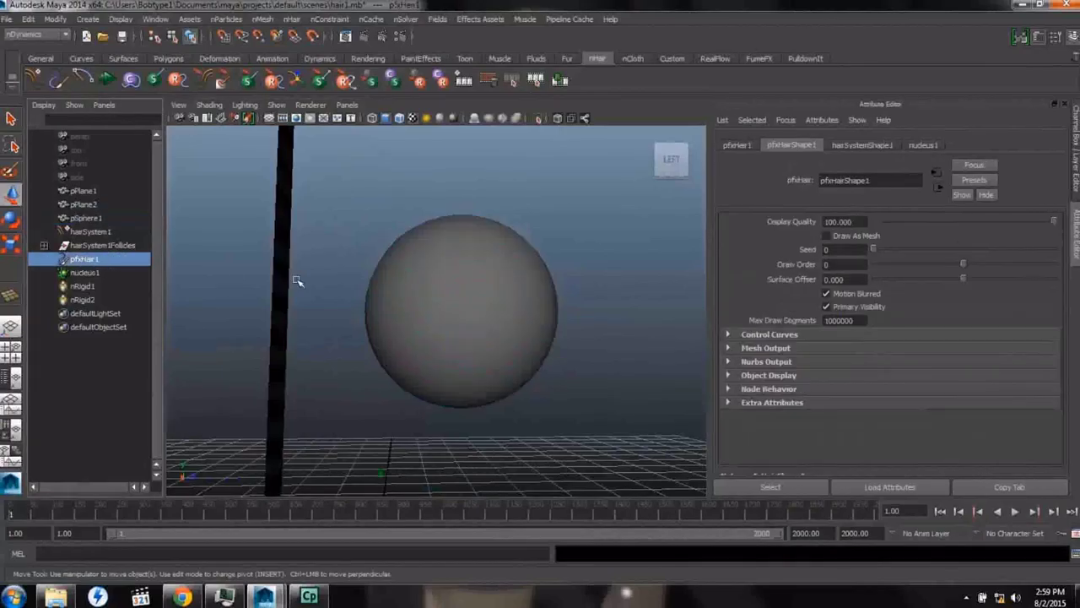
pyautogui.click(859, 146)
pyautogui.scroll(-10, 900, 392)
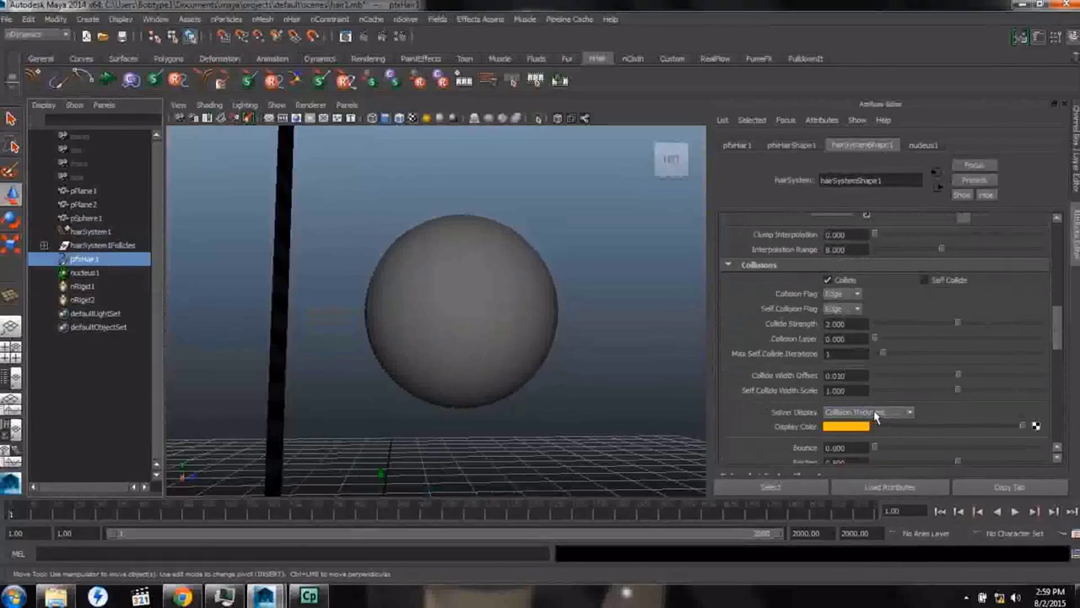
pyautogui.click(876, 413)
pyautogui.click(854, 421)
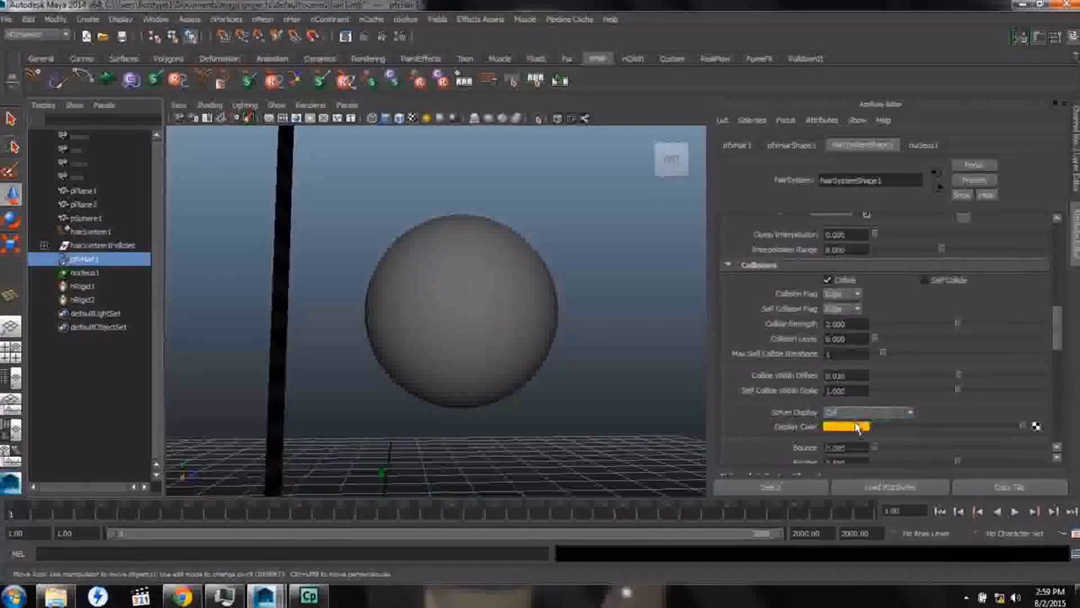
pyautogui.click(1016, 511)
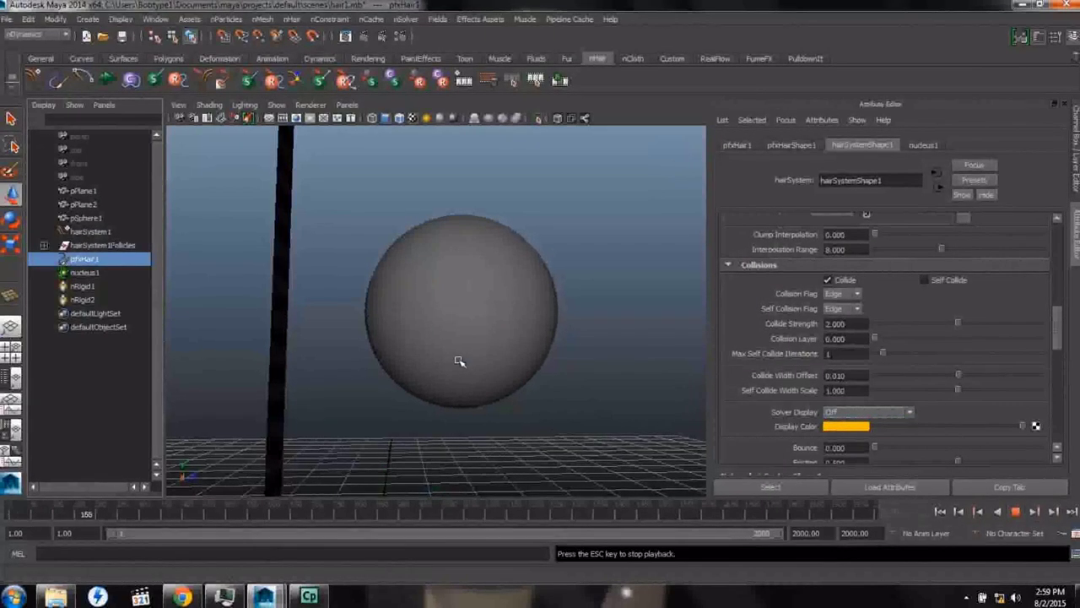
# Step: Drag pSphere1 against the hair during interactive playback, then rewind to frame 1 and reselect pfxHair1
pyautogui.click(471, 308)
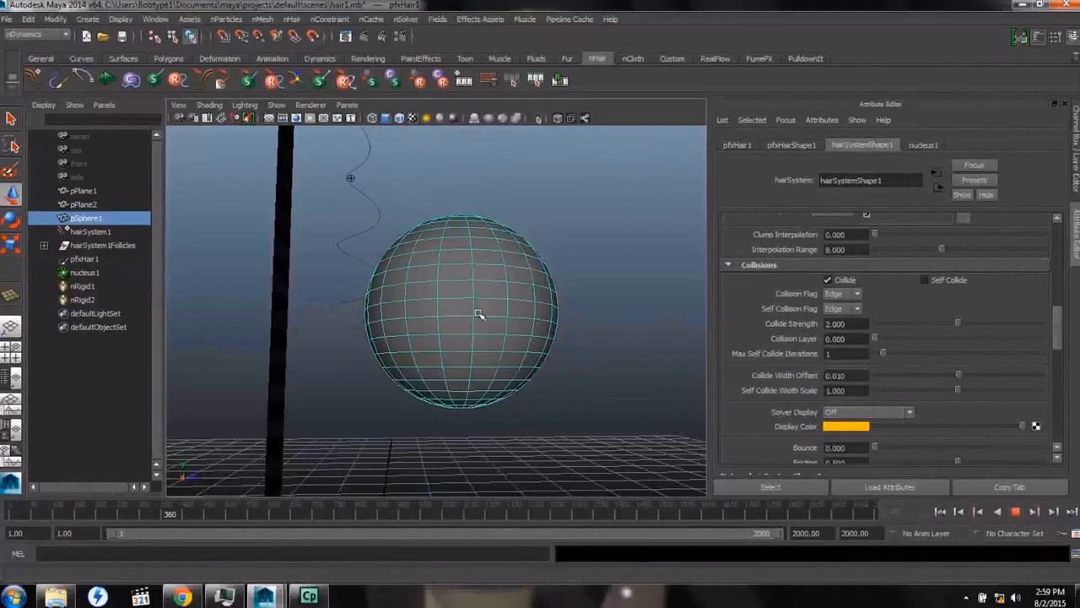
pyautogui.click(942, 512)
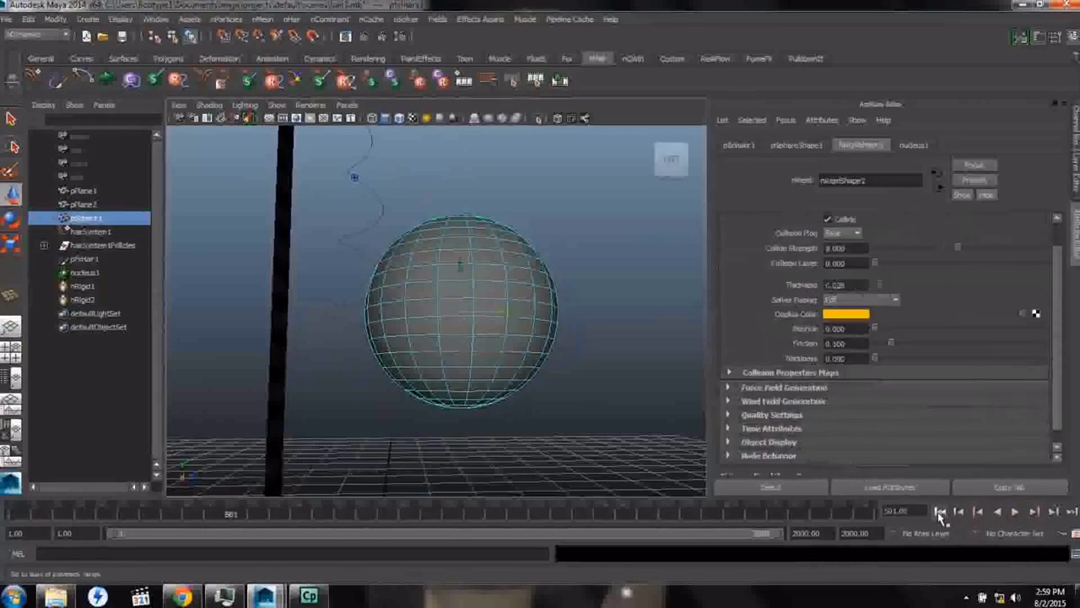
pyautogui.hotkey('alt', 'v')
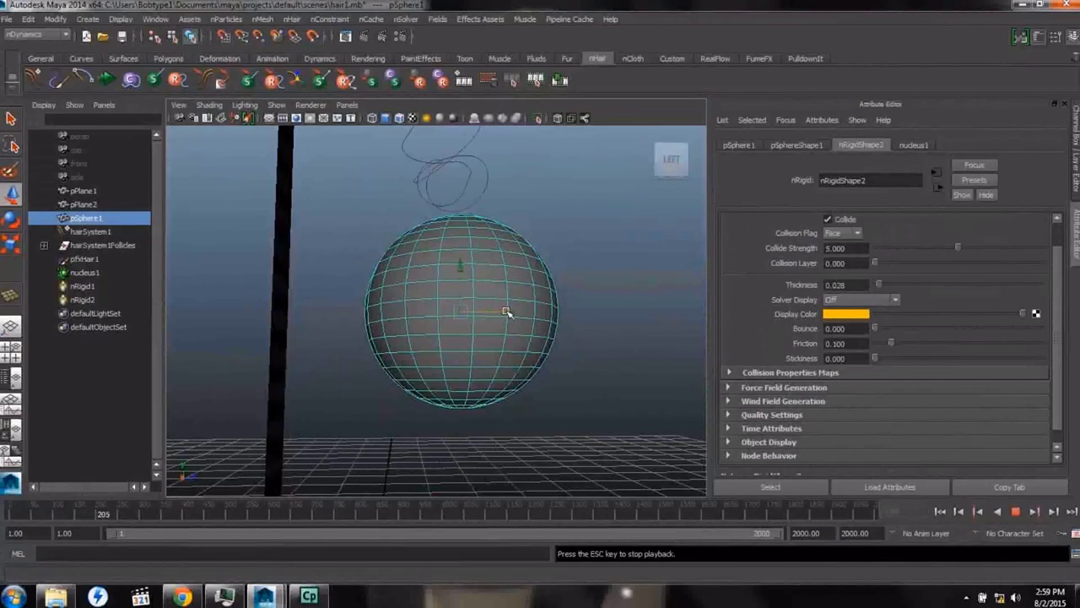
pyautogui.moveTo(504, 313); pyautogui.dragTo(490, 442)
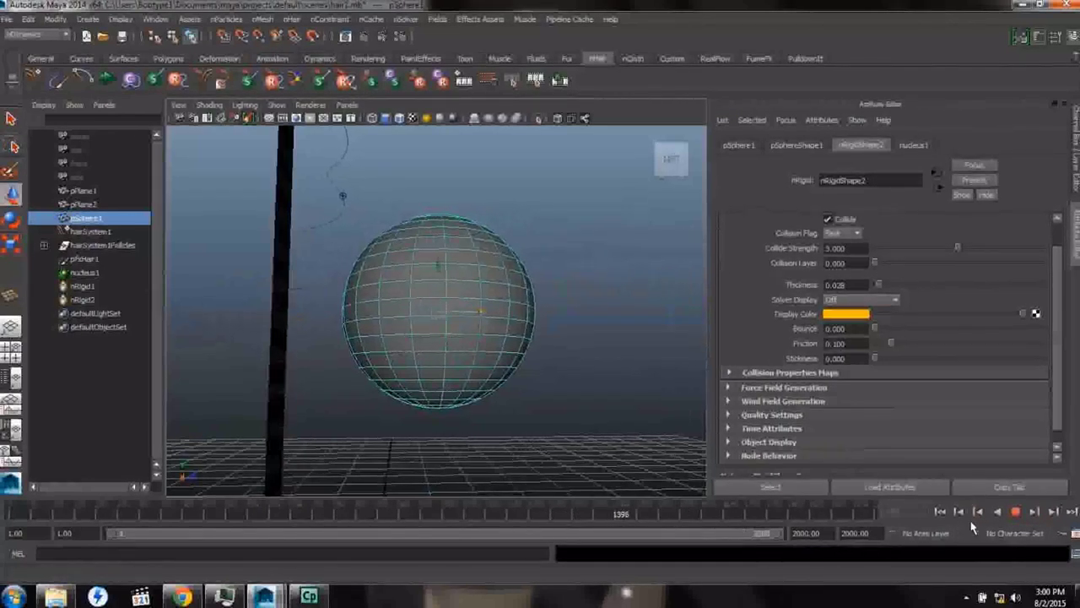
pyautogui.click(1015, 511)
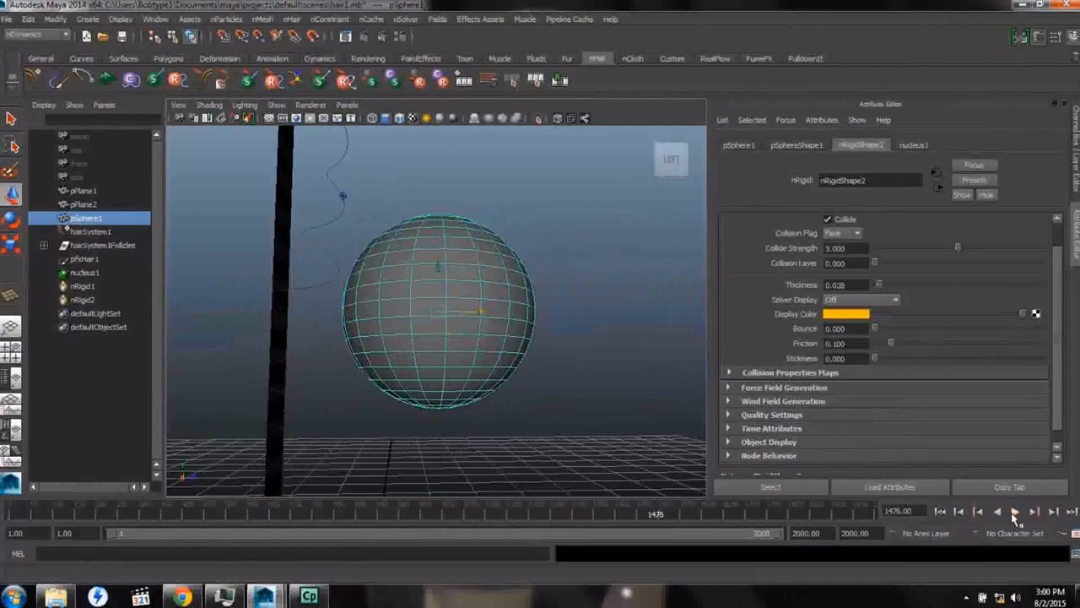
pyautogui.click(940, 511)
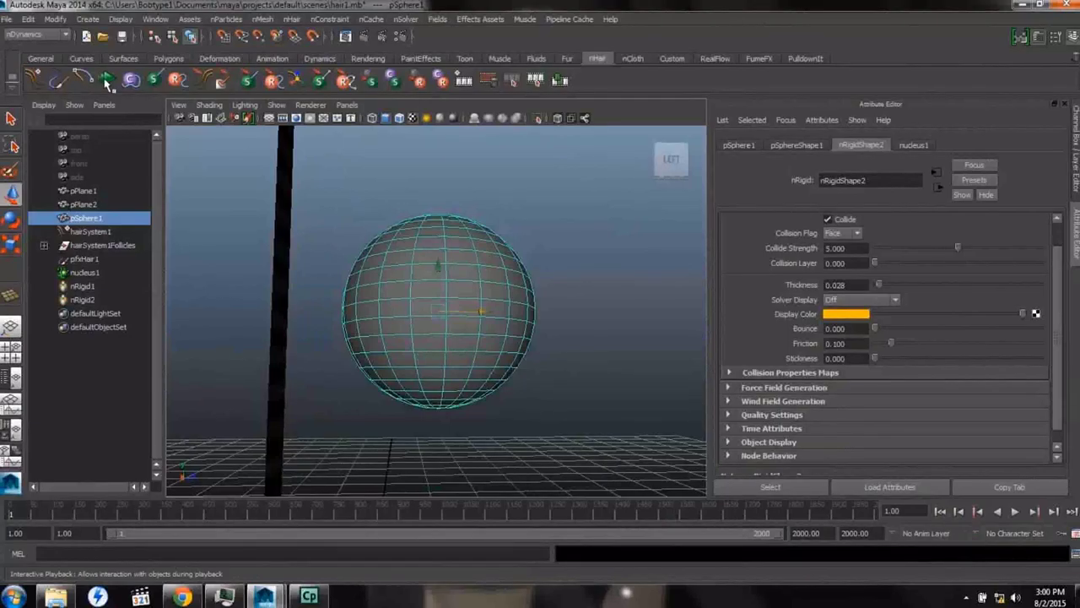
pyautogui.click(84, 260)
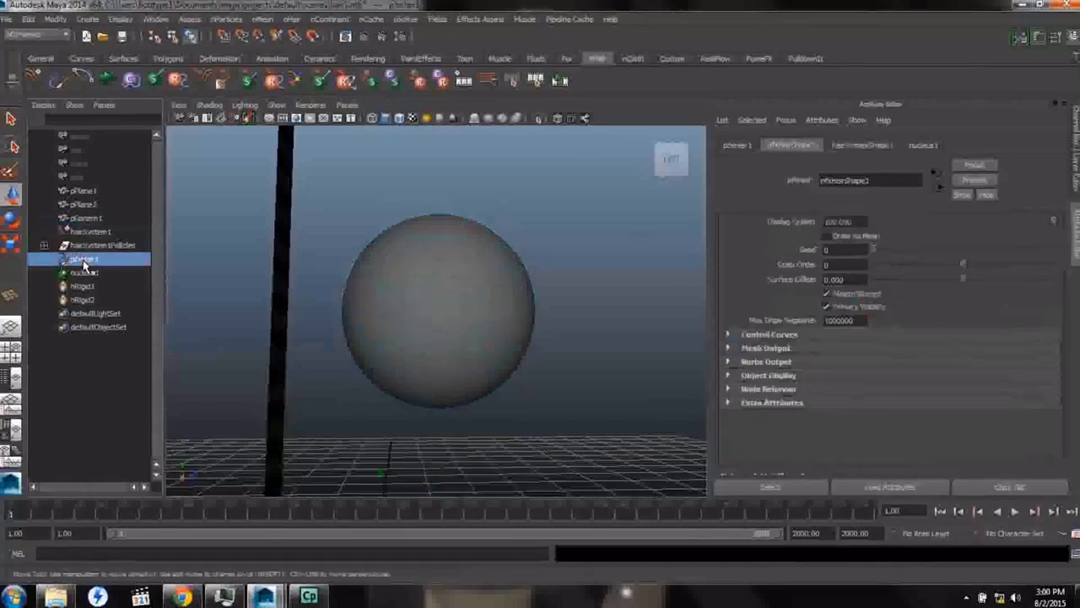
# Step: Lower hairSystemShape1's Clump Width to 1.457 while the simulation plays
pyautogui.hotkey('alt', 'v')
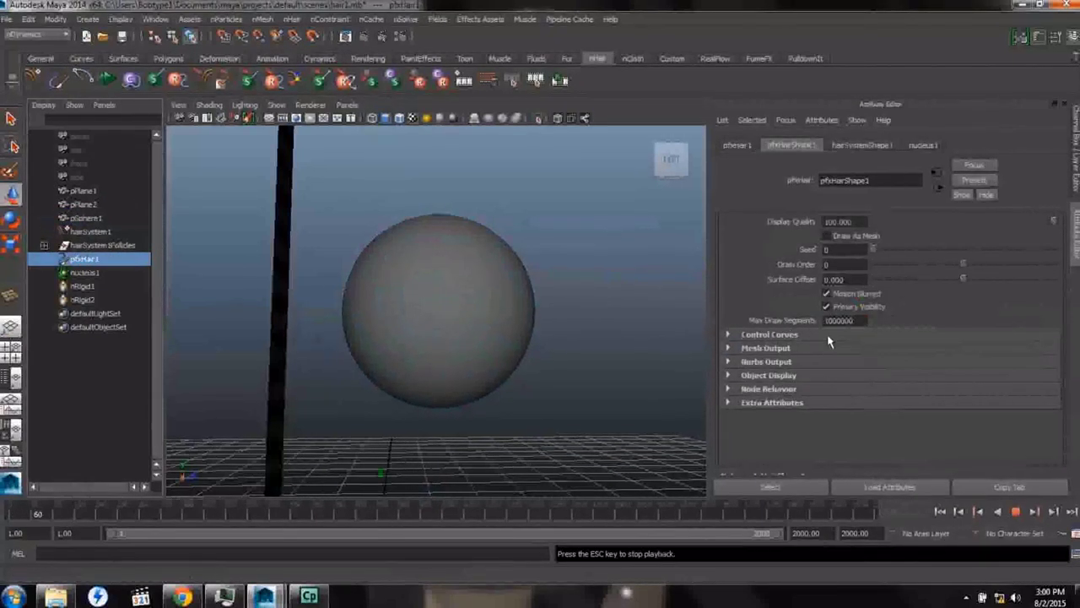
pyautogui.click(860, 146)
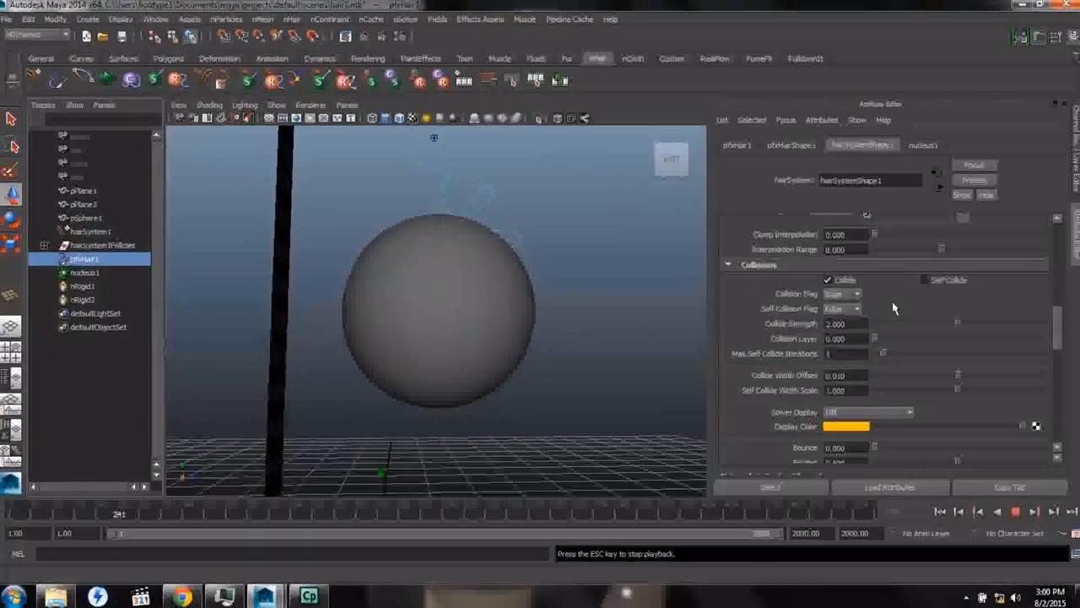
pyautogui.scroll(10, 888, 351)
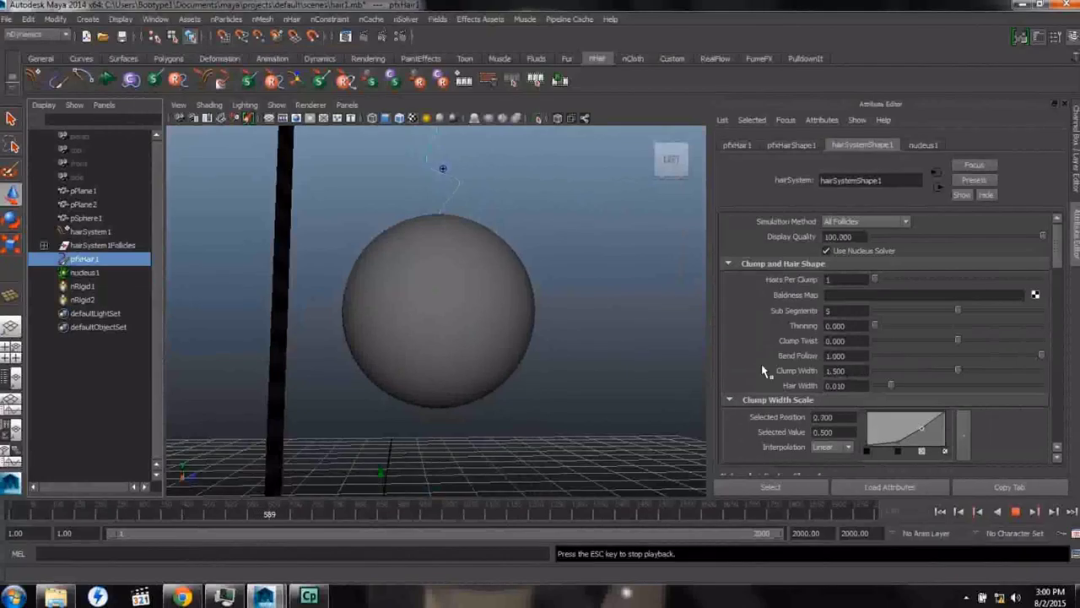
pyautogui.keyDown('alt'); pyautogui.moveTo(603, 340); pyautogui.dragTo(481, 353); pyautogui.keyUp('alt')
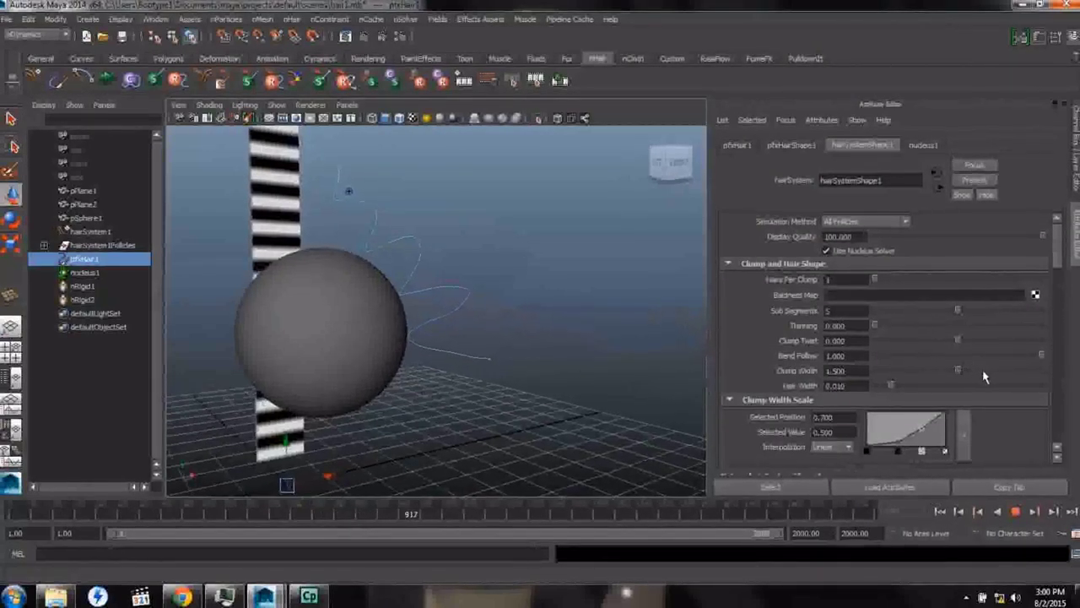
pyautogui.moveTo(959, 371); pyautogui.dragTo(957, 398)
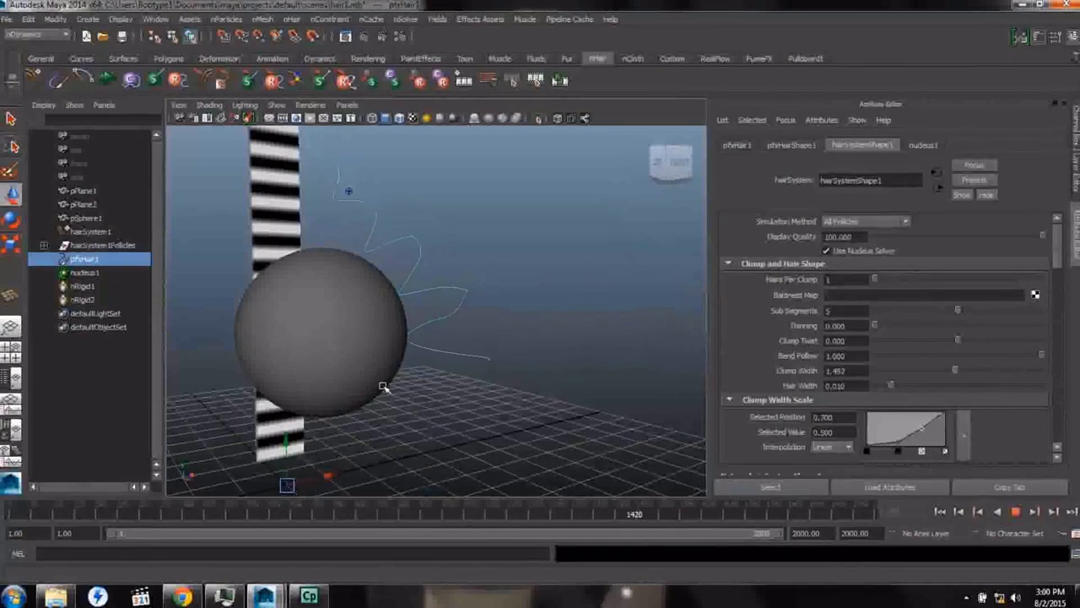
# Step: Drag pSphere1 around the strand, bringing up its nRigidShape2 collision attributes
pyautogui.click(331, 330)
pyautogui.moveTo(363, 330); pyautogui.dragTo(410, 362)
pyautogui.click(410, 366)
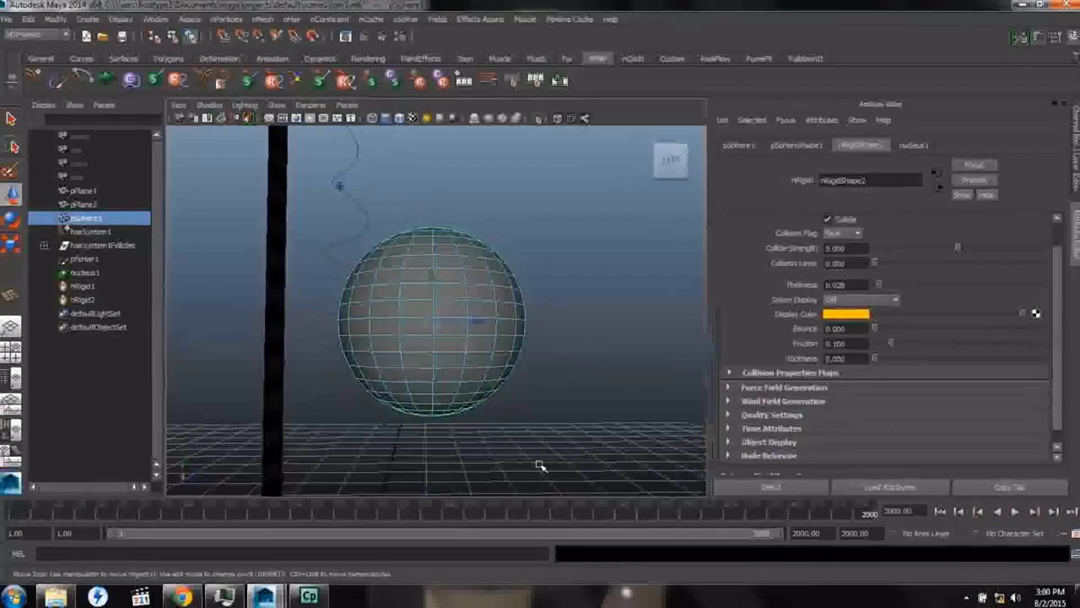
# Step: Rewind to frame 1 and slide the sphere along Z during interactive playback
pyautogui.click(940, 512)
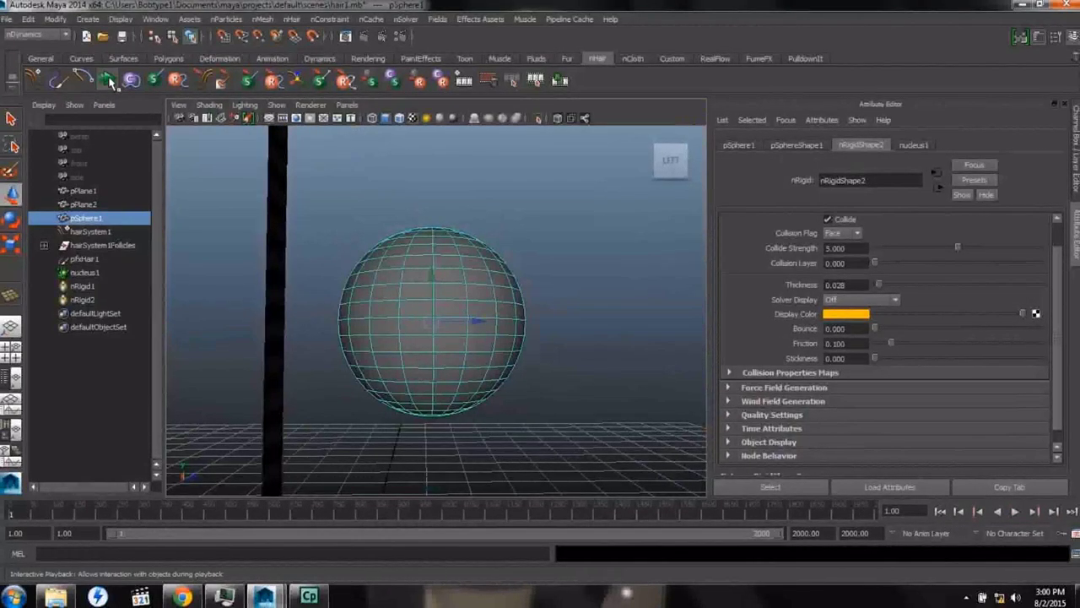
pyautogui.hotkey('alt', 'v')
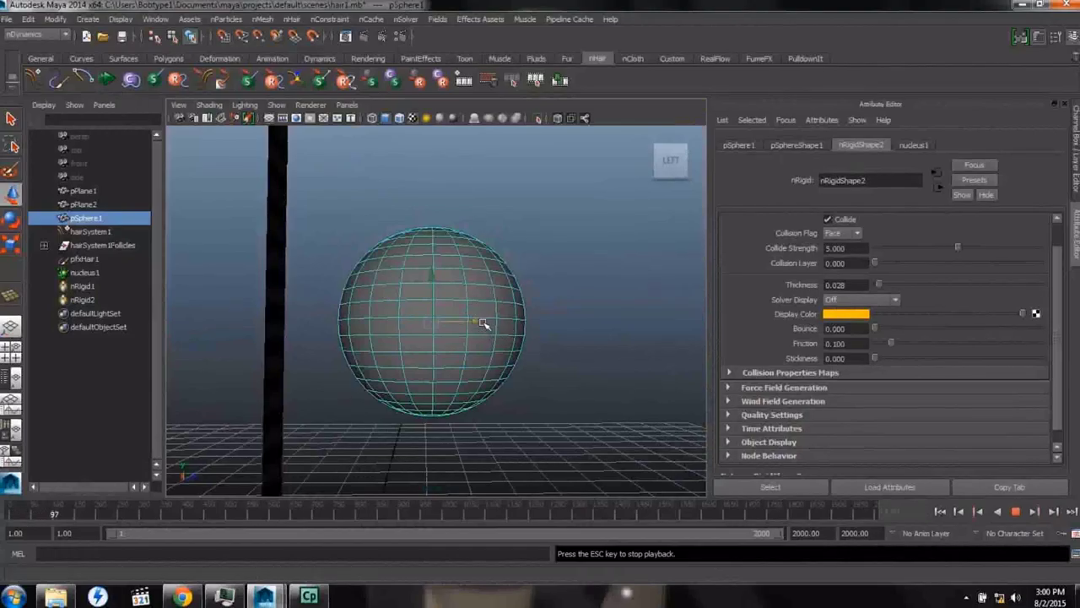
pyautogui.moveTo(478, 323); pyautogui.dragTo(472, 365)
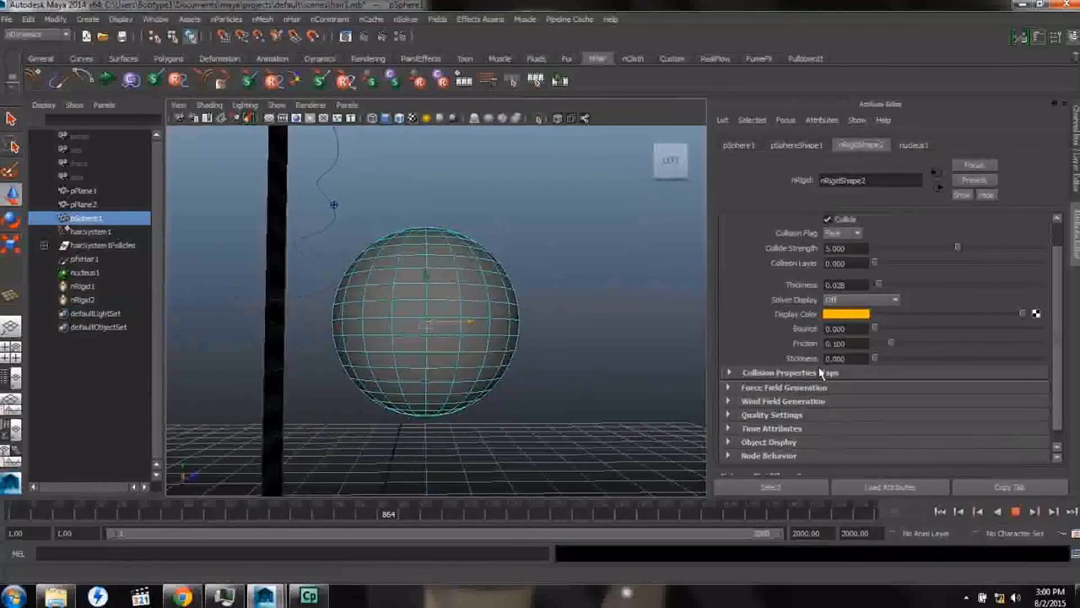
pyautogui.click(1016, 512)
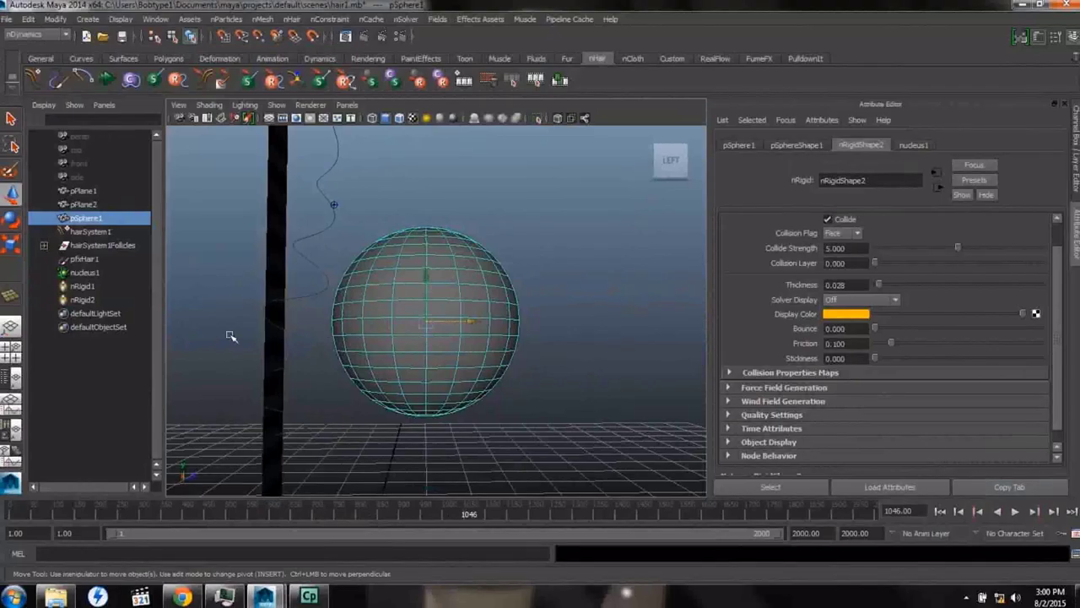
# Step: Lower the hair system's Clump Width to 1.011 while the simulation plays
pyautogui.click(78, 260)
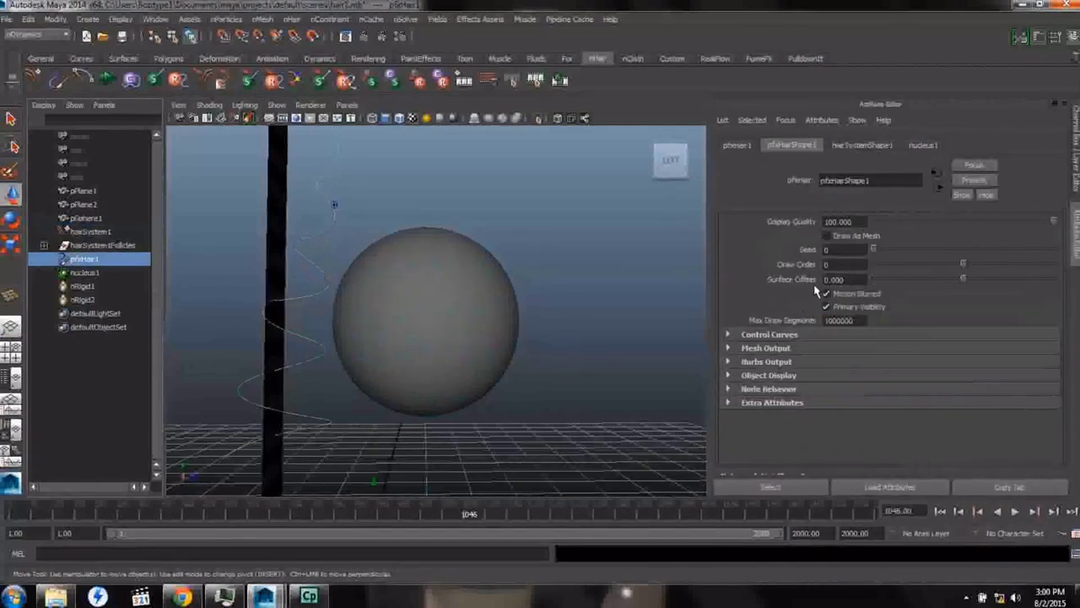
pyautogui.click(859, 145)
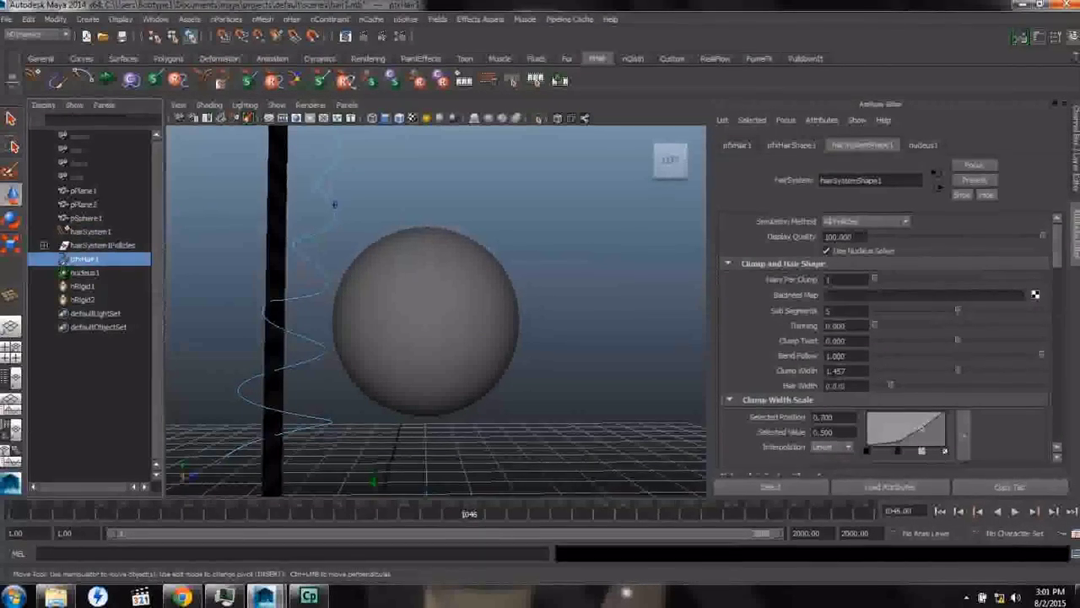
pyautogui.click(107, 80)
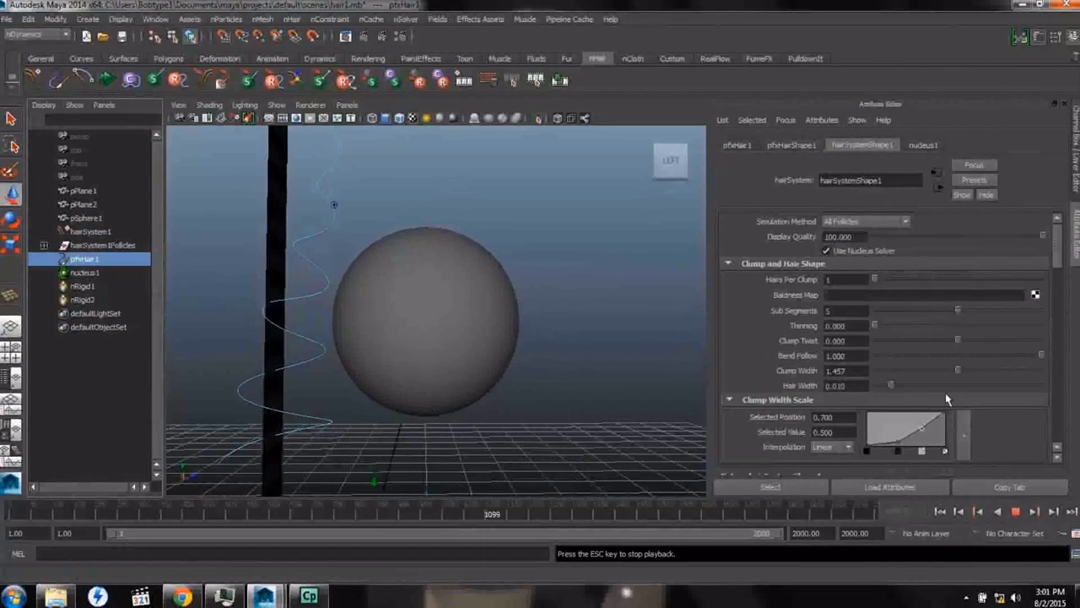
pyautogui.moveTo(958, 372); pyautogui.dragTo(934, 374)
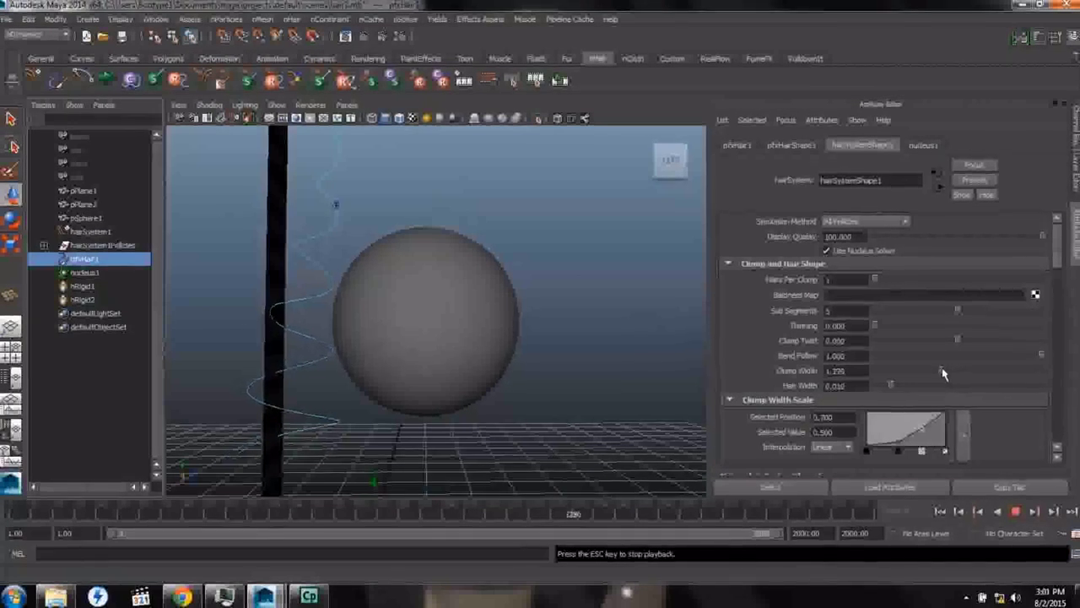
# Step: Replay from frame 1 and drag the sphere right into the hair
pyautogui.click(1016, 511)
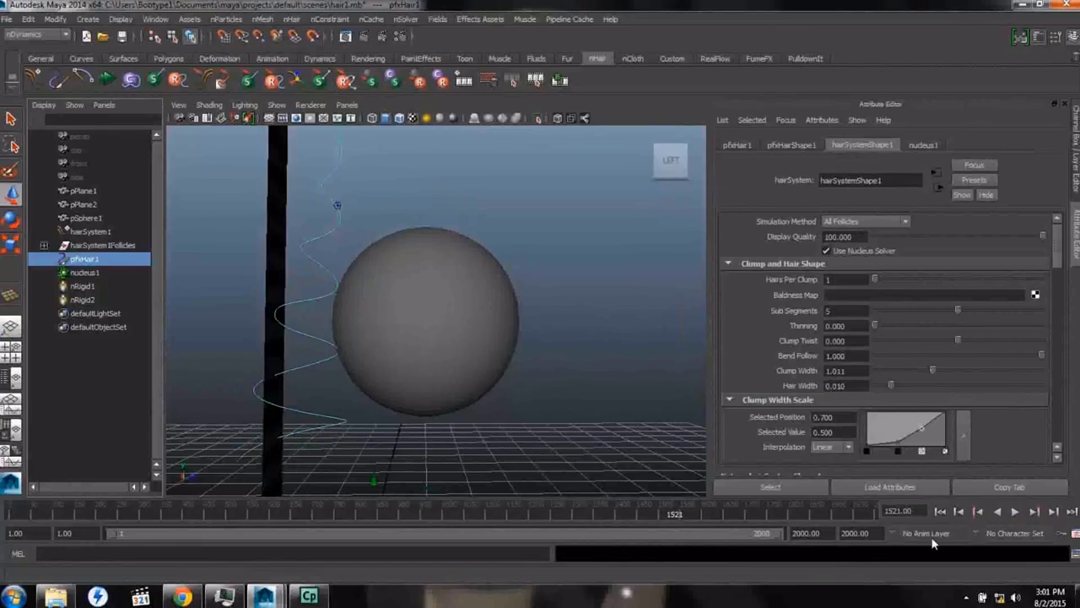
pyautogui.click(940, 511)
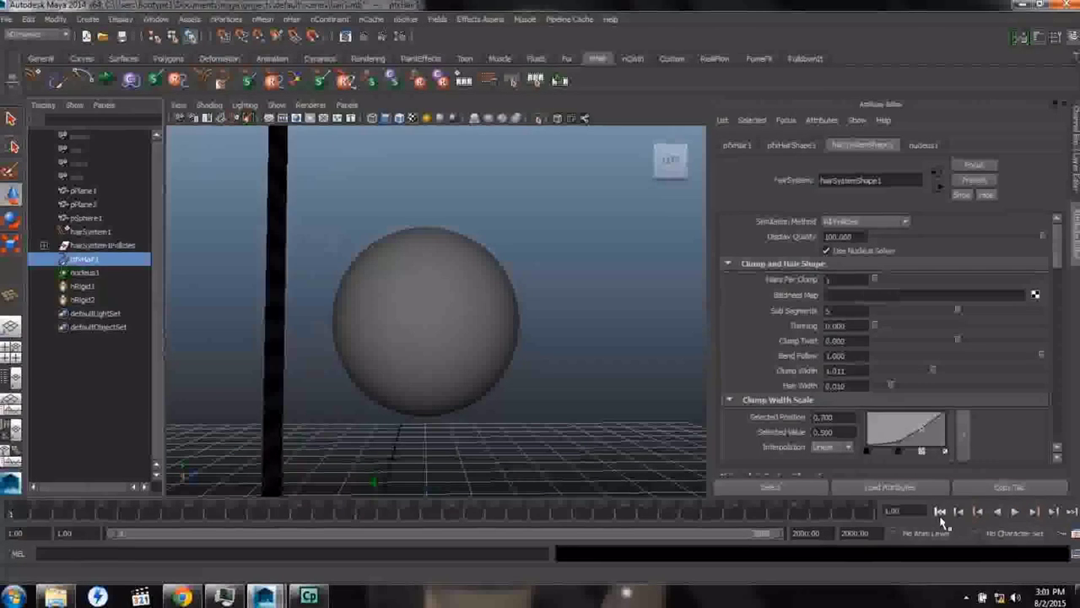
pyautogui.click(108, 80)
pyautogui.click(456, 328)
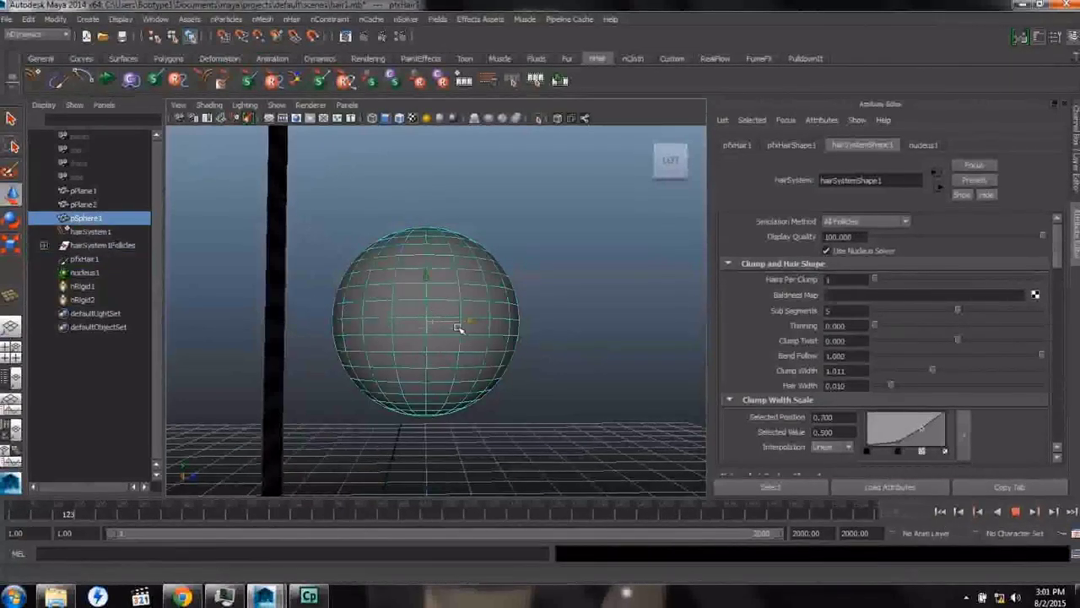
pyautogui.moveTo(473, 320); pyautogui.dragTo(482, 449)
pyautogui.scroll(-5, 410, 366)
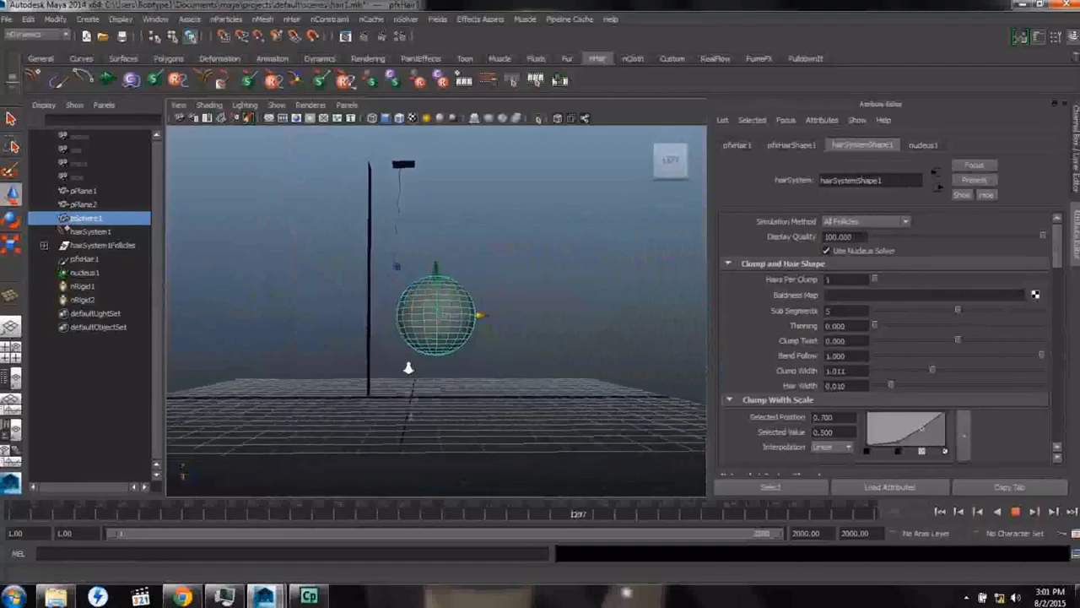
# Step: Stop the simulation and set pfxHair1's Solver Display to Collision Thickness
pyautogui.moveTo(415, 362)
pyautogui.keyDown('alt'); pyautogui.mouseDown()
pyautogui.moveTo(330, 410)
pyautogui.moveTo(409, 392)
pyautogui.moveTo(413, 376)
pyautogui.mouseUp(); pyautogui.keyUp('alt')
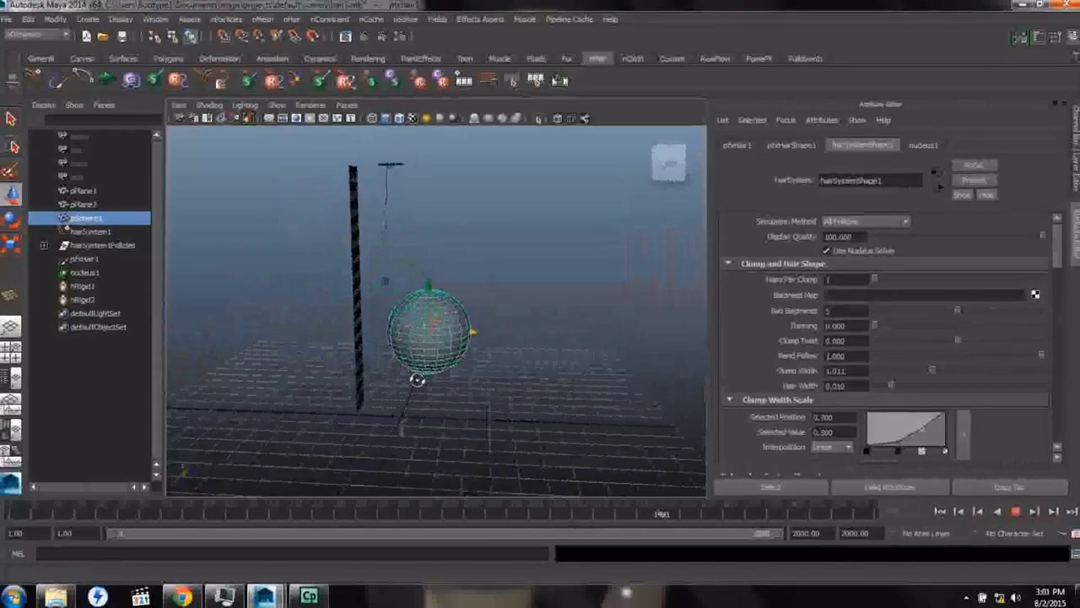
pyautogui.click(1015, 513)
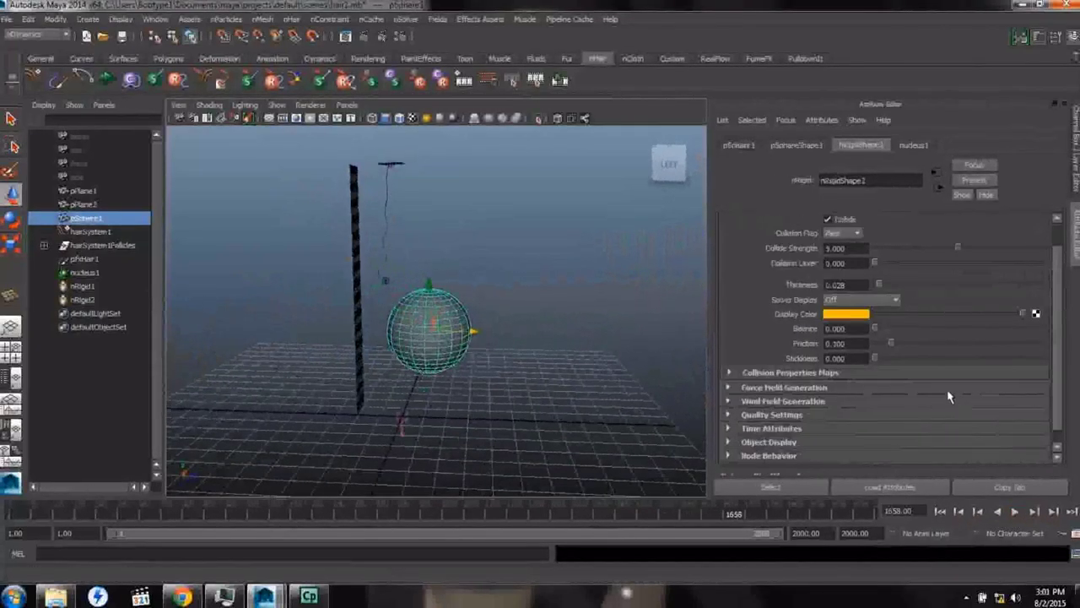
pyautogui.click(82, 258)
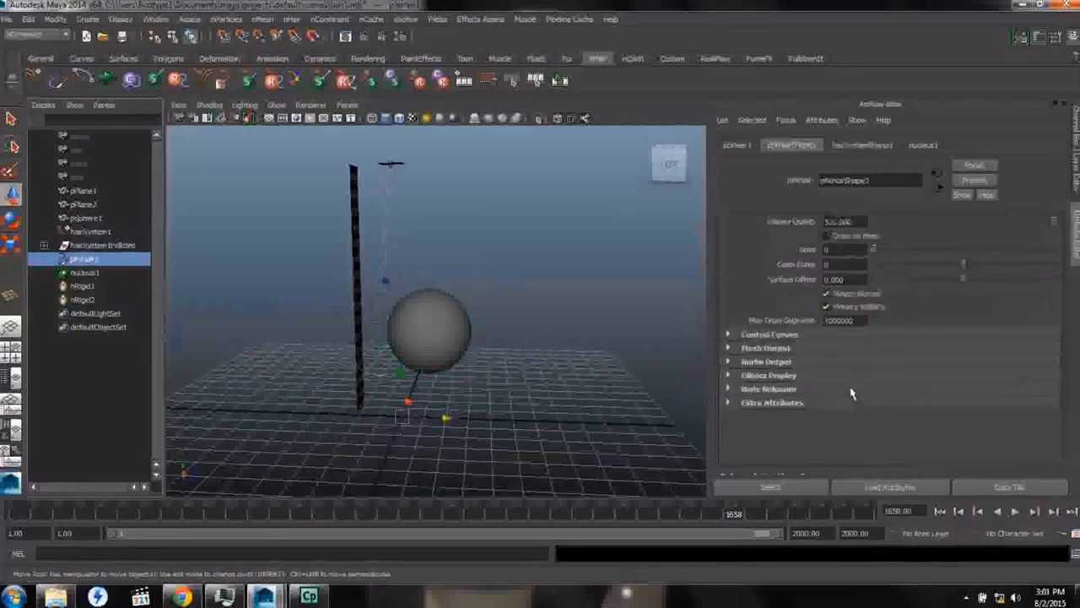
pyautogui.click(867, 145)
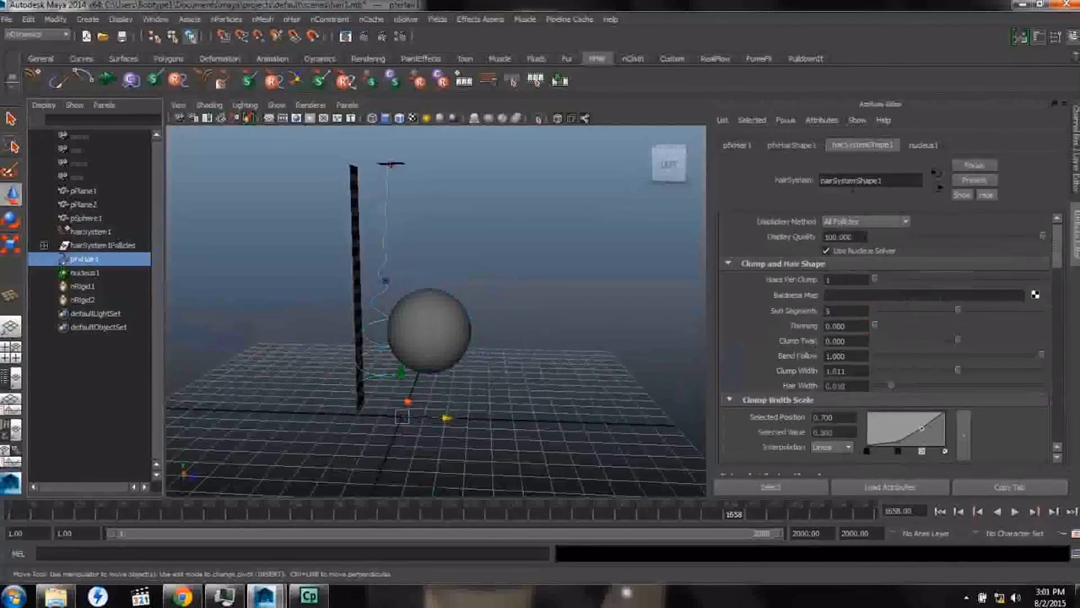
pyautogui.click(729, 264)
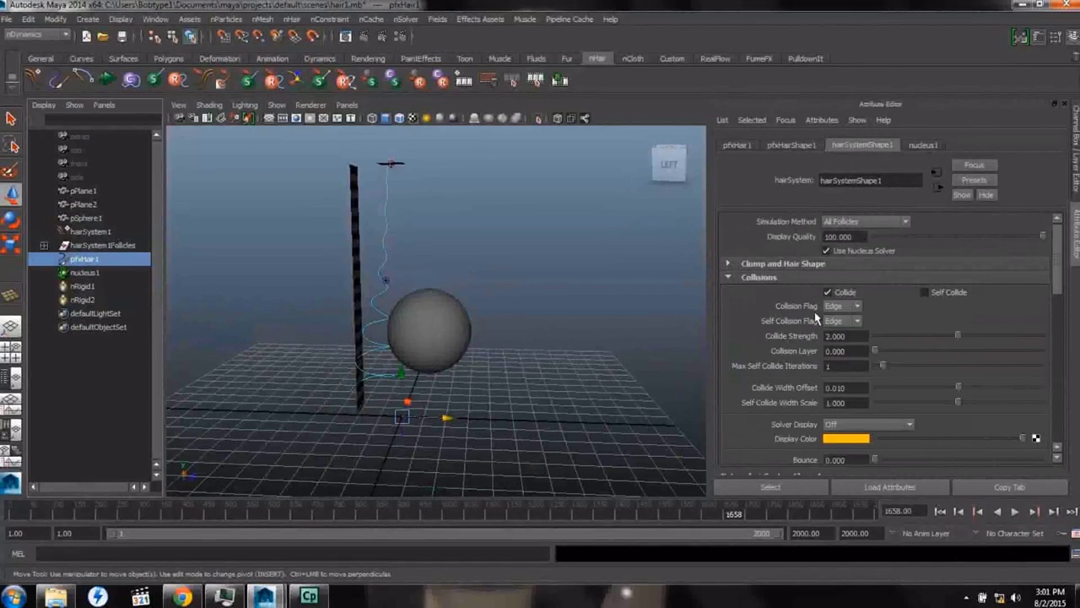
pyautogui.click(874, 424)
pyautogui.click(869, 443)
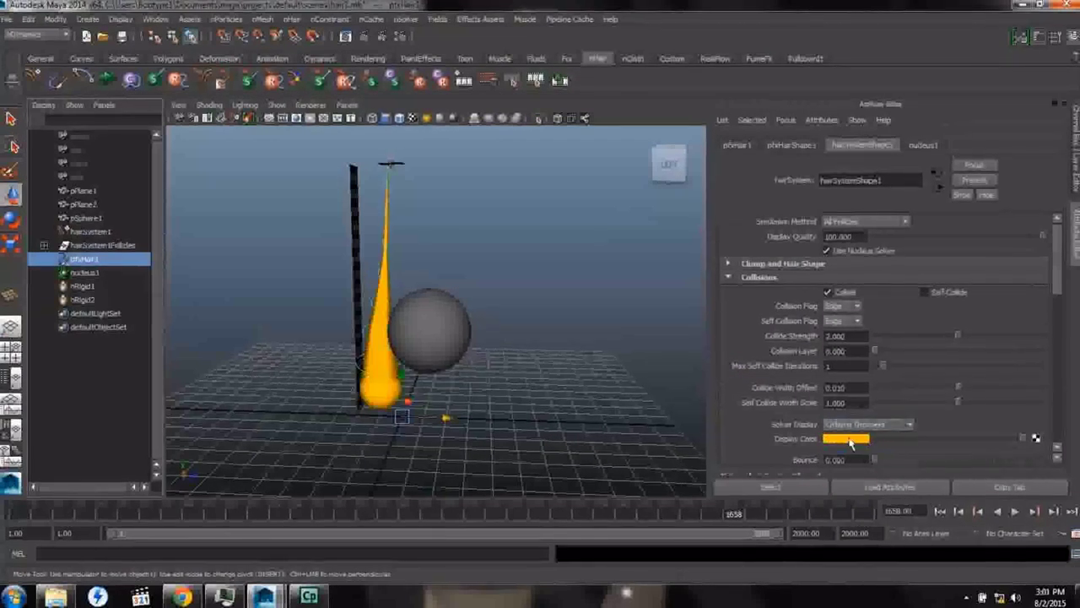
# Step: Raise Hairs Per Clump from 1 to 46 in Clump and Hair Shape
pyautogui.scroll(5, 448, 405)
pyautogui.moveTo(437, 405)
pyautogui.keyDown('alt'); pyautogui.mouseDown()
pyautogui.moveTo(453, 362)
pyautogui.moveTo(439, 379)
pyautogui.moveTo(448, 381)
pyautogui.moveTo(340, 453)
pyautogui.moveTo(419, 395)
pyautogui.mouseUp(); pyautogui.keyUp('alt')
pyautogui.scroll(-3, 428, 386)
pyautogui.scroll(-1, 428, 387)
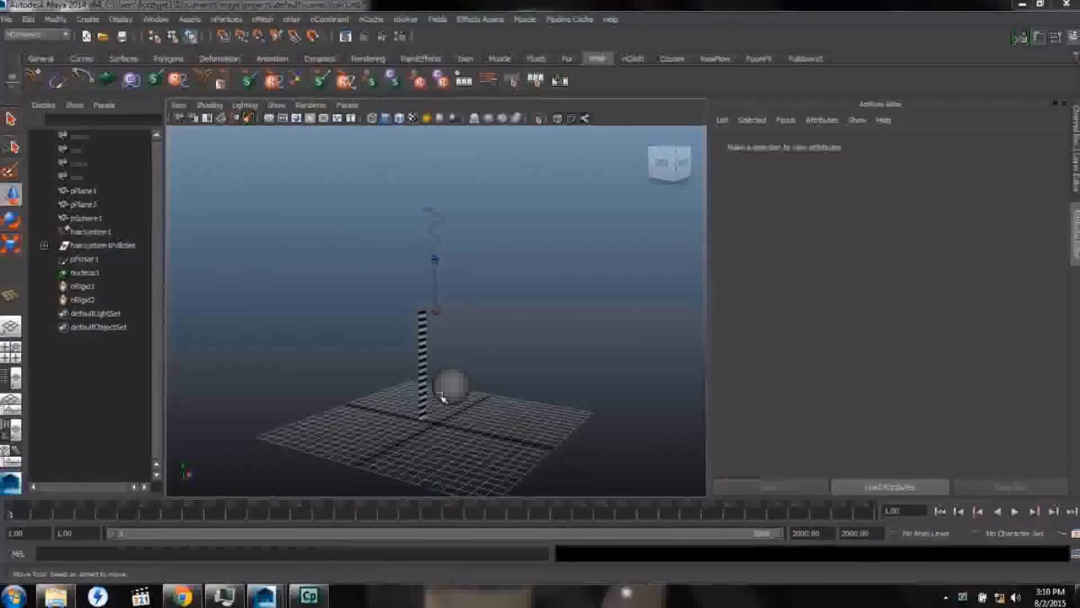
pyautogui.moveTo(338, 326)
pyautogui.keyDown('alt'); pyautogui.mouseDown()
pyautogui.moveTo(426, 365)
pyautogui.moveTo(492, 371)
pyautogui.moveTo(514, 436)
pyautogui.moveTo(481, 442)
pyautogui.moveTo(532, 414)
pyautogui.mouseUp(); pyautogui.keyUp('alt')
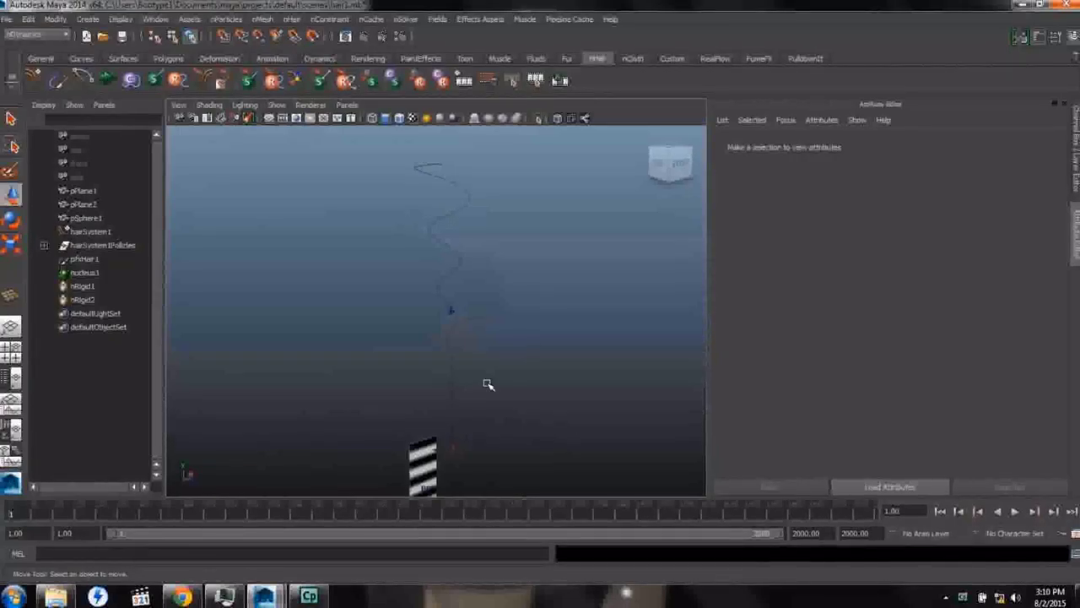
pyautogui.click(503, 286)
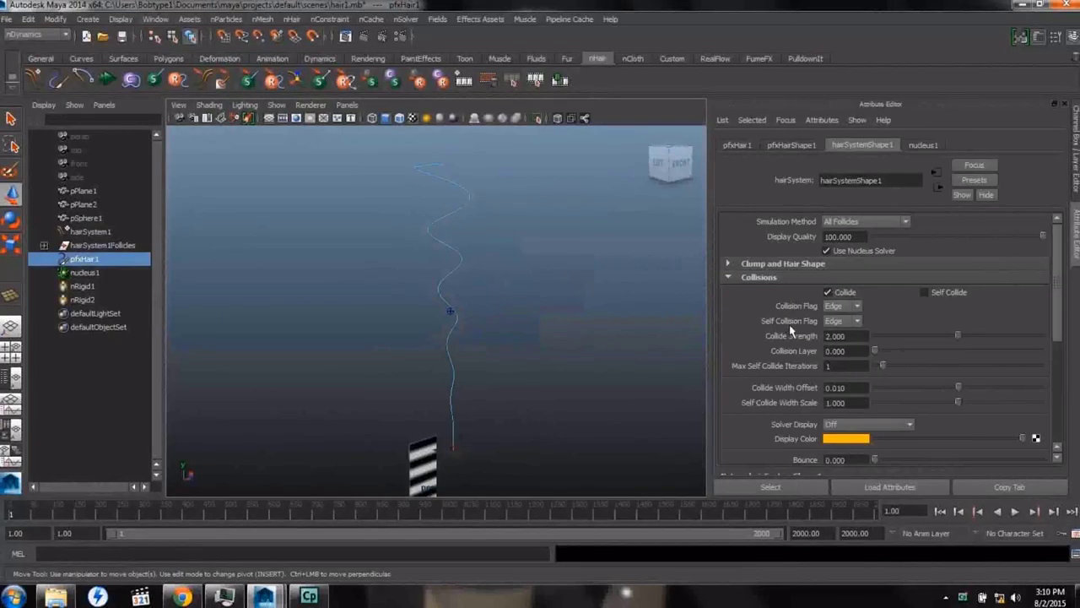
pyautogui.click(729, 277)
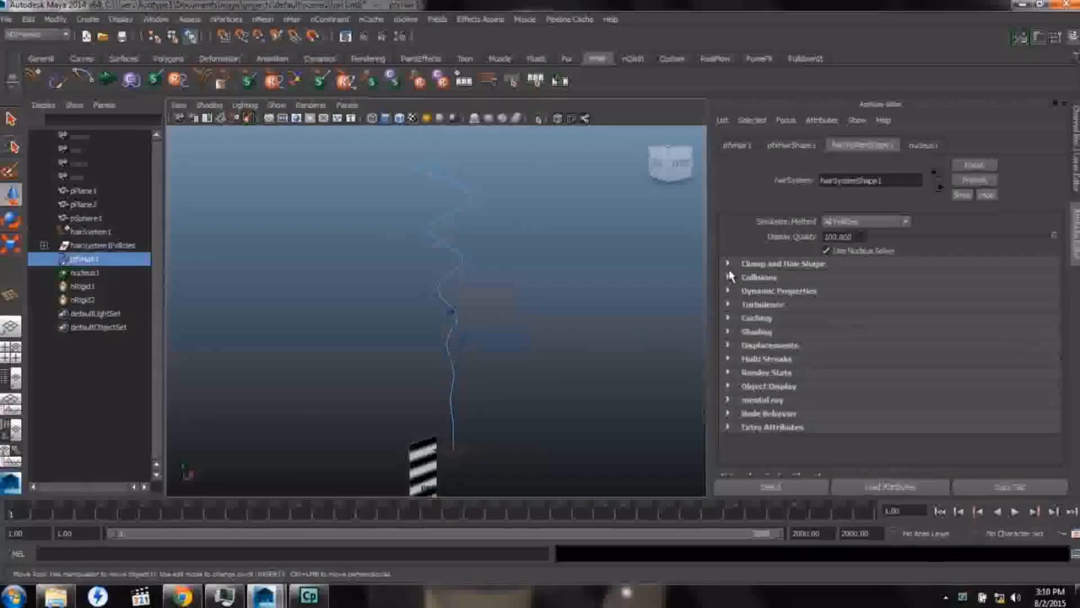
pyautogui.click(729, 264)
pyautogui.moveTo(875, 284); pyautogui.dragTo(951, 294)
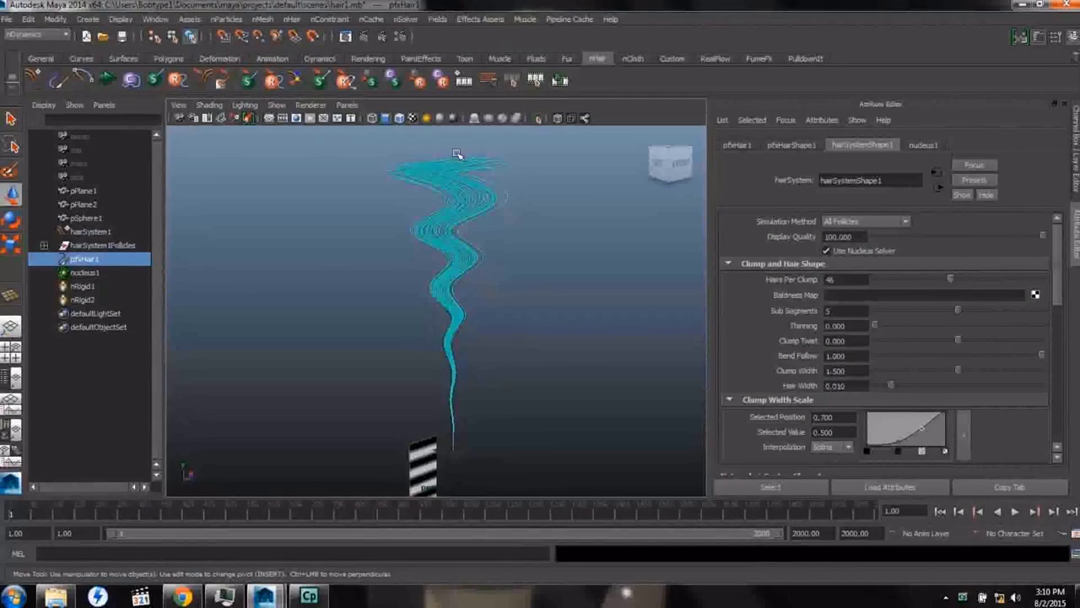
# Step: Render the hair clump, switch the renderer to mental ray, re-render, then close Render View
pyautogui.click(345, 36)
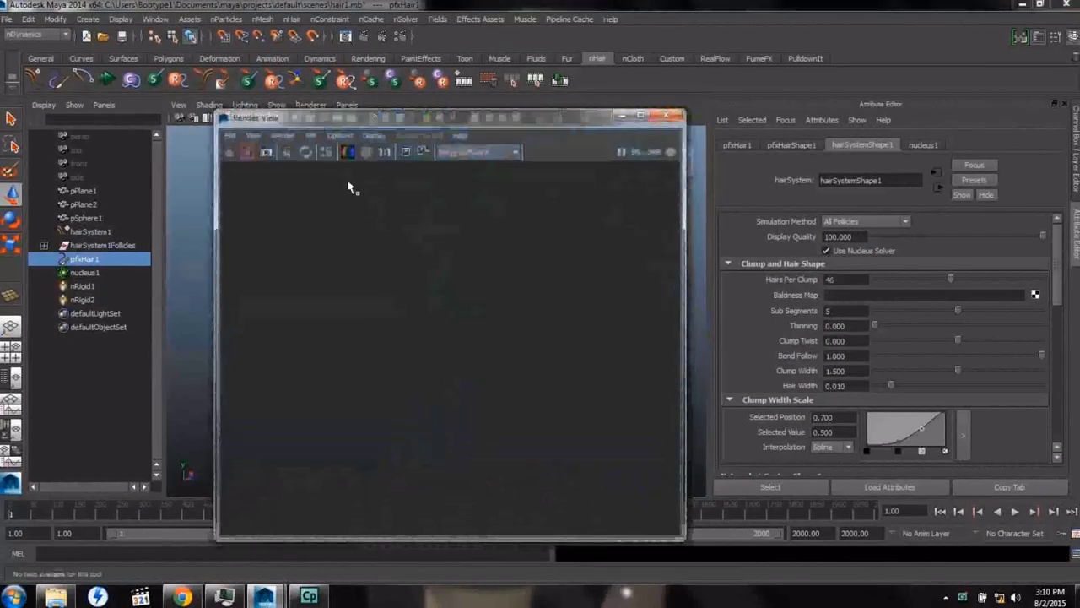
pyautogui.click(235, 151)
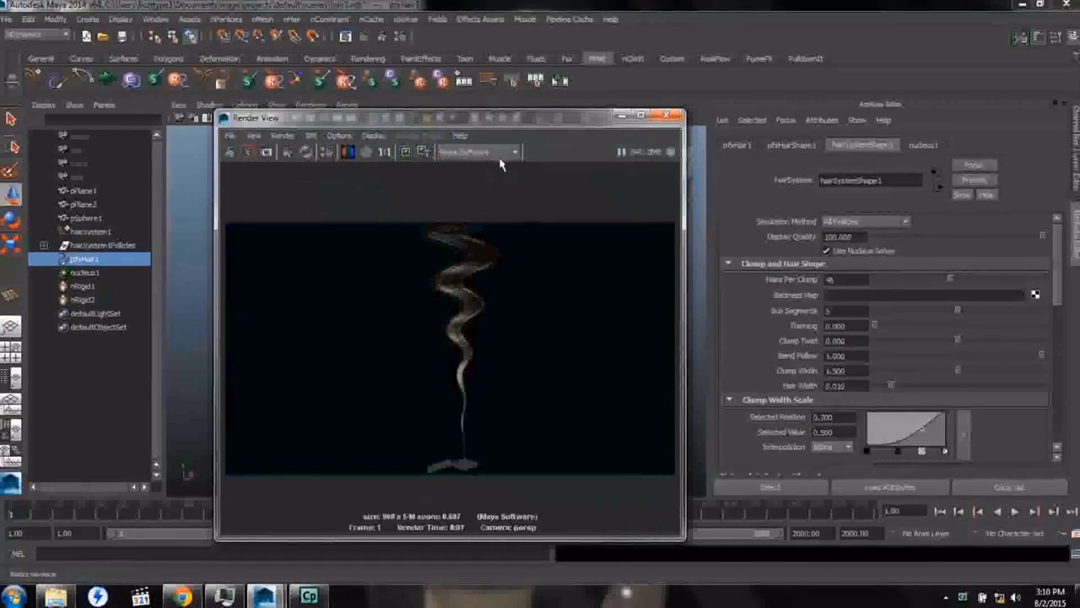
pyautogui.click(513, 153)
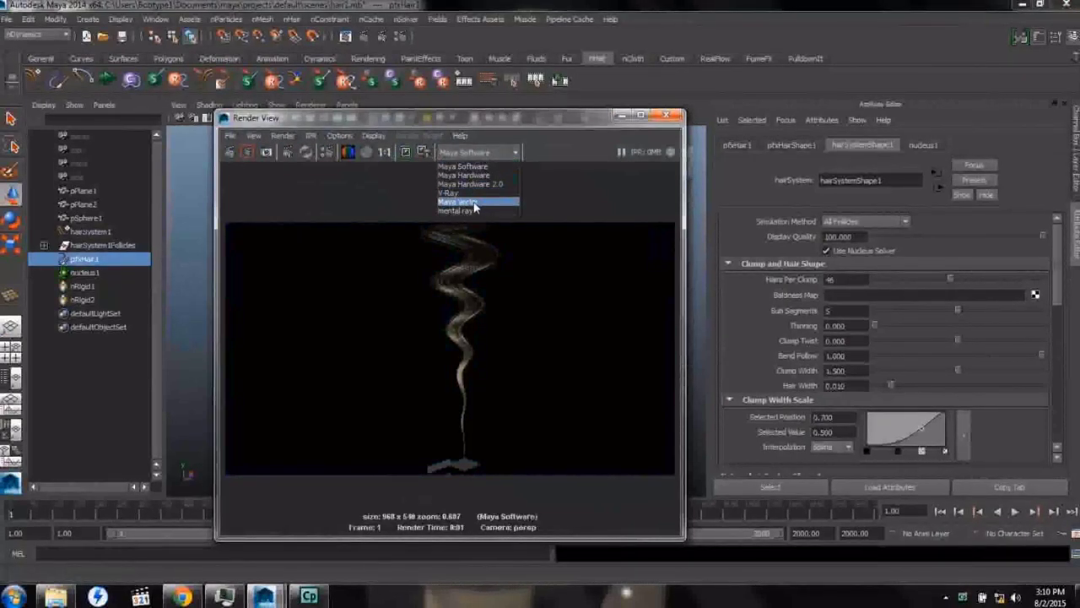
pyautogui.click(472, 210)
pyautogui.click(229, 153)
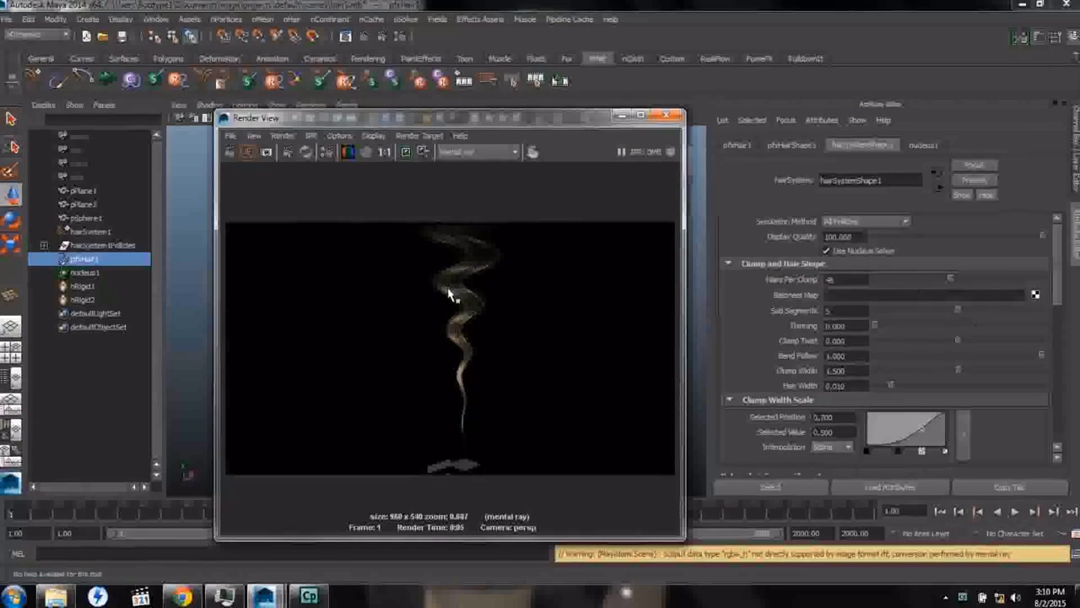
pyautogui.click(667, 118)
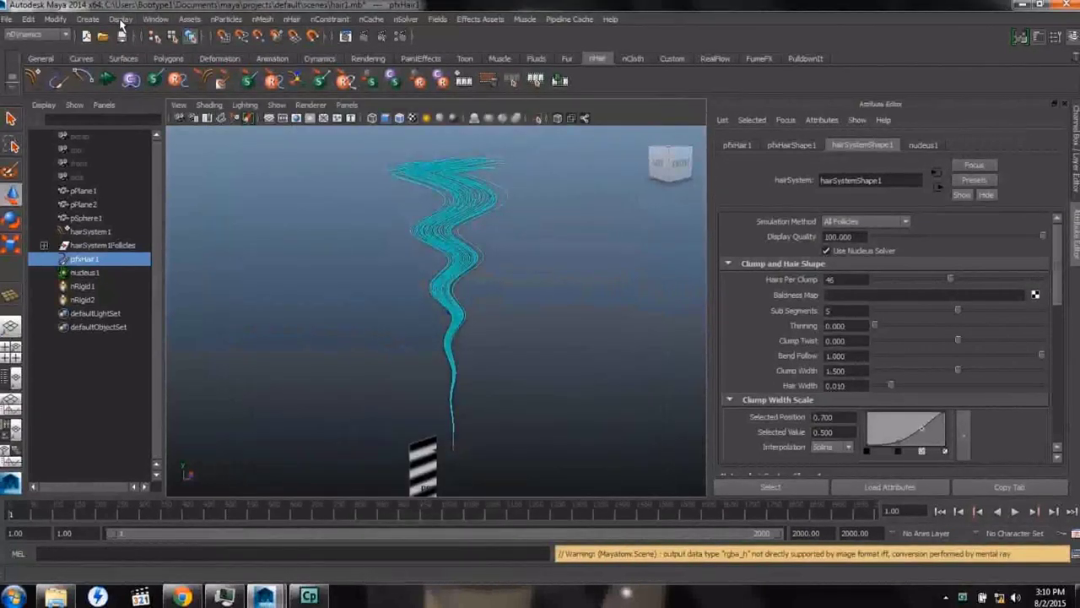
# Step: Create spotLight1 and move it forward and high above the front of the grid
pyautogui.click(89, 19)
pyautogui.moveTo(119, 78)
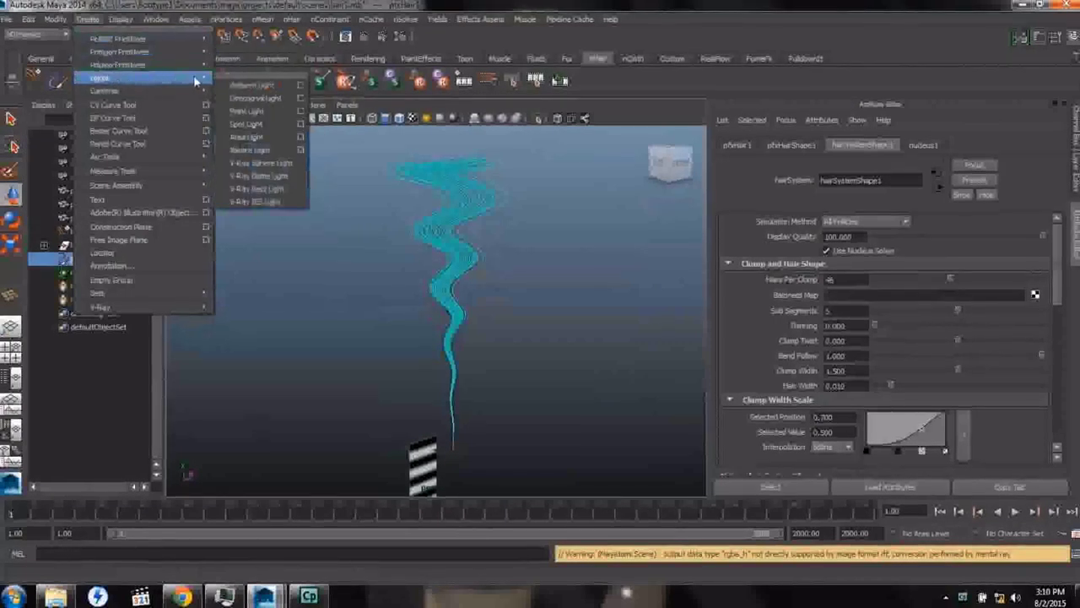
pyautogui.press('Escape')
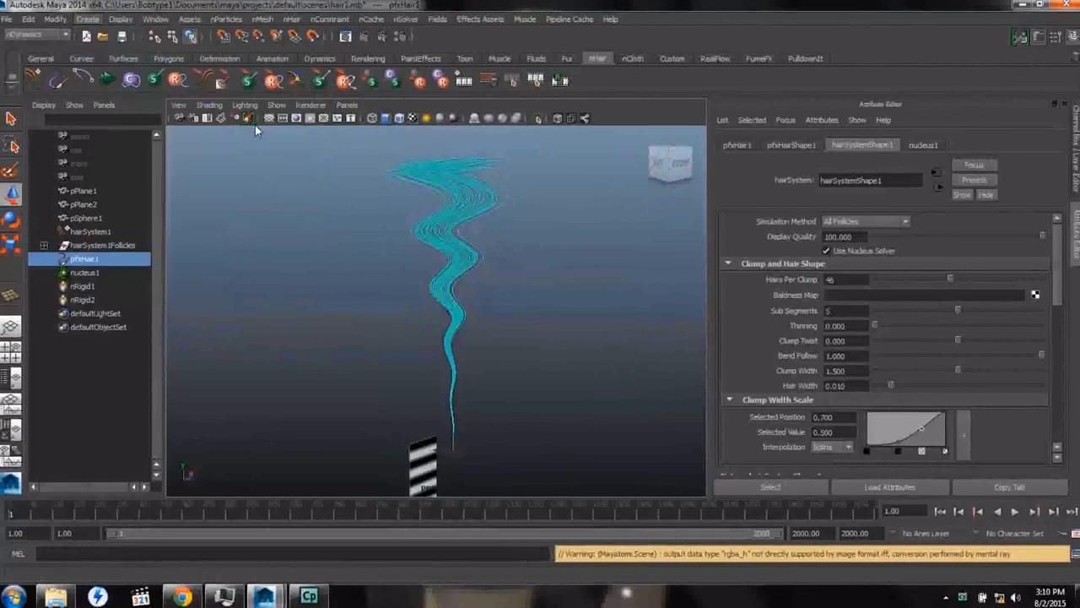
pyautogui.keyDown('alt'); pyautogui.moveTo(506, 435); pyautogui.dragTo(340, 295, button='right'); pyautogui.keyUp('alt')
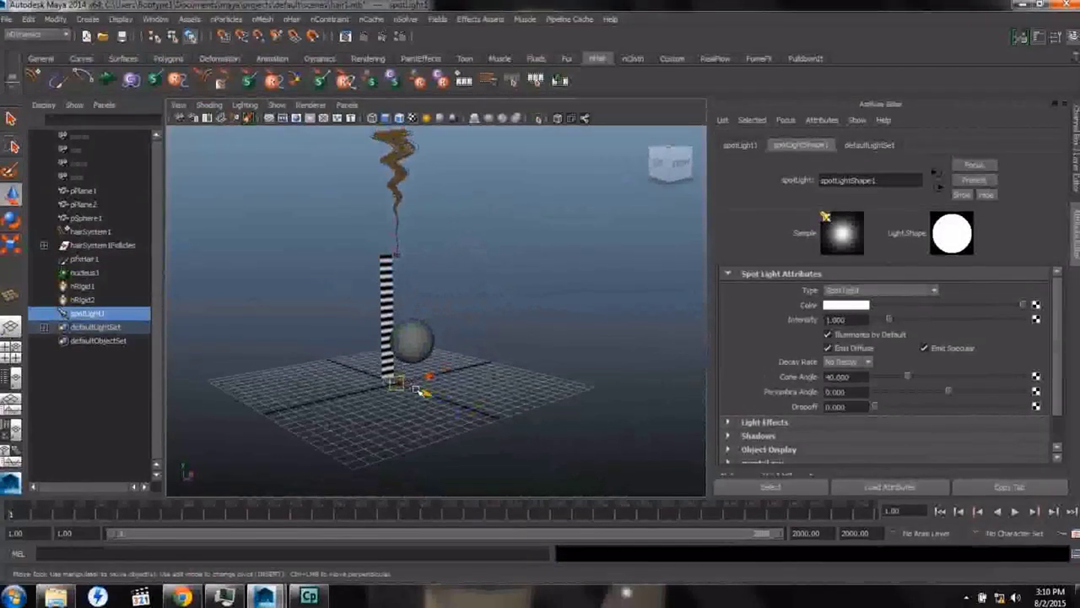
pyautogui.moveTo(419, 392); pyautogui.dragTo(499, 426)
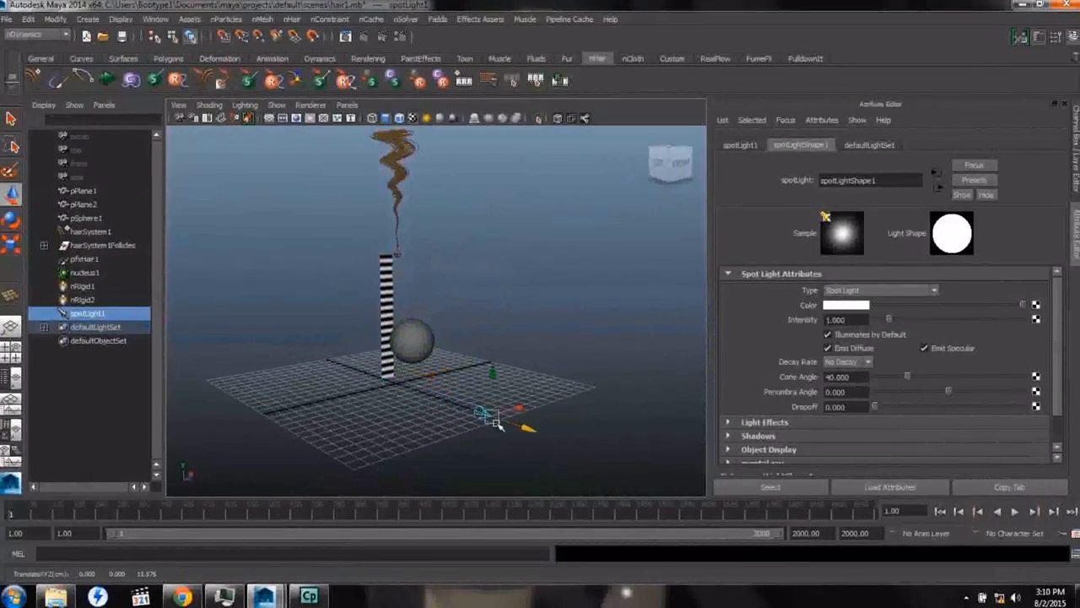
pyautogui.moveTo(493, 379); pyautogui.dragTo(497, 165)
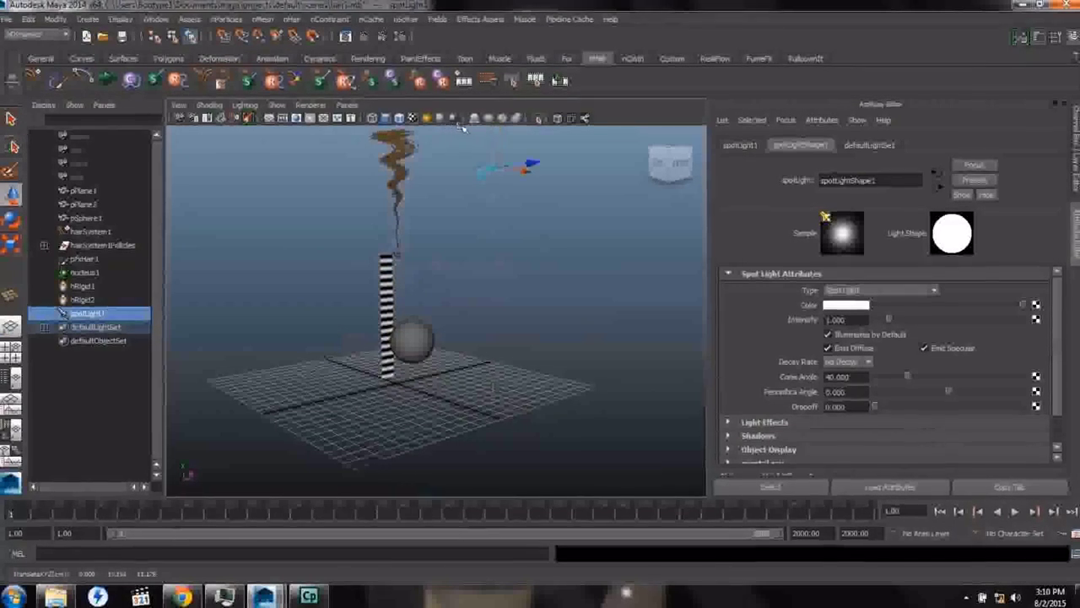
# Step: Aim the spotlight at the hair, then frame the hair in the 960 x 540 resolution gate
pyautogui.click(346, 105)
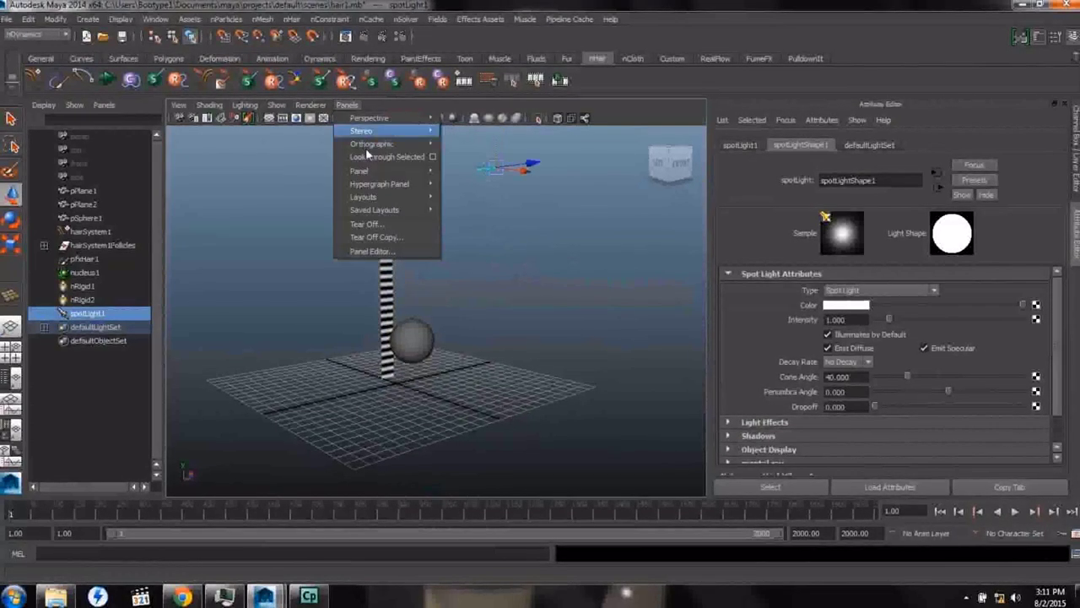
pyautogui.click(371, 160)
pyautogui.moveTo(442, 330)
pyautogui.keyDown('alt'); pyautogui.mouseDown()
pyautogui.moveTo(439, 384)
pyautogui.moveTo(473, 441)
pyautogui.moveTo(601, 433)
pyautogui.moveTo(615, 403)
pyautogui.moveTo(494, 403)
pyautogui.moveTo(600, 278)
pyautogui.moveTo(643, 319)
pyautogui.moveTo(591, 349)
pyautogui.moveTo(329, 346)
pyautogui.moveTo(412, 312)
pyautogui.moveTo(414, 345)
pyautogui.moveTo(430, 332)
pyautogui.mouseUp(); pyautogui.keyUp('alt')
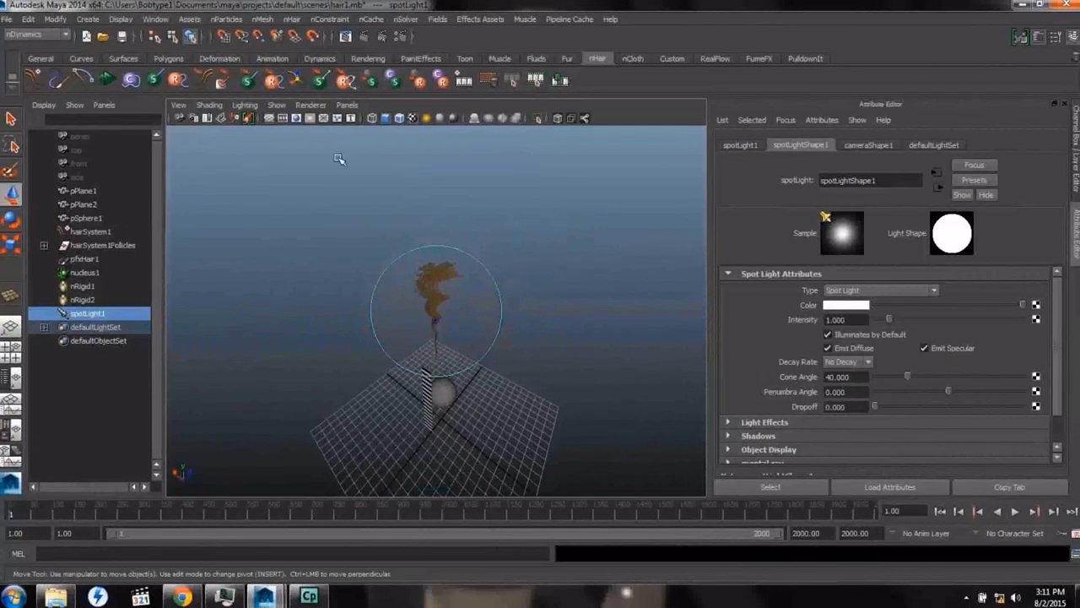
pyautogui.click(15, 380)
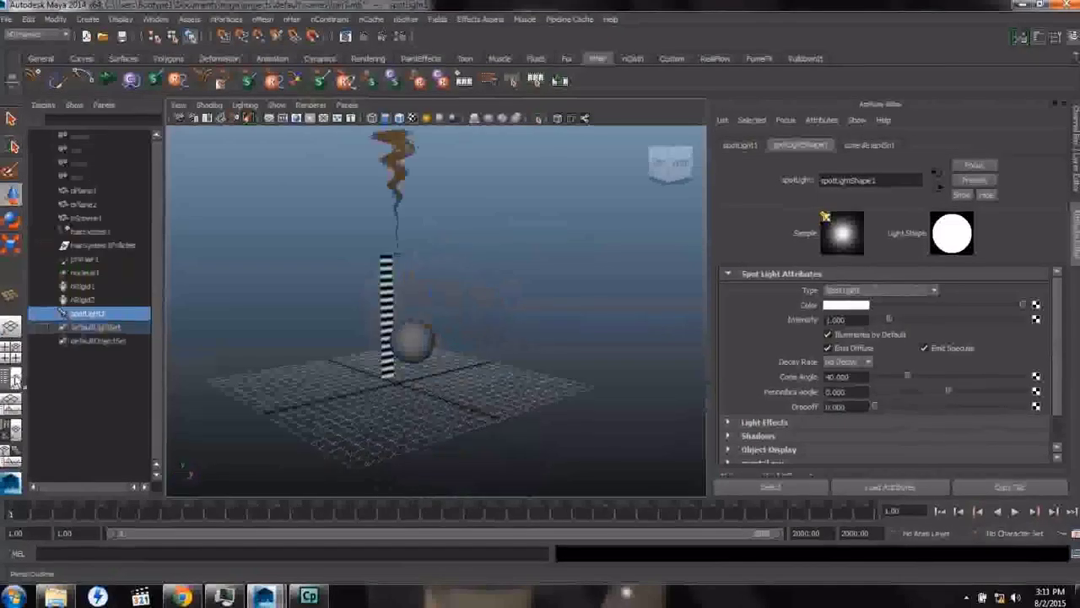
pyautogui.keyDown('alt'); pyautogui.moveTo(318, 275); pyautogui.dragTo(363, 363); pyautogui.keyUp('alt')
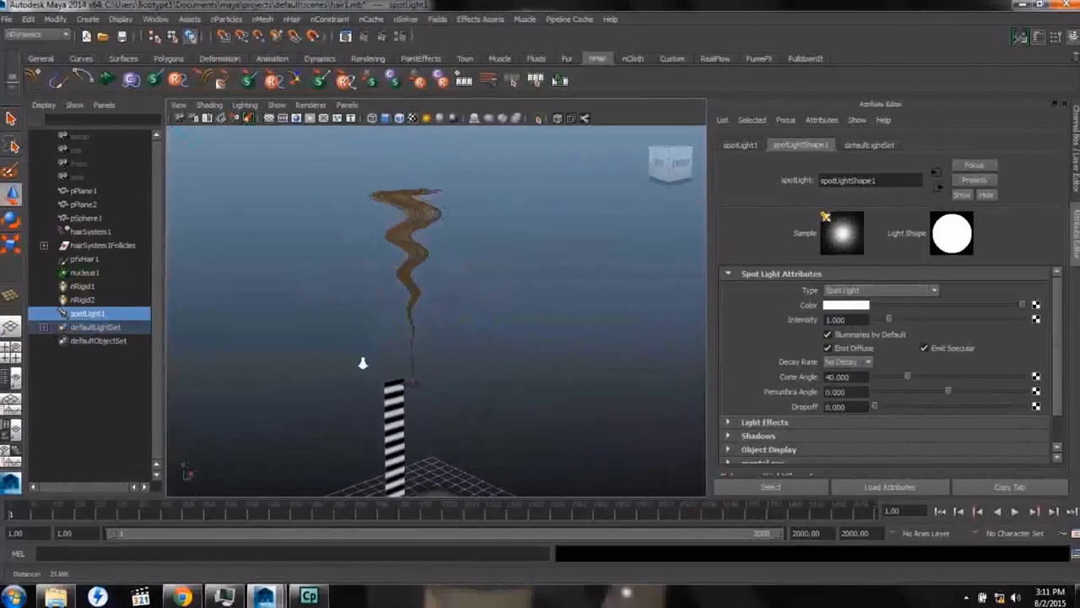
pyautogui.click(296, 119)
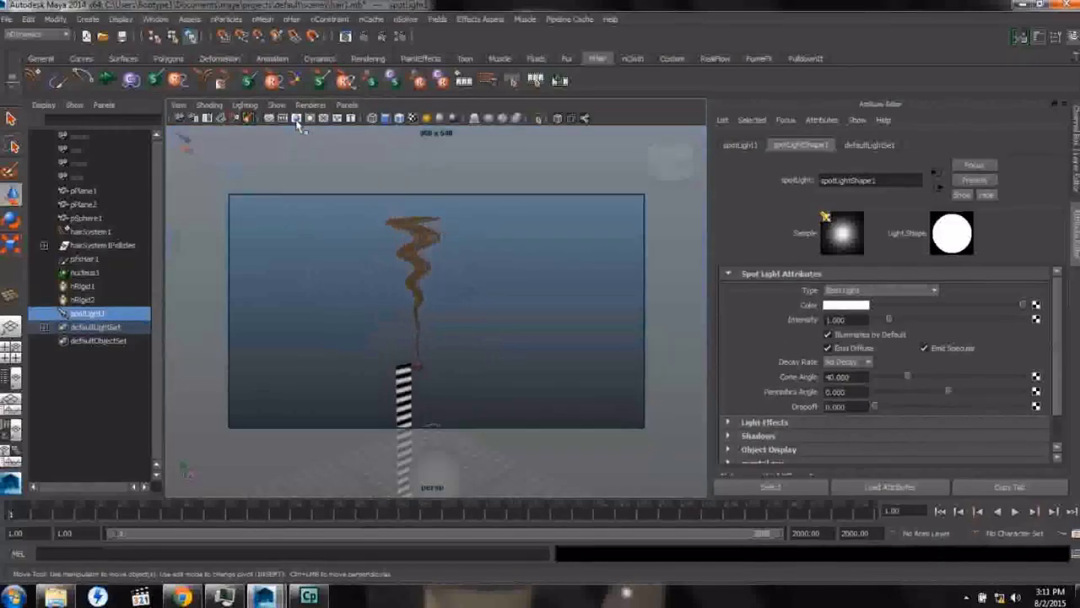
# Step: Render the reframed spotlit hair in mental ray, enlarge and zoom the image, then minimize Render View
pyautogui.keyDown('alt'); pyautogui.moveTo(340, 280); pyautogui.dragTo(437, 355); pyautogui.keyUp('alt')
pyautogui.click(345, 36)
pyautogui.click(227, 152)
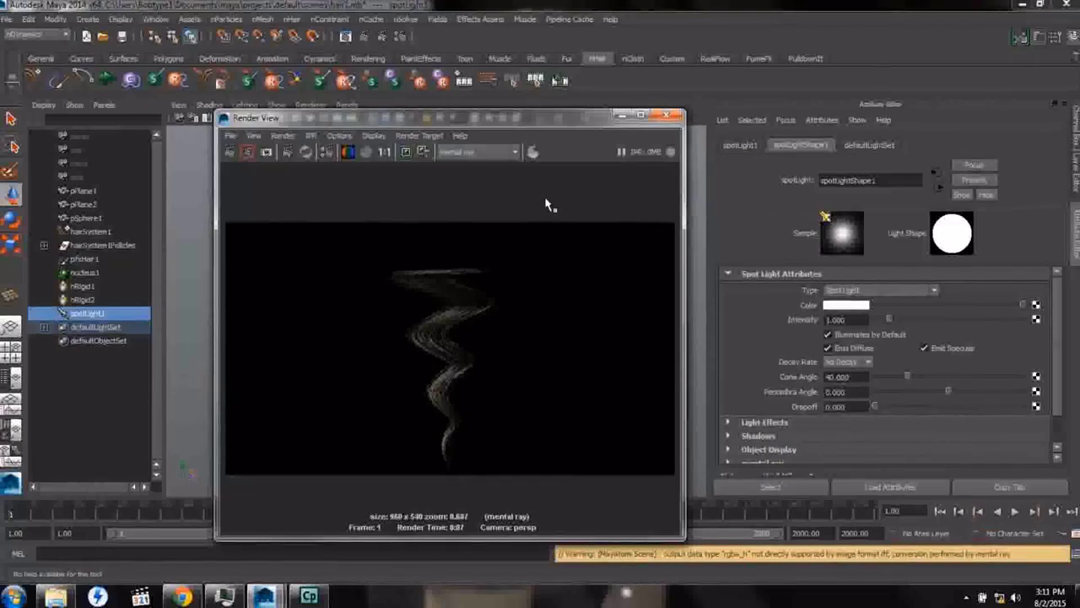
pyautogui.moveTo(211, 108); pyautogui.dragTo(2, 71)
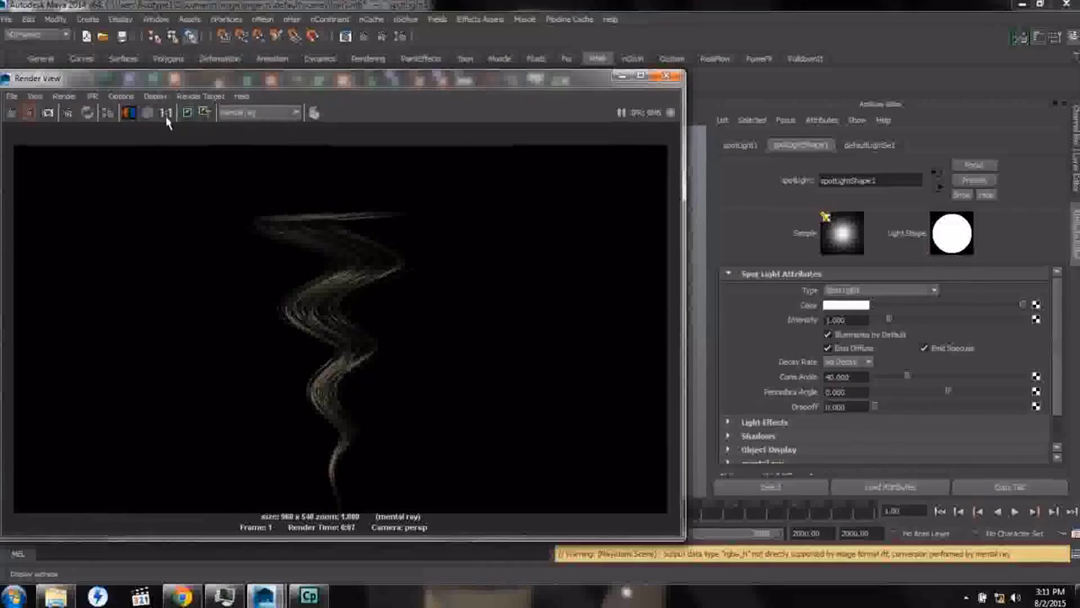
pyautogui.scroll(3, 330, 258)
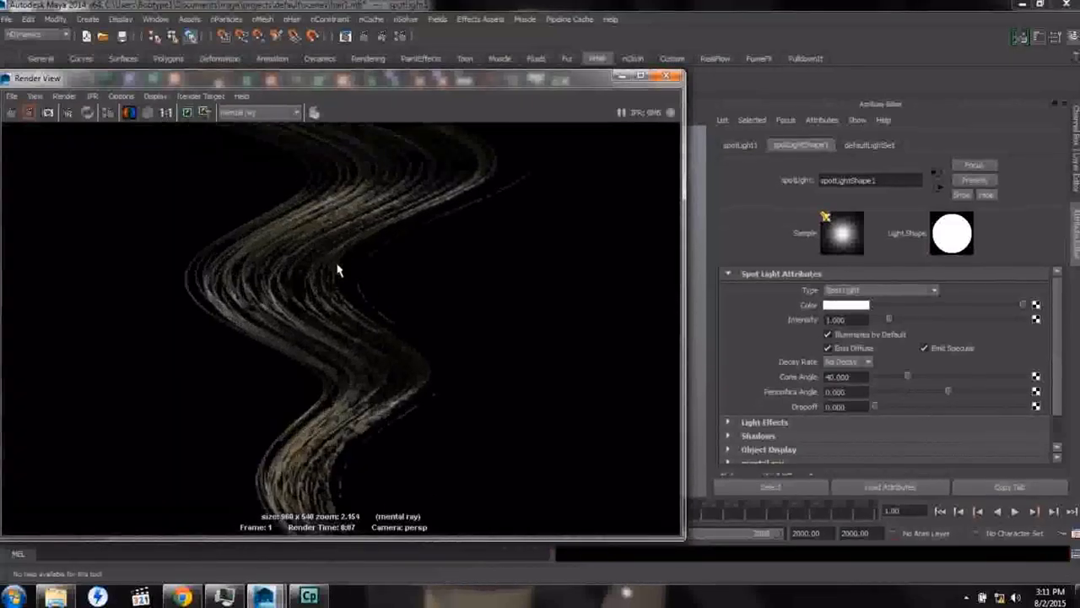
pyautogui.scroll(-4, 330, 289)
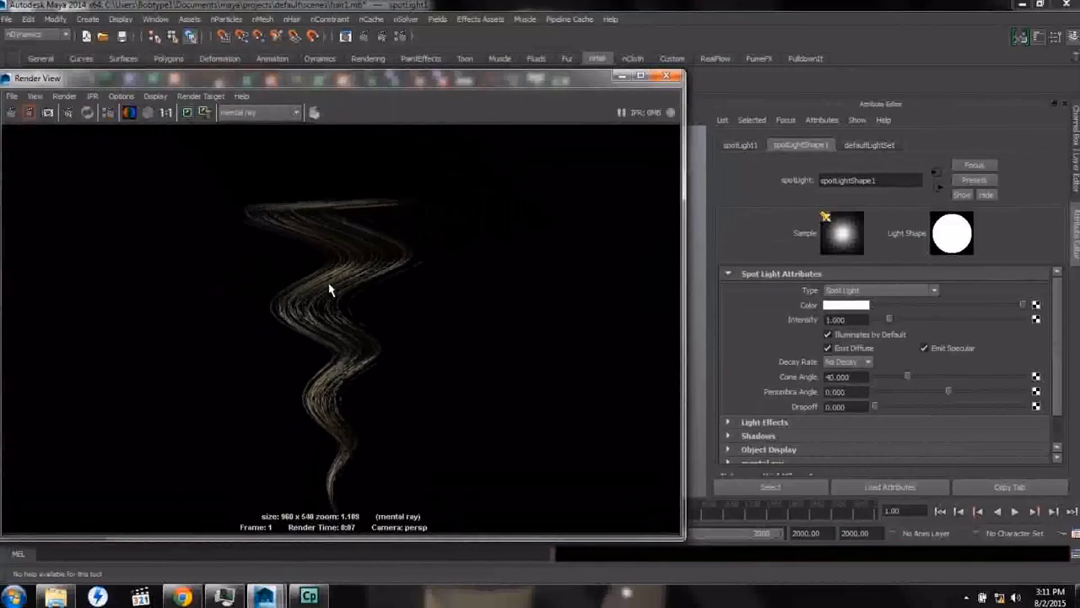
pyautogui.click(621, 76)
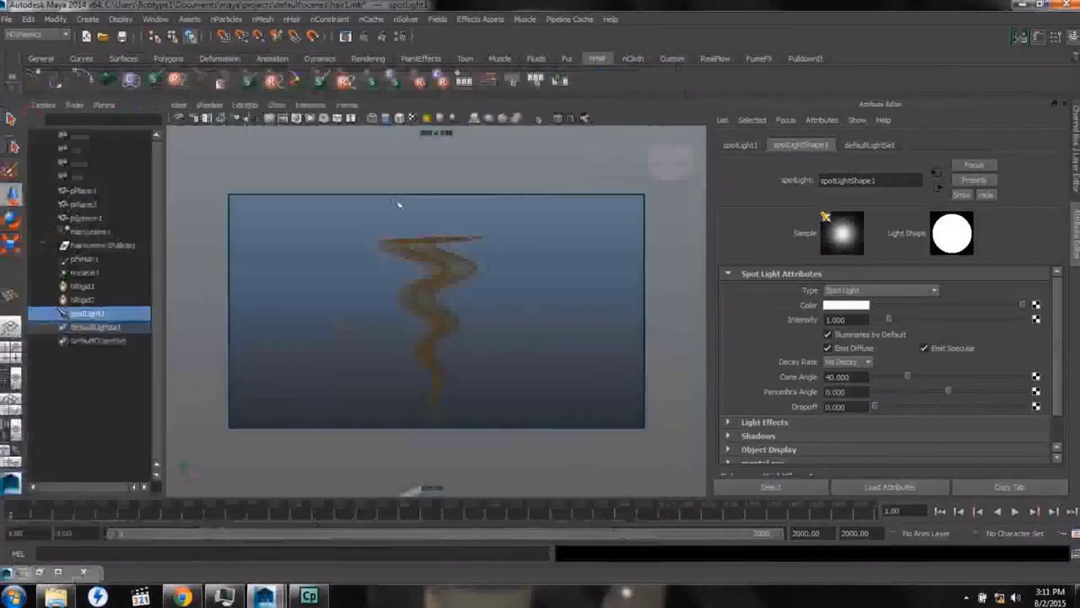
# Step: Set hairSystemShape1's Hair Color to a light golden tan in the Shading section
pyautogui.click(84, 258)
pyautogui.click(859, 146)
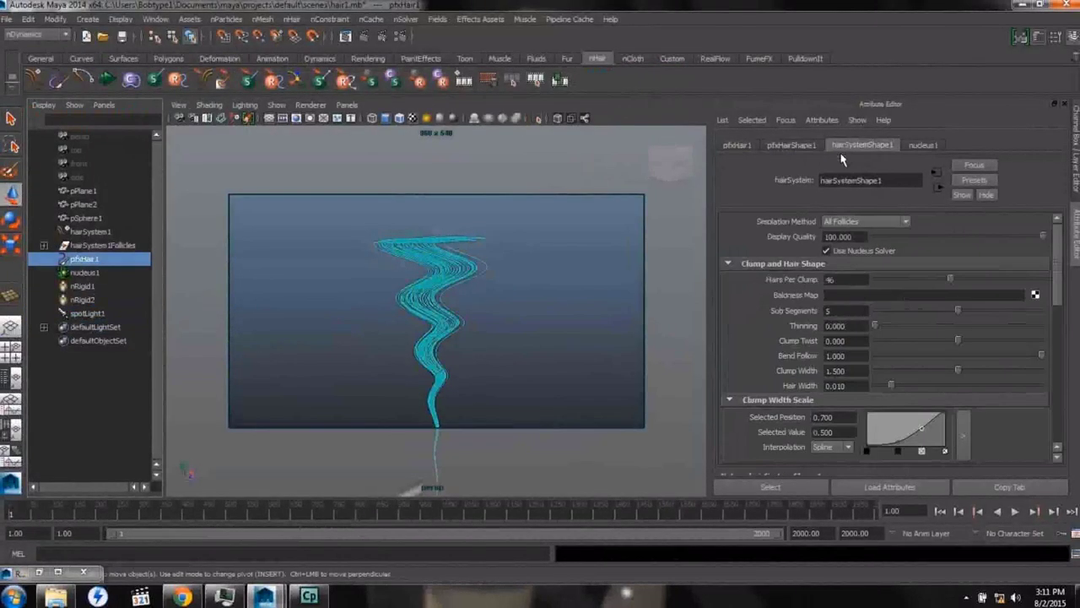
pyautogui.click(729, 264)
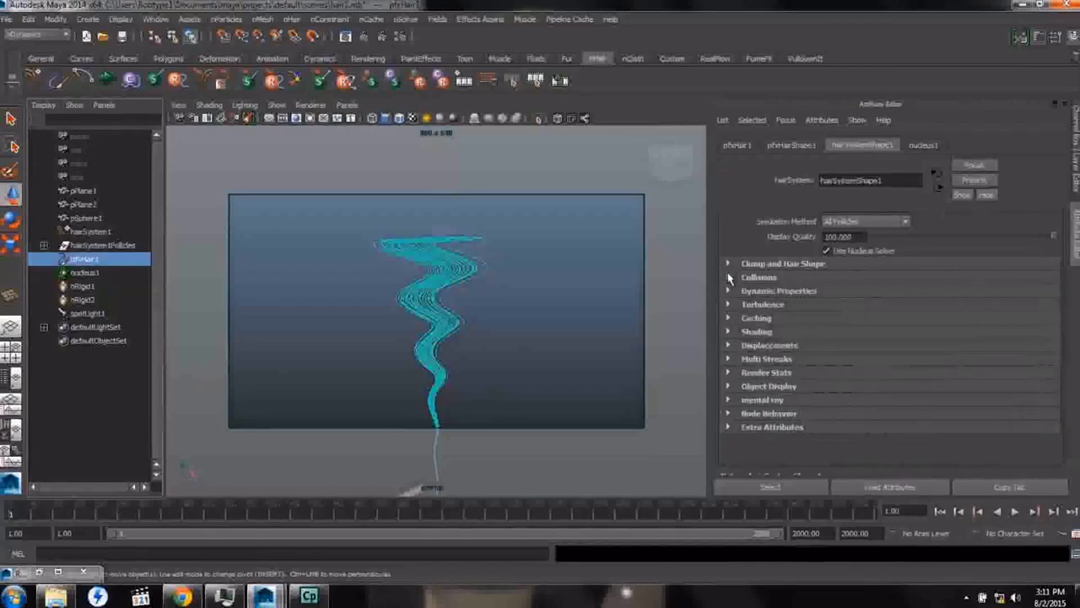
pyautogui.click(728, 332)
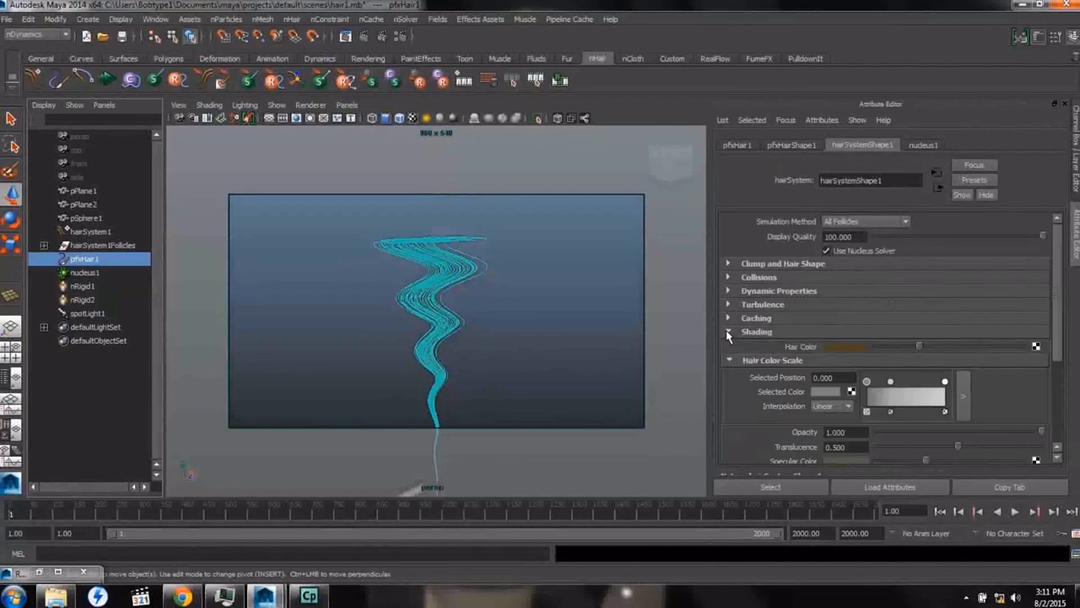
pyautogui.click(842, 346)
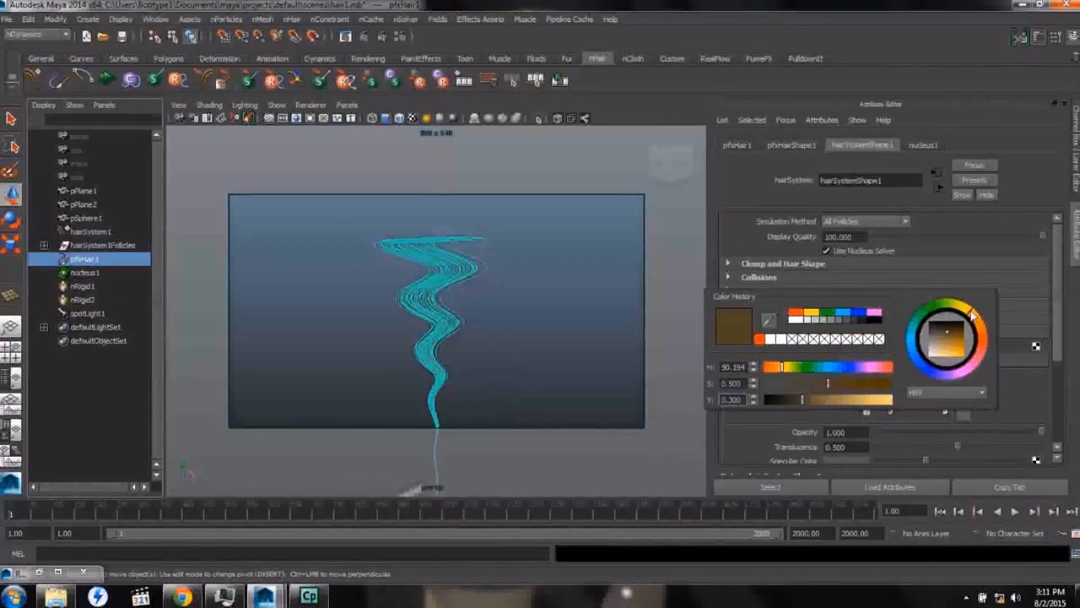
pyautogui.click(850, 402)
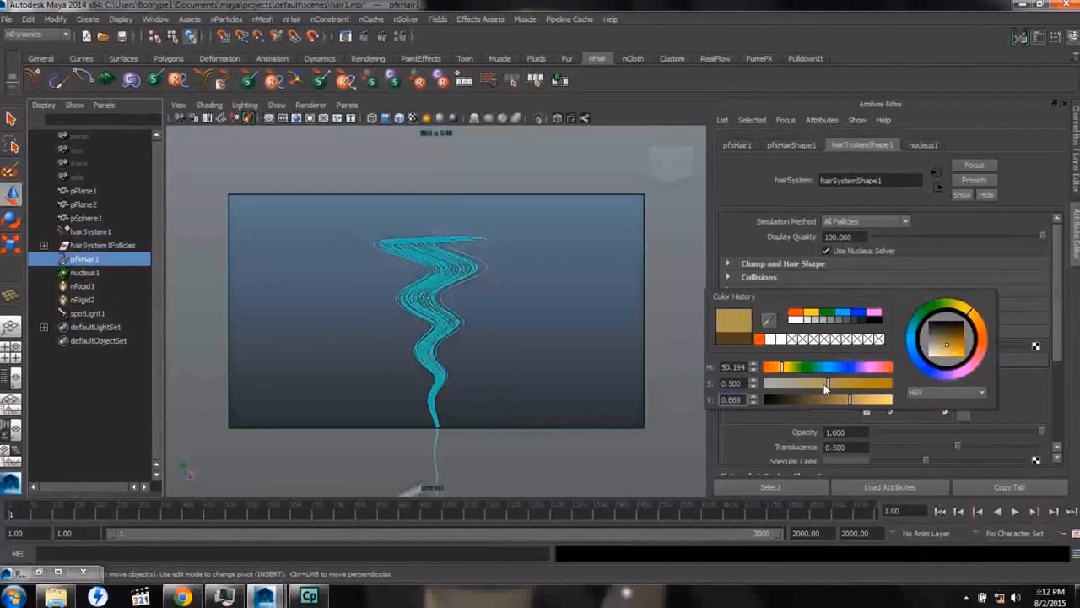
pyautogui.moveTo(823, 384); pyautogui.dragTo(809, 384)
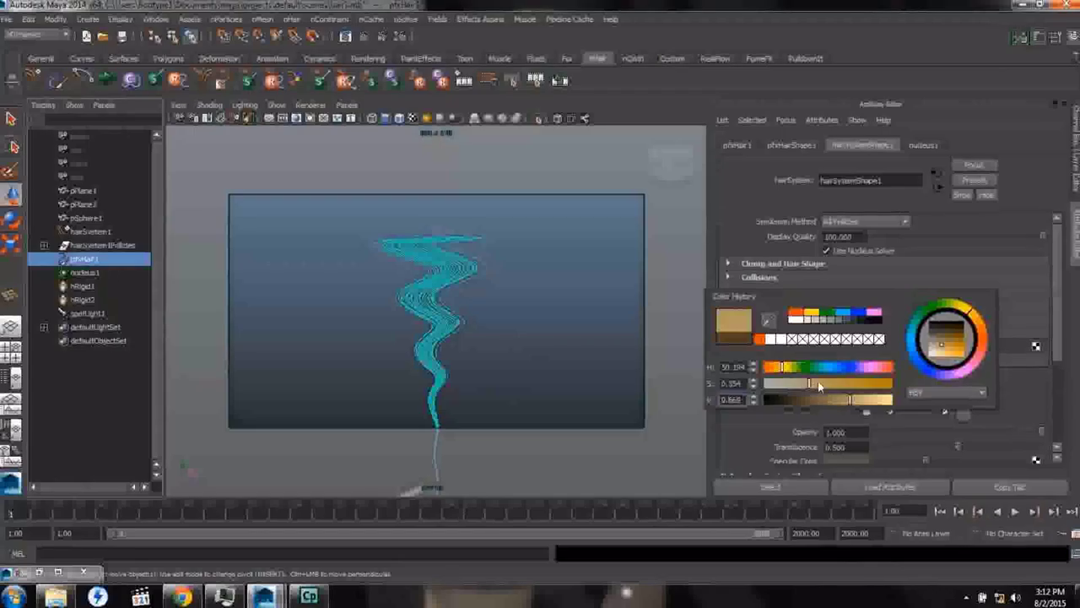
# Step: Brighten the hair's Specular Color and render a mental ray test frame
pyautogui.click(834, 460)
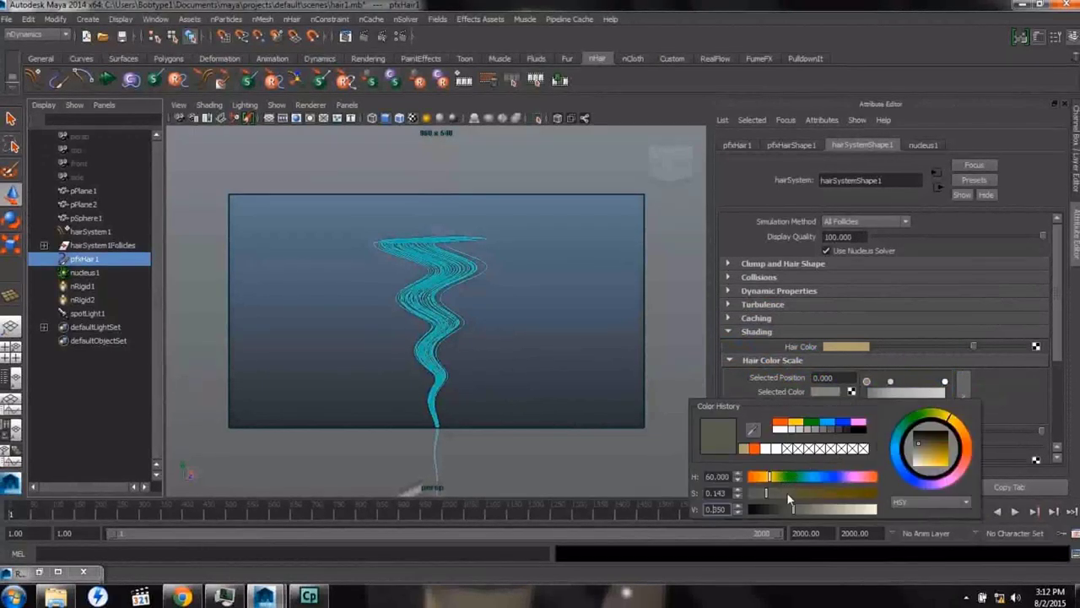
pyautogui.moveTo(795, 501); pyautogui.dragTo(805, 506)
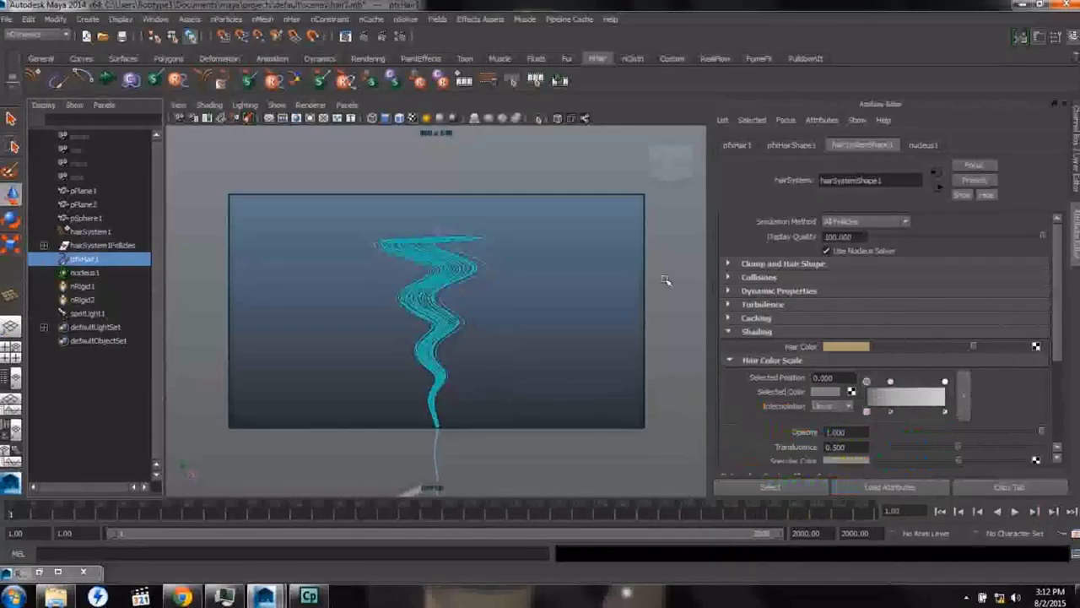
pyautogui.click(346, 37)
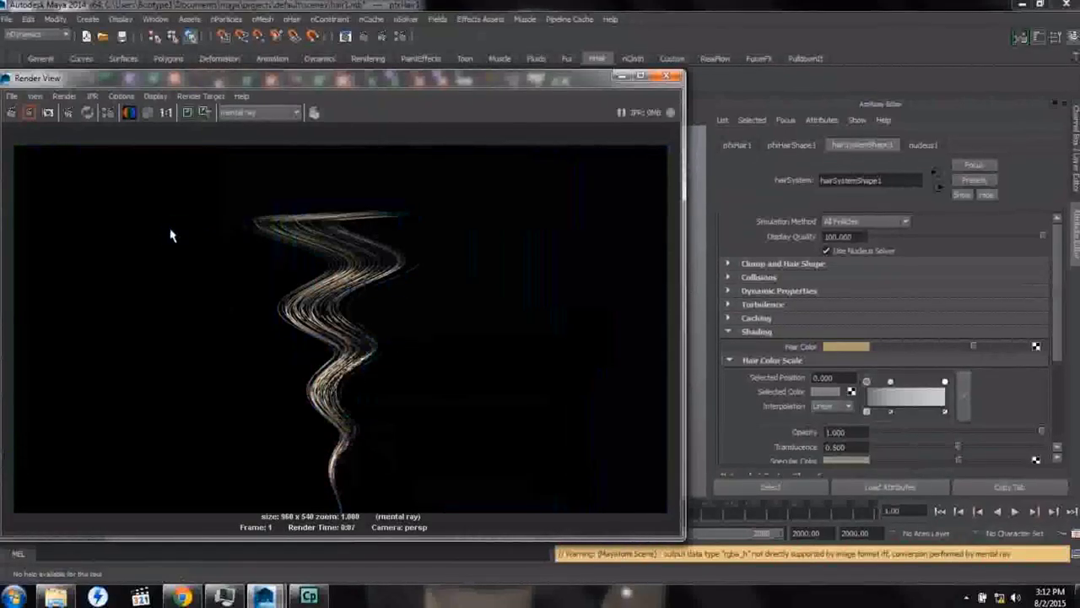
# Step: Play the simulation to frame 437, frame the sphere and hair closely, and render in mental ray
pyautogui.click(665, 78)
pyautogui.hotkey('alt', 'v')
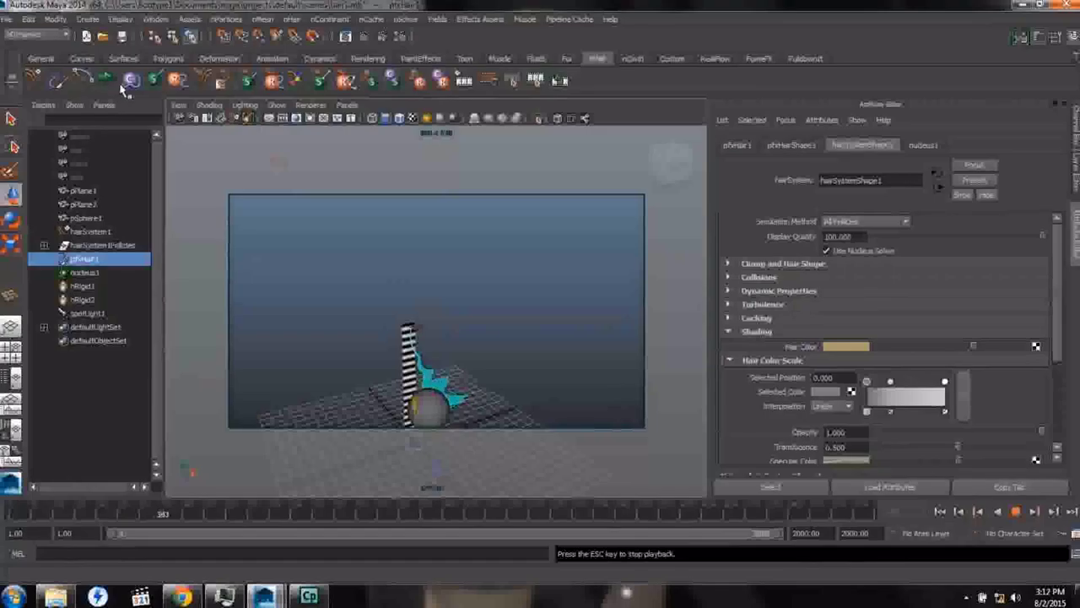
pyautogui.click(1016, 512)
pyautogui.keyDown('alt'); pyautogui.moveTo(304, 362); pyautogui.dragTo(431, 386); pyautogui.keyUp('alt')
pyautogui.keyDown('alt'); pyautogui.moveTo(431, 386); pyautogui.dragTo(524, 390, button='right'); pyautogui.keyUp('alt')
pyautogui.click(345, 35)
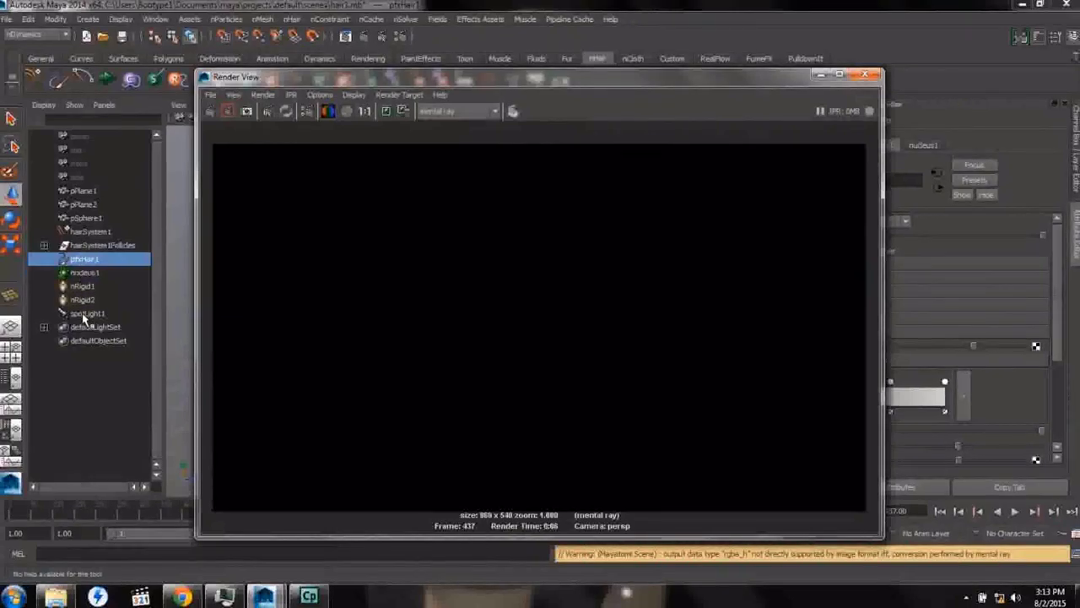
# Step: Look through spotLight1 and re-aim it down at the hair from a higher angle
pyautogui.click(85, 315)
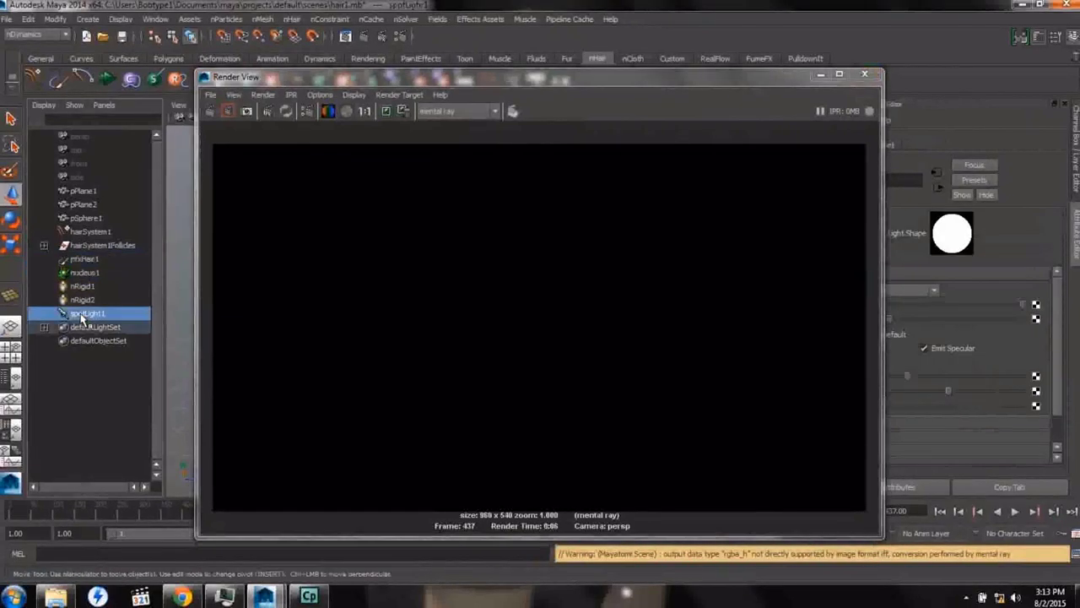
pyautogui.click(864, 74)
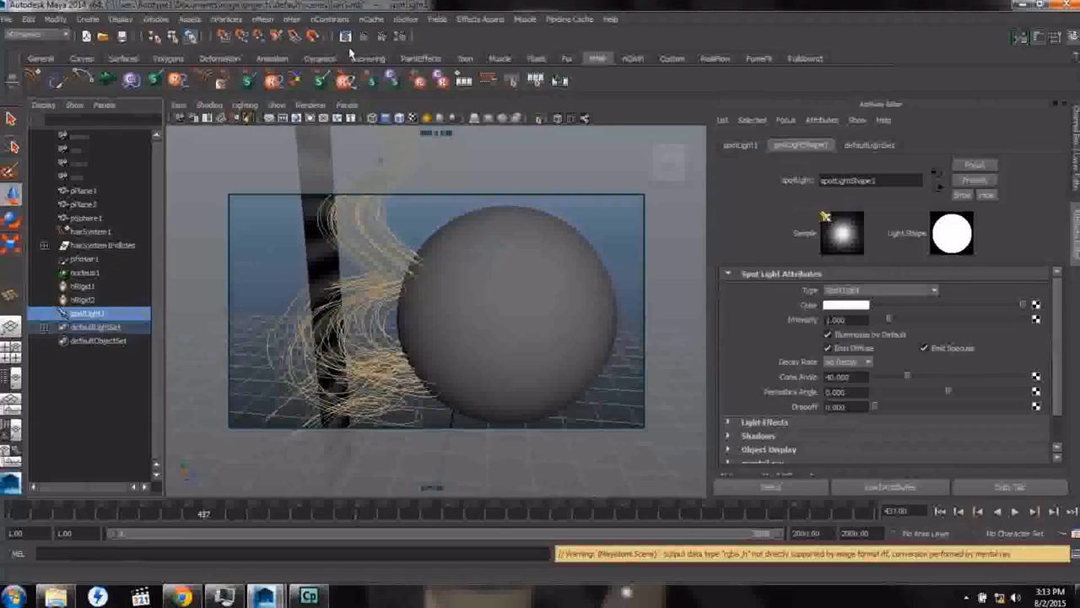
pyautogui.click(347, 105)
pyautogui.moveTo(356, 120)
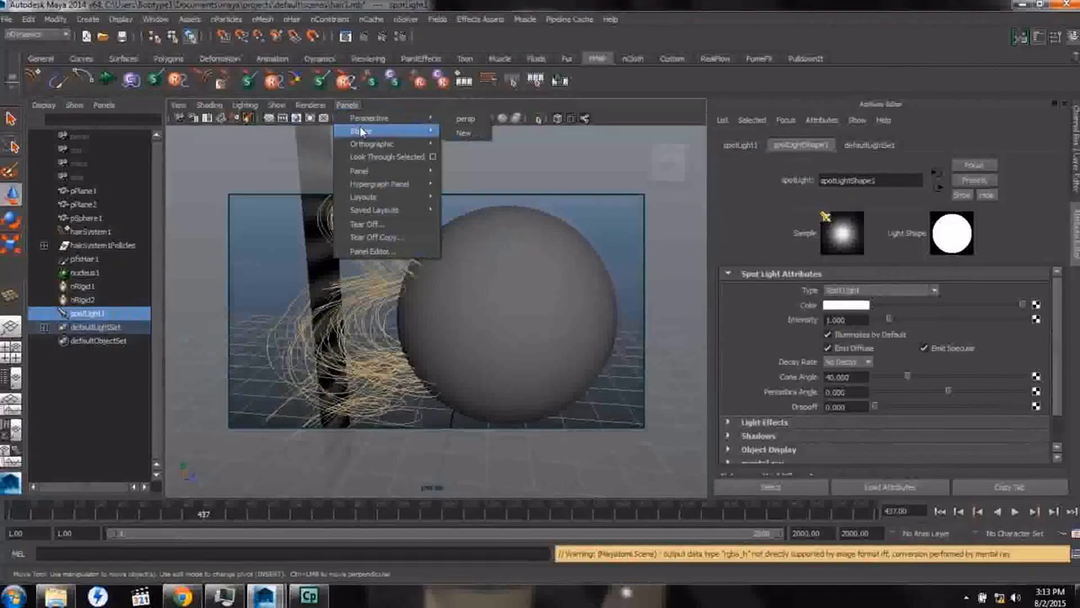
pyautogui.moveTo(377, 187)
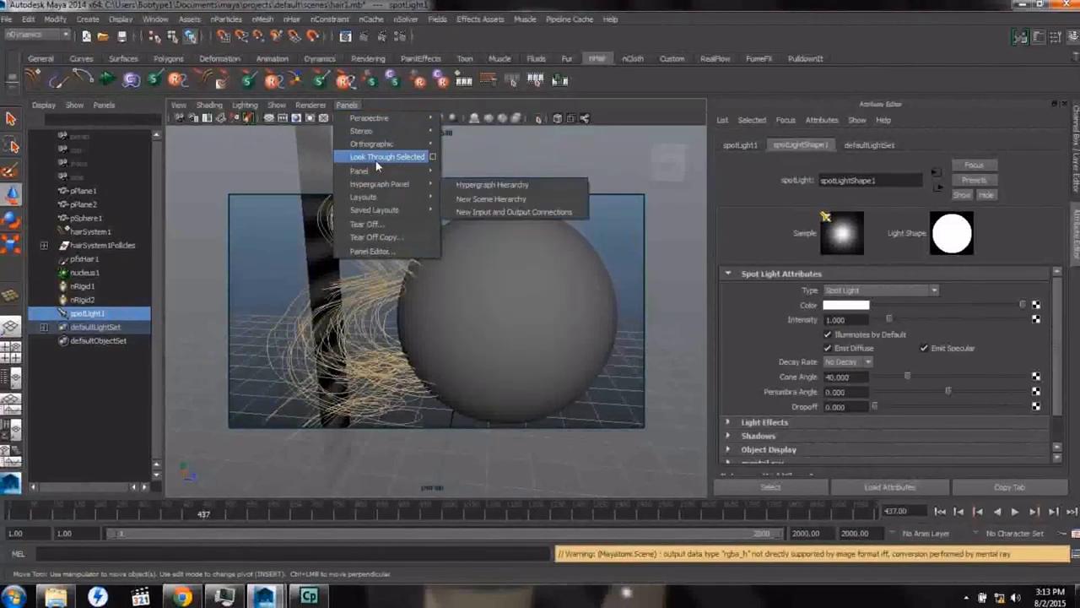
pyautogui.click(378, 158)
pyautogui.keyDown('alt'); pyautogui.moveTo(431, 396); pyautogui.dragTo(437, 245); pyautogui.keyUp('alt')
pyautogui.keyDown('alt'); pyautogui.moveTo(422, 309); pyautogui.dragTo(439, 344); pyautogui.keyUp('alt')
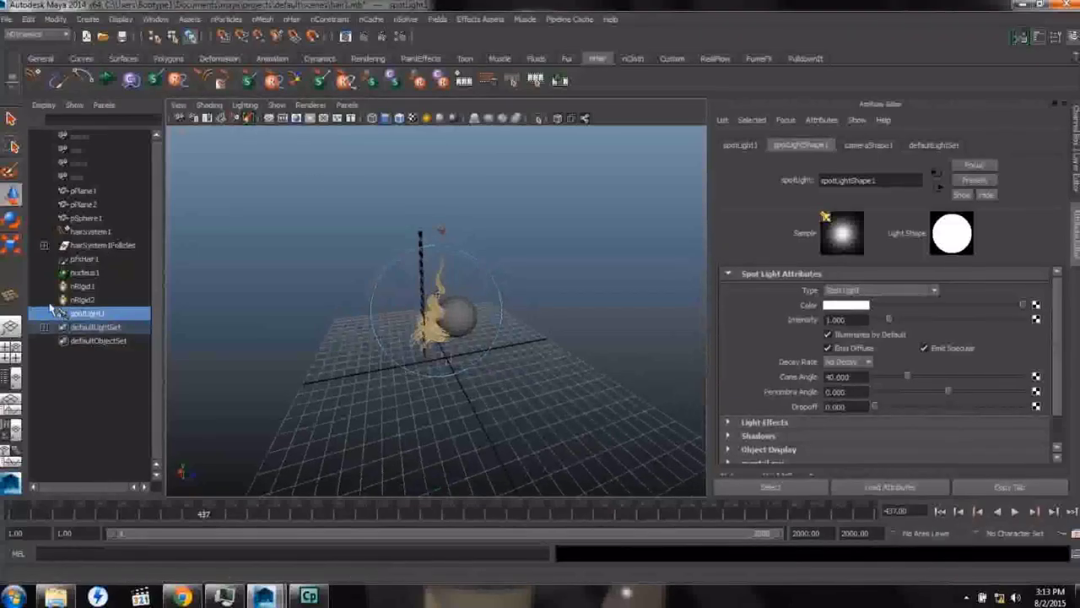
# Step: Return to the perspective camera and render the close-up in mental ray
pyautogui.click(11, 378)
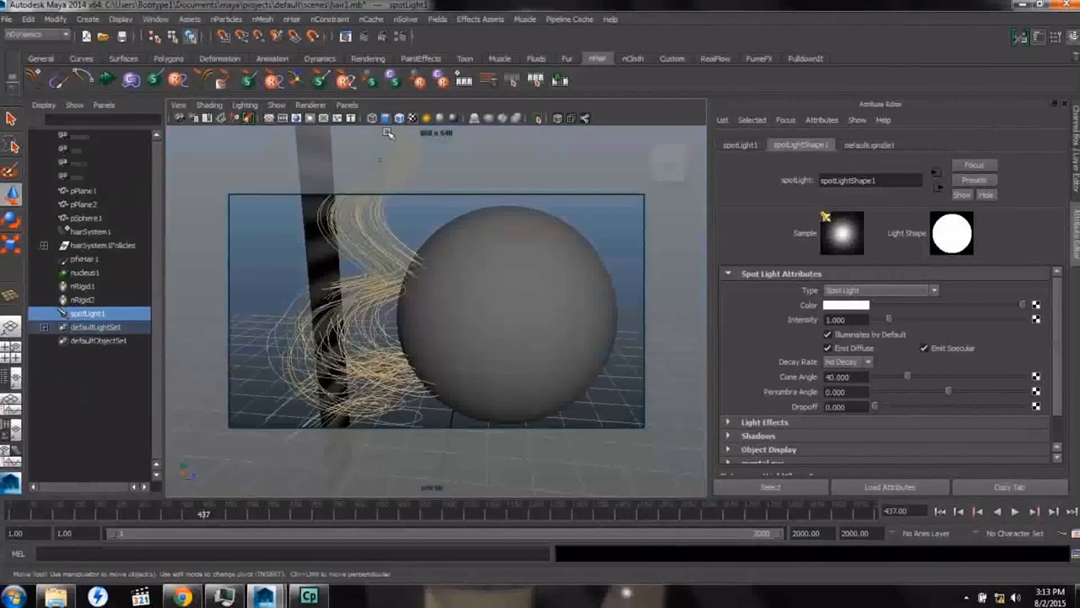
pyautogui.click(345, 37)
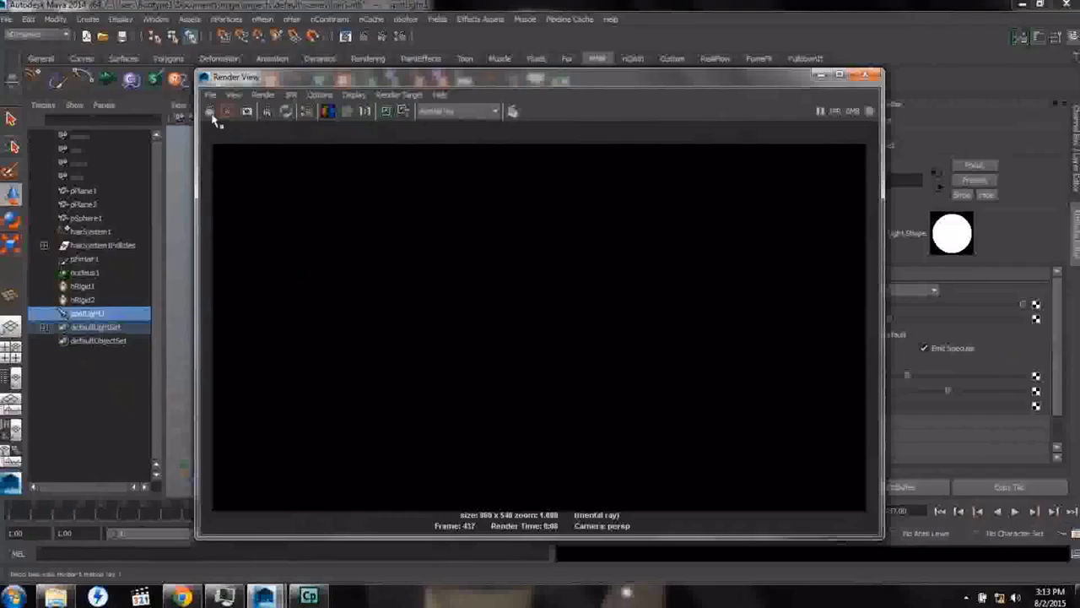
pyautogui.click(210, 110)
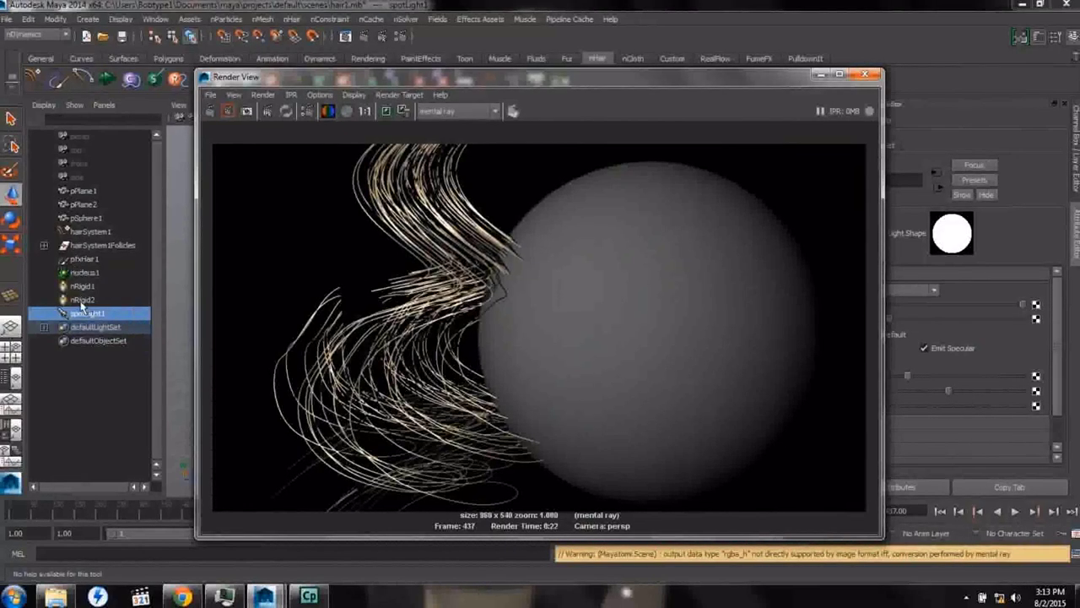
pyautogui.click(817, 75)
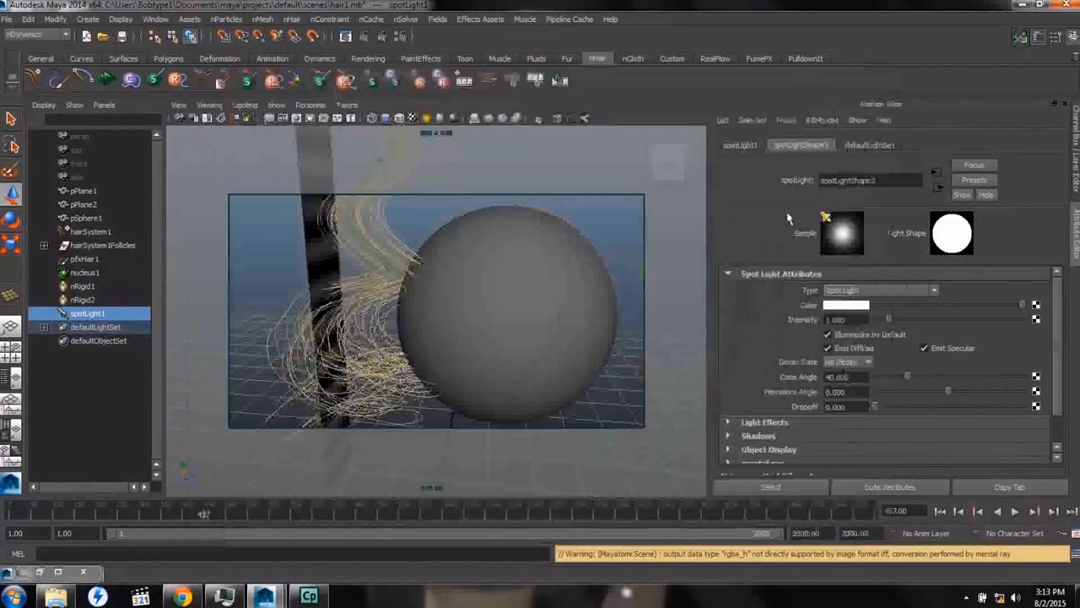
# Step: Review spotLight1's ray trace shadow settings, then select pfxHair1
pyautogui.click(728, 436)
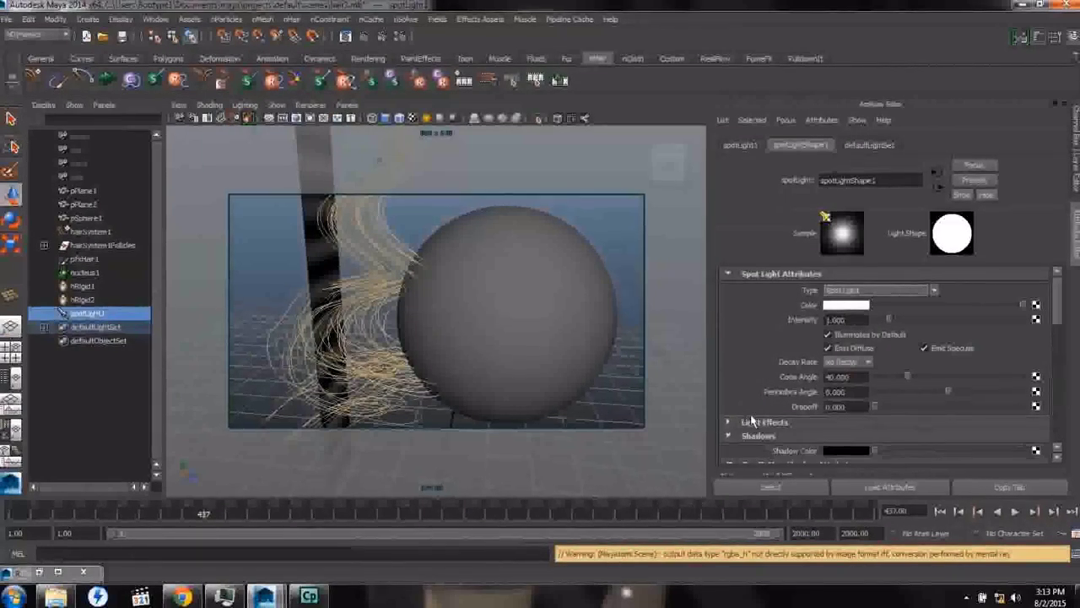
pyautogui.scroll(-5, 770, 384)
pyautogui.scroll(-5, 770, 384)
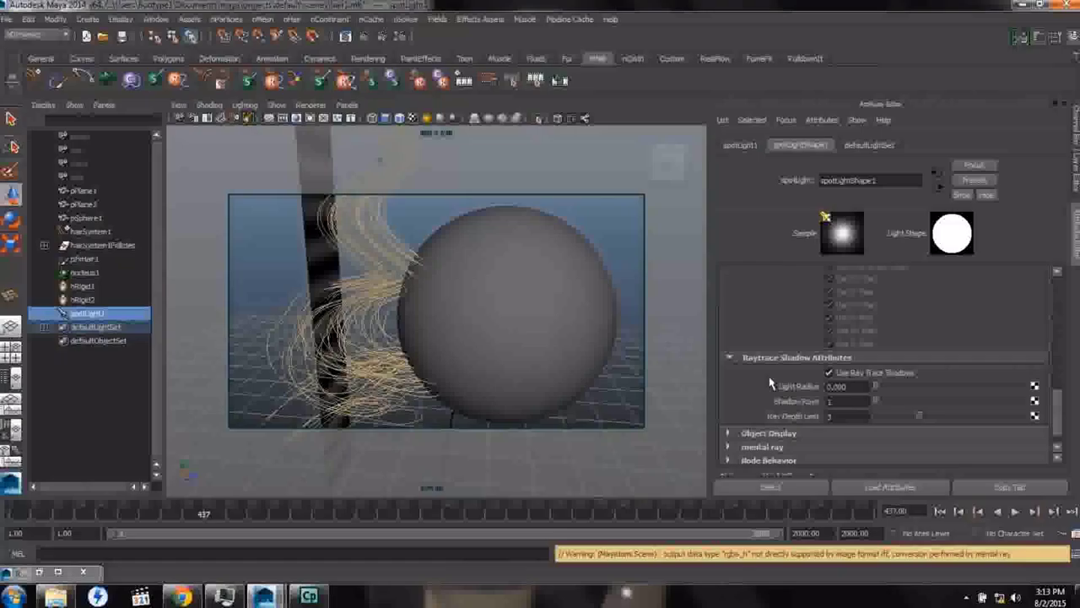
pyautogui.scroll(10, 770, 384)
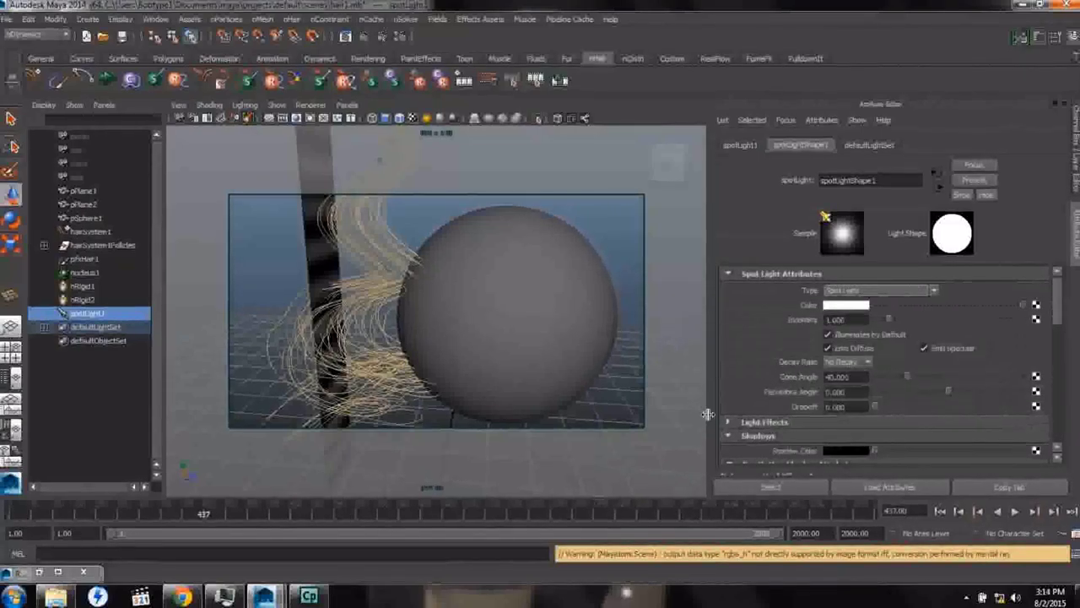
pyautogui.click(727, 436)
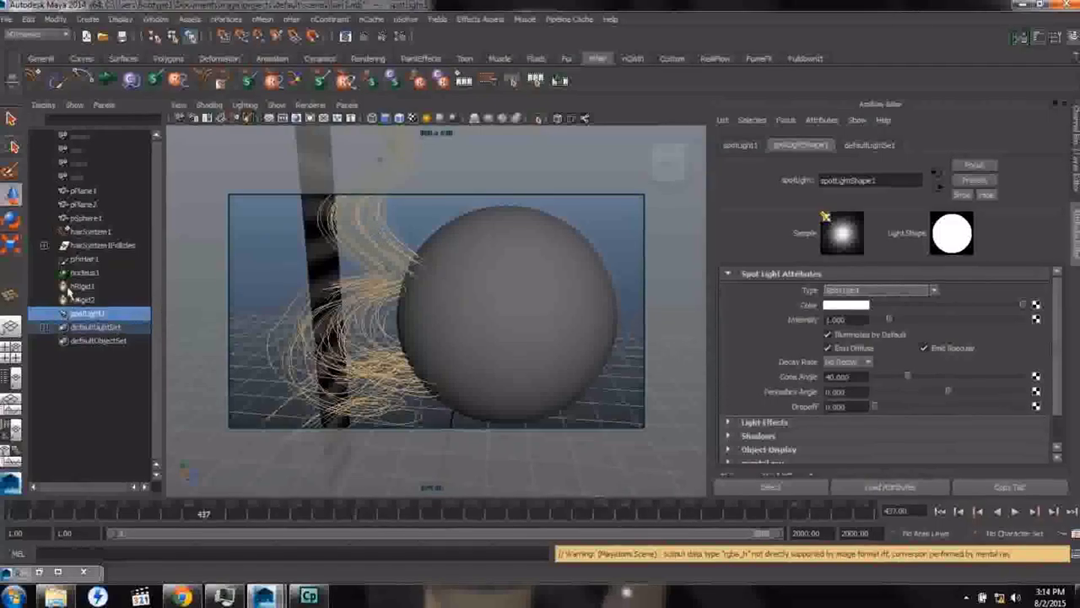
pyautogui.click(81, 260)
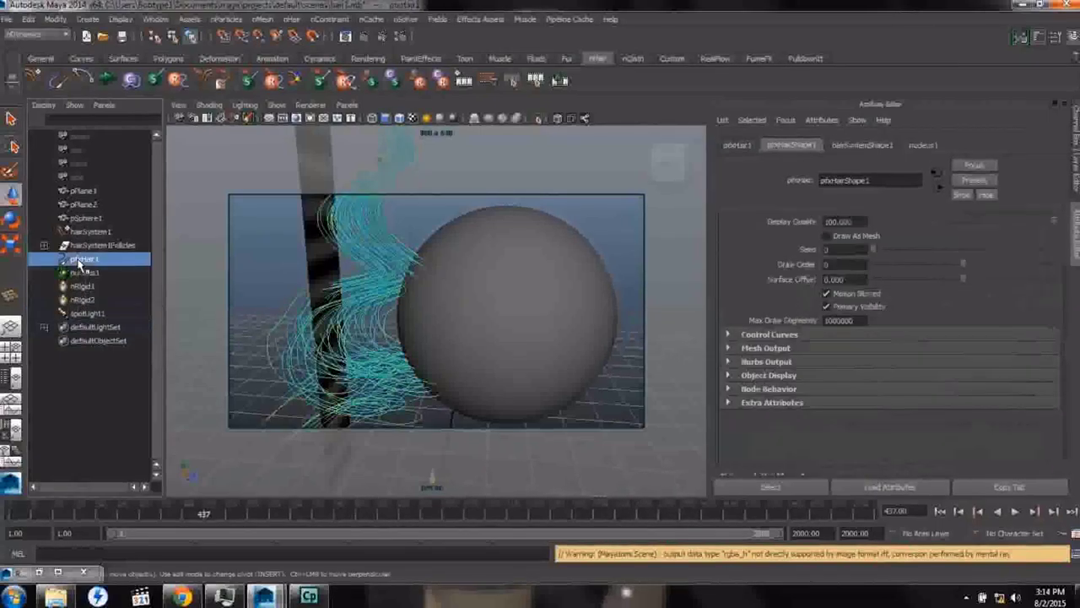
# Step: Raise hairSystemShape1's Hairs Per Clump to 100
pyautogui.click(859, 145)
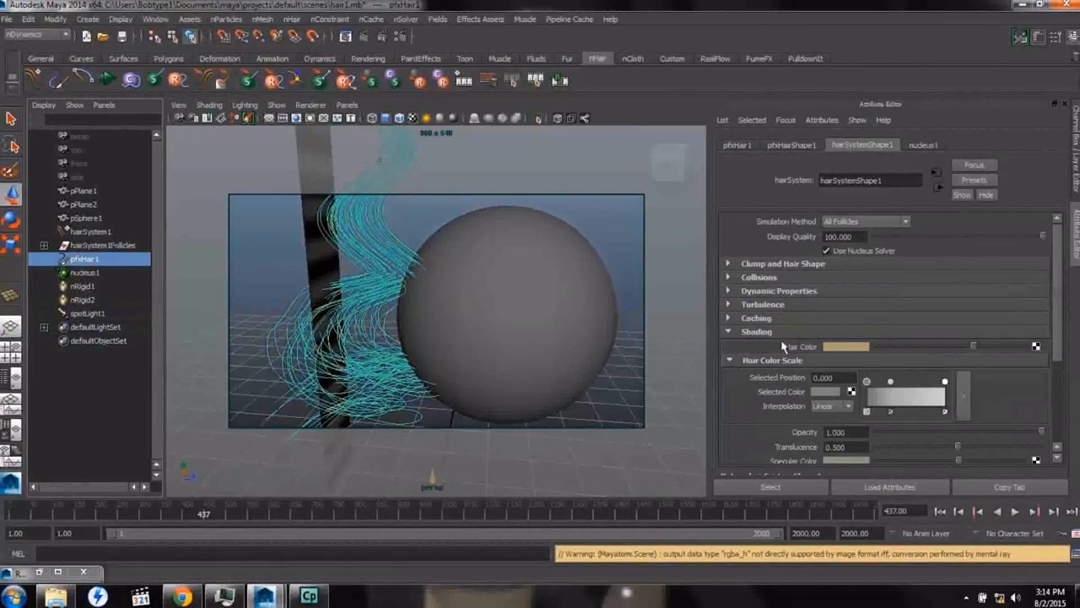
pyautogui.click(729, 264)
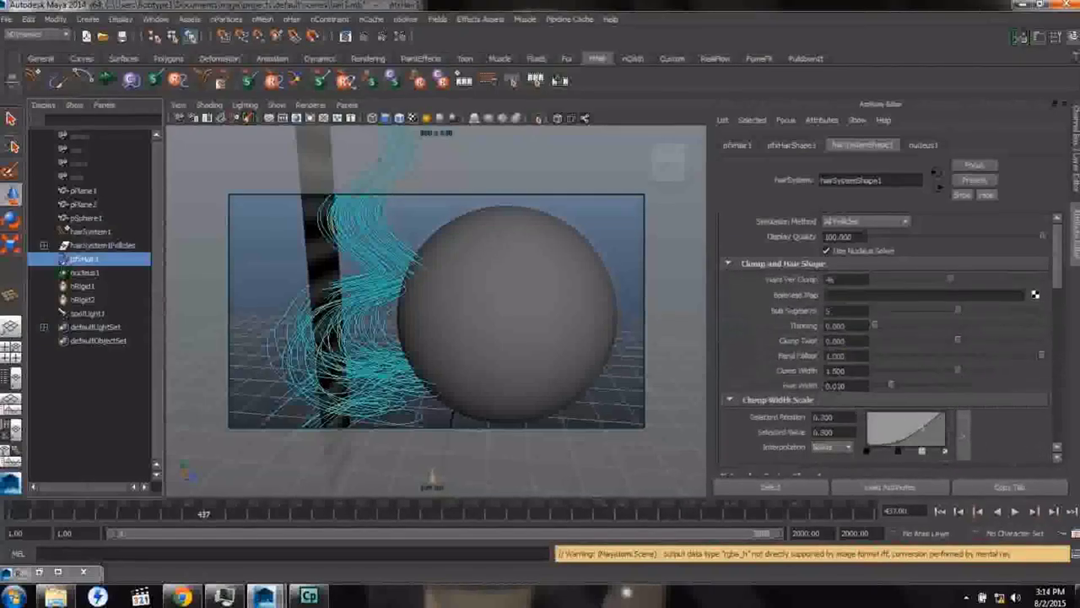
pyautogui.moveTo(954, 287); pyautogui.dragTo(1076, 290)
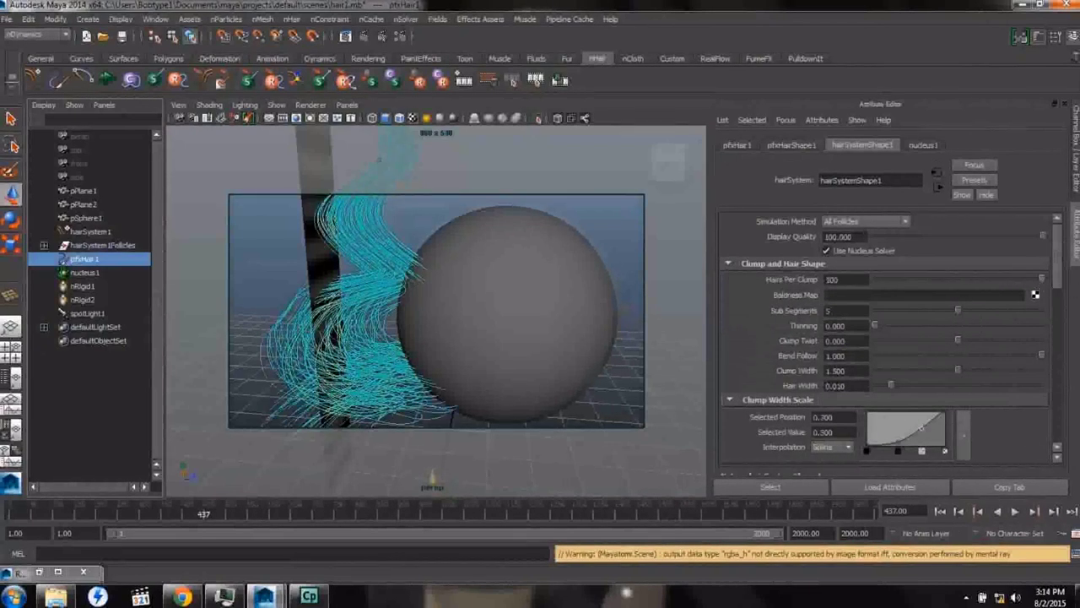
pyautogui.click(729, 264)
# Step: Set the hair colour randomization Val Rand to 0.452
pyautogui.scroll(-4, 731, 325)
pyautogui.click(729, 358)
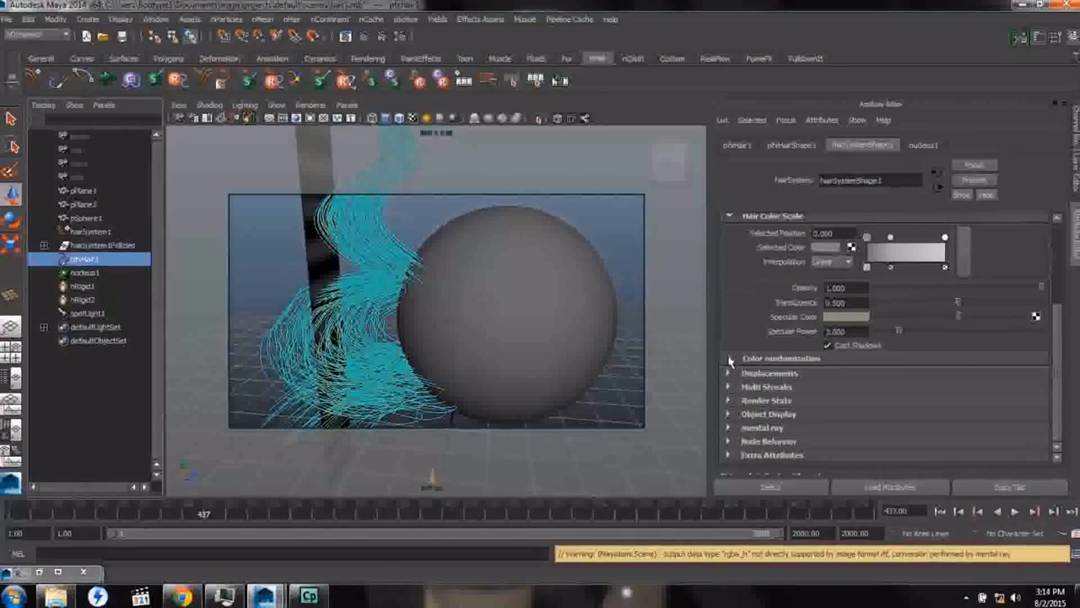
pyautogui.scroll(-1, 745, 333)
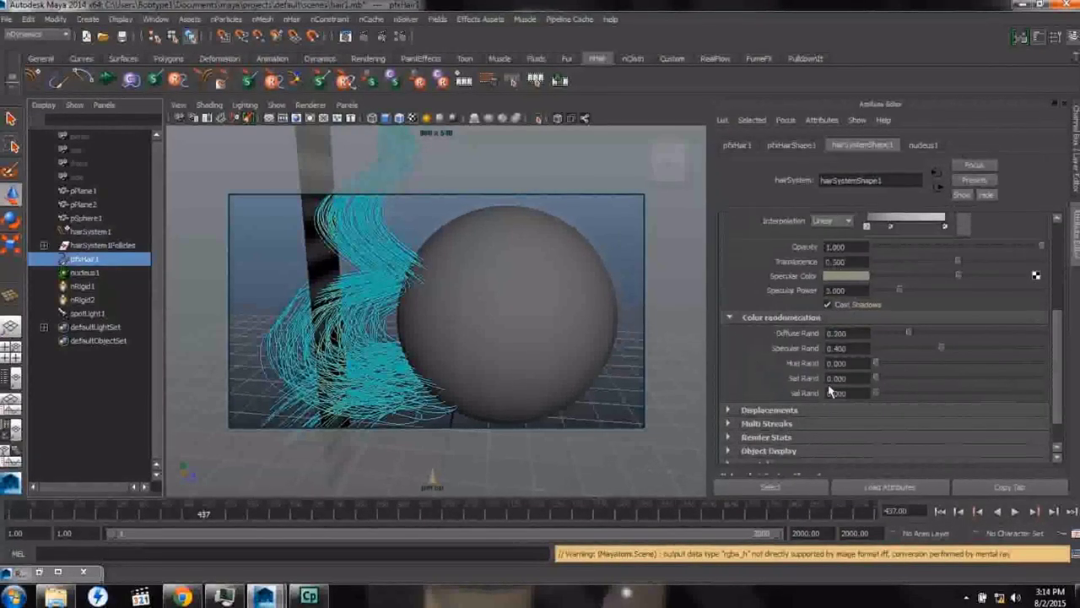
pyautogui.click(950, 394)
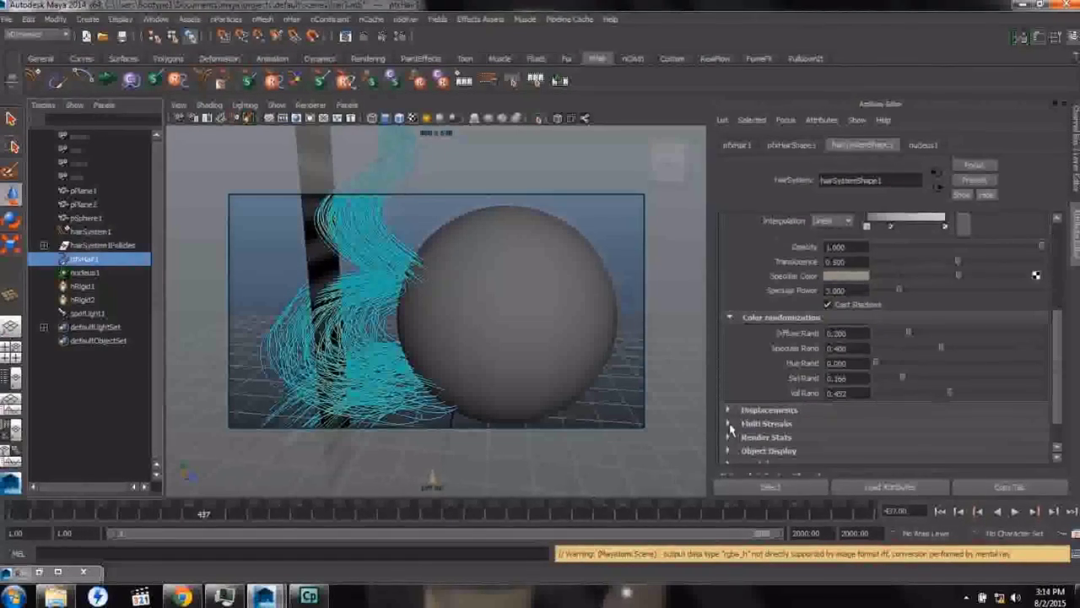
pyautogui.click(345, 37)
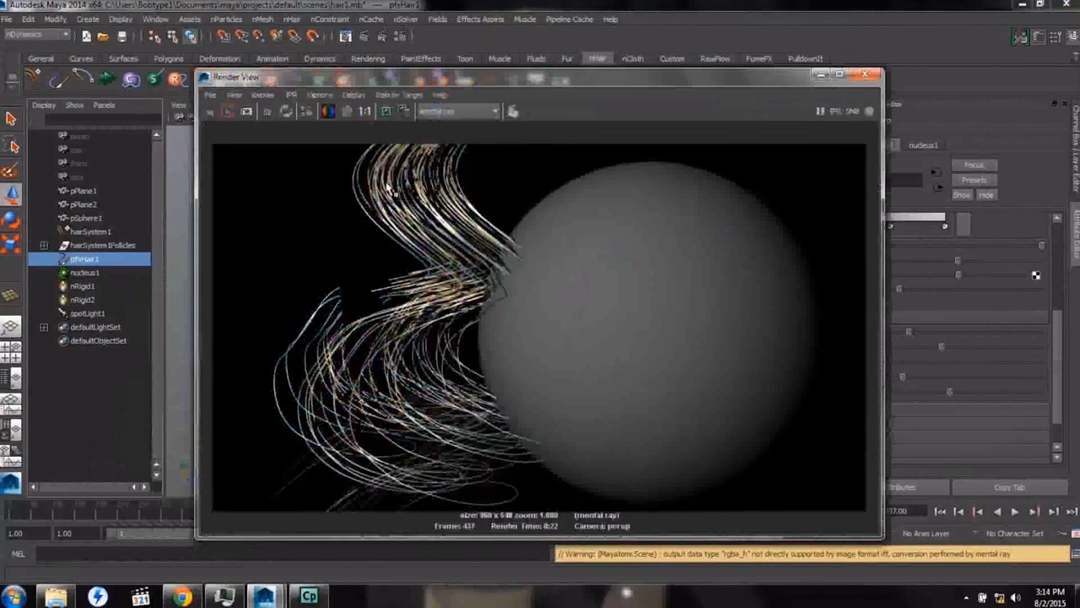
# Step: Re-frame the view, render frame 437 in mental ray, and keep the image for comparison
pyautogui.click(821, 75)
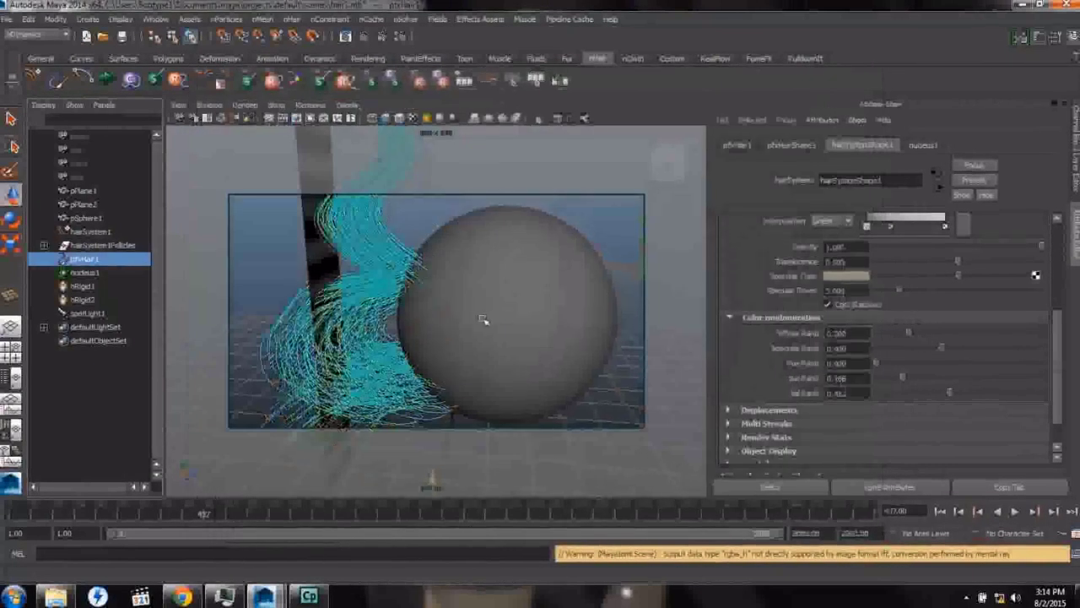
pyautogui.keyDown('alt'); pyautogui.moveTo(493, 326); pyautogui.dragTo(468, 313); pyautogui.keyUp('alt')
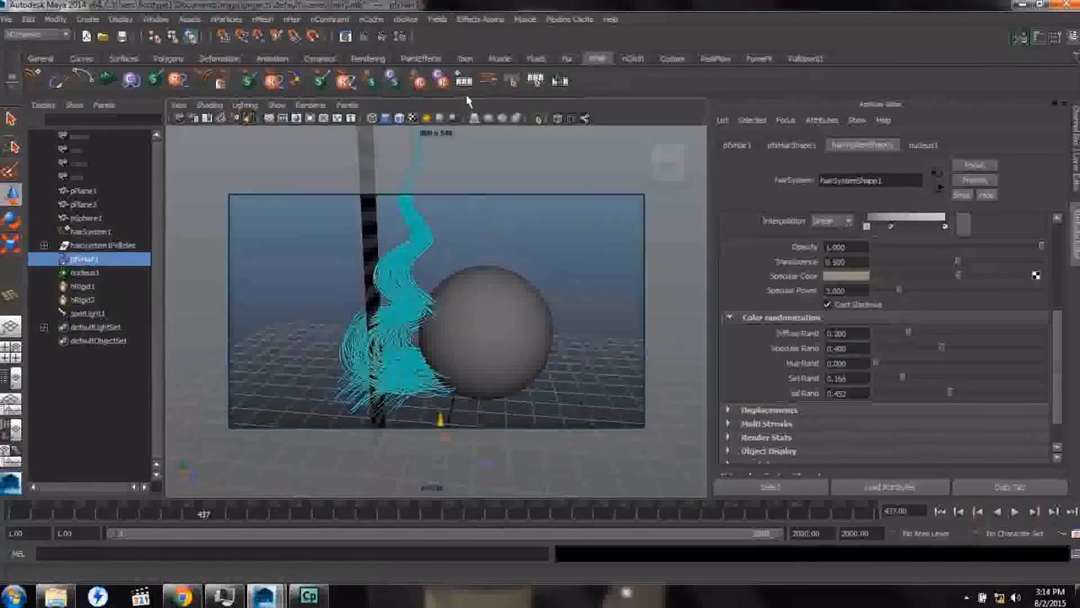
pyautogui.click(342, 36)
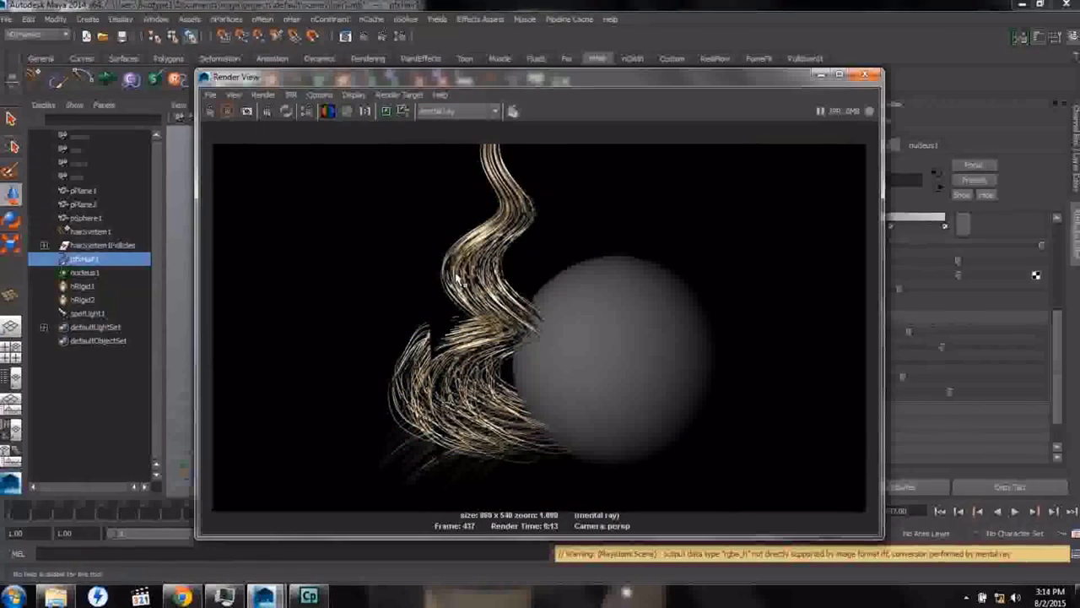
pyautogui.click(386, 109)
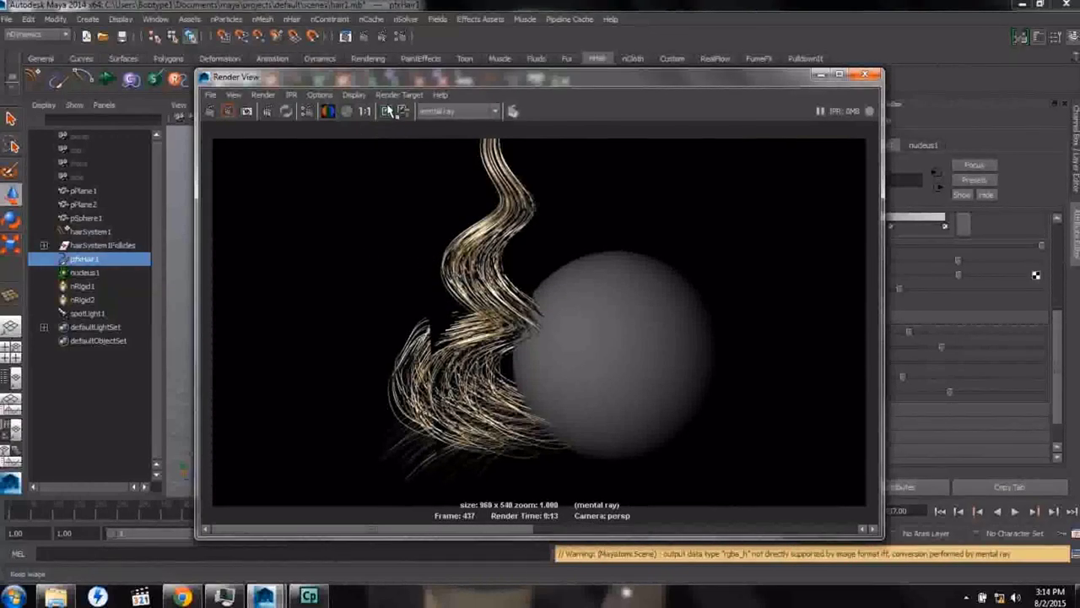
pyautogui.click(820, 75)
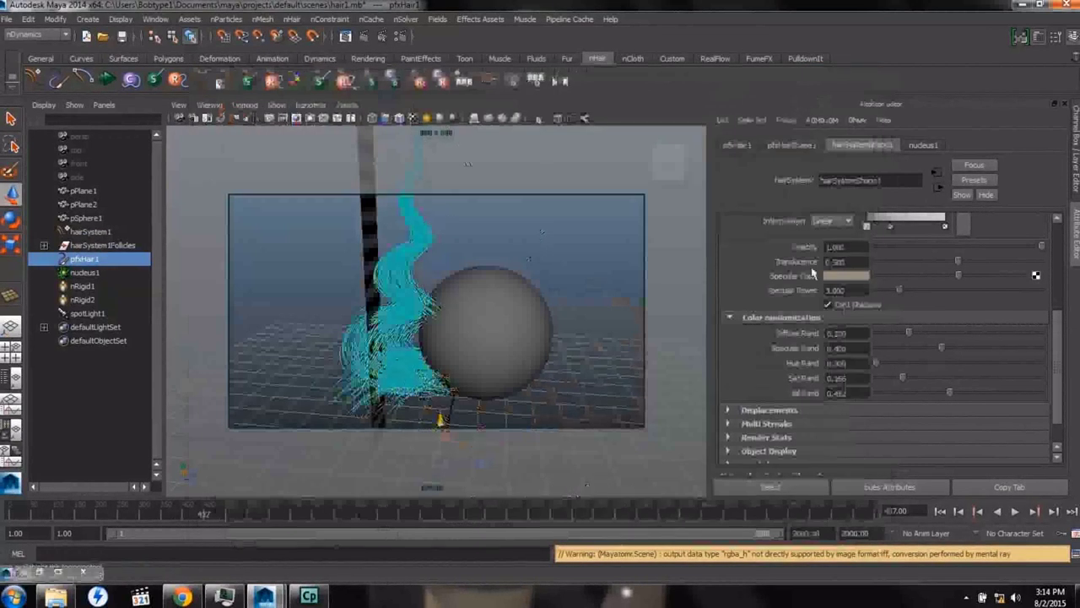
pyautogui.click(771, 423)
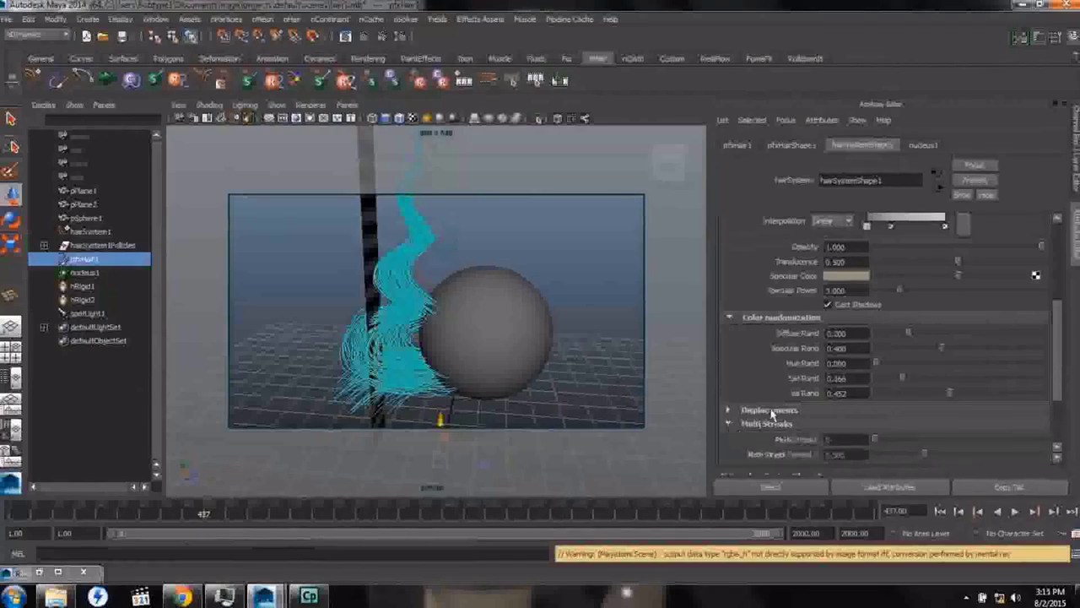
# Step: Redo the mental ray render of frame 437 with 7 multi streaks, then close Render View
pyautogui.scroll(-2, 774, 415)
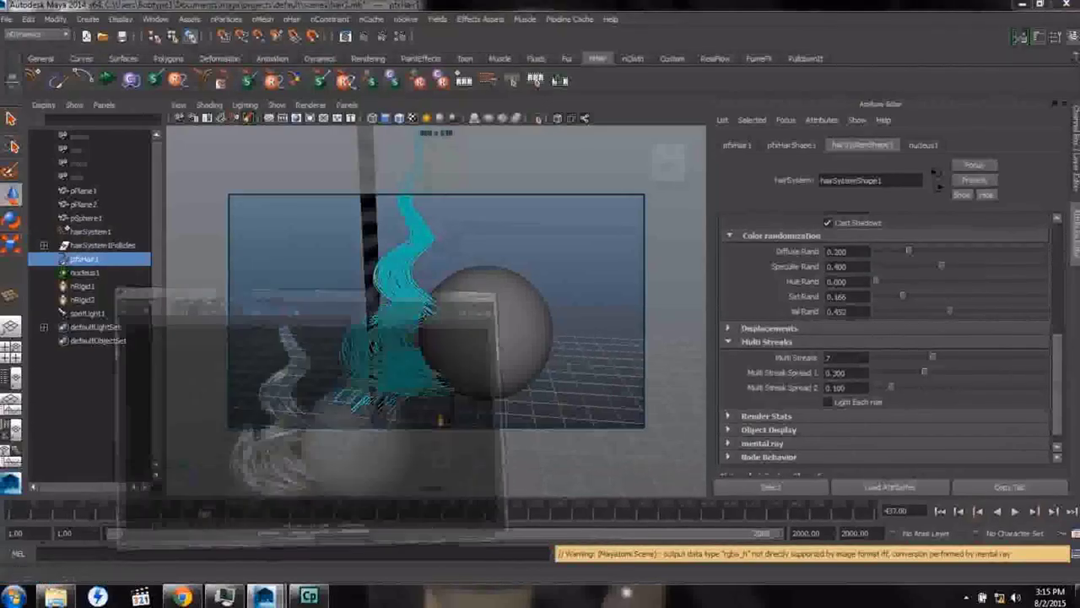
pyautogui.click(345, 36)
pyautogui.click(210, 111)
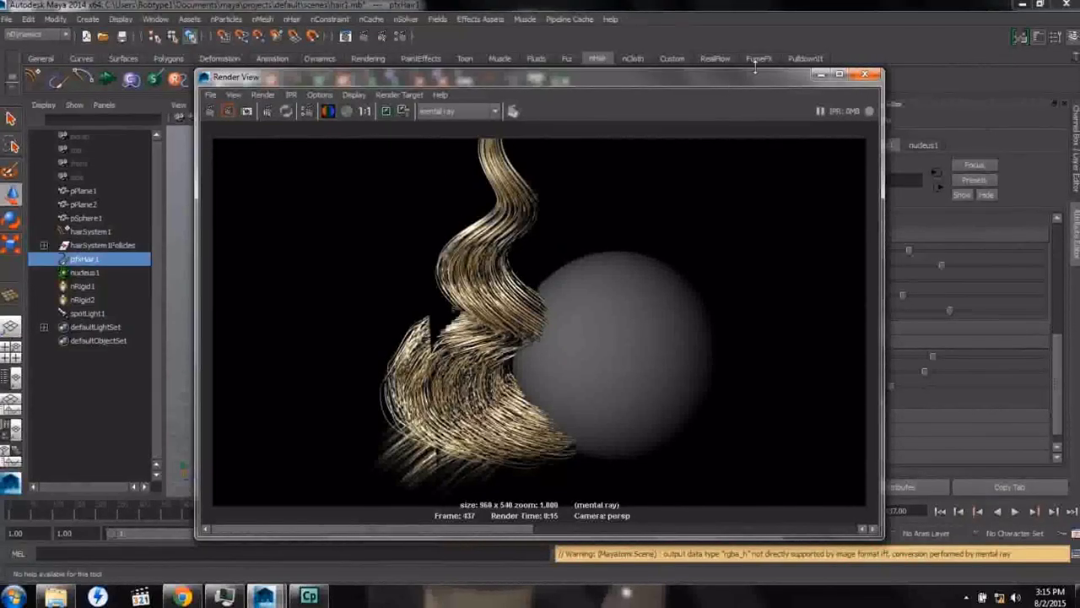
pyautogui.click(869, 77)
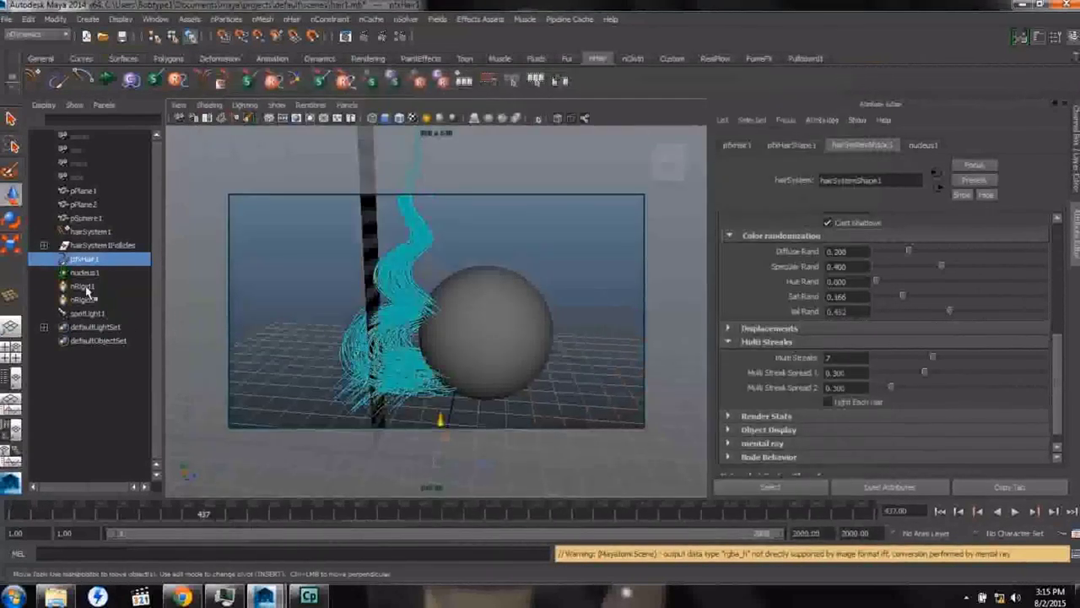
# Step: Select a patch of faces on the sphere's upper right
pyautogui.click(505, 314)
pyautogui.rightClick(504, 301)
pyautogui.moveTo(505, 301); pyautogui.dragTo(507, 331, button='right')
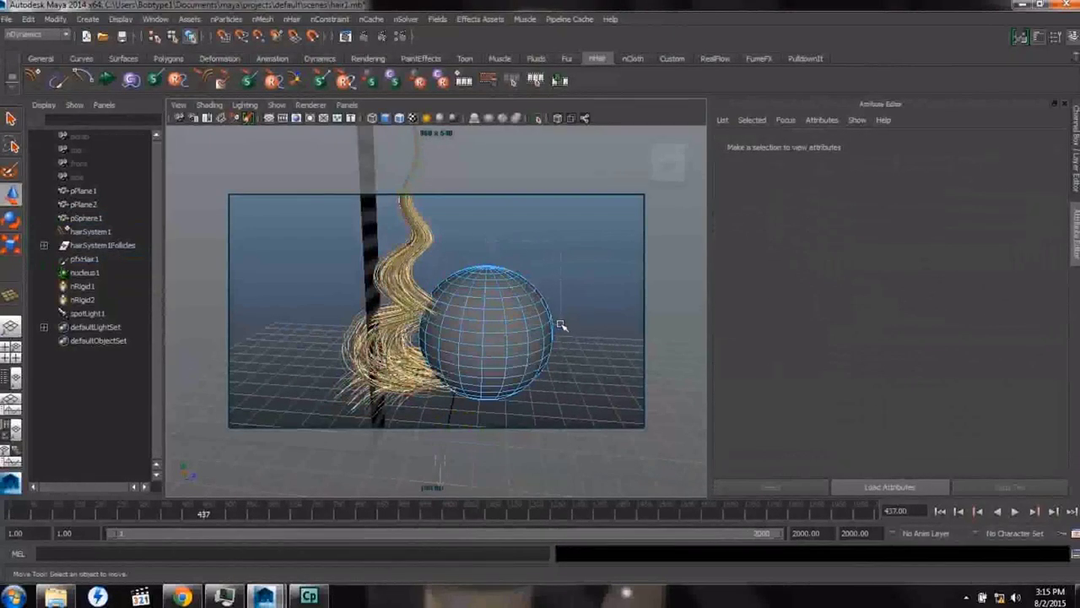
pyautogui.moveTo(566, 282); pyautogui.dragTo(511, 325)
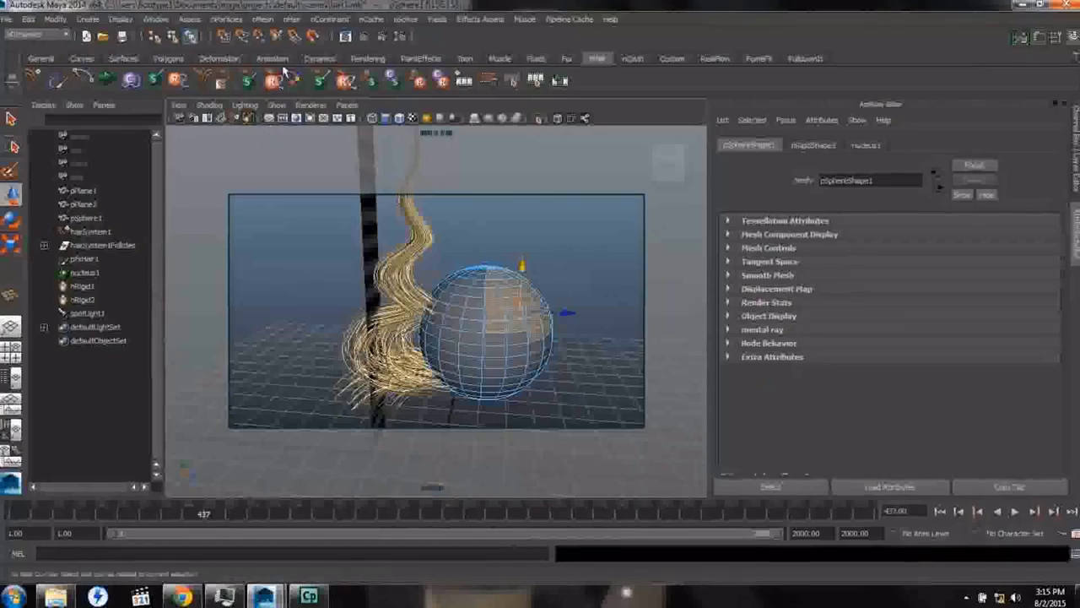
# Step: Grow hair from those faces into hairSystemShape1 and rewind to the first frame
pyautogui.click(292, 18)
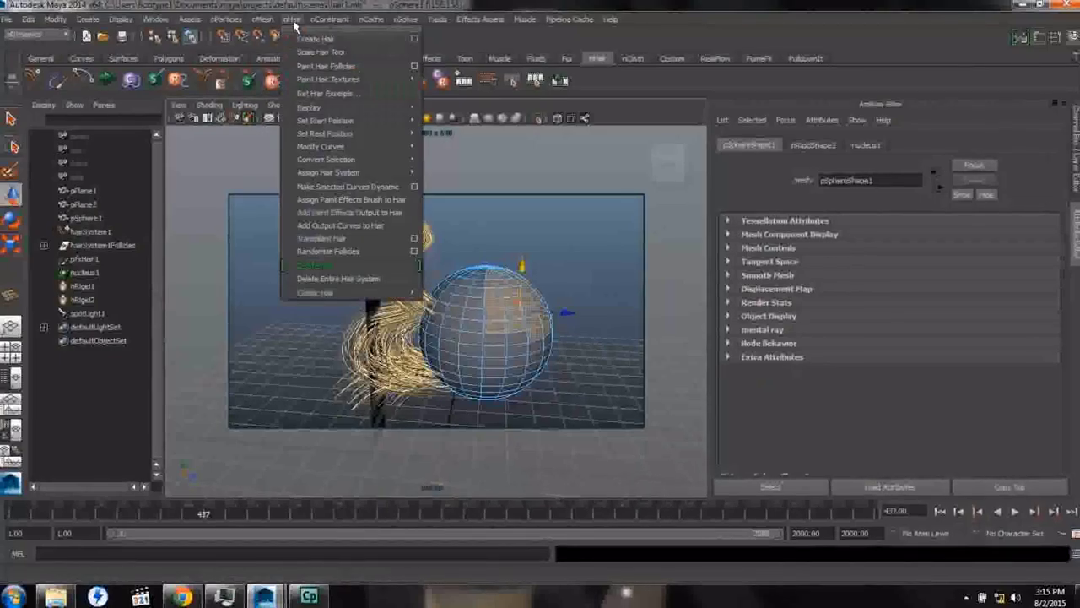
pyautogui.click(415, 39)
pyautogui.scroll(-2, 285, 221)
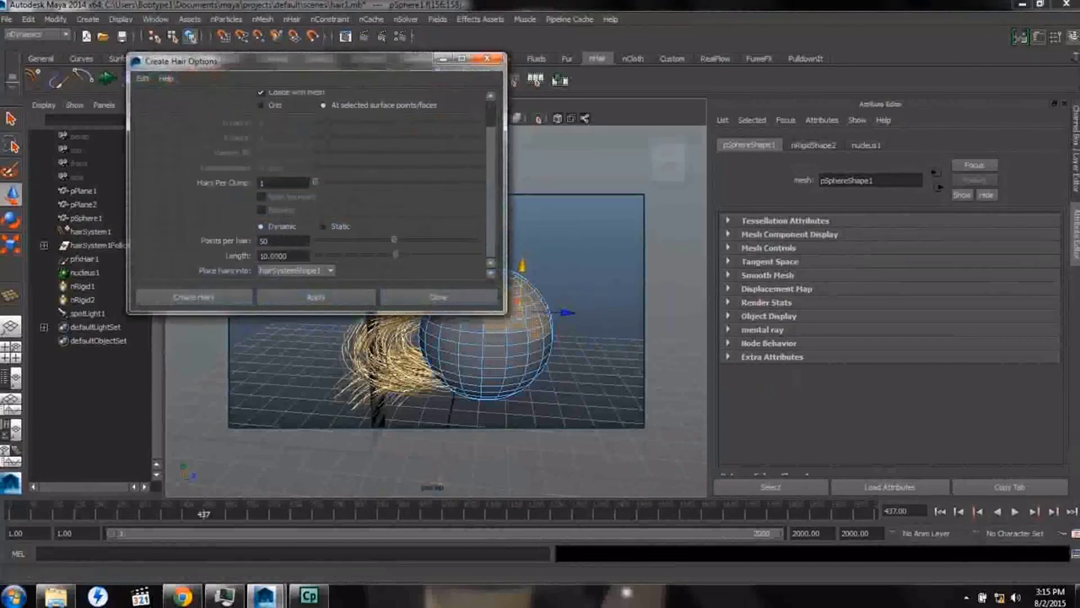
pyautogui.click(188, 298)
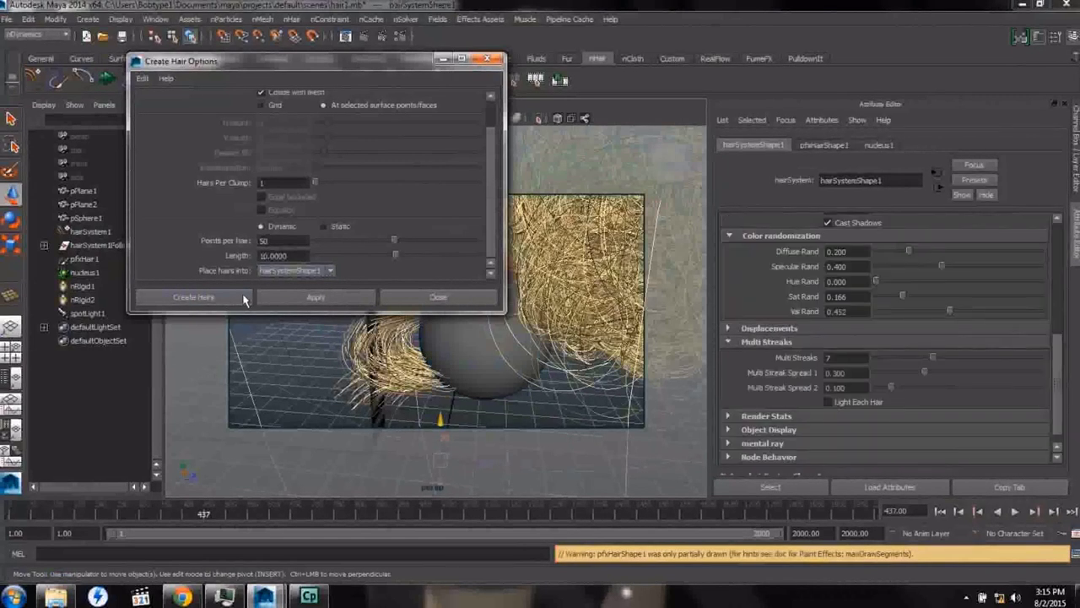
pyautogui.click(487, 58)
pyautogui.keyDown('alt'); pyautogui.moveTo(446, 295); pyautogui.dragTo(454, 324); pyautogui.keyUp('alt')
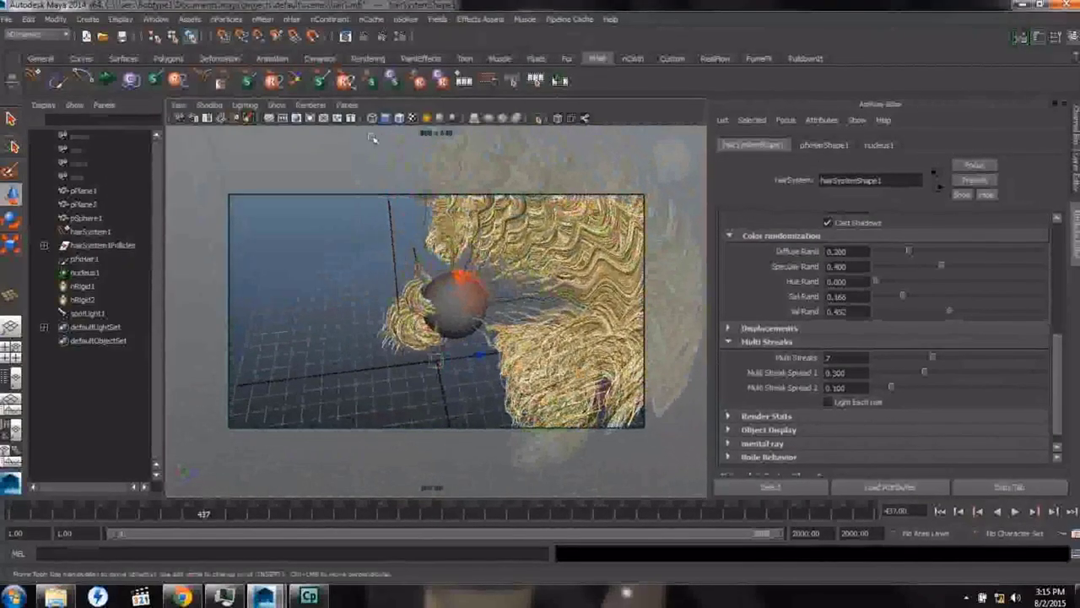
pyautogui.click(939, 512)
# Step: Play the simulation so the new hair drapes over the sphere, viewed from a lower angle
pyautogui.click(1015, 511)
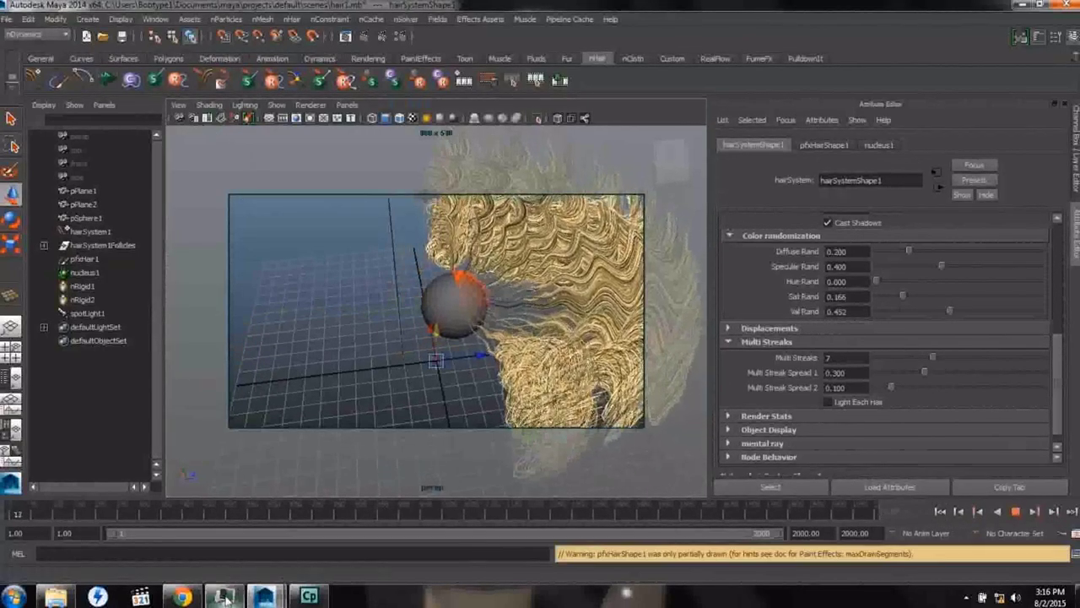
pyautogui.click(224, 597)
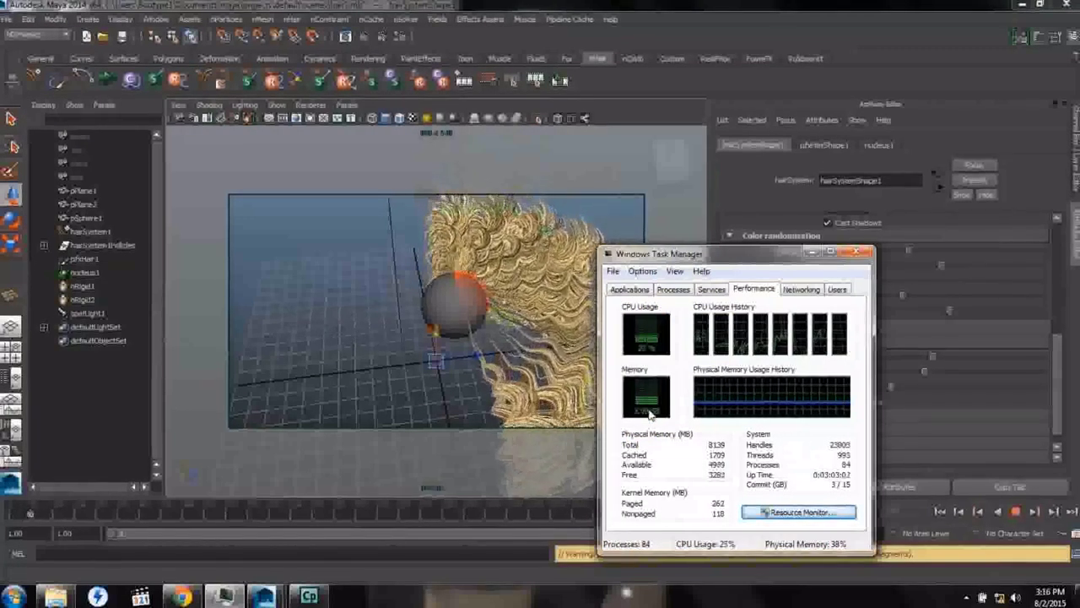
pyautogui.click(552, 139)
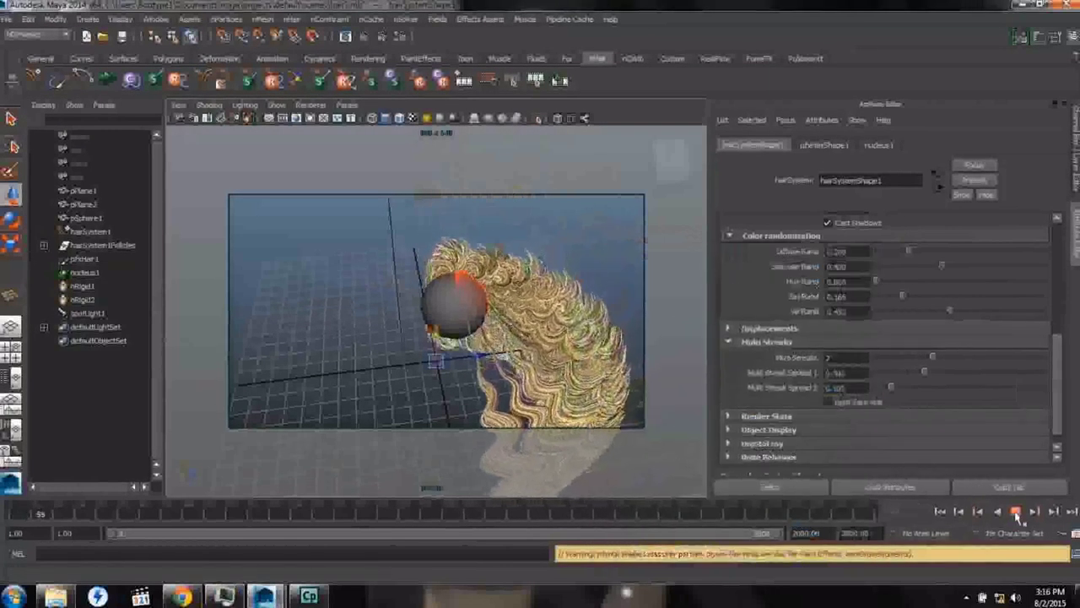
pyautogui.keyDown('alt'); pyautogui.moveTo(456, 304); pyautogui.dragTo(390, 305); pyautogui.keyUp('alt')
# Step: Select pfxHair1 and bring up its hairSystemShape1 attributes
pyautogui.click(84, 259)
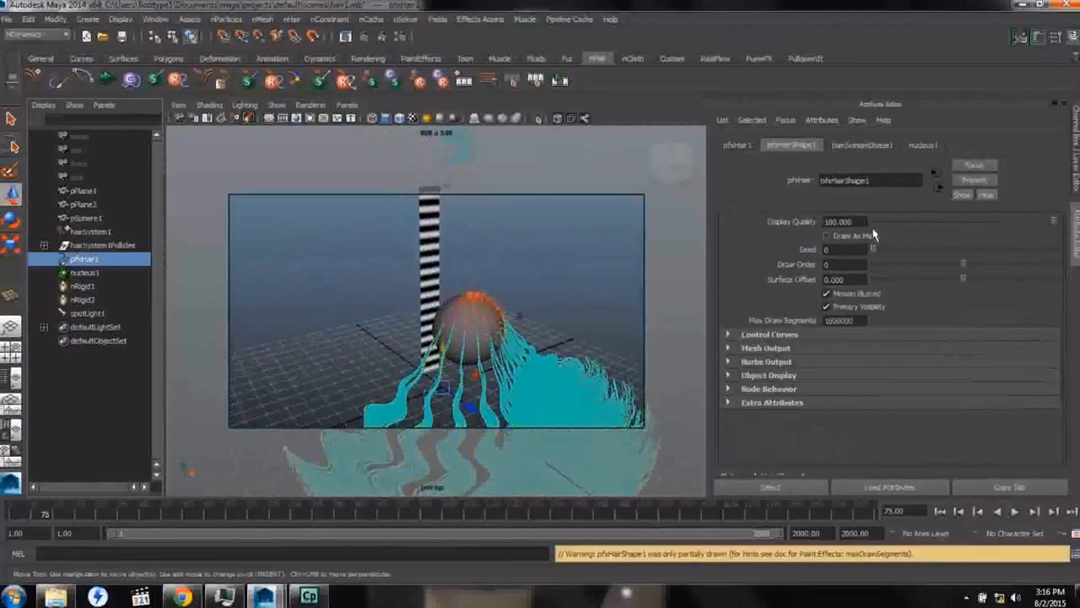
pyautogui.click(862, 145)
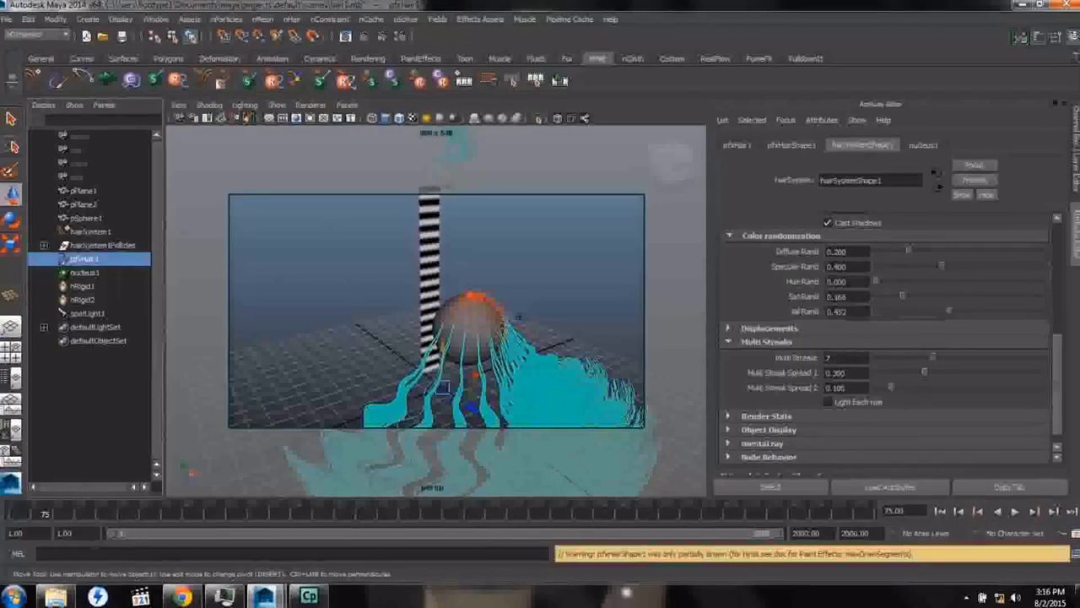
pyautogui.scroll(5, 788, 291)
pyautogui.scroll(2, 789, 291)
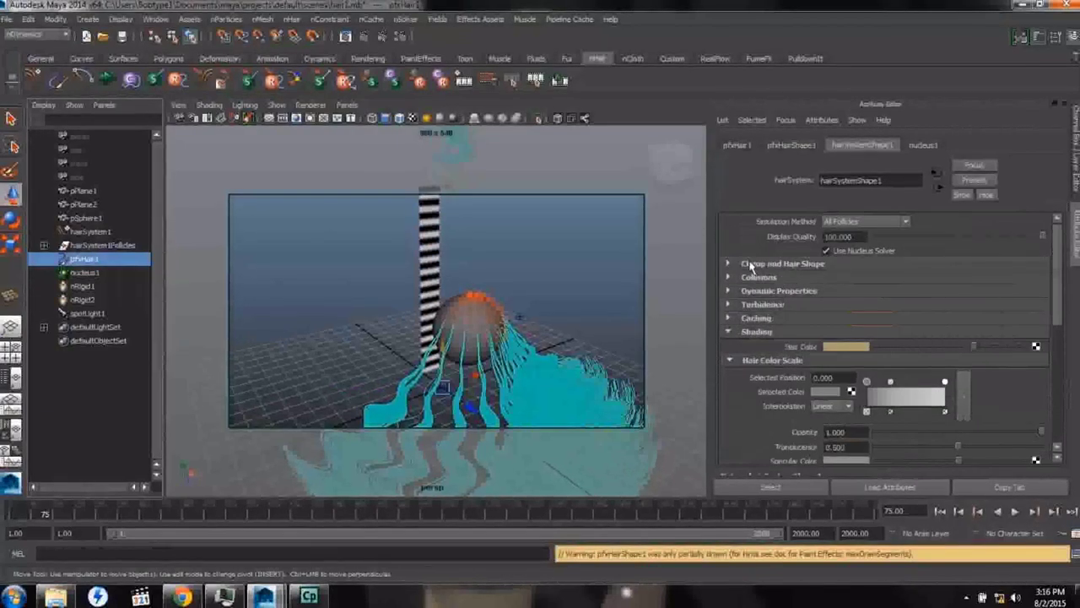
# Step: Lower the Clump Width Scale root value to 0.240
pyautogui.click(730, 264)
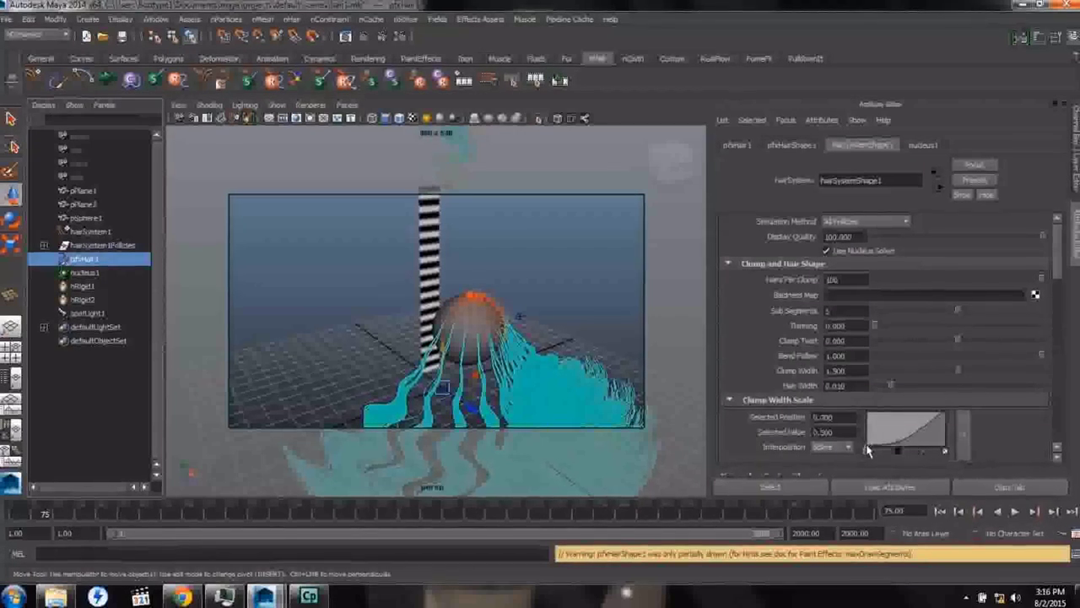
pyautogui.moveTo(864, 437); pyautogui.dragTo(864, 442)
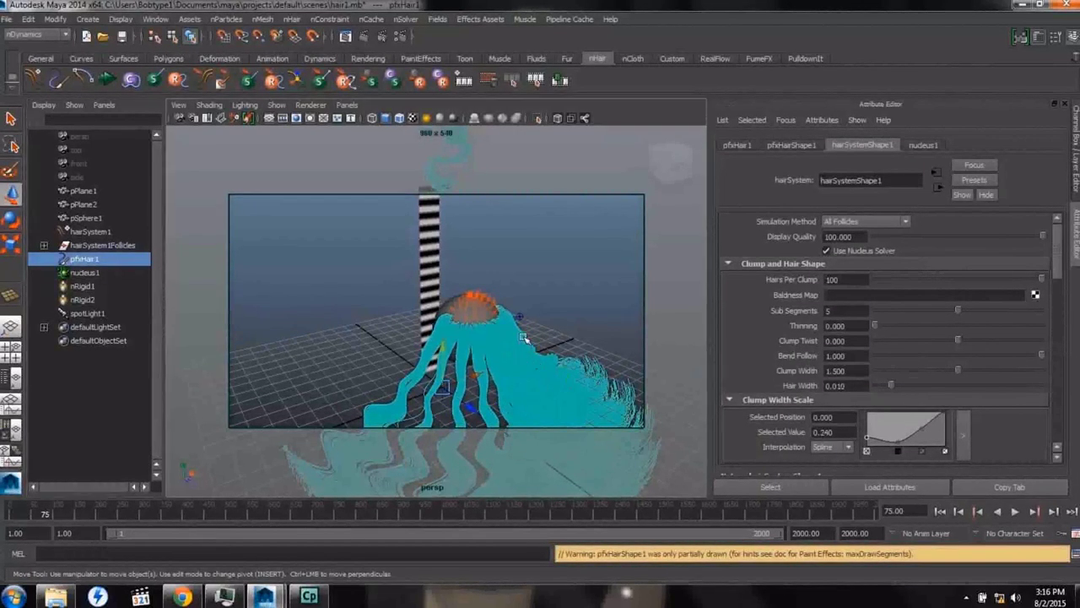
pyautogui.keyDown('alt'); pyautogui.moveTo(522, 337); pyautogui.dragTo(486, 241, button='middle'); pyautogui.keyUp('alt')
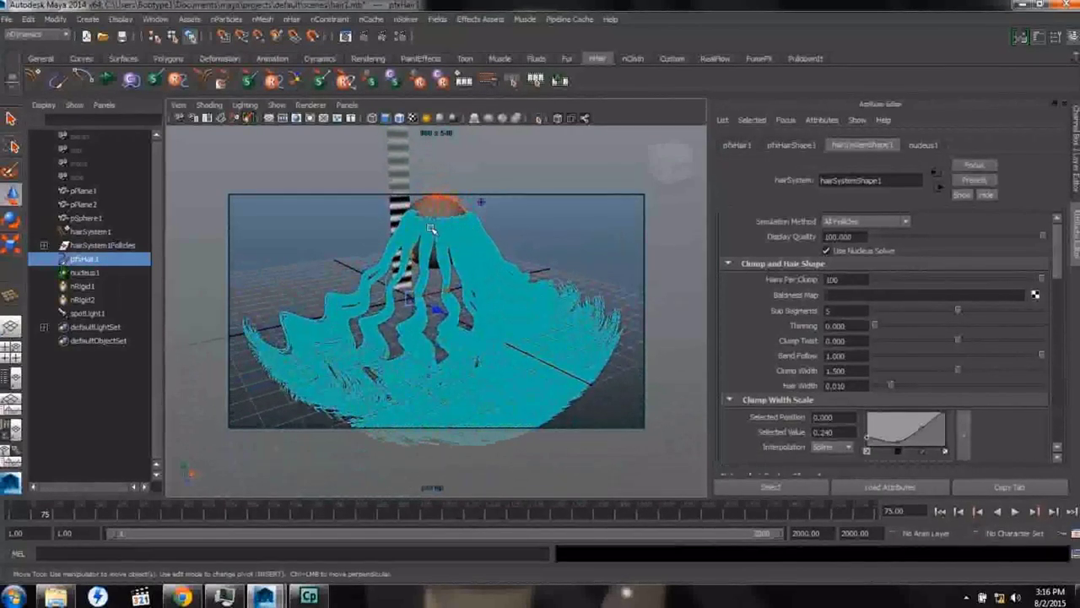
# Step: Replay the hair simulation and advance it to frame 126
pyautogui.hotkey('alt', 'v')
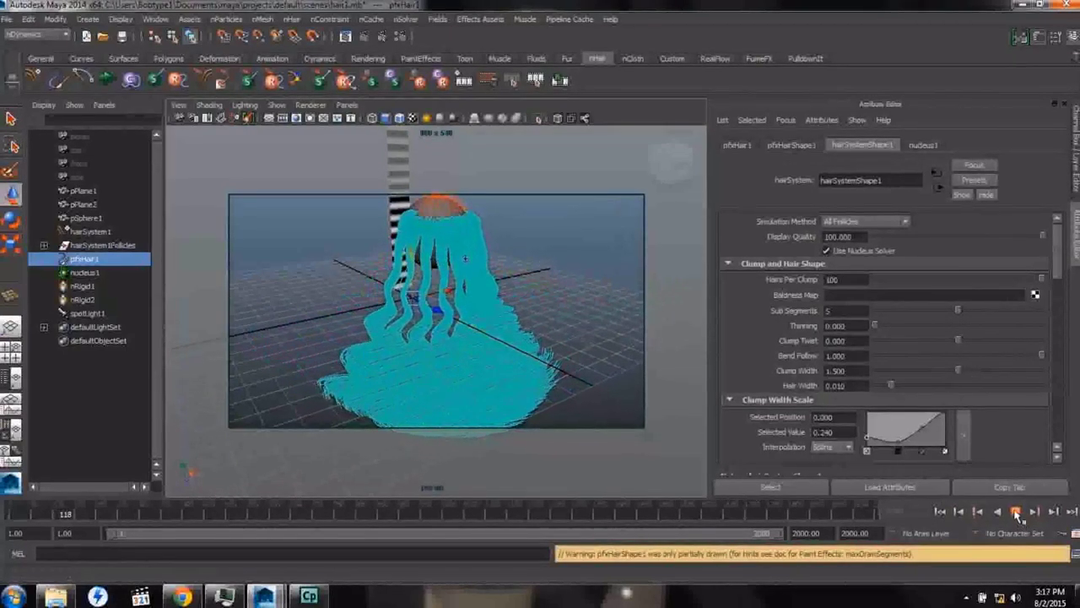
pyautogui.hotkey('alt', 'v')
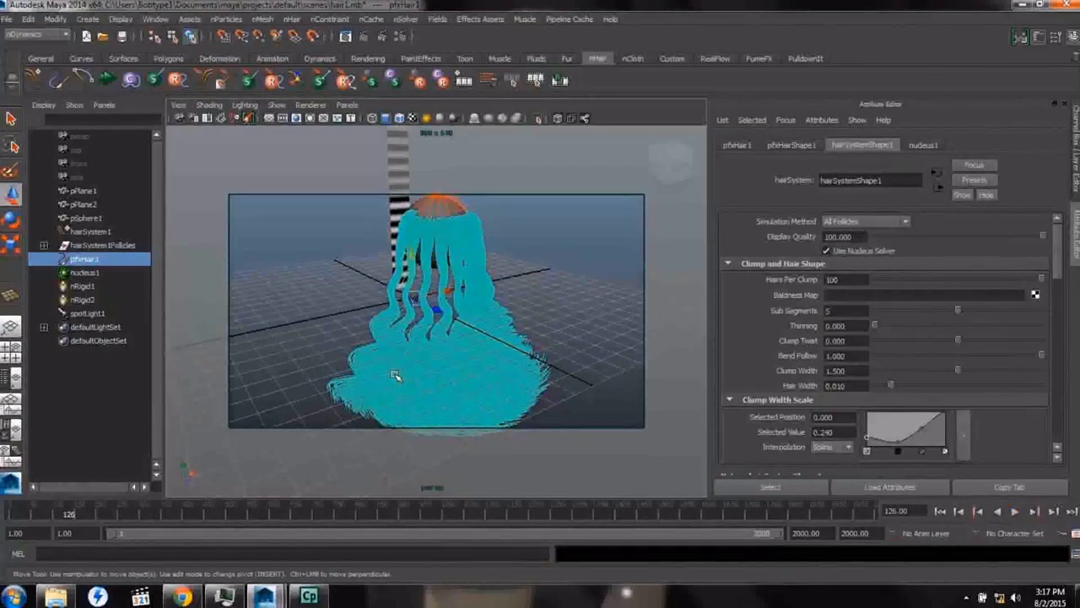
pyautogui.hotkey('alt', '.')
pyautogui.hotkey('alt', '.')
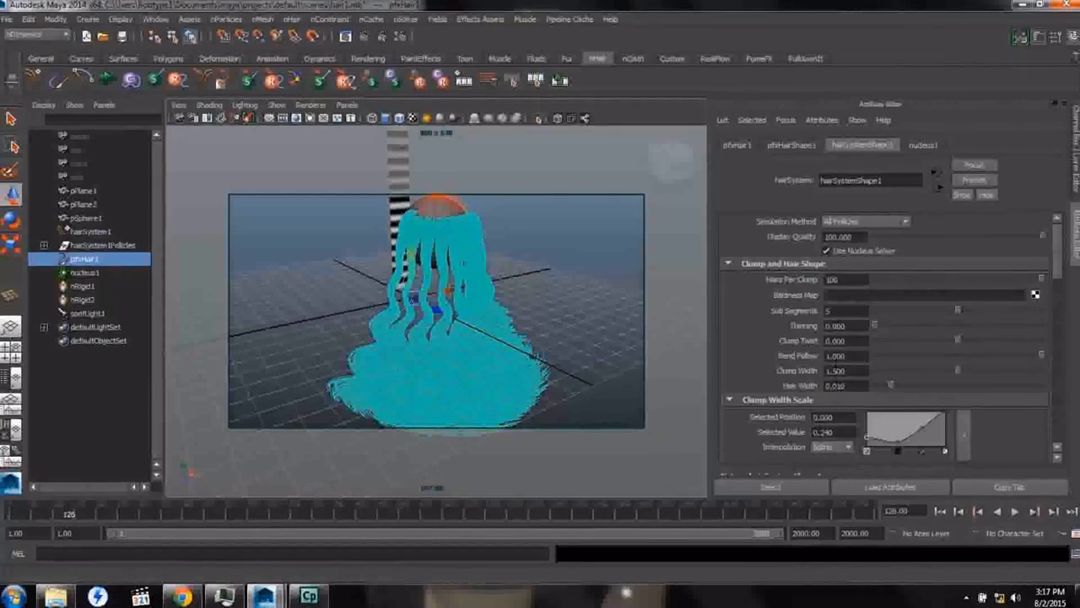
pyautogui.scroll(-10, 844, 373)
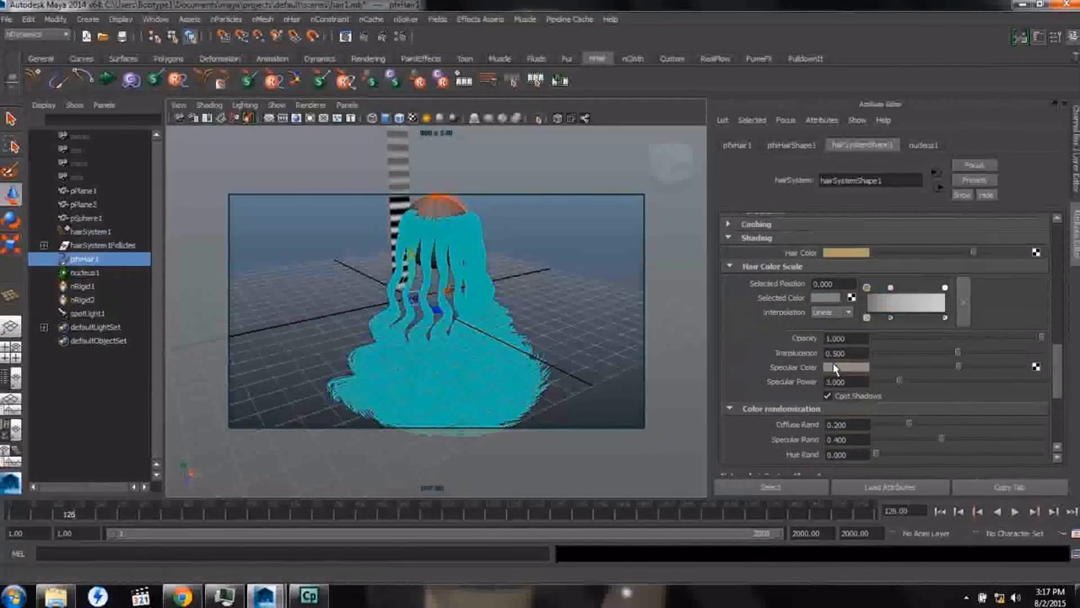
pyautogui.scroll(-2, 835, 370)
pyautogui.scroll(-2, 835, 369)
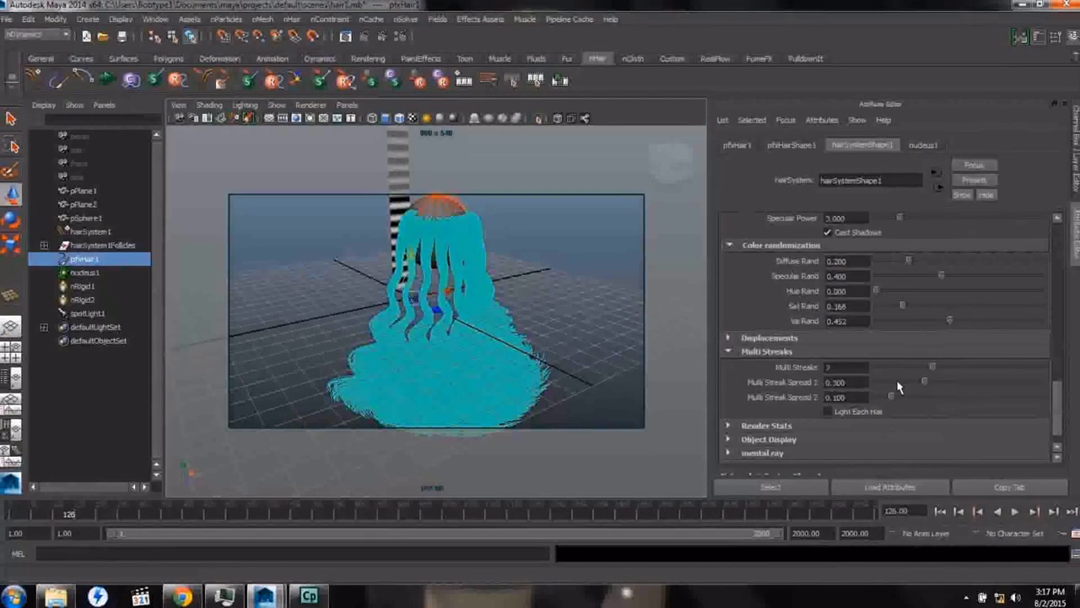
# Step: Set Multi Streaks and Sat Rand to 0, then start and abort a mental ray render
pyautogui.moveTo(915, 373); pyautogui.dragTo(851, 371)
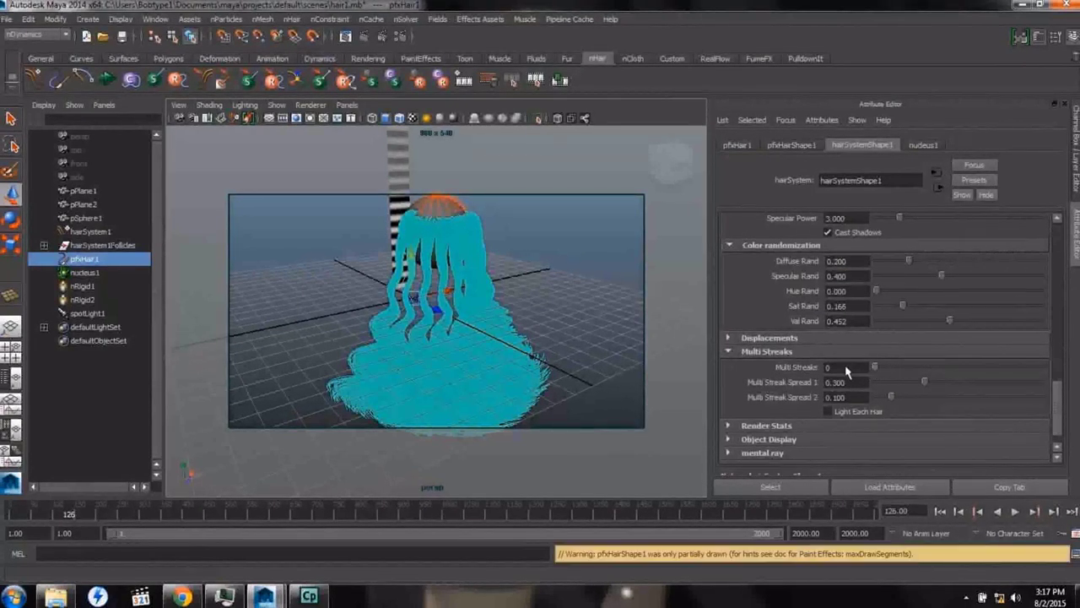
pyautogui.moveTo(902, 305); pyautogui.dragTo(875, 305)
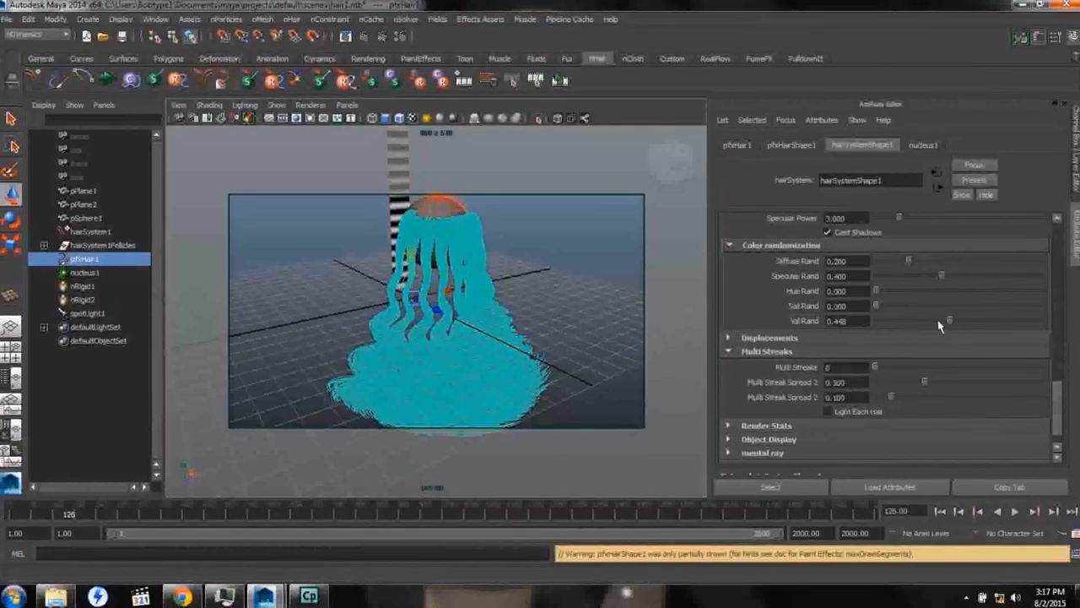
pyautogui.click(346, 37)
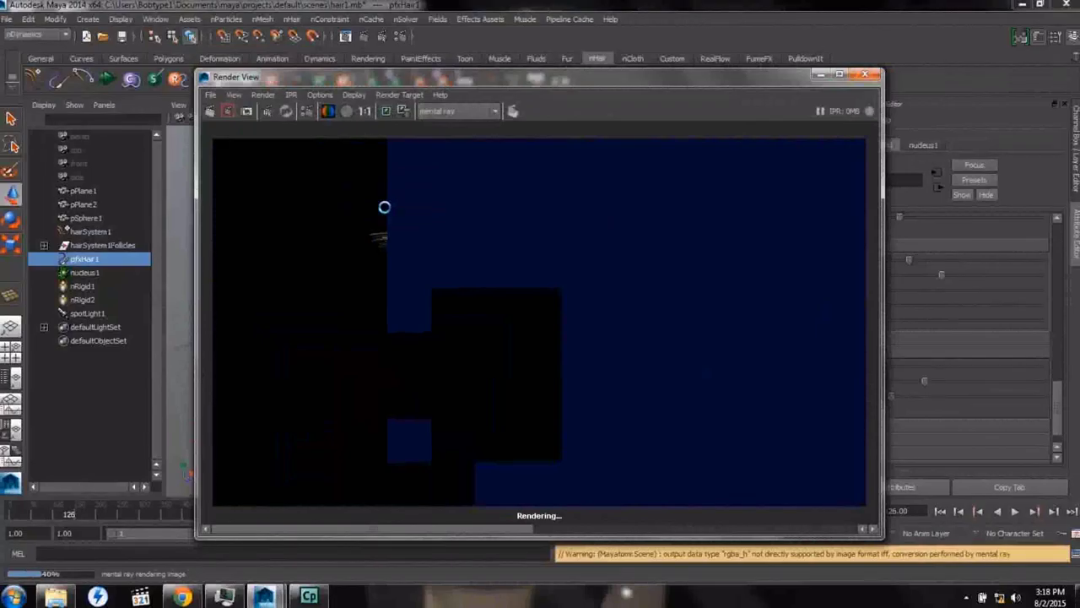
pyautogui.press('Escape')
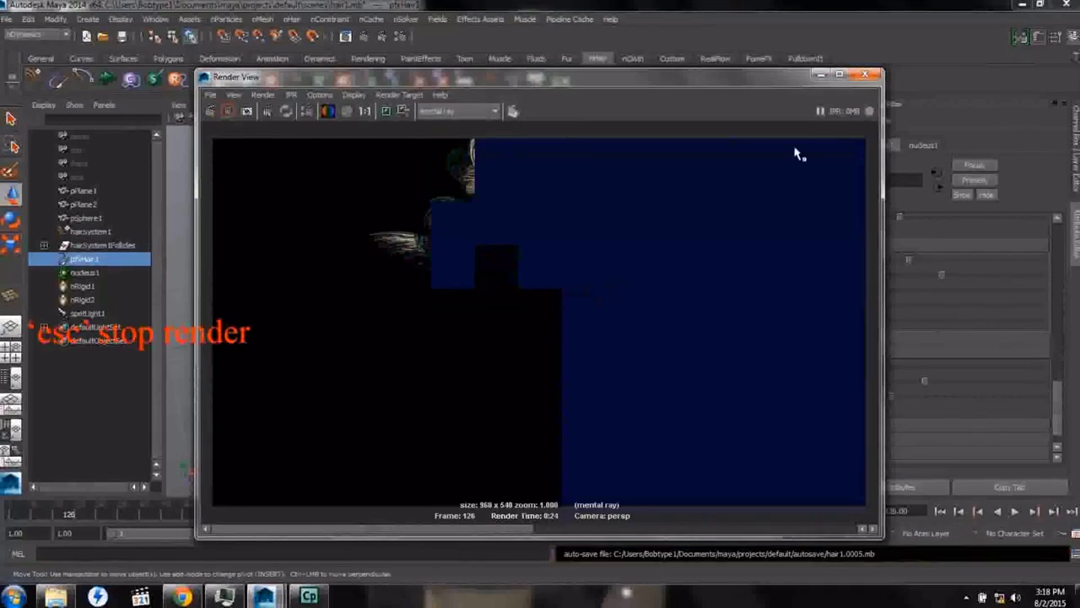
# Step: Check the scene through spotLight1, then redo the mental ray render of frame 126
pyautogui.click(864, 75)
pyautogui.click(84, 314)
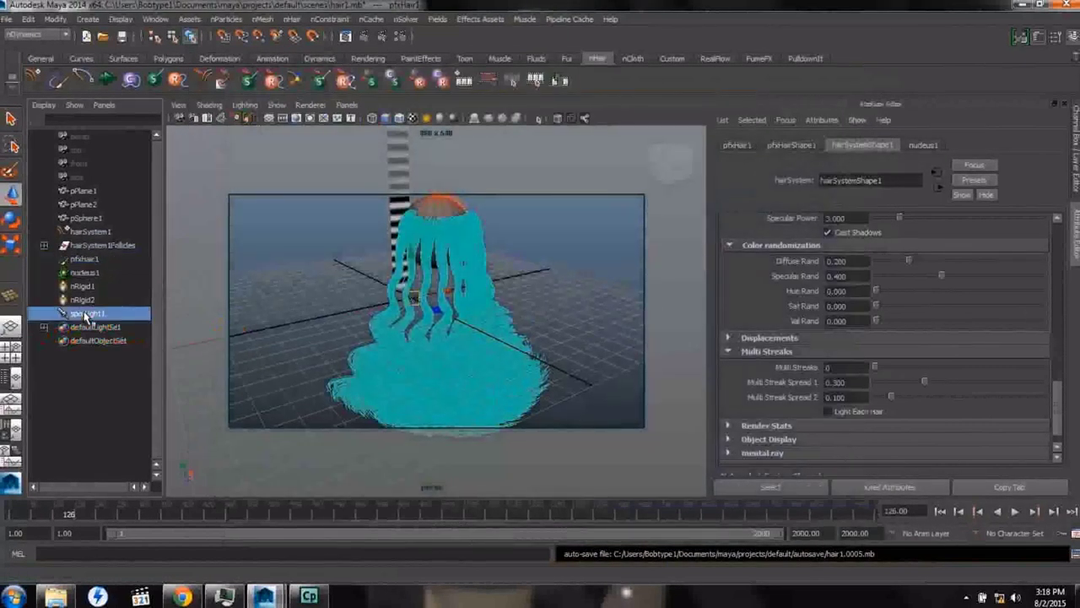
pyautogui.click(346, 106)
pyautogui.click(385, 152)
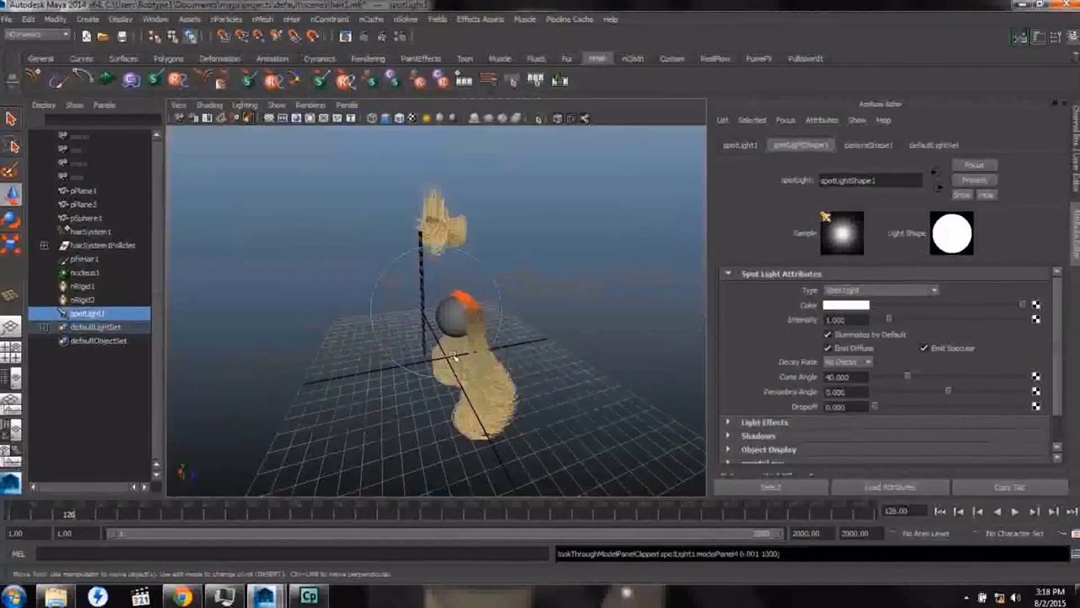
pyautogui.keyDown('alt'); pyautogui.moveTo(455, 359); pyautogui.dragTo(388, 298); pyautogui.keyUp('alt')
pyautogui.keyDown('alt'); pyautogui.moveTo(414, 312); pyautogui.dragTo(381, 309); pyautogui.keyUp('alt')
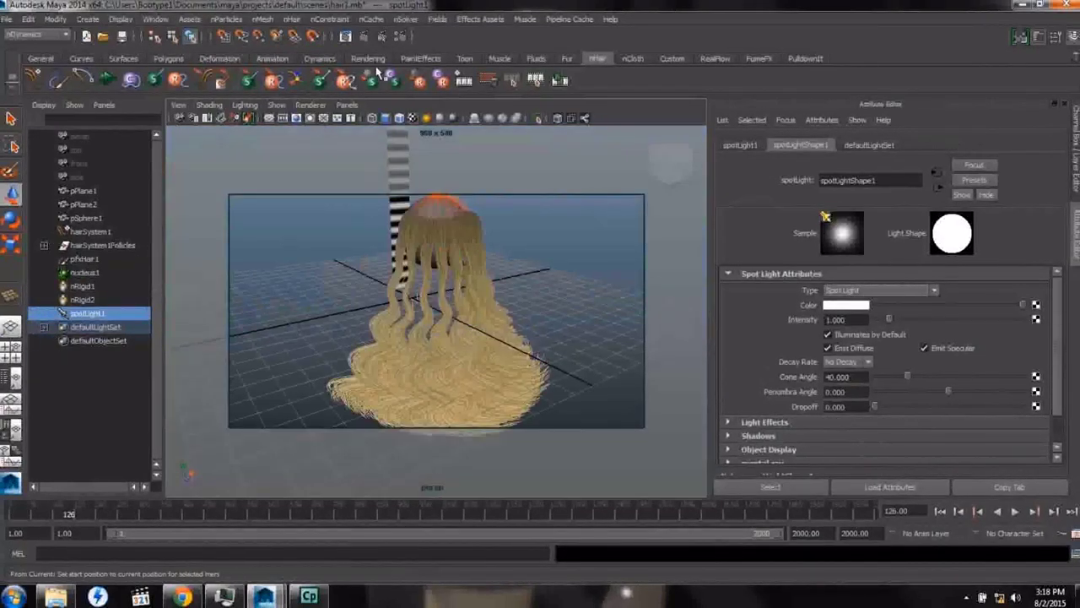
pyautogui.click(348, 36)
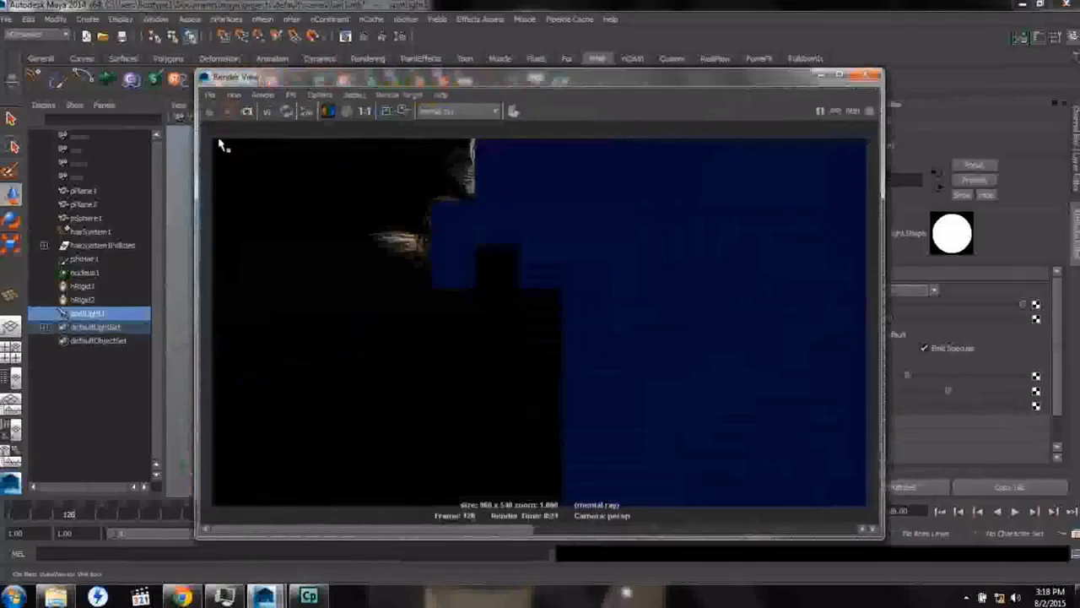
pyautogui.click(209, 112)
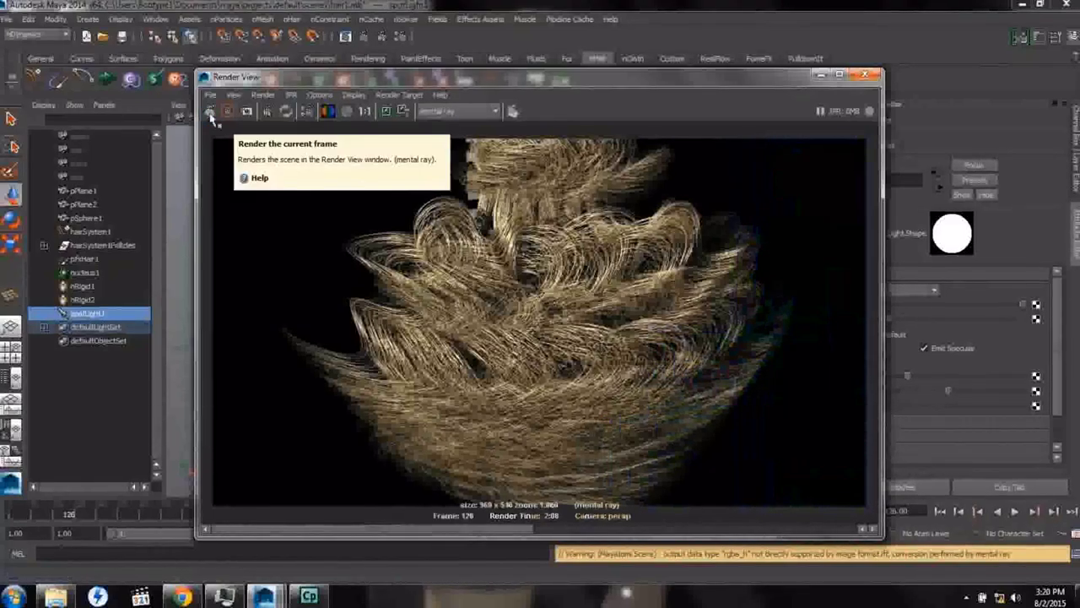
# Step: Keep the new render, remove the frame 137 image, and reselect pfxHair1
pyautogui.click(385, 113)
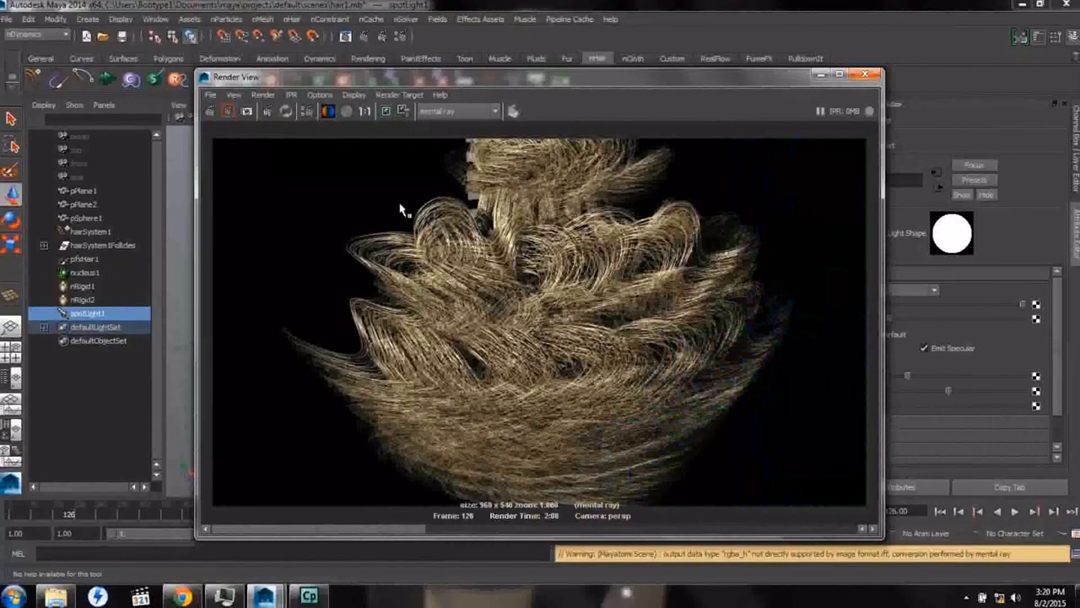
pyautogui.moveTo(325, 531); pyautogui.dragTo(755, 529)
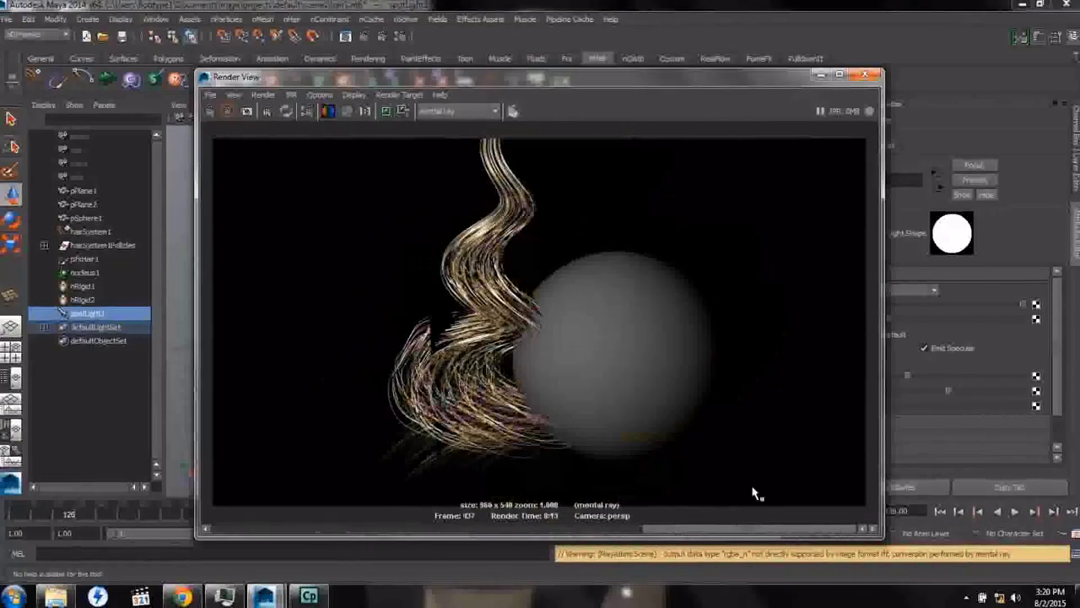
pyautogui.click(404, 112)
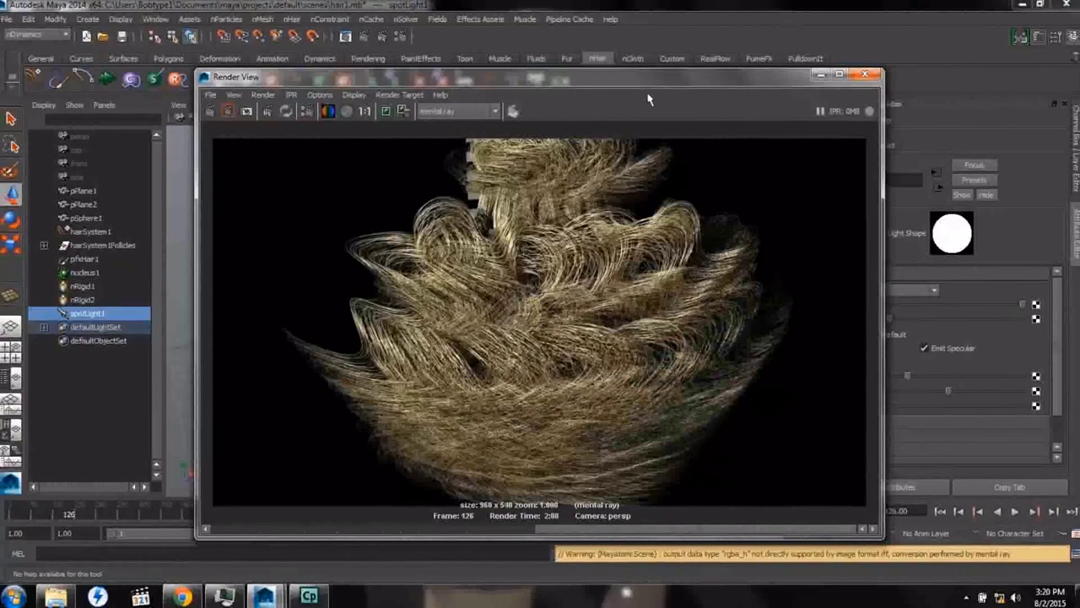
pyautogui.click(822, 75)
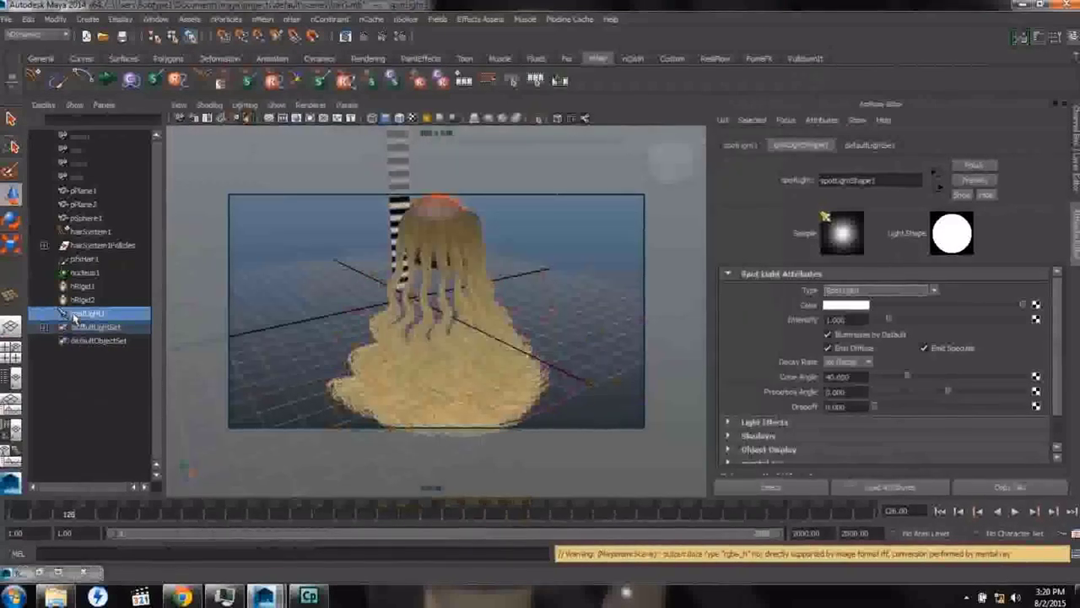
pyautogui.click(82, 261)
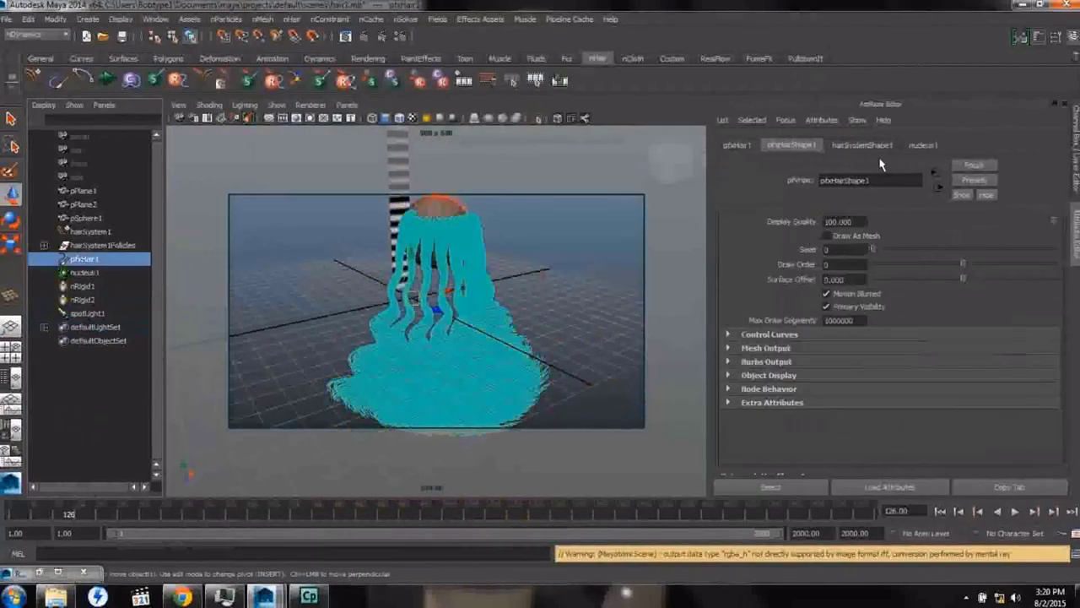
# Step: Show hairSystemShape1's shading (Sat Rand 0.212, Val Rand 0.498) and render the frame in mental ray
pyautogui.click(872, 145)
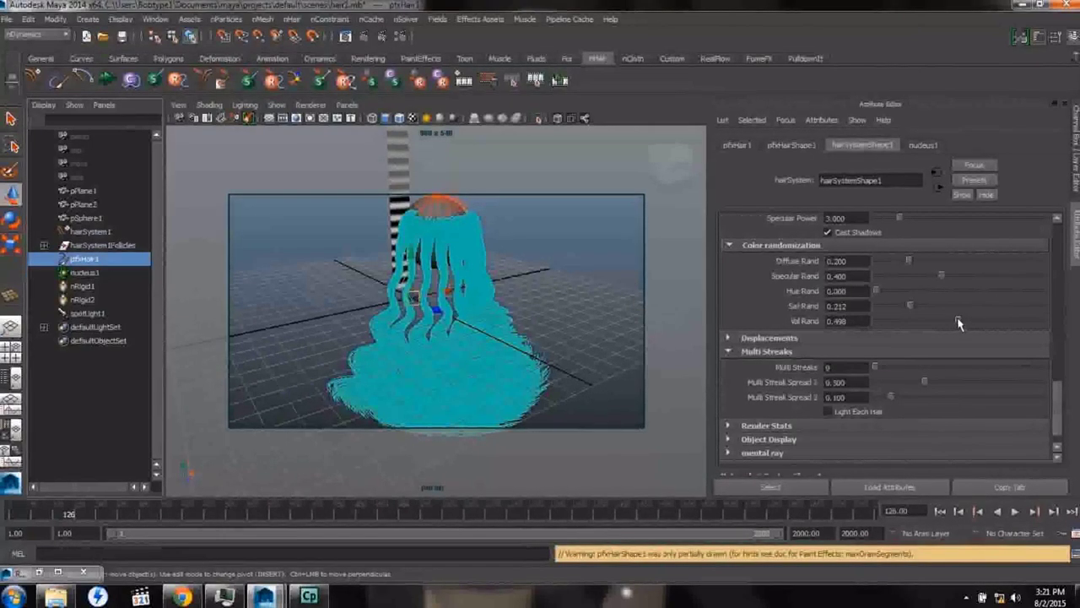
pyautogui.click(345, 36)
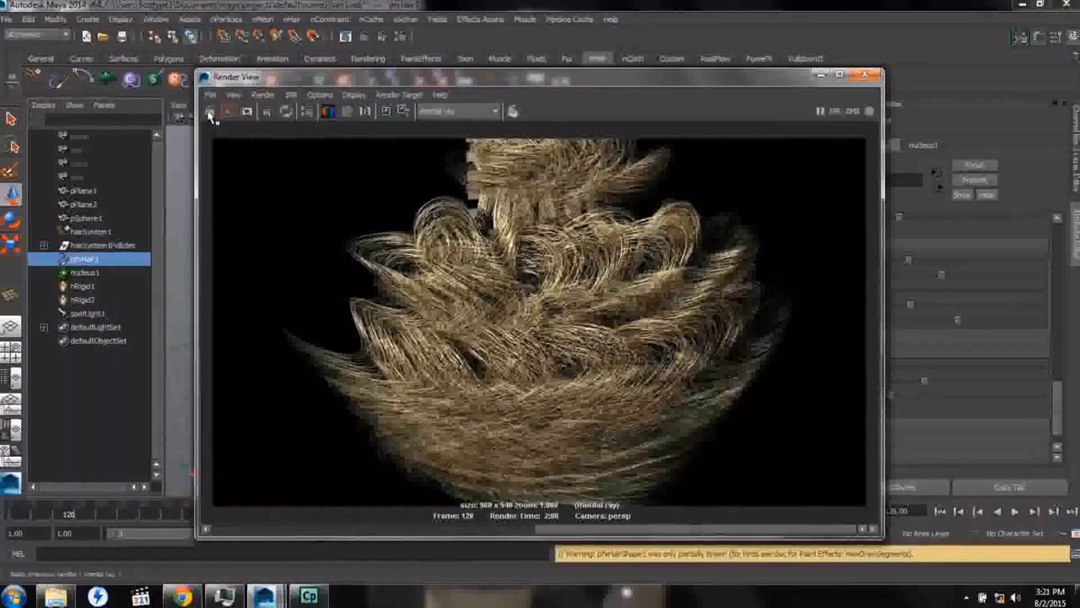
pyautogui.click(210, 110)
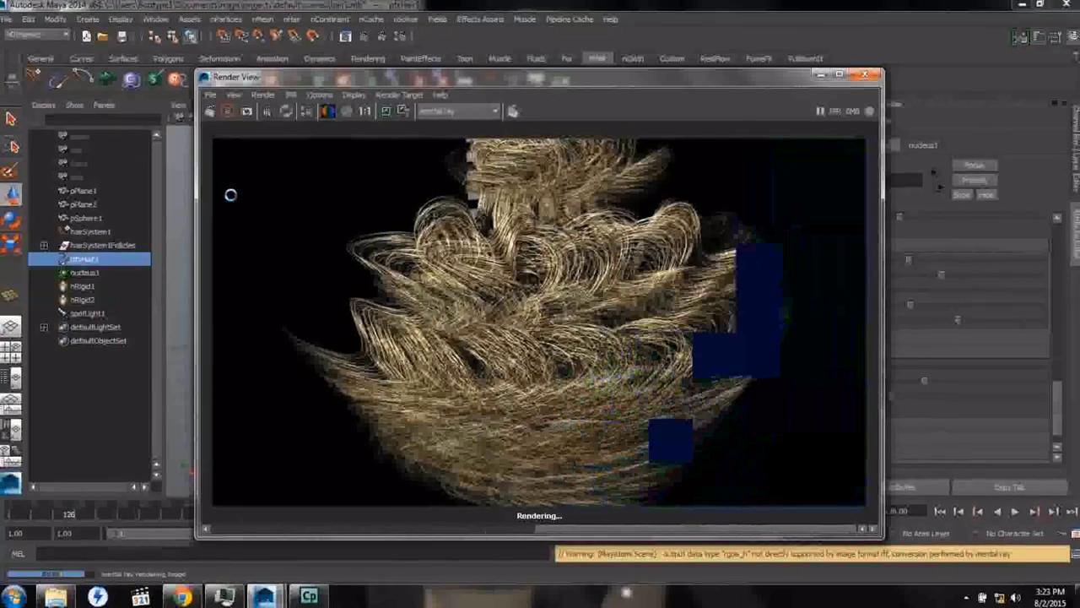
# Step: Flip between the frame 126 and frame 128 renders, keep the new image, and minimize Render View
pyautogui.click(411, 527)
pyautogui.click(540, 528)
pyautogui.click(439, 528)
pyautogui.click(641, 529)
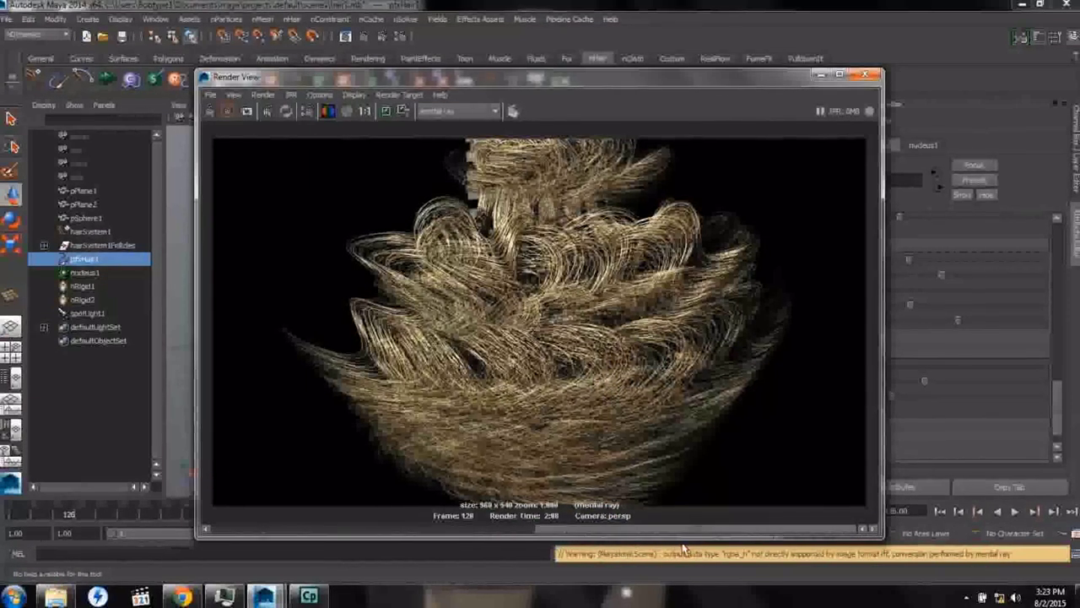
pyautogui.click(506, 528)
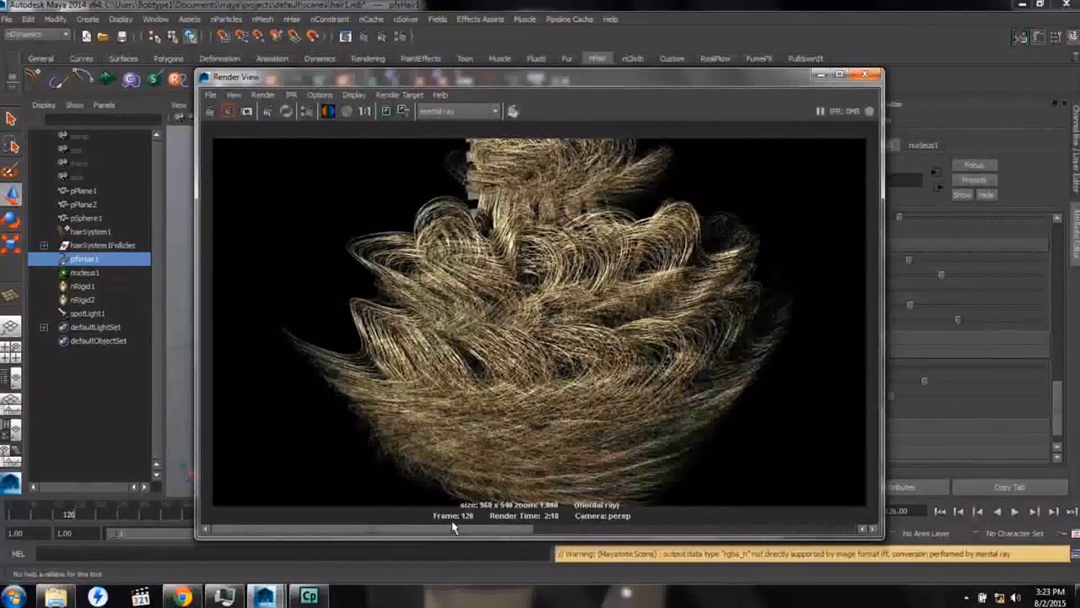
pyautogui.click(590, 528)
pyautogui.click(672, 527)
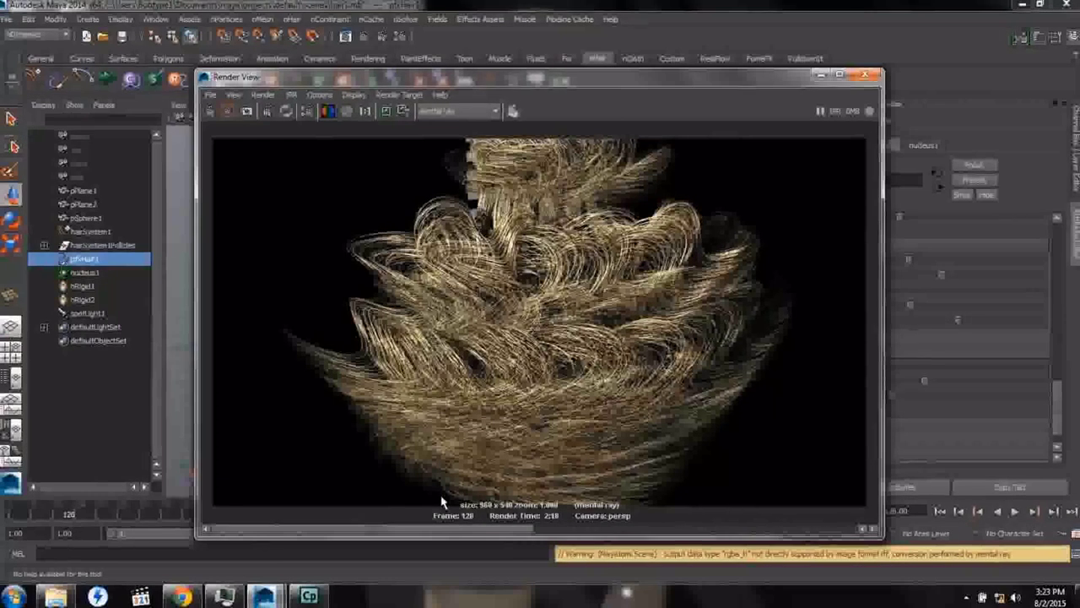
pyautogui.click(386, 111)
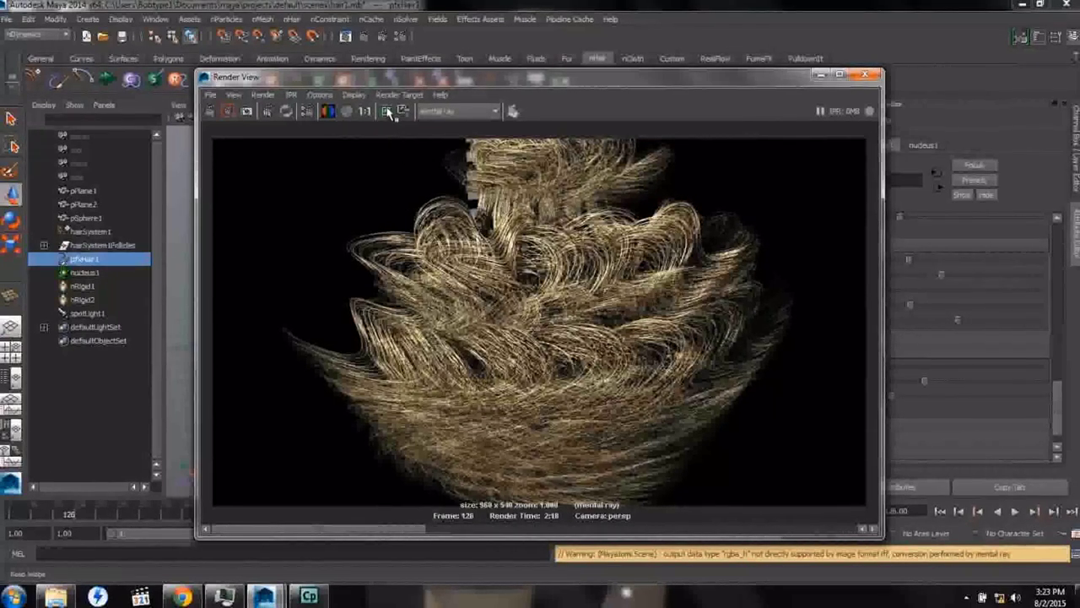
pyautogui.click(819, 77)
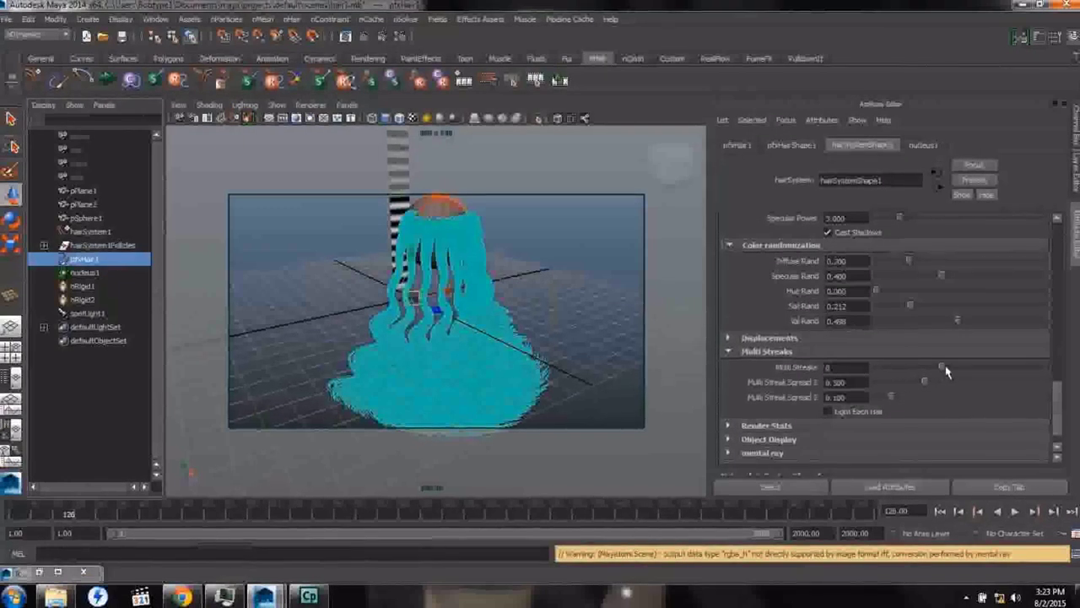
# Step: Lower the hair's Multi Streaks from 8 to 7 and re-render the current frame
pyautogui.moveTo(933, 368); pyautogui.dragTo(930, 367)
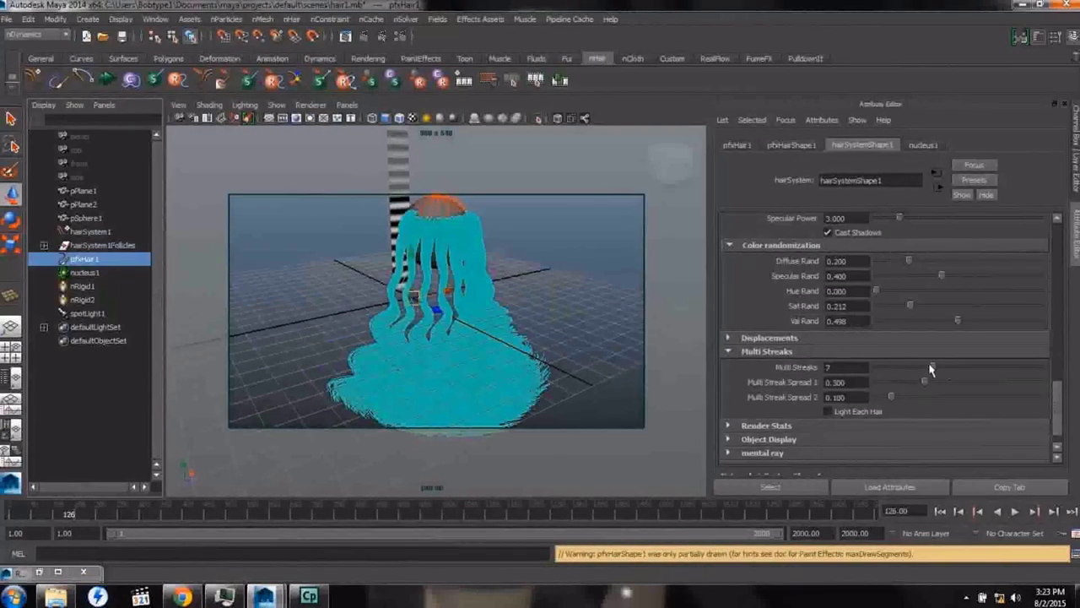
pyautogui.click(38, 572)
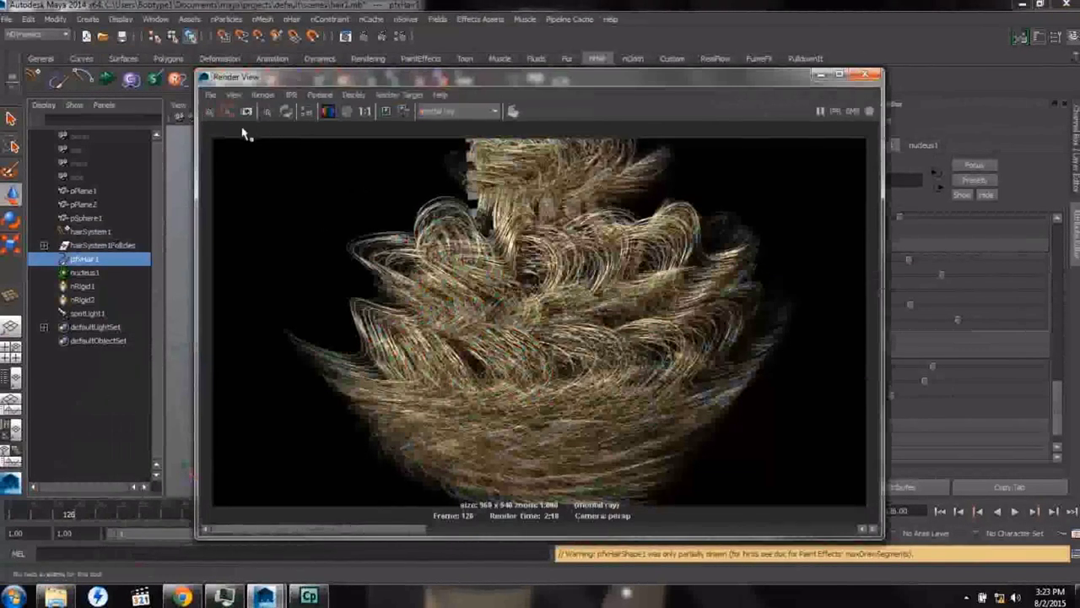
pyautogui.click(211, 114)
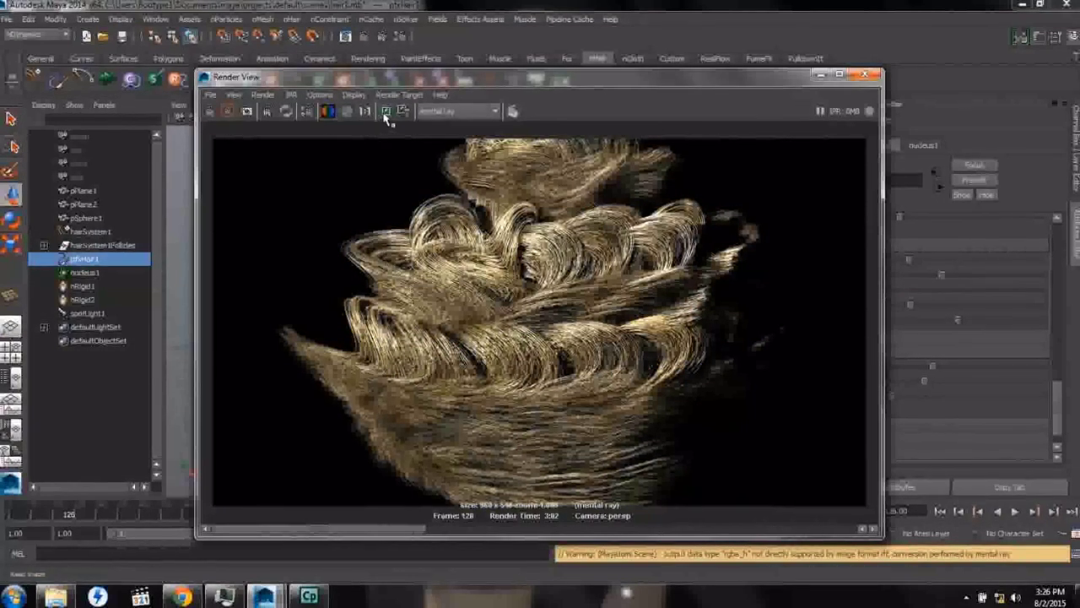
# Step: Compare the Multi Streaks 7 render against the earlier stored renders, then minimize Render View
pyautogui.click(382, 533)
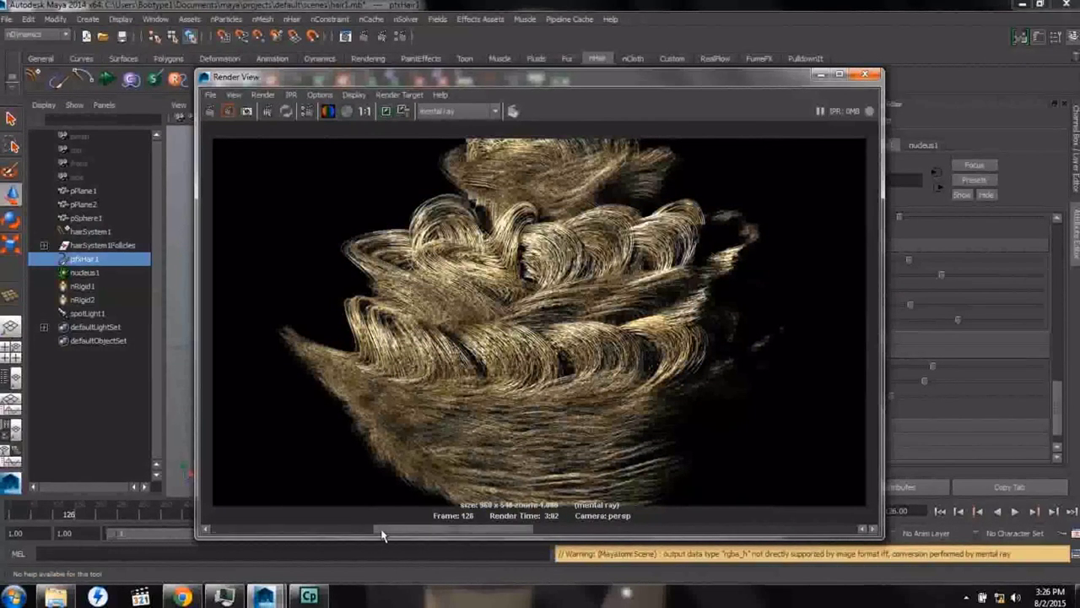
pyautogui.click(557, 533)
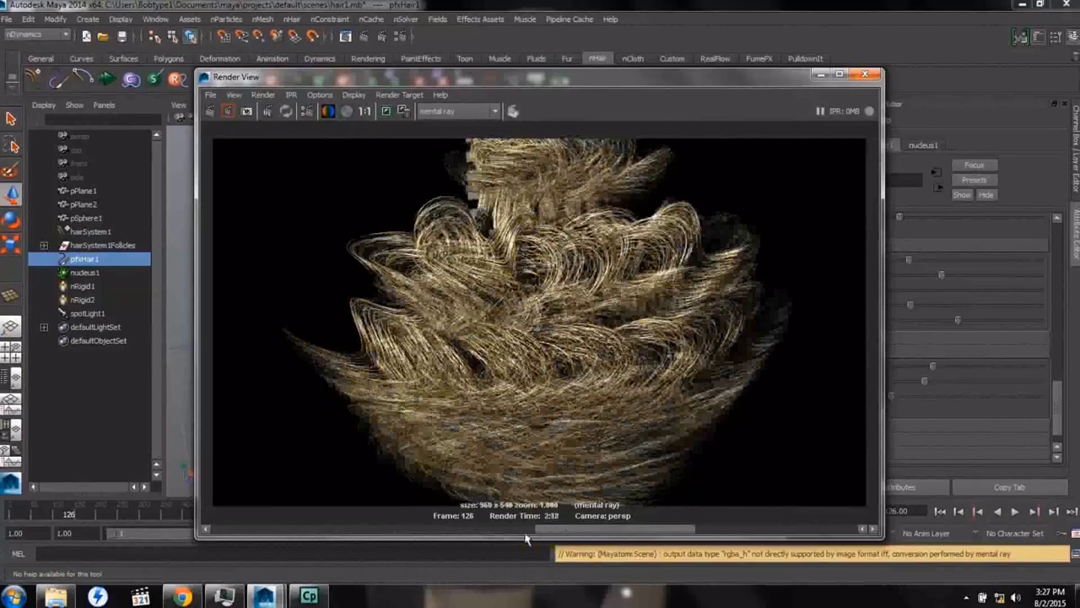
pyautogui.moveTo(527, 532); pyautogui.dragTo(686, 547)
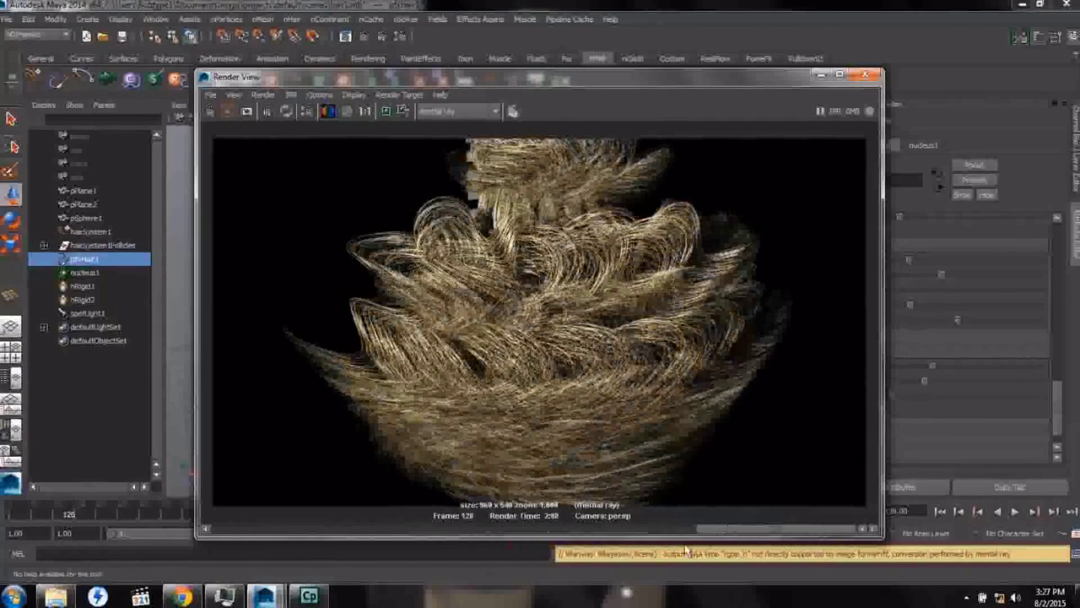
pyautogui.click(686, 540)
pyautogui.click(485, 532)
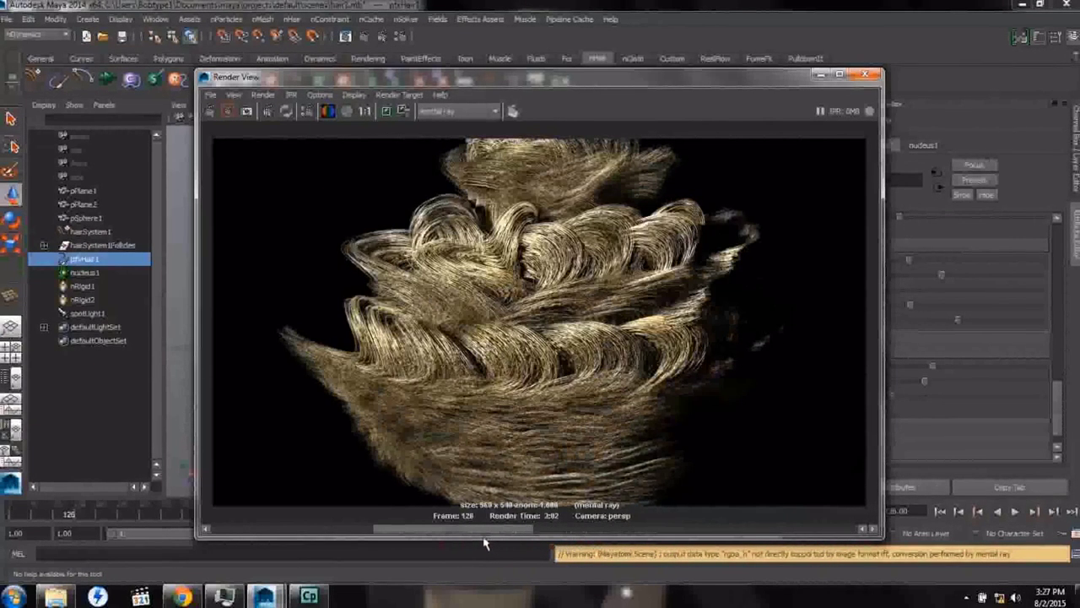
pyautogui.click(541, 538)
pyautogui.click(820, 538)
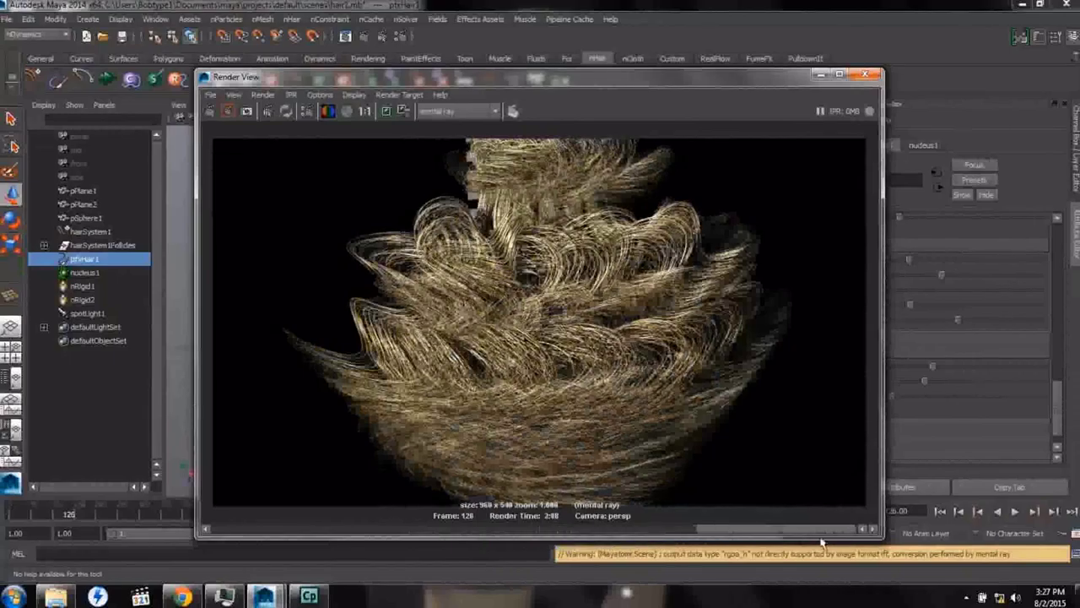
pyautogui.click(574, 532)
pyautogui.click(538, 531)
pyautogui.click(641, 532)
pyautogui.click(844, 531)
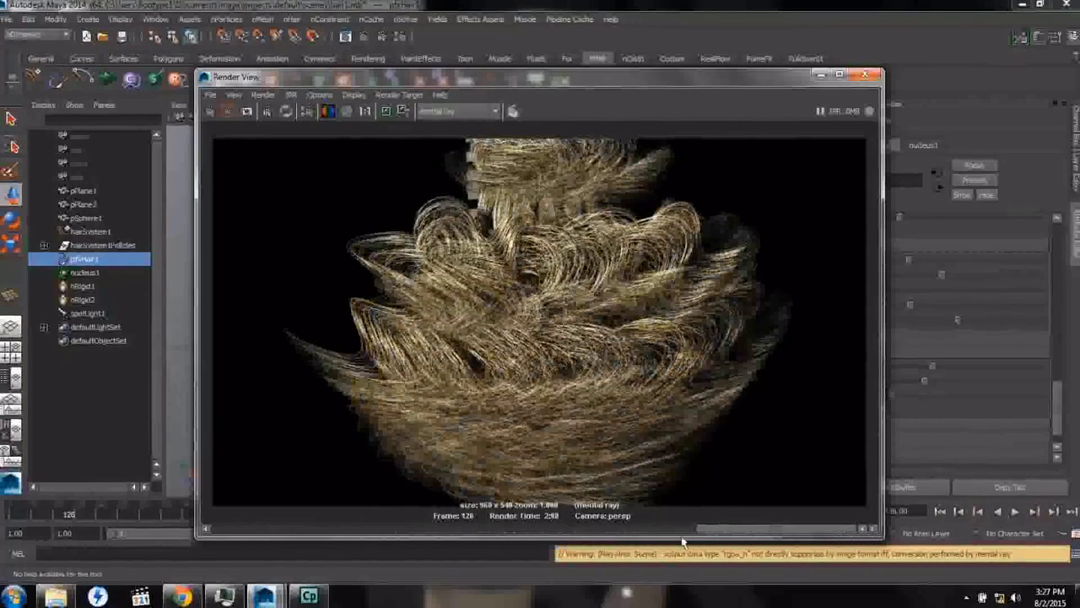
pyautogui.click(633, 533)
pyautogui.click(511, 533)
pyautogui.click(574, 535)
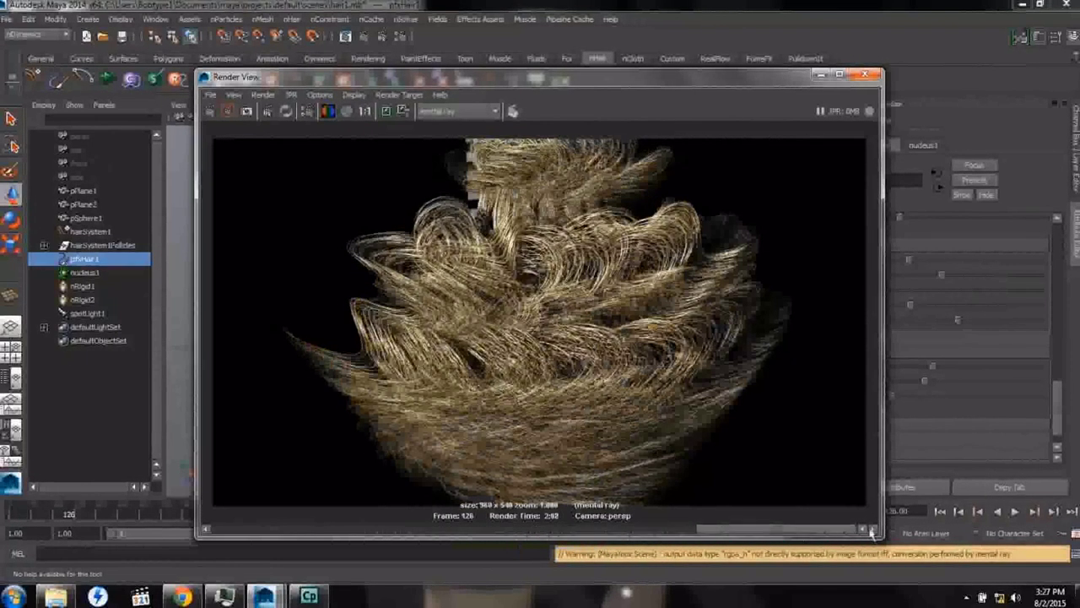
pyautogui.click(532, 535)
pyautogui.click(699, 532)
pyautogui.click(717, 532)
pyautogui.click(675, 534)
pyautogui.click(532, 533)
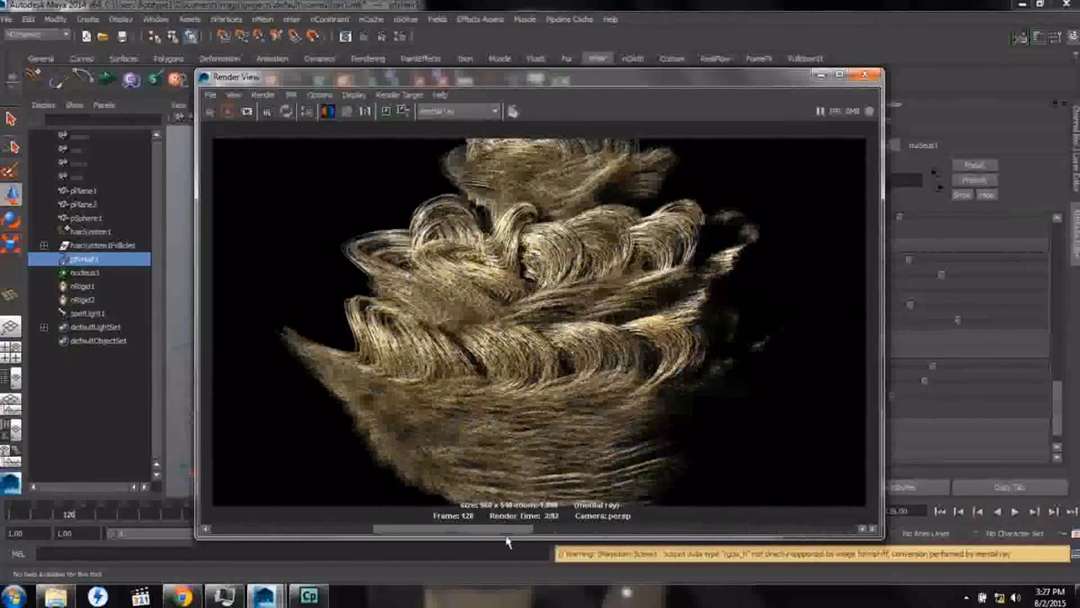
pyautogui.click(338, 531)
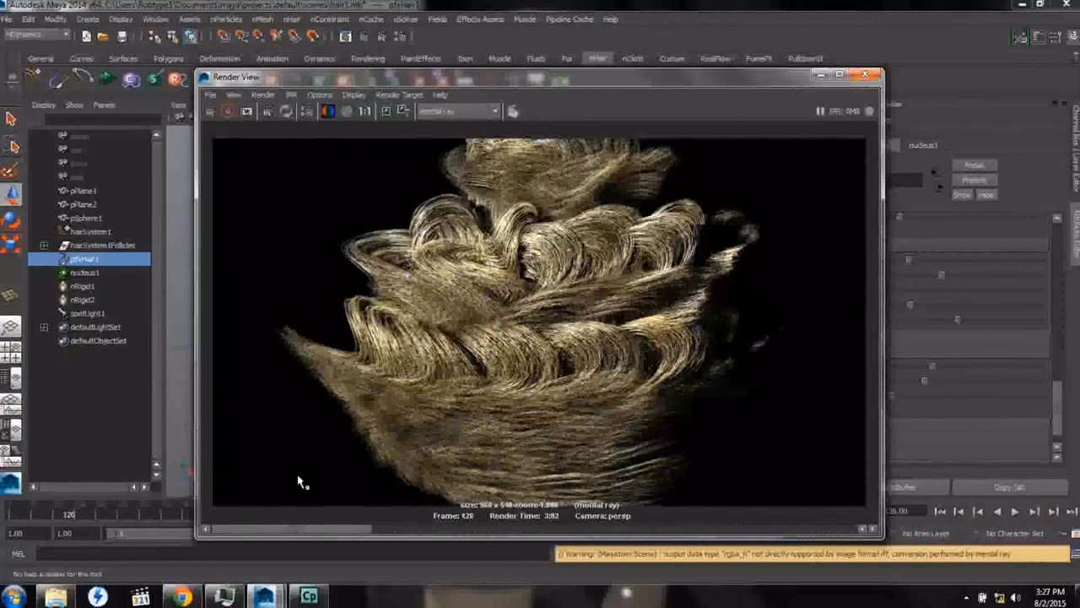
pyautogui.click(822, 76)
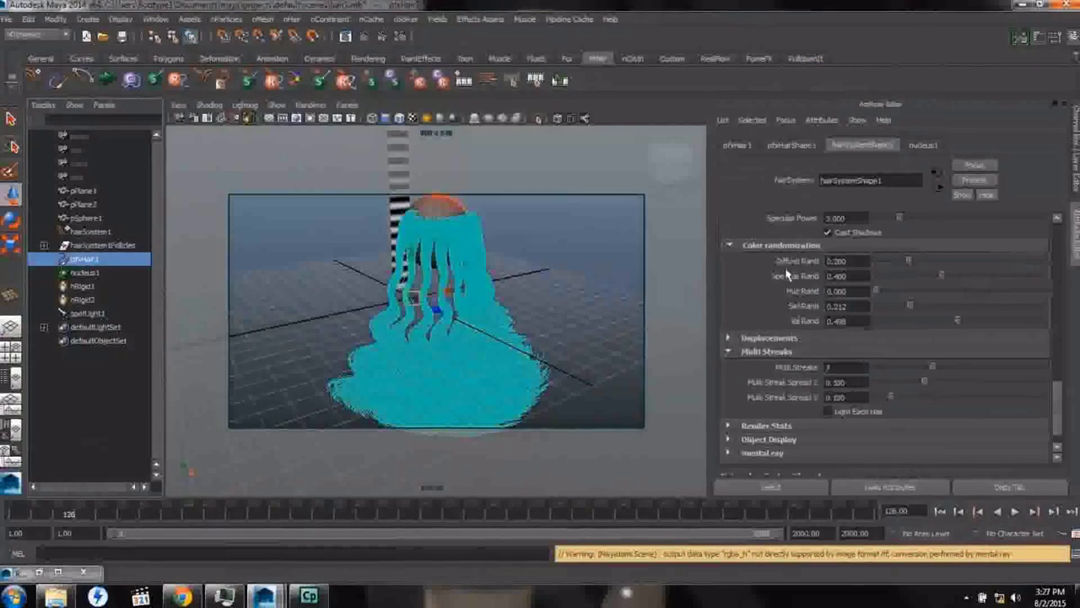
# Step: Map Hair Color to a new mental ray mia_material_x node and close the Connection Editor
pyautogui.scroll(6, 789, 302)
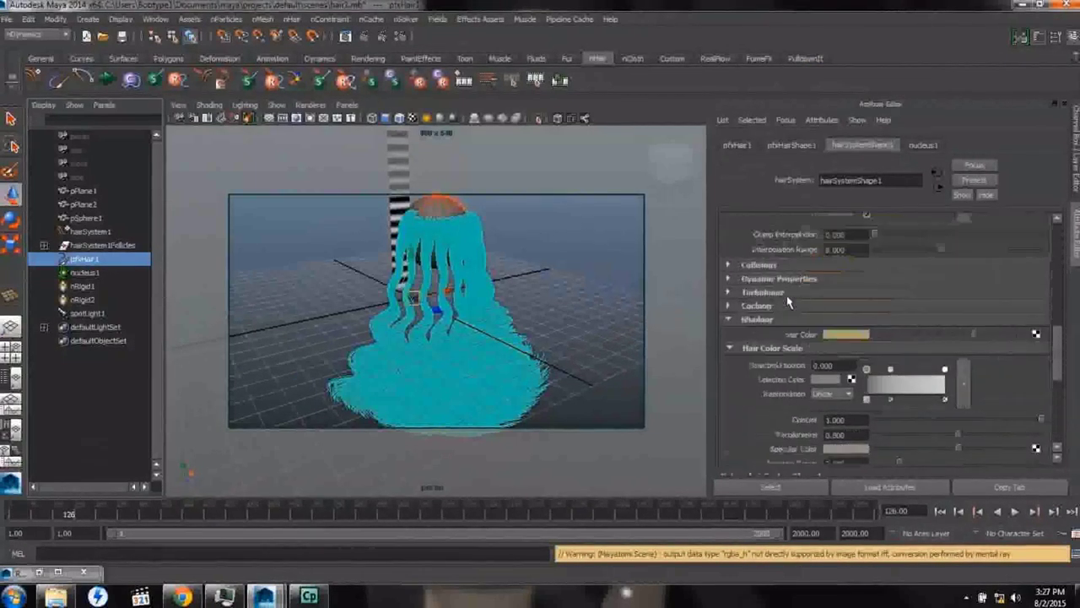
pyautogui.click(1036, 334)
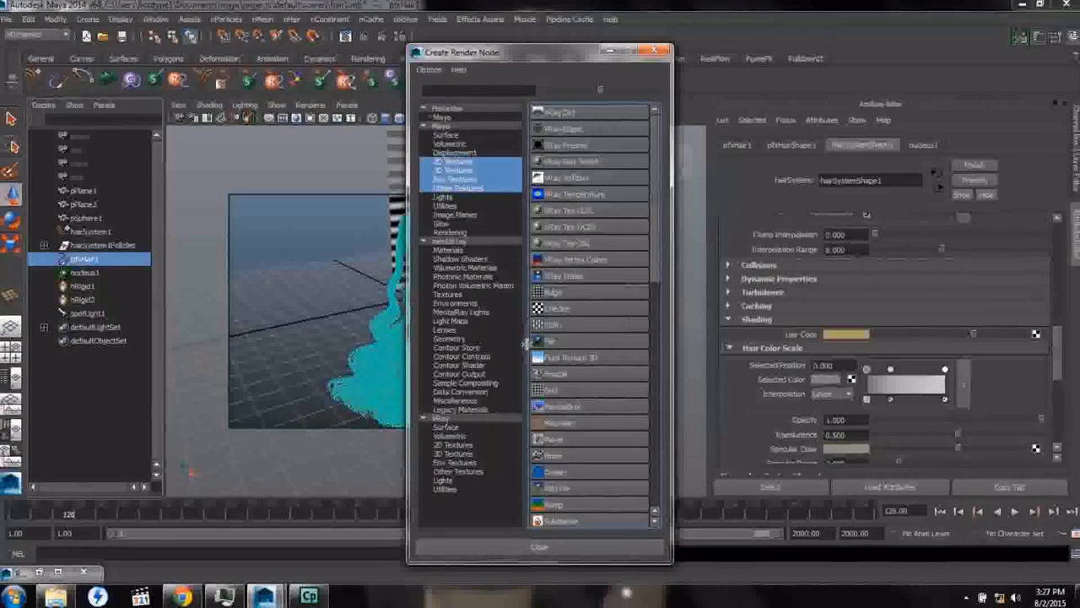
pyautogui.click(450, 242)
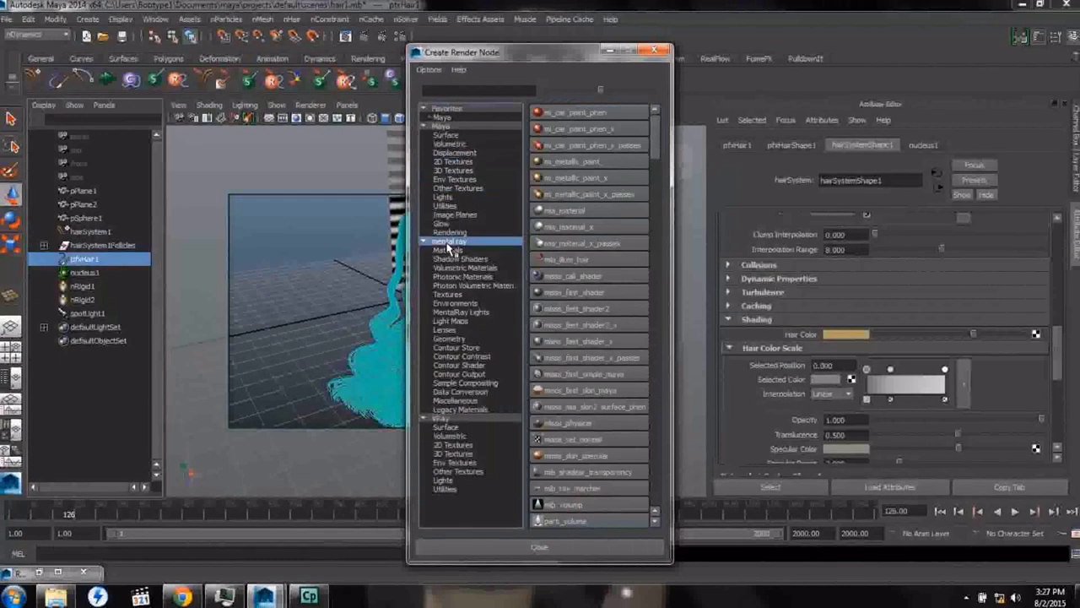
pyautogui.click(565, 226)
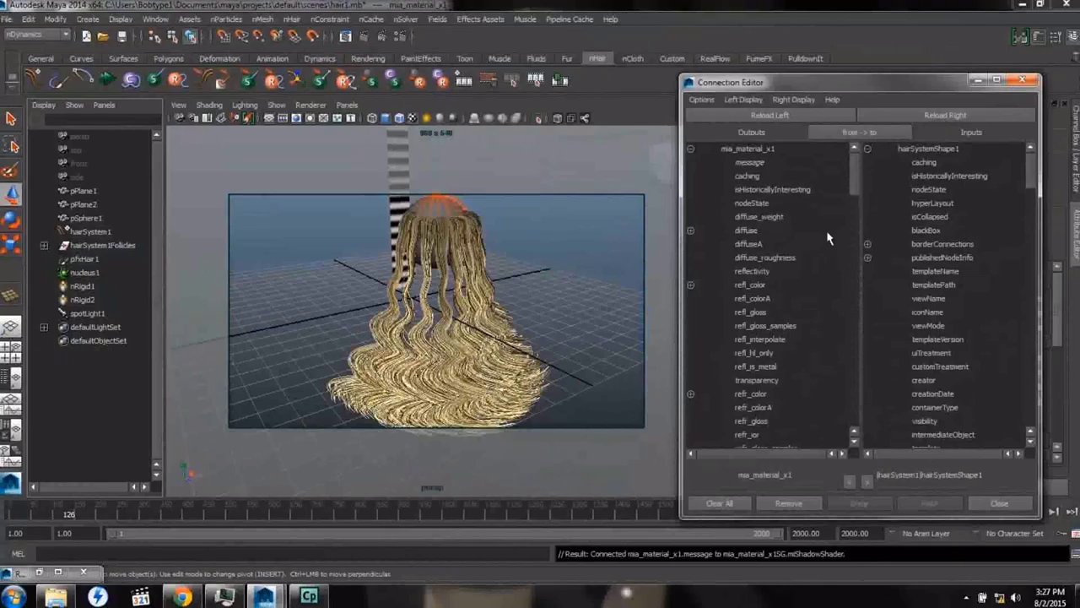
pyautogui.click(1024, 82)
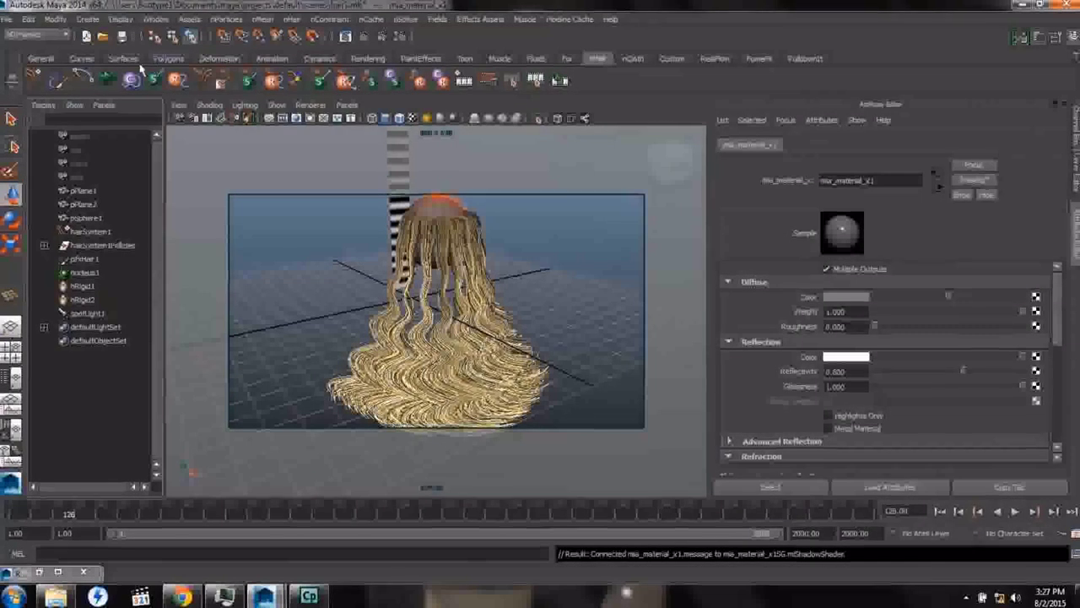
# Step: Open the Hypershade and graph mia_material_x1 in its work area
pyautogui.click(152, 20)
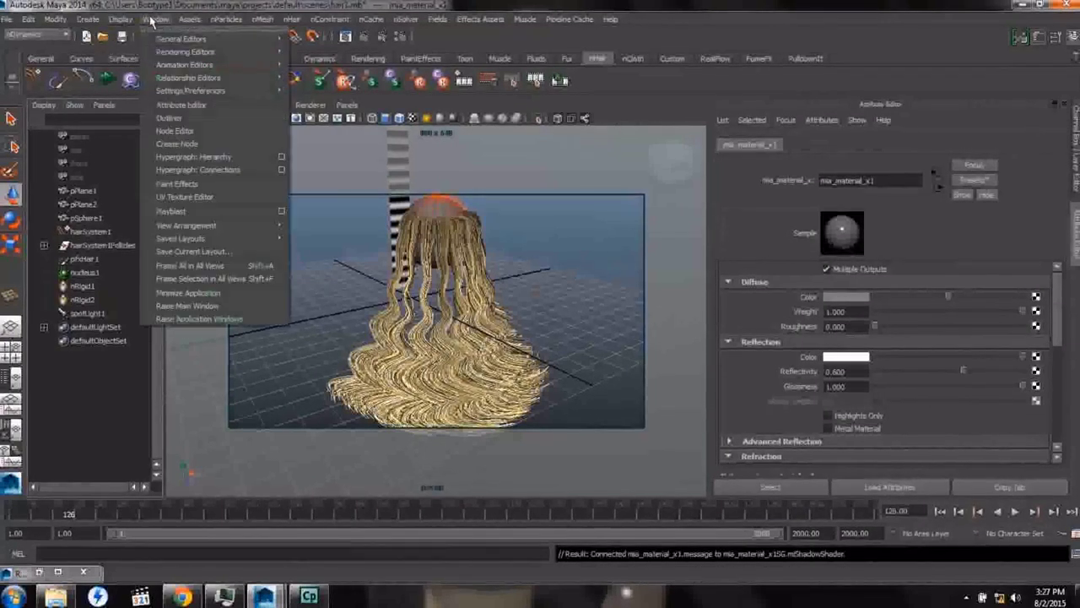
pyautogui.moveTo(166, 41)
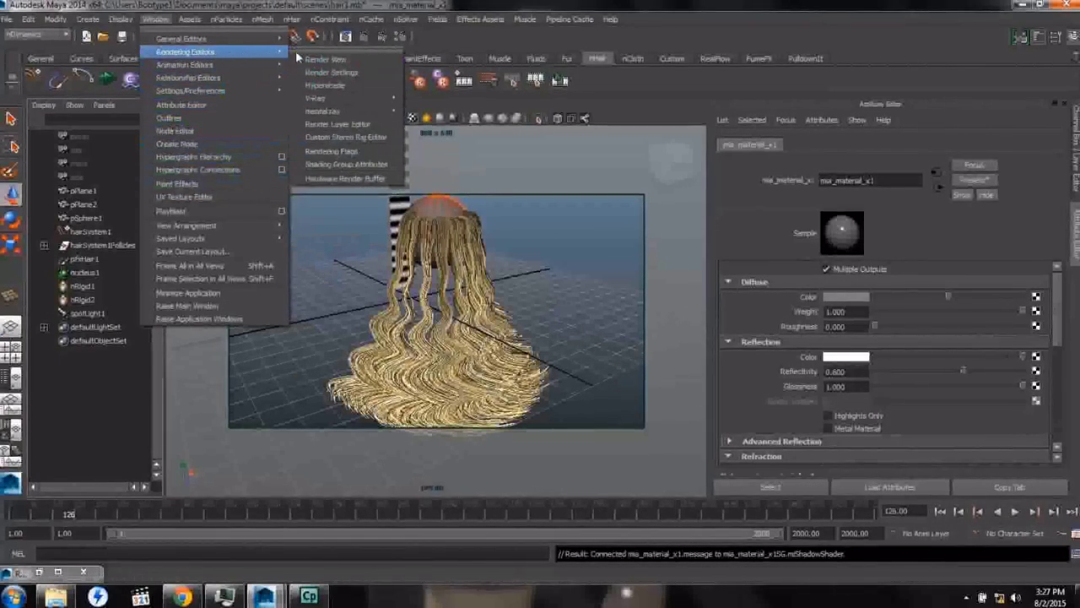
pyautogui.click(329, 86)
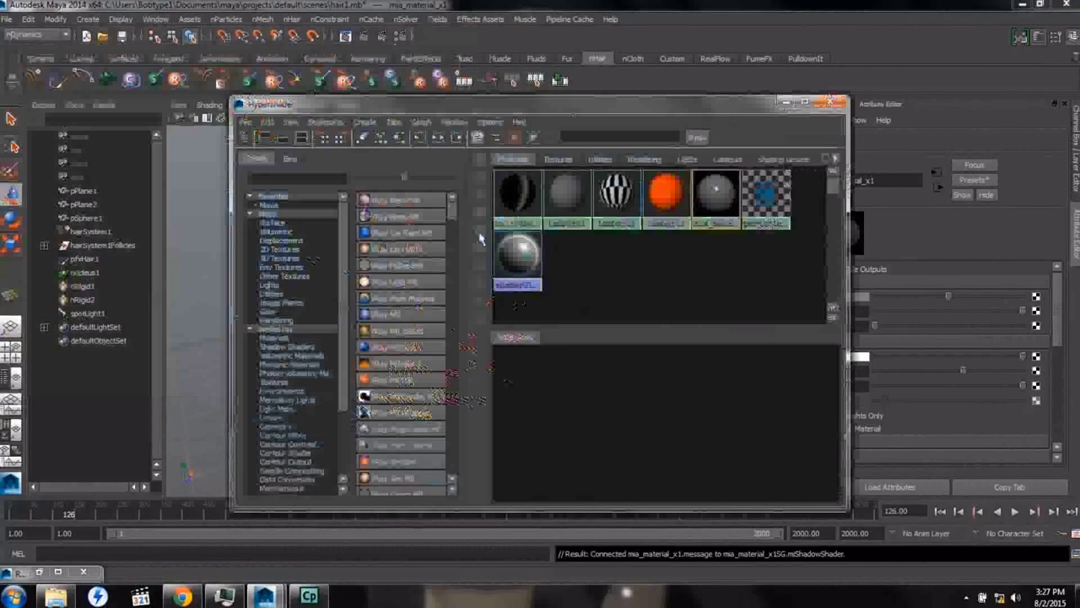
pyautogui.moveTo(561, 108); pyautogui.dragTo(464, 87)
pyautogui.rightClick(617, 173)
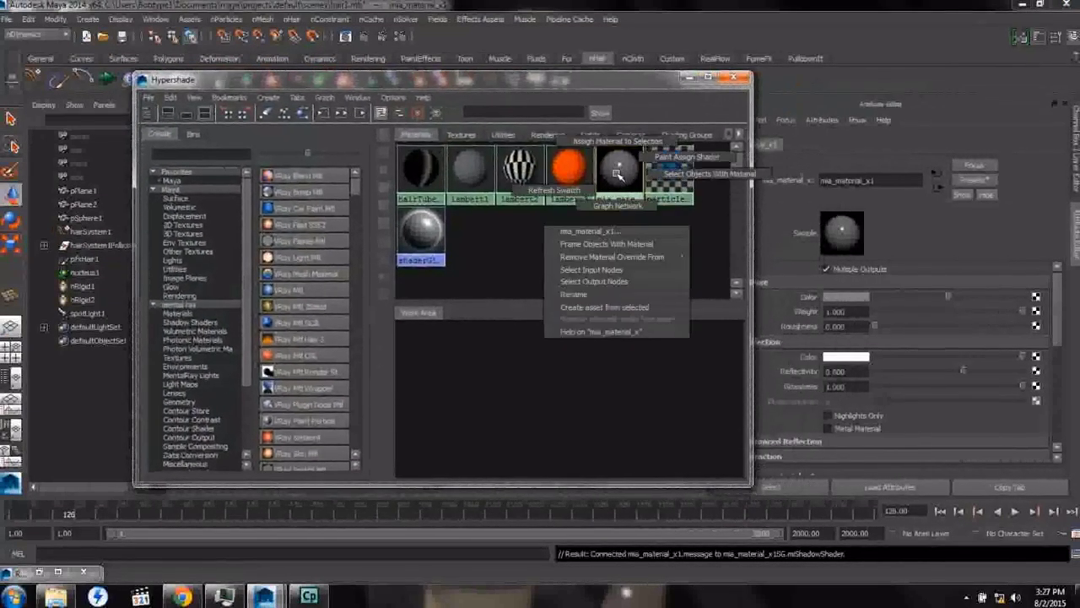
pyautogui.click(596, 297)
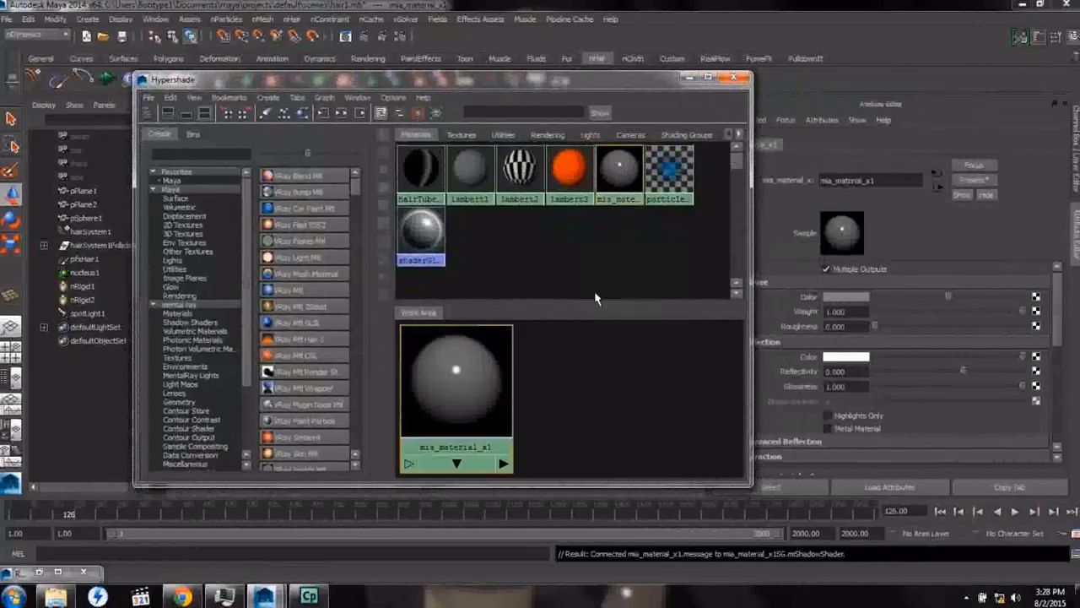
# Step: Connect mia_material_x1's diffuse output to the hair system's objectColorRGB input
pyautogui.click(85, 259)
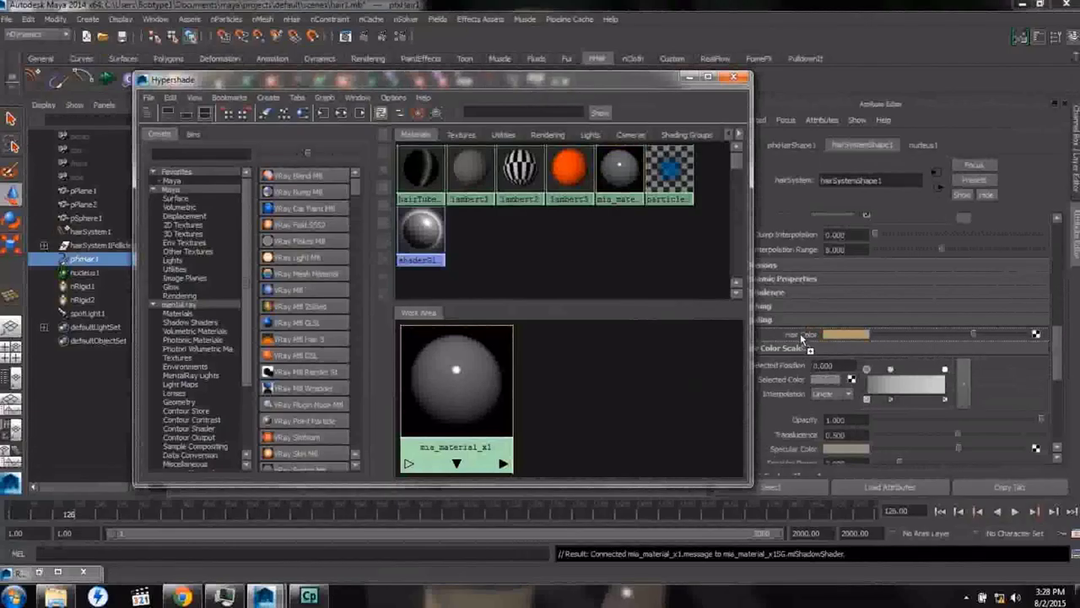
pyautogui.moveTo(799, 333); pyautogui.dragTo(799, 333, button='middle')
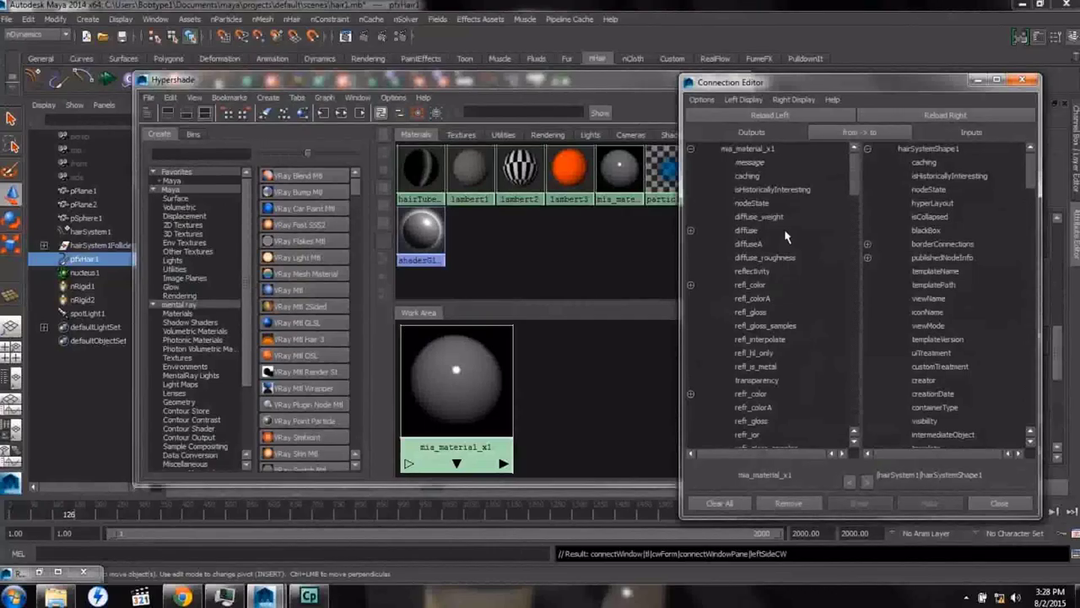
pyautogui.click(746, 230)
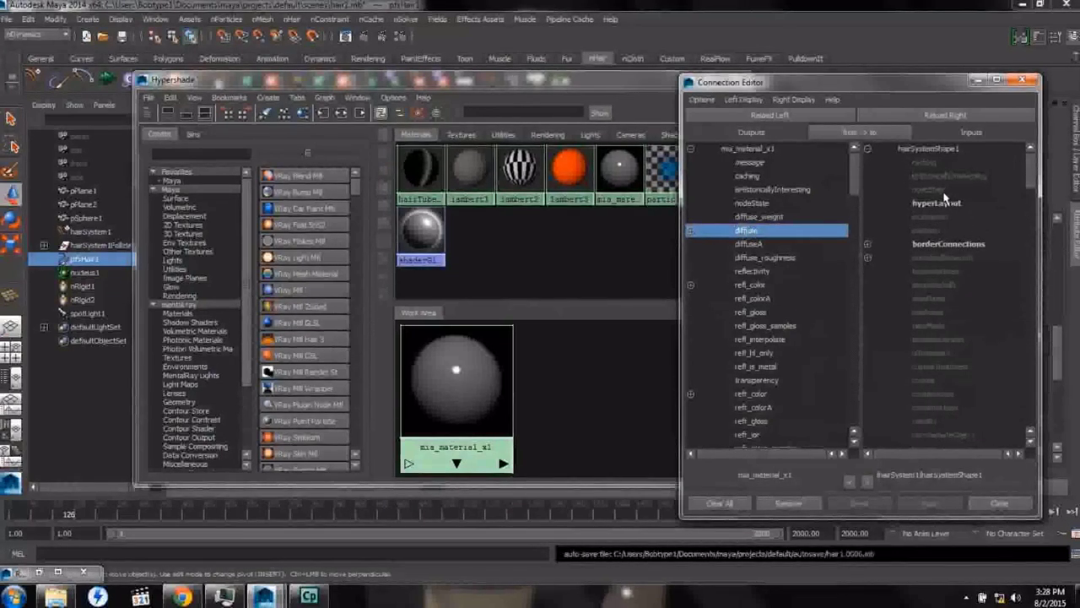
pyautogui.scroll(-5, 939, 203)
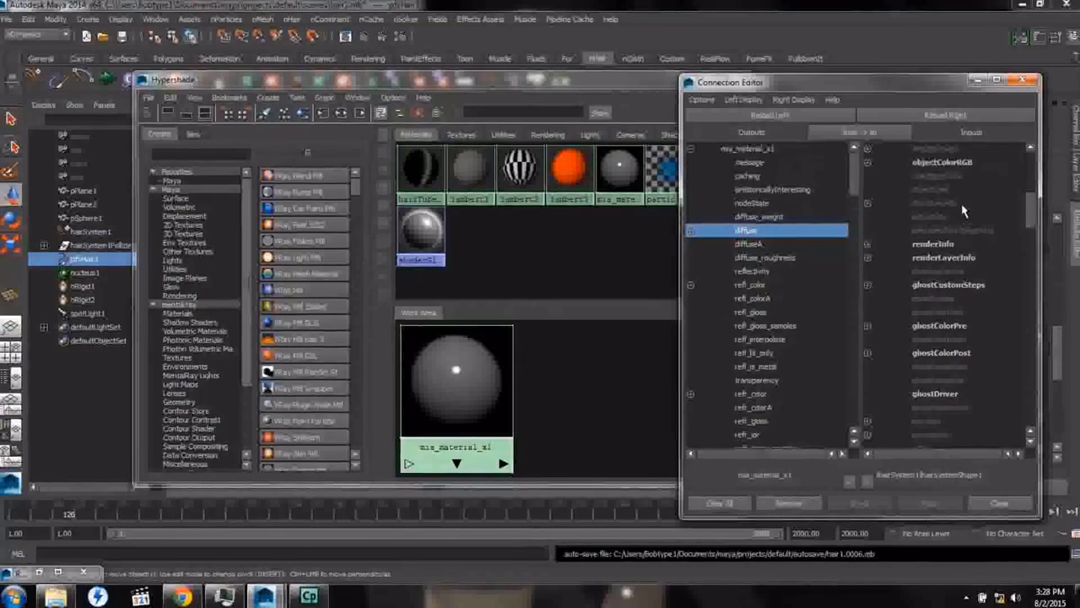
pyautogui.click(940, 163)
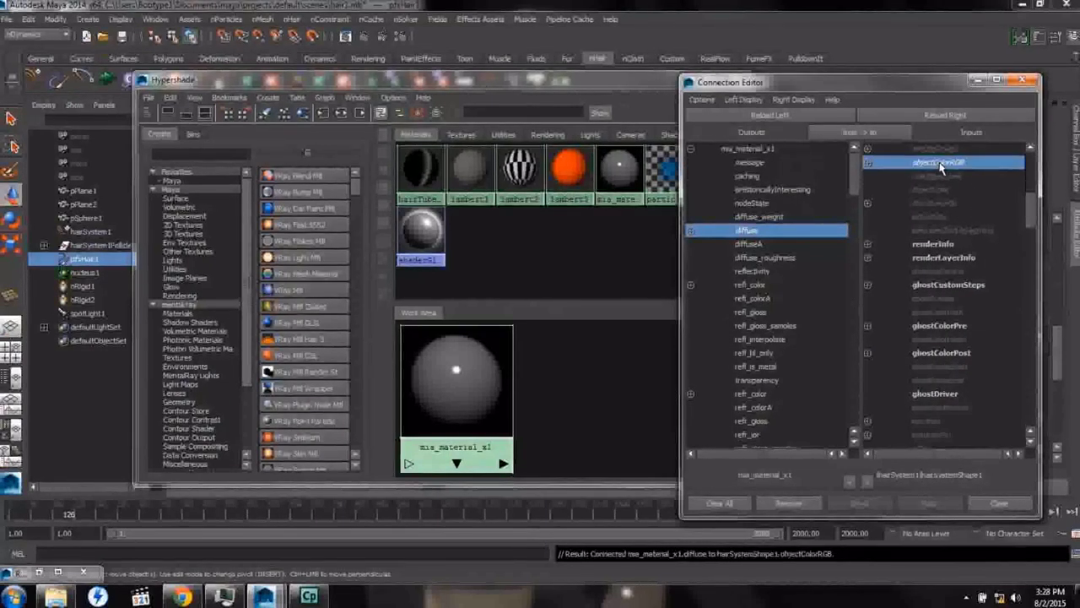
pyautogui.click(998, 503)
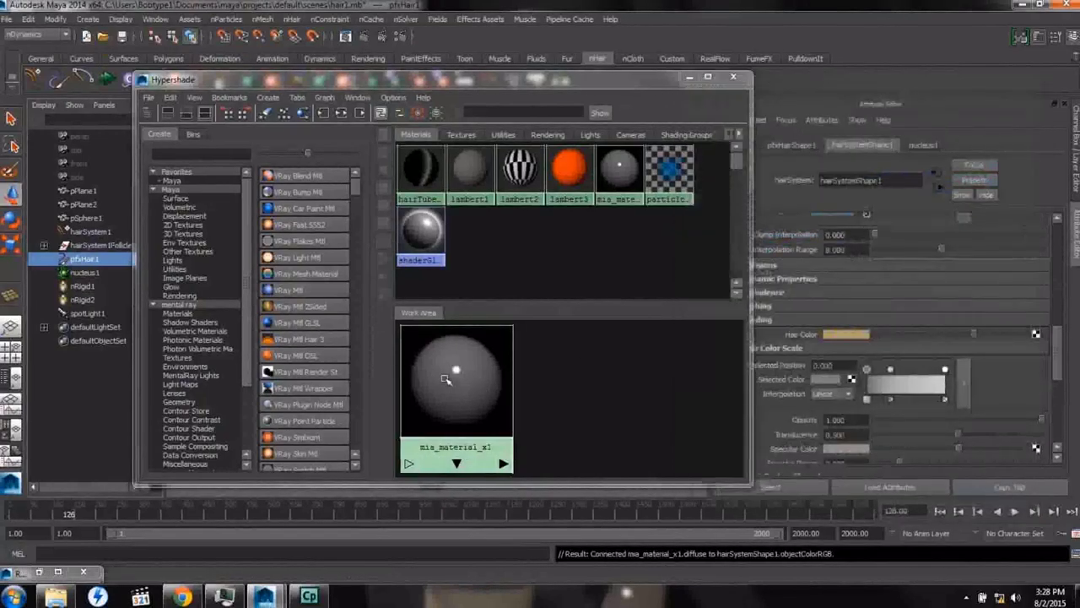
# Step: Set mia_material_x1's Diffuse Color to tan
pyautogui.click(444, 379)
pyautogui.click(864, 298)
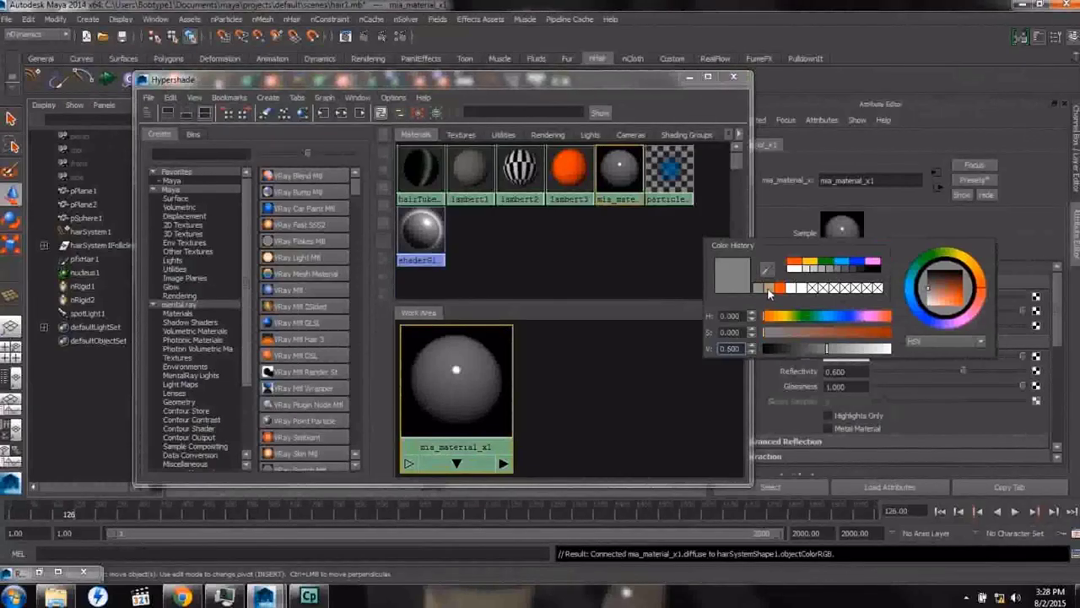
pyautogui.click(769, 290)
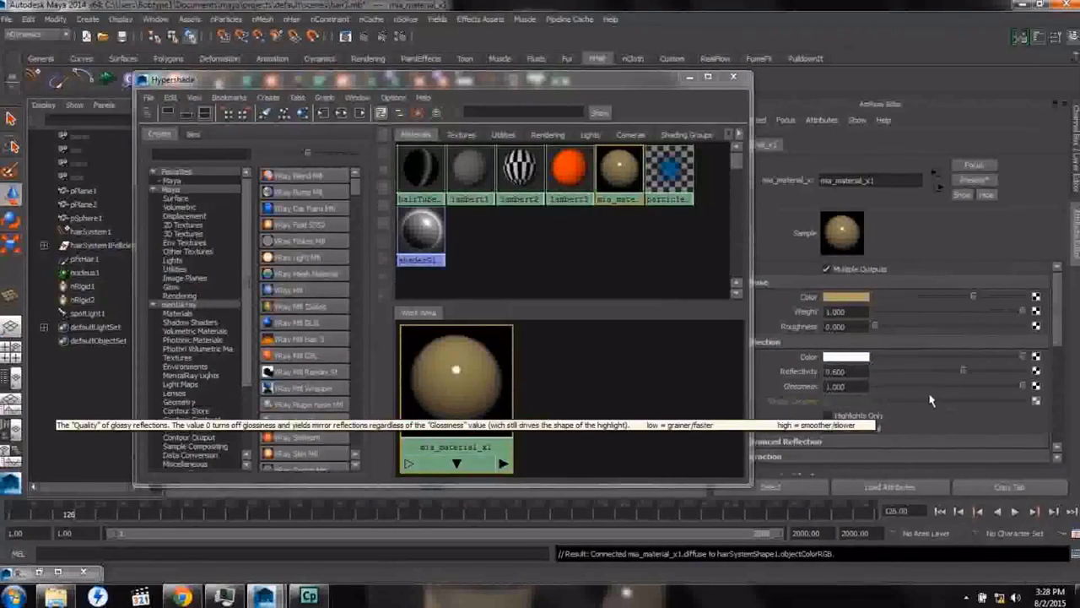
# Step: Set reflectivity 0.355, glossiness 0.506 and refraction transparency 0.074, then close the Hypershade
pyautogui.moveTo(962, 373); pyautogui.dragTo(946, 375)
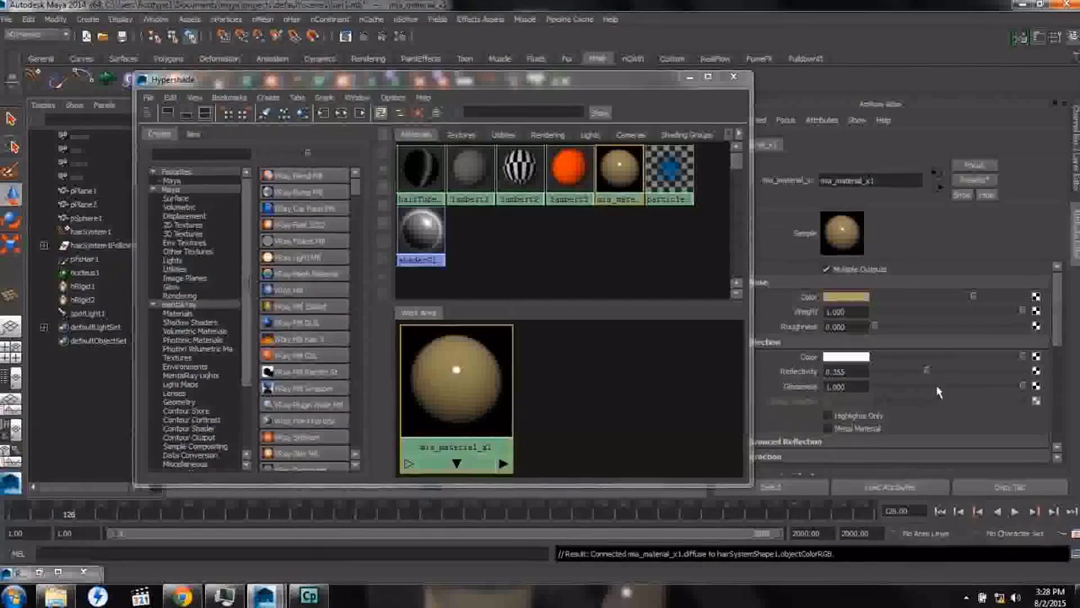
pyautogui.click(937, 388)
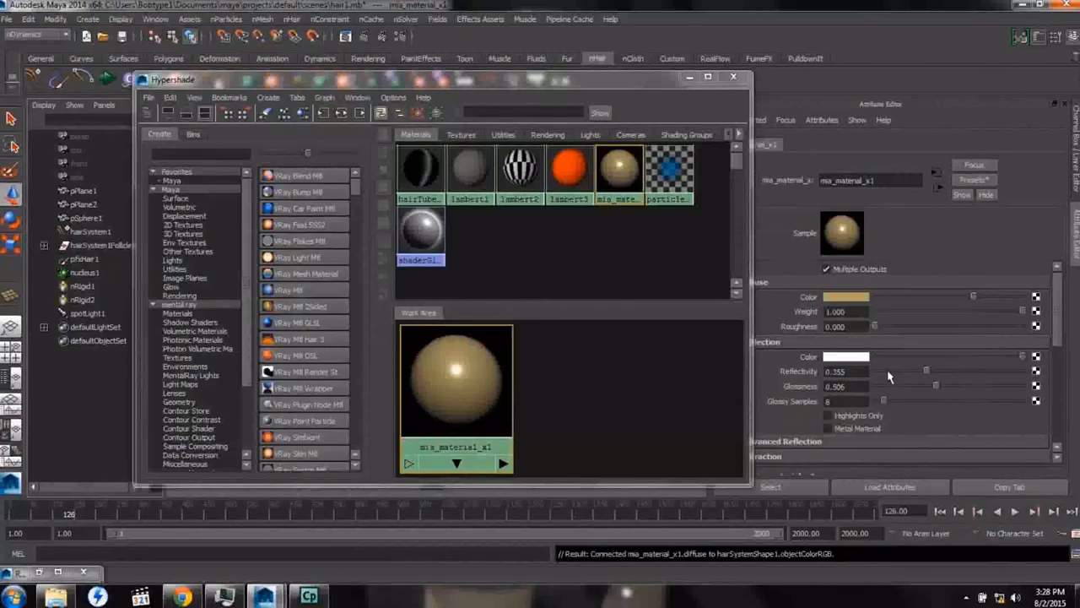
pyautogui.scroll(-4, 888, 376)
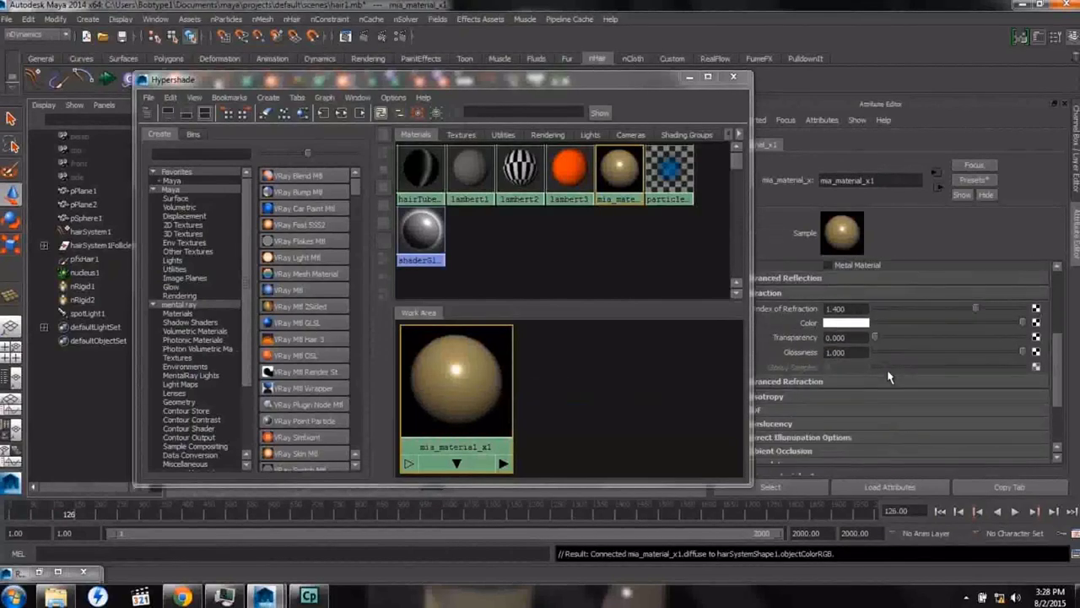
pyautogui.moveTo(883, 340); pyautogui.dragTo(887, 341)
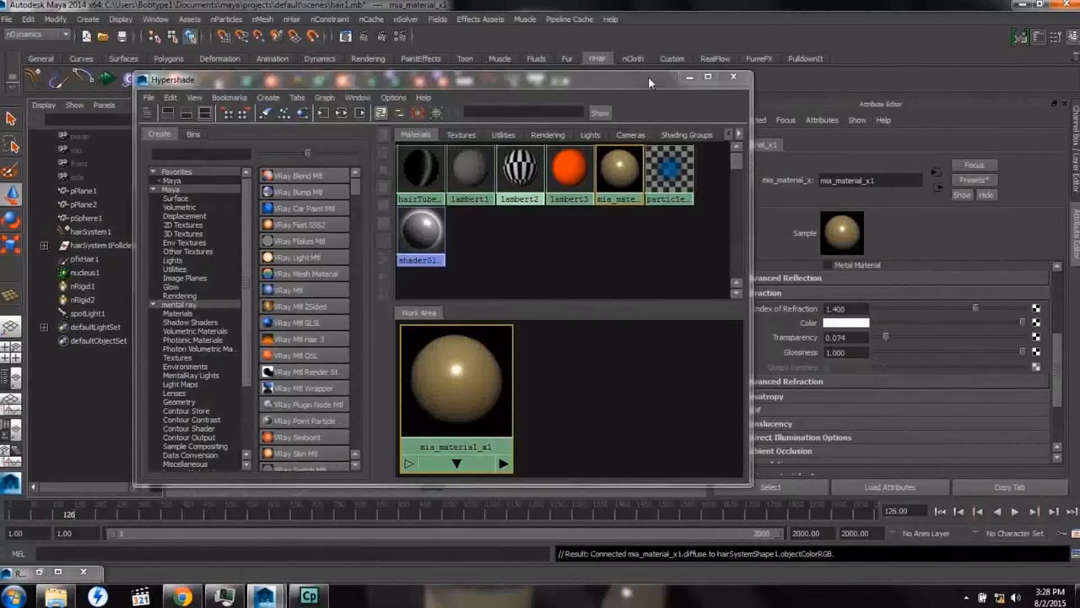
pyautogui.click(734, 77)
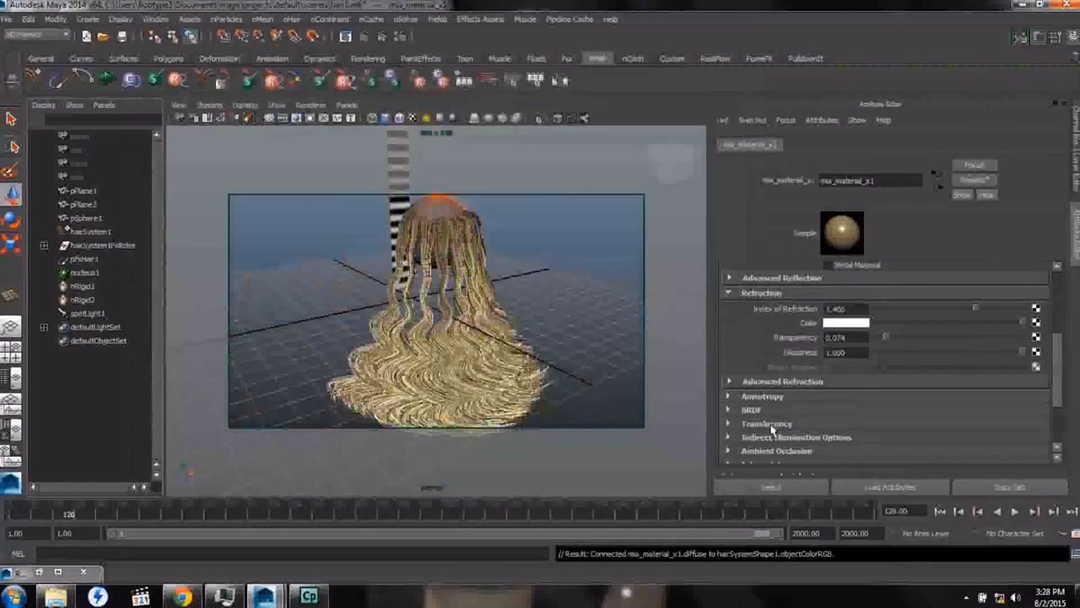
# Step: Turn on translucency for mia_material_x1 and inspect its BRDF and anisotropy settings
pyautogui.click(764, 423)
pyautogui.scroll(-3, 796, 379)
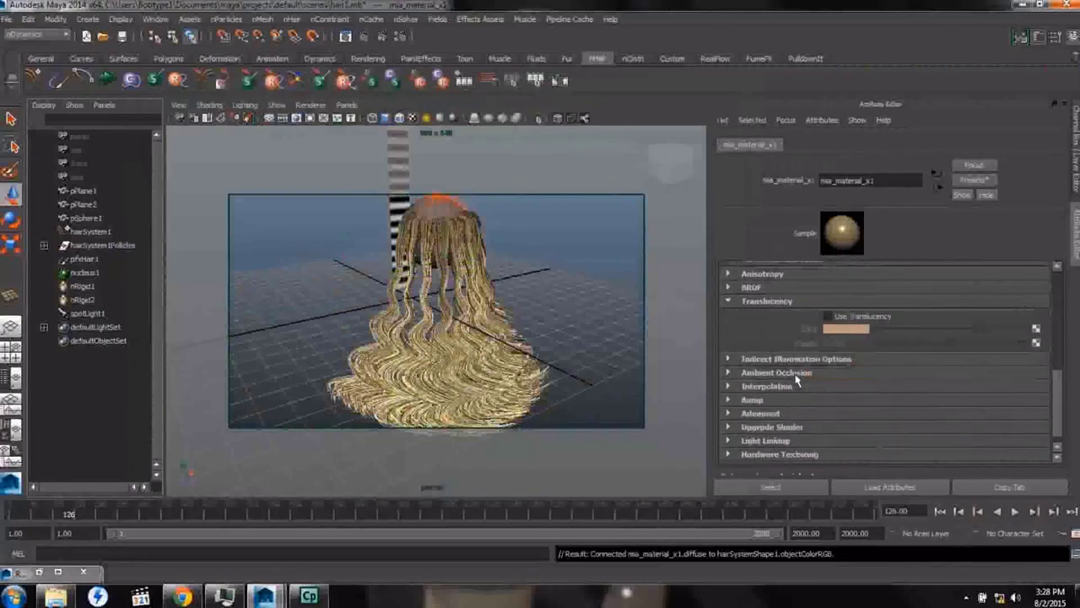
pyautogui.click(828, 316)
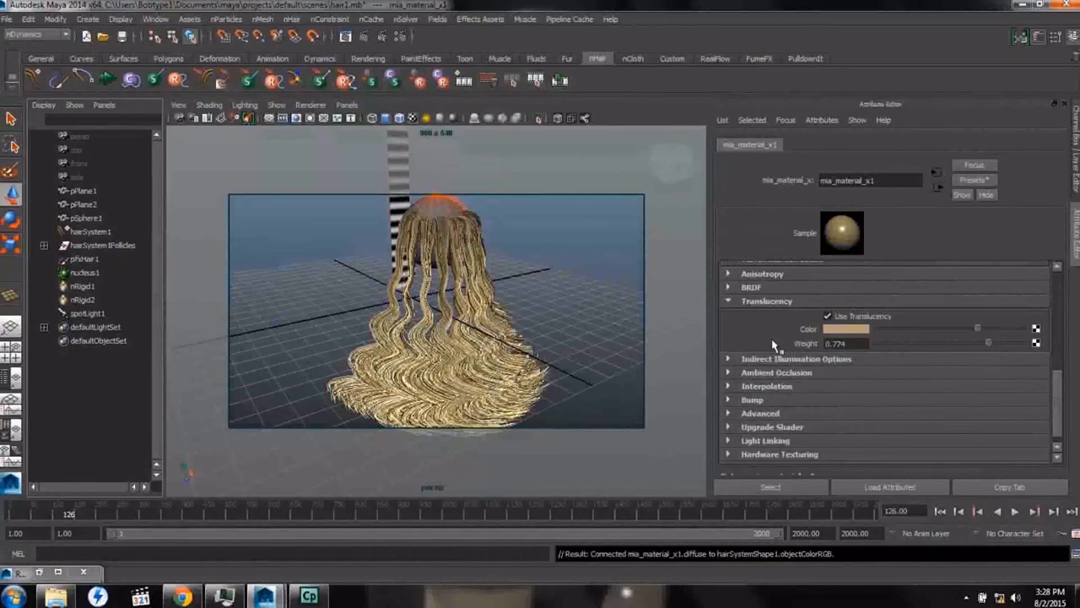
pyautogui.click(728, 288)
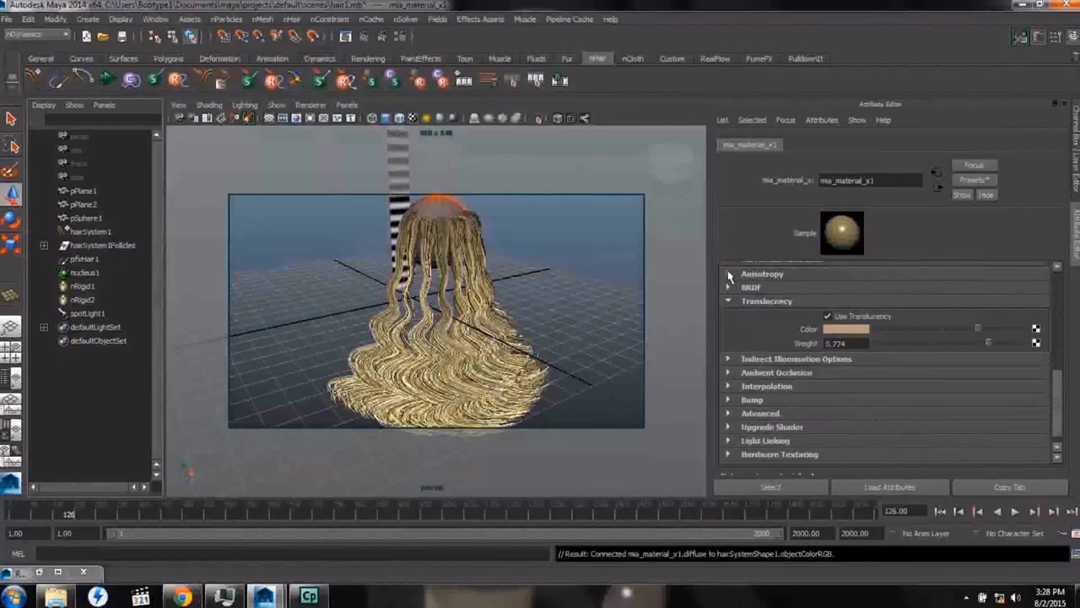
pyautogui.click(728, 274)
pyautogui.click(729, 275)
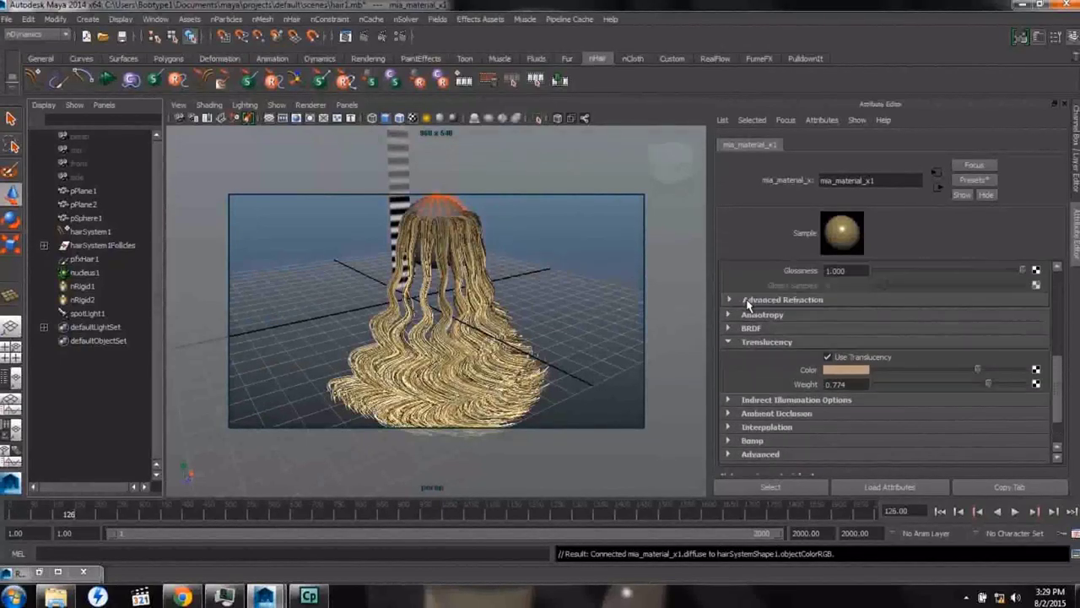
# Step: Set refraction glossiness to 0.705, tone the reflection colour to grey, and render the frame
pyautogui.scroll(2, 730, 341)
pyautogui.scroll(2, 730, 345)
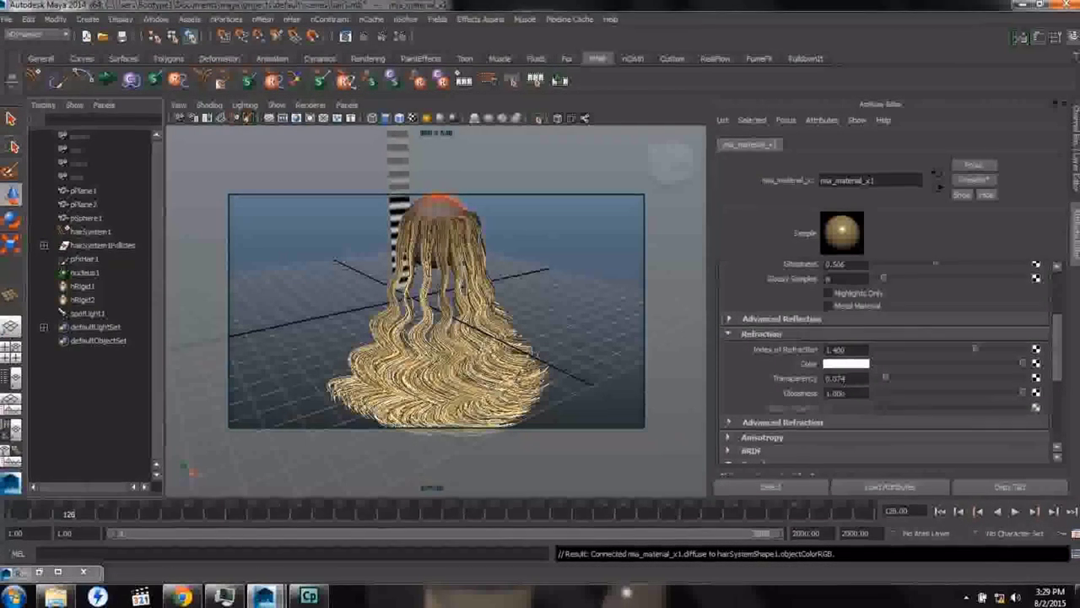
pyautogui.click(979, 393)
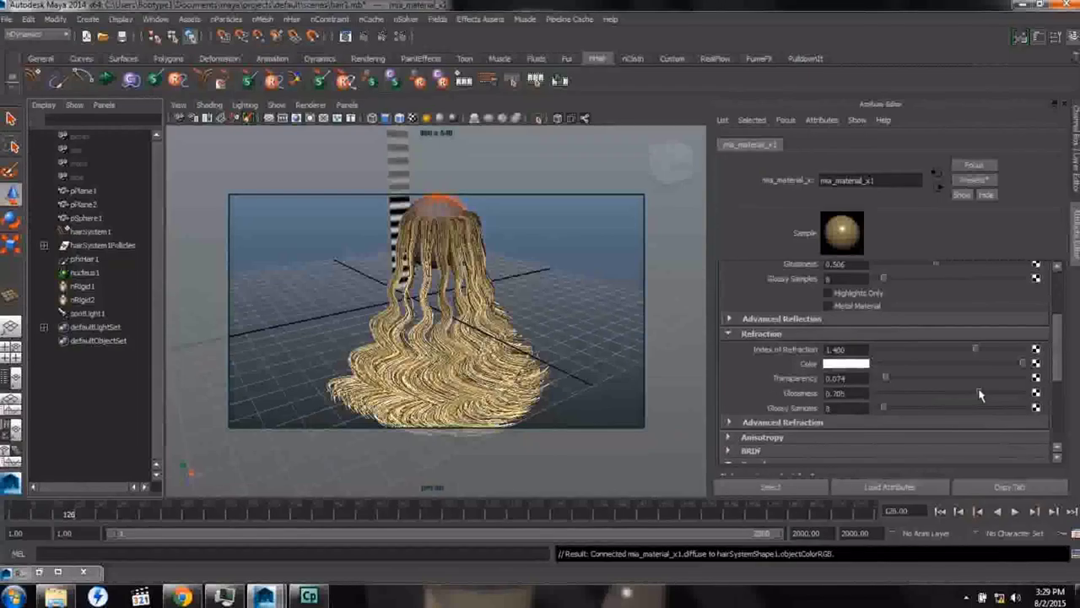
pyautogui.scroll(3, 856, 363)
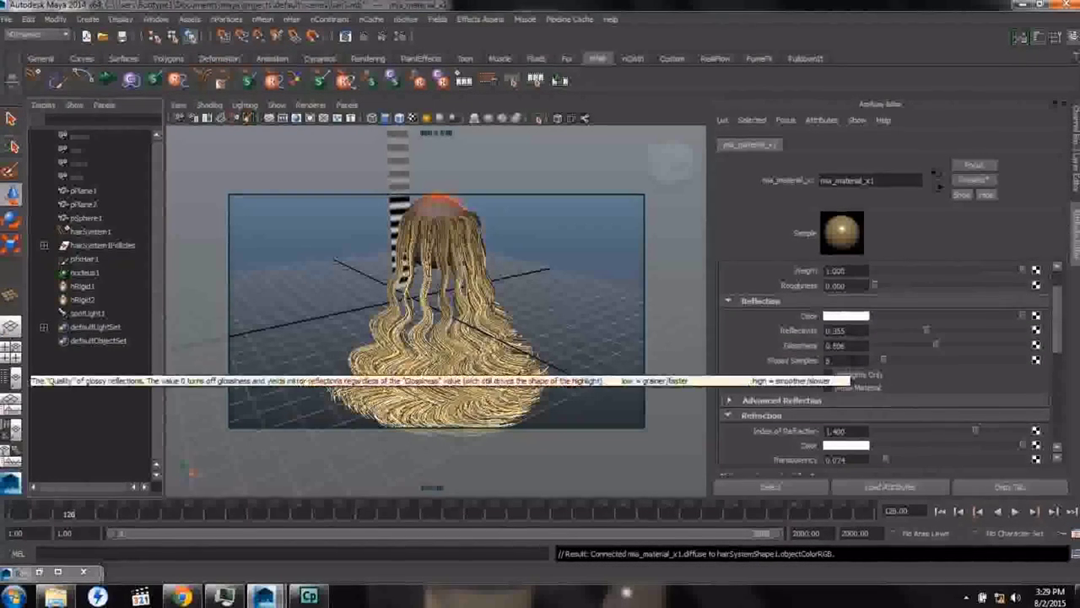
pyautogui.scroll(2, 854, 362)
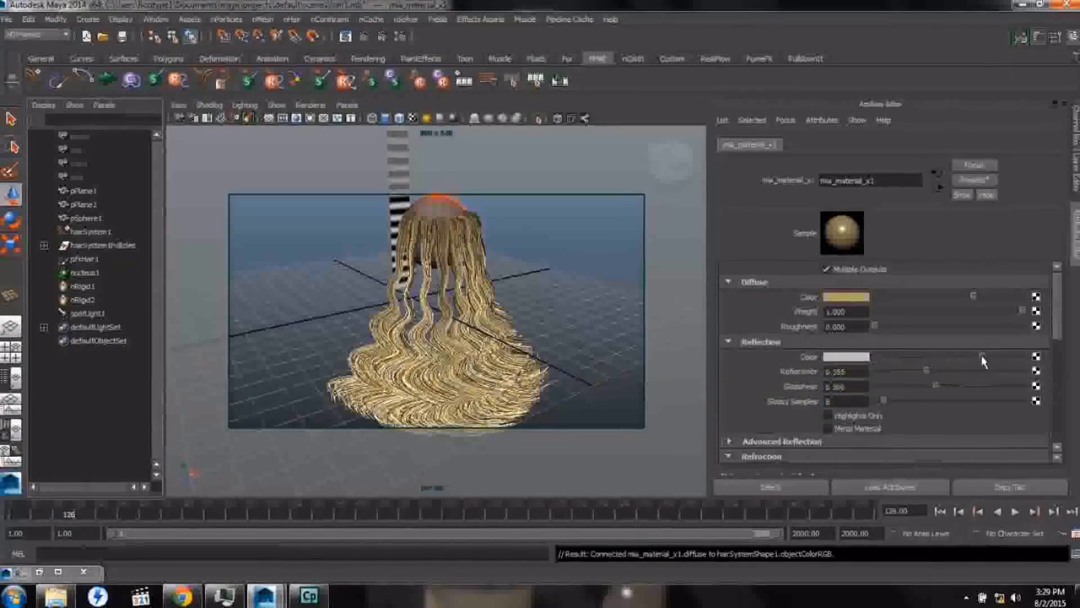
pyautogui.moveTo(957, 360); pyautogui.dragTo(953, 361)
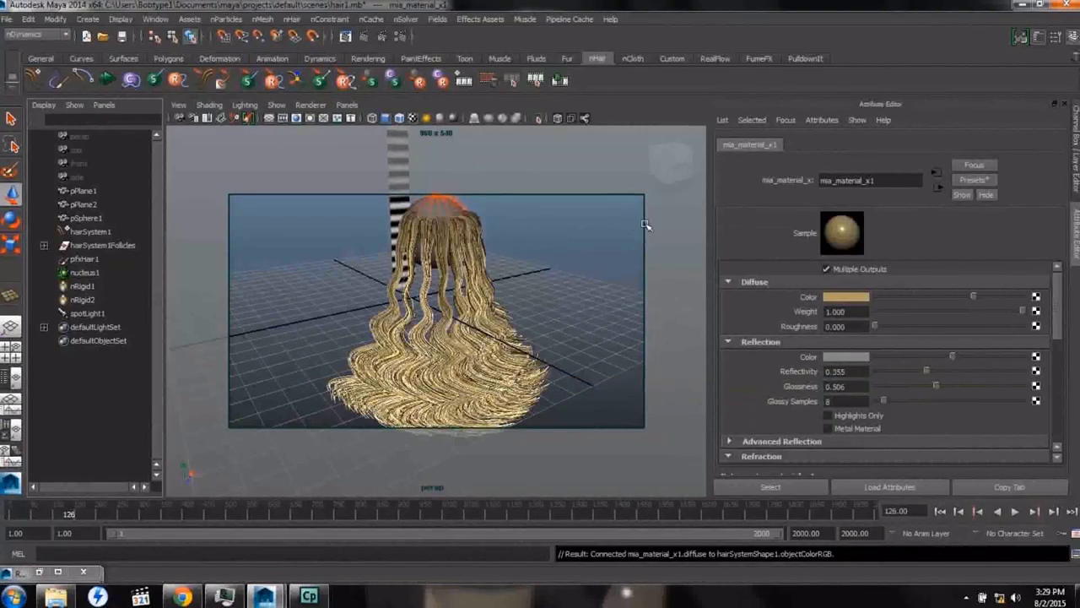
pyautogui.click(345, 37)
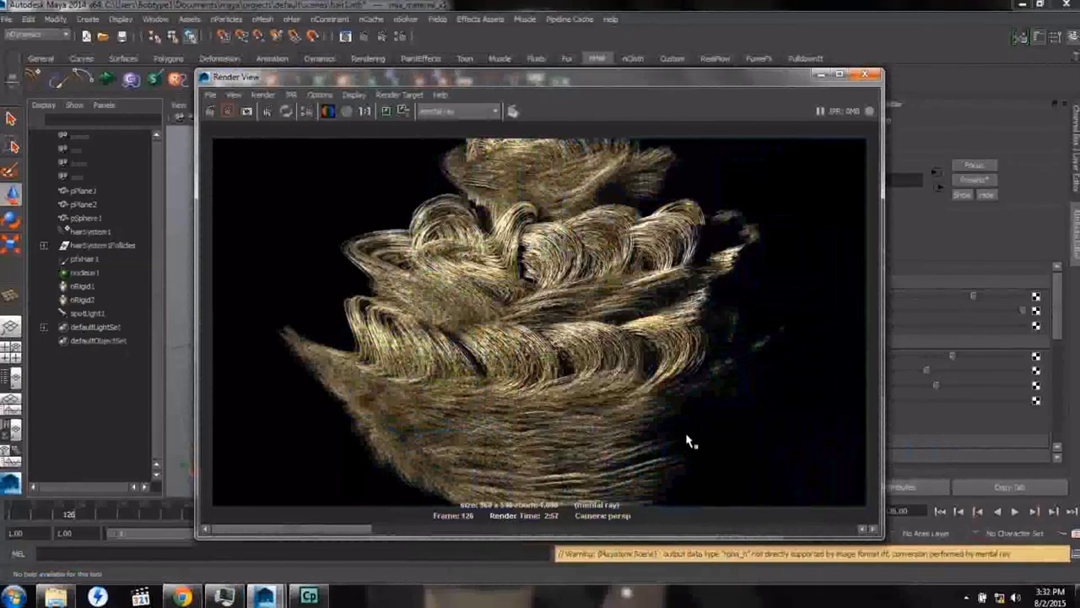
# Step: Compare the golden-hair render with the earlier stored image, then minimize Render View
pyautogui.moveTo(348, 528); pyautogui.dragTo(231, 556)
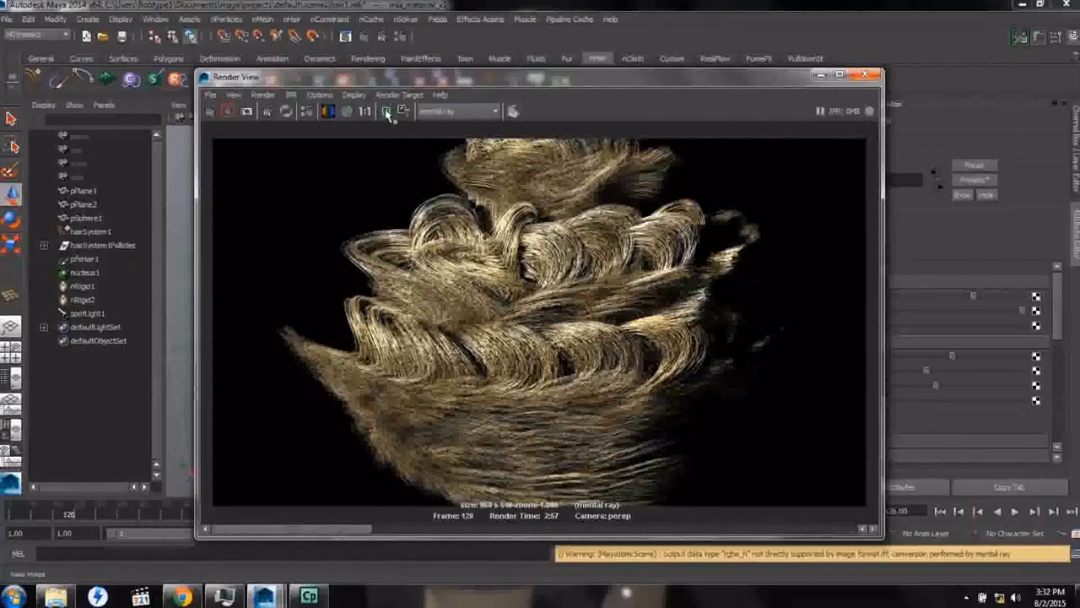
pyautogui.click(821, 75)
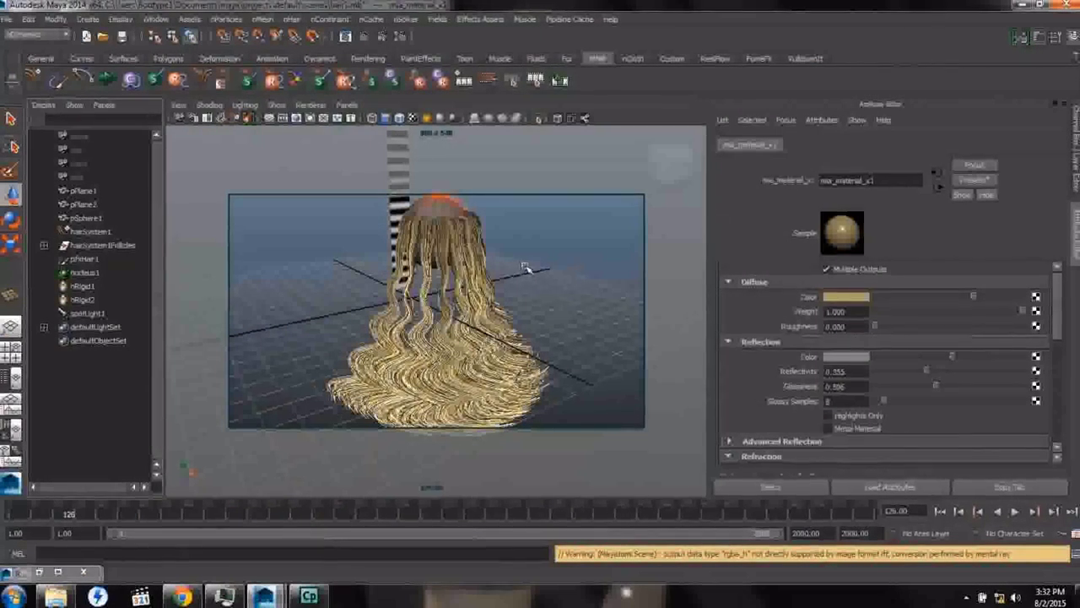
# Step: Select pfxHair1 and assign mia_material_x1 to it from the Hypershade
pyautogui.click(84, 261)
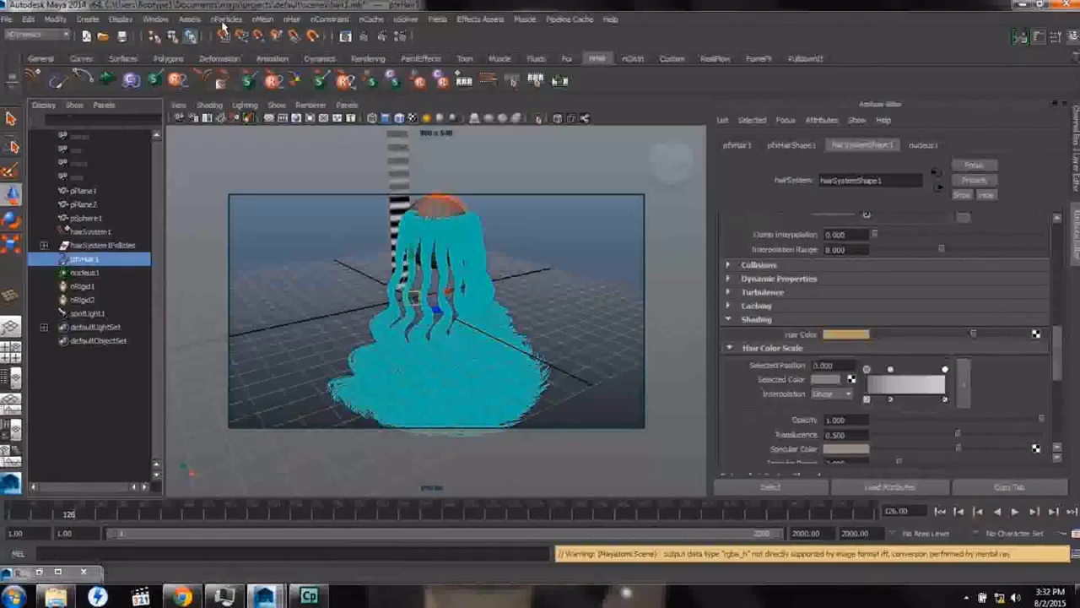
pyautogui.click(157, 19)
pyautogui.moveTo(167, 66)
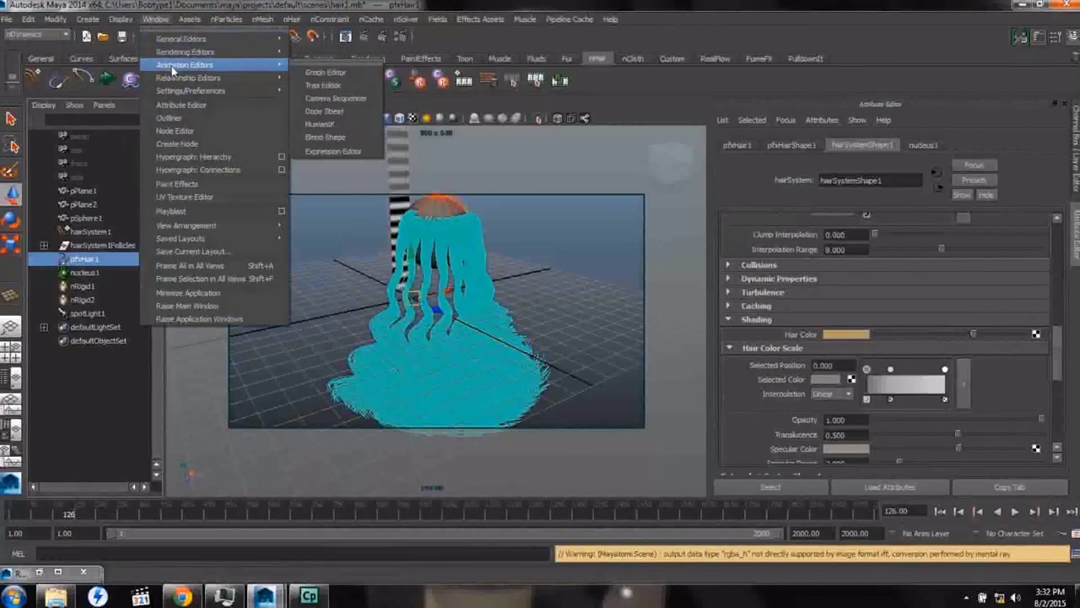
pyautogui.moveTo(191, 49)
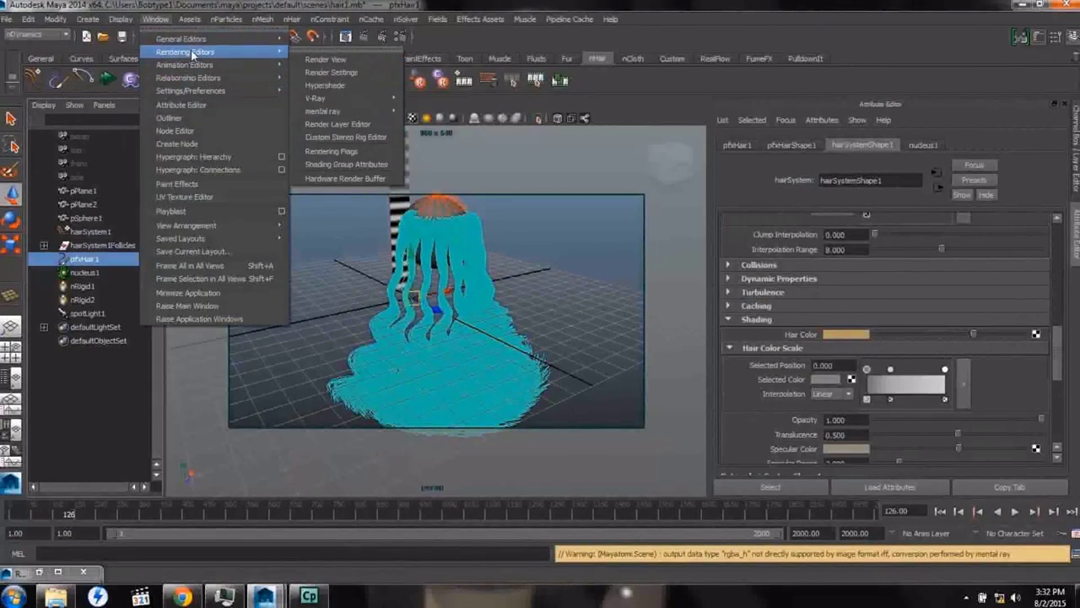
pyautogui.click(314, 61)
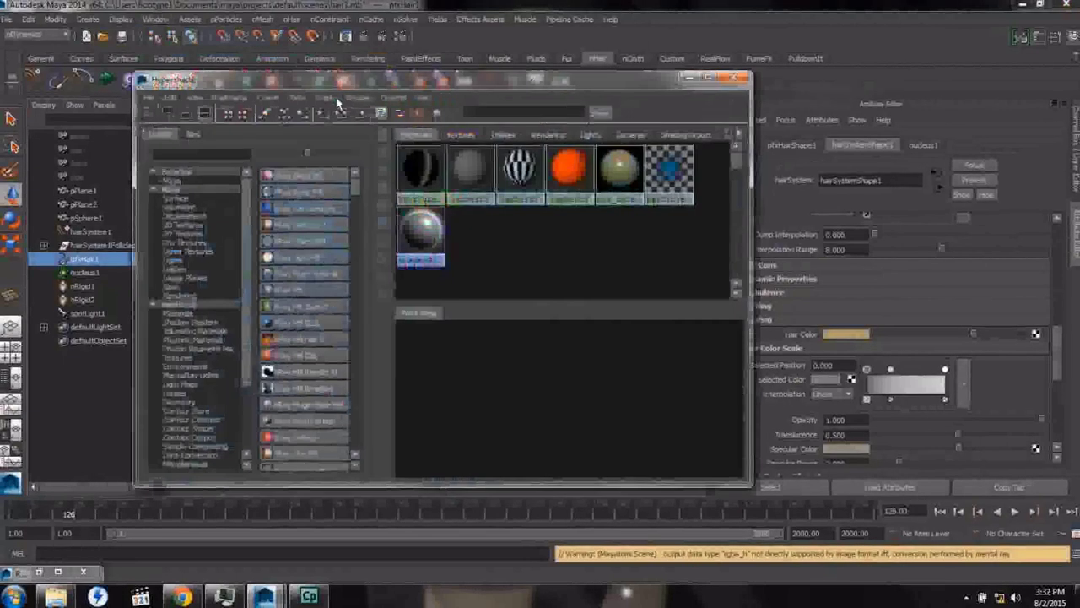
pyautogui.moveTo(620, 173); pyautogui.dragTo(609, 145, button='right')
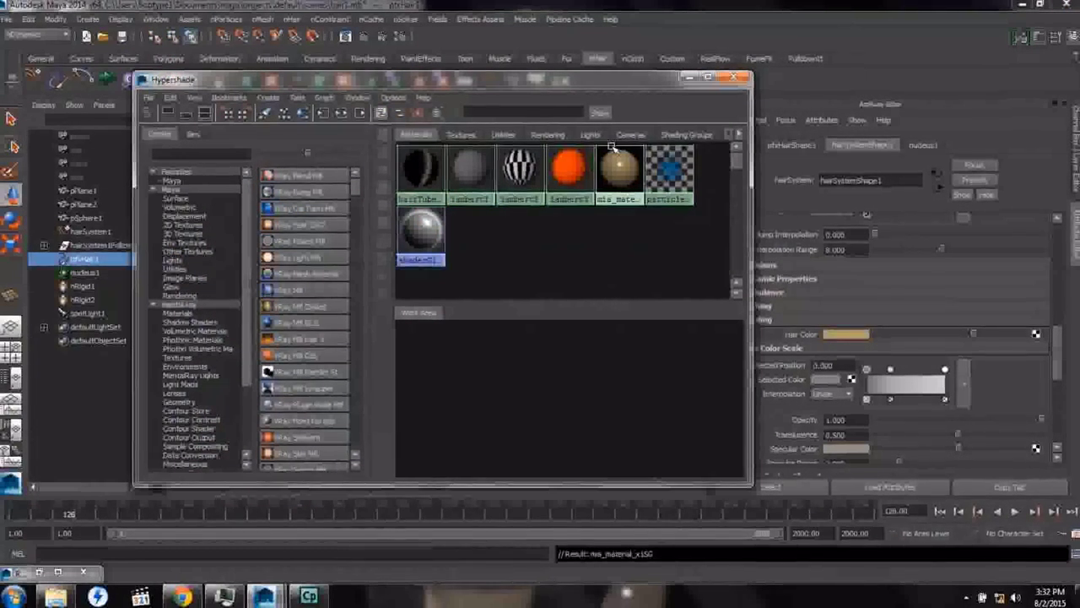
pyautogui.click(688, 79)
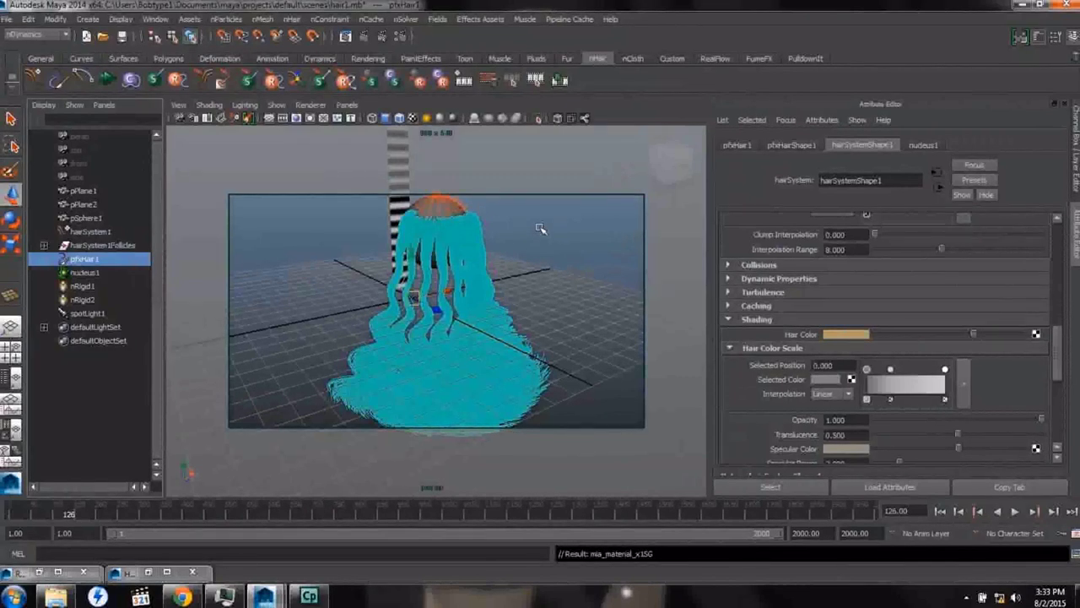
# Step: Graph mia_material_x1's network in the Hypershade work area, then deselect to view the gold shading
pyautogui.click(86, 231)
pyautogui.click(82, 259)
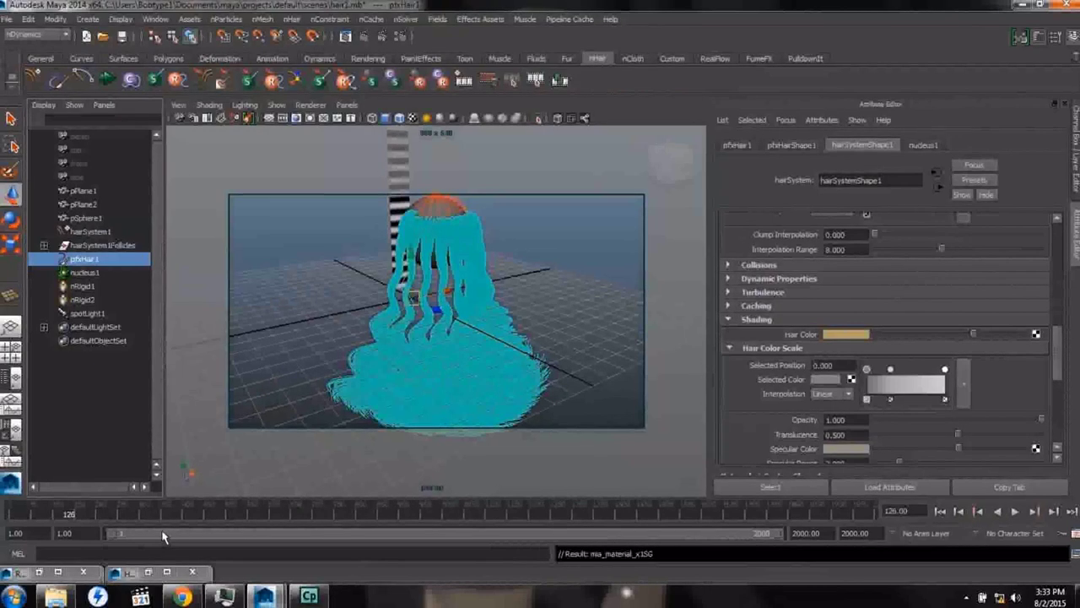
pyautogui.click(145, 573)
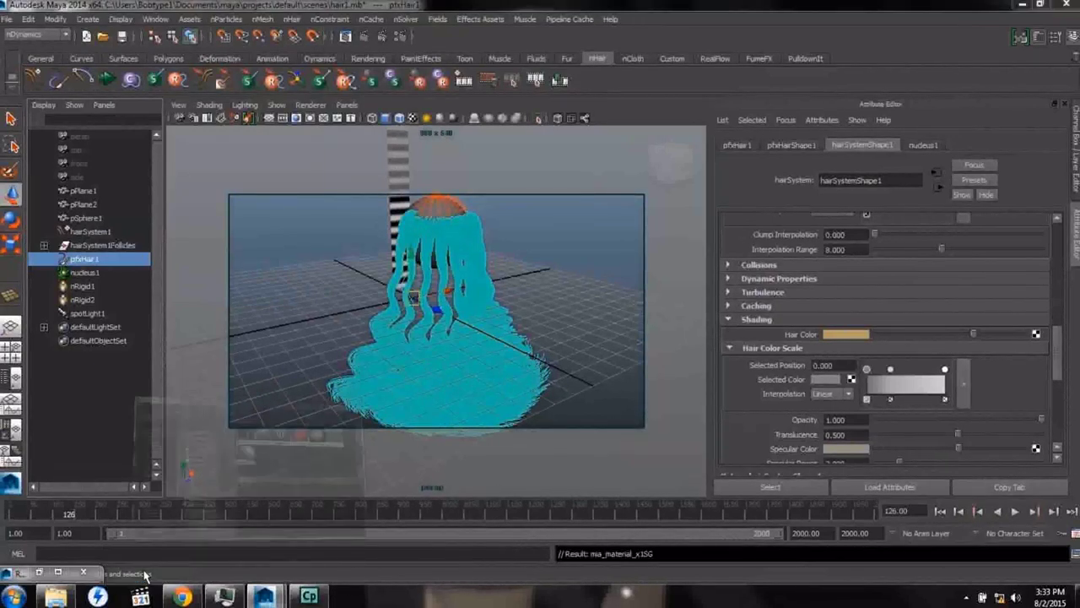
pyautogui.moveTo(507, 79); pyautogui.dragTo(154, 87)
pyautogui.rightClick(268, 176)
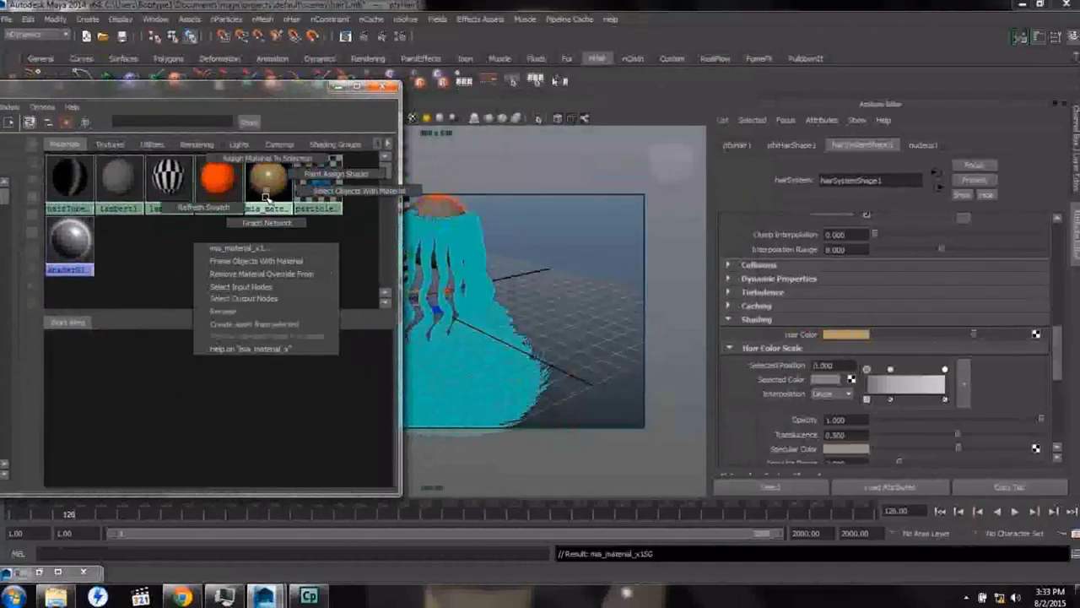
pyautogui.click(245, 295)
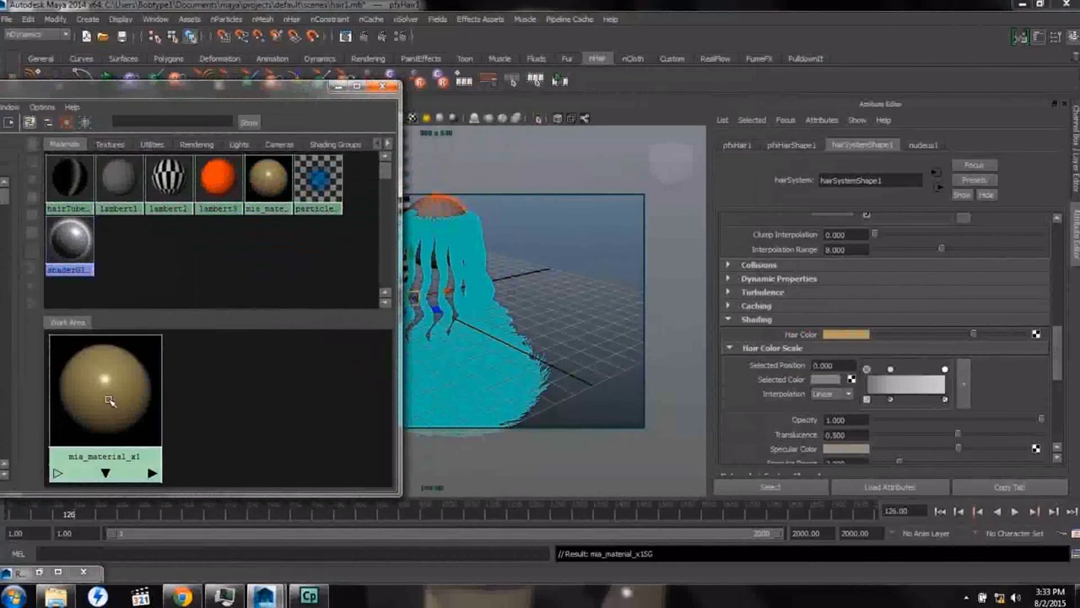
pyautogui.moveTo(131, 404); pyautogui.dragTo(479, 285, button='middle')
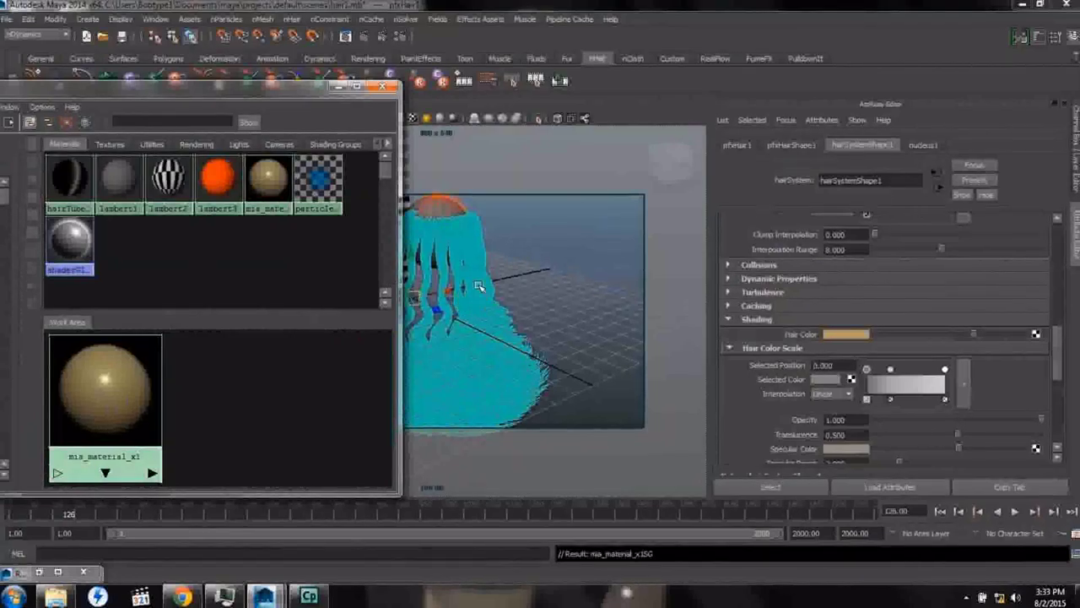
pyautogui.click(337, 87)
pyautogui.click(521, 221)
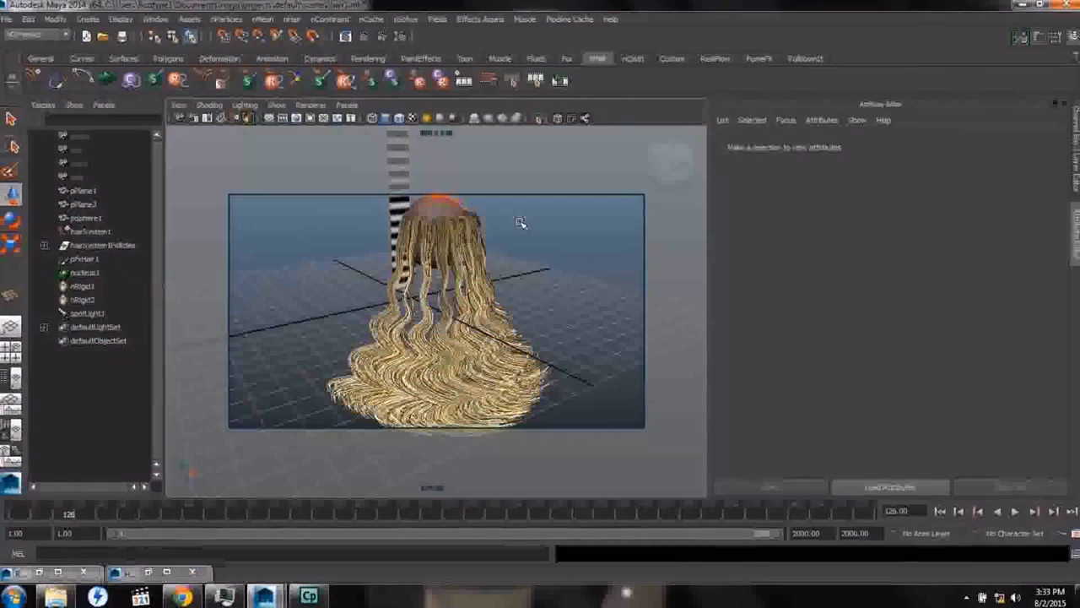
# Step: Select the pfxHair1 hair and open Modify > Convert to reach Paint Effects to Polygons
pyautogui.click(478, 292)
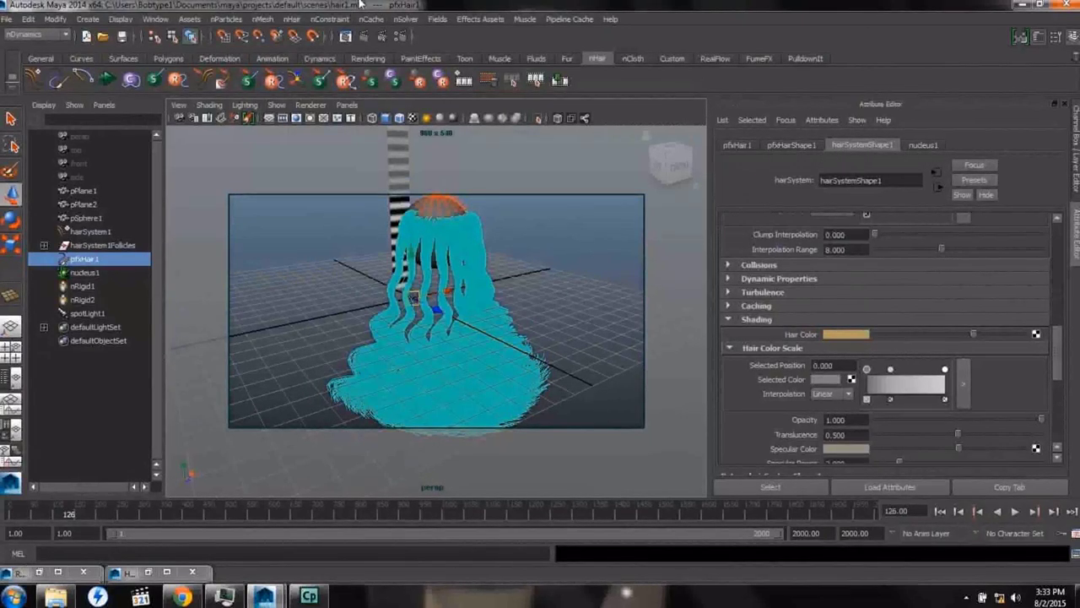
pyautogui.click(59, 21)
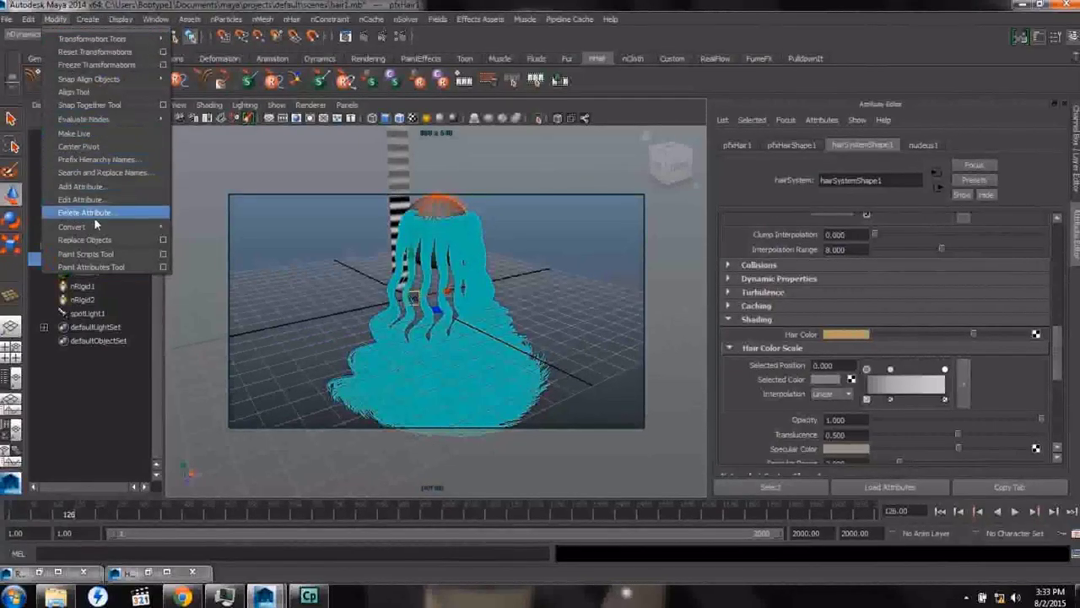
pyautogui.moveTo(108, 226)
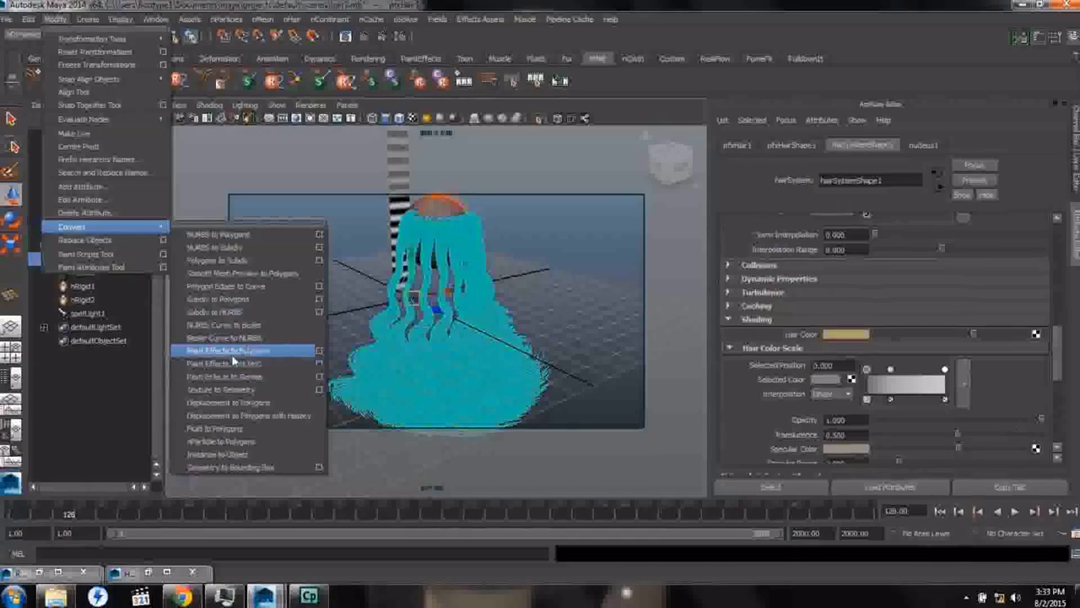
# Step: Convert the hair strokes to polygons with Quad output, Hide strokes on and a 1000000 poly limit
pyautogui.click(319, 350)
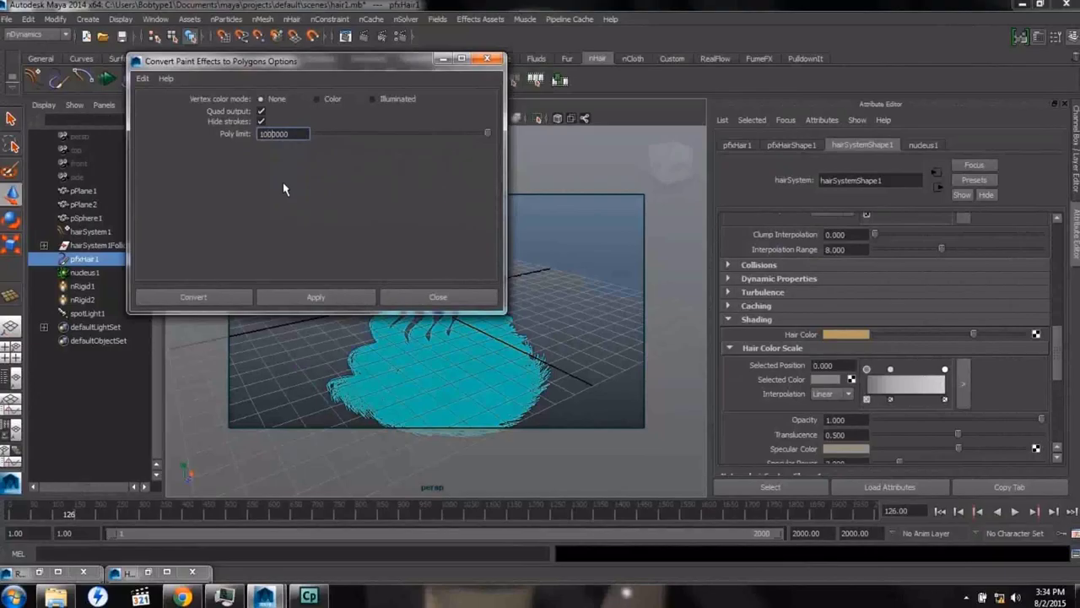
pyautogui.click(193, 297)
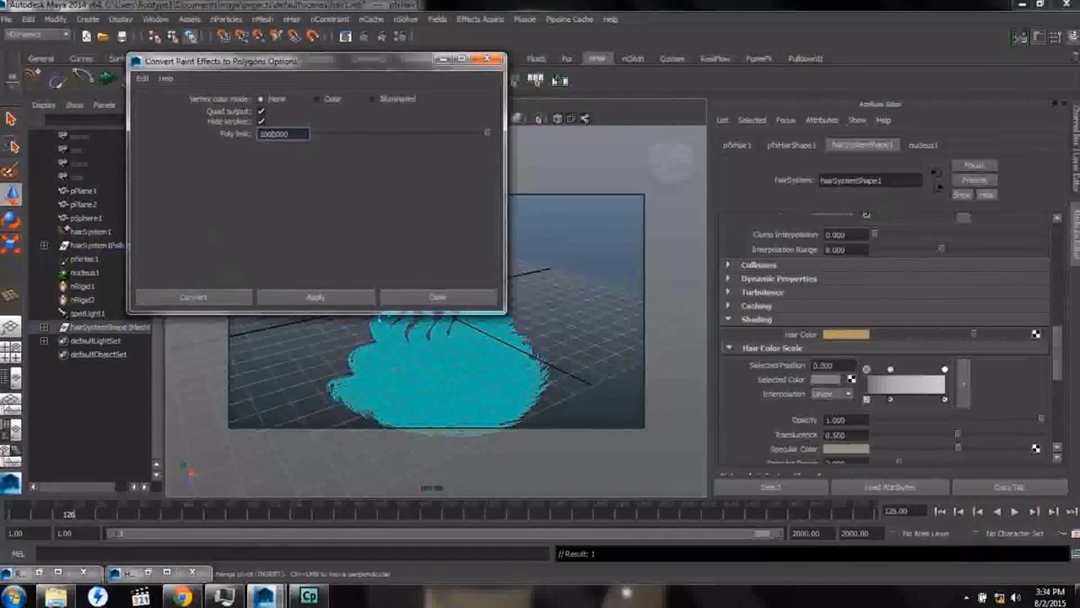
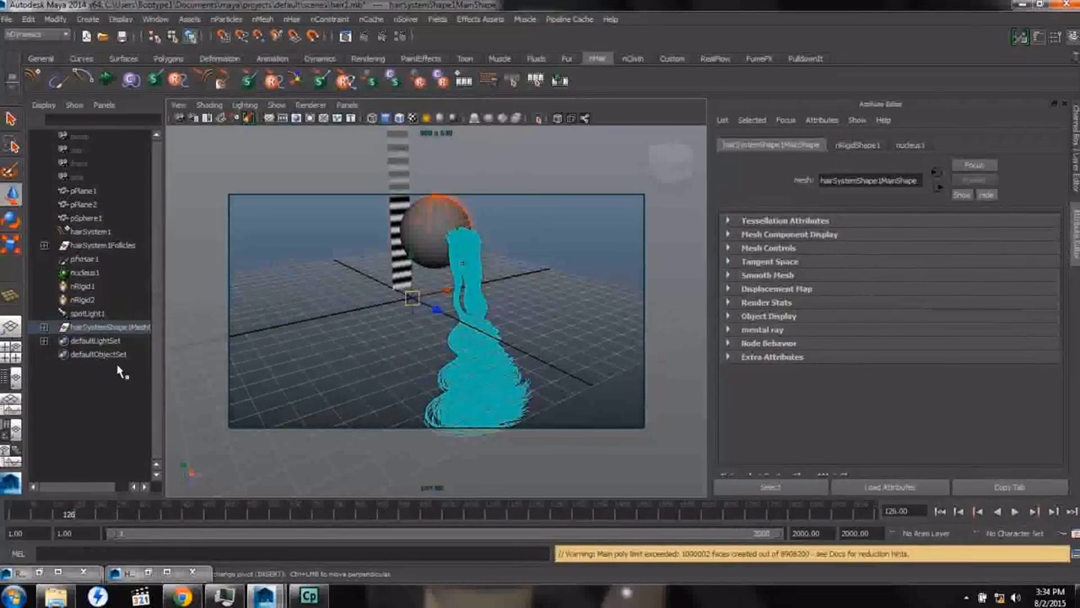
# Step: Assign mia_material_x1 to the hairSystemShape1 mesh, then deselect to see the golden hair
pyautogui.click(44, 327)
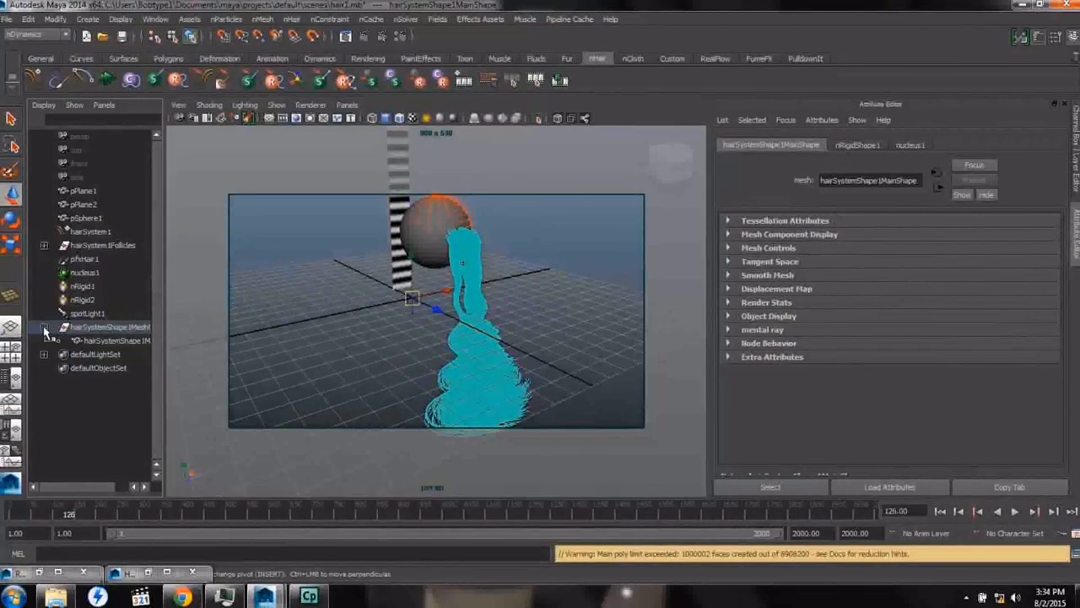
pyautogui.click(109, 341)
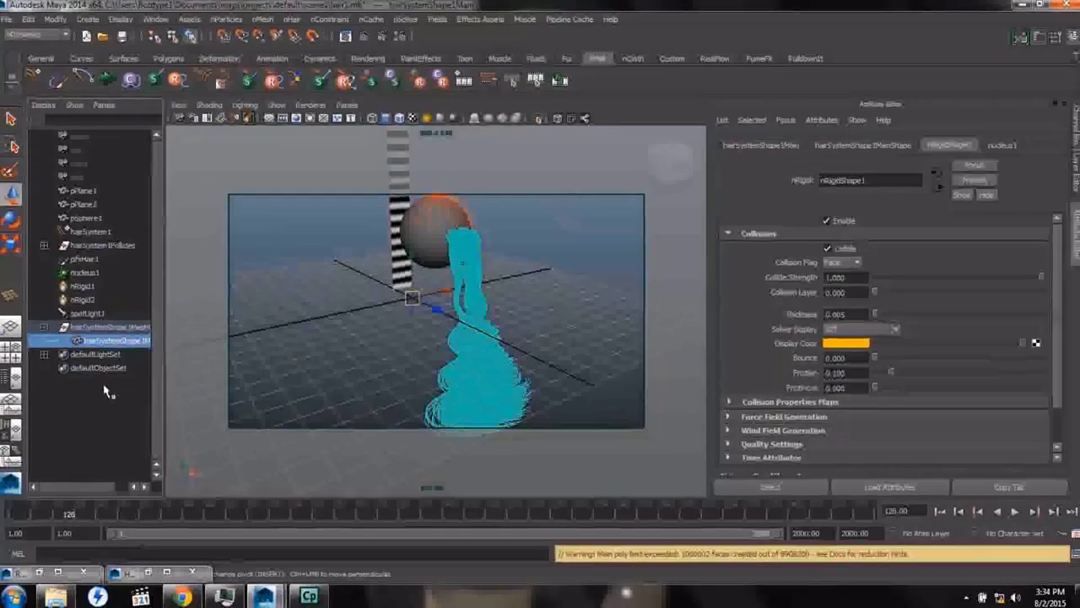
pyautogui.moveTo(286, 241); pyautogui.dragTo(409, 573, button='right')
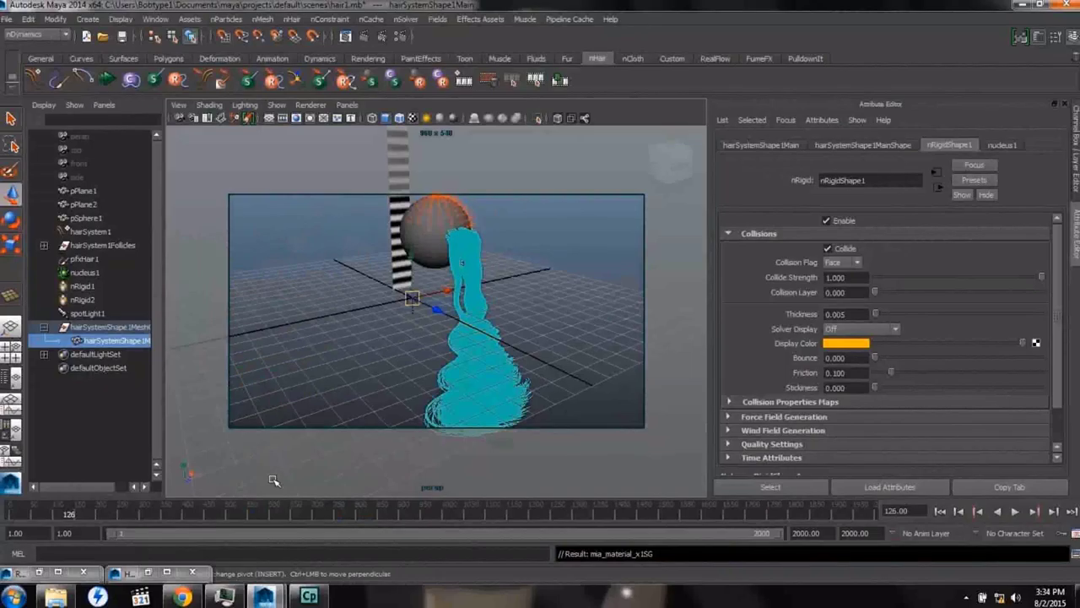
pyautogui.click(286, 318)
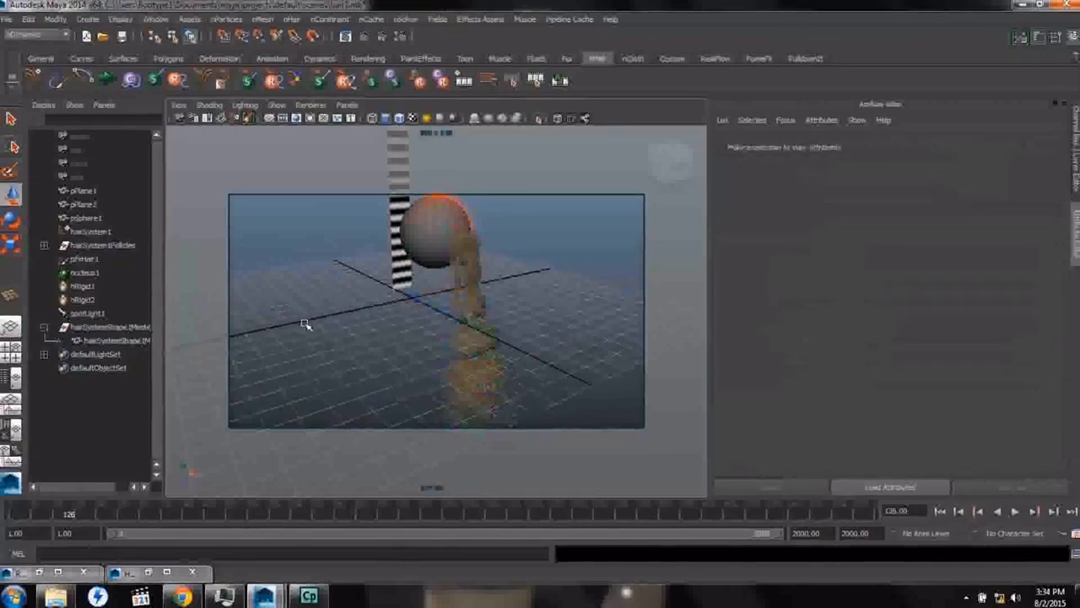
pyautogui.click(345, 37)
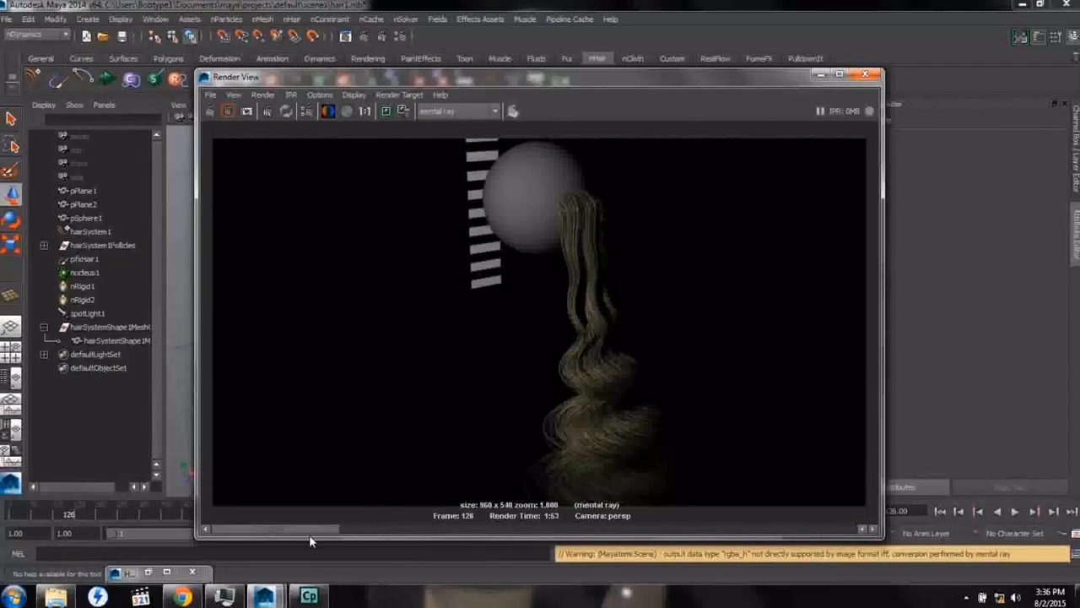
pyautogui.moveTo(359, 536); pyautogui.dragTo(272, 537)
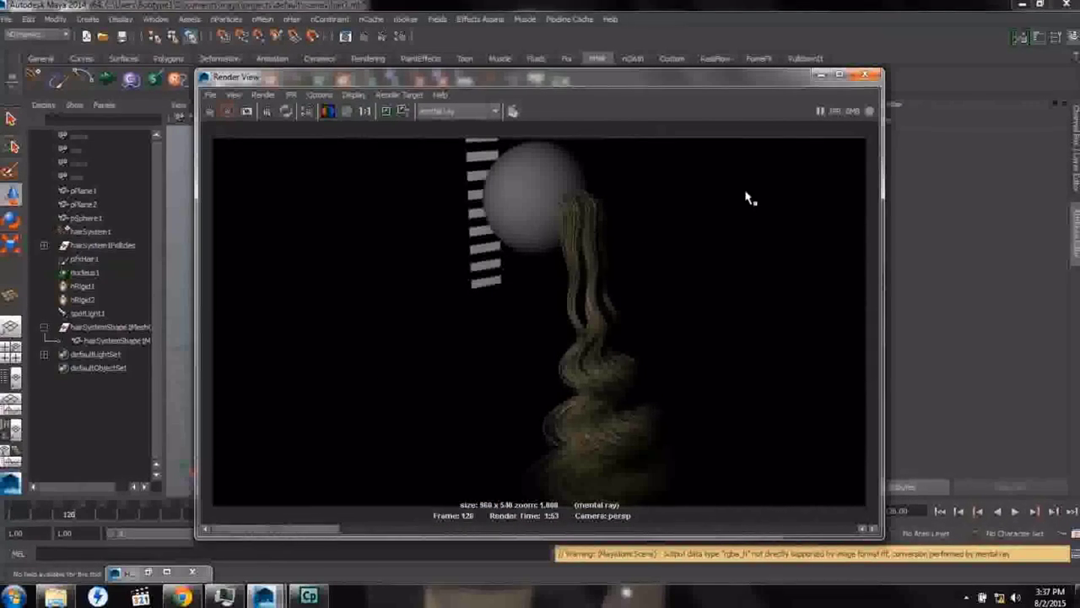
pyautogui.click(864, 74)
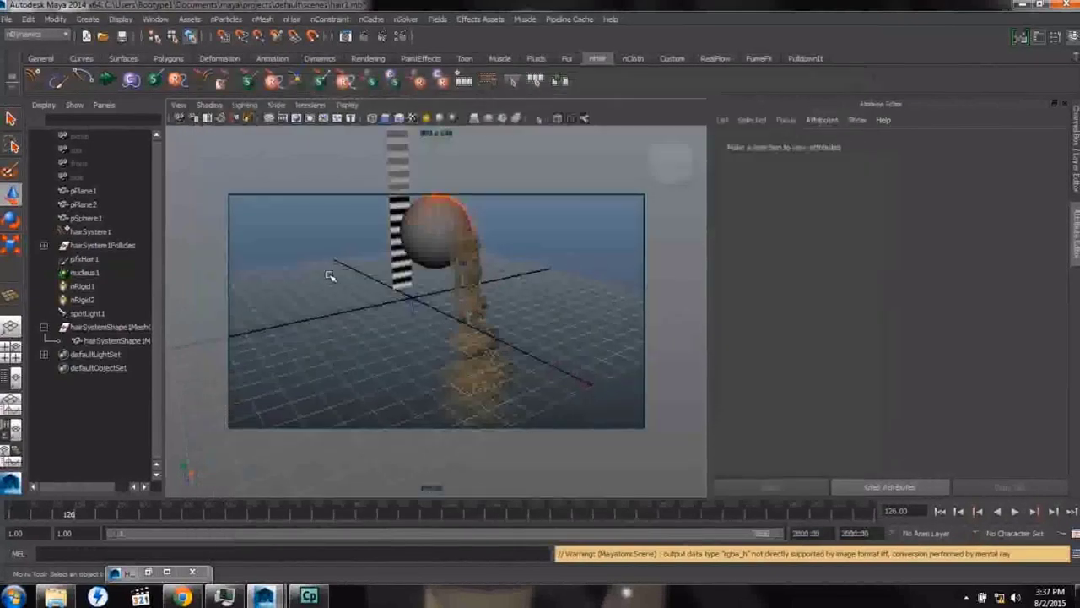
# Step: Undo the test render, deselection, mia_material_x1 assignment, mesh selection and polygon conversion
pyautogui.click(28, 18)
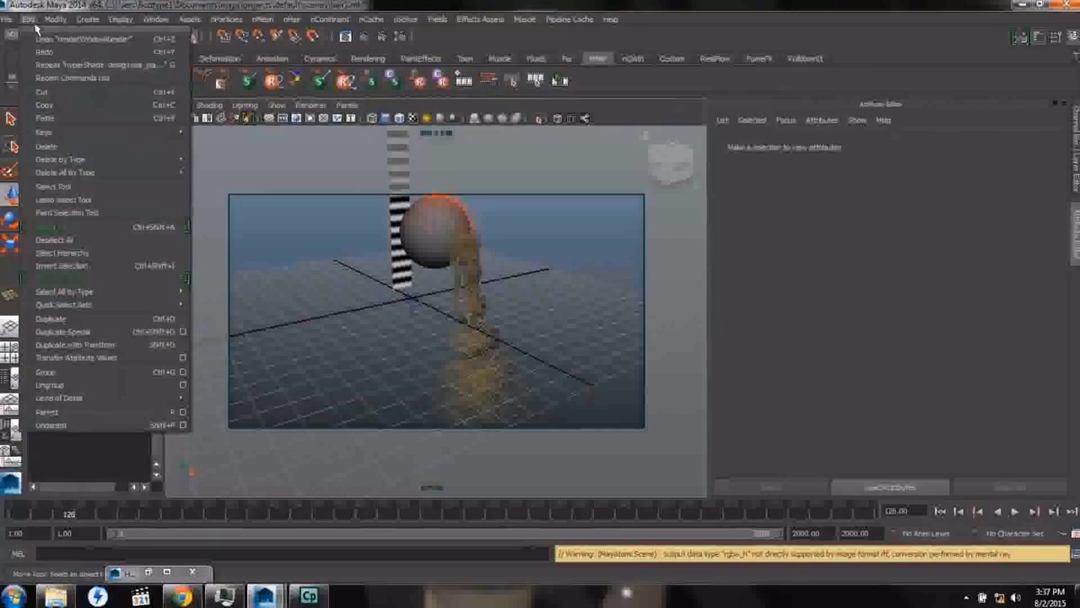
pyautogui.click(48, 39)
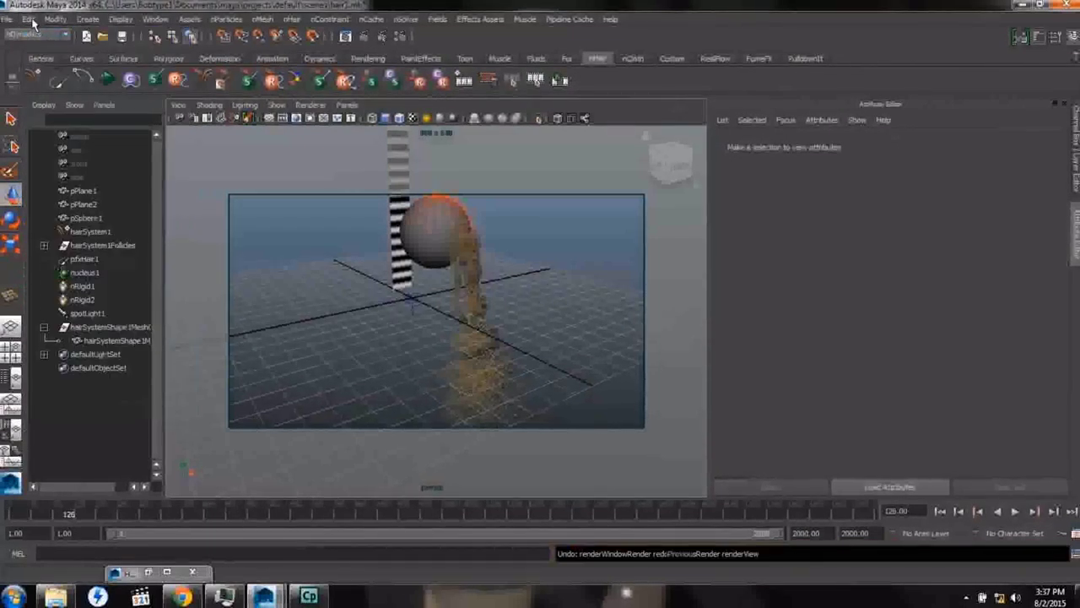
pyautogui.click(28, 19)
pyautogui.click(41, 38)
pyautogui.click(29, 18)
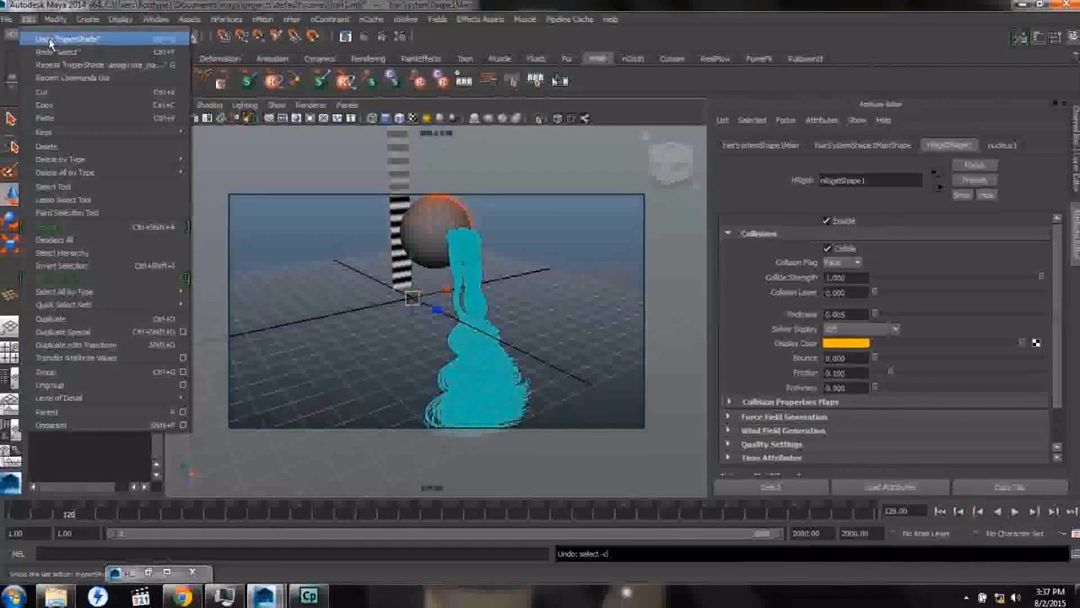
pyautogui.click(43, 39)
pyautogui.click(28, 18)
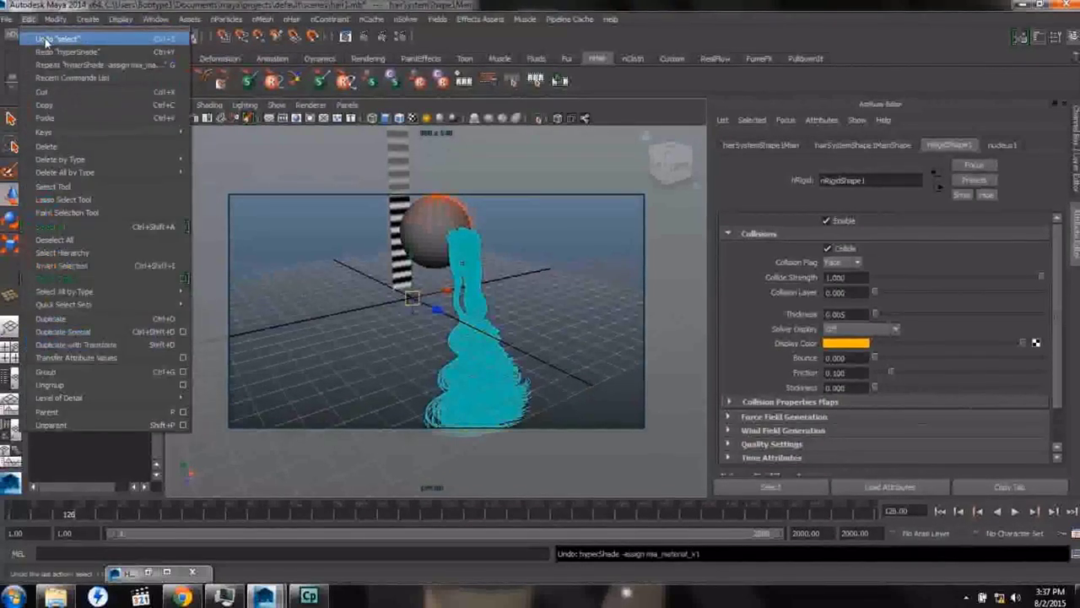
pyautogui.click(42, 39)
pyautogui.click(29, 19)
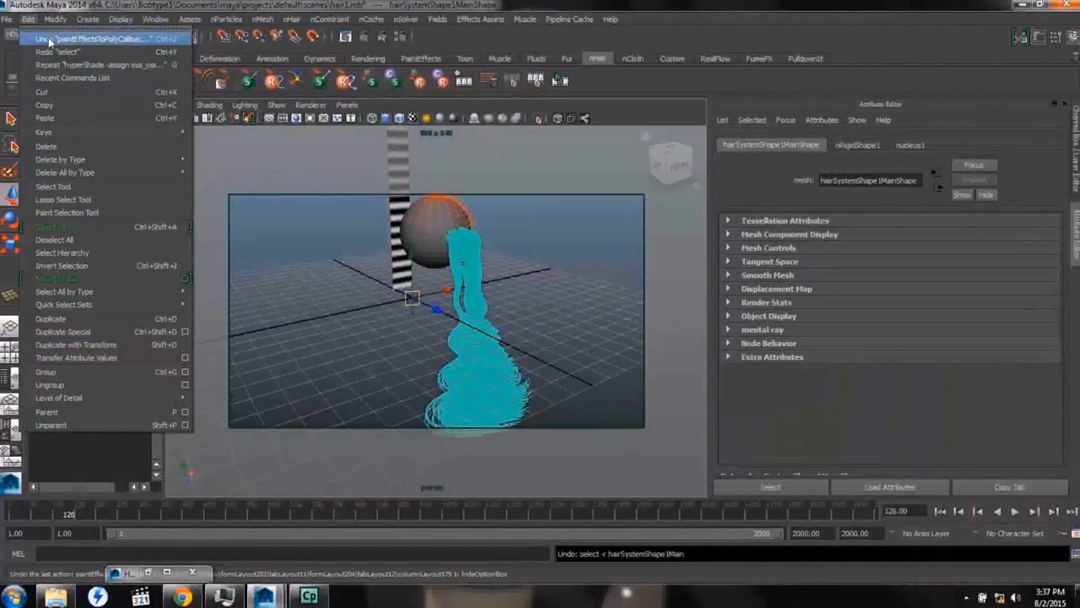
pyautogui.click(48, 37)
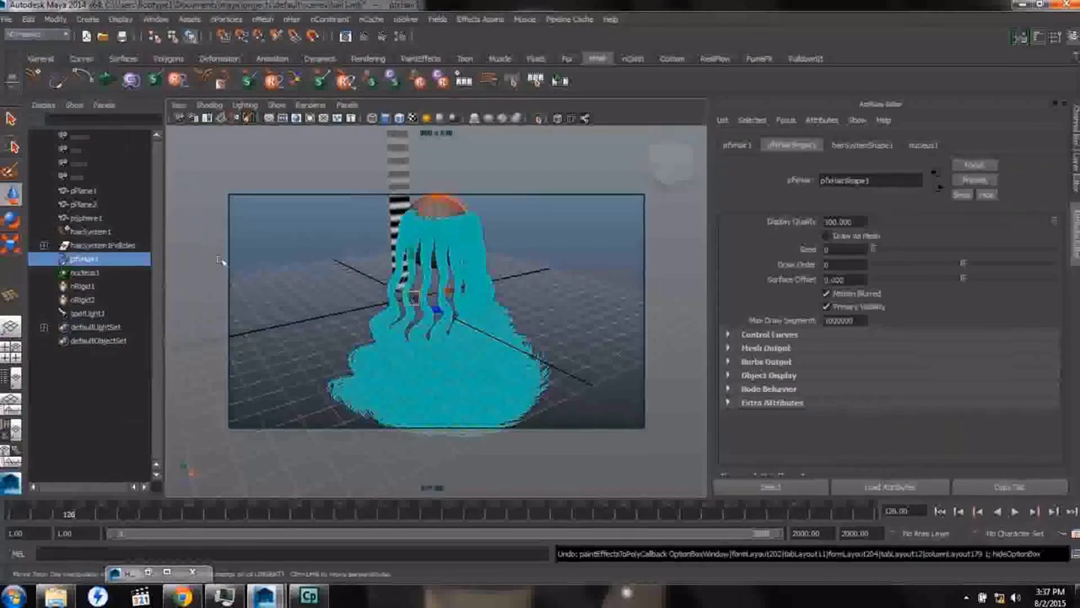
pyautogui.click(55, 19)
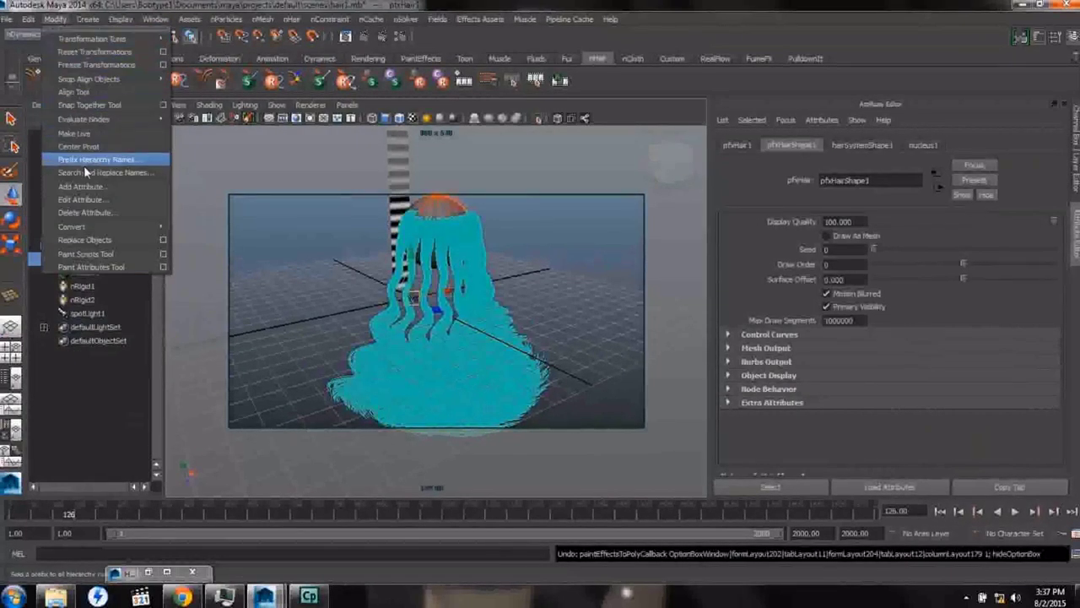
pyautogui.moveTo(124, 226)
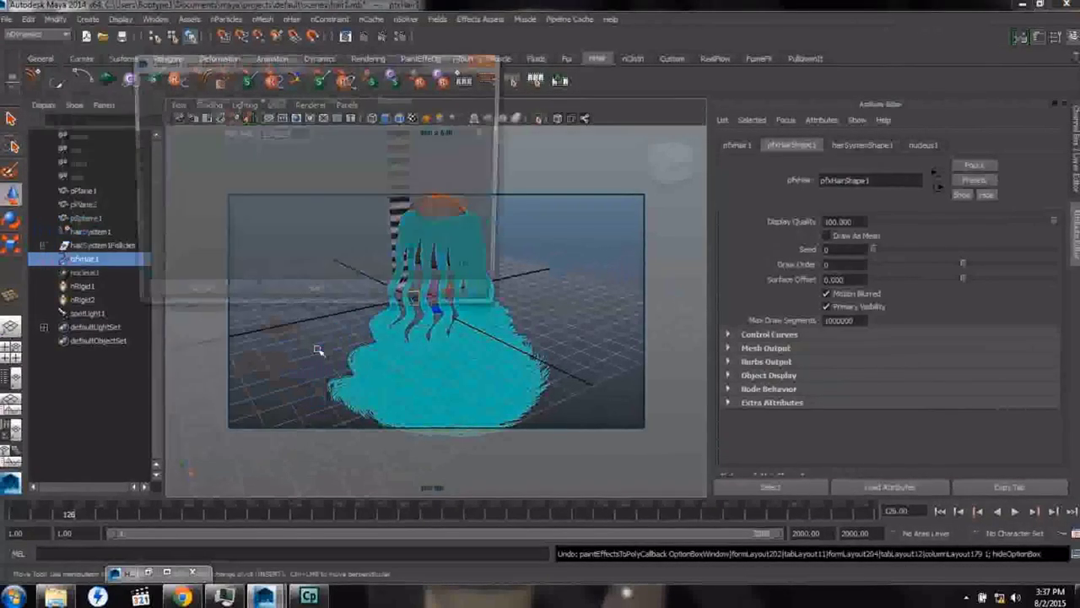
pyautogui.click(319, 350)
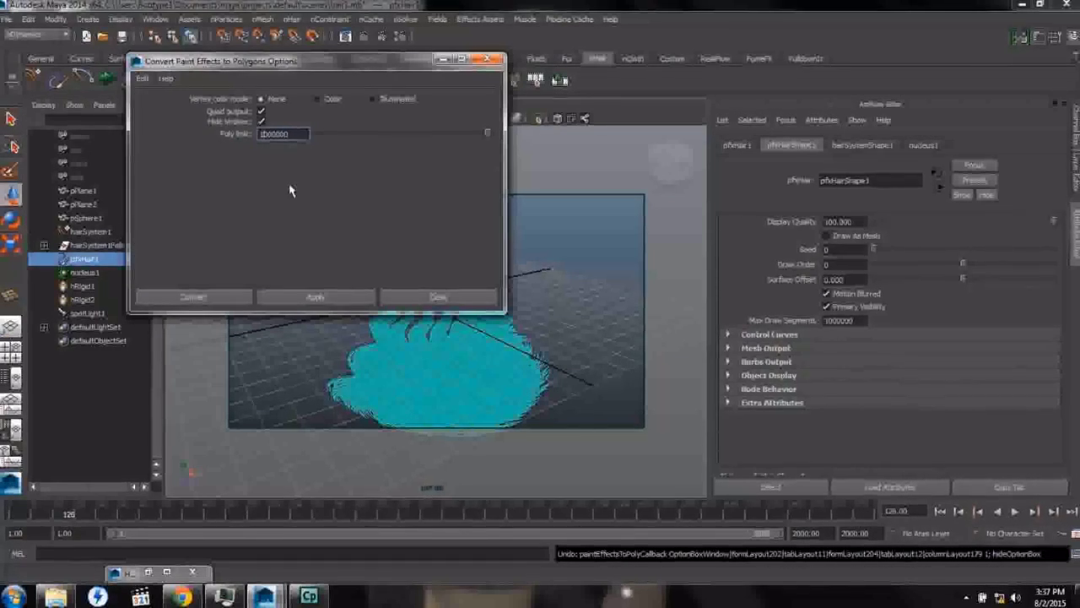
pyautogui.click(486, 60)
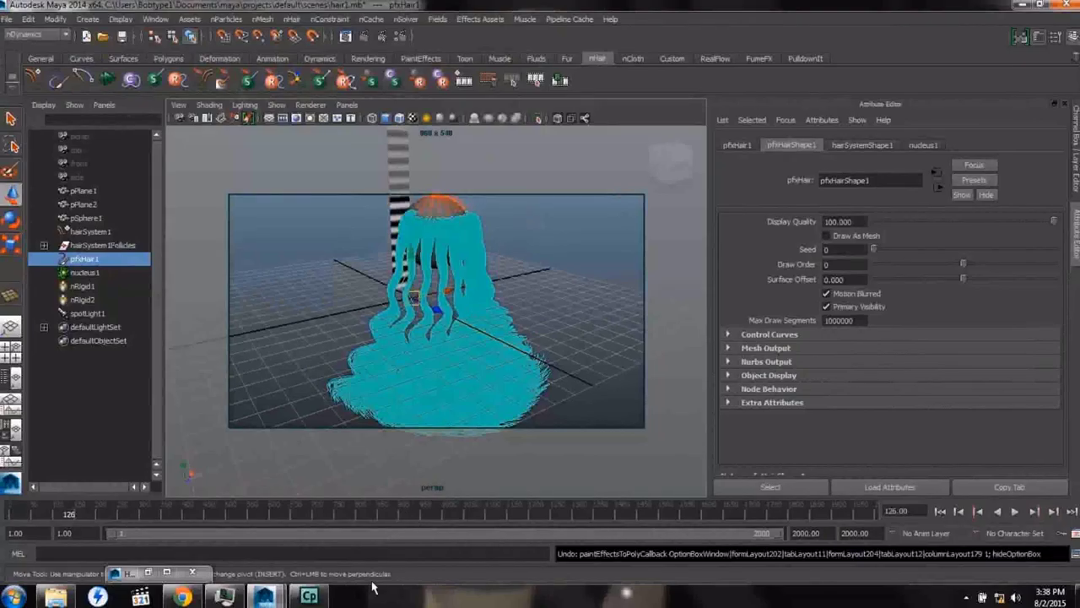
pyautogui.click(581, 414)
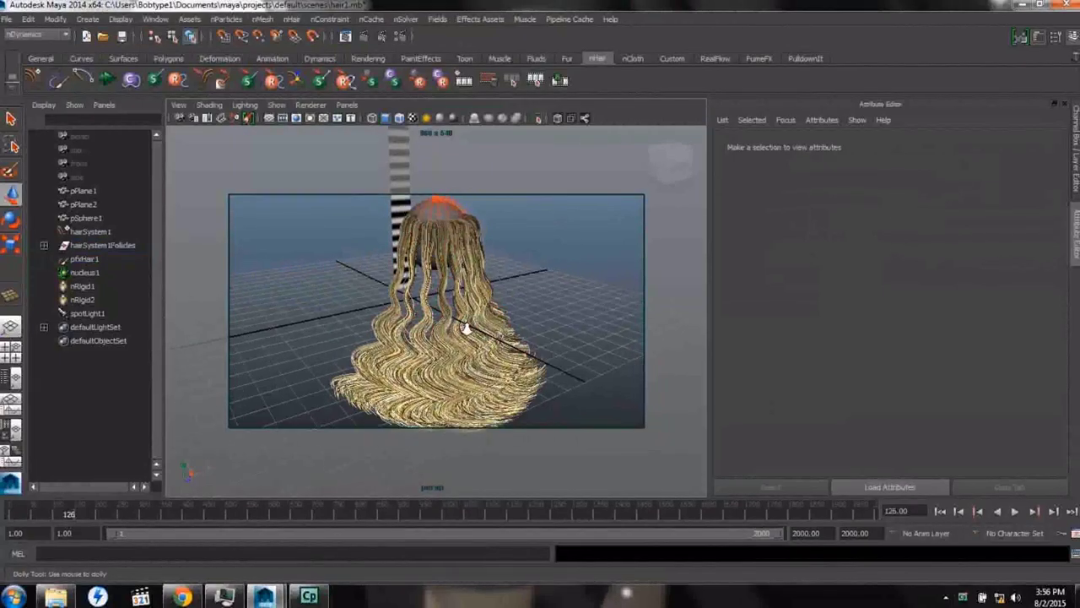
# Step: Delete the sphere from the scene
pyautogui.keyDown('alt'); pyautogui.moveTo(421, 308); pyautogui.dragTo(498, 334); pyautogui.keyUp('alt')
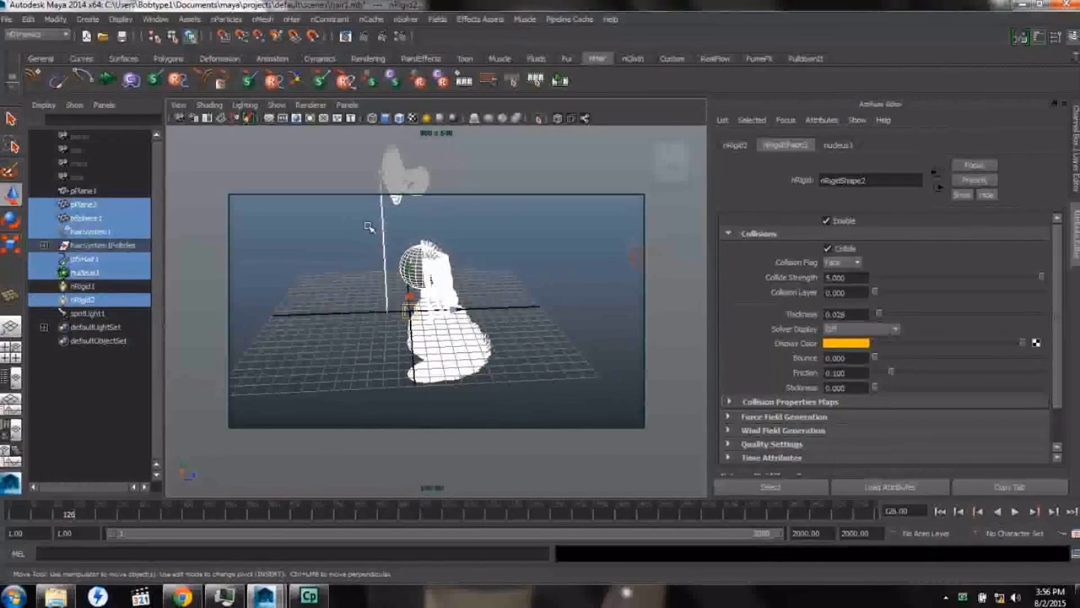
pyautogui.click(411, 249)
pyautogui.press('Delete')
pyautogui.click(409, 260)
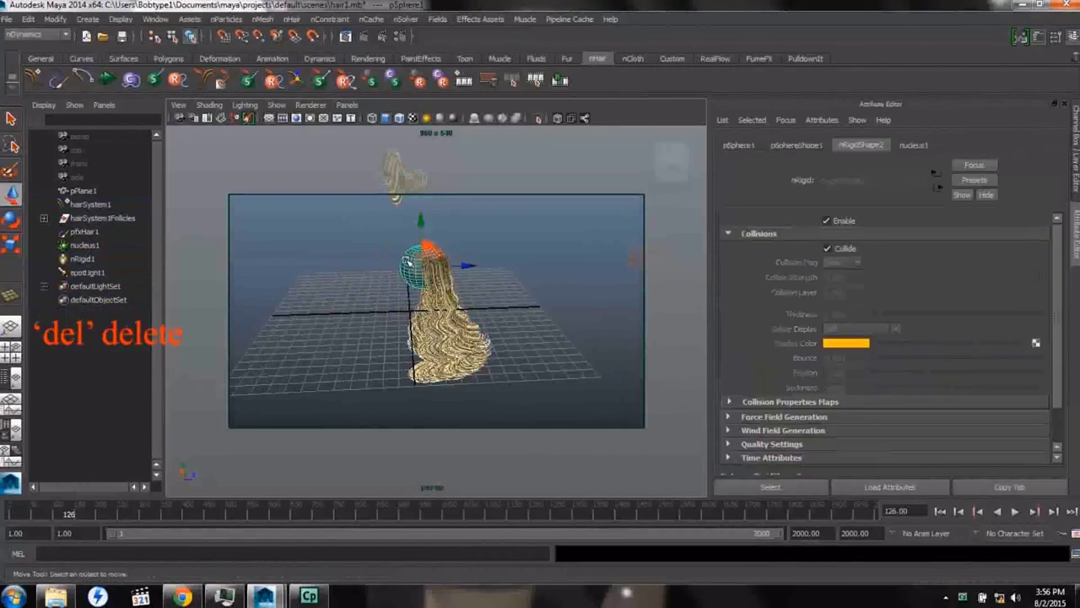
pyautogui.press('Delete')
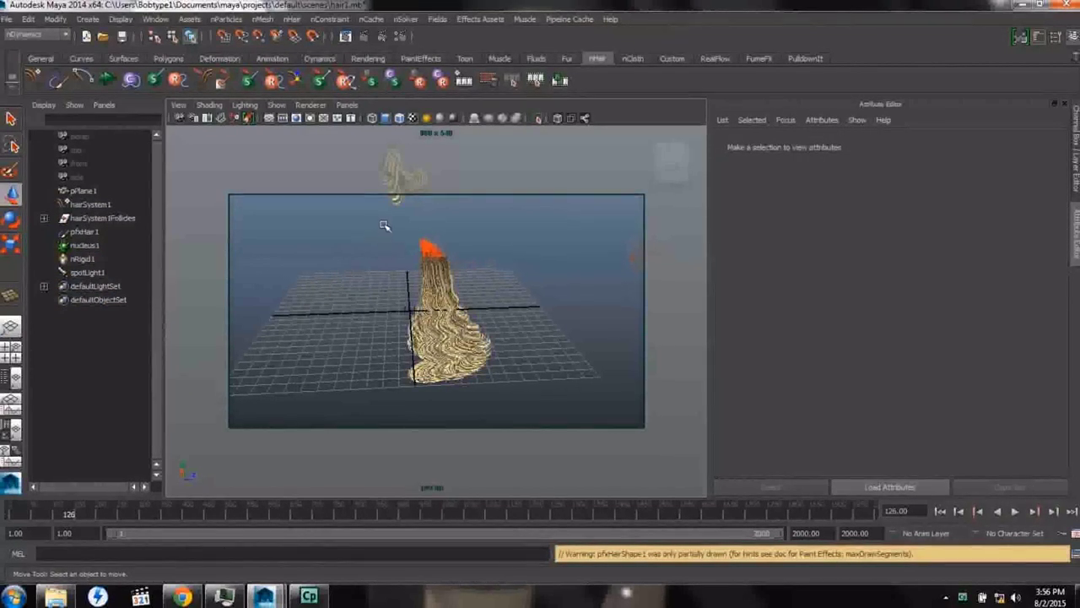
# Step: Delete the sphere's hair follicles while leaving pfxHair1 untouched
pyautogui.click(478, 277)
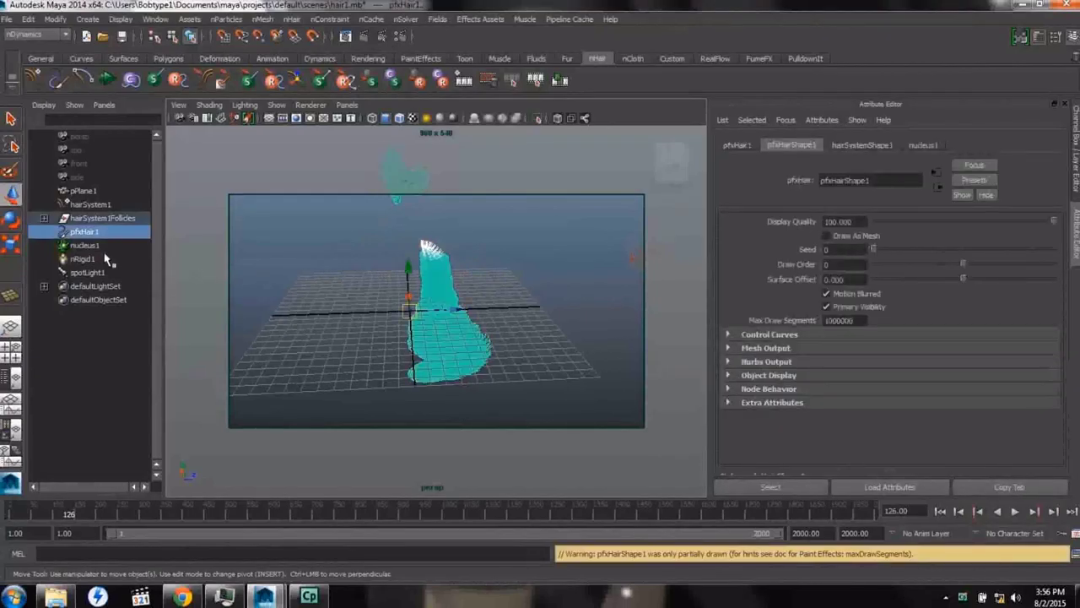
pyautogui.keyDown('ctrl'); pyautogui.click(83, 232); pyautogui.keyUp('ctrl')
pyautogui.click(43, 218)
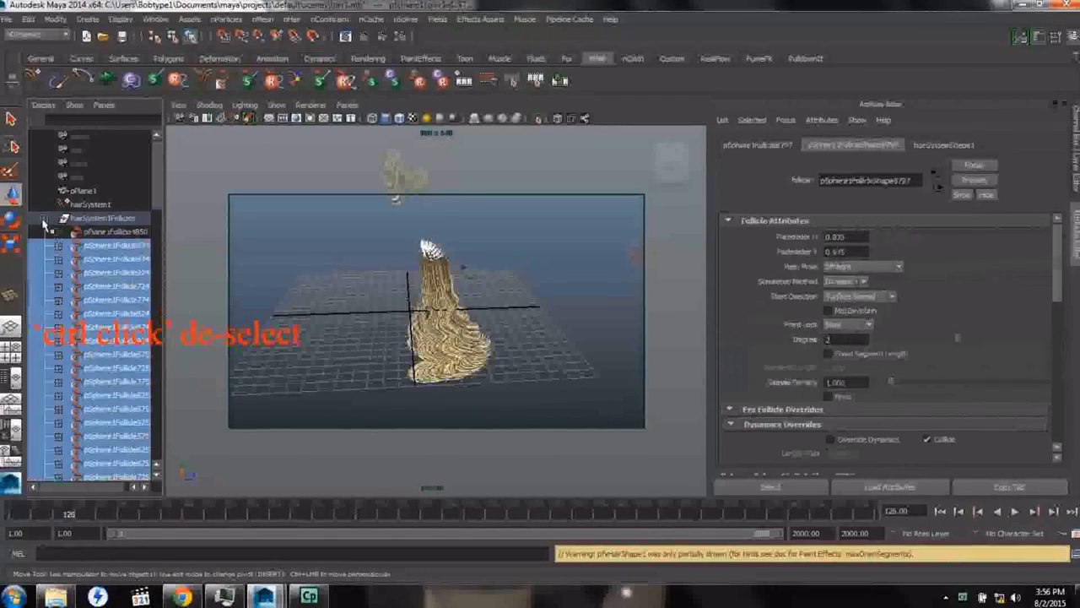
pyautogui.scroll(-5, 150, 241)
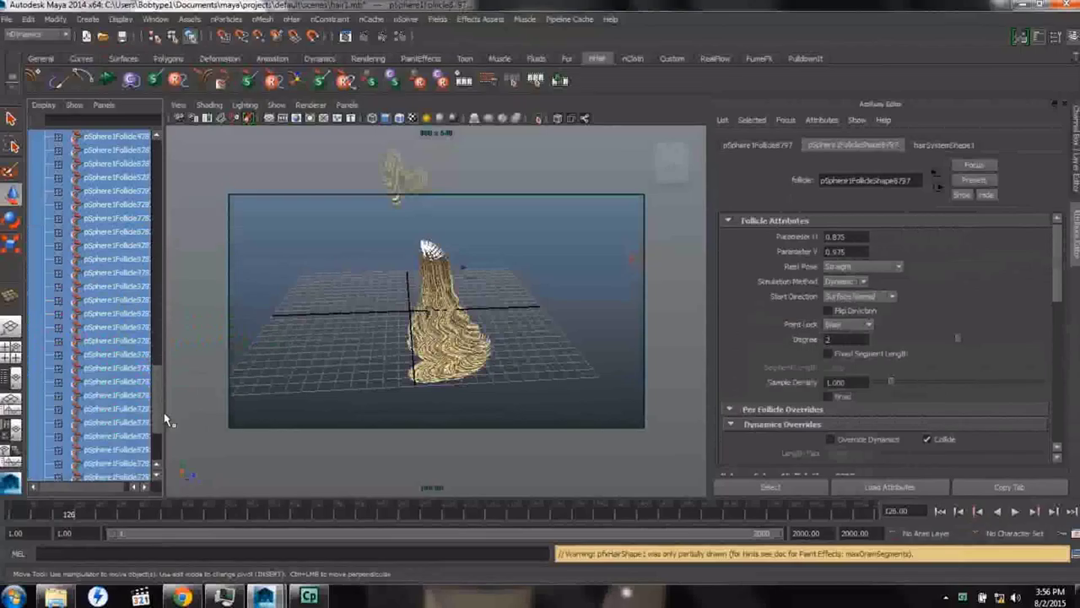
pyautogui.scroll(-5, 161, 405)
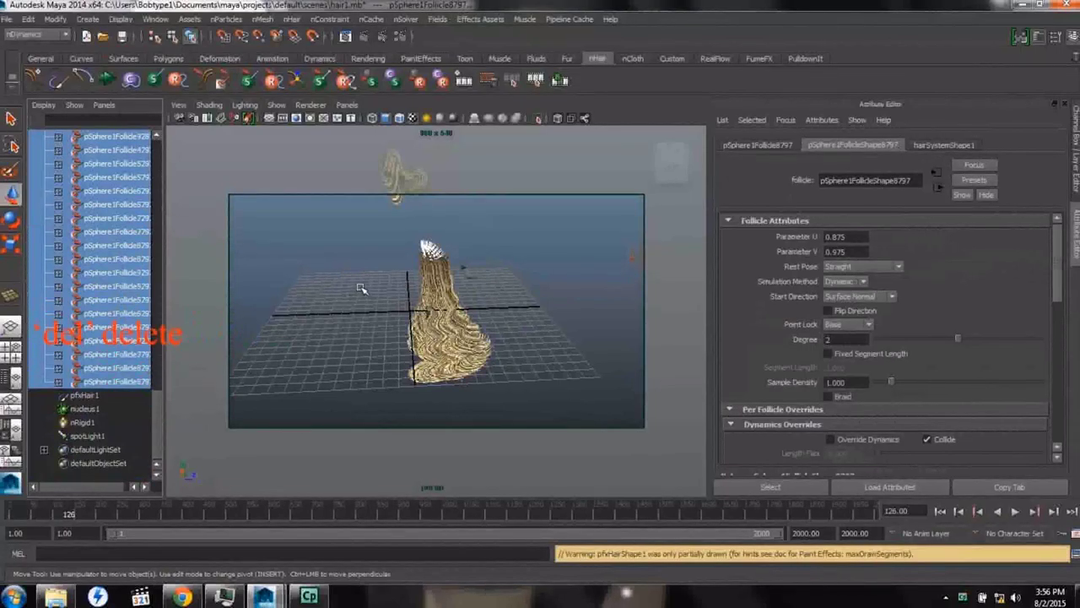
pyautogui.press('Delete')
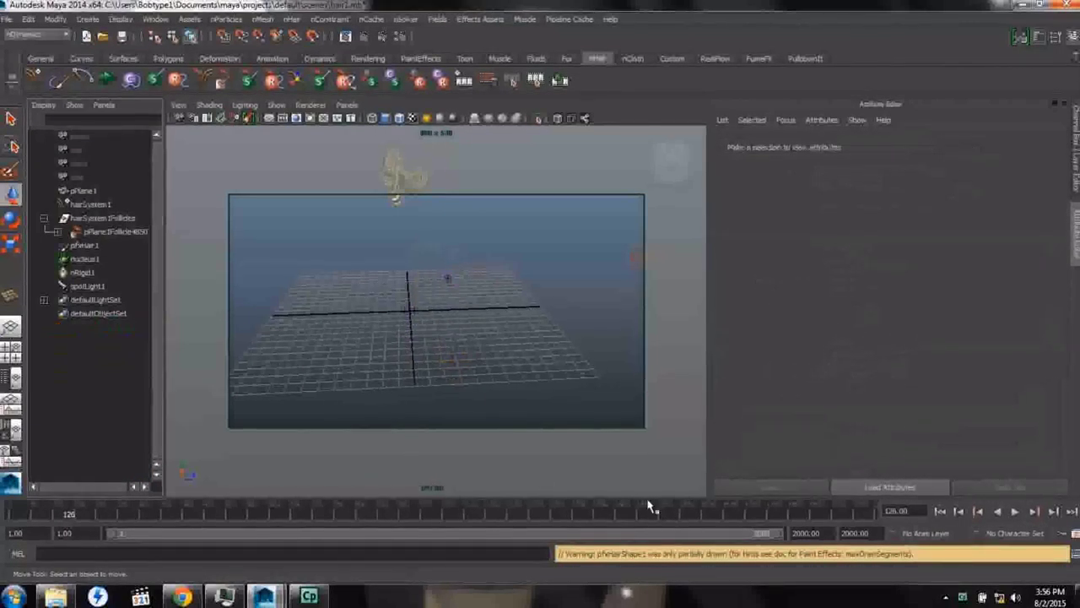
# Step: Rewind to frame 1 and delete the spotlight
pyautogui.click(940, 510)
pyautogui.keyDown('alt'); pyautogui.moveTo(518, 357); pyautogui.dragTo(506, 320); pyautogui.keyUp('alt')
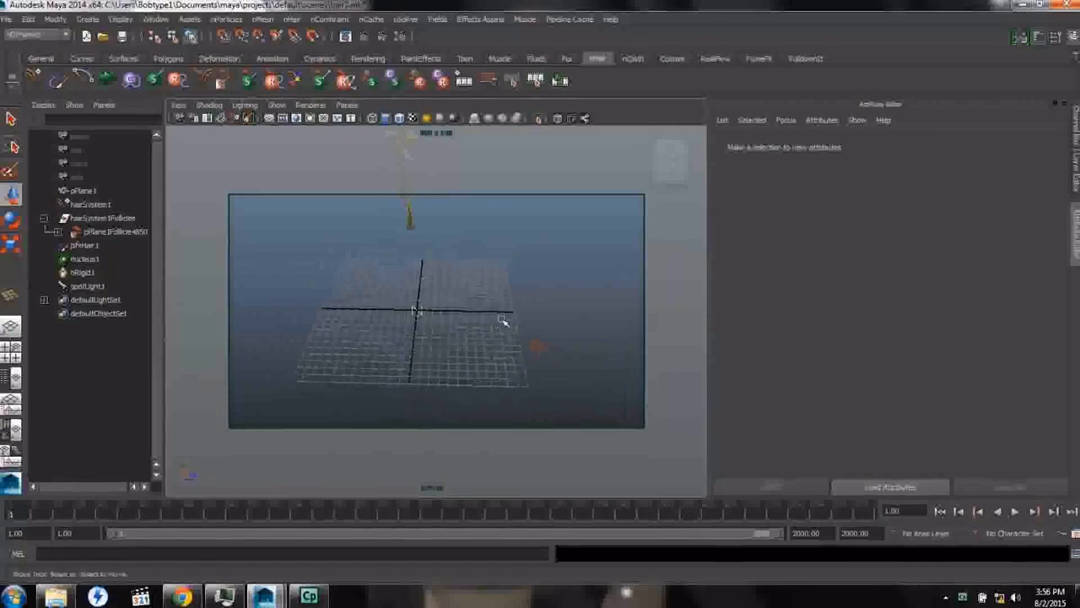
pyautogui.click(581, 398)
pyautogui.press('Delete')
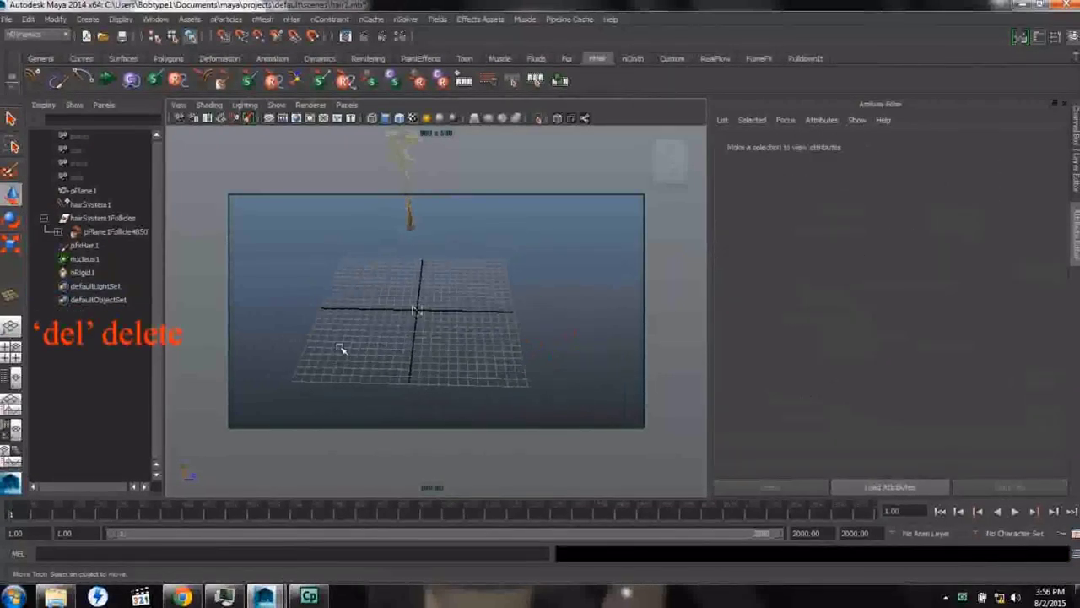
# Step: Check the remaining nodes: pPlane1, hairSystem1, pfxHair1, nucleus1 and nRigid1, then clear the selection
pyautogui.click(43, 218)
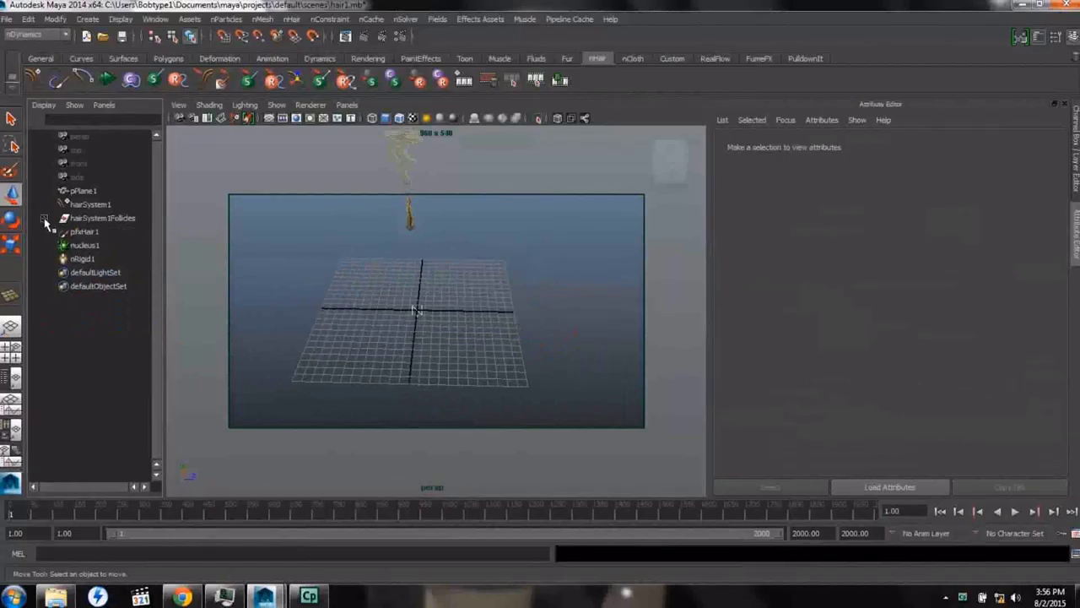
pyautogui.click(84, 192)
pyautogui.click(84, 204)
pyautogui.click(84, 231)
pyautogui.click(84, 245)
pyautogui.click(82, 258)
pyautogui.click(347, 301)
pyautogui.moveTo(445, 352)
pyautogui.keyDown('alt'); pyautogui.mouseDown()
pyautogui.moveTo(349, 343)
pyautogui.moveTo(365, 289)
pyautogui.moveTo(385, 391)
pyautogui.moveTo(429, 379)
pyautogui.moveTo(458, 429)
pyautogui.moveTo(410, 374)
pyautogui.mouseUp(); pyautogui.keyUp('alt')
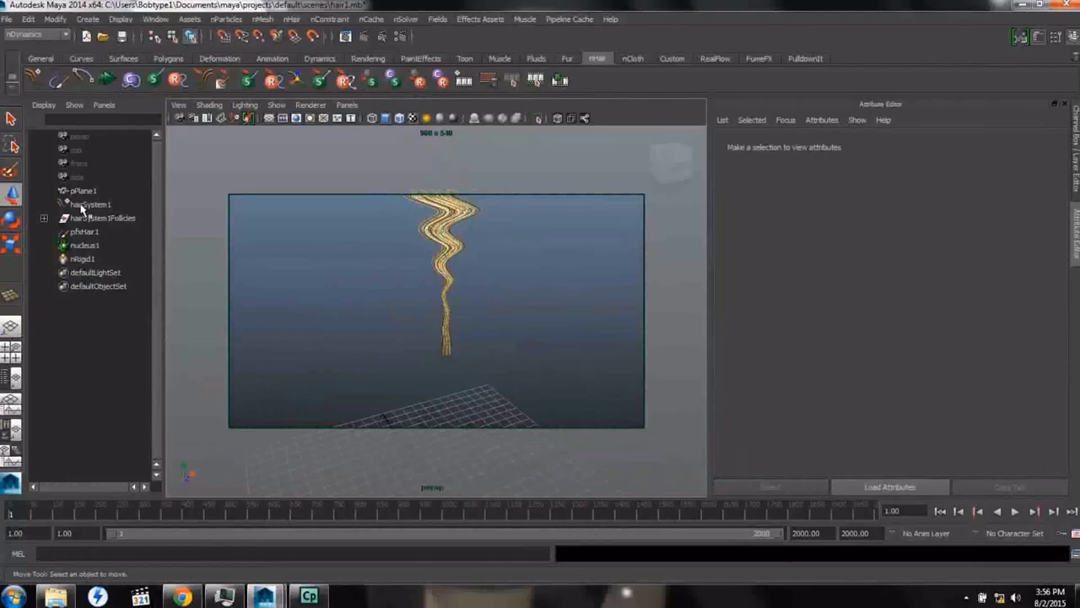
# Step: Set Hairs Per Clump to 1 on hairSystemShape1 and frame the single strand
pyautogui.click(84, 231)
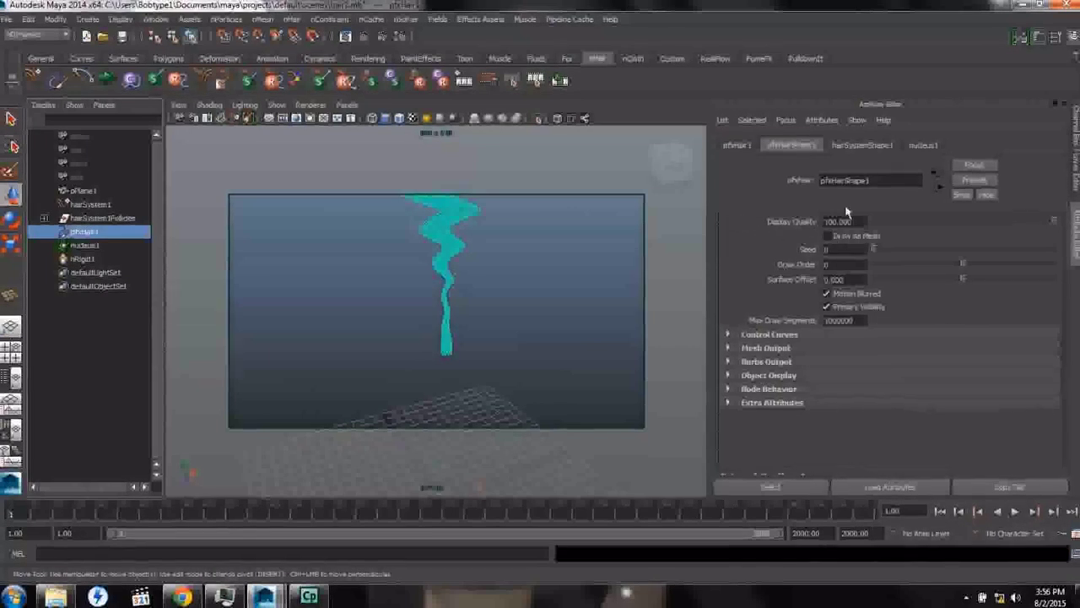
pyautogui.click(859, 145)
pyautogui.scroll(10, 877, 312)
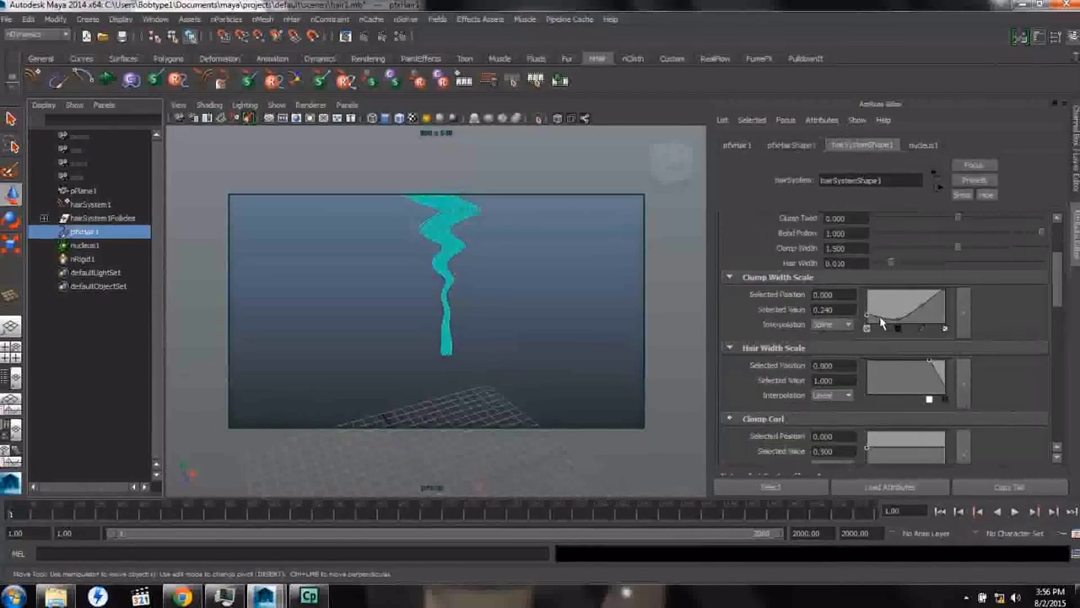
pyautogui.moveTo(1042, 284); pyautogui.dragTo(874, 279)
pyautogui.keyDown('alt'); pyautogui.moveTo(477, 315); pyautogui.dragTo(446, 313); pyautogui.keyUp('alt')
pyautogui.keyDown('alt'); pyautogui.moveTo(446, 313); pyautogui.dragTo(475, 321, button='middle'); pyautogui.keyUp('alt')
pyautogui.keyDown('alt'); pyautogui.moveTo(475, 321); pyautogui.dragTo(496, 349, button='right'); pyautogui.keyUp('alt')
pyautogui.keyDown('alt'); pyautogui.moveTo(496, 349); pyautogui.dragTo(460, 323); pyautogui.keyUp('alt')
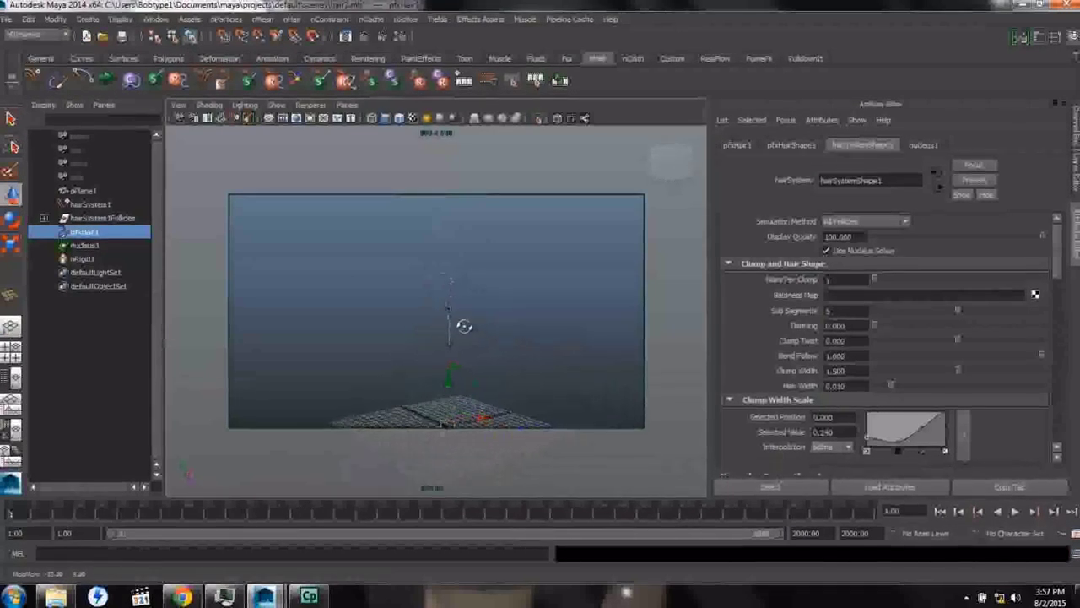
# Step: Save the scene under the new name 'hair blonde end curl'
pyautogui.click(6, 20)
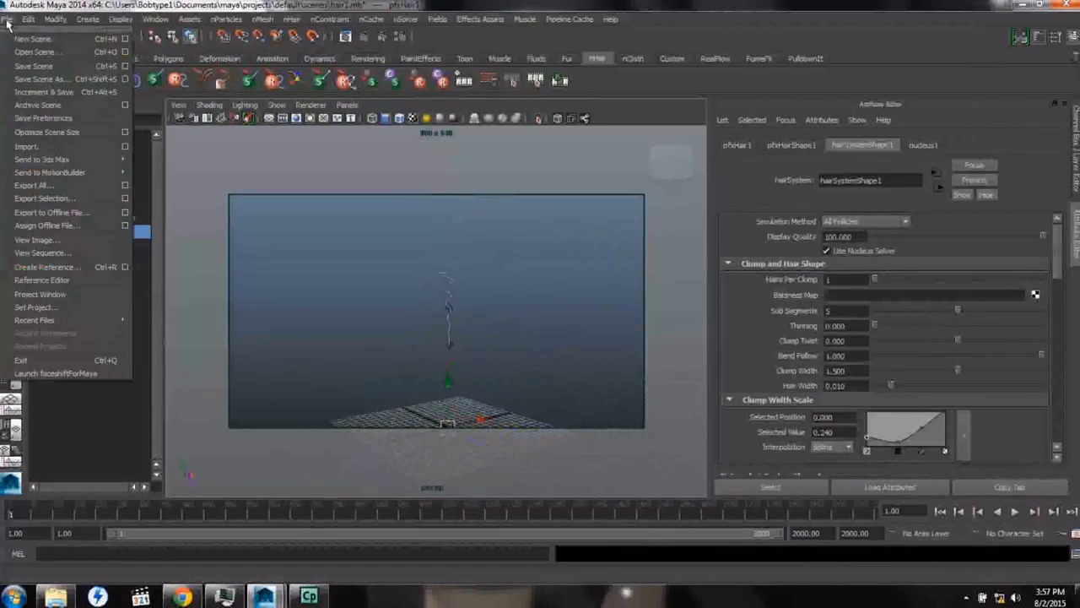
pyautogui.click(30, 67)
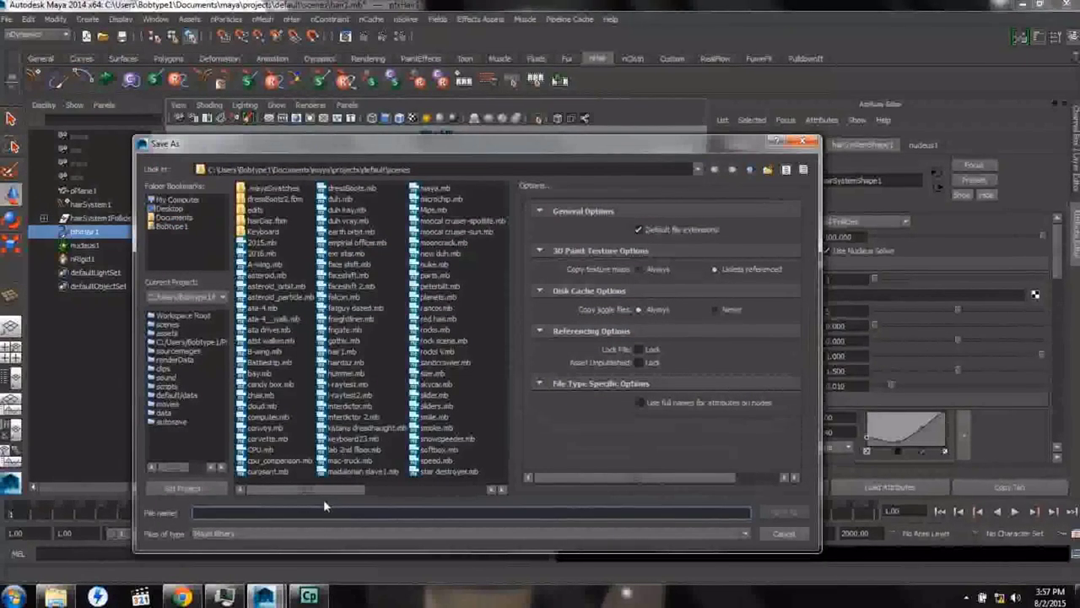
pyautogui.write('b')
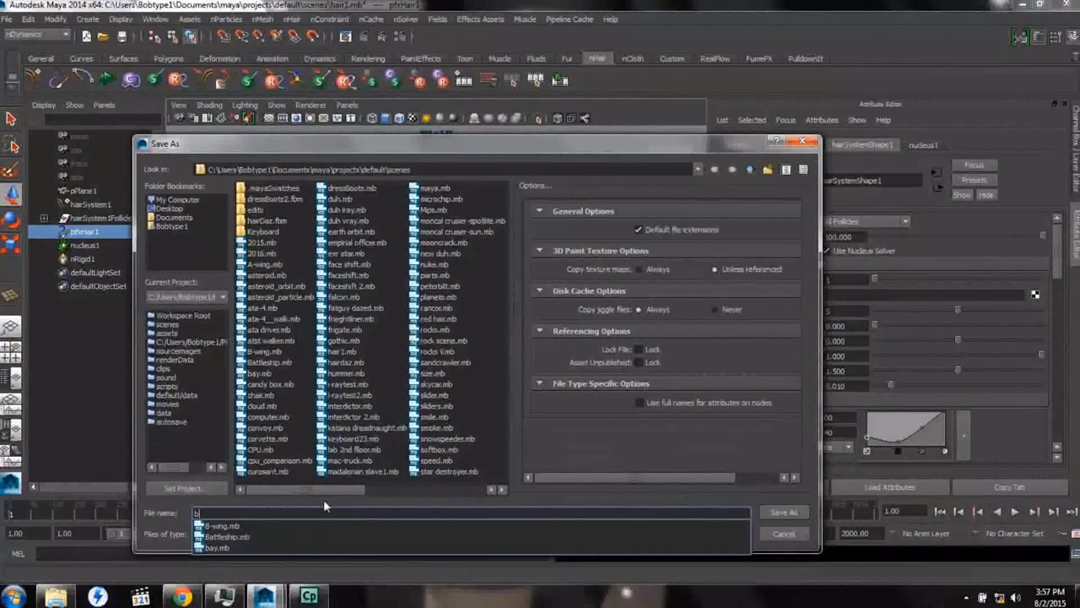
pyautogui.press('BackSpace')
pyautogui.write('hair blonde end curl')
pyautogui.press('Return')
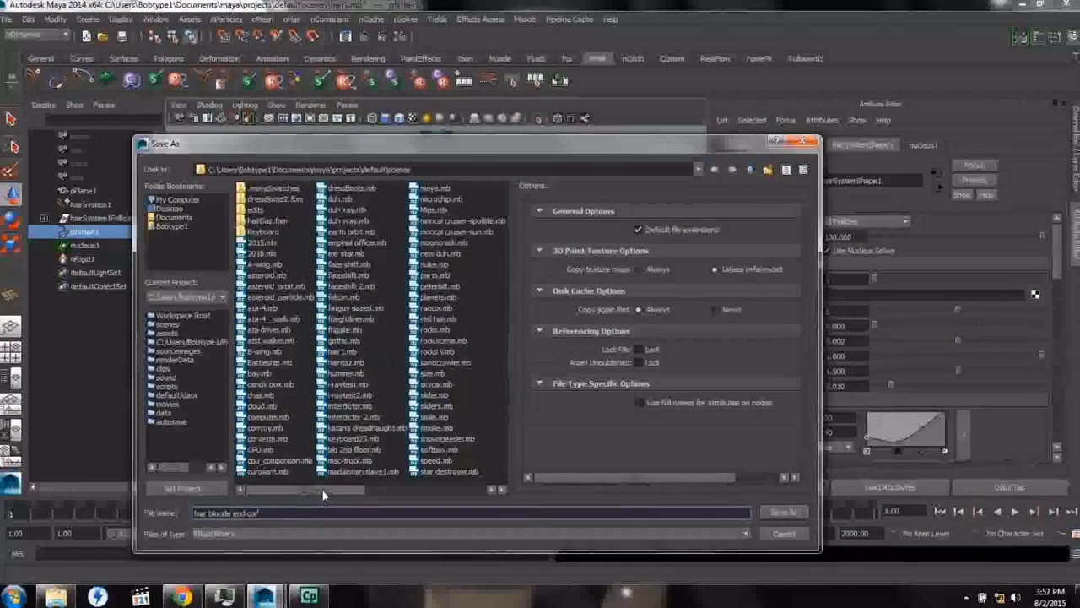
pyautogui.click(780, 512)
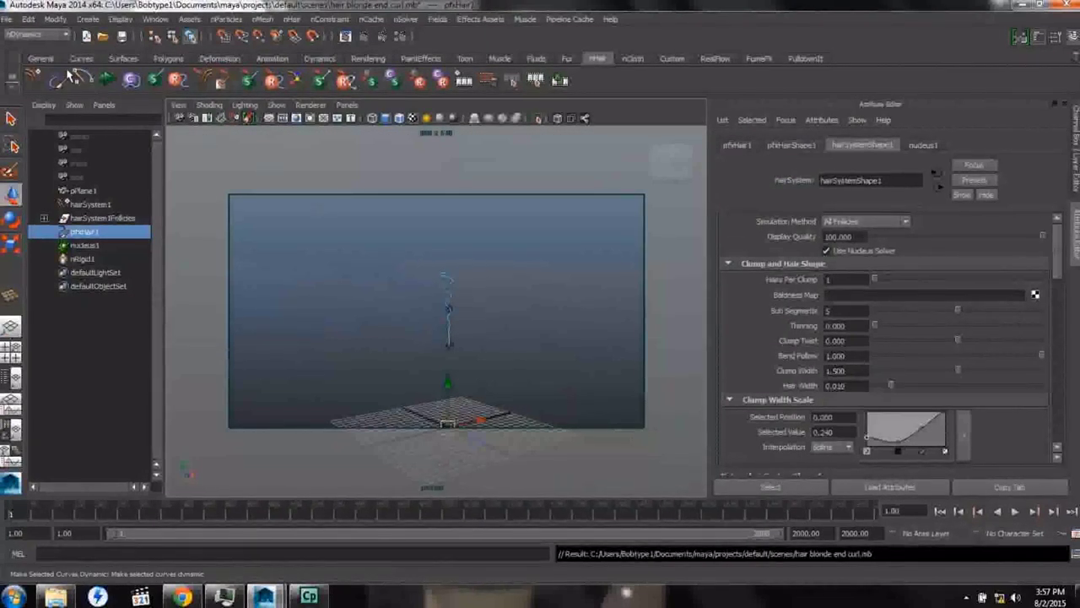
# Step: Open faceshift.mb and bring up the Import file browser
pyautogui.click(6, 18)
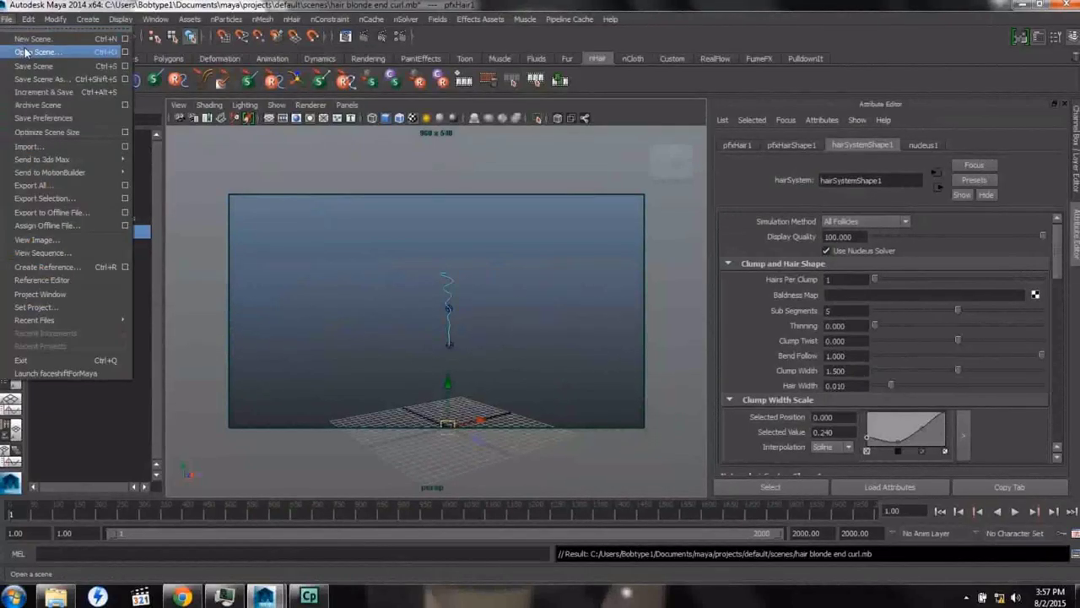
pyautogui.click(33, 51)
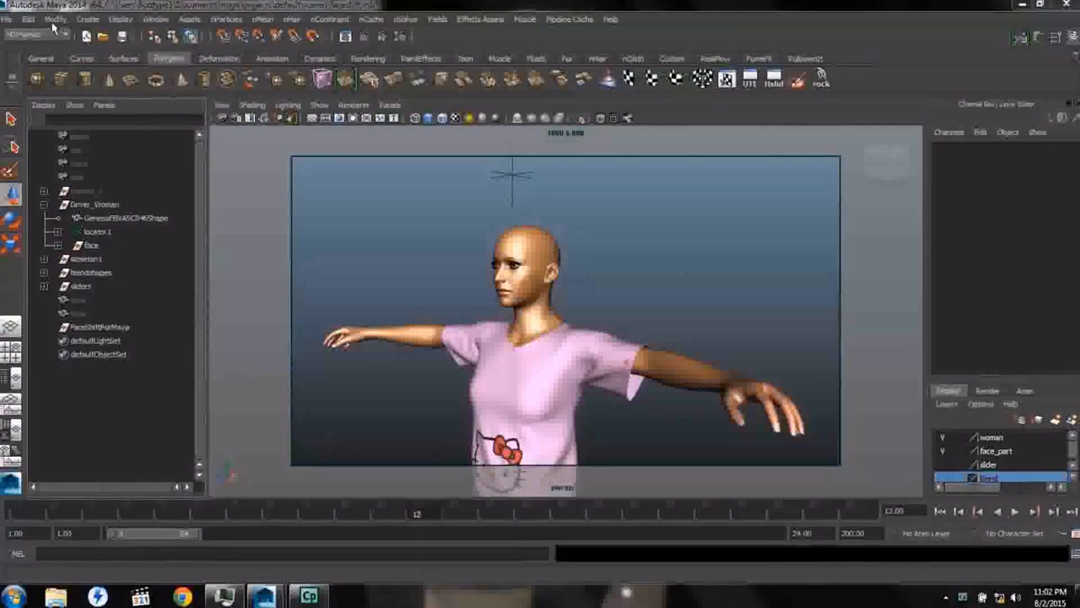
pyautogui.click(6, 21)
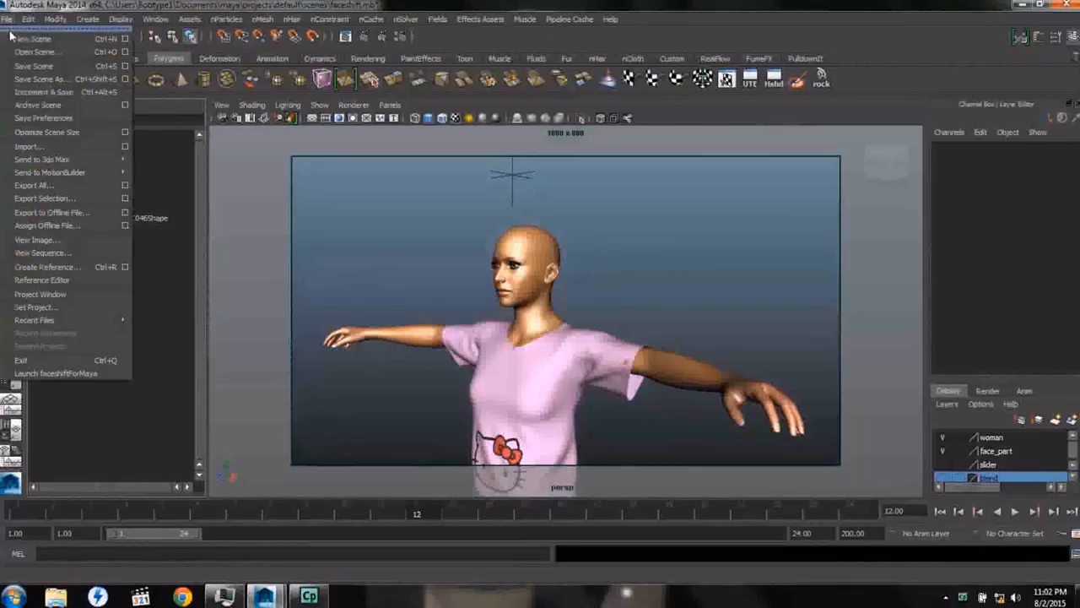
pyautogui.click(32, 145)
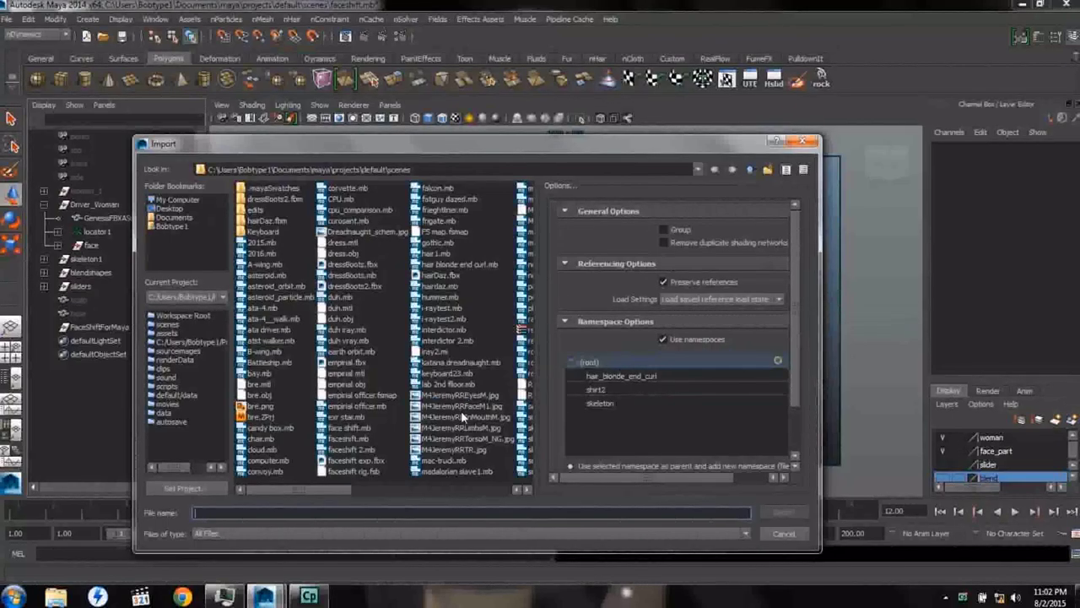
# Step: Import hair blonde end curl.mb, rename its nucleus to nucleus1, and unhide the scalp
pyautogui.click(458, 265)
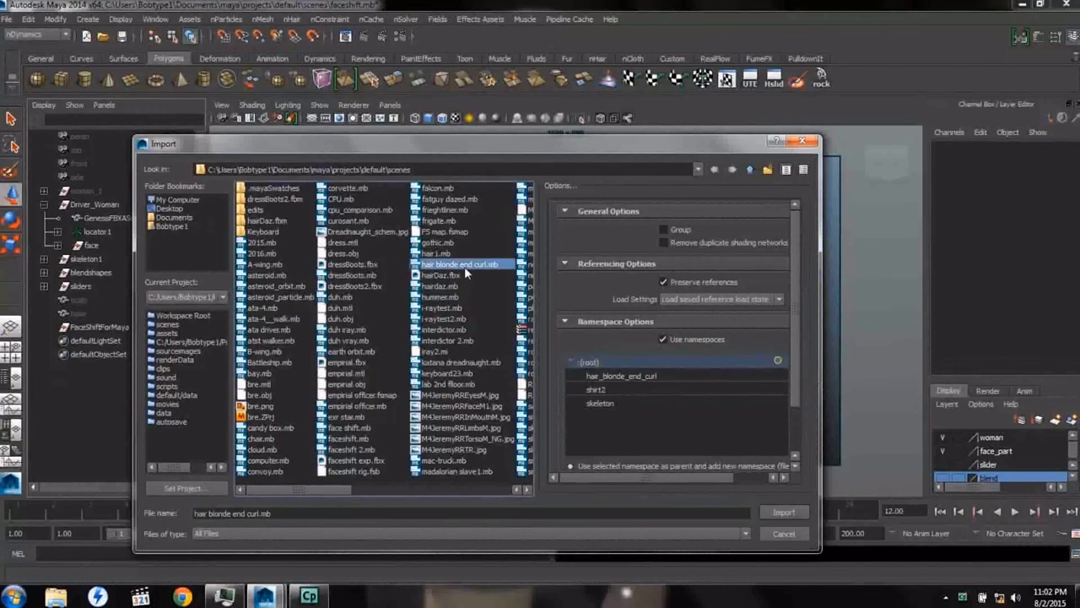
pyautogui.click(783, 511)
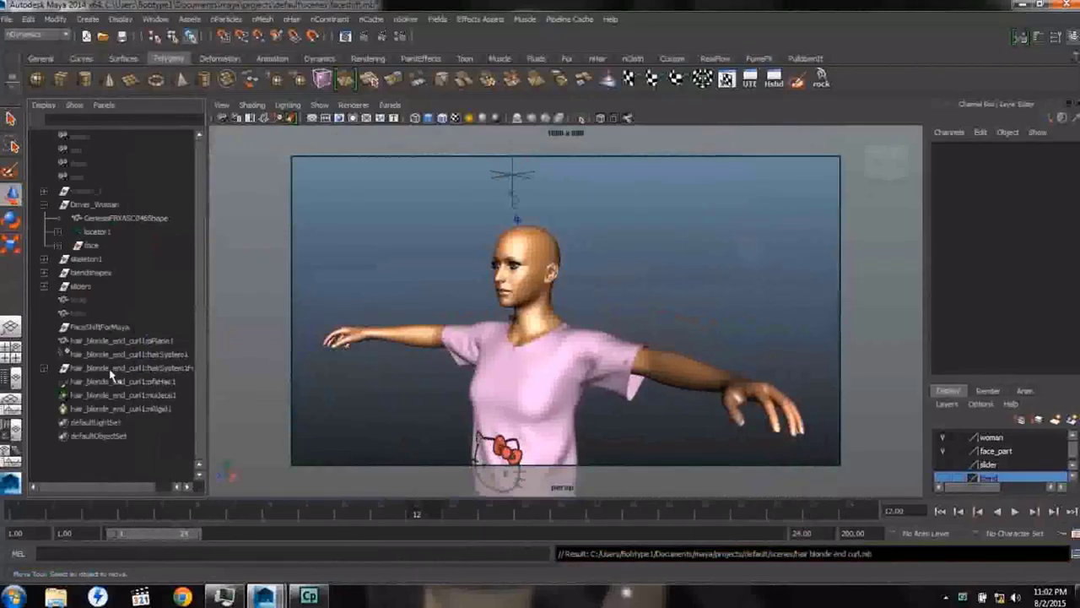
pyautogui.doubleClick(93, 396)
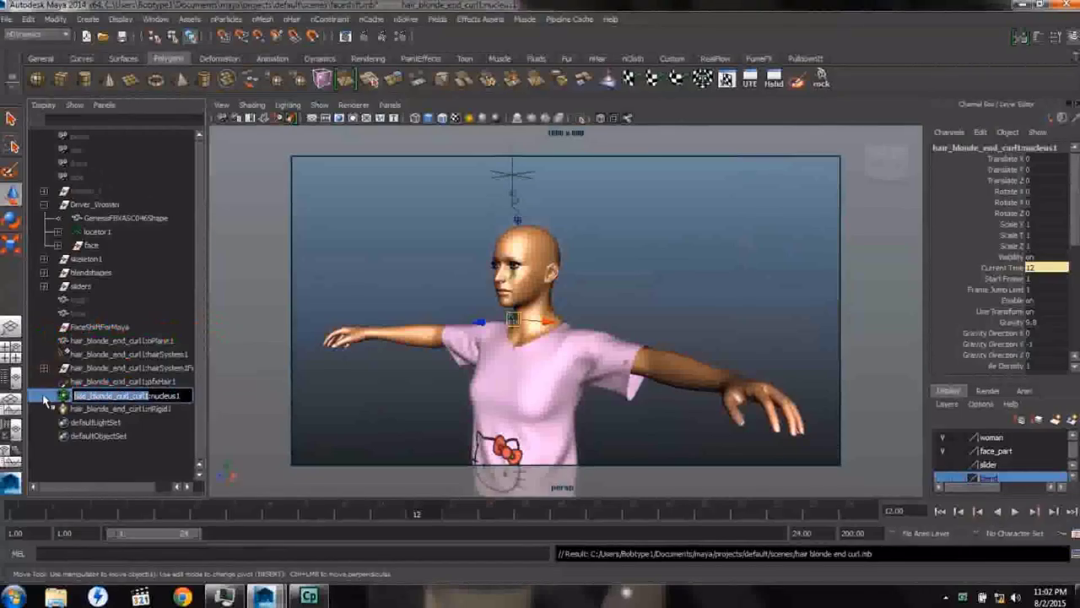
pyautogui.press('Delete')
pyautogui.press('Delete')
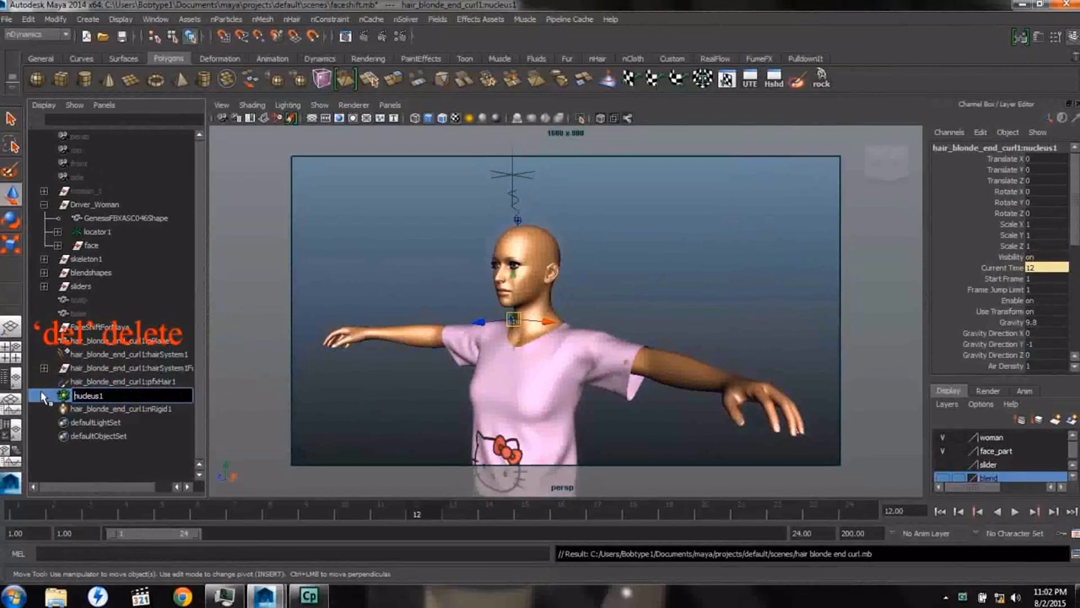
pyautogui.press('Return')
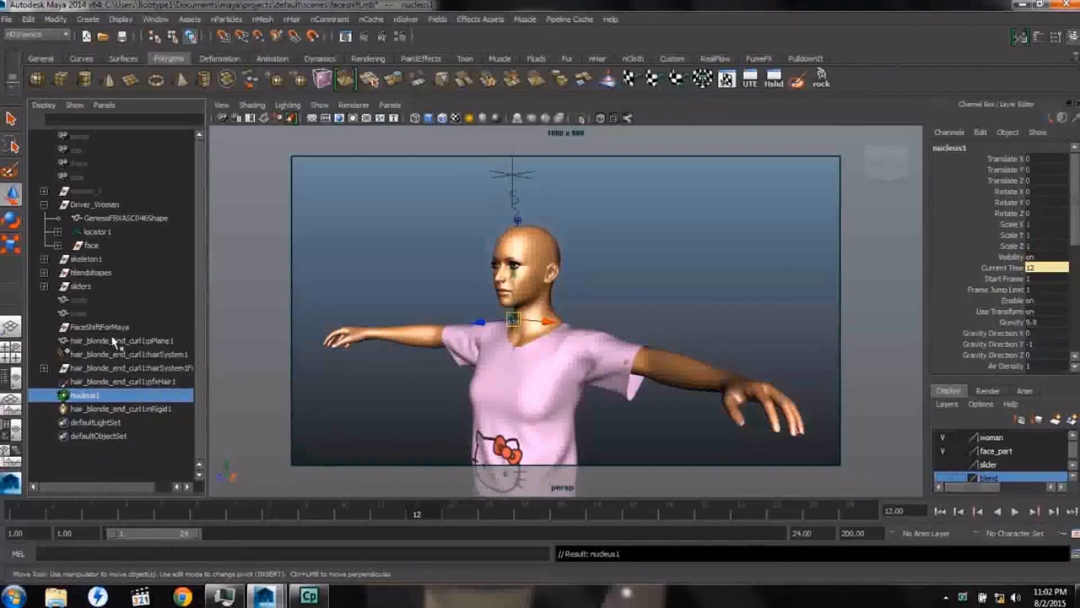
pyautogui.click(83, 300)
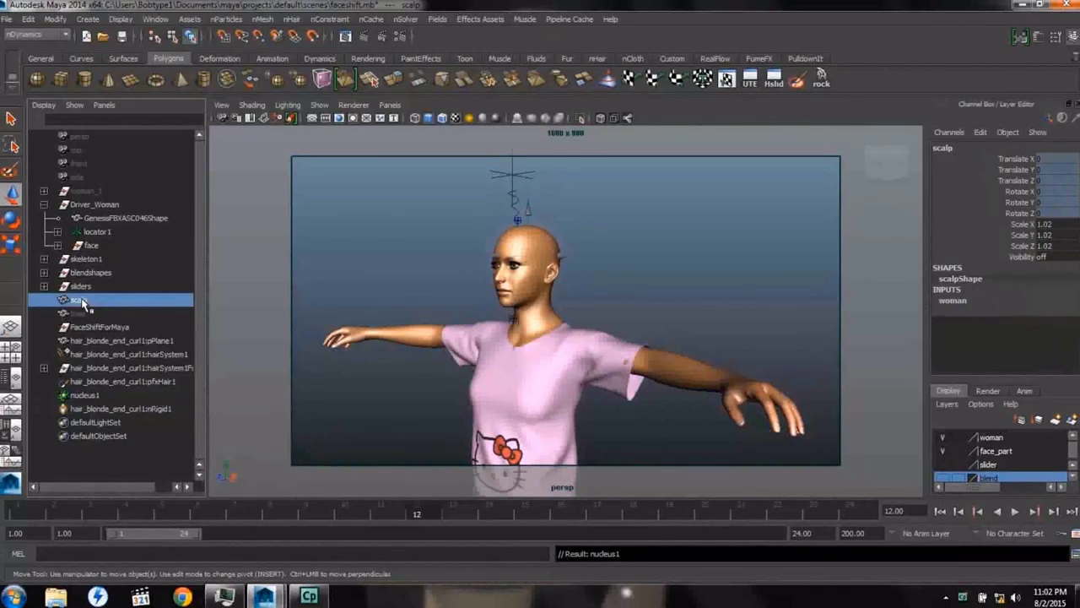
pyautogui.hotkey('shift', 'h')
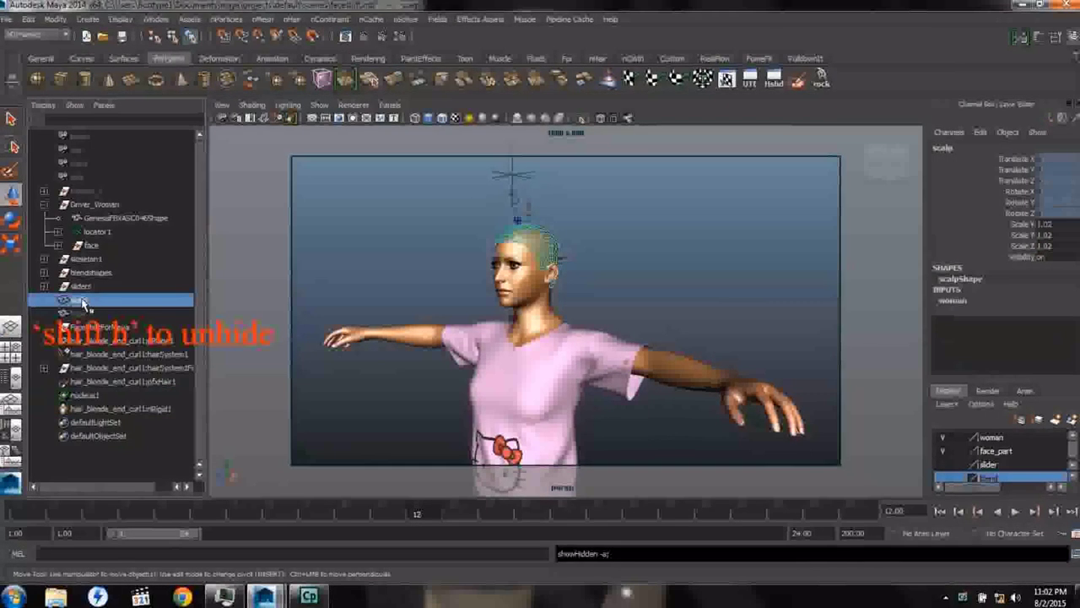
# Step: Select the scalp faces covering the woman's head
pyautogui.rightClick(444, 223)
pyautogui.click(444, 254)
pyautogui.moveTo(441, 255); pyautogui.dragTo(599, 308)
# Step: Create hairs of length 10 on the faces, placed into the imported hairSystemShape1
pyautogui.click(291, 19)
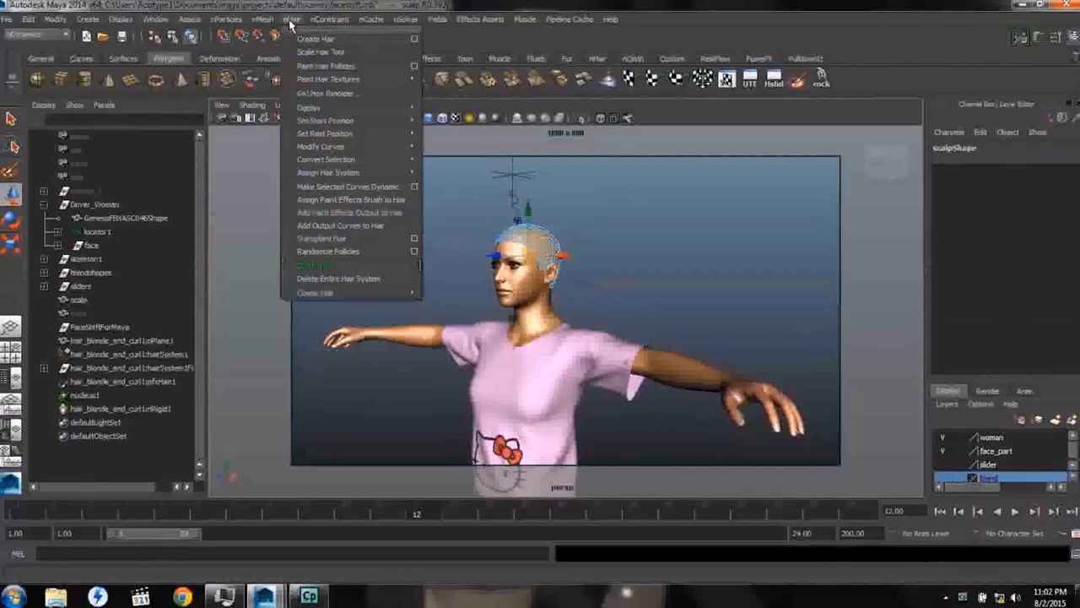
pyautogui.click(414, 40)
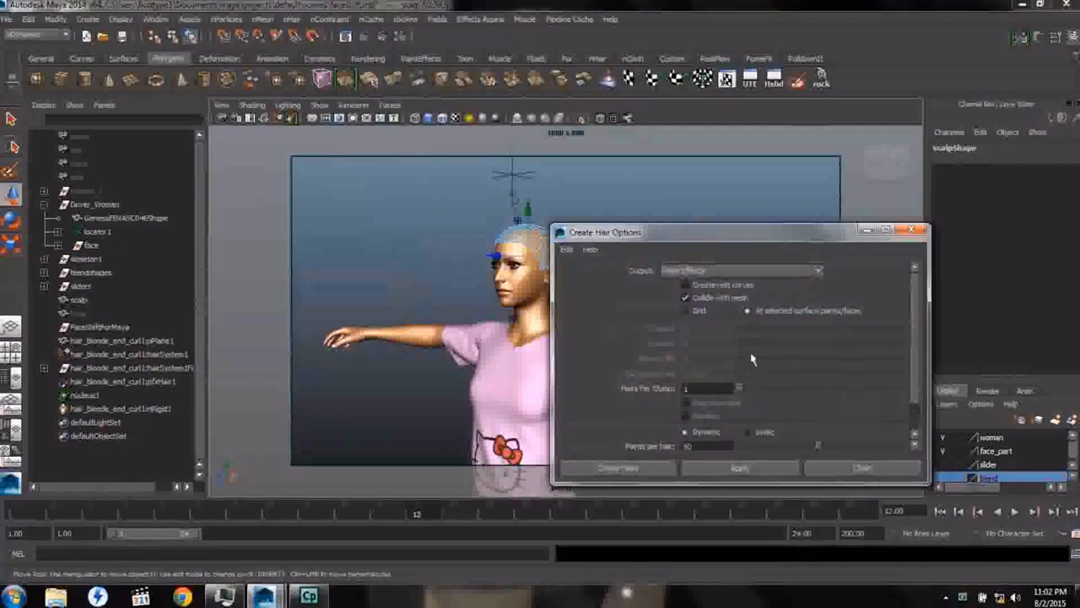
pyautogui.scroll(-2, 754, 360)
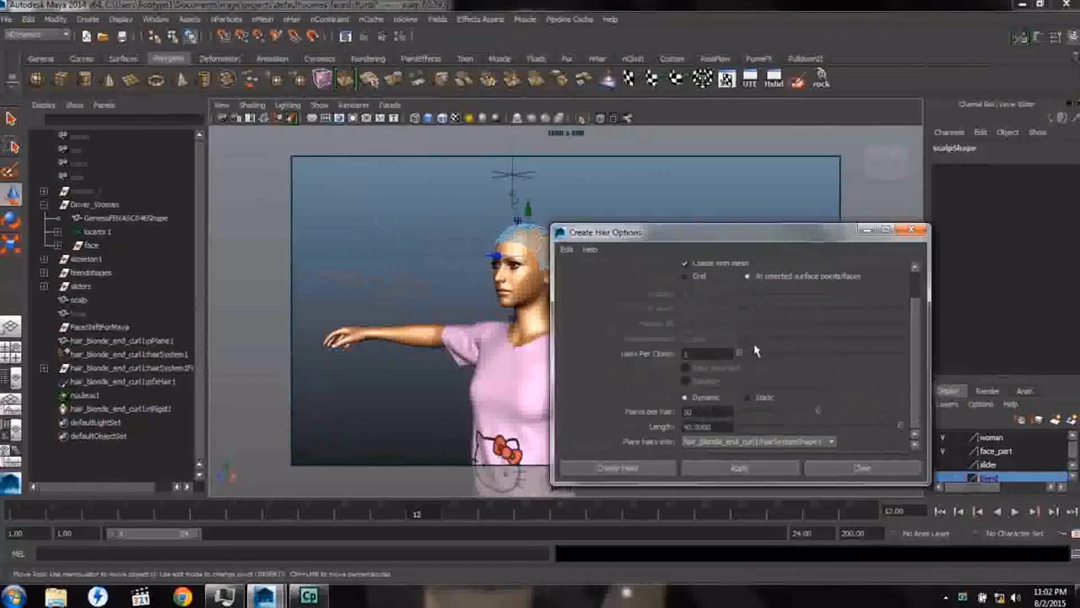
pyautogui.doubleClick(713, 426)
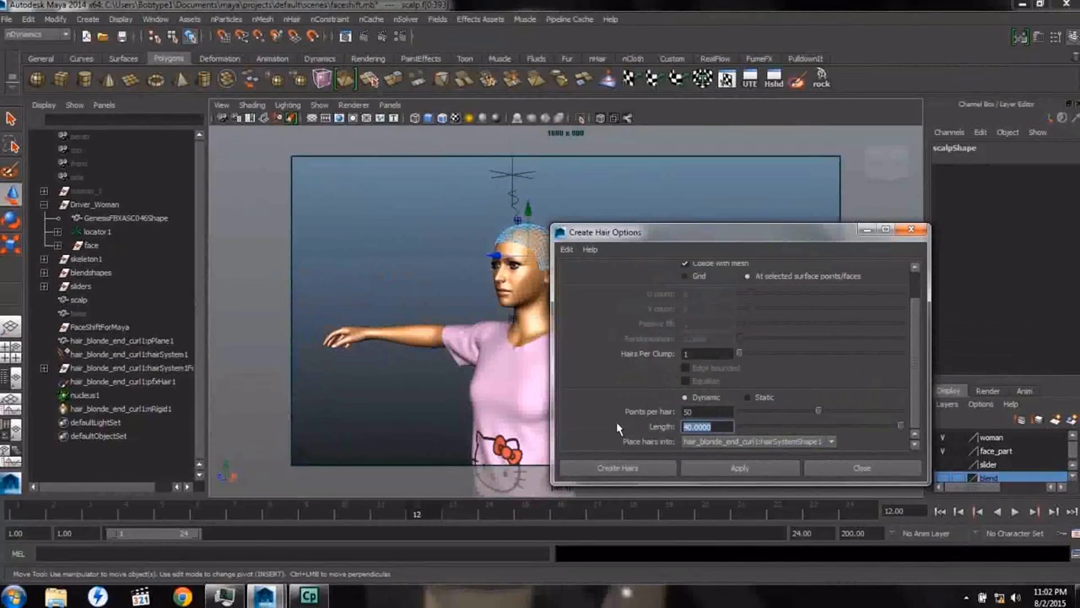
pyautogui.write('10')
pyautogui.press('Return')
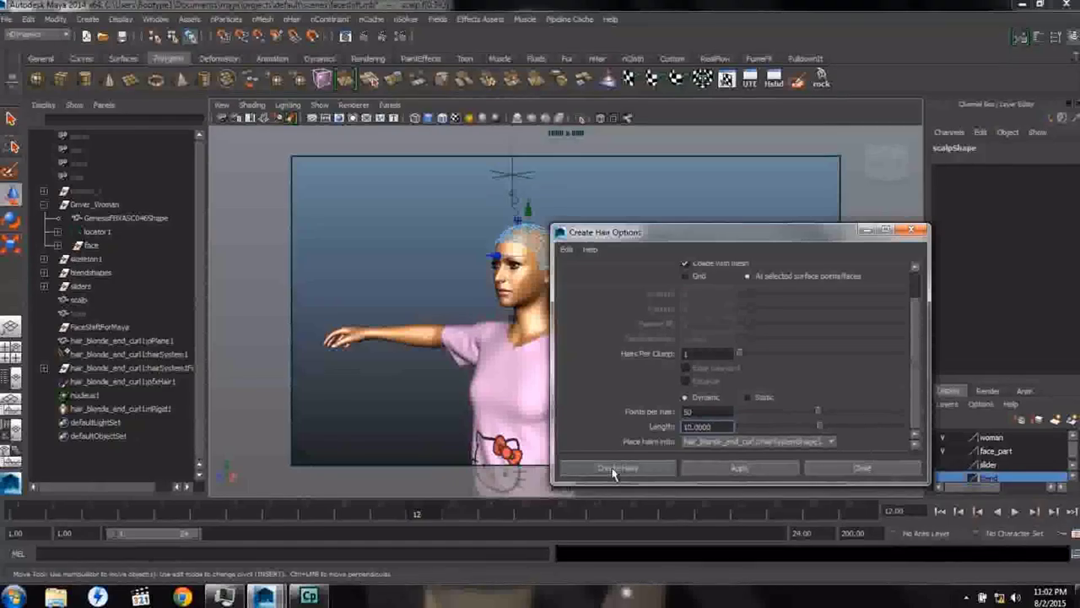
pyautogui.click(832, 443)
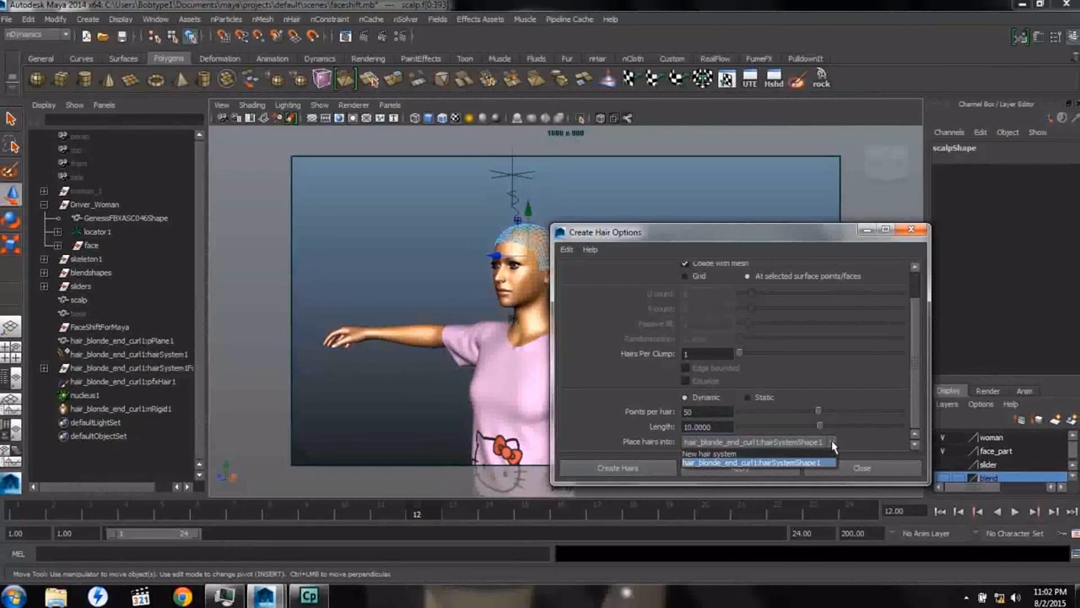
pyautogui.click(748, 463)
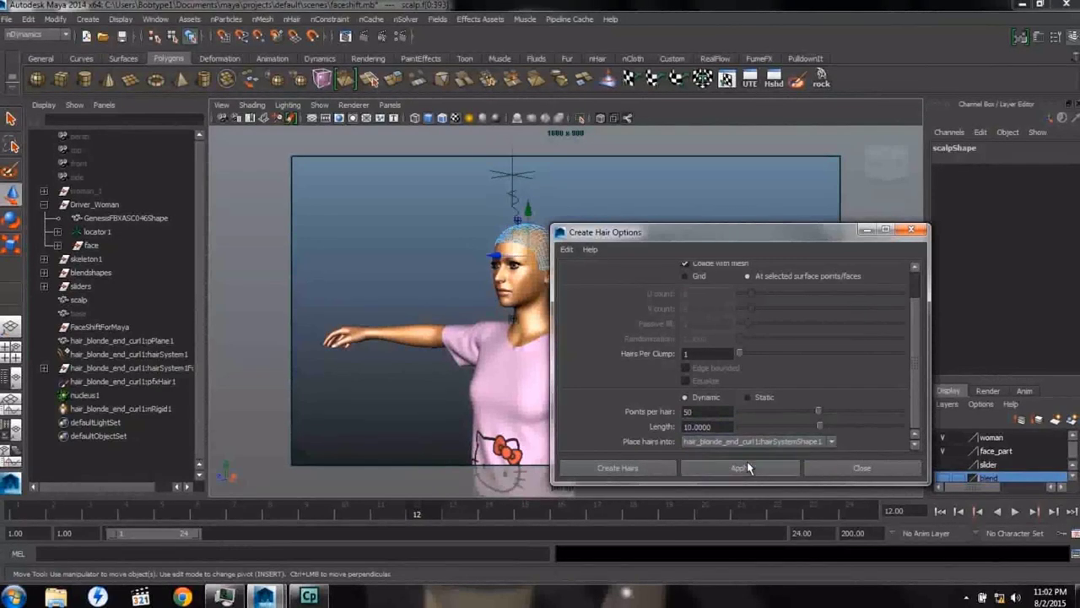
pyautogui.click(612, 468)
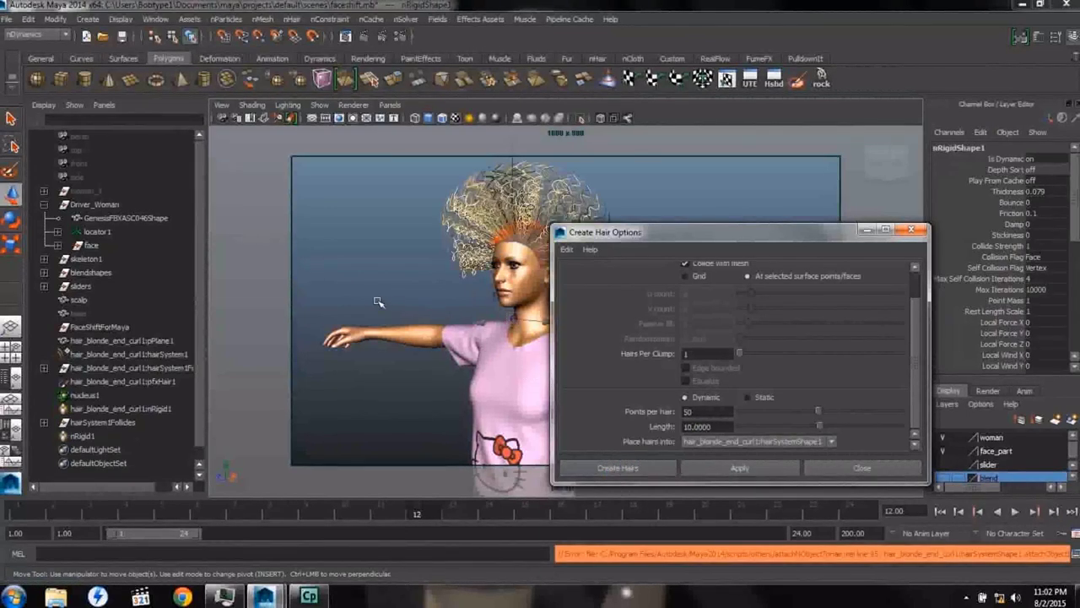
# Step: Hide the scalp, the imported hair system and the new hair follicles
pyautogui.click(910, 230)
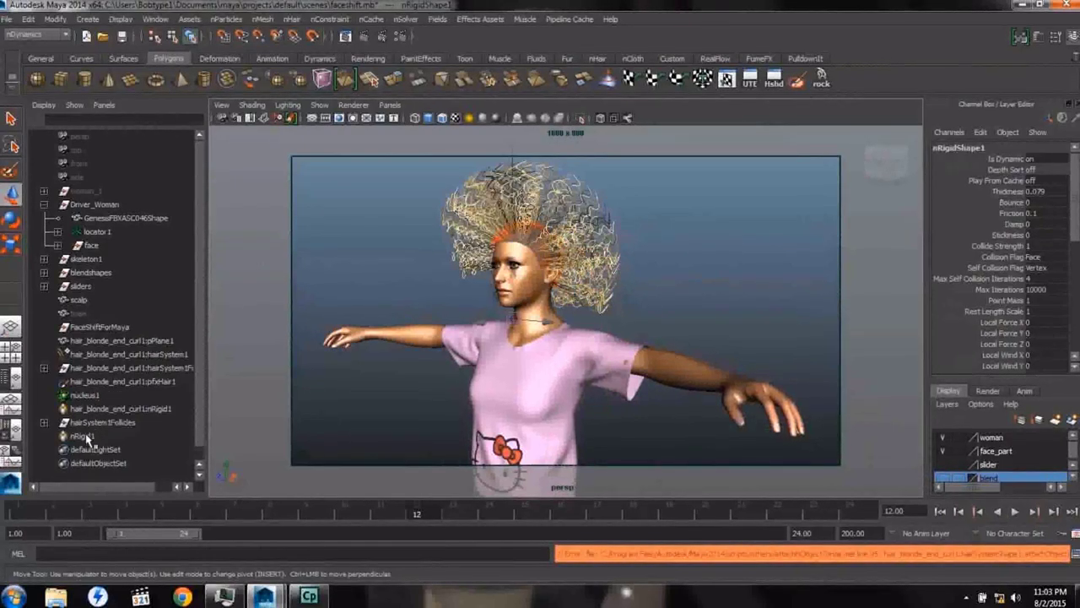
pyautogui.click(80, 301)
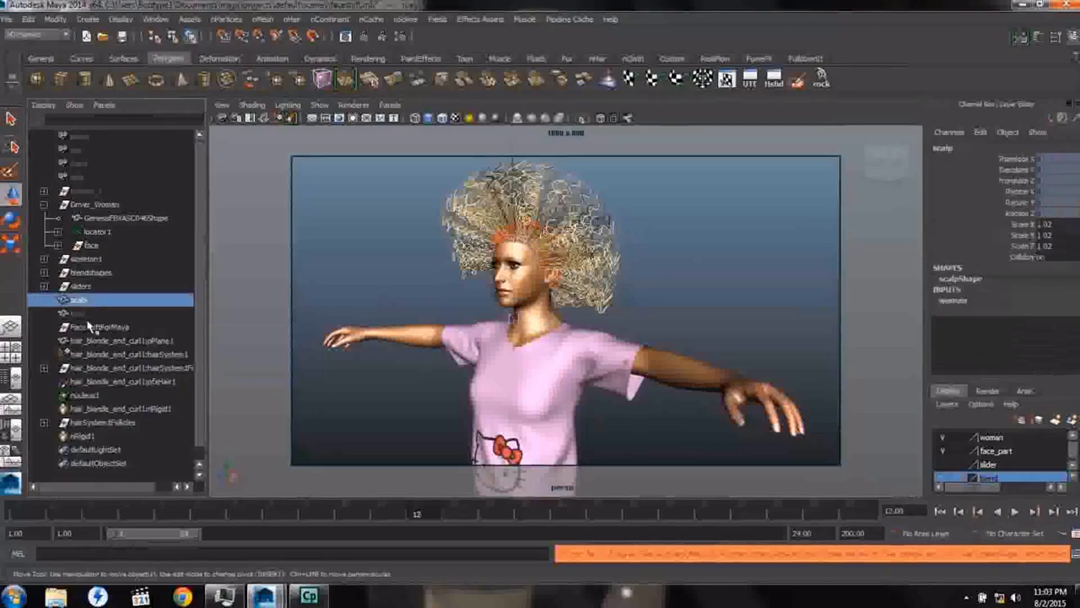
pyautogui.keyDown('ctrl'); pyautogui.click(90, 368); pyautogui.keyUp('ctrl')
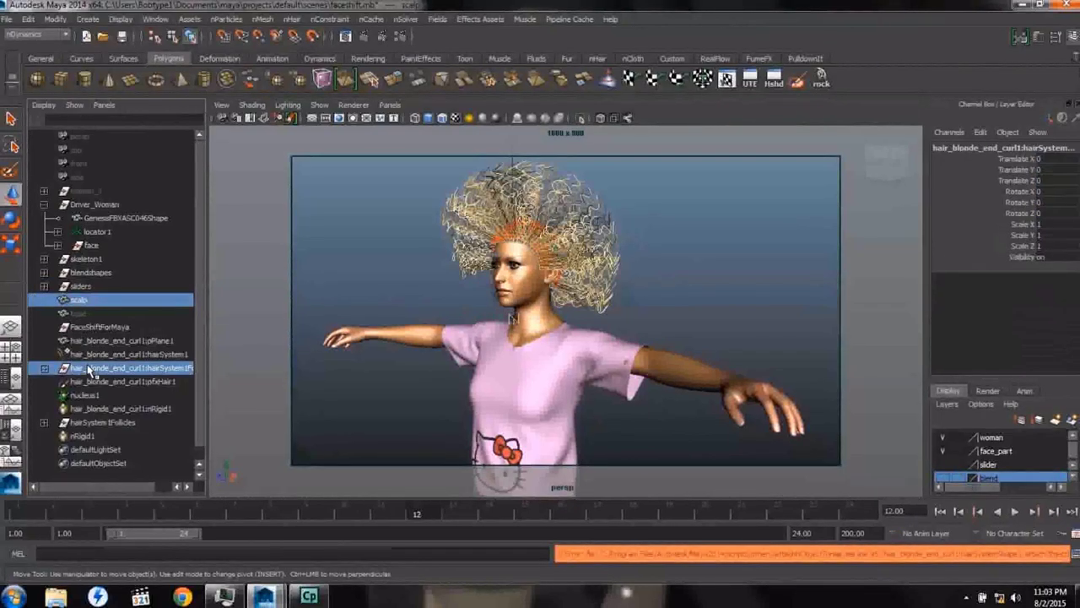
pyautogui.hotkey('ctrl', 'h')
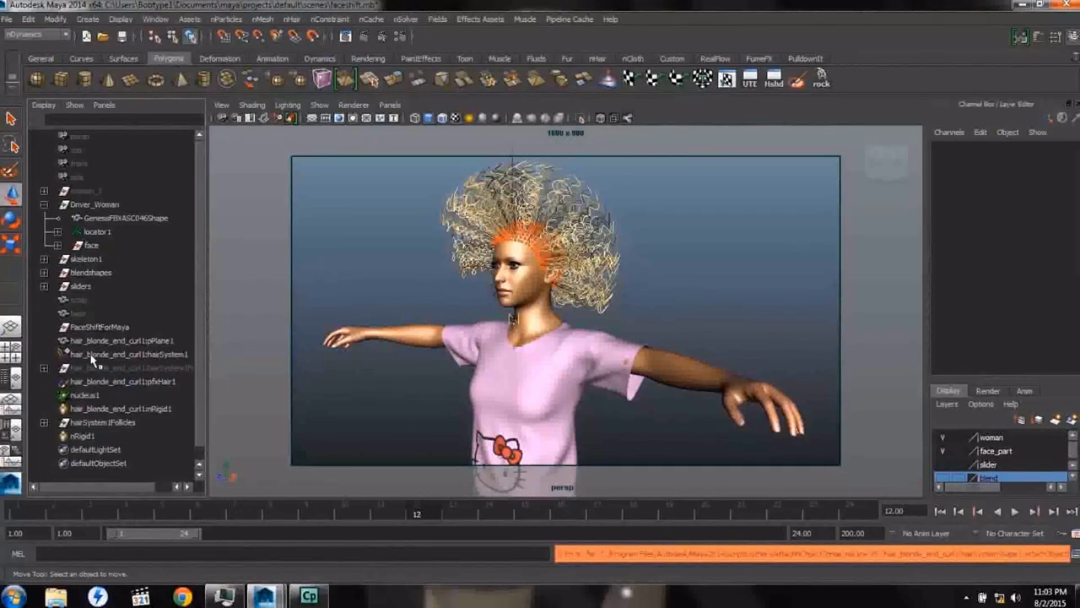
pyautogui.click(96, 423)
pyautogui.hotkey('ctrl', 'h')
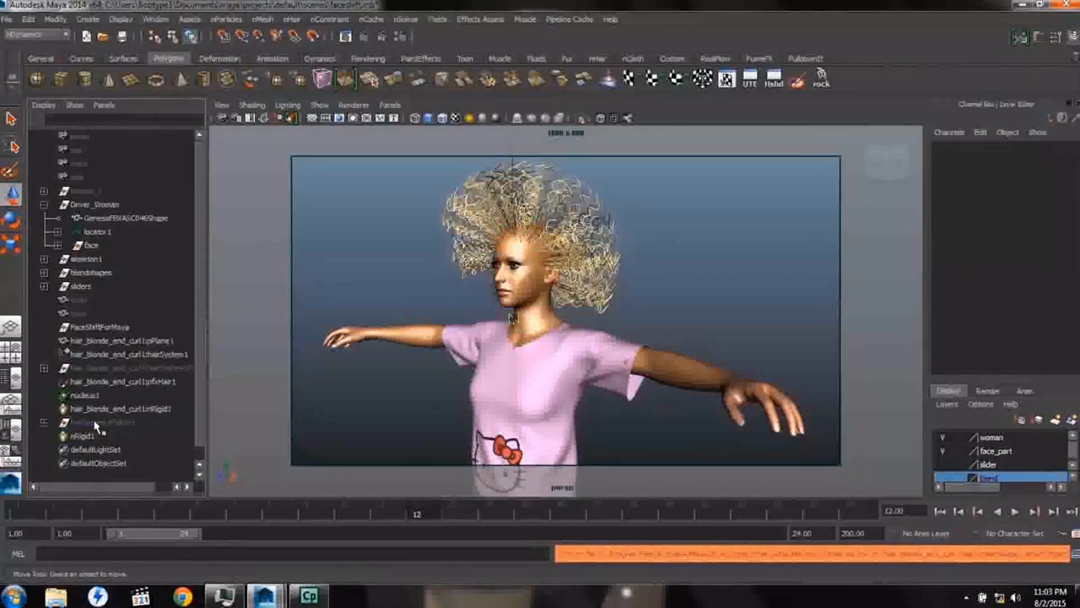
# Step: Select only the nucleus1 solver in the Outliner
pyautogui.click(85, 345)
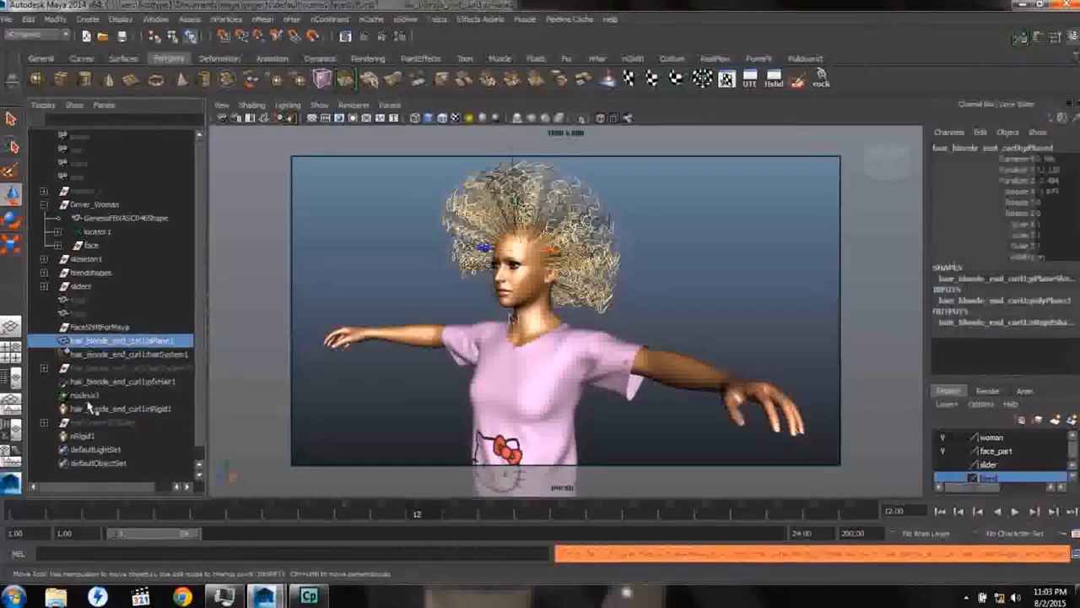
pyautogui.keyDown('shift'); pyautogui.click(85, 407); pyautogui.keyUp('shift')
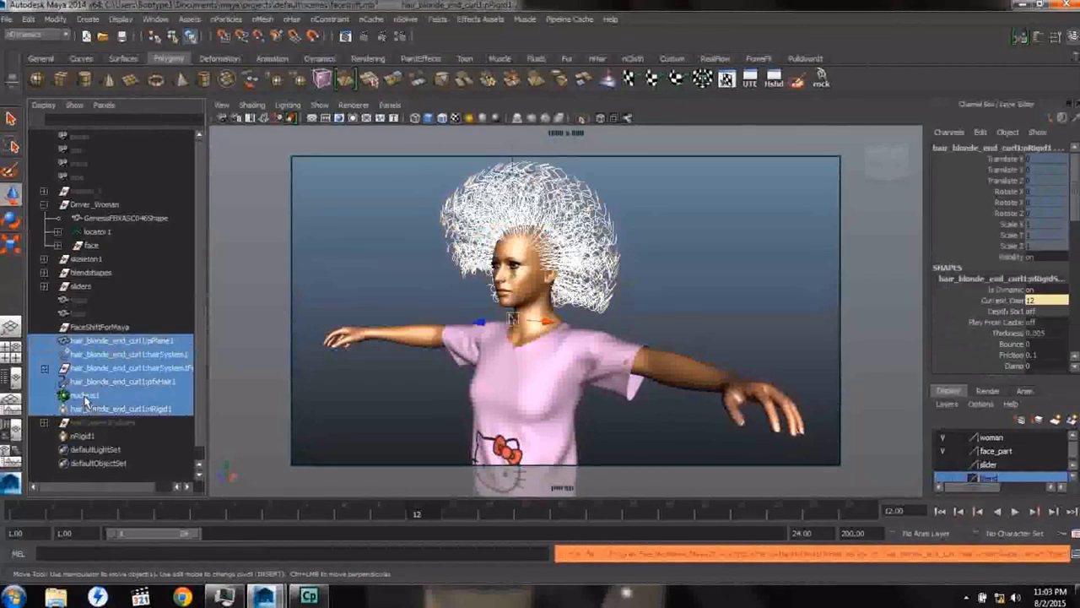
pyautogui.keyDown('ctrl'); pyautogui.click(86, 383); pyautogui.keyUp('ctrl')
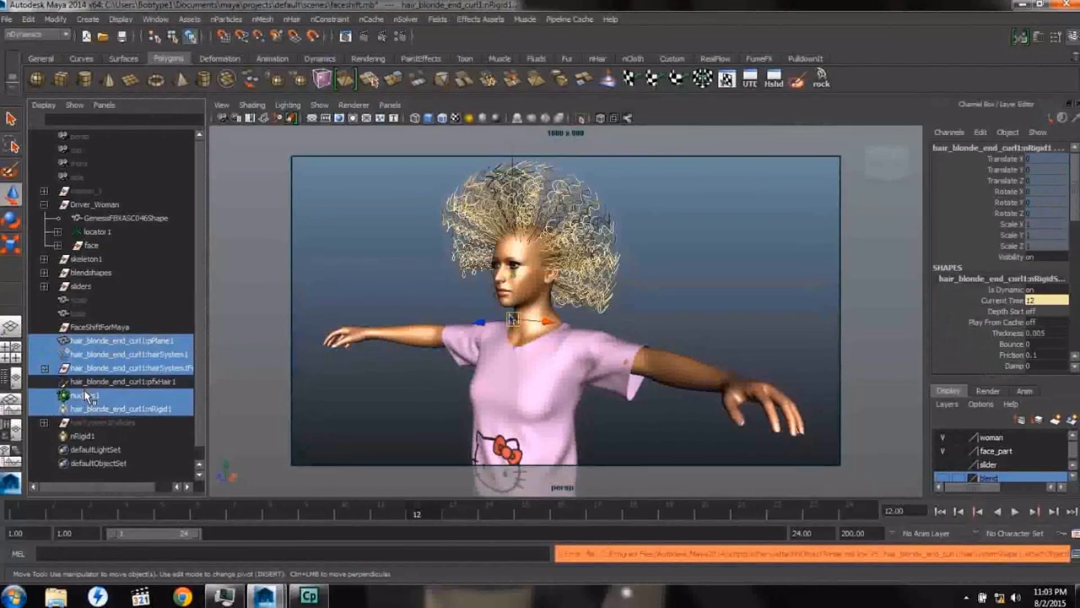
pyautogui.click(90, 397)
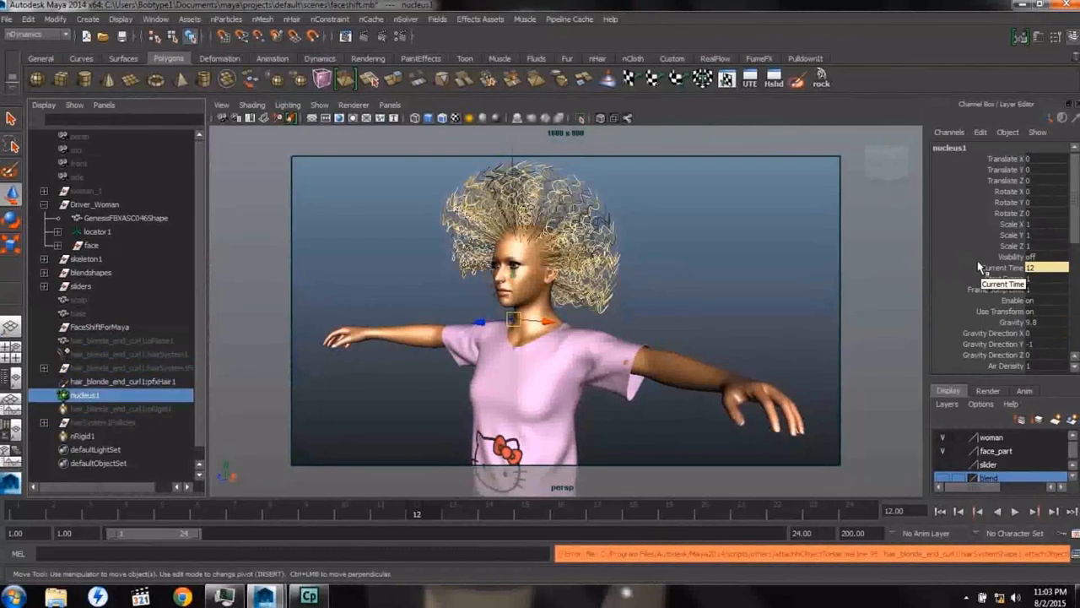
# Step: Set nucleus1 Gravity Direction Y to 0 and Z to -1
pyautogui.click(1039, 38)
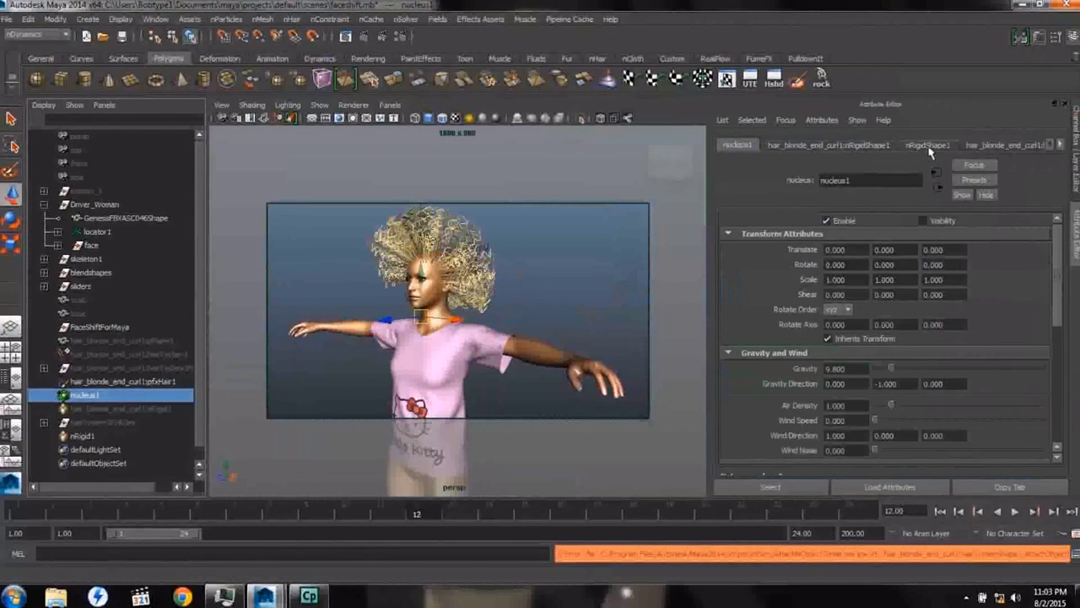
pyautogui.click(986, 146)
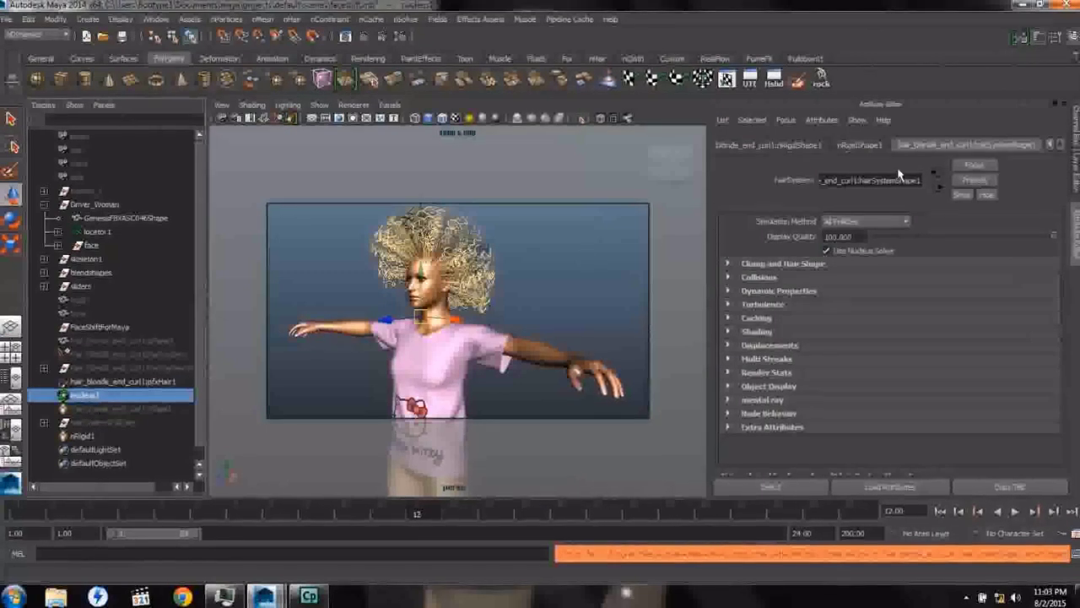
pyautogui.click(1050, 145)
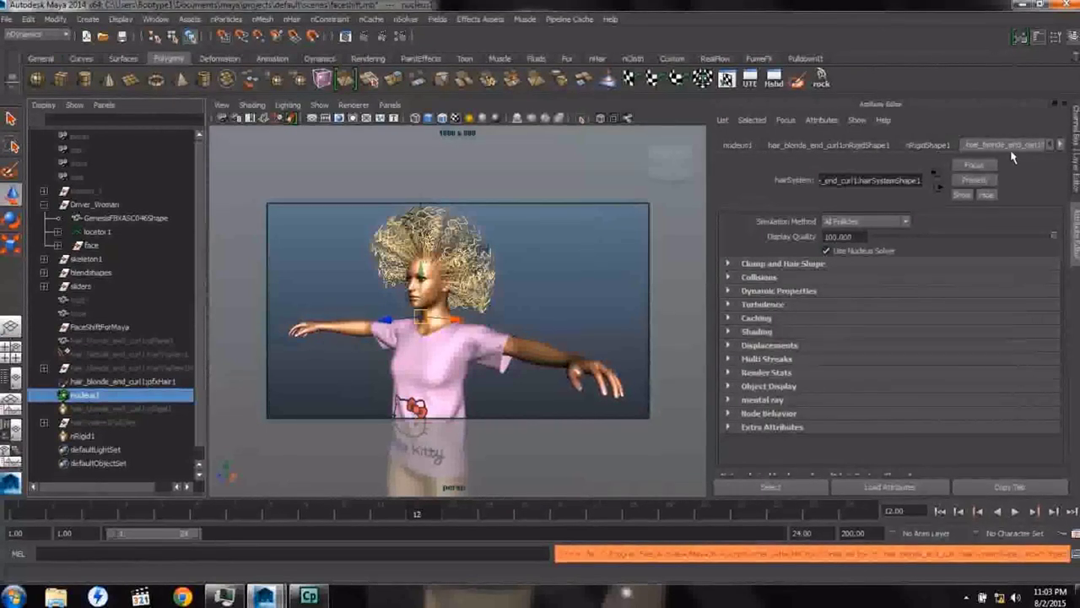
pyautogui.click(733, 145)
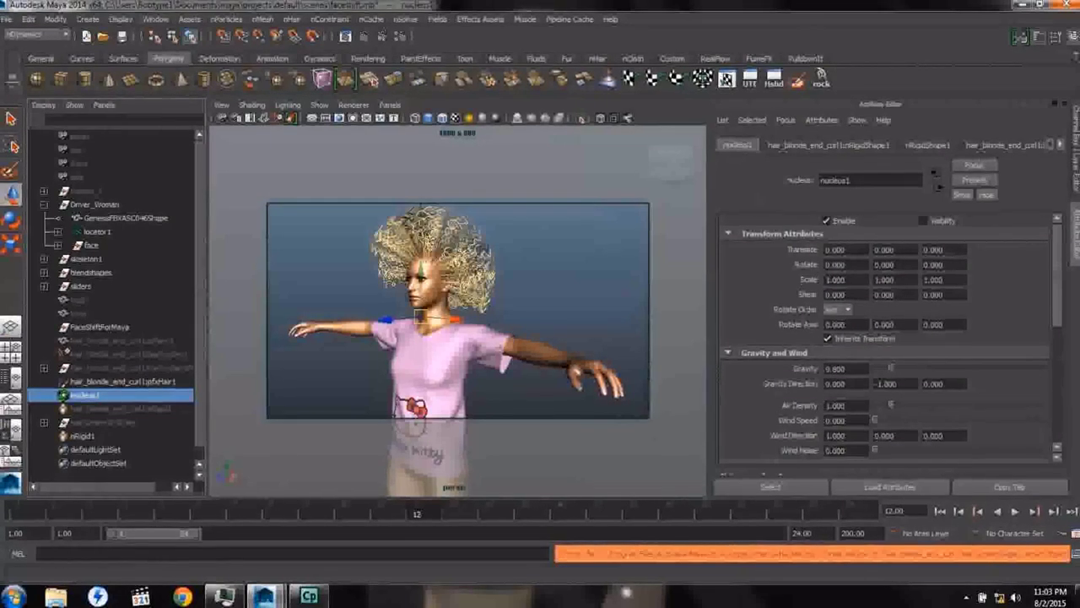
pyautogui.moveTo(900, 384); pyautogui.dragTo(762, 385)
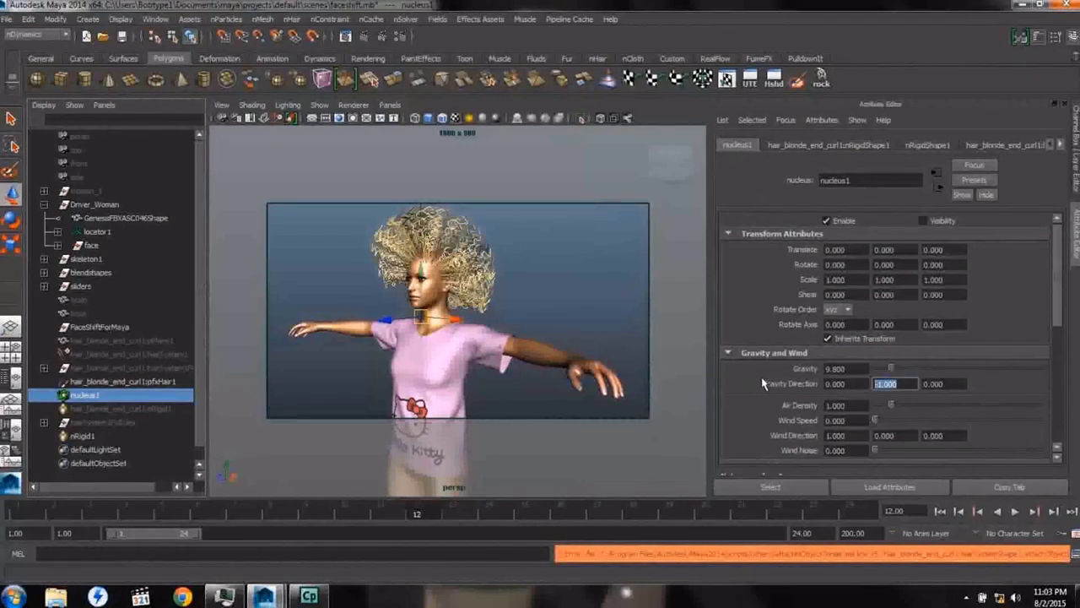
pyautogui.write('0')
pyautogui.press('Tab')
pyautogui.write('-1')
pyautogui.press('Tab')
pyautogui.click(111, 220)
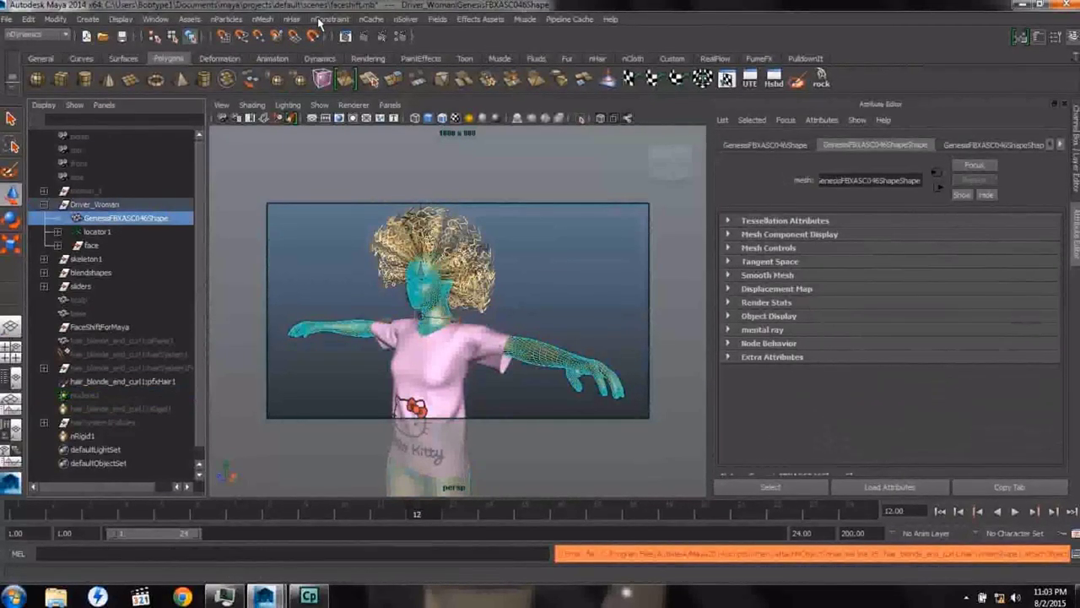
# Step: Make the Genesis body mesh a passive collider on the nucleus1 solver
pyautogui.click(262, 19)
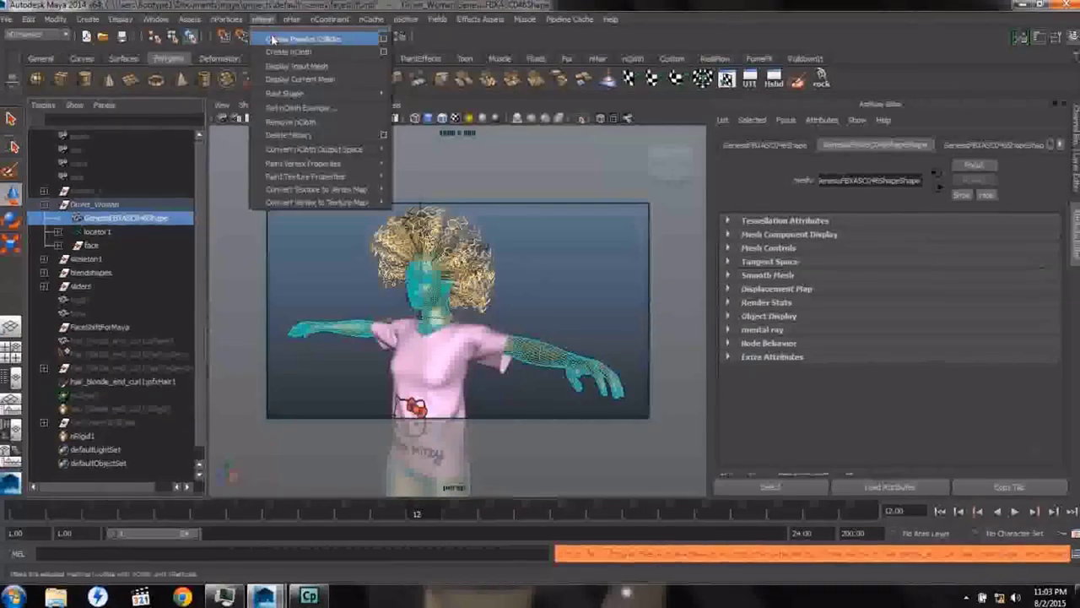
pyautogui.click(384, 39)
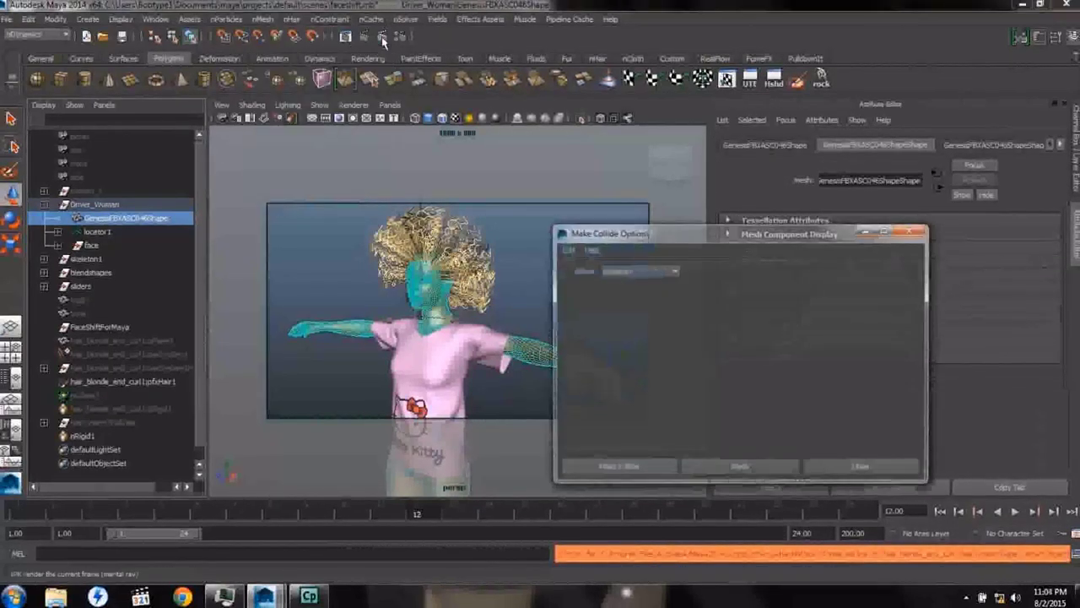
pyautogui.click(674, 271)
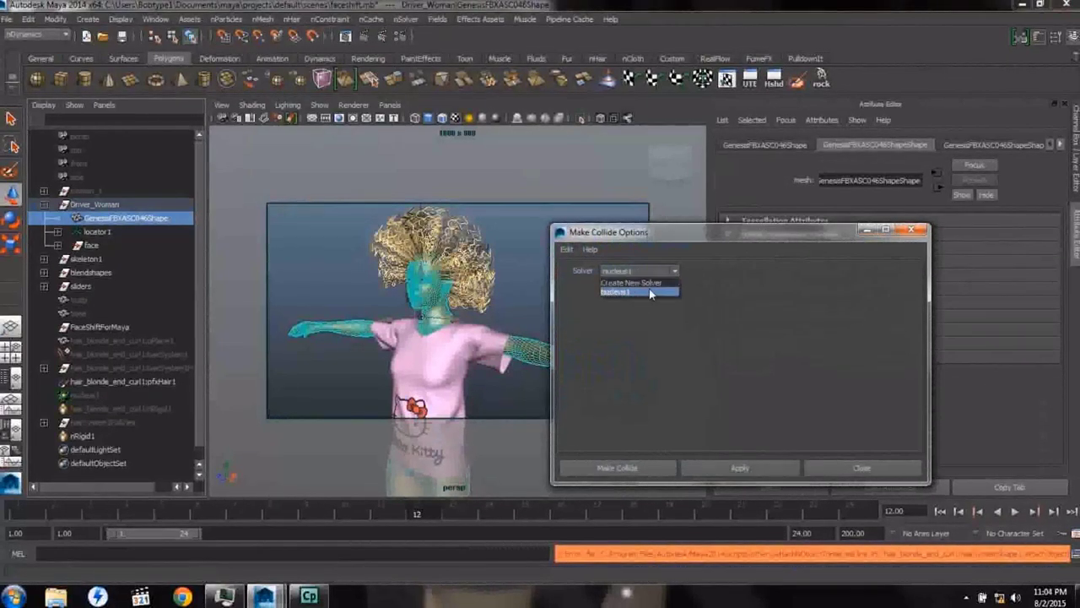
pyautogui.click(621, 291)
pyautogui.click(616, 468)
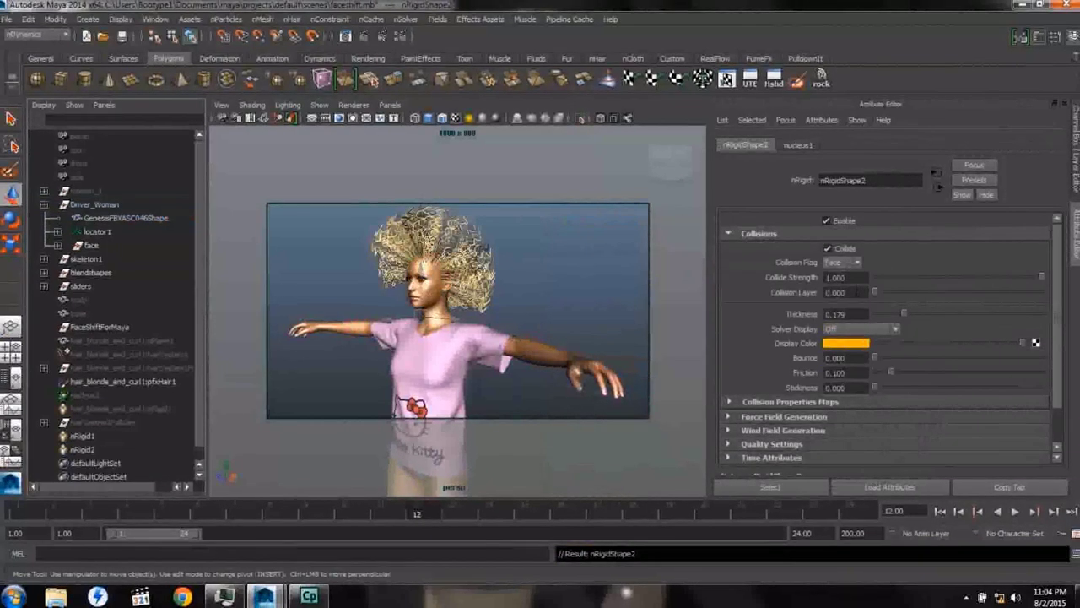
# Step: Set the new collider's Collide Strength to 5 and clear the selection
pyautogui.moveTo(844, 277); pyautogui.dragTo(697, 278)
pyautogui.write('5')
pyautogui.press('Tab')
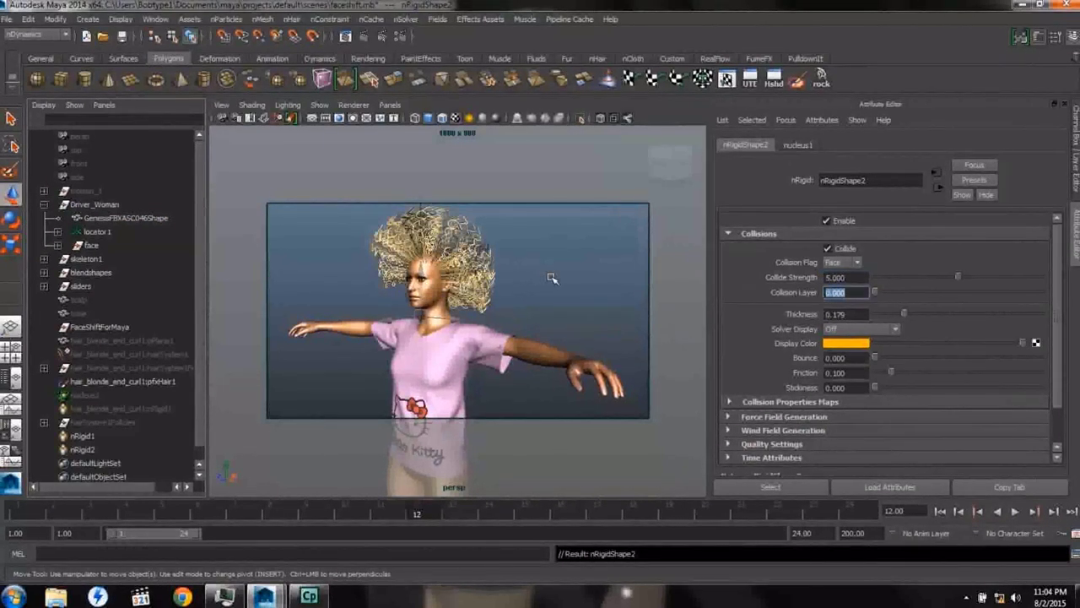
pyautogui.click(552, 278)
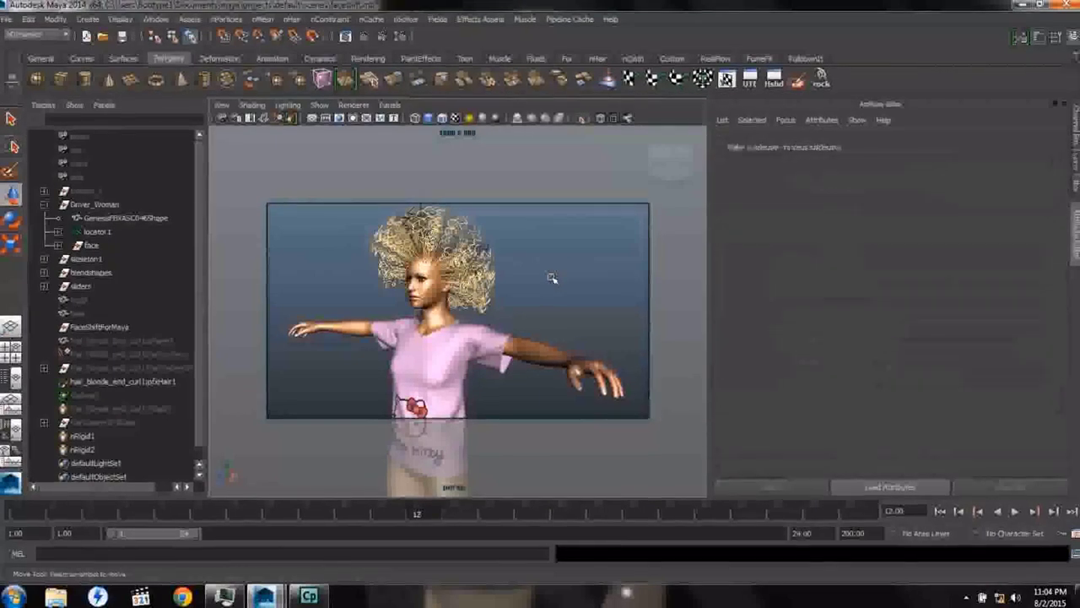
pyautogui.moveTo(815, 532); pyautogui.dragTo(727, 540)
# Step: Extend the animation end time to 1000 and simulate the hair up to frame 170
pyautogui.write('1')
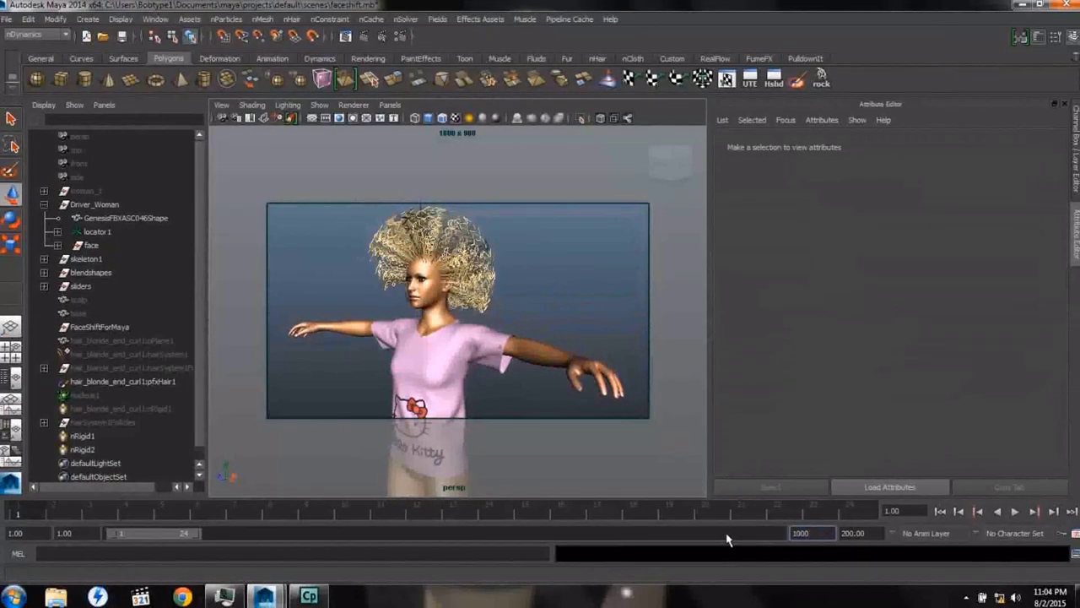
pyautogui.write('000')
pyautogui.press('Return')
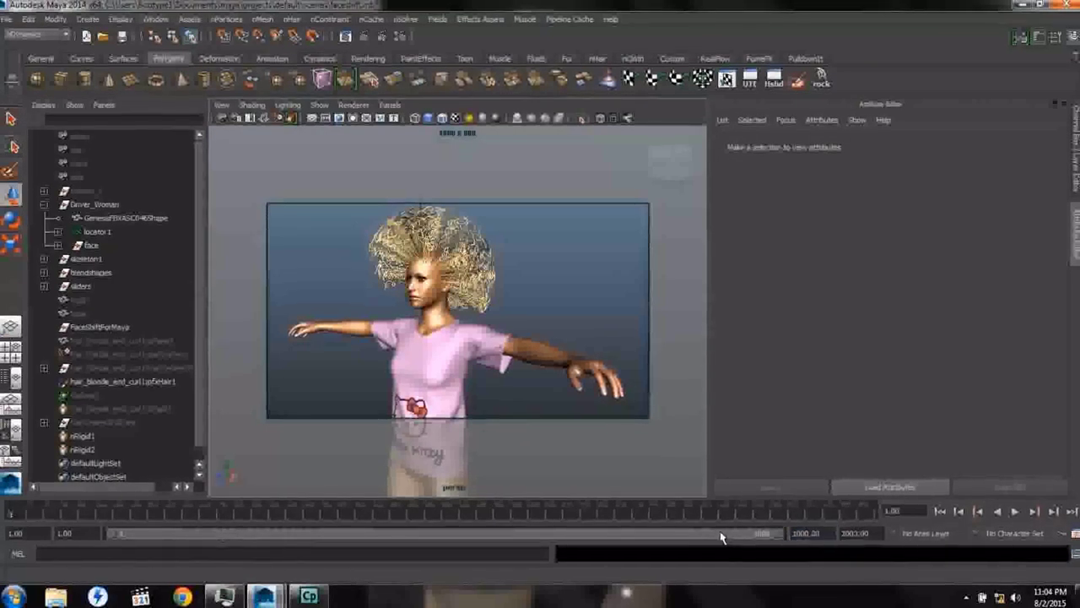
pyautogui.click(1015, 512)
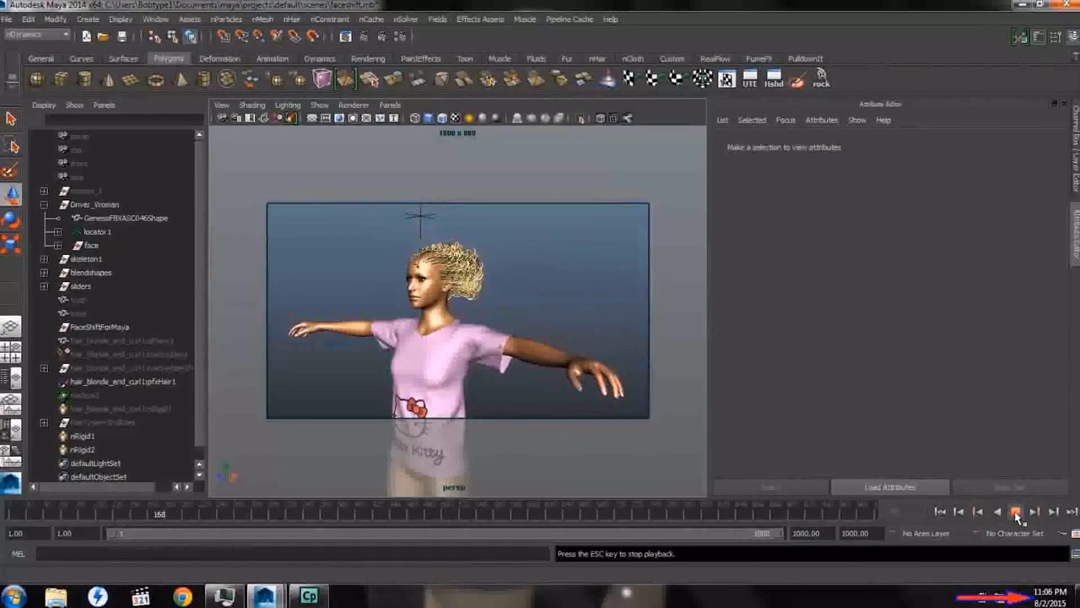
pyautogui.click(1016, 512)
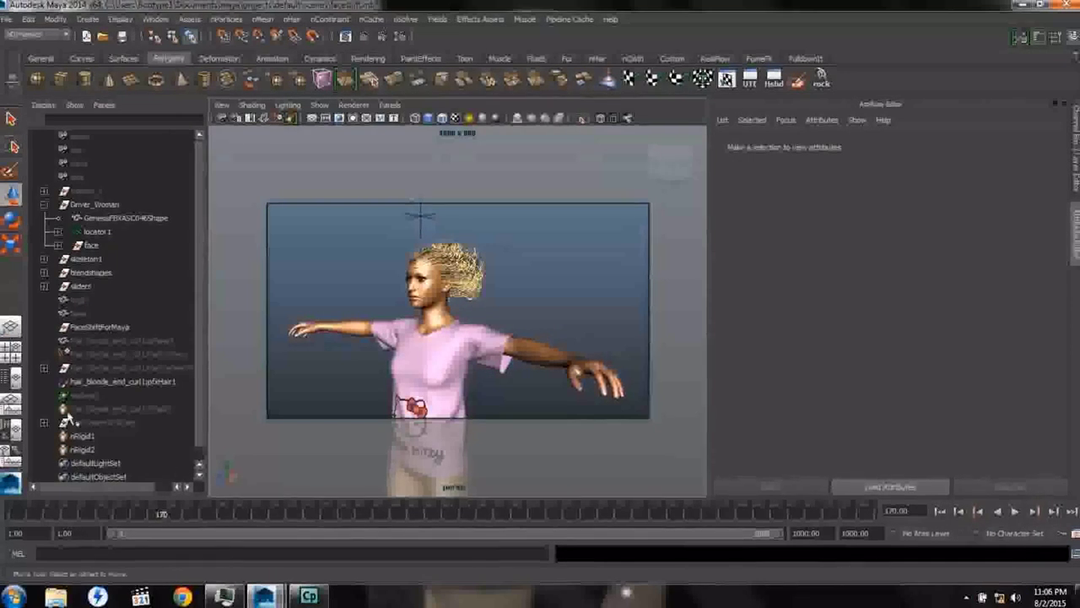
# Step: Set nucleus1's Gravity Direction Y back to -1
pyautogui.click(84, 395)
pyautogui.click(883, 383)
pyautogui.write('-')
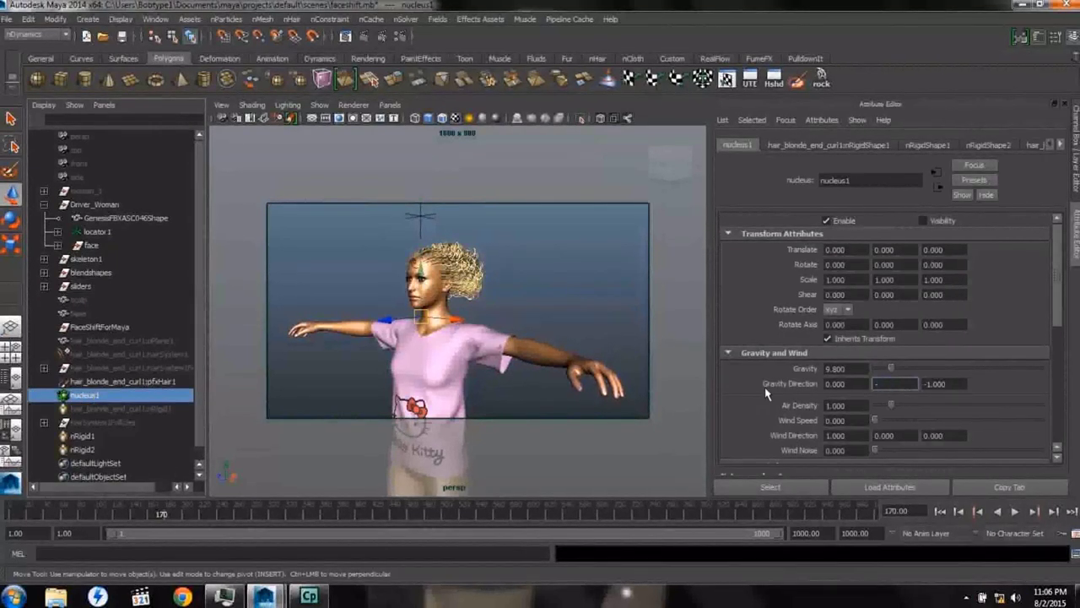
pyautogui.write('1')
pyautogui.press('Tab')
pyautogui.write('1.')
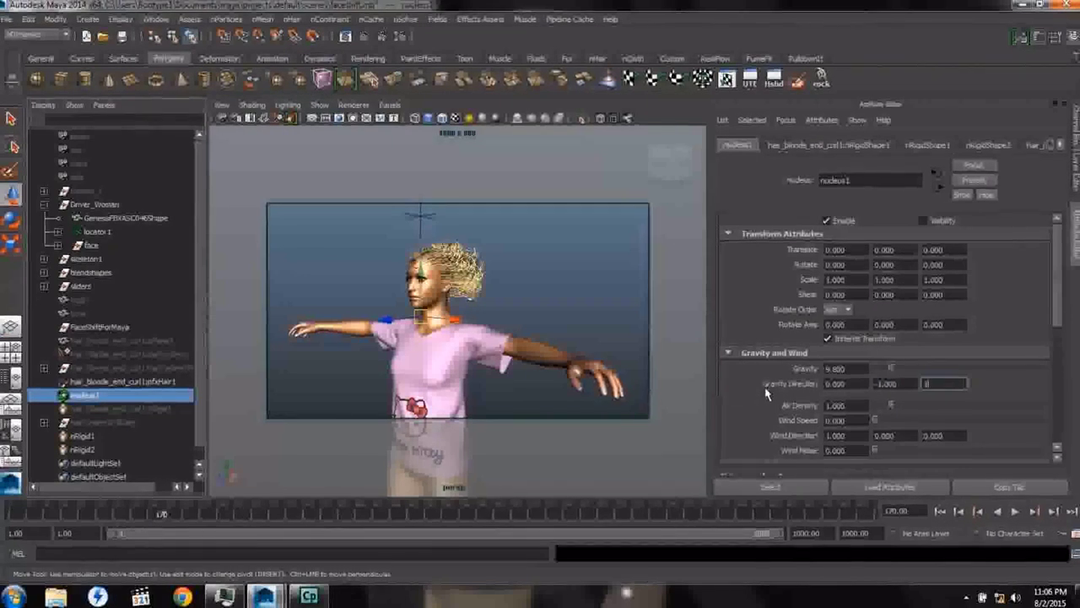
pyautogui.write('0')
# Step: Set gravity Z to 0 and run the simulation to frame 248 so the curls hang down
pyautogui.press('Tab')
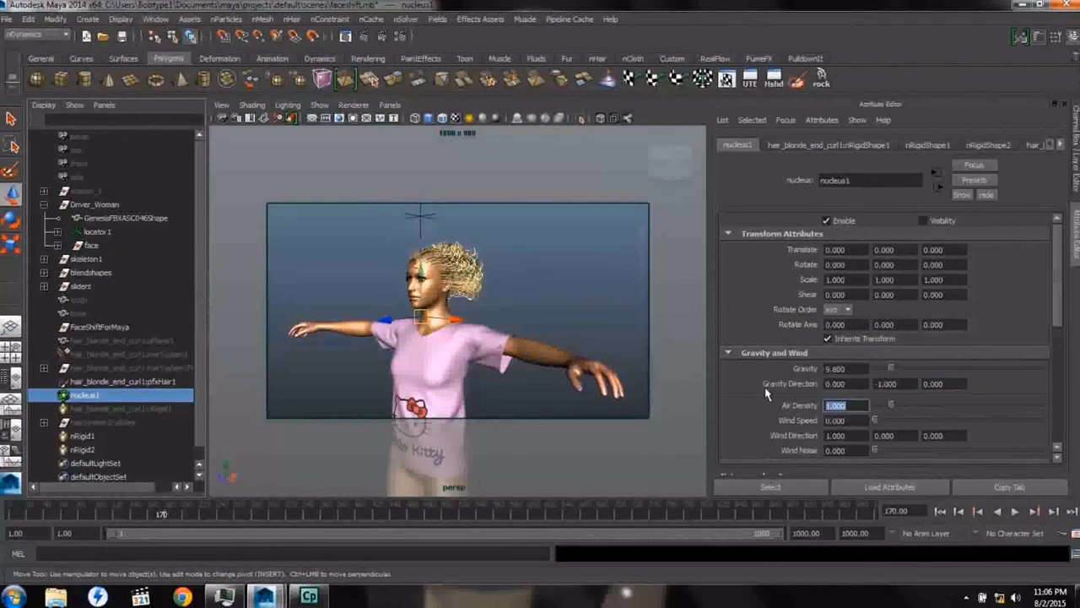
pyautogui.click(1016, 513)
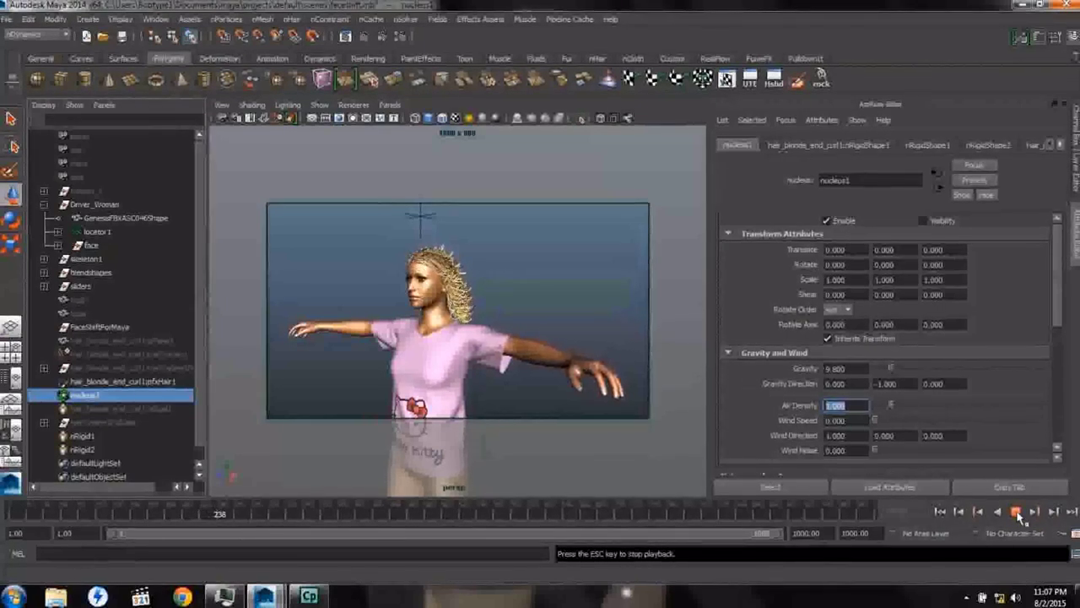
pyautogui.press('Escape')
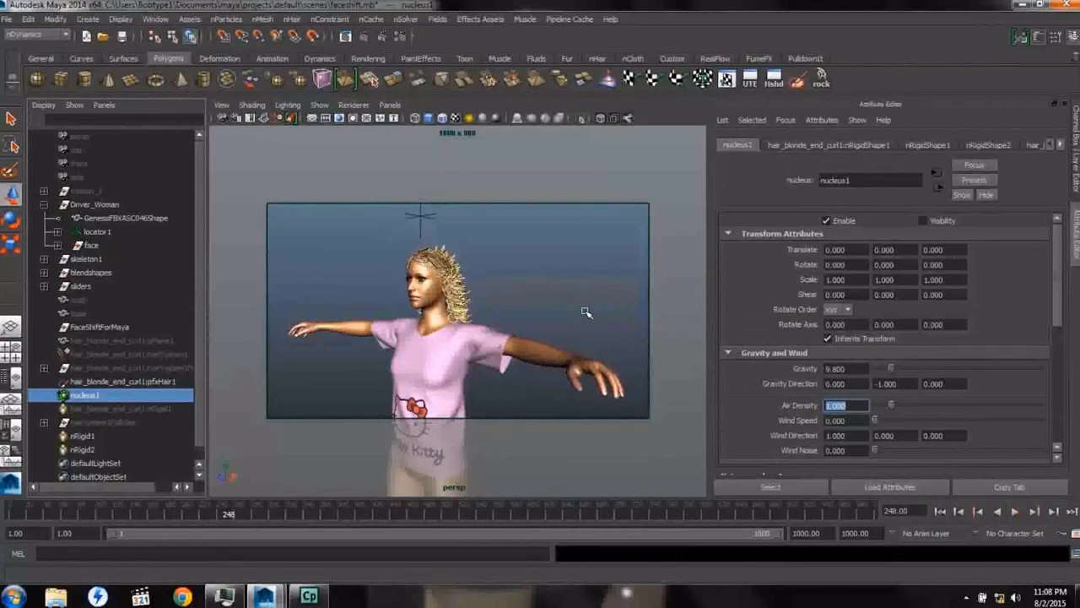
pyautogui.keyDown('alt'); pyautogui.moveTo(591, 380); pyautogui.dragTo(507, 375); pyautogui.keyUp('alt')
pyautogui.keyDown('alt'); pyautogui.moveTo(506, 376); pyautogui.dragTo(460, 342, button='right'); pyautogui.keyUp('alt')
pyautogui.keyDown('alt'); pyautogui.moveTo(462, 343); pyautogui.dragTo(524, 343); pyautogui.keyUp('alt')
pyautogui.keyDown('alt'); pyautogui.moveTo(523, 342); pyautogui.dragTo(548, 355, button='right'); pyautogui.keyUp('alt')
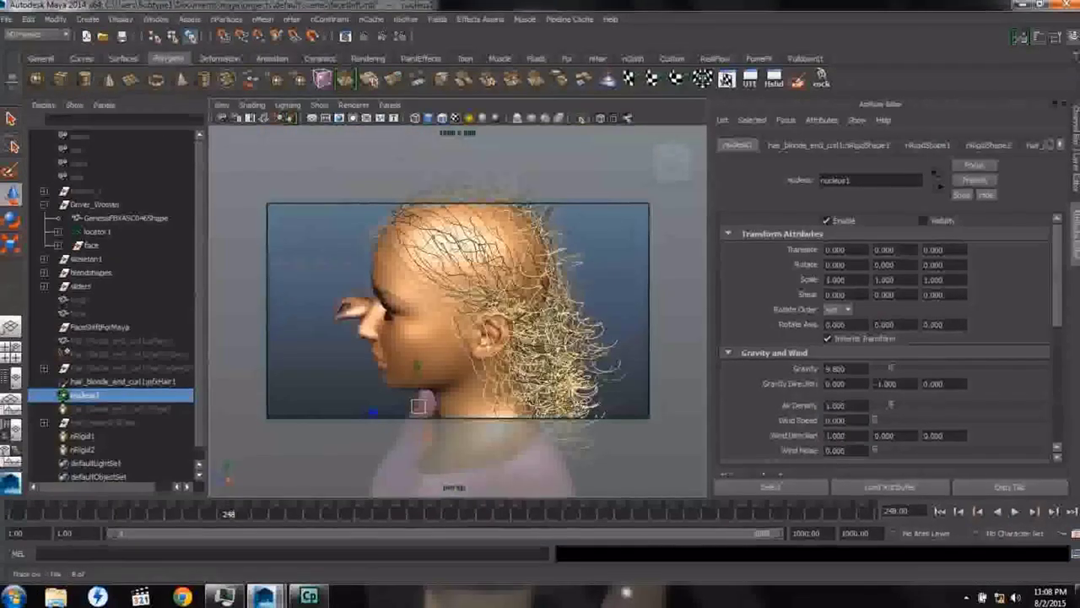
# Step: Set the blonde curl hair system's Hairs Per Clump to 15
pyautogui.click(118, 382)
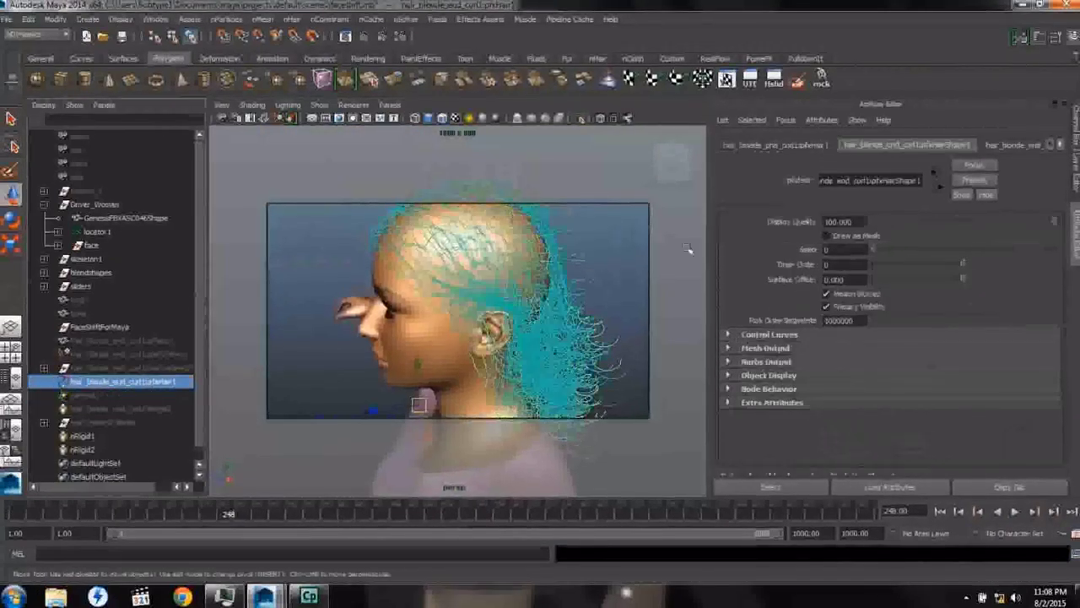
pyautogui.click(995, 146)
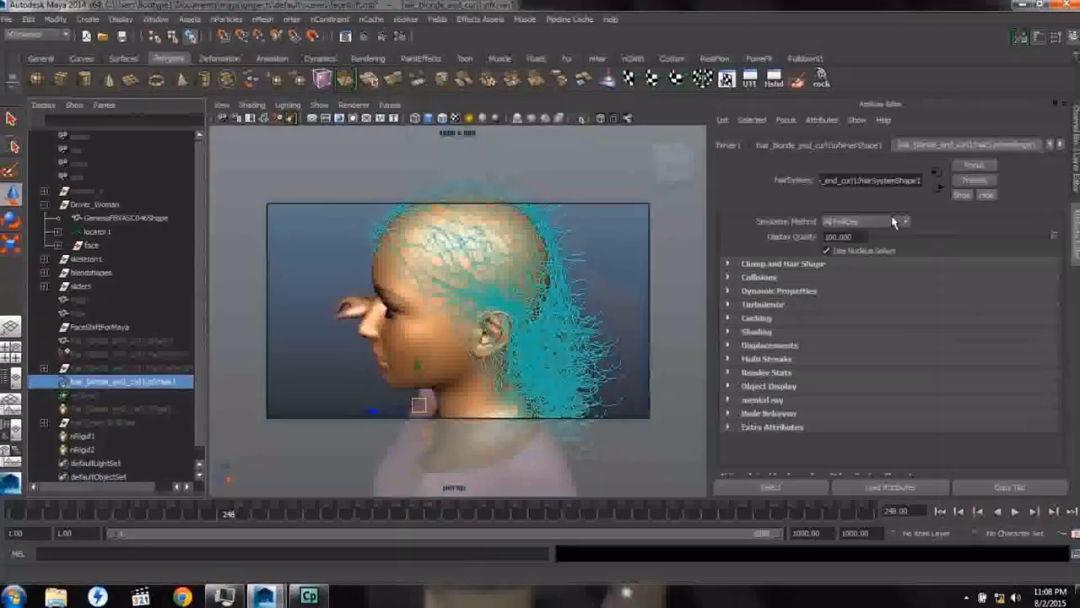
pyautogui.click(750, 264)
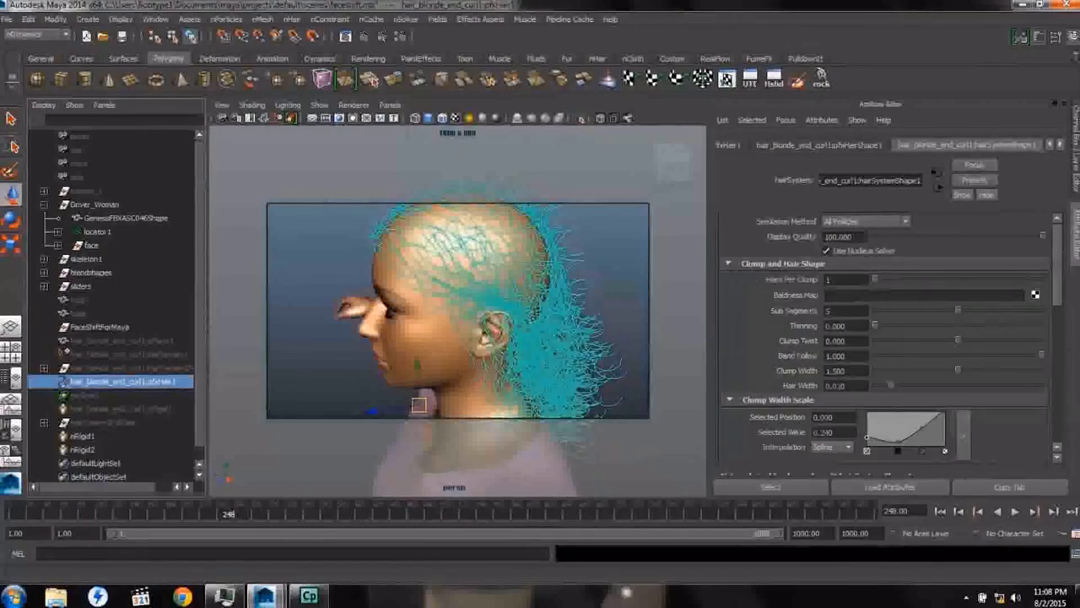
pyautogui.click(835, 280)
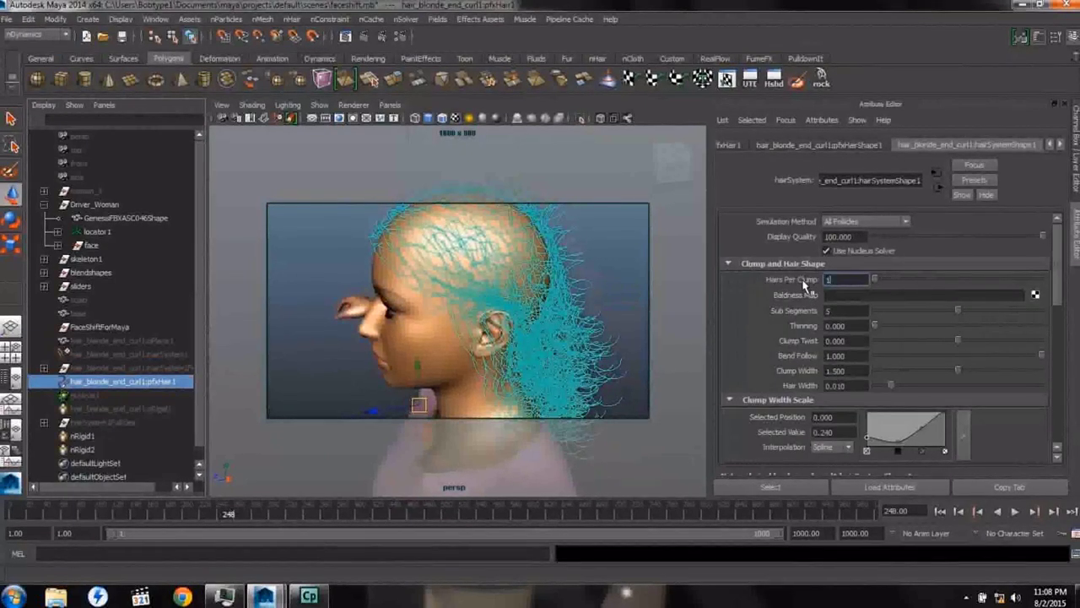
pyautogui.press('Return')
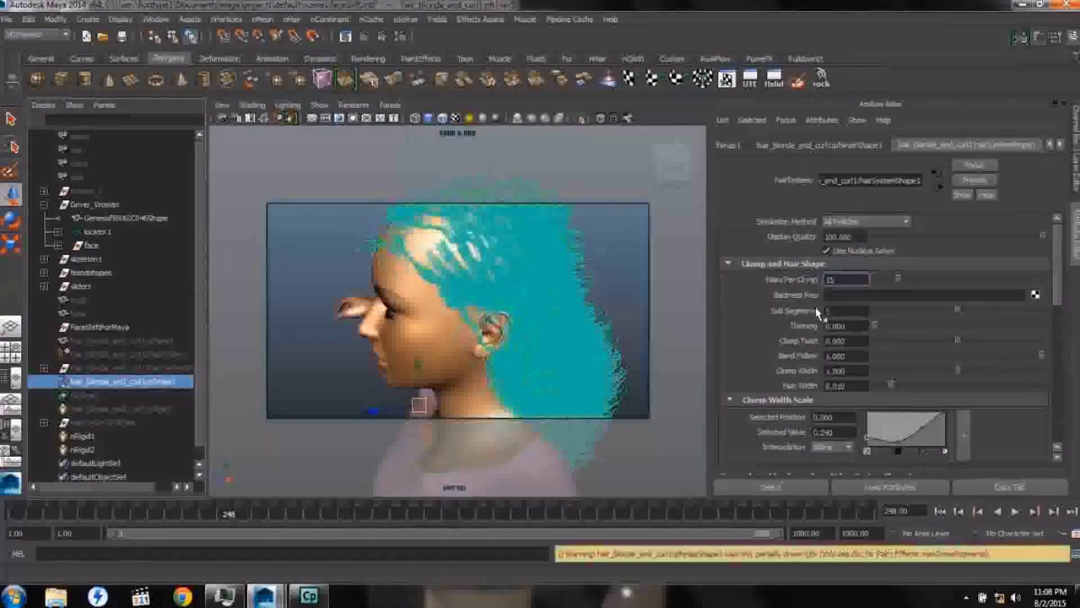
# Step: Widen the hair clumps to a Clump Width of about 2.19
pyautogui.keyDown('alt'); pyautogui.moveTo(460, 283); pyautogui.dragTo(499, 284, button='right'); pyautogui.keyUp('alt')
pyautogui.keyDown('alt'); pyautogui.moveTo(499, 285); pyautogui.dragTo(511, 315, button='middle'); pyautogui.keyUp('alt')
pyautogui.moveTo(510, 315)
pyautogui.keyDown('alt'); pyautogui.mouseDown(button='right')
pyautogui.moveTo(495, 321)
pyautogui.moveTo(515, 338)
pyautogui.moveTo(506, 329)
pyautogui.mouseUp(button='right'); pyautogui.keyUp('alt')
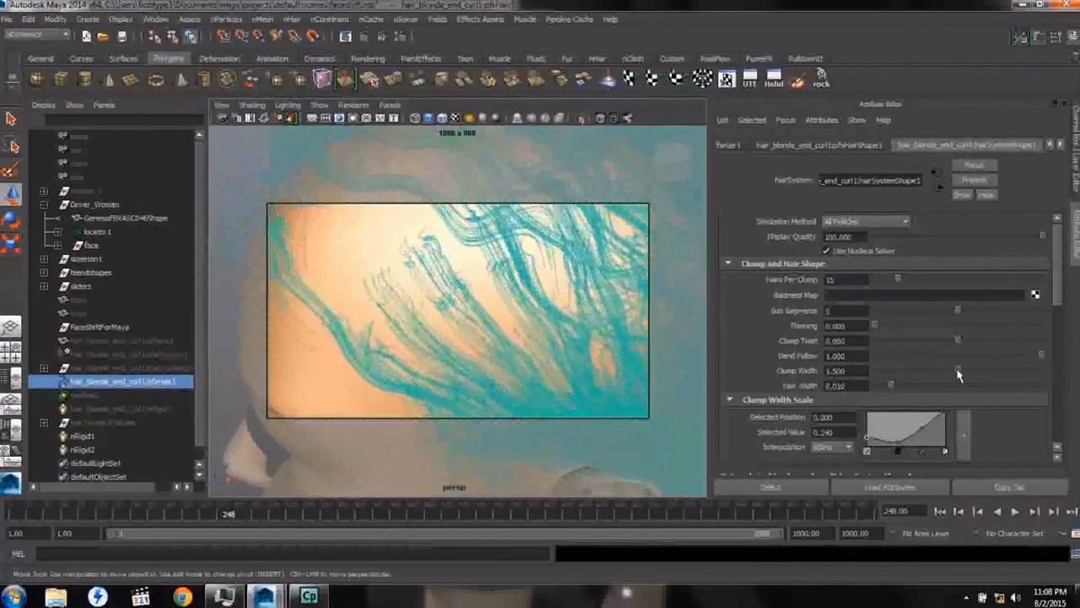
pyautogui.moveTo(958, 373)
pyautogui.mouseDown()
pyautogui.moveTo(1015, 377)
pyautogui.moveTo(975, 377)
pyautogui.moveTo(992, 378)
pyautogui.mouseUp()
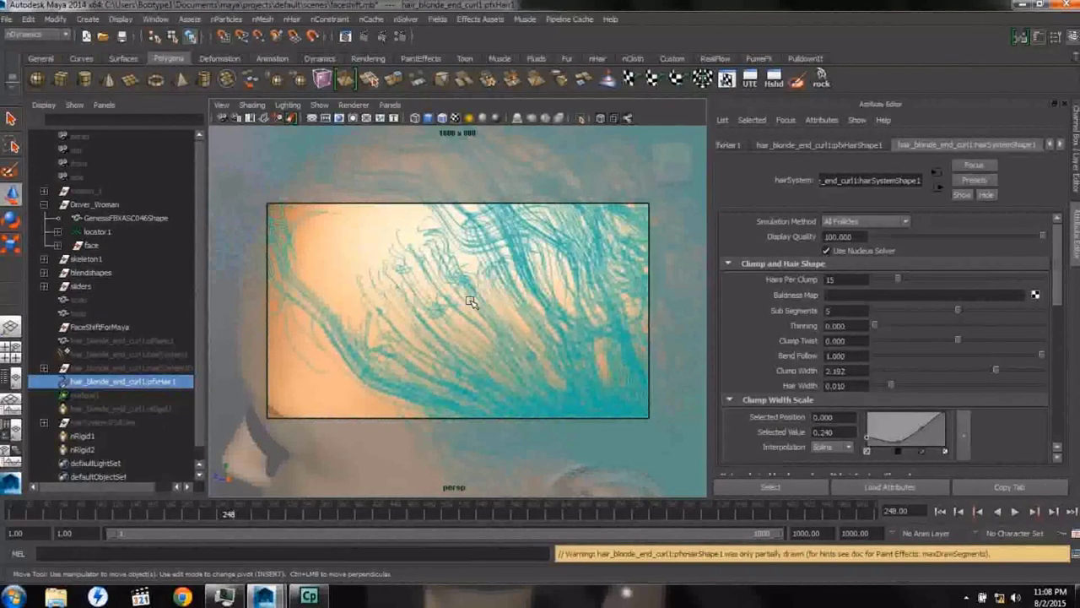
# Step: Reset Clump Width to 1.5 and lift the Clump Width Scale curve's root point to 0.520
pyautogui.scroll(-10, 471, 302)
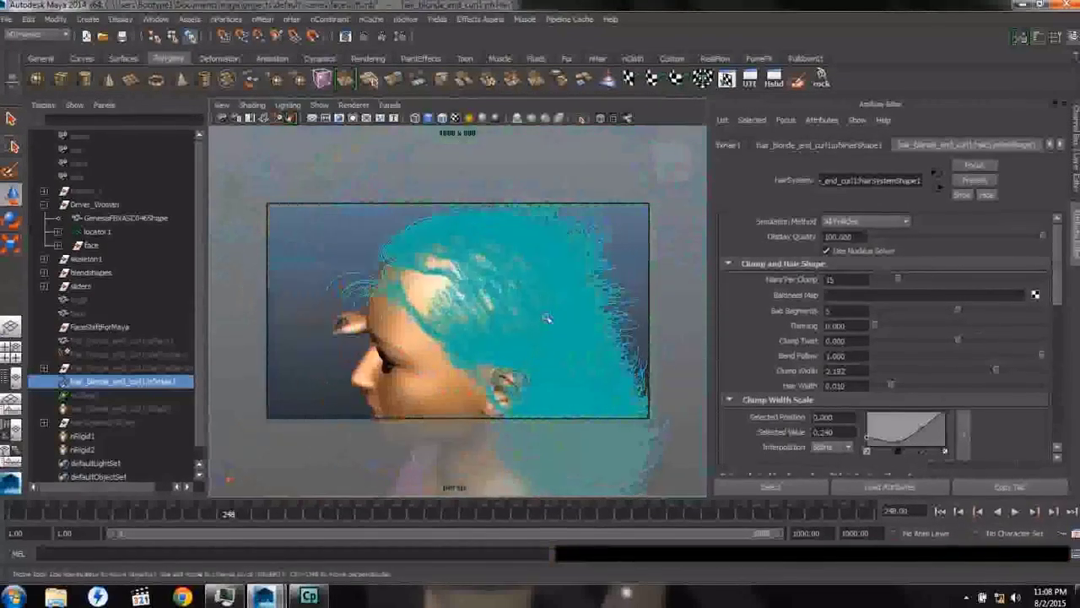
pyautogui.keyDown('alt'); pyautogui.moveTo(465, 314); pyautogui.dragTo(429, 284); pyautogui.keyUp('alt')
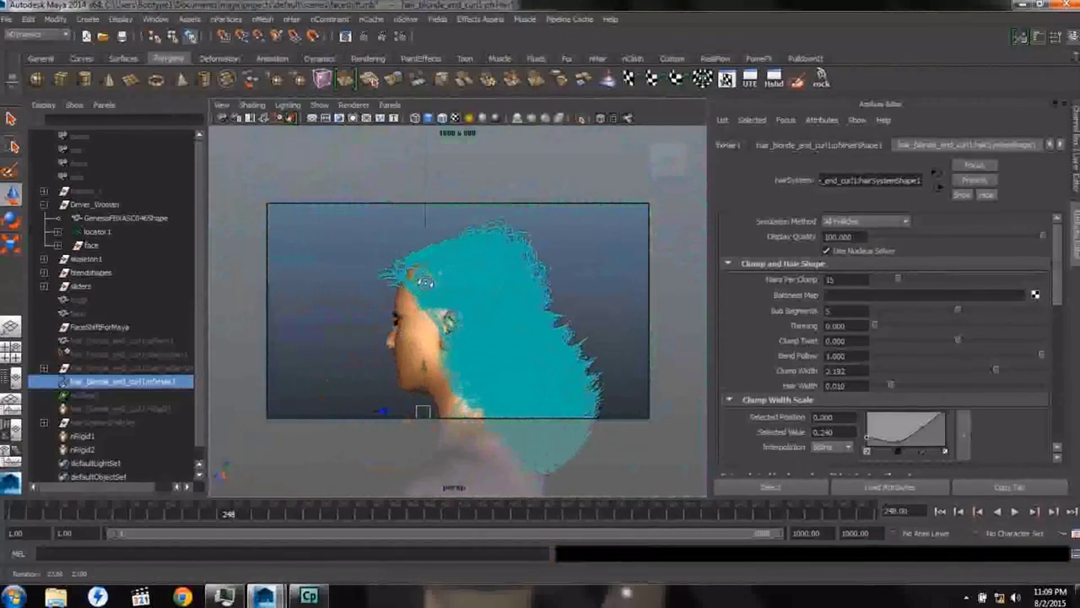
pyautogui.keyDown('alt'); pyautogui.moveTo(429, 283); pyautogui.dragTo(436, 302); pyautogui.keyUp('alt')
pyautogui.scroll(10, 437, 303)
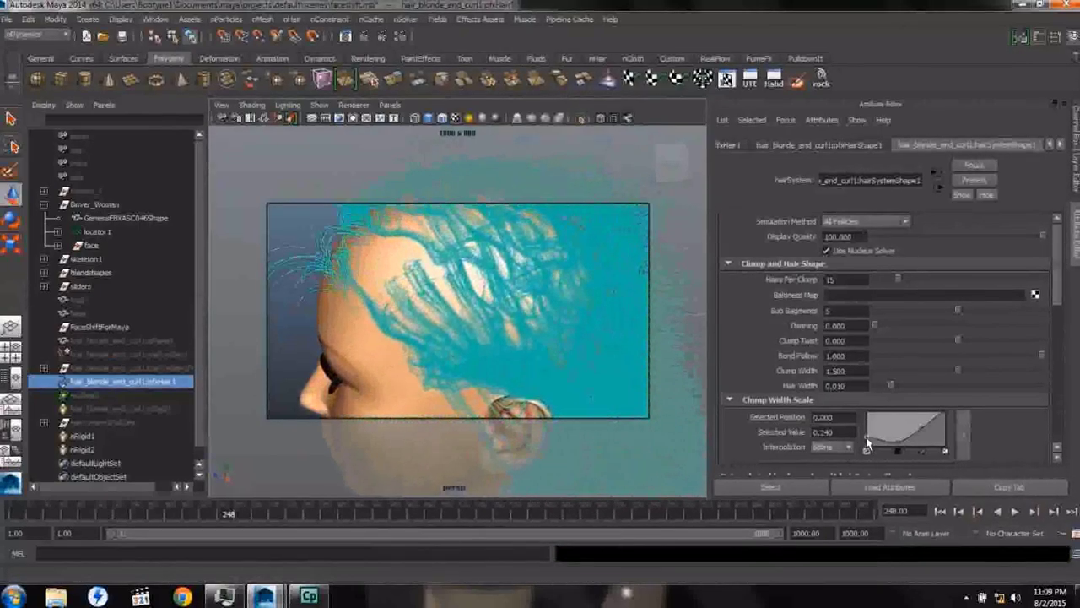
pyautogui.moveTo(865, 441); pyautogui.dragTo(862, 432)
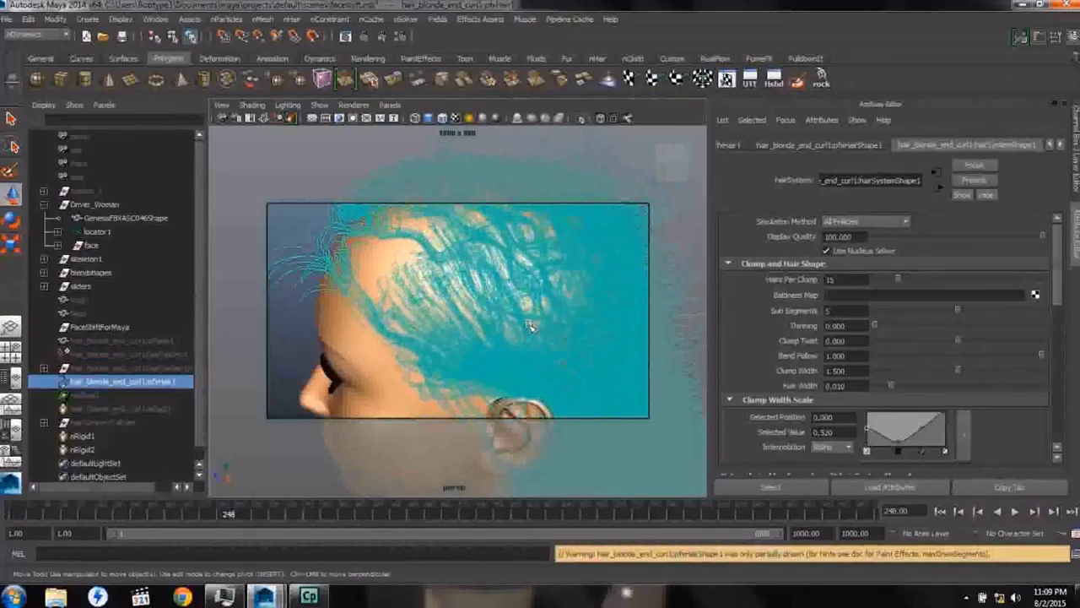
pyautogui.scroll(-10, 526, 306)
pyautogui.keyDown('alt'); pyautogui.moveTo(456, 337); pyautogui.dragTo(540, 340); pyautogui.keyUp('alt')
pyautogui.scroll(-2, 540, 341)
pyautogui.keyDown('alt'); pyautogui.moveTo(454, 330); pyautogui.dragTo(408, 300); pyautogui.keyUp('alt')
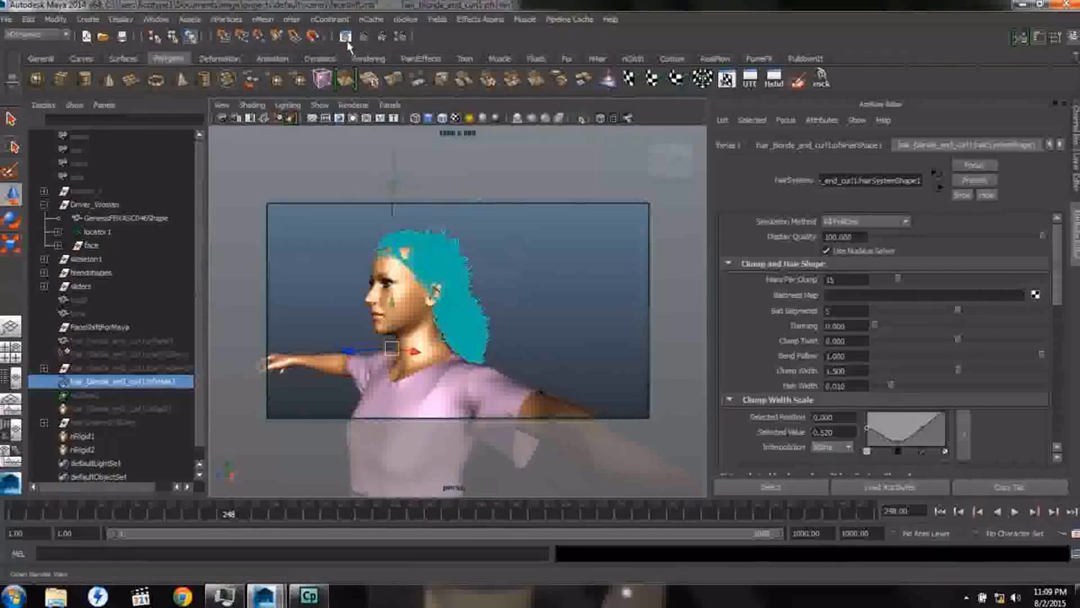
# Step: Render the current frame and zoom into the render to inspect the curly blonde hair
pyautogui.keyDown('alt'); pyautogui.moveTo(424, 270); pyautogui.dragTo(426, 294); pyautogui.keyUp('alt')
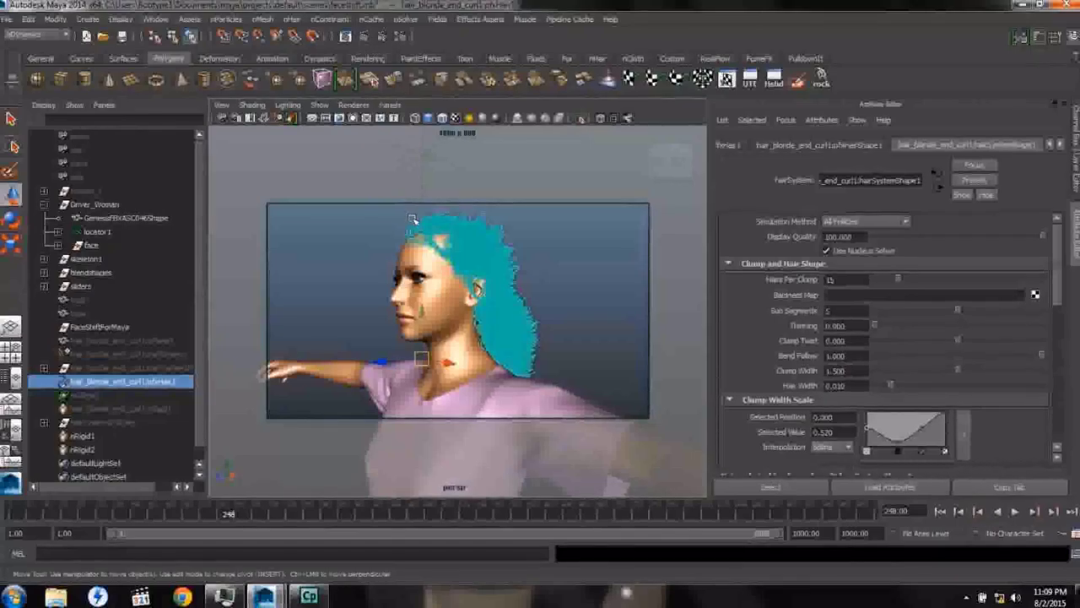
pyautogui.click(348, 39)
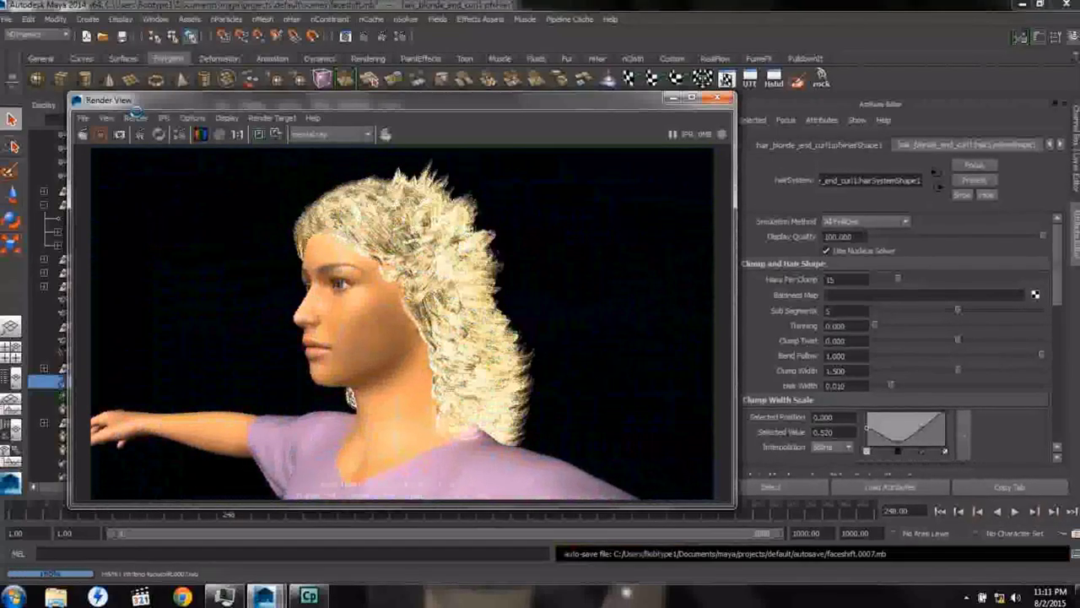
pyautogui.scroll(5, 409, 235)
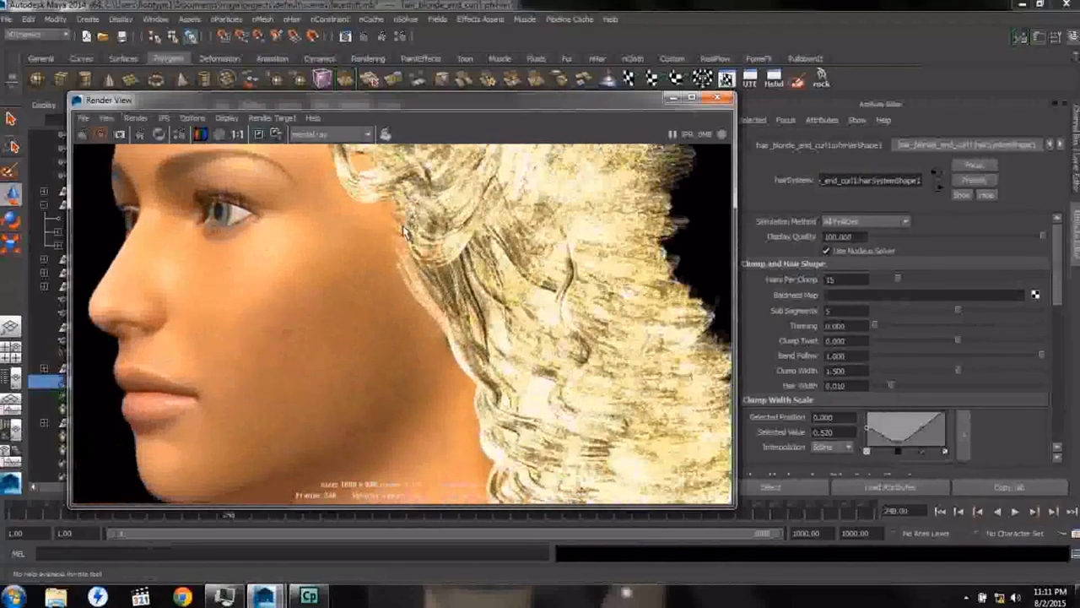
pyautogui.keyDown('alt'); pyautogui.moveTo(399, 210); pyautogui.dragTo(428, 483, button='middle'); pyautogui.keyUp('alt')
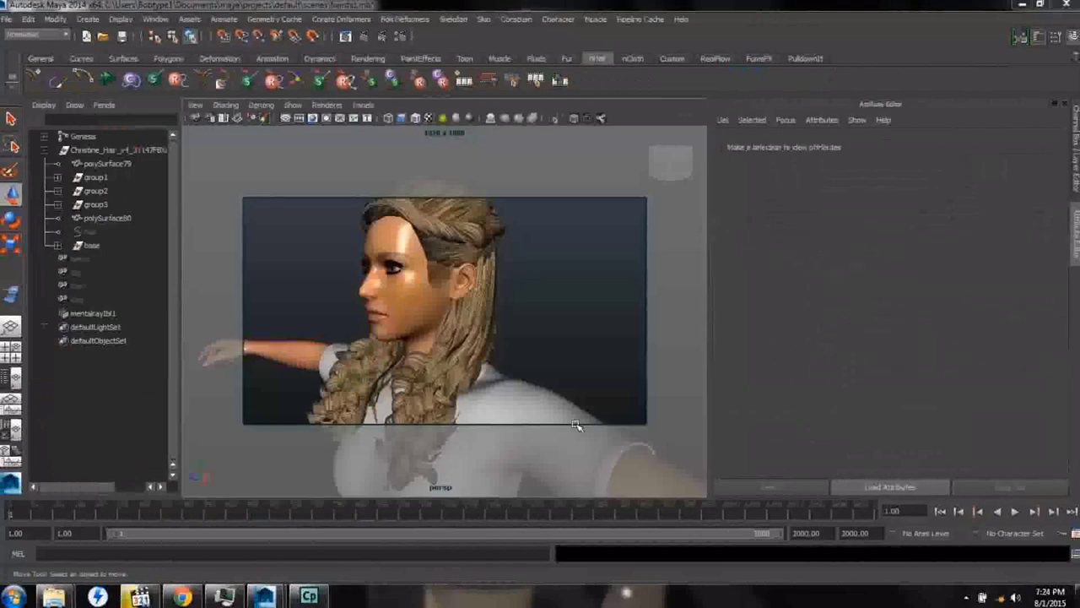
# Step: Hide polySurface79, group1, group2, group3 and the Genesis body
pyautogui.click(94, 164)
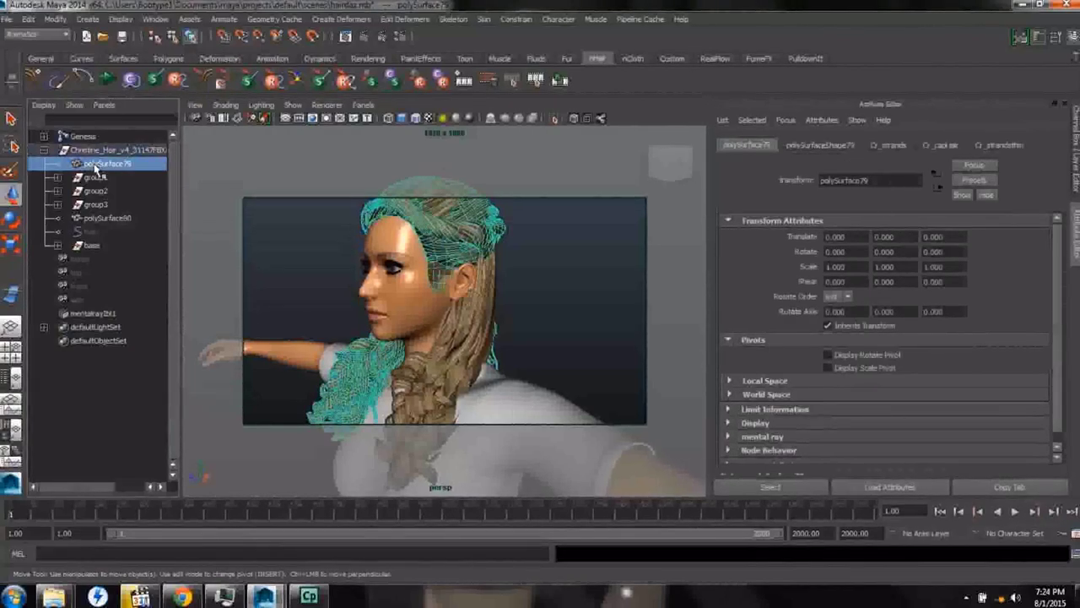
pyautogui.hotkey('ctrl', 'h')
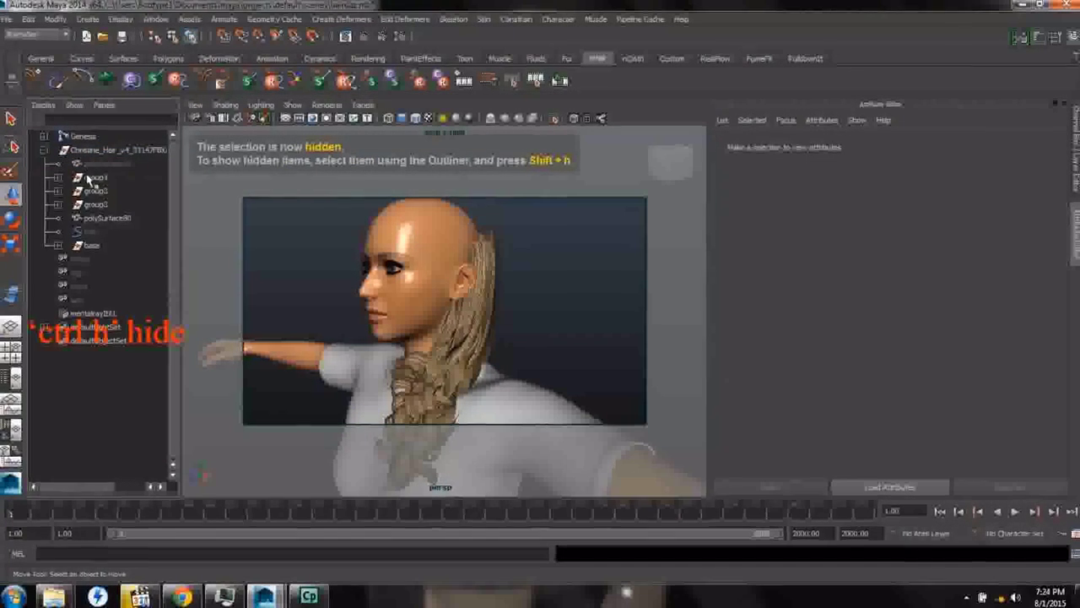
pyautogui.click(93, 177)
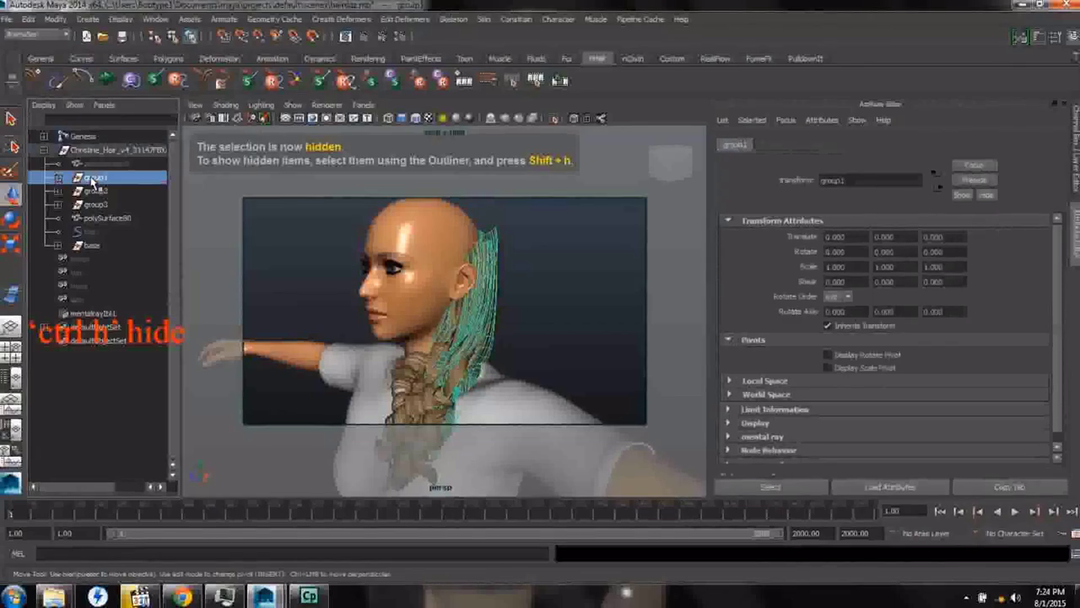
pyautogui.hotkey('ctrl', 'h')
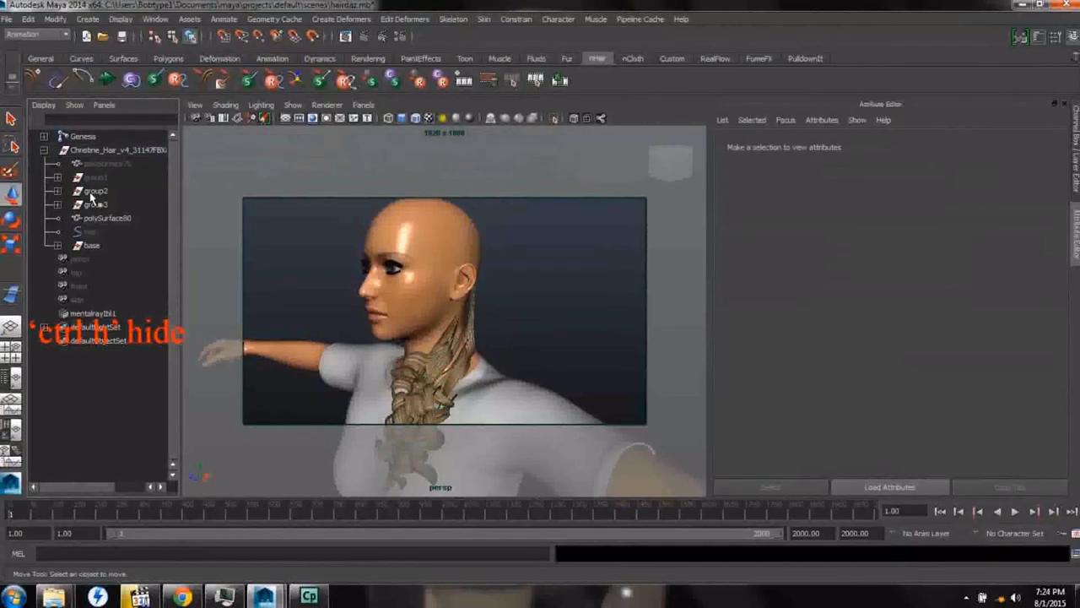
pyautogui.click(91, 192)
pyautogui.hotkey('ctrl', 'h')
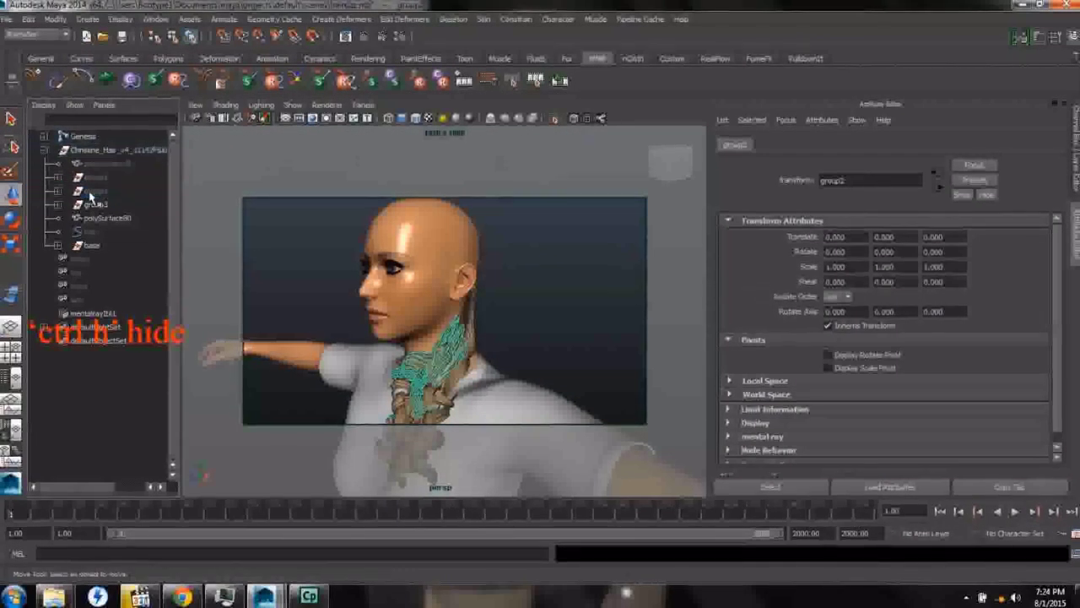
pyautogui.hotkey('ctrl', 'h')
pyautogui.click(93, 206)
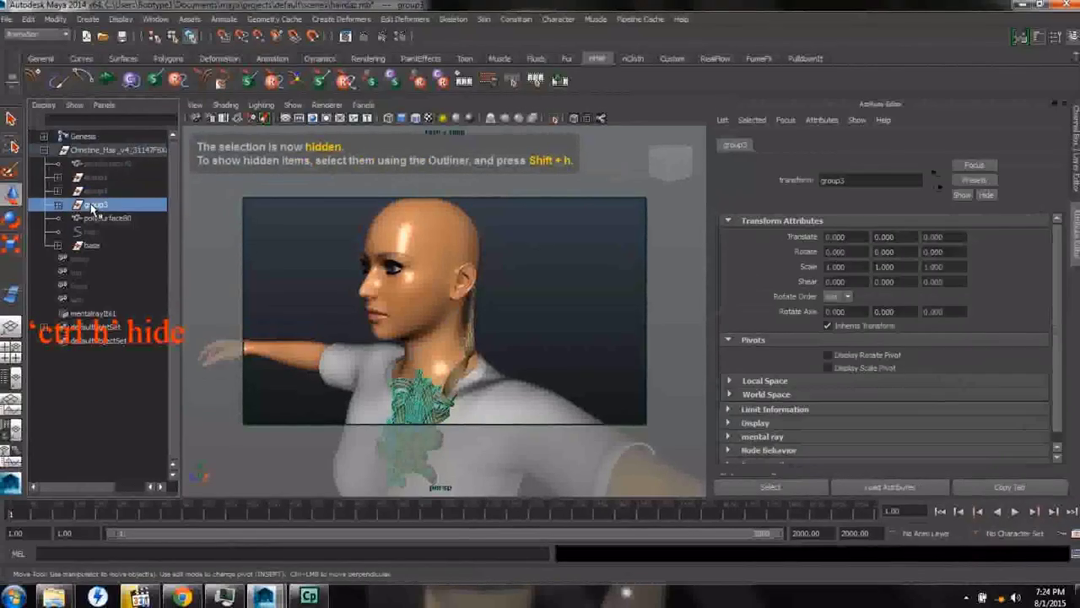
pyautogui.hotkey('ctrl', 'h')
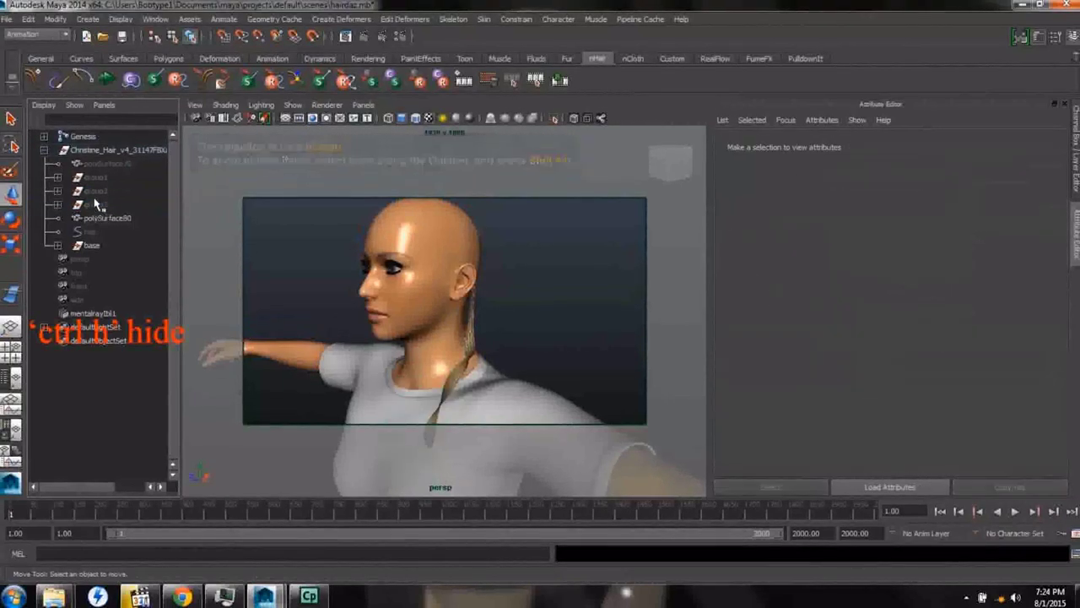
pyautogui.click(84, 139)
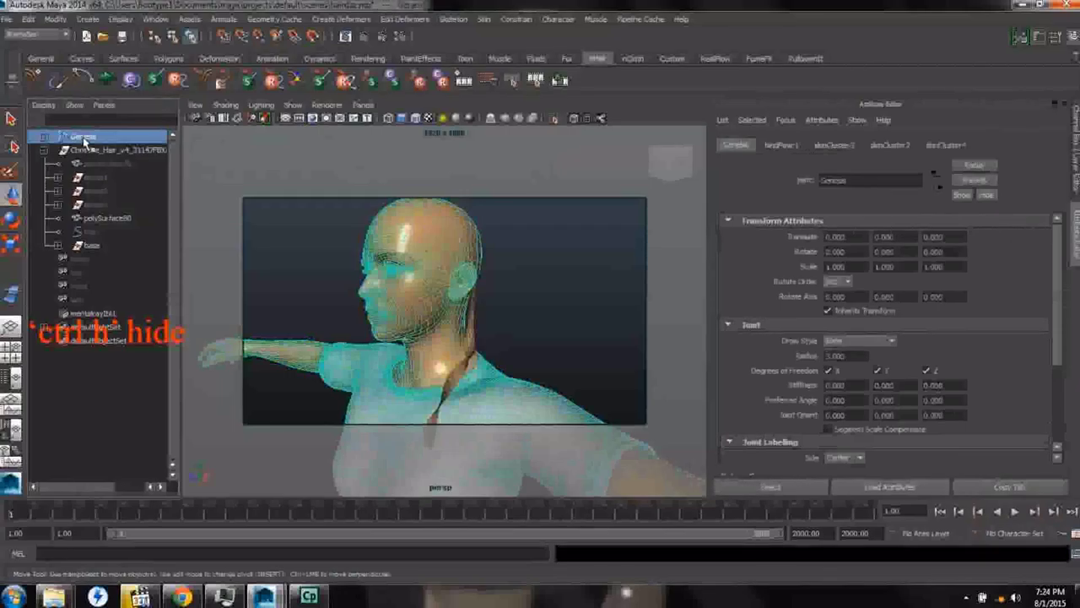
pyautogui.hotkey('ctrl', 'h')
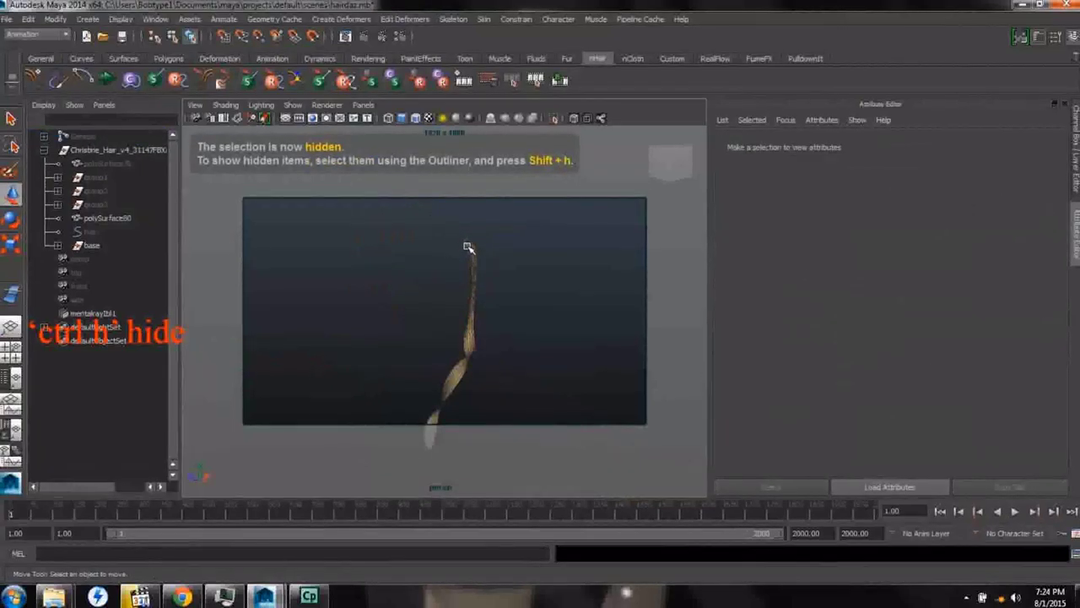
# Step: Select the remaining polySurface80 braid strand in wireframe and pick an edge loop along it
pyautogui.click(469, 246)
pyautogui.press('4')
pyautogui.keyDown('alt'); pyautogui.moveTo(480, 318); pyautogui.dragTo(511, 380); pyautogui.keyUp('alt')
pyautogui.press('w')
pyautogui.moveTo(470, 257); pyautogui.dragTo(476, 221, button='right')
pyautogui.doubleClick(478, 244)
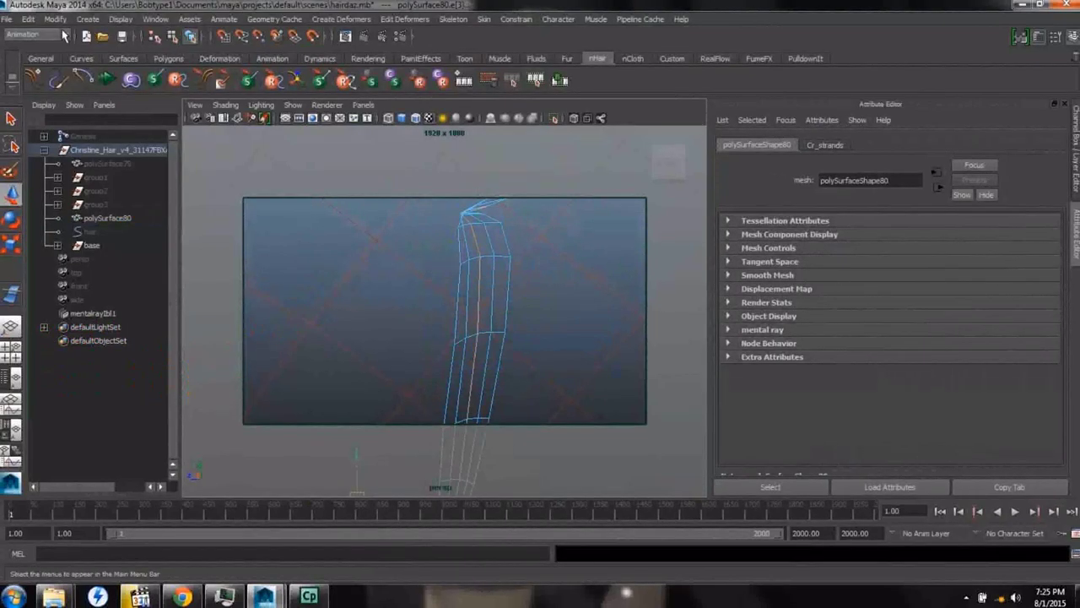
# Step: Convert the selected edge loop into the curve polyToCurve2
pyautogui.click(56, 18)
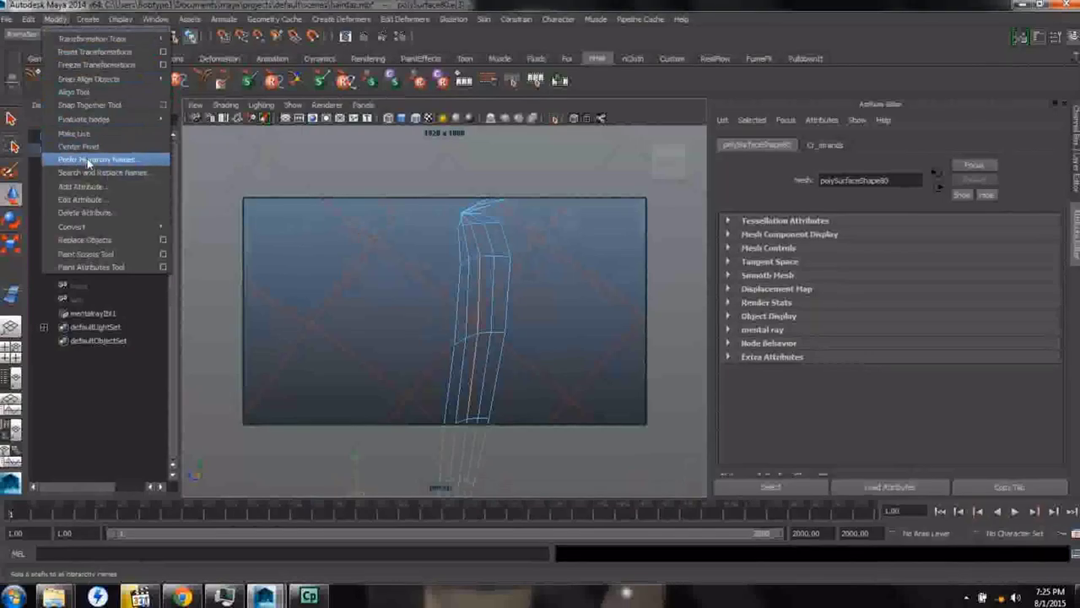
pyautogui.moveTo(96, 226)
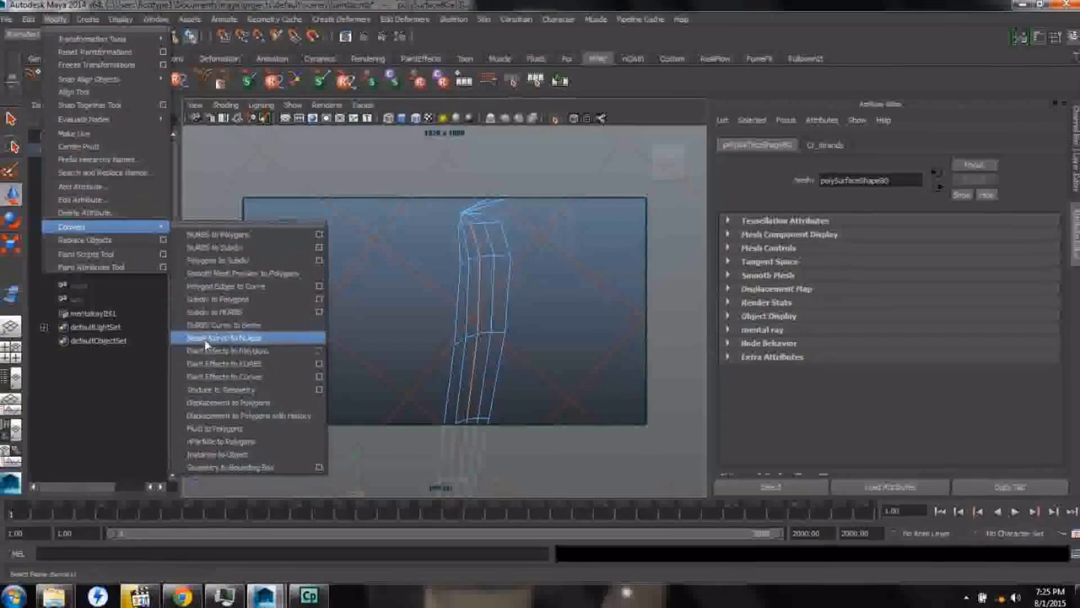
pyautogui.click(221, 287)
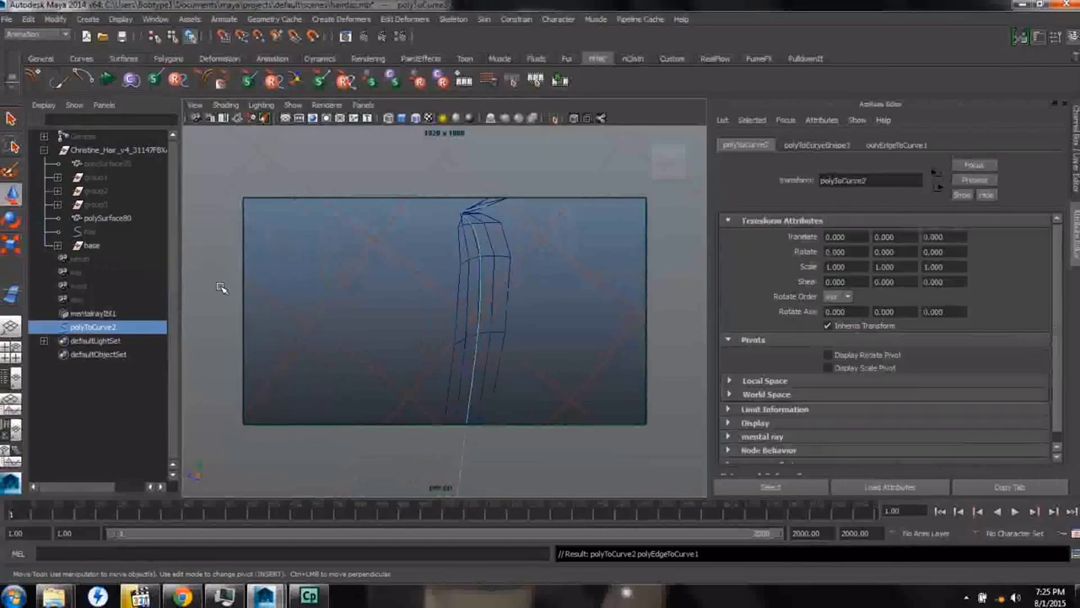
# Step: Move polySurface80 out of the Christine_Hair group to world level
pyautogui.click(102, 219)
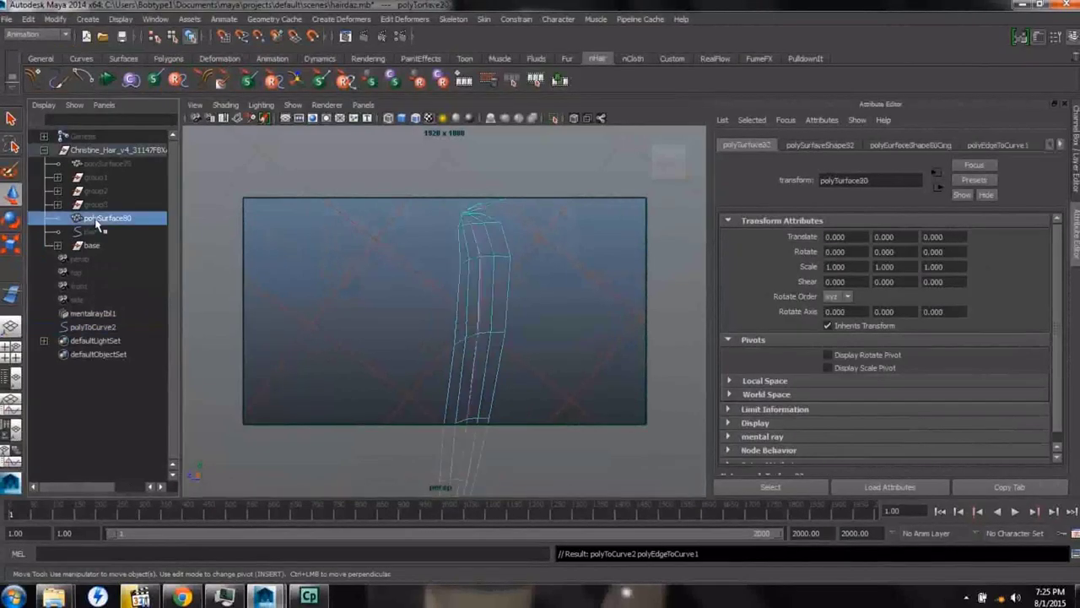
pyautogui.moveTo(93, 327); pyautogui.dragTo(95, 332, button='middle')
pyautogui.click(93, 328)
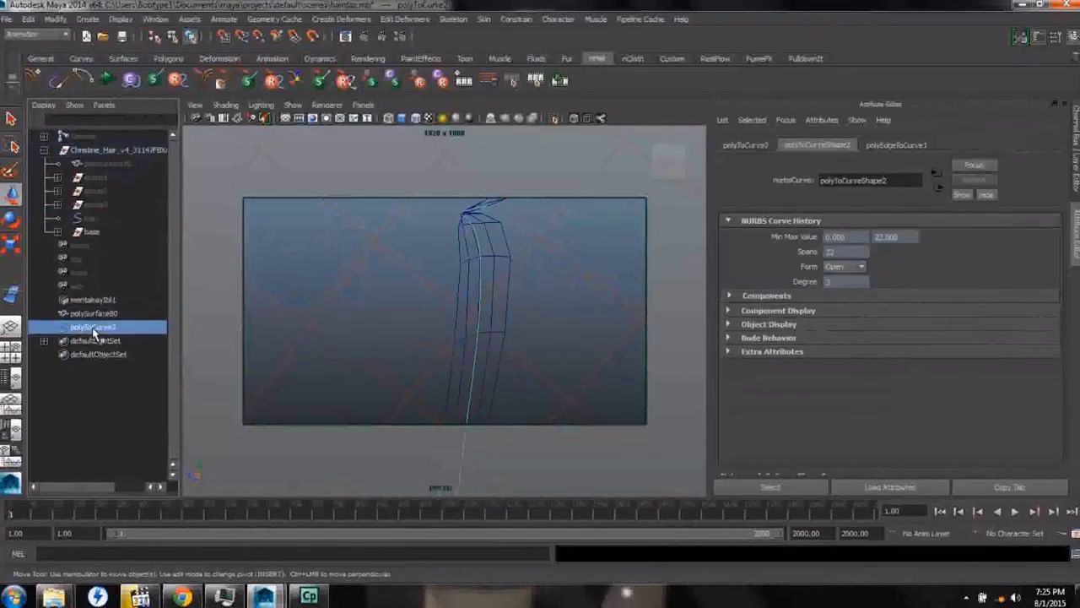
pyautogui.click(388, 298)
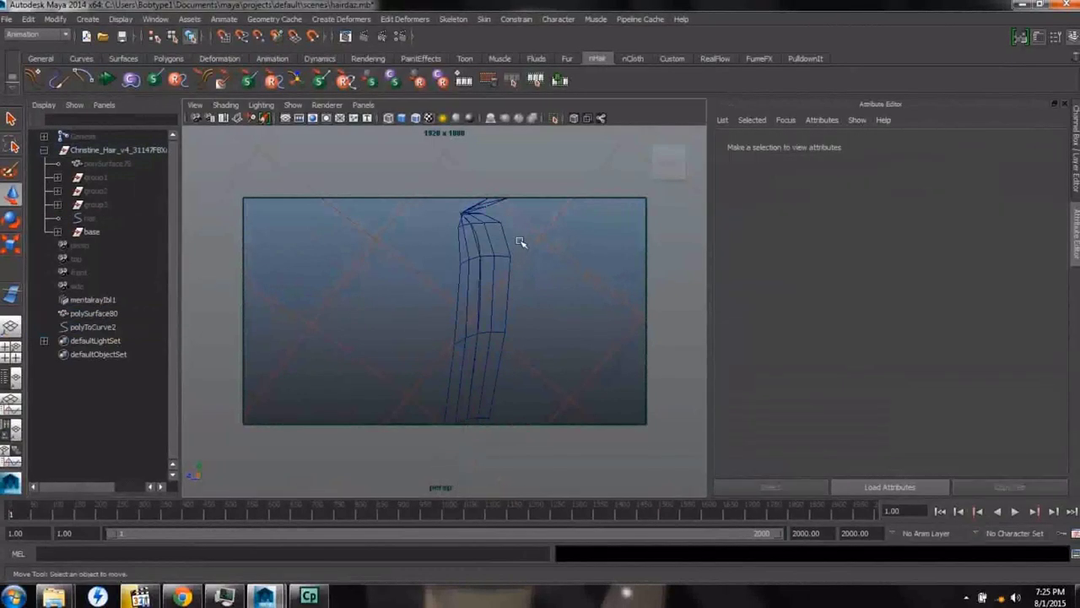
pyautogui.keyDown('alt'); pyautogui.moveTo(521, 243); pyautogui.dragTo(463, 323); pyautogui.keyUp('alt')
pyautogui.click(94, 328)
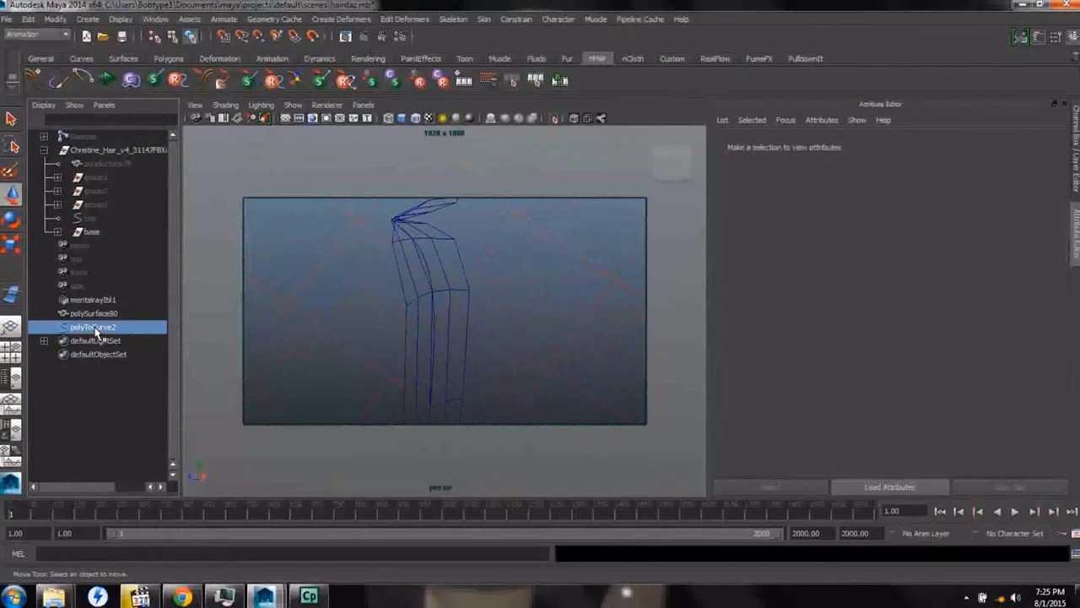
# Step: Set up the Wire Tool with Crossing effect 1, Local influence 1 and Dropoff distance 10
pyautogui.click(350, 278)
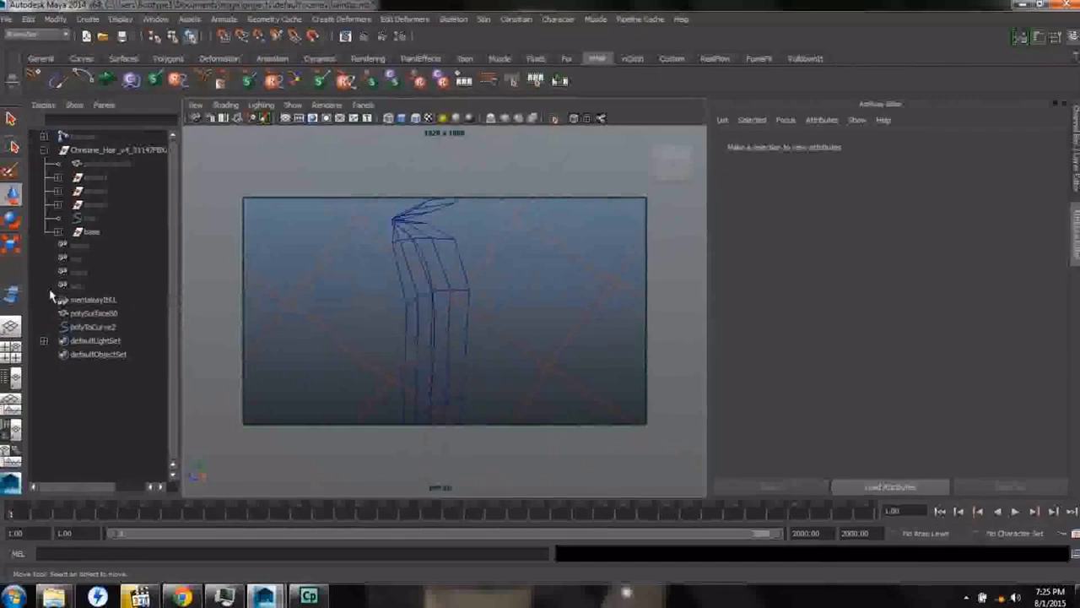
pyautogui.click(63, 36)
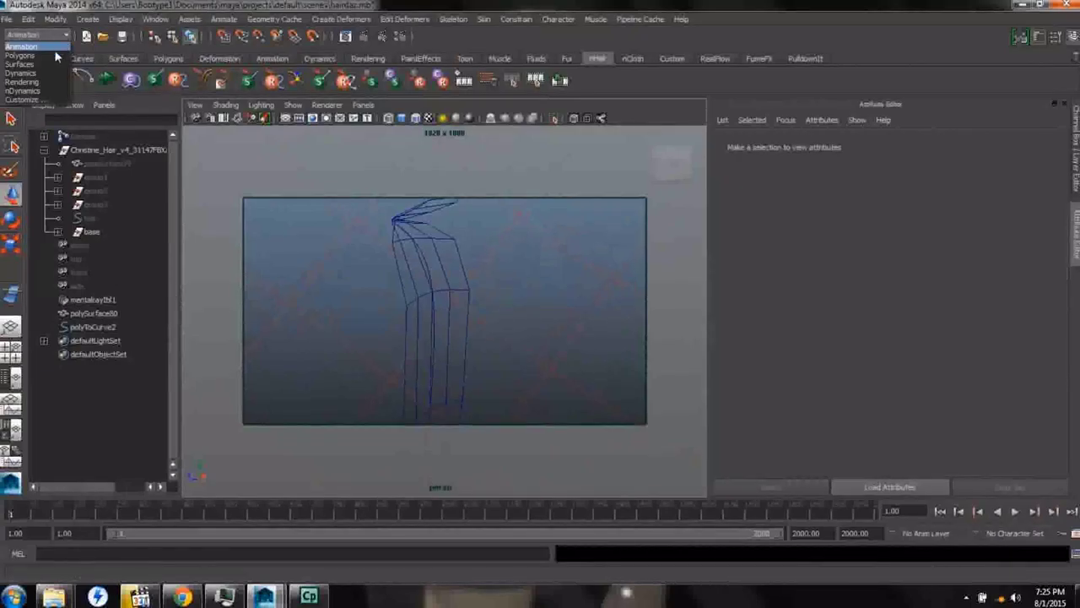
pyautogui.click(47, 48)
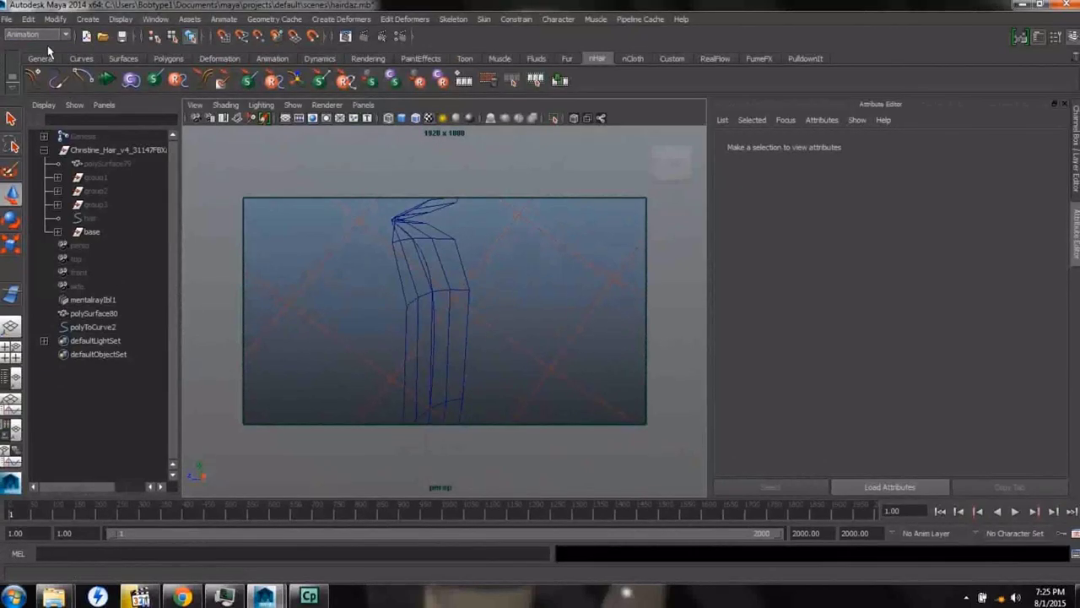
pyautogui.click(342, 19)
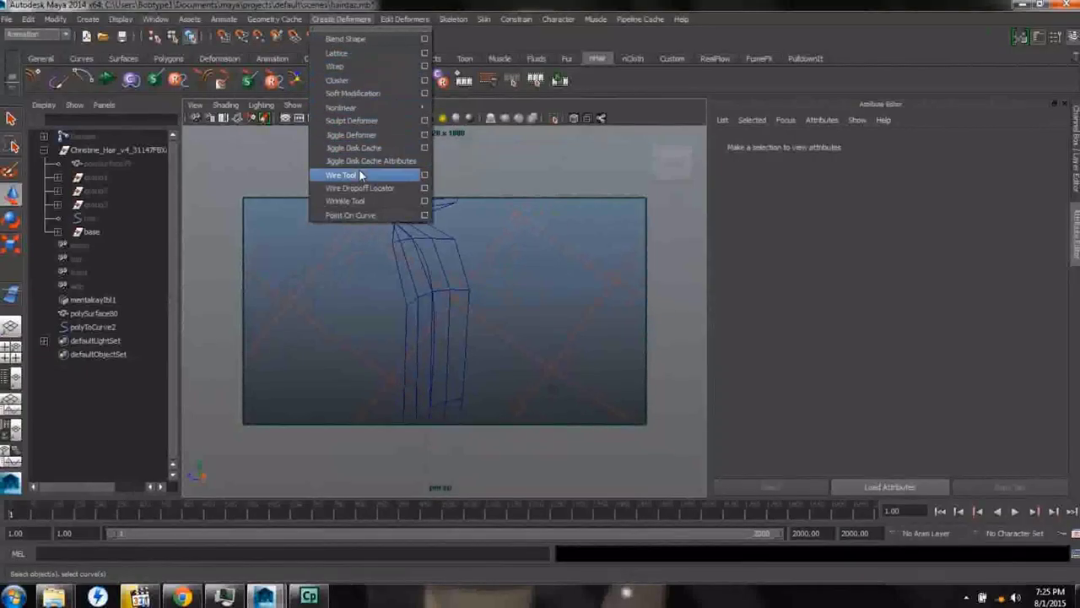
pyautogui.click(424, 177)
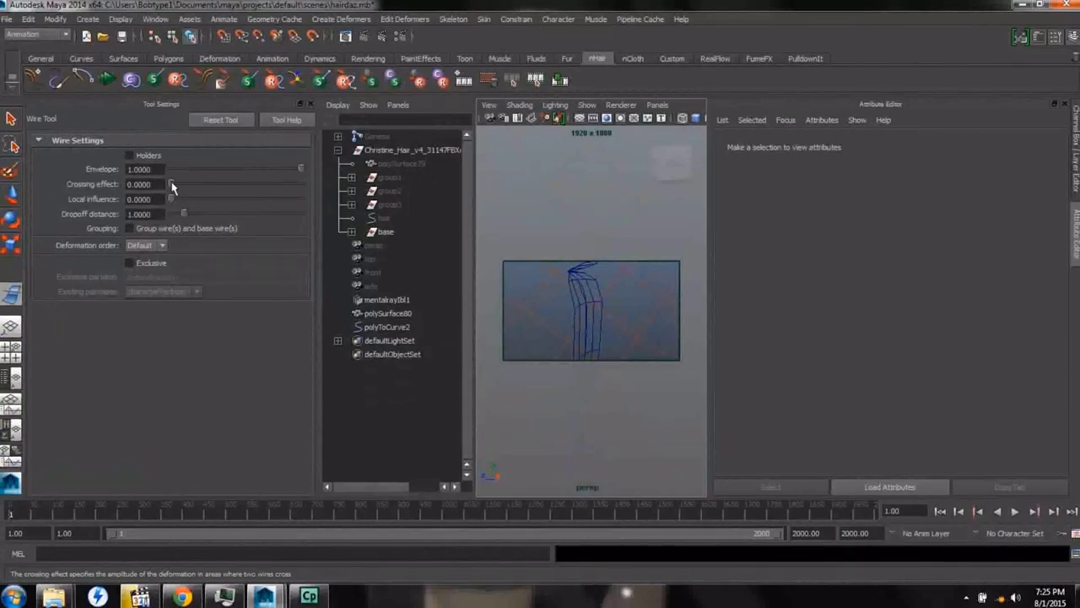
pyautogui.moveTo(299, 192); pyautogui.dragTo(305, 192)
pyautogui.moveTo(172, 200); pyautogui.dragTo(323, 207)
pyautogui.moveTo(183, 212); pyautogui.dragTo(267, 219)
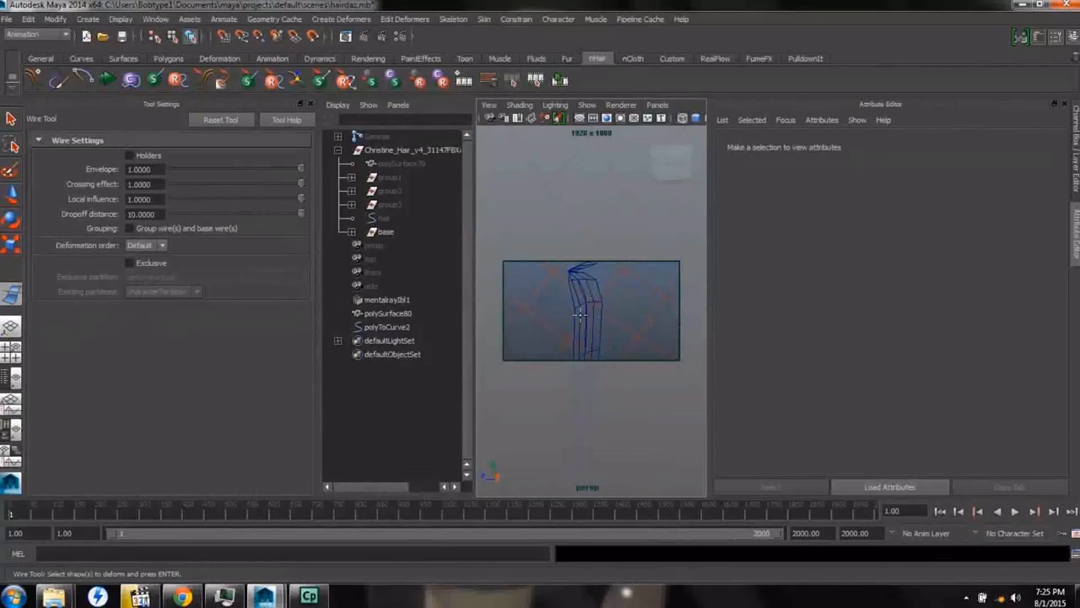
# Step: Bind polySurface80 to the polyToCurve2 curve with the wire deformer
pyautogui.keyDown('alt'); pyautogui.moveTo(571, 312); pyautogui.dragTo(639, 326); pyautogui.keyUp('alt')
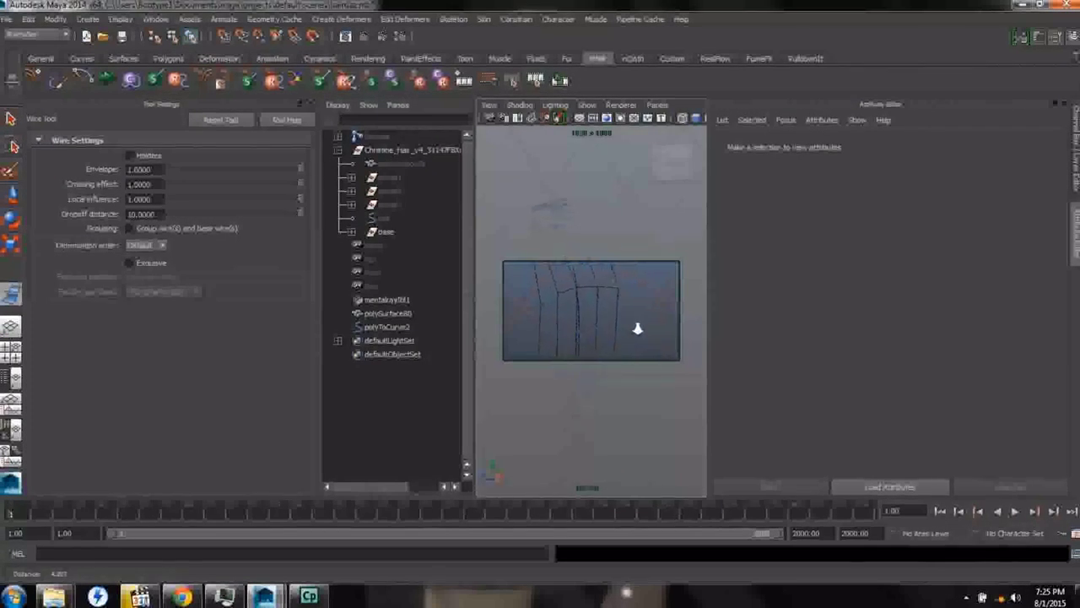
pyautogui.click(573, 267)
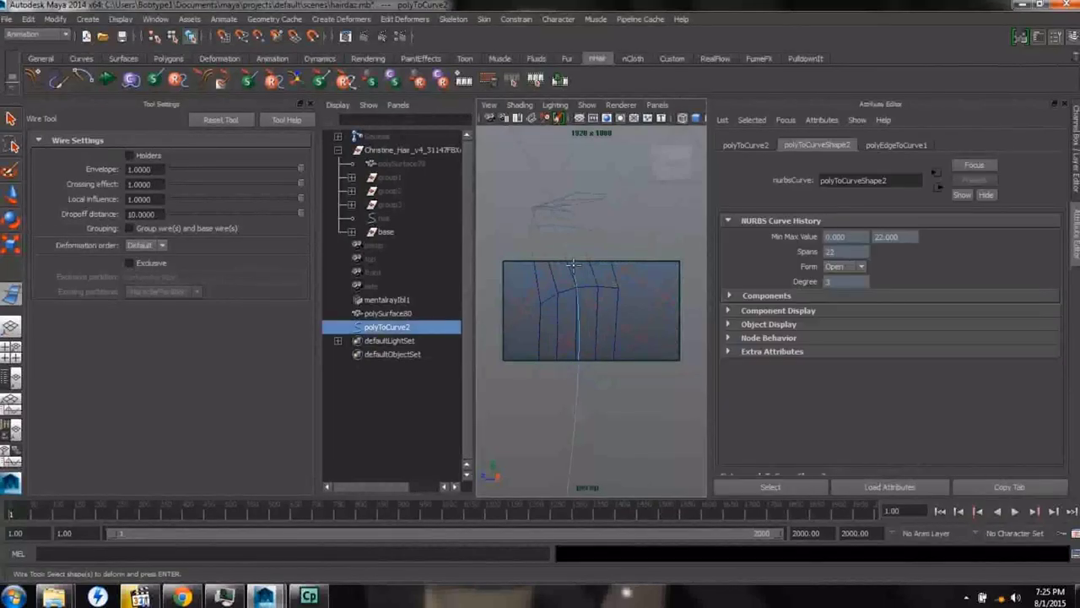
pyautogui.click(591, 266)
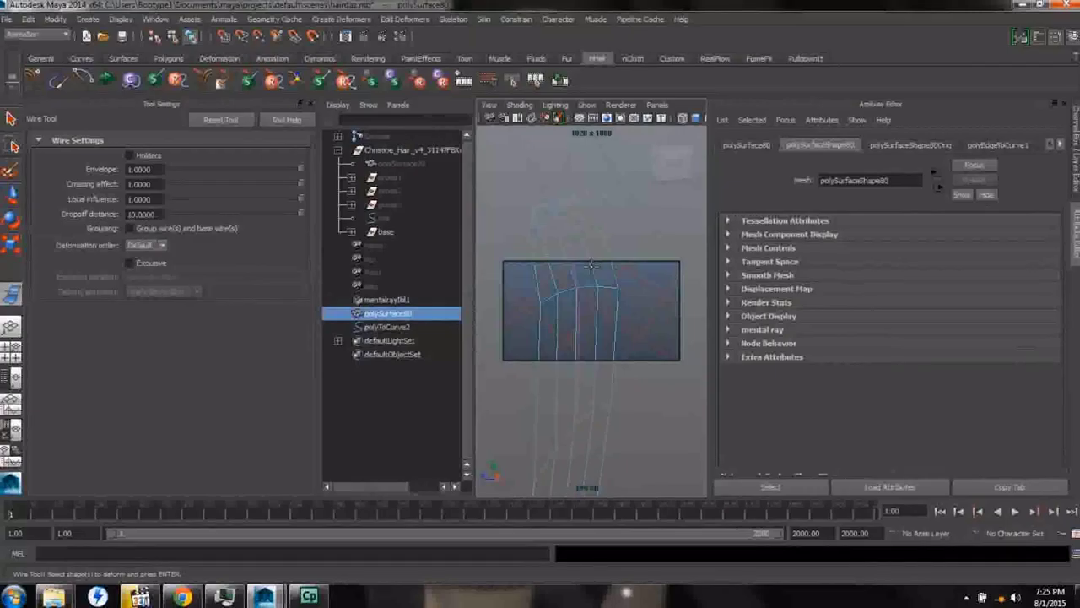
pyautogui.press('Return')
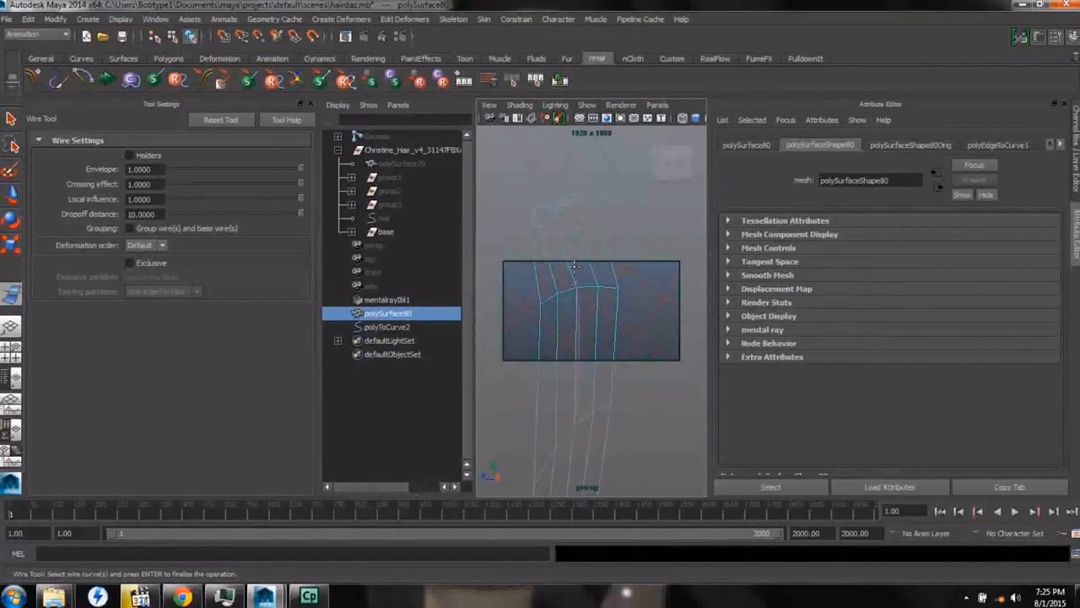
pyautogui.click(574, 267)
pyautogui.press('Return')
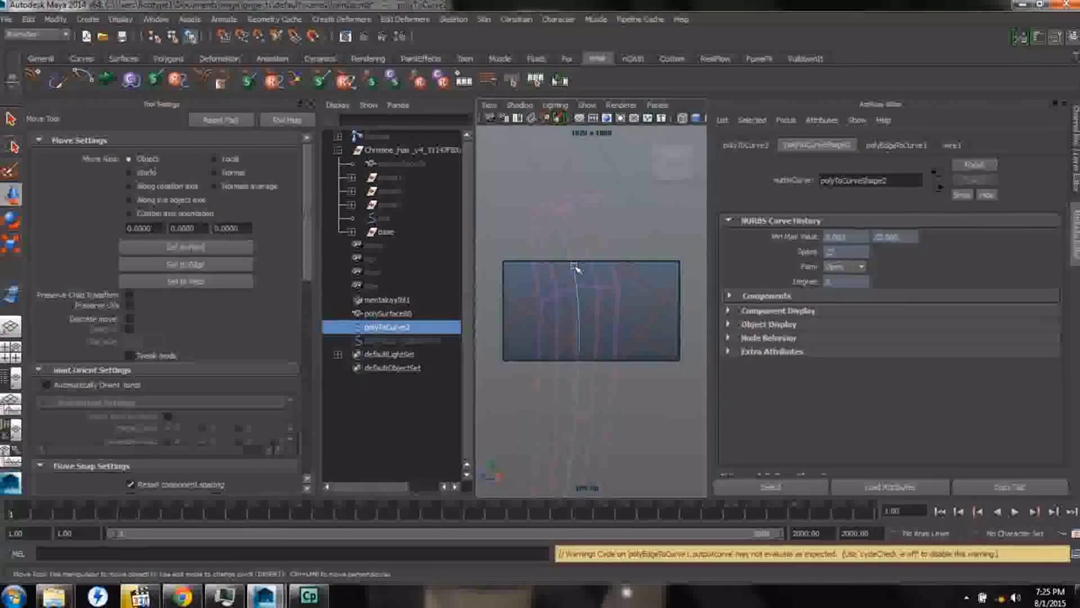
# Step: Test-bend the tip CVs of polyToCurve2, then undo the bend
pyautogui.click(312, 105)
pyautogui.keyDown('alt'); pyautogui.moveTo(472, 324); pyautogui.dragTo(360, 348); pyautogui.keyUp('alt')
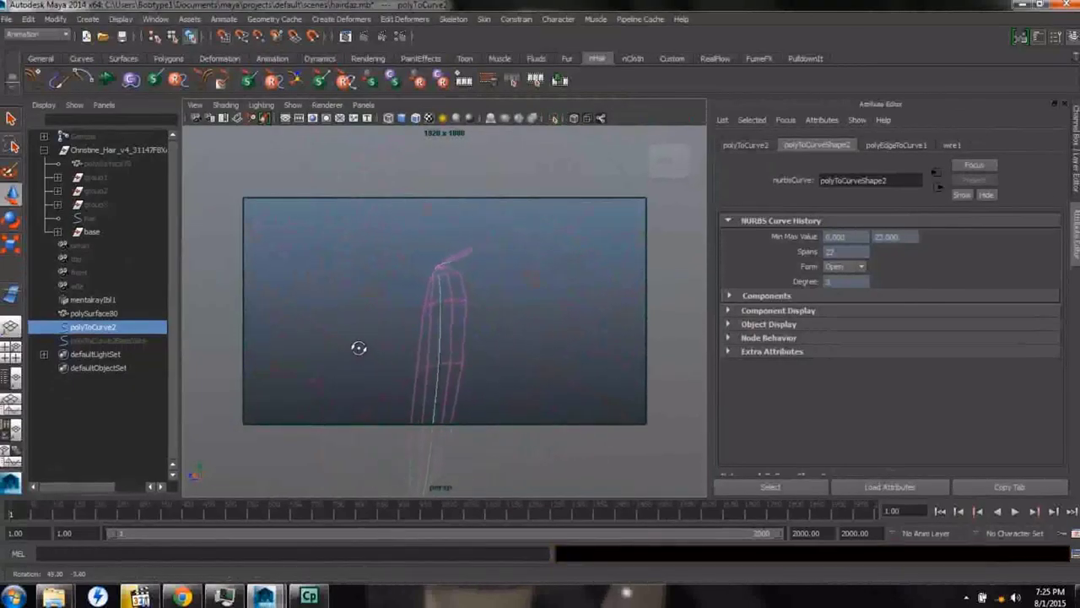
pyautogui.rightClick(359, 279)
pyautogui.click(353, 279)
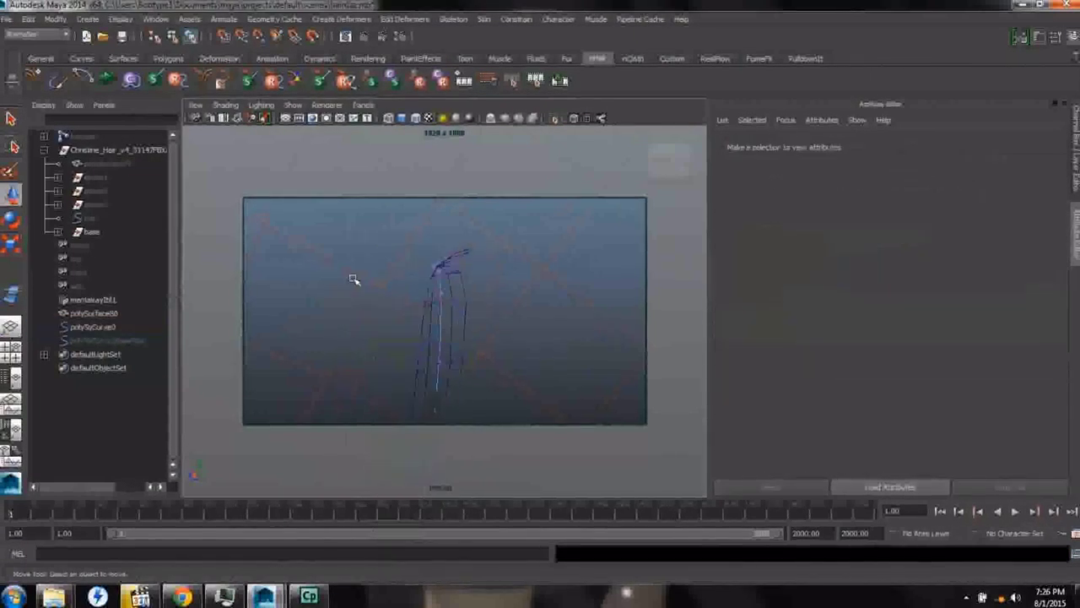
pyautogui.click(463, 264)
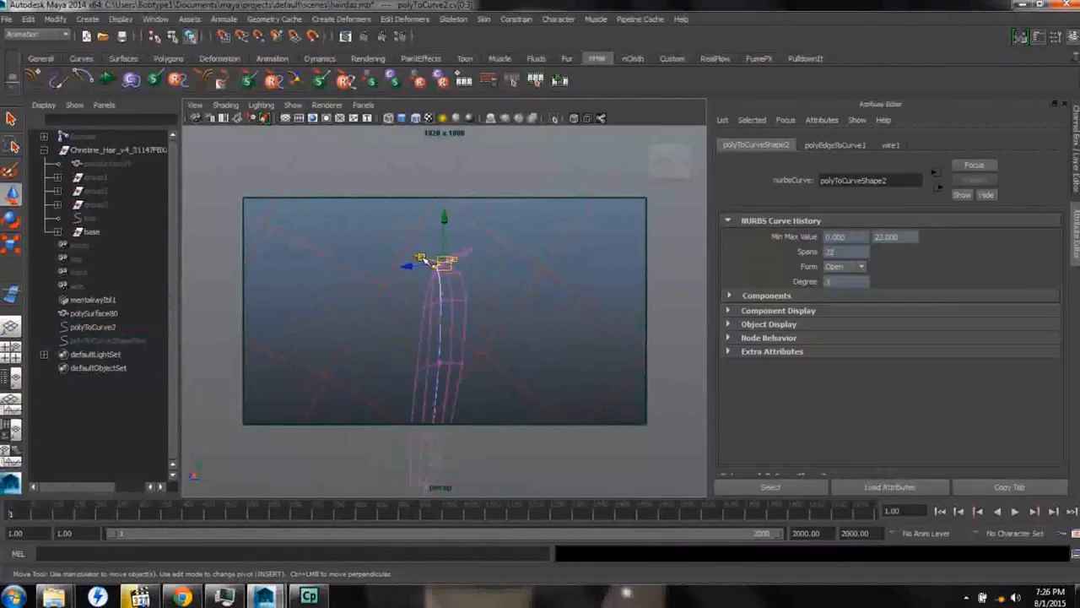
pyautogui.moveTo(419, 256)
pyautogui.mouseDown()
pyautogui.moveTo(379, 258)
pyautogui.moveTo(463, 255)
pyautogui.moveTo(436, 259)
pyautogui.mouseUp()
pyautogui.hotkey('ctrl', 'z')
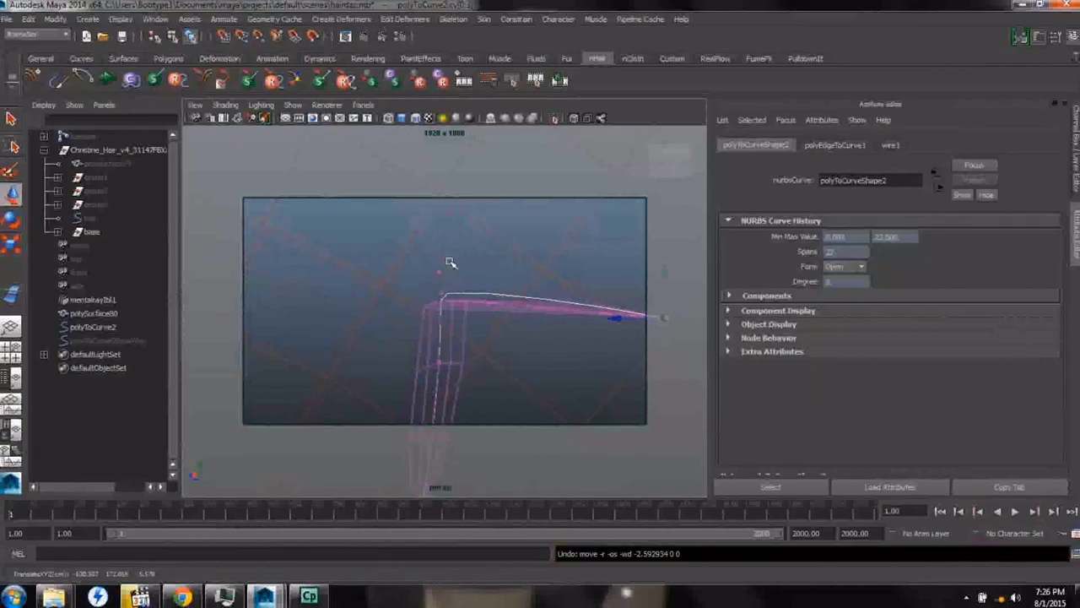
pyautogui.hotkey('ctrl', 'z')
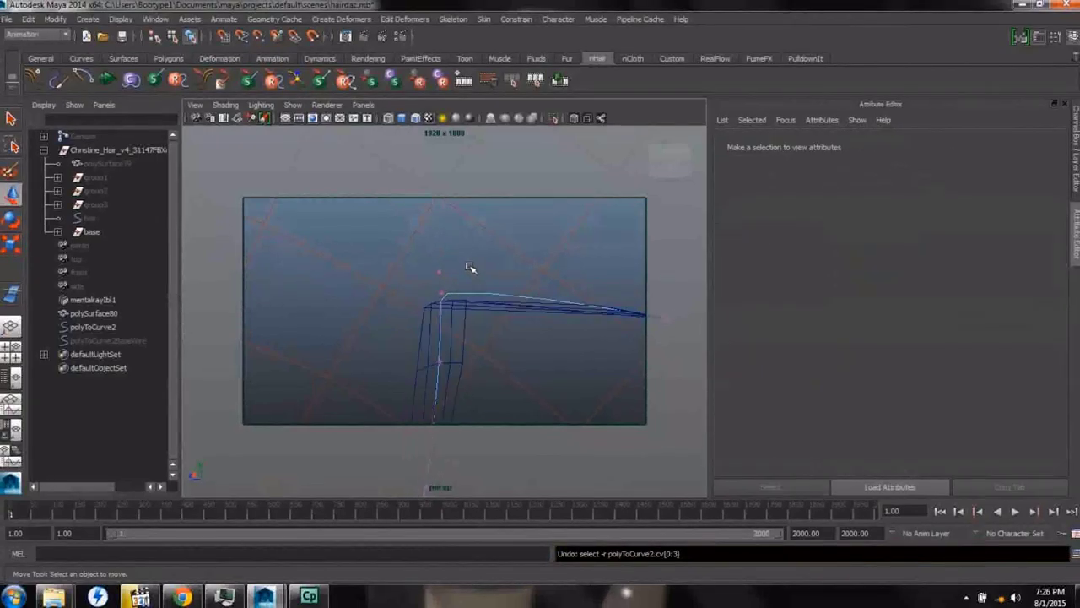
pyautogui.hotkey('ctrl', 'z')
pyautogui.hotkey('ctrl', 'z')
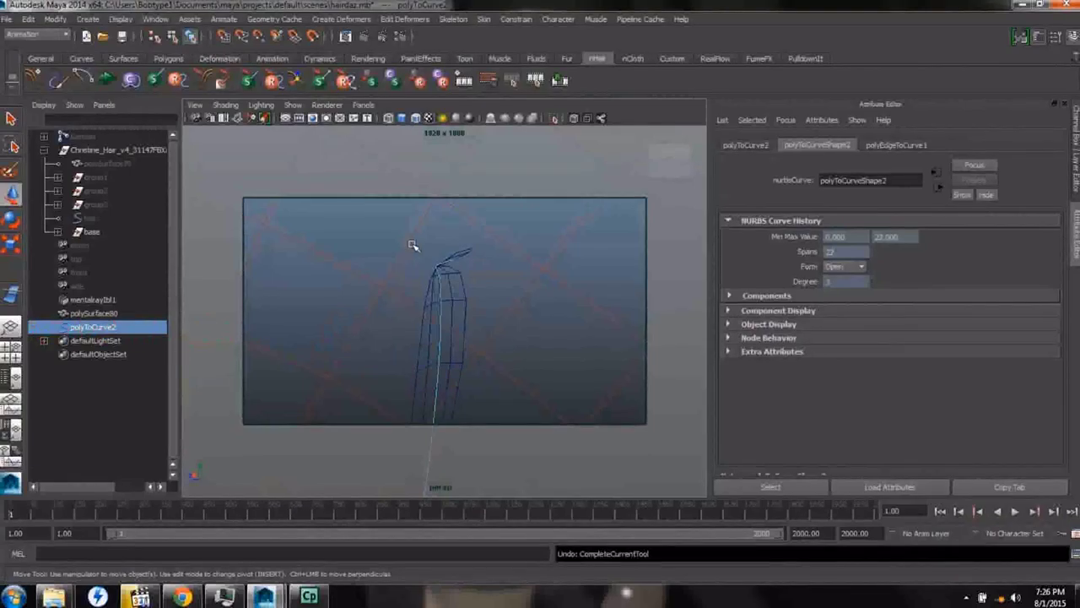
# Step: Recreate the wire deformer with polySurface80 as the mesh and polyToCurve2 as the wire
pyautogui.click(13, 294)
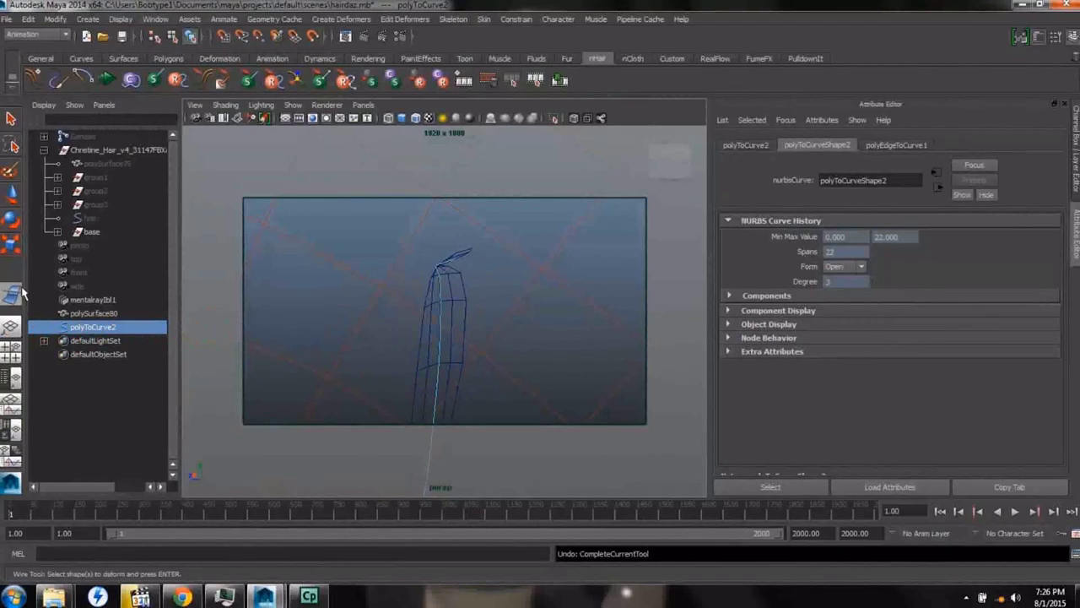
pyautogui.click(460, 273)
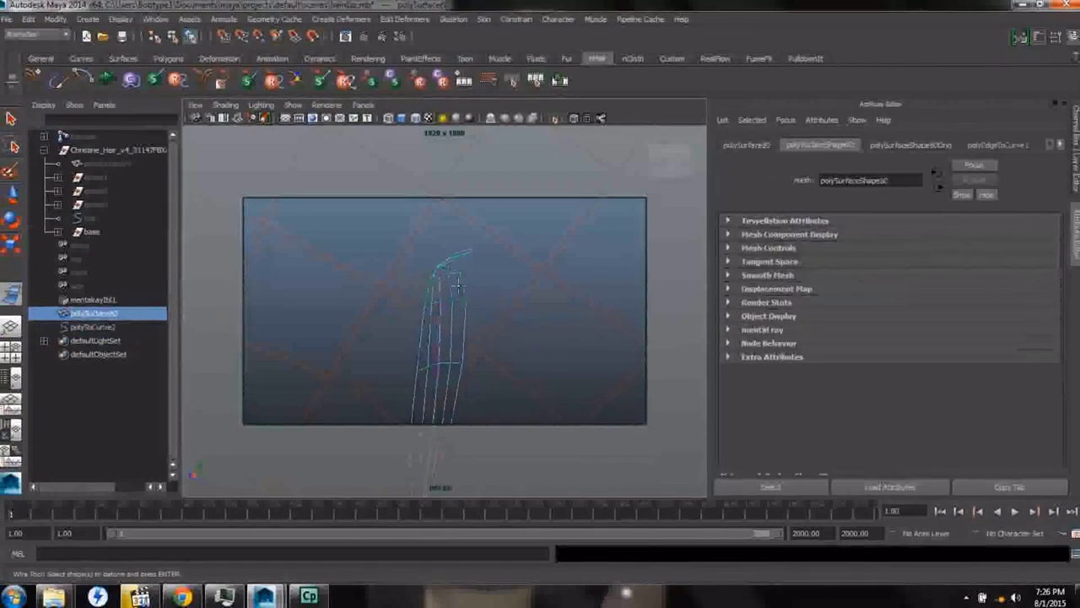
pyautogui.keyDown('alt'); pyautogui.moveTo(458, 289); pyautogui.dragTo(396, 322); pyautogui.keyUp('alt')
pyautogui.keyDown('alt'); pyautogui.moveTo(396, 321); pyautogui.dragTo(572, 344, button='right'); pyautogui.keyUp('alt')
pyautogui.click(411, 217)
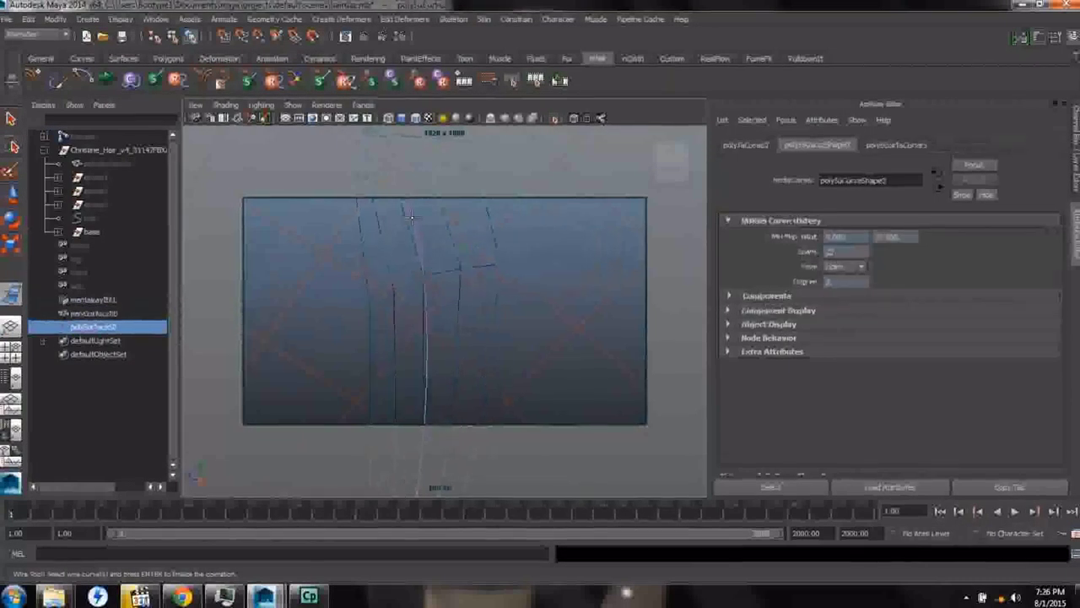
pyautogui.press('Return')
pyautogui.keyDown('alt'); pyautogui.moveTo(481, 274); pyautogui.dragTo(440, 324); pyautogui.keyUp('alt')
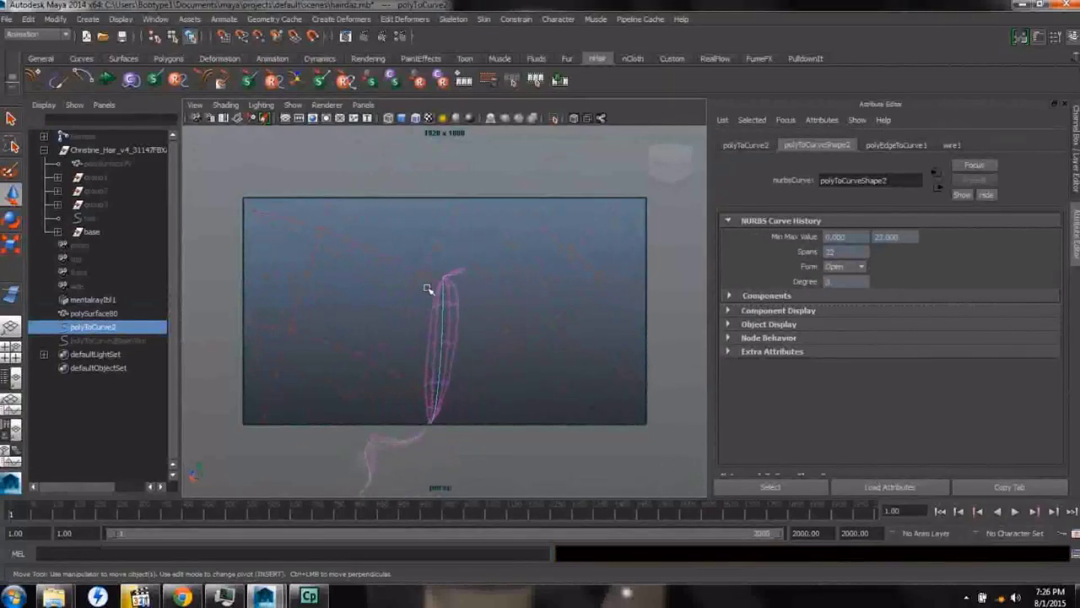
# Step: Stretch the curve's top CVs upward as a test, then undo back to the curve selection
pyautogui.click(83, 313)
pyautogui.click(83, 326)
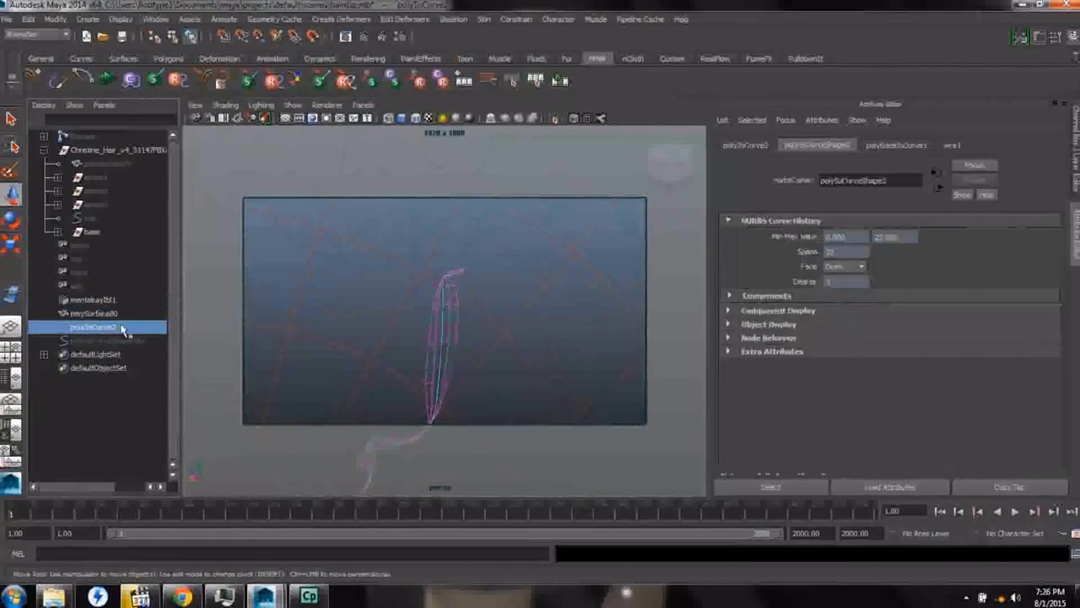
pyautogui.moveTo(374, 286); pyautogui.dragTo(309, 284, button='right')
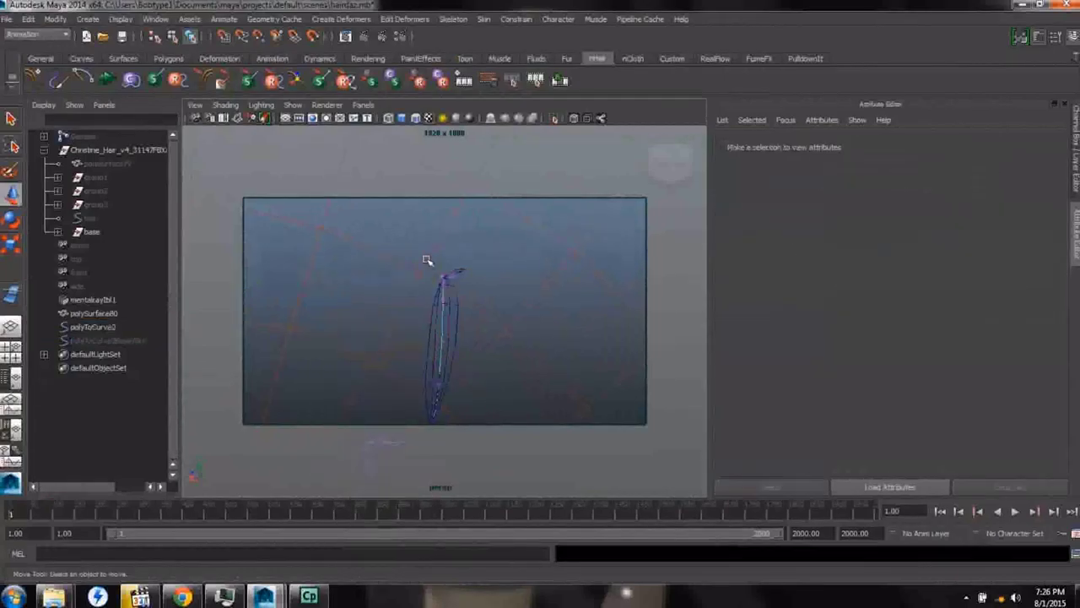
pyautogui.click(462, 276)
pyautogui.moveTo(450, 237)
pyautogui.mouseDown()
pyautogui.moveTo(447, 226)
pyautogui.moveTo(450, 241)
pyautogui.mouseUp()
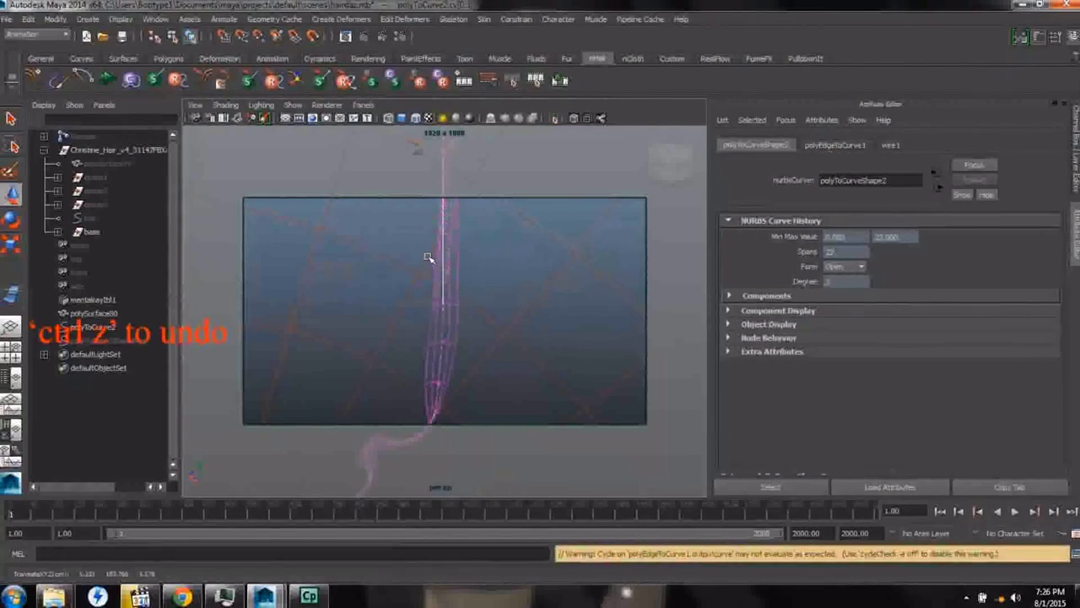
pyautogui.hotkey('ctrl', 'z')
pyautogui.hotkey('ctrl', 'z')
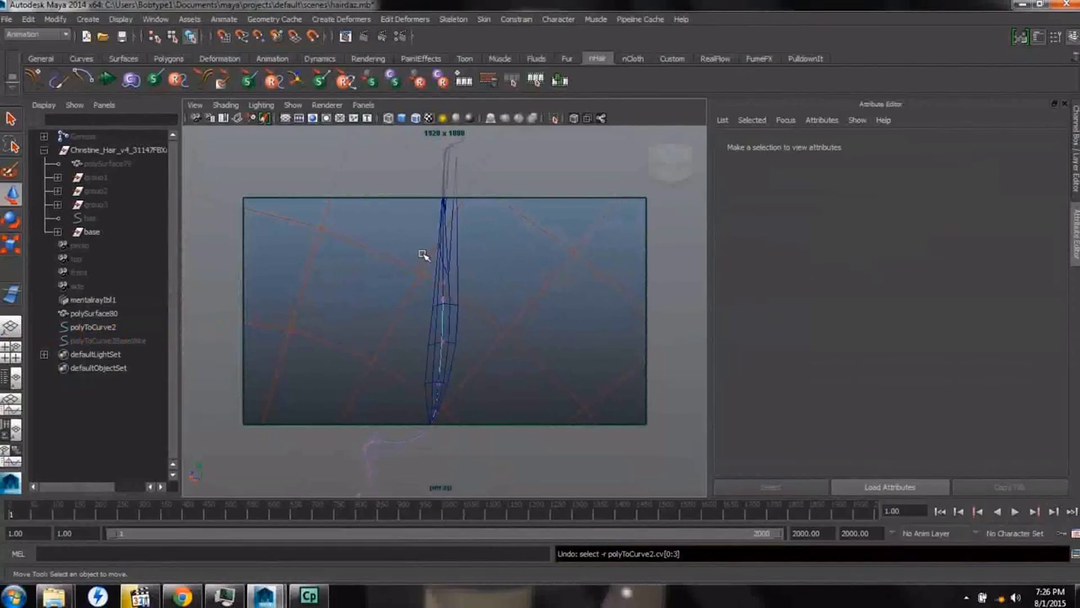
pyautogui.hotkey('ctrl', 'z')
pyautogui.hotkey('ctrl', 'z')
pyautogui.hotkey('ctrl', 'z')
pyautogui.hotkey('ctrl', 'z')
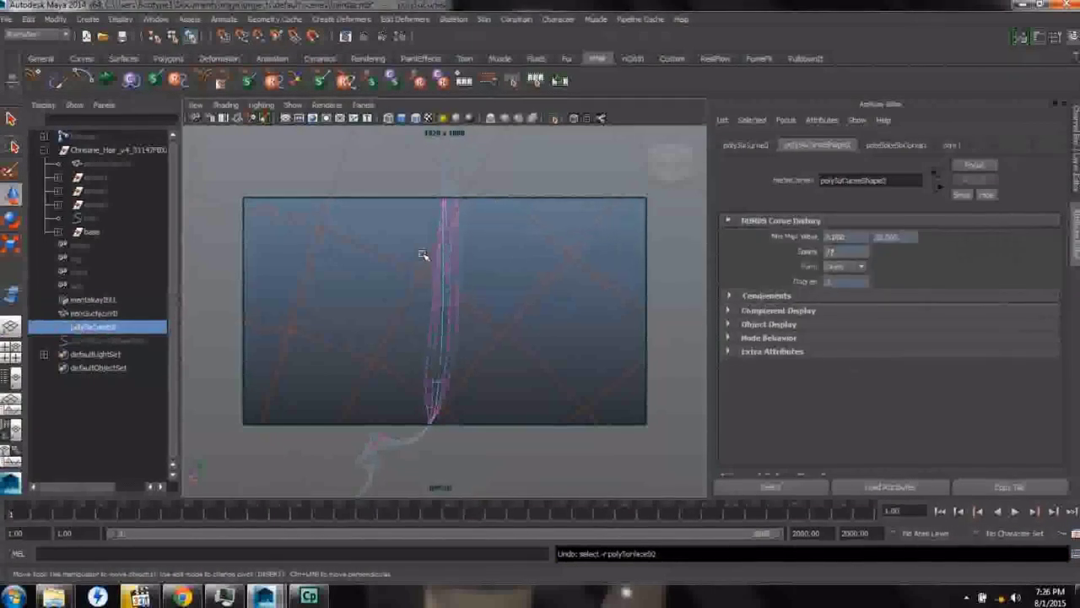
# Step: Rerun the Wire Tool on polySurface80 and polyToCurve2 so the strand follows the curve's bend
pyautogui.click(12, 292)
pyautogui.click(454, 289)
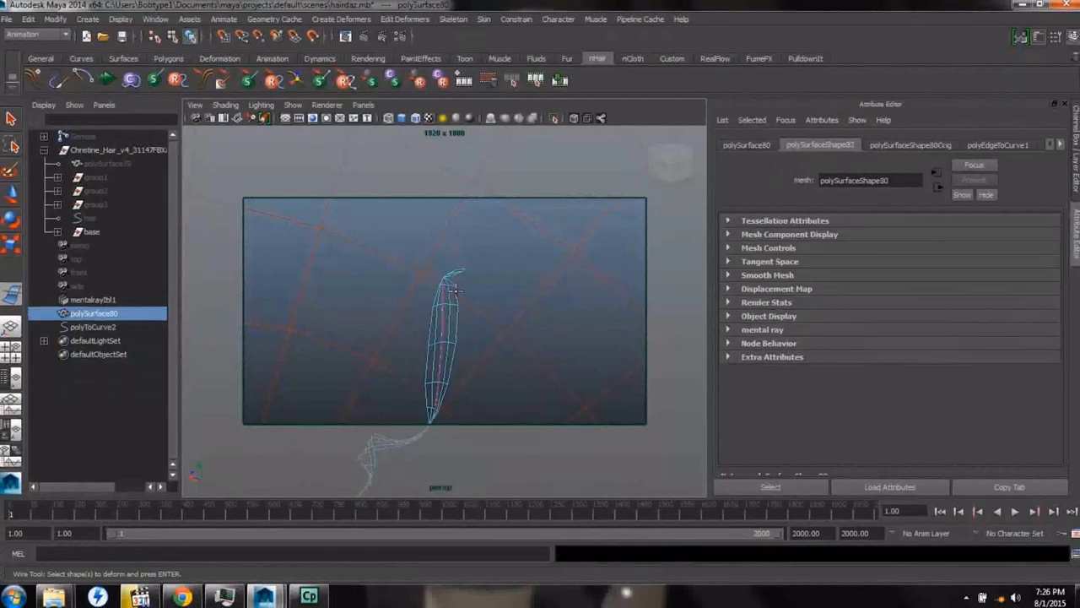
pyautogui.press('Return')
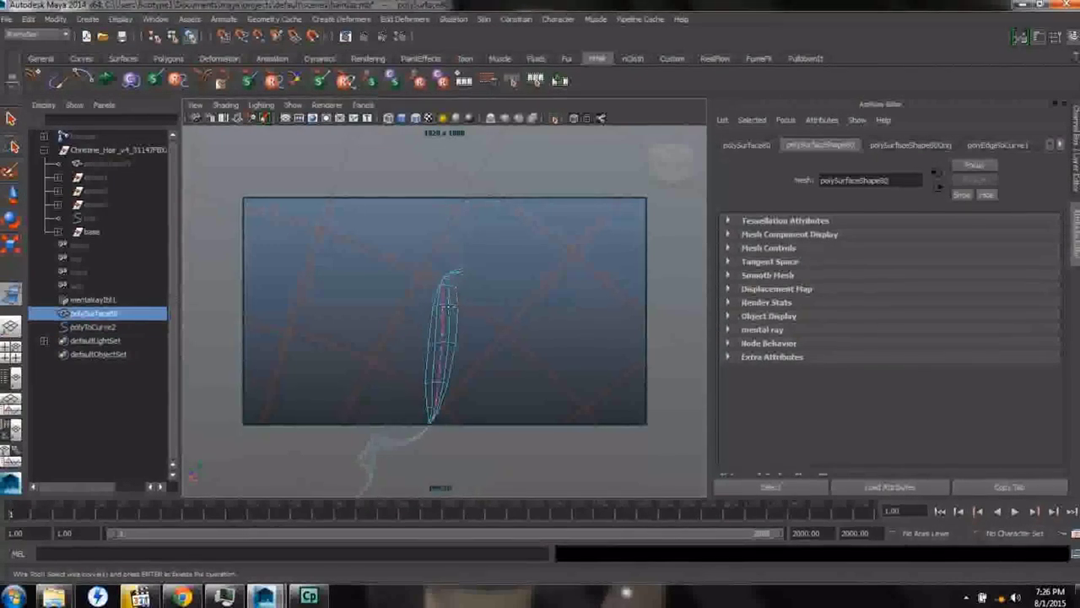
pyautogui.keyDown('alt'); pyautogui.moveTo(407, 295); pyautogui.dragTo(530, 390, button='right'); pyautogui.keyUp('alt')
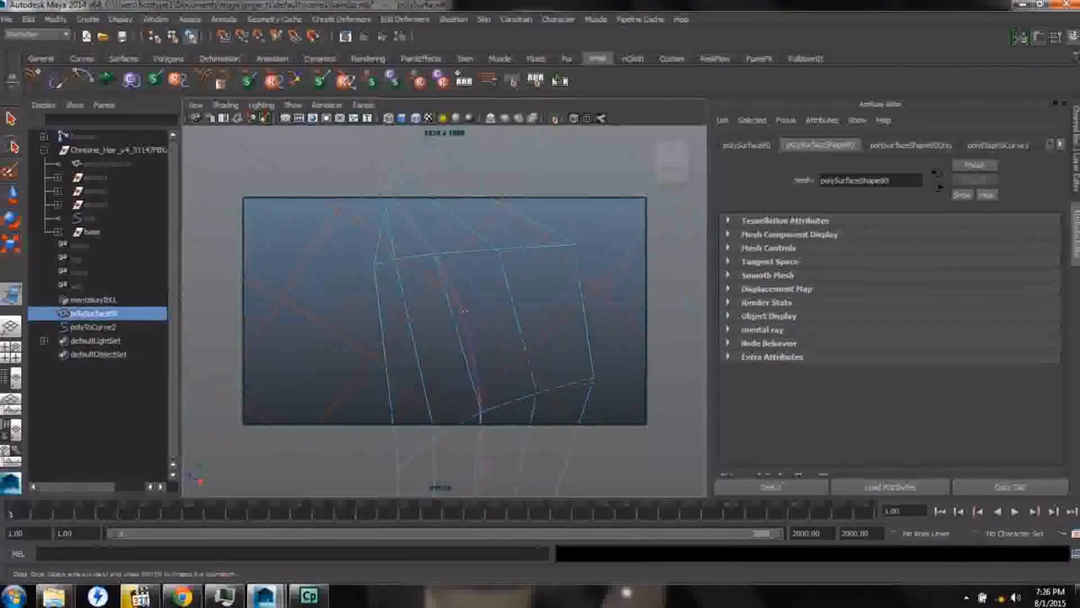
pyautogui.click(461, 314)
pyautogui.press('Return')
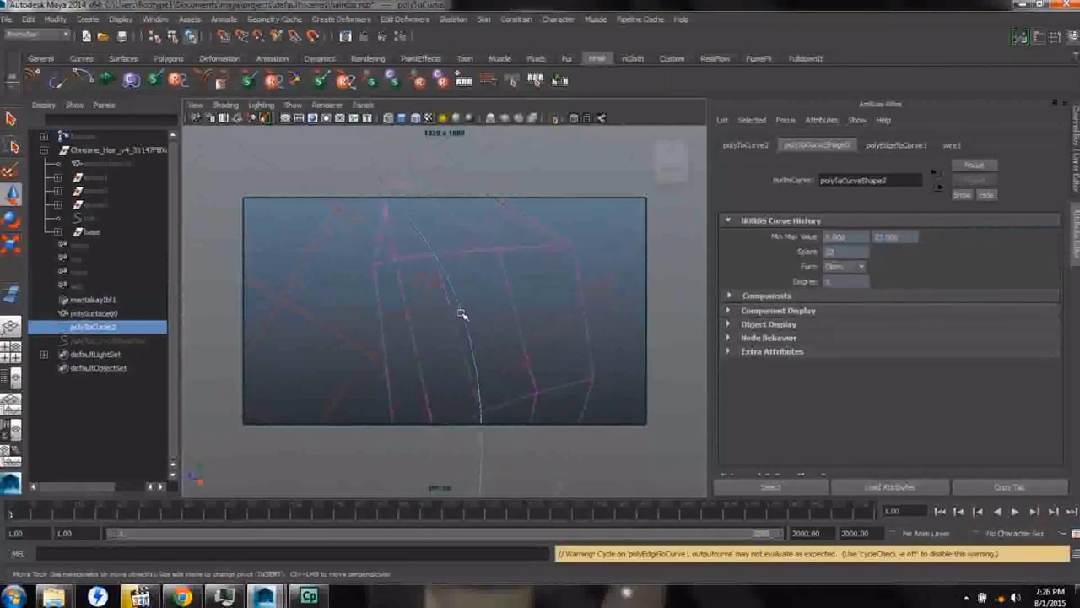
pyautogui.moveTo(481, 325)
pyautogui.keyDown('alt'); pyautogui.mouseDown()
pyautogui.moveTo(422, 325)
pyautogui.moveTo(451, 354)
pyautogui.moveTo(465, 263)
pyautogui.moveTo(548, 341)
pyautogui.moveTo(477, 341)
pyautogui.mouseUp(); pyautogui.keyUp('alt')
pyautogui.keyDown('alt'); pyautogui.moveTo(520, 358); pyautogui.dragTo(475, 351); pyautogui.keyUp('alt')
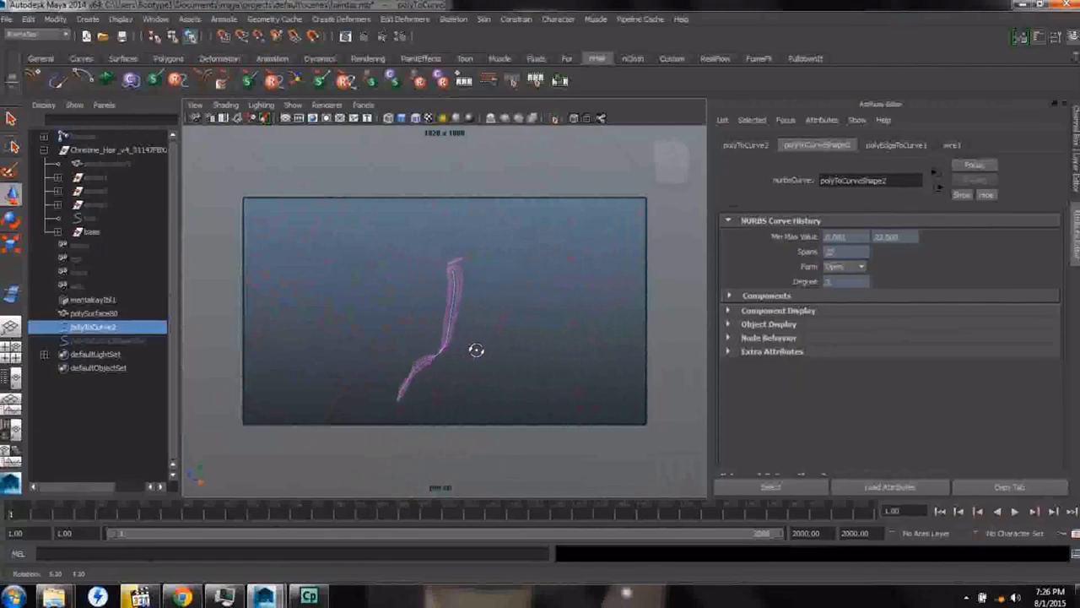
pyautogui.click(10, 347)
# Step: Draw a new CV curve with points running down the hair strand in the top view
pyautogui.keyDown('alt'); pyautogui.moveTo(239, 237); pyautogui.dragTo(146, 244, button='middle'); pyautogui.keyUp('alt')
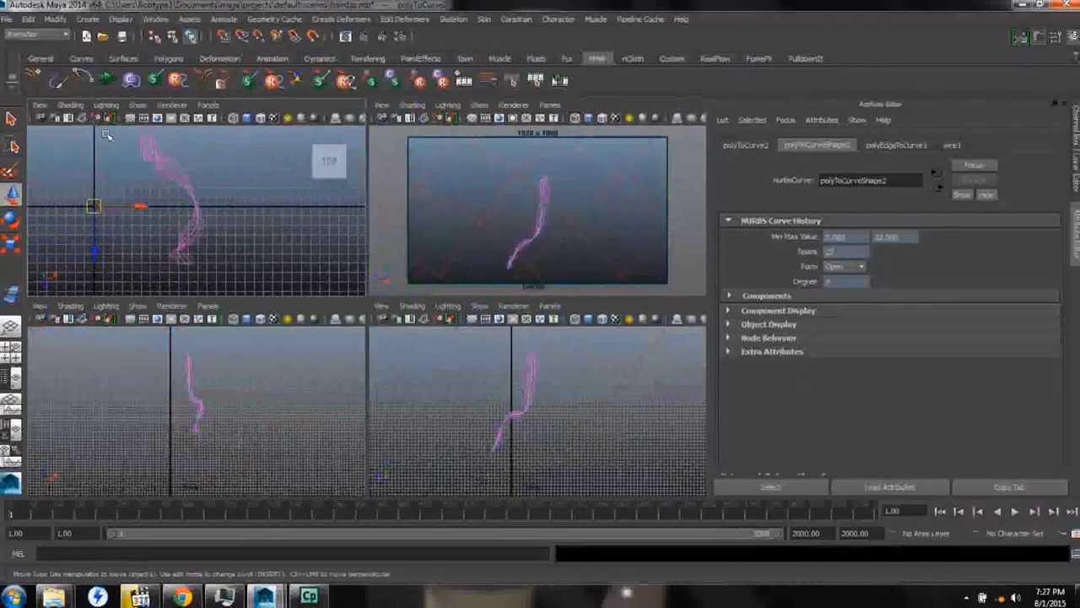
pyautogui.click(87, 18)
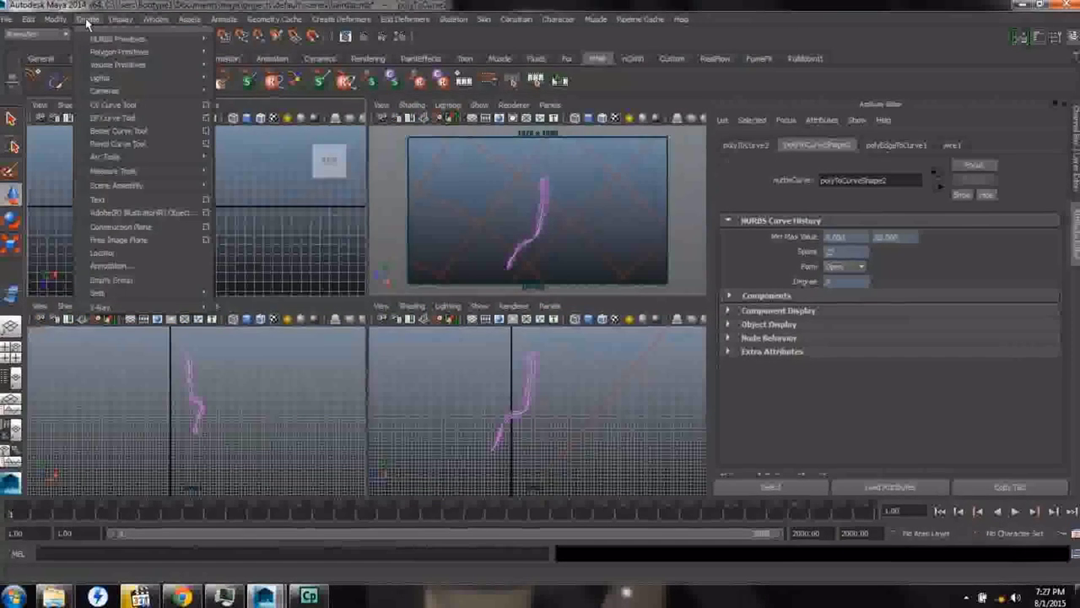
pyautogui.click(122, 107)
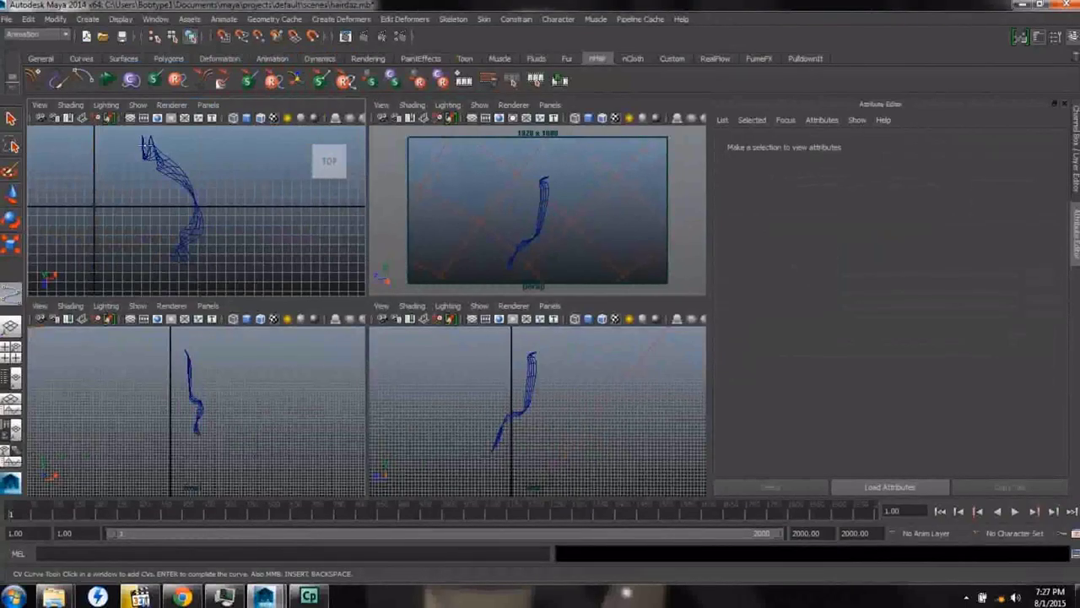
pyautogui.press('Return')
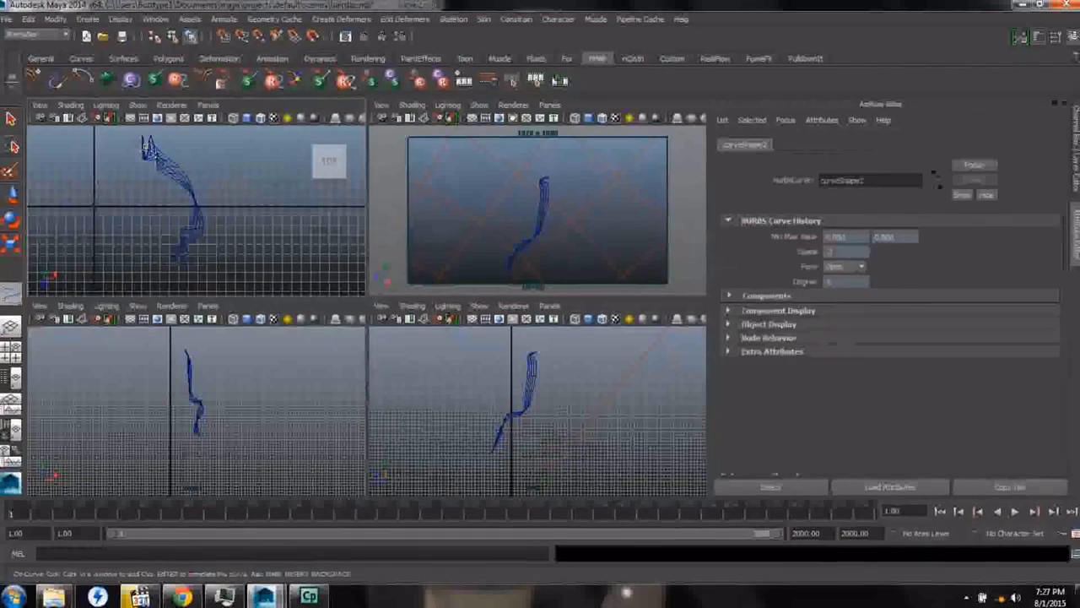
pyautogui.click(160, 166)
pyautogui.click(186, 214)
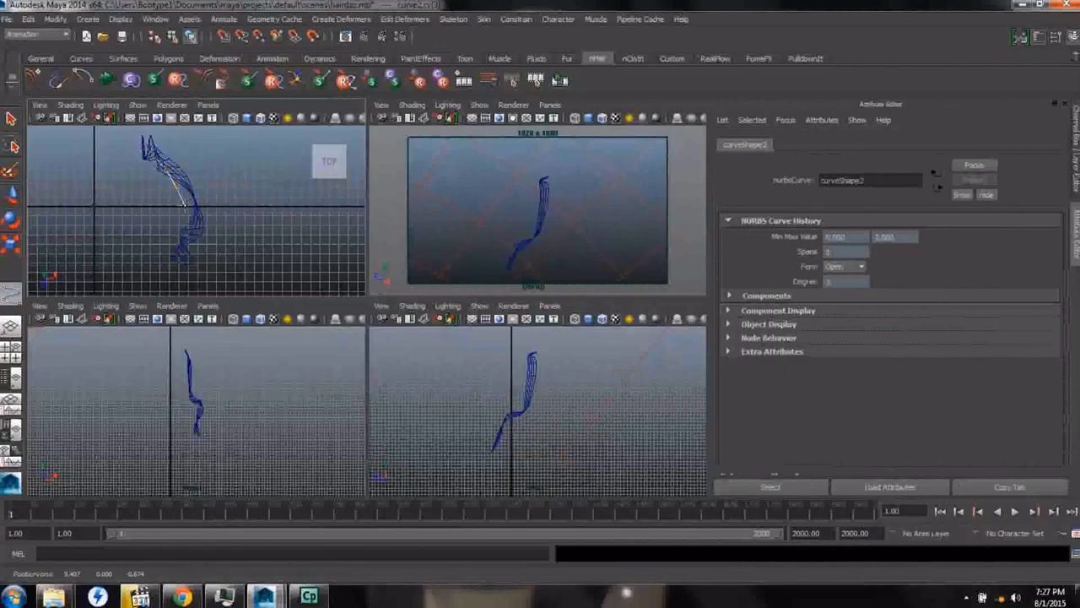
pyautogui.click(183, 259)
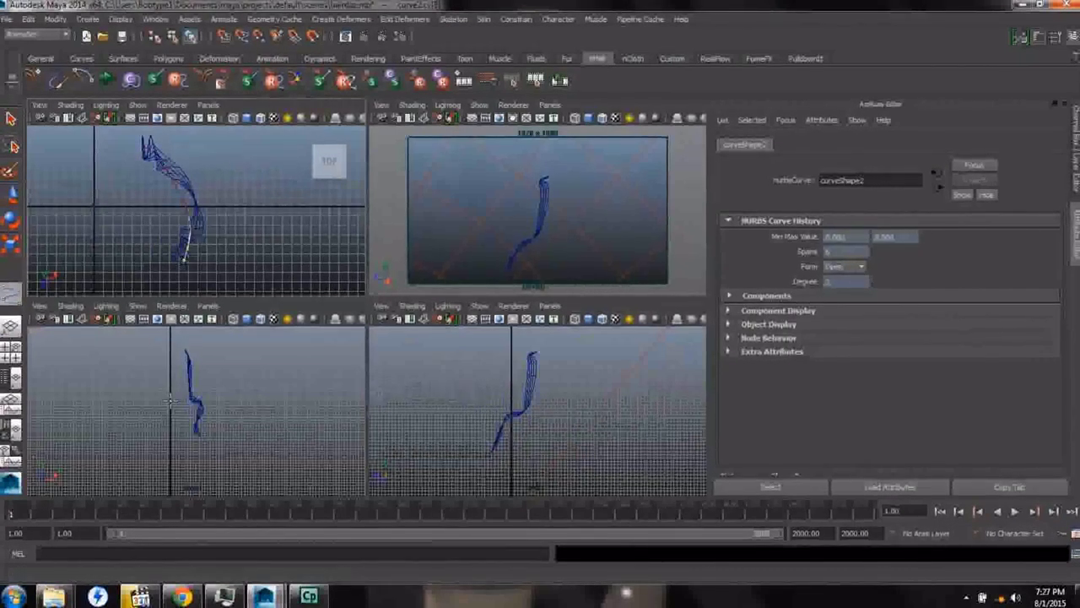
pyautogui.press('w')
# Step: Select all of the new curve's control vertices and raise them upward
pyautogui.moveTo(166, 371); pyautogui.dragTo(115, 356, button='right')
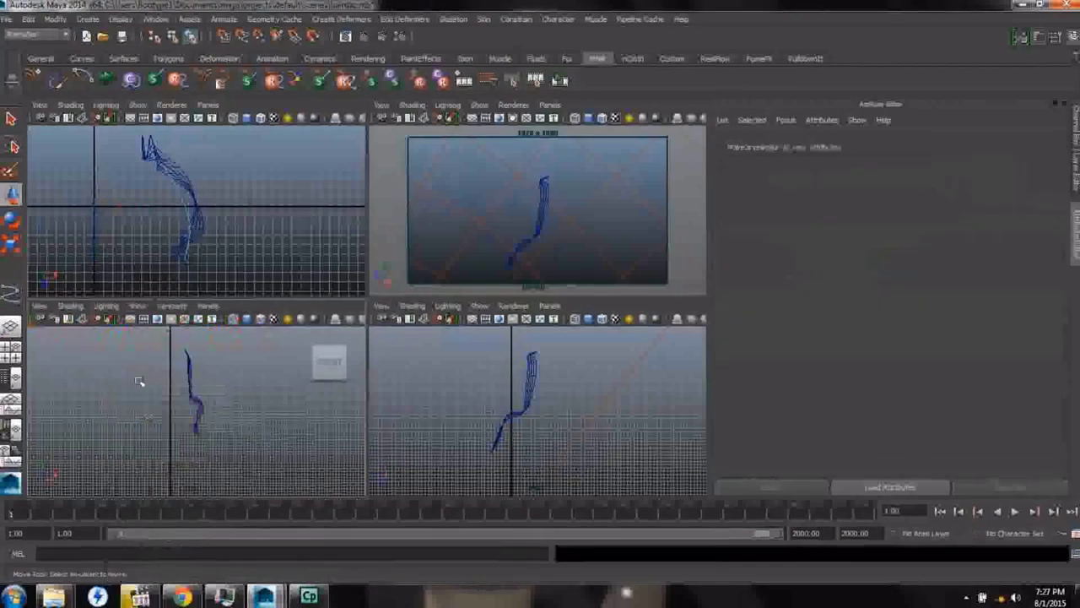
pyautogui.moveTo(132, 137); pyautogui.dragTo(216, 263)
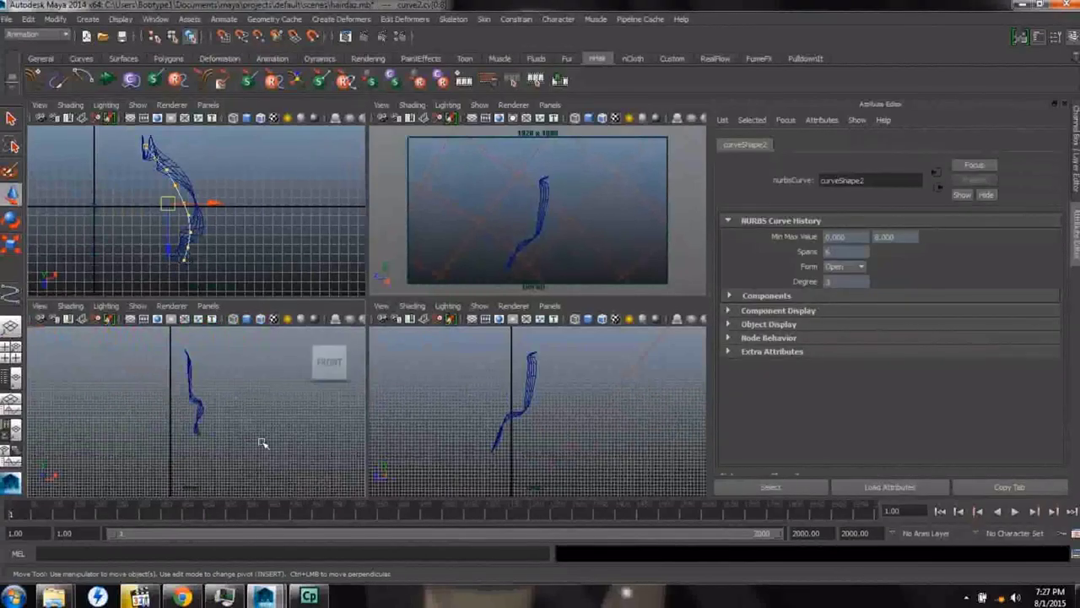
pyautogui.scroll(-8, 262, 443)
pyautogui.scroll(-3, 194, 436)
pyautogui.moveTo(195, 434); pyautogui.dragTo(185, 364)
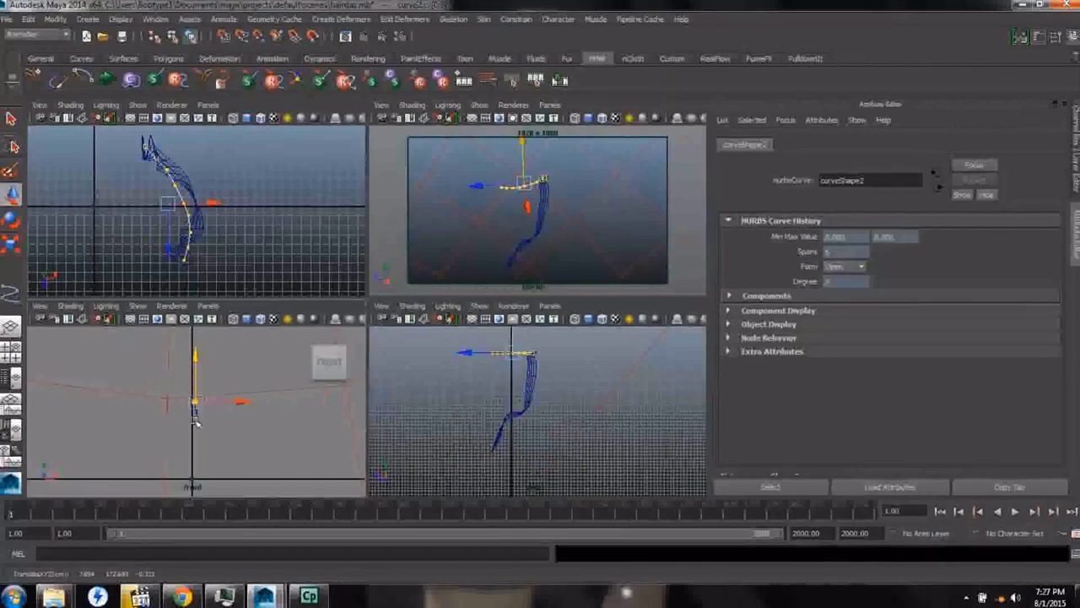
# Step: Reframe the lower-left view edge-on and lower an upper control point to bend the curve
pyautogui.press('f')
pyautogui.keyDown('alt'); pyautogui.moveTo(221, 450); pyautogui.dragTo(159, 456); pyautogui.keyUp('alt')
pyautogui.keyDown('alt'); pyautogui.moveTo(196, 424); pyautogui.dragTo(194, 422); pyautogui.keyUp('alt')
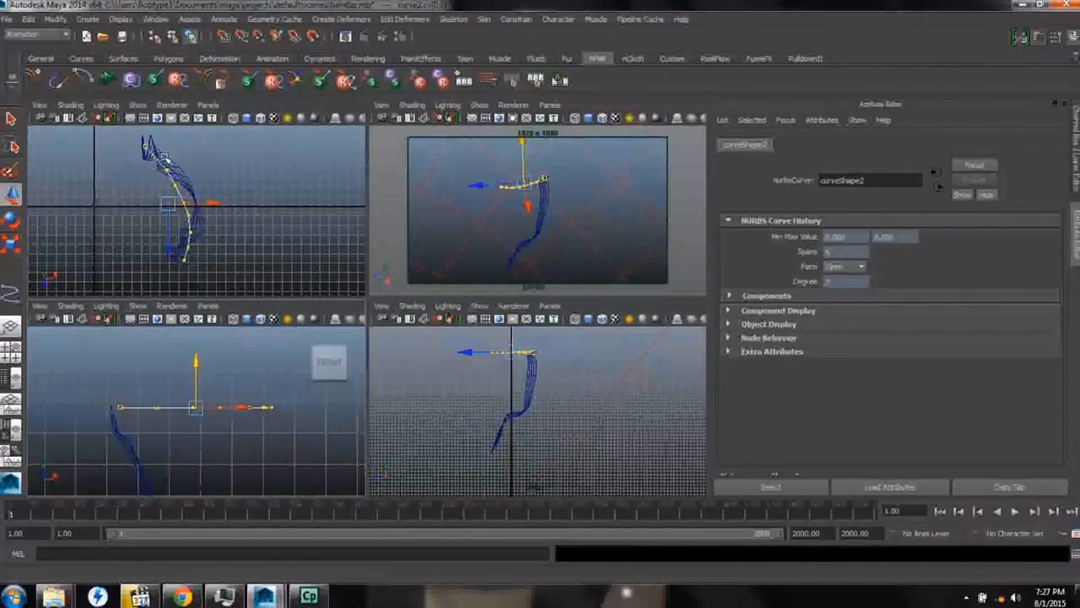
pyautogui.click(189, 266)
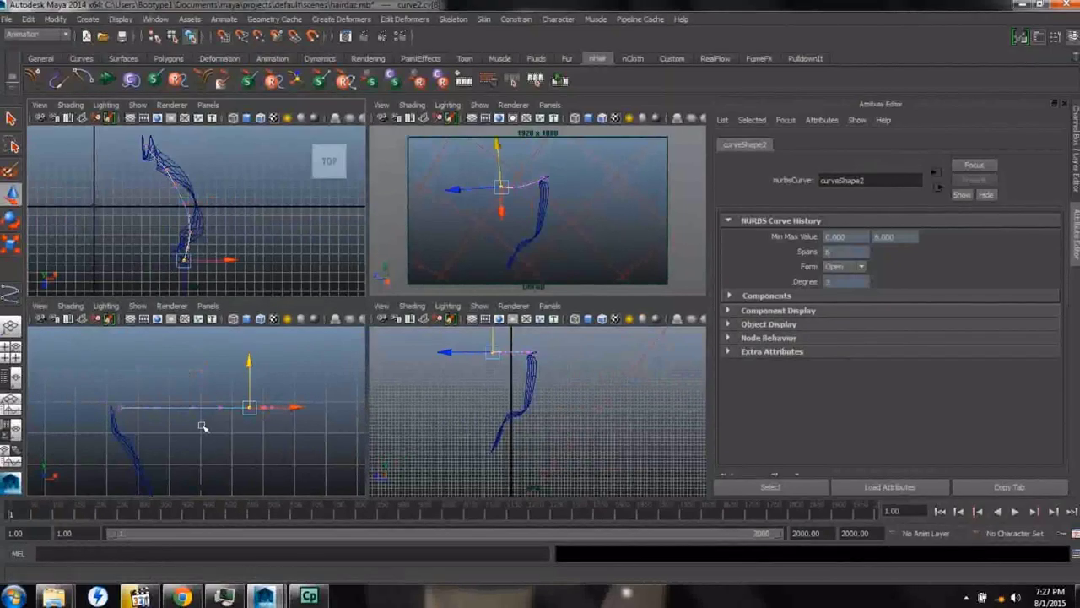
pyautogui.keyDown('alt'); pyautogui.moveTo(265, 470); pyautogui.dragTo(160, 380); pyautogui.keyUp('alt')
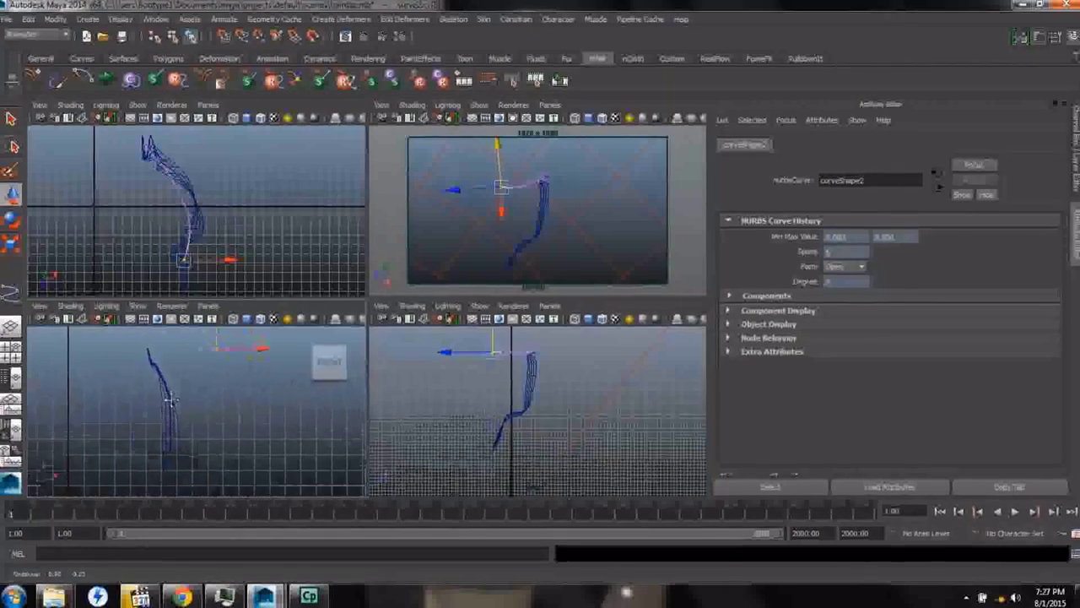
pyautogui.moveTo(251, 410)
pyautogui.keyDown('alt'); pyautogui.mouseDown()
pyautogui.moveTo(253, 452)
pyautogui.moveTo(135, 447)
pyautogui.moveTo(201, 464)
pyautogui.moveTo(185, 451)
pyautogui.moveTo(230, 414)
pyautogui.mouseUp(); pyautogui.keyUp('alt')
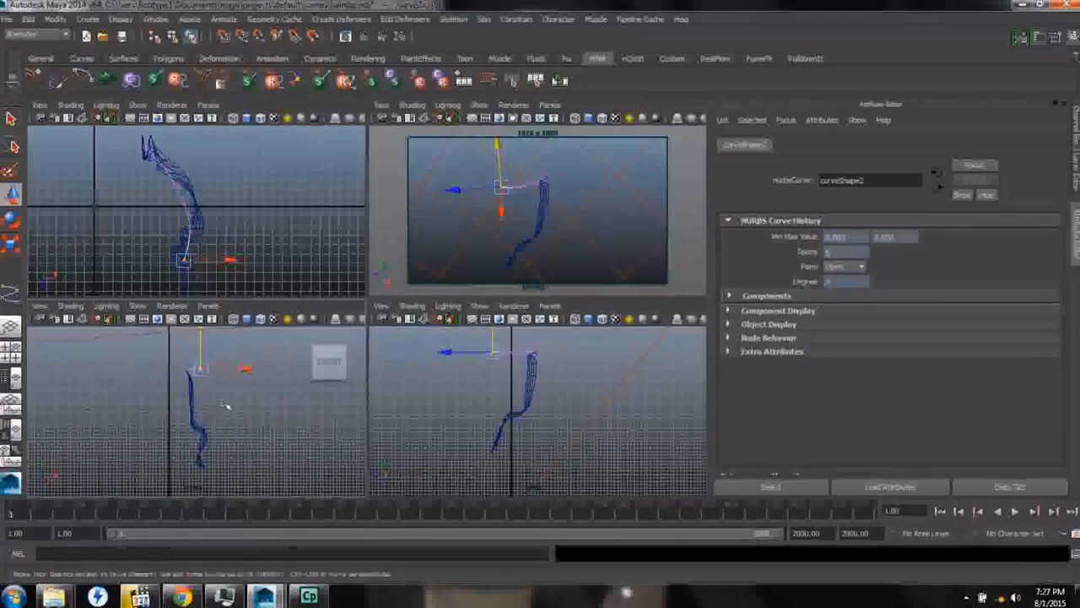
pyautogui.click(202, 420)
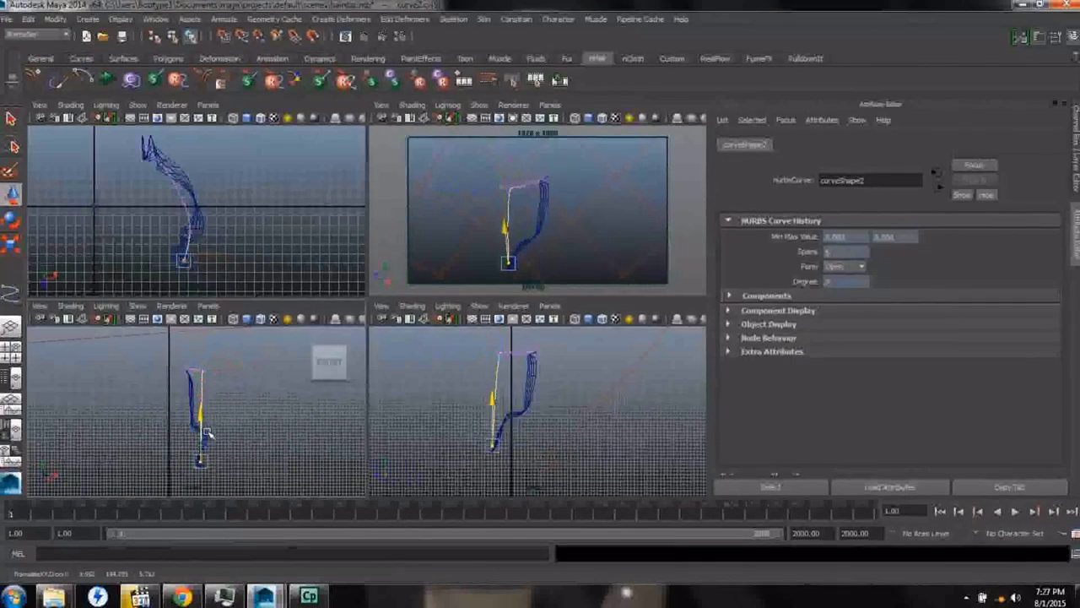
pyautogui.click(182, 249)
pyautogui.keyDown('alt'); pyautogui.moveTo(140, 233); pyautogui.dragTo(175, 219); pyautogui.keyUp('alt')
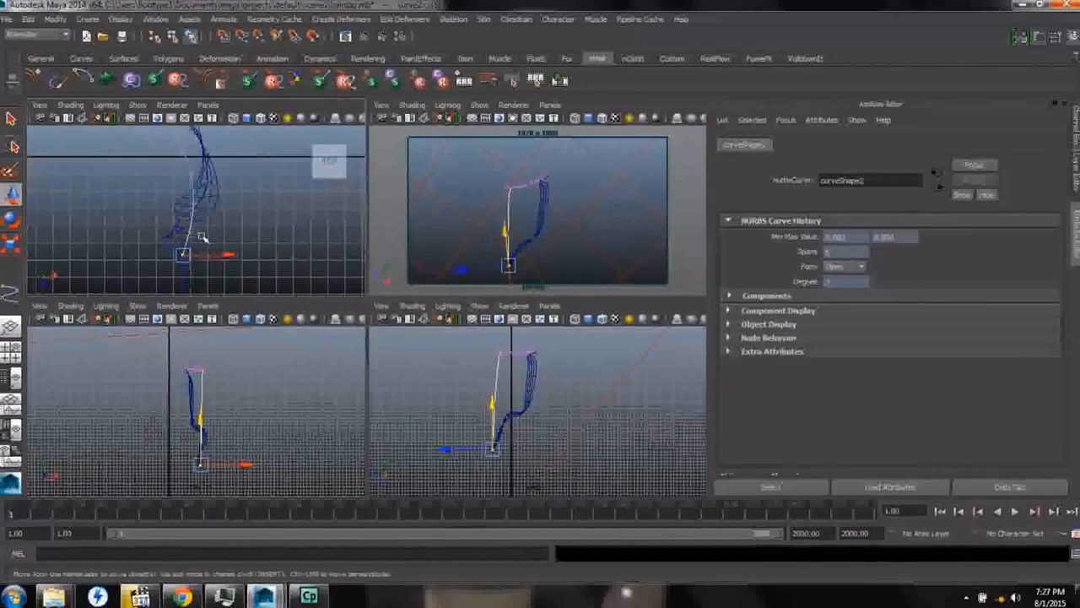
pyautogui.click(208, 397)
pyautogui.click(193, 236)
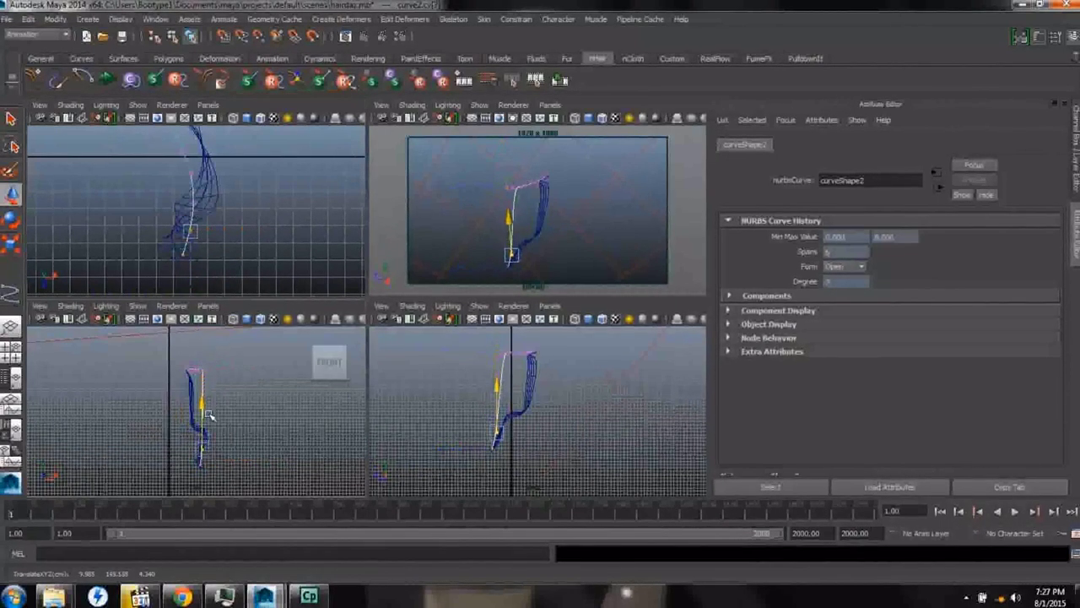
pyautogui.click(207, 208)
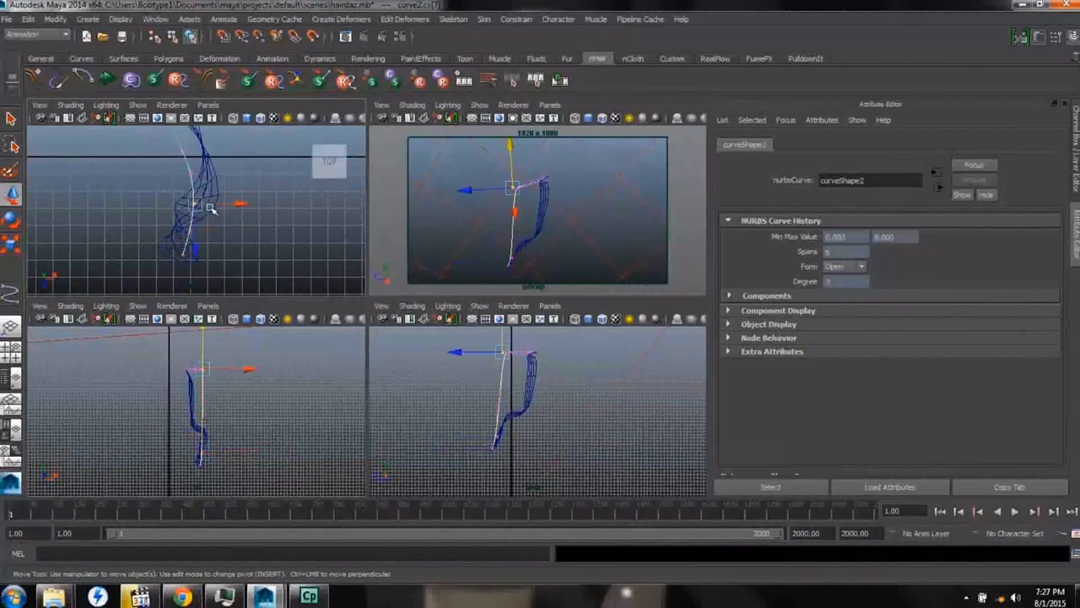
pyautogui.moveTo(203, 341); pyautogui.dragTo(205, 410)
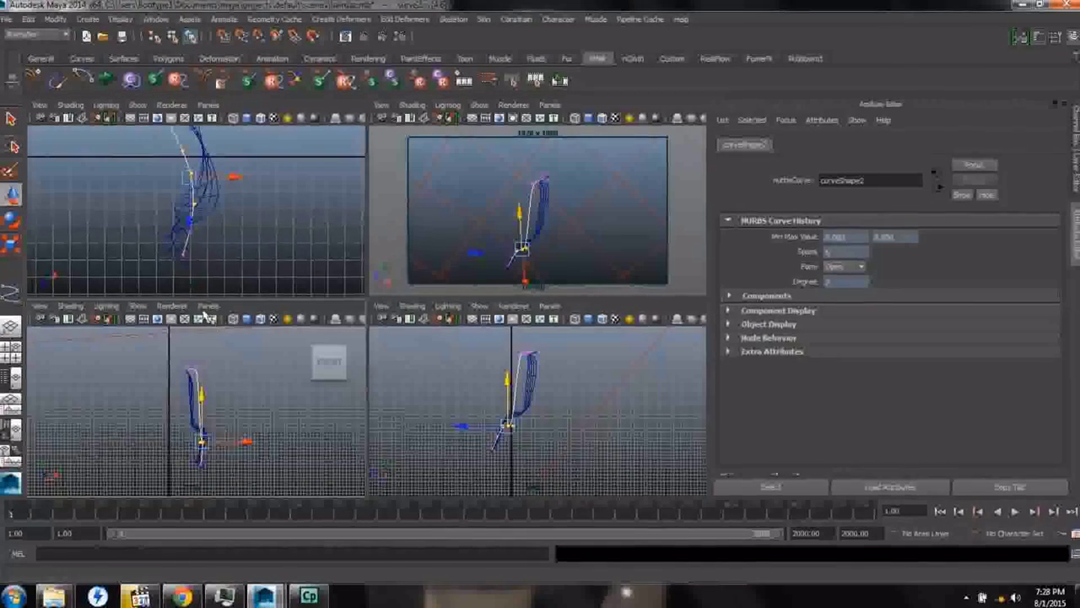
# Step: Nudge the selected control point up and left across front and top views to follow the strand
pyautogui.click(210, 220)
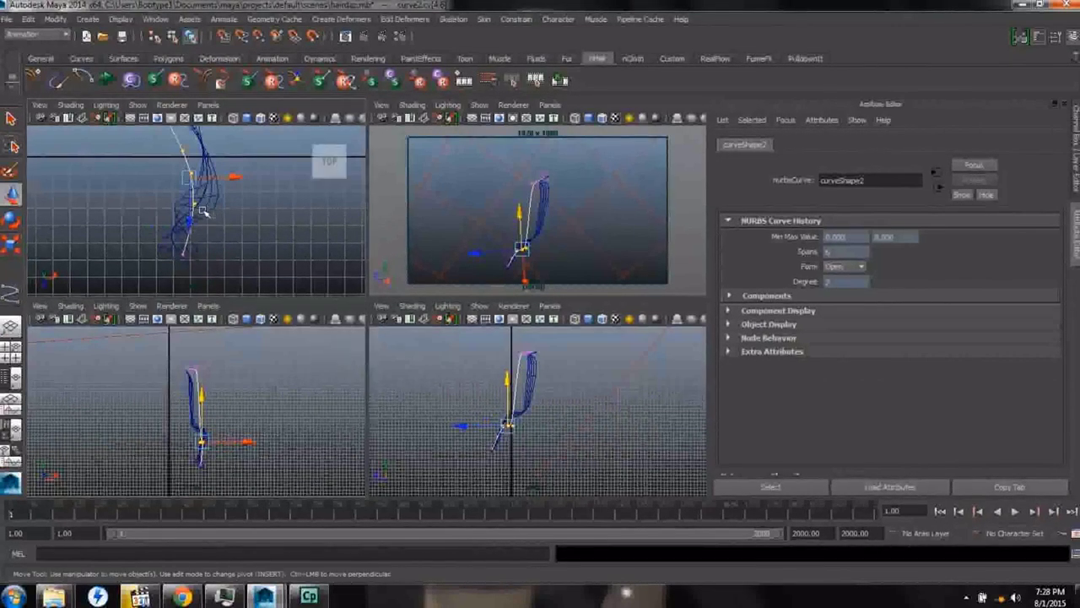
pyautogui.click(198, 396)
pyautogui.moveTo(200, 397); pyautogui.dragTo(199, 386)
pyautogui.click(200, 178)
pyautogui.moveTo(197, 179); pyautogui.dragTo(186, 157)
pyautogui.click(203, 385)
pyautogui.moveTo(203, 385); pyautogui.dragTo(201, 373)
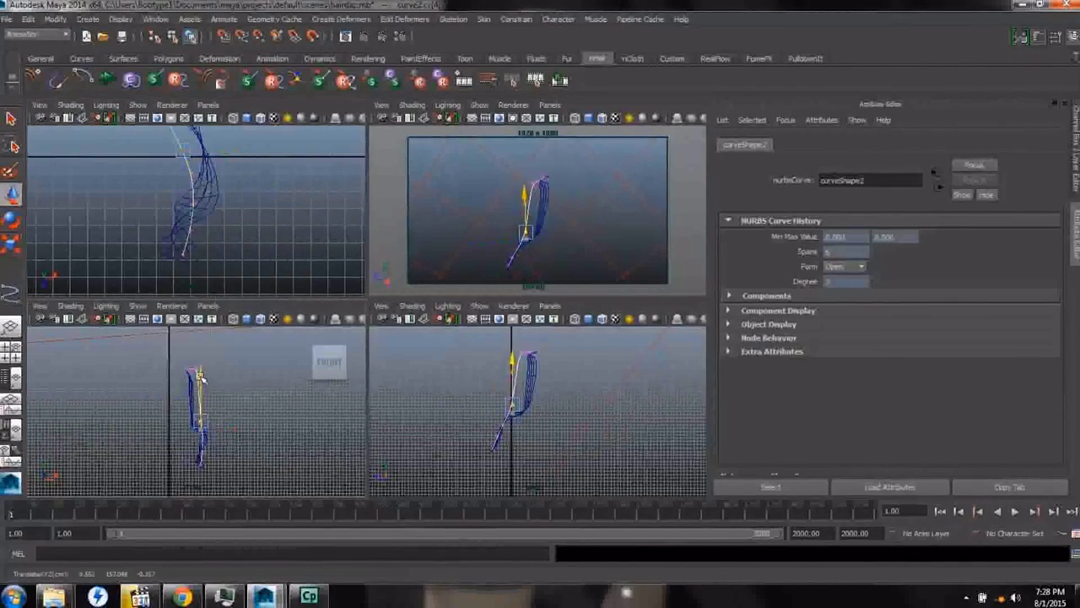
pyautogui.keyDown('alt'); pyautogui.moveTo(215, 226); pyautogui.dragTo(241, 285, button='middle'); pyautogui.keyUp('alt')
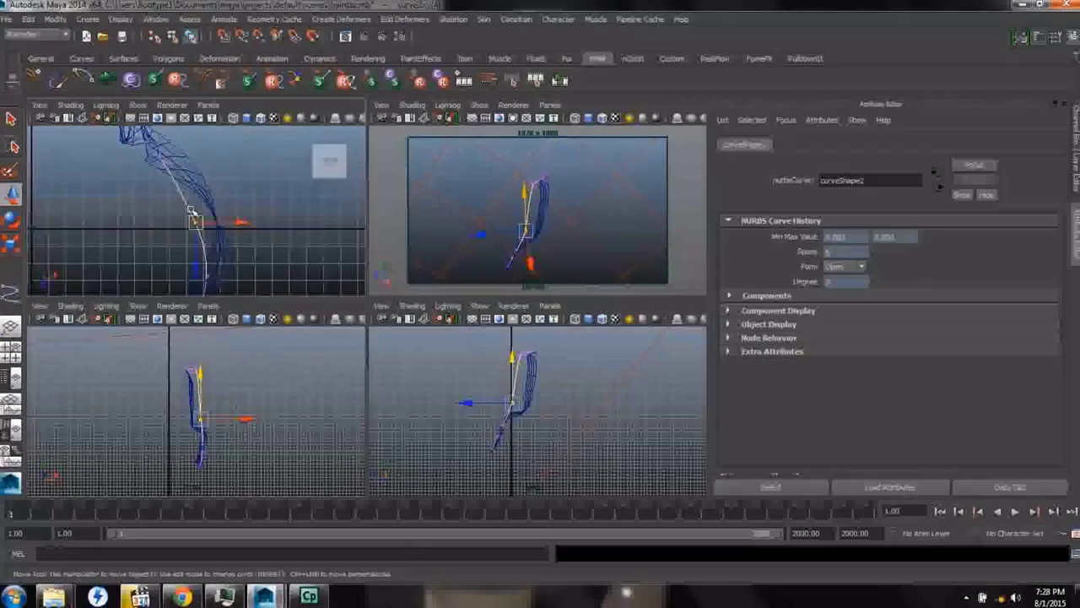
pyautogui.moveTo(199, 346); pyautogui.dragTo(199, 381, button='middle')
# Step: Lower the selected point and the curve's top control point
pyautogui.click(163, 160)
pyautogui.moveTo(195, 347); pyautogui.dragTo(195, 372)
pyautogui.click(138, 140)
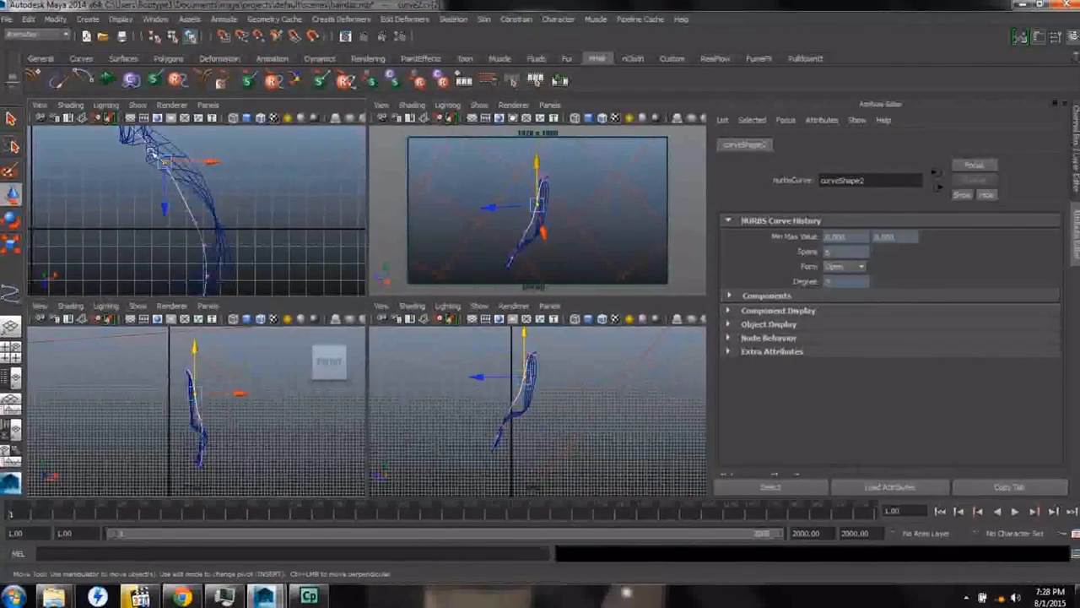
pyautogui.moveTo(191, 339); pyautogui.dragTo(191, 365)
# Step: Straighten the curve's lower control points in the perspective view
pyautogui.keyDown('alt'); pyautogui.moveTo(546, 430); pyautogui.dragTo(503, 409); pyautogui.keyUp('alt')
pyautogui.click(494, 395)
pyautogui.click(493, 435)
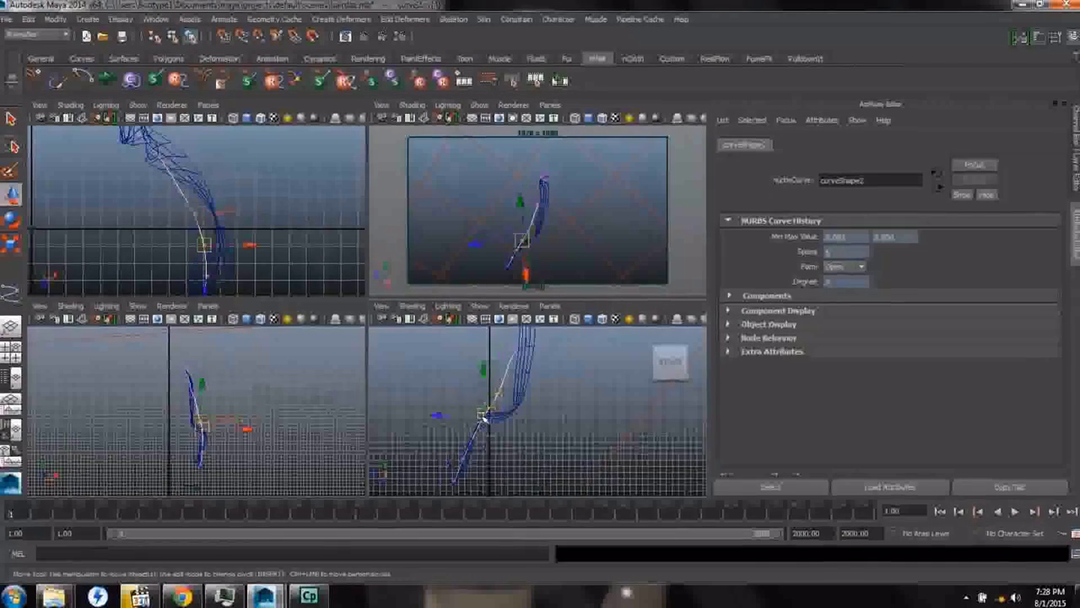
pyautogui.moveTo(482, 434); pyautogui.dragTo(501, 411)
pyautogui.click(462, 430)
pyautogui.click(512, 359)
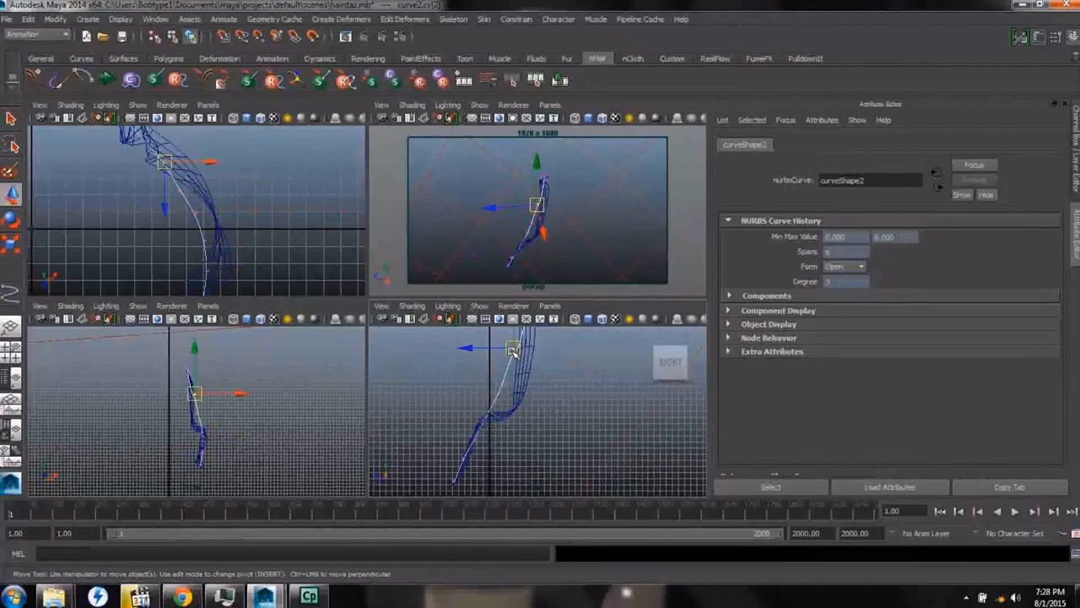
pyautogui.click(11, 378)
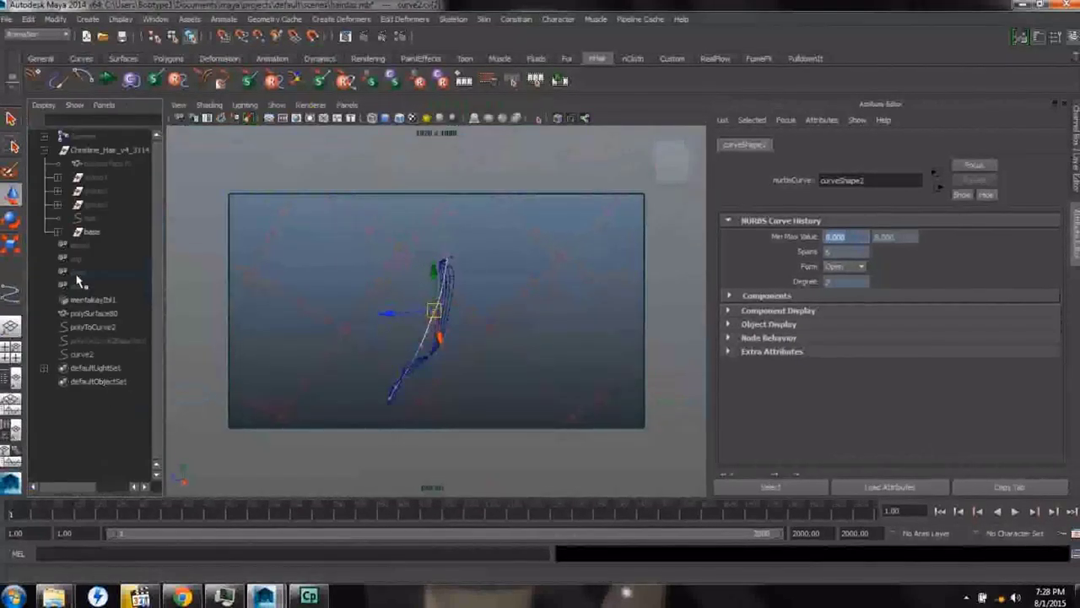
# Step: Unhide the hair curve with Shift+H and hide curve2 with Ctrl+H from the Outliner
pyautogui.click(90, 219)
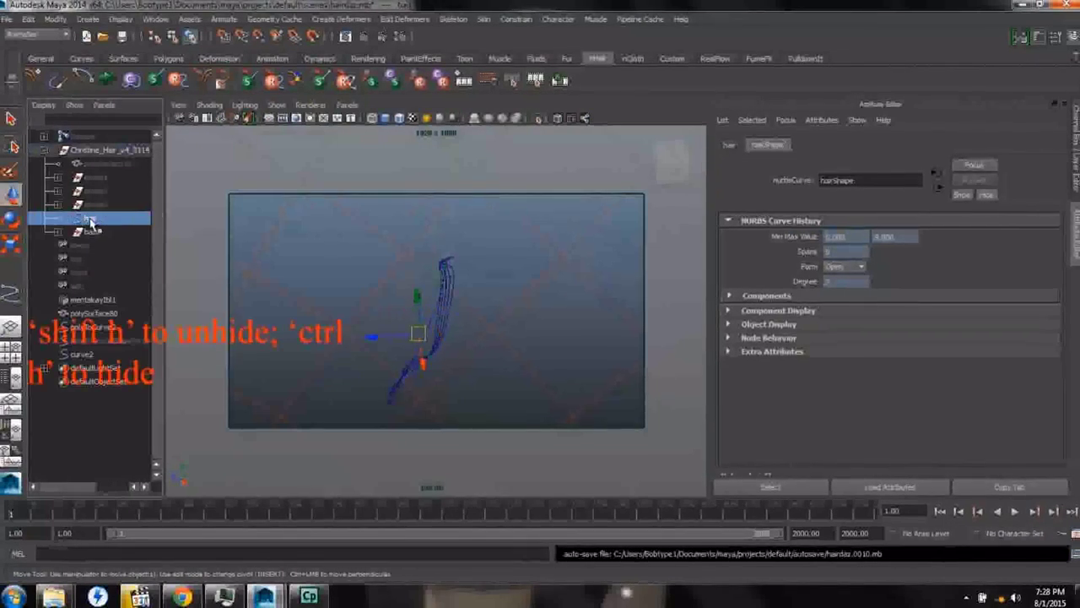
pyautogui.hotkey('shift', 'h')
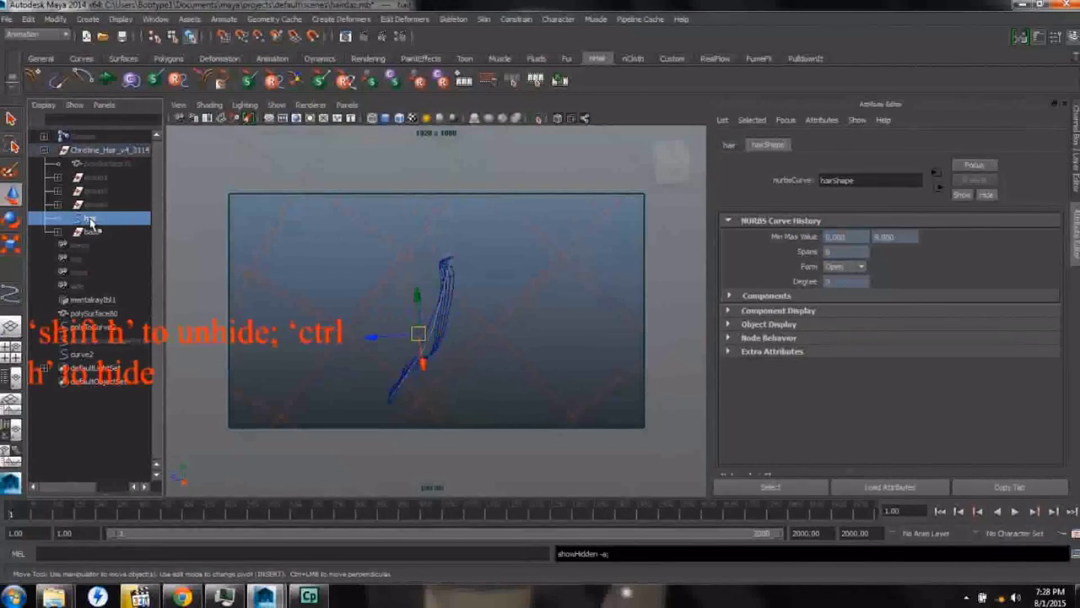
pyautogui.click(81, 354)
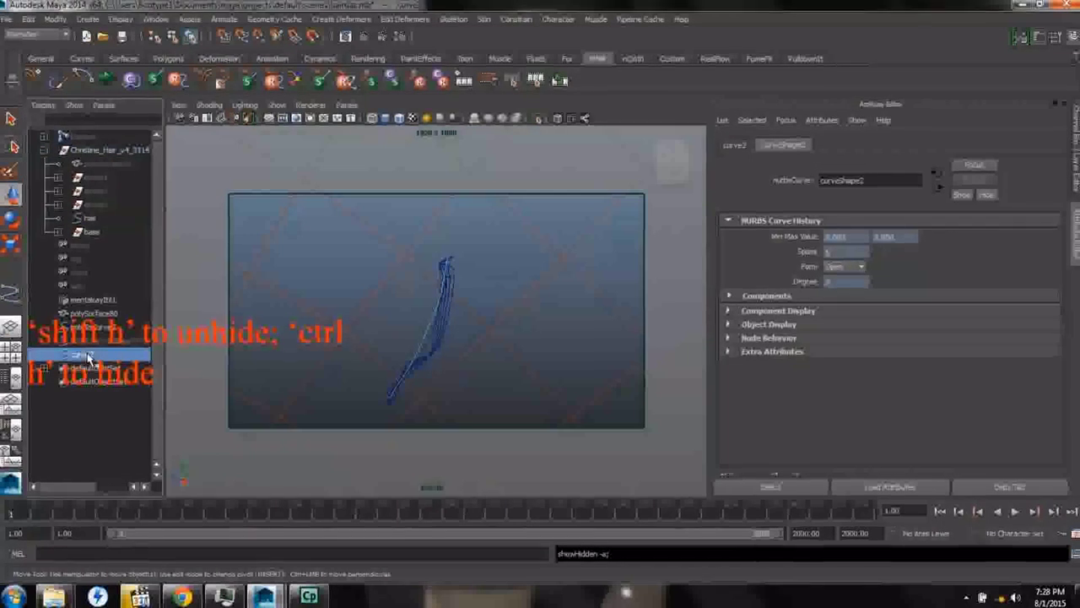
pyautogui.hotkey('ctrl', 'h')
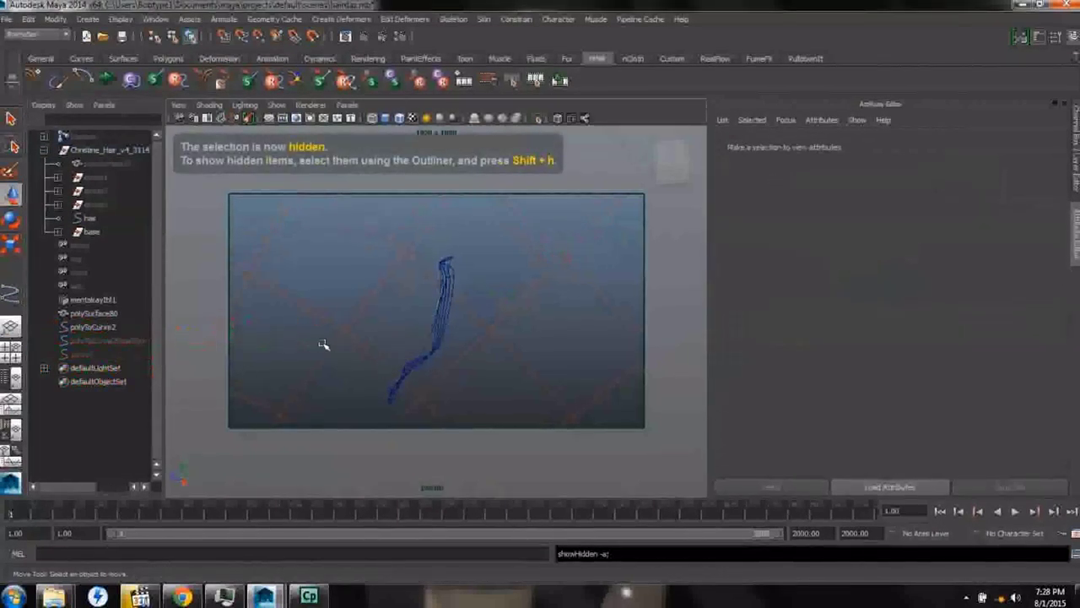
pyautogui.keyDown('alt'); pyautogui.moveTo(457, 363); pyautogui.dragTo(421, 321); pyautogui.keyUp('alt')
pyautogui.click(366, 235)
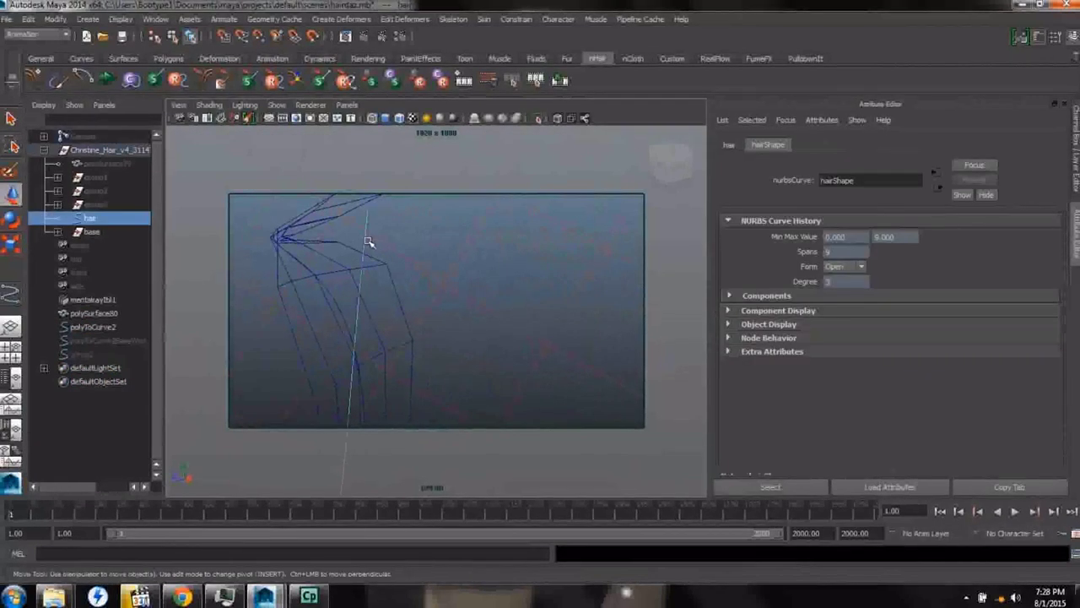
pyautogui.click(65, 35)
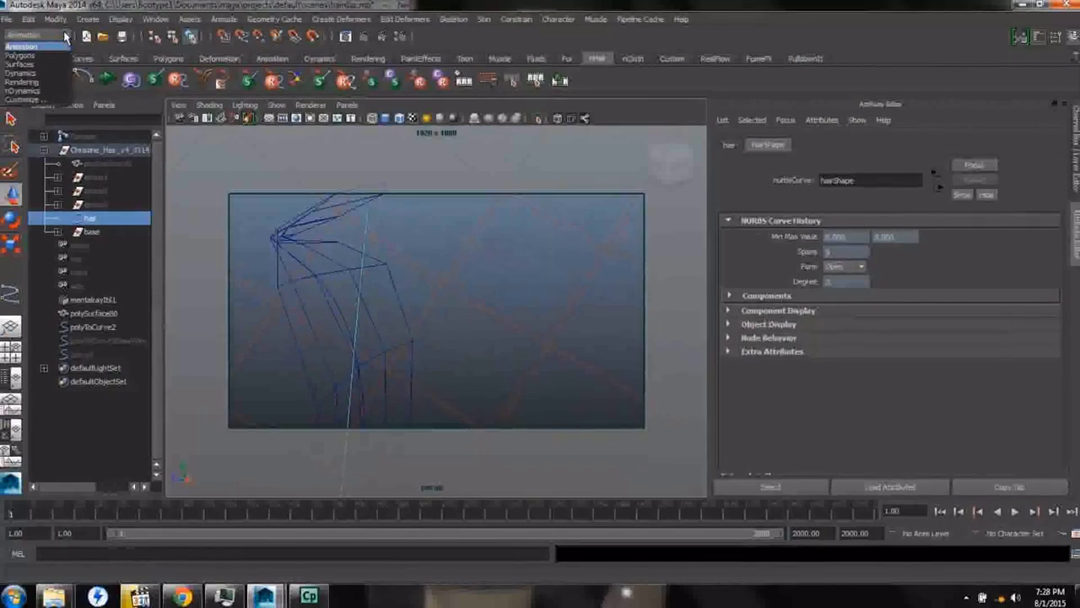
# Step: Make the hair curve dynamic with reset nHair settings and NURBS curves as the output
pyautogui.click(30, 90)
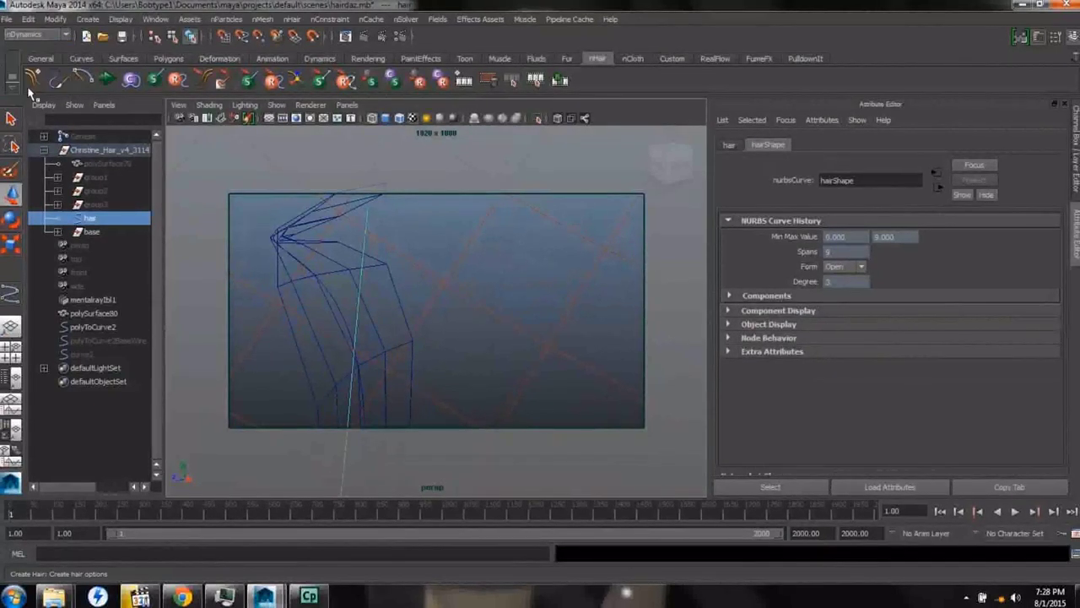
pyautogui.click(292, 20)
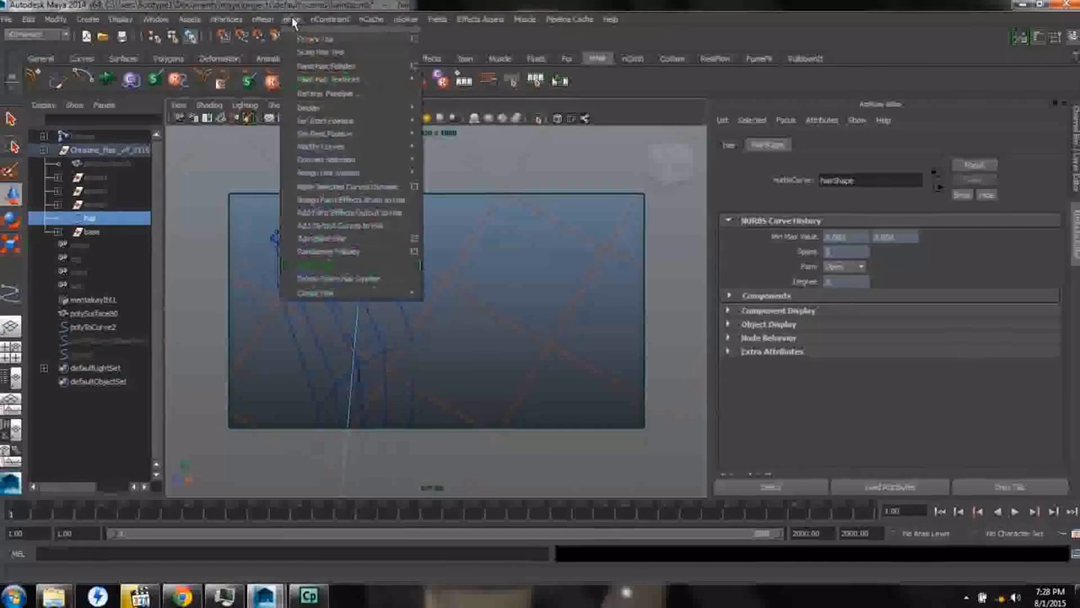
pyautogui.moveTo(336, 160)
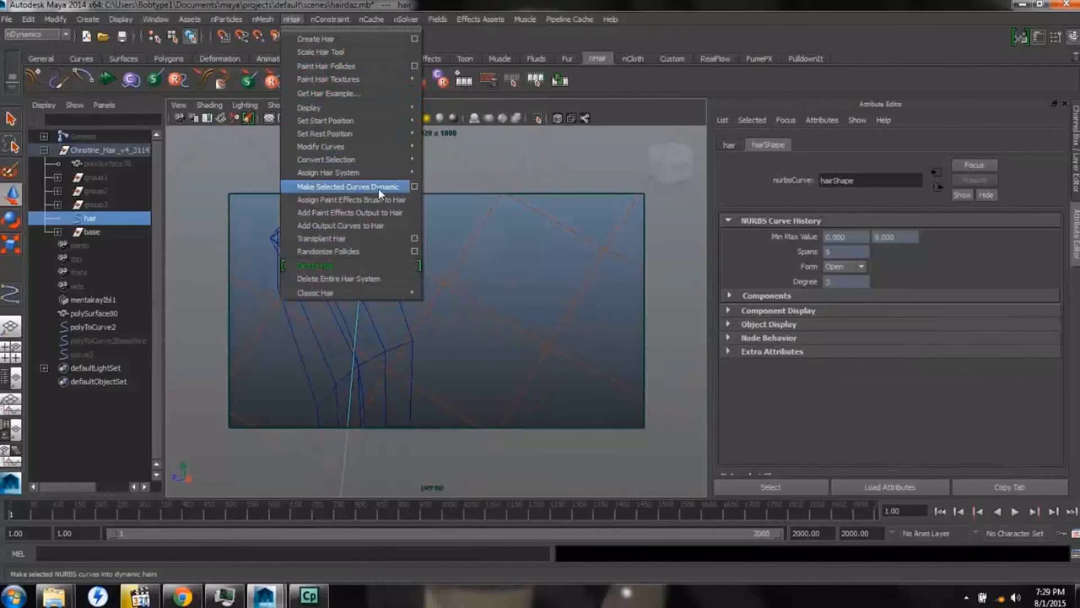
pyautogui.click(414, 186)
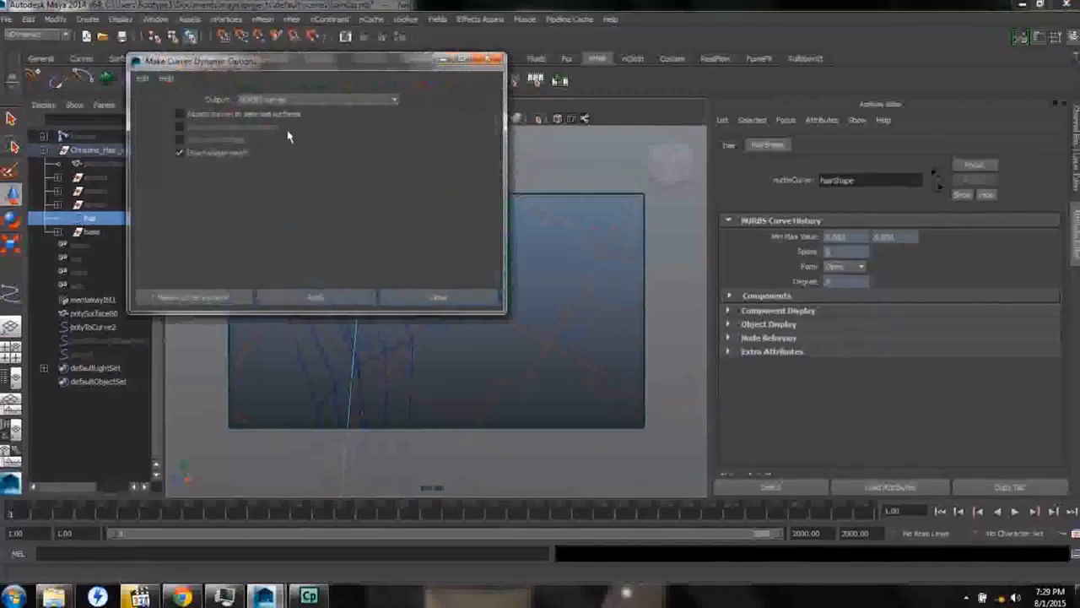
pyautogui.click(278, 101)
pyautogui.click(274, 112)
pyautogui.click(277, 100)
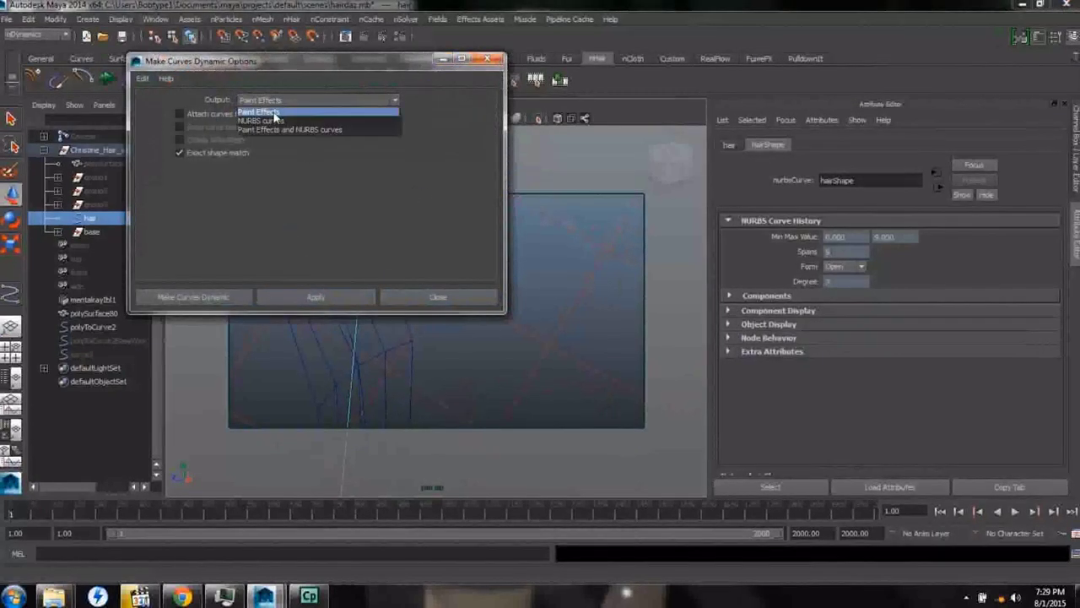
pyautogui.click(272, 121)
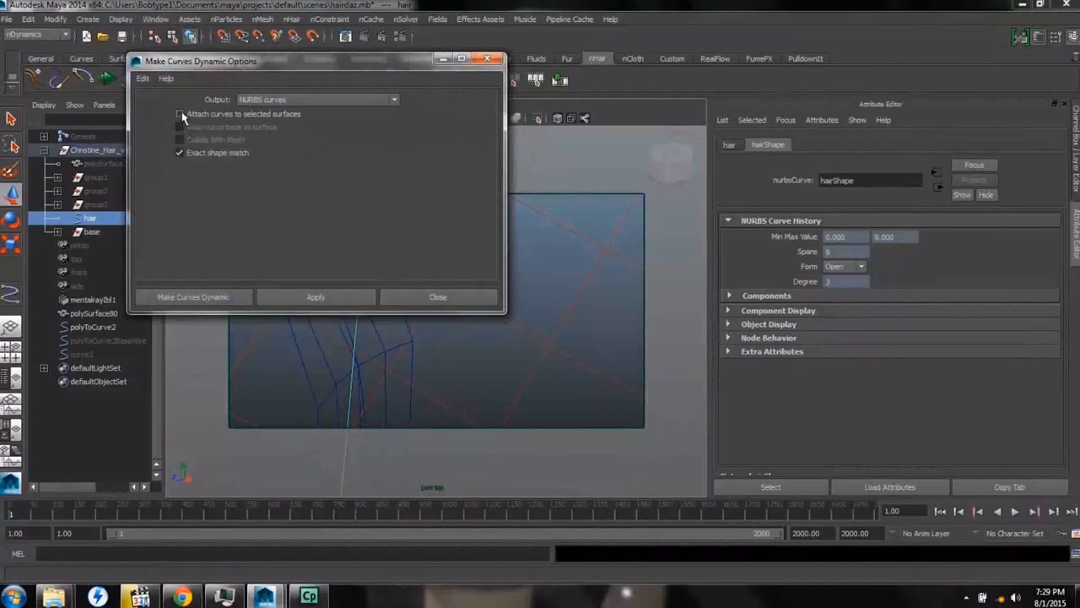
pyautogui.click(142, 79)
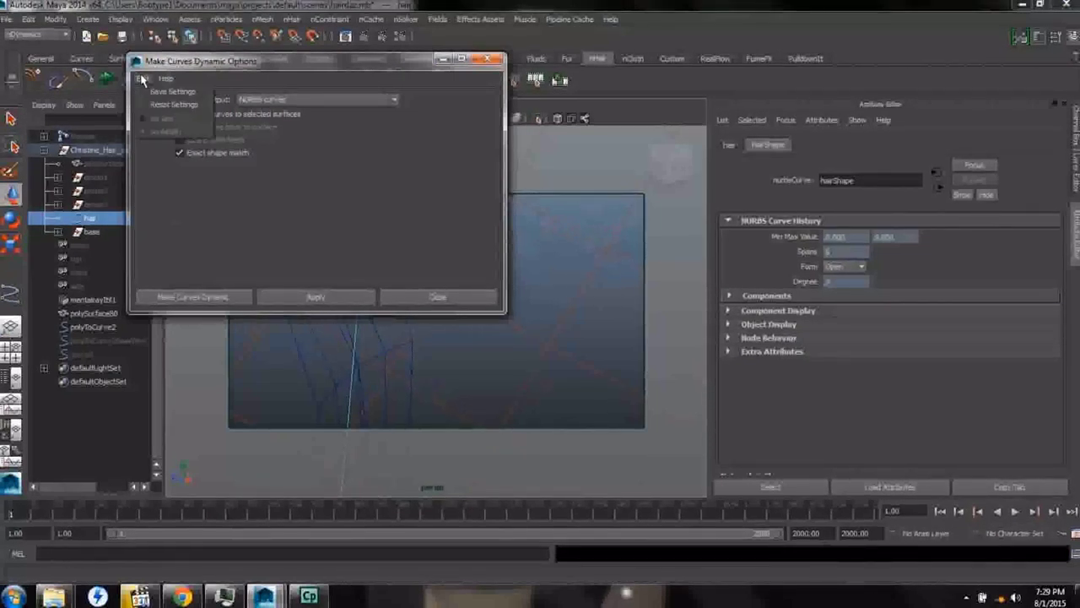
pyautogui.click(158, 105)
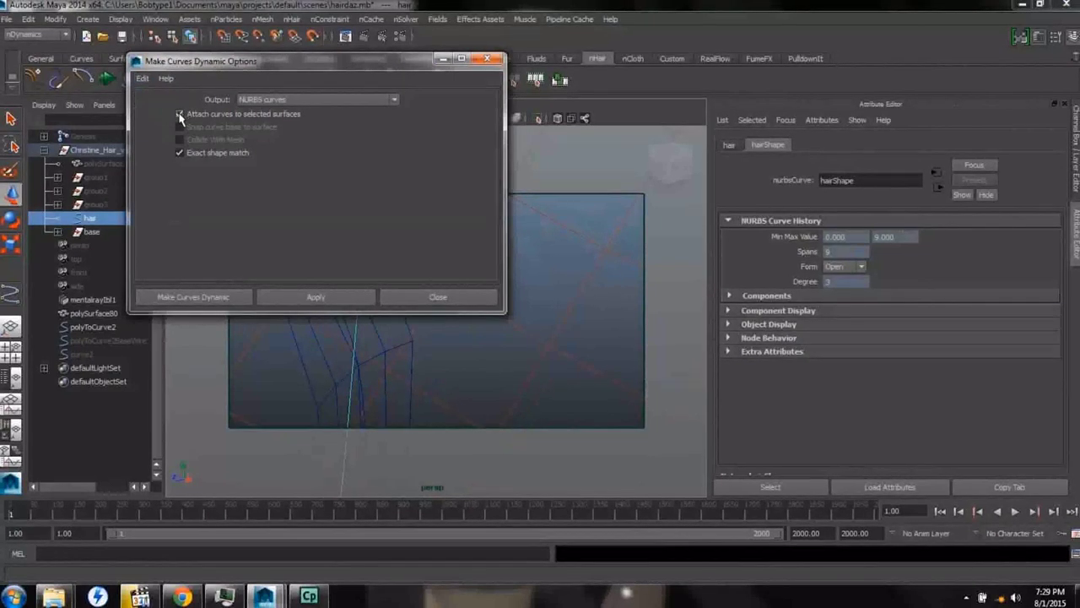
pyautogui.click(255, 99)
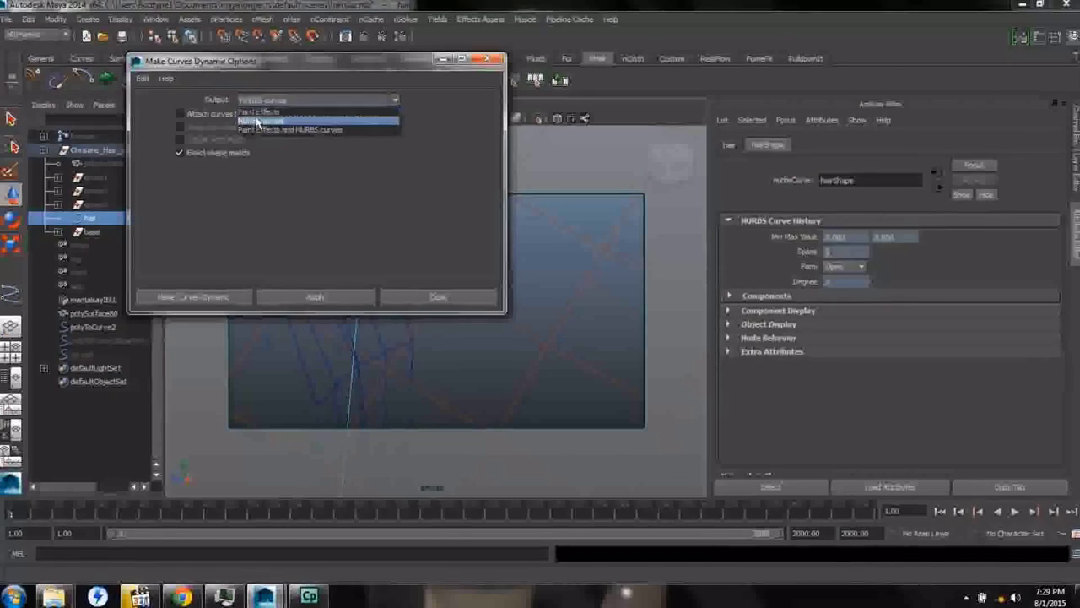
pyautogui.click(262, 113)
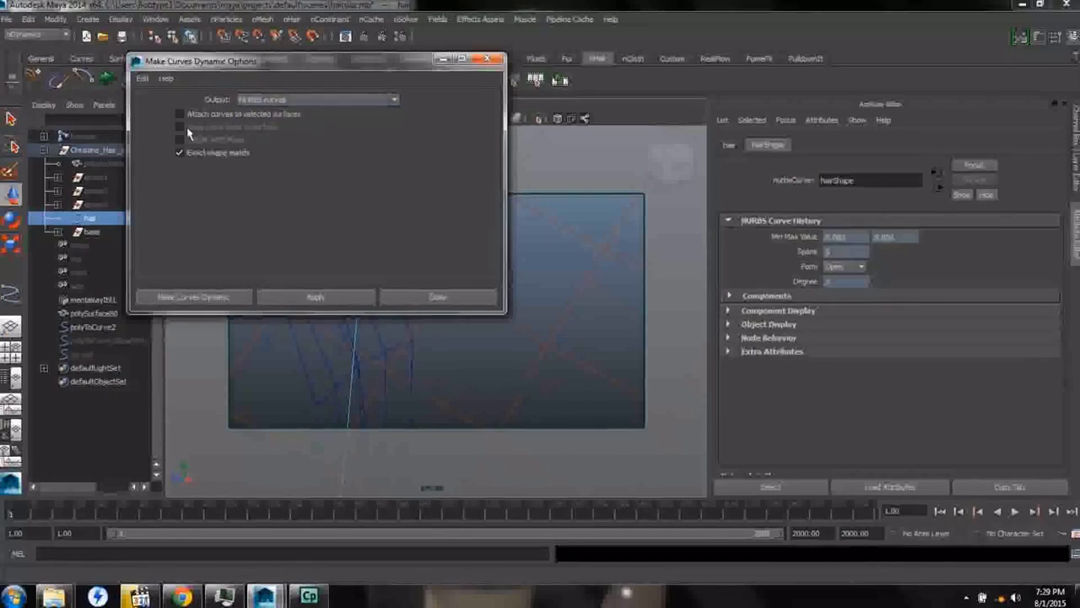
pyautogui.click(185, 297)
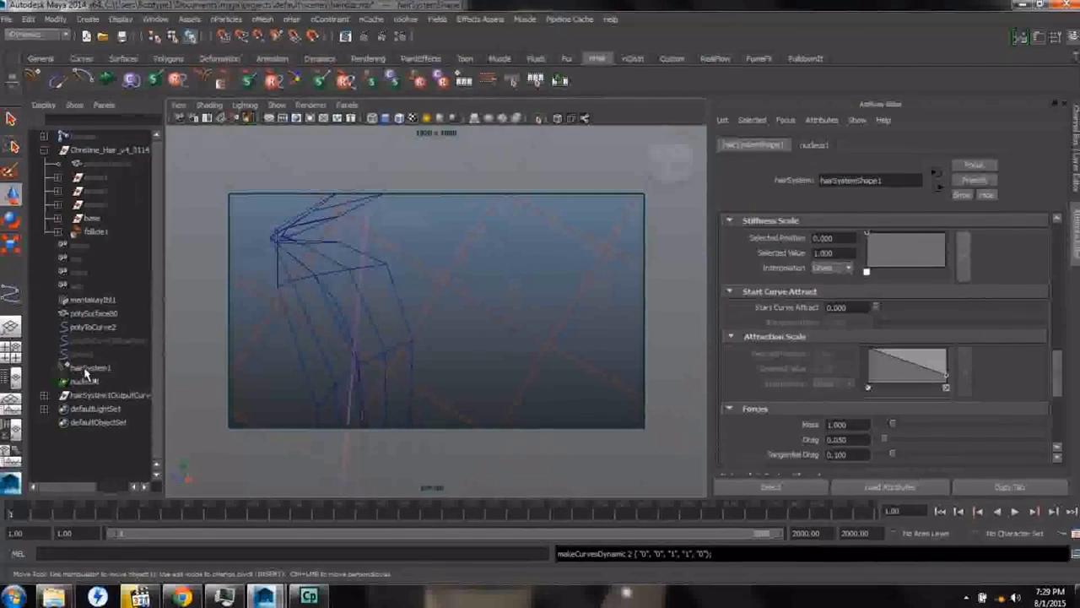
# Step: Set follicle1's Point Lock to Base and bring up hairSystem1's attributes
pyautogui.click(94, 231)
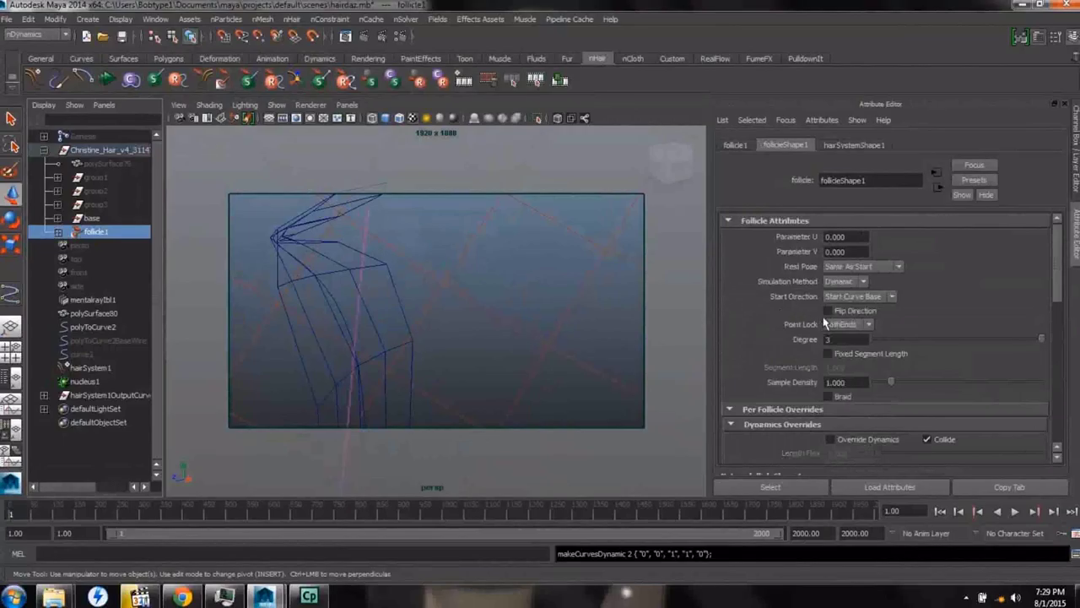
pyautogui.click(867, 324)
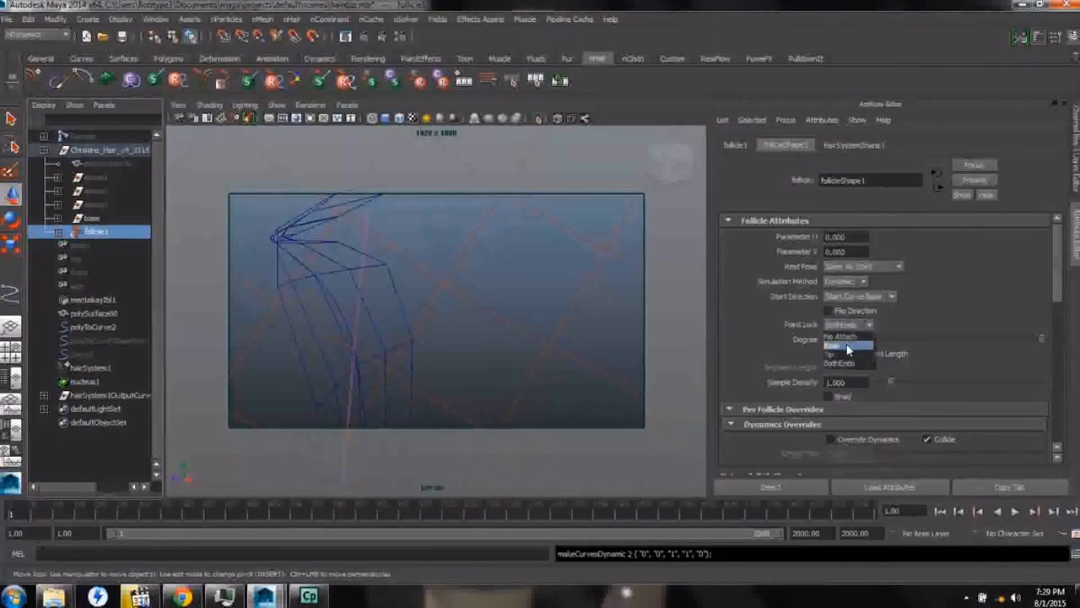
pyautogui.click(848, 347)
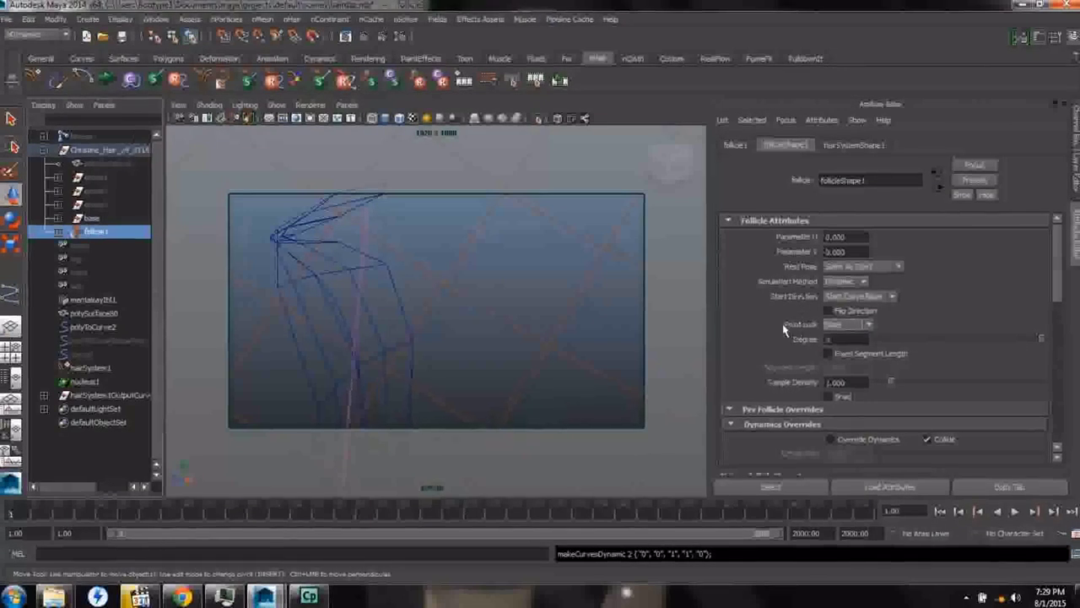
pyautogui.click(842, 327)
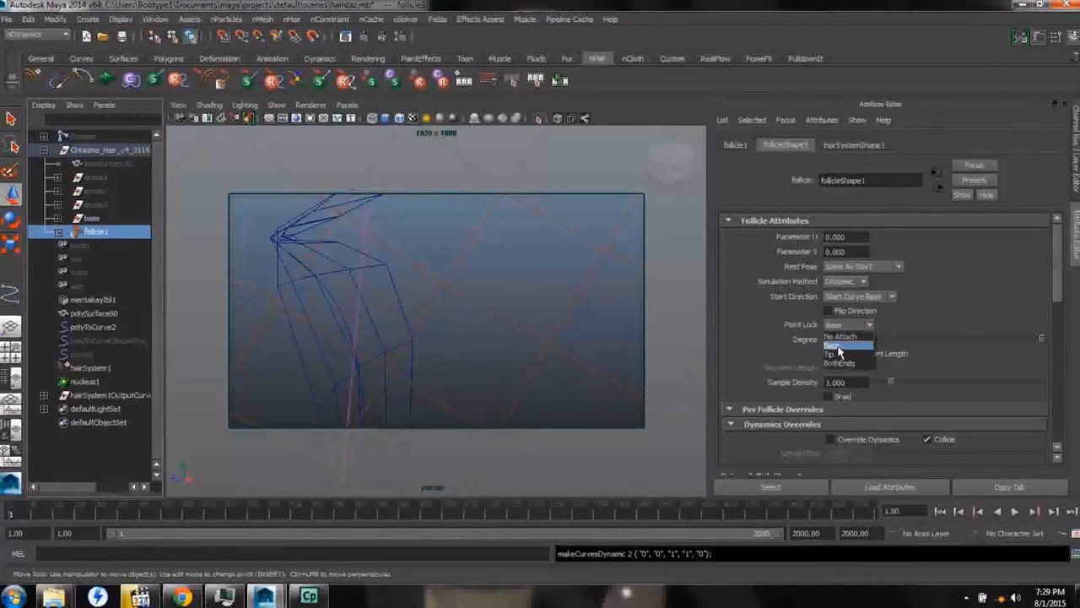
pyautogui.click(839, 347)
pyautogui.click(84, 369)
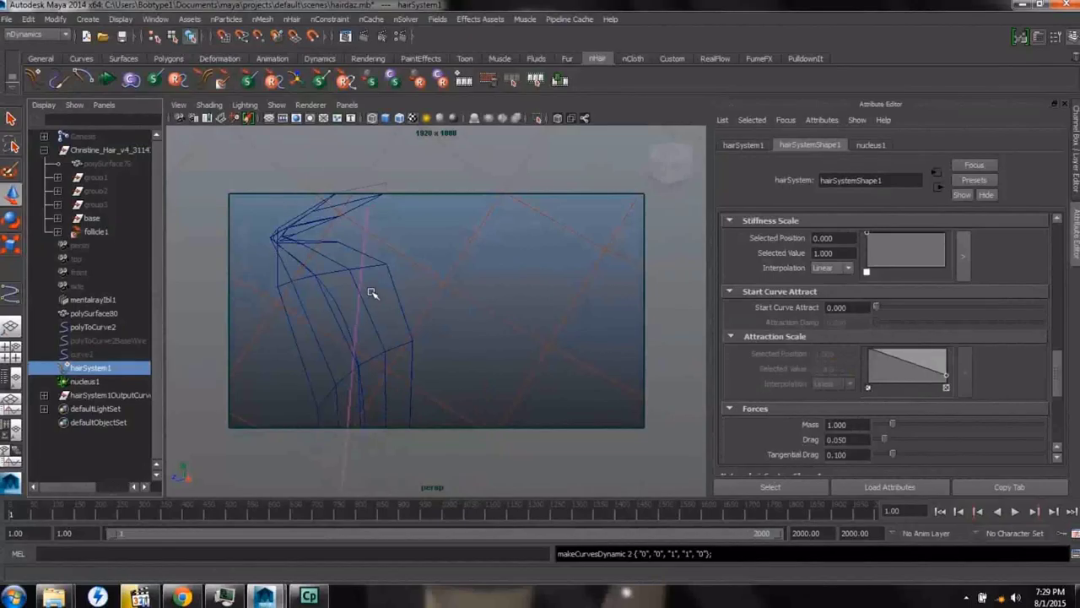
pyautogui.click(374, 244)
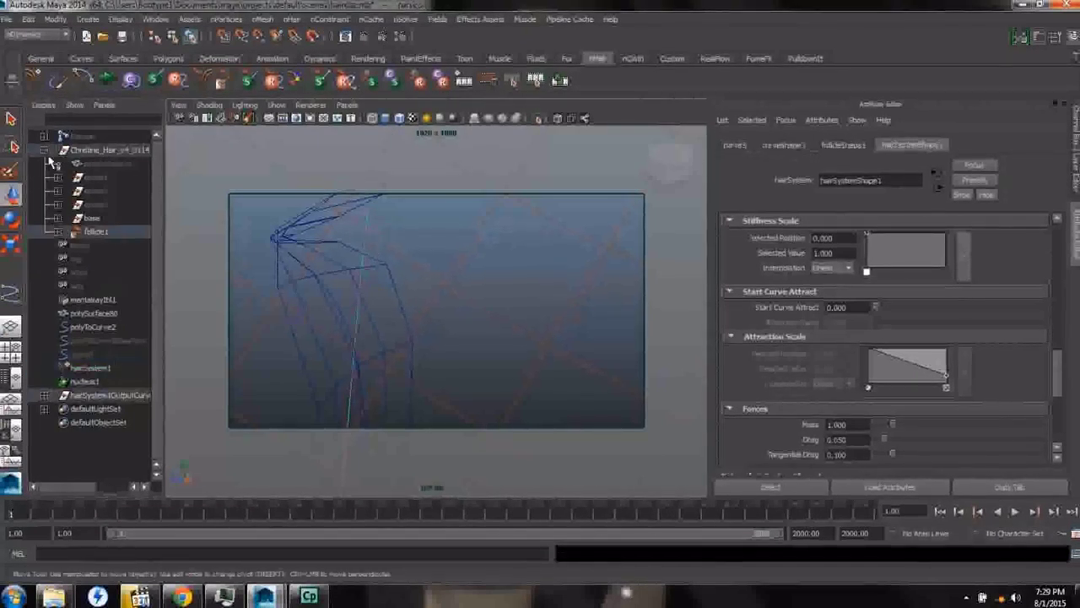
# Step: Run nHair Set Start Position and Set Rest Position, both From Current
pyautogui.click(291, 19)
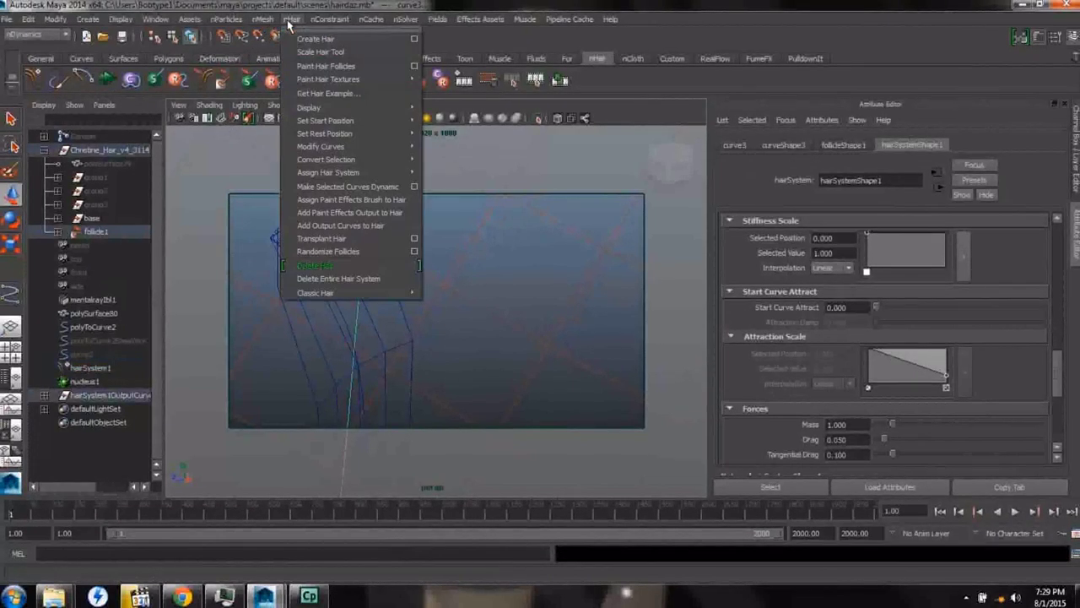
pyautogui.moveTo(321, 122)
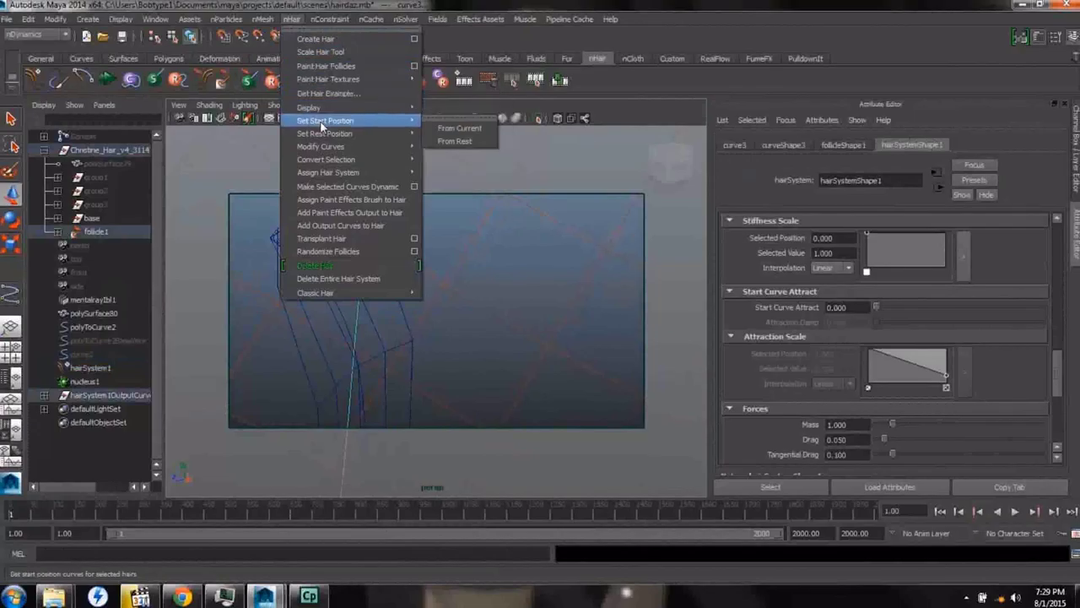
pyautogui.click(459, 129)
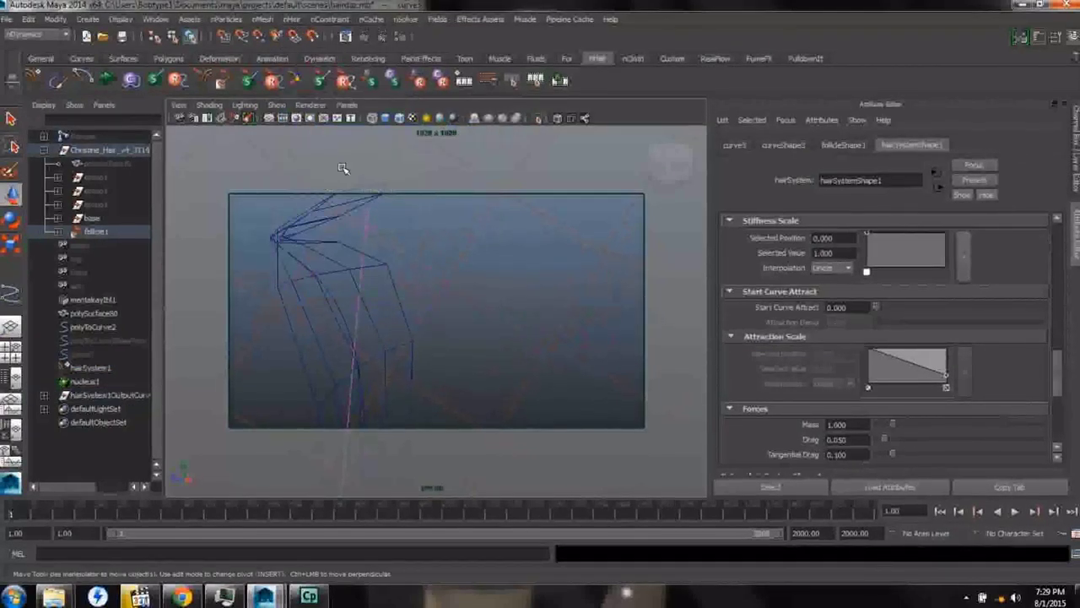
pyautogui.click(361, 237)
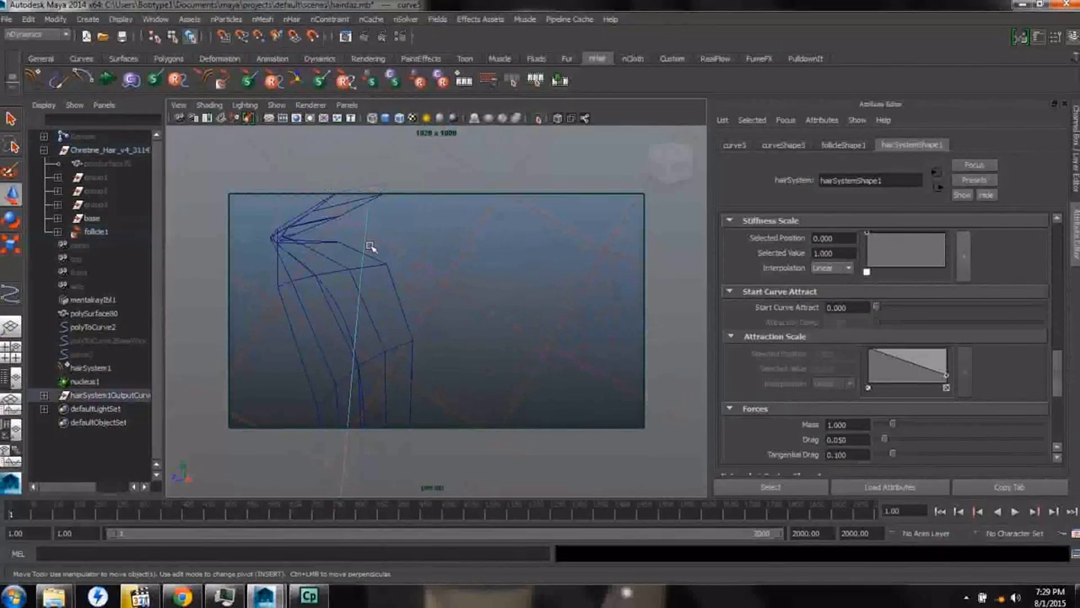
pyautogui.click(292, 21)
pyautogui.moveTo(356, 135)
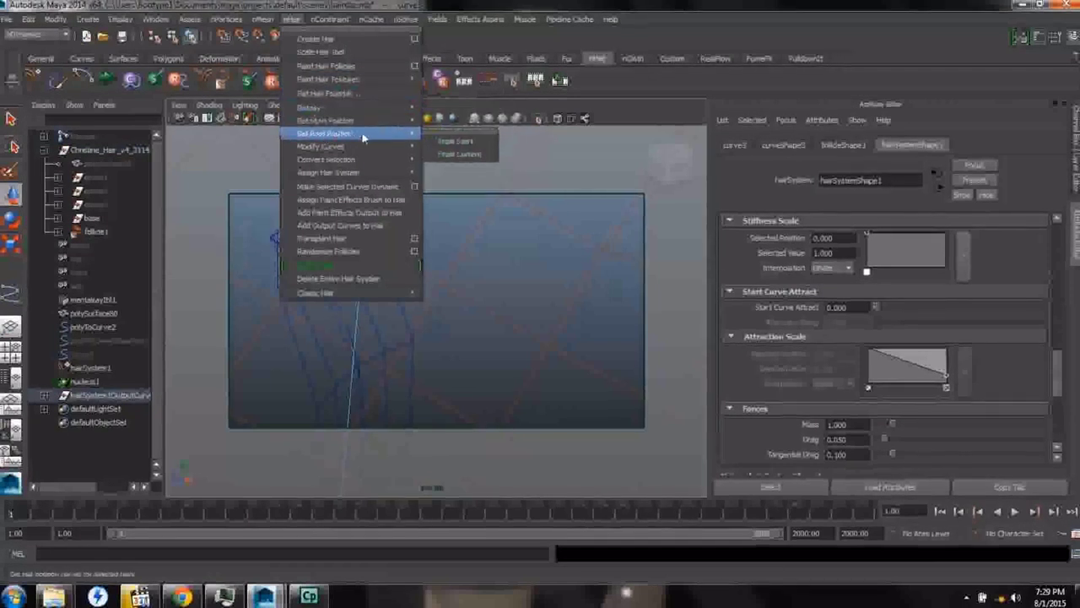
pyautogui.click(457, 155)
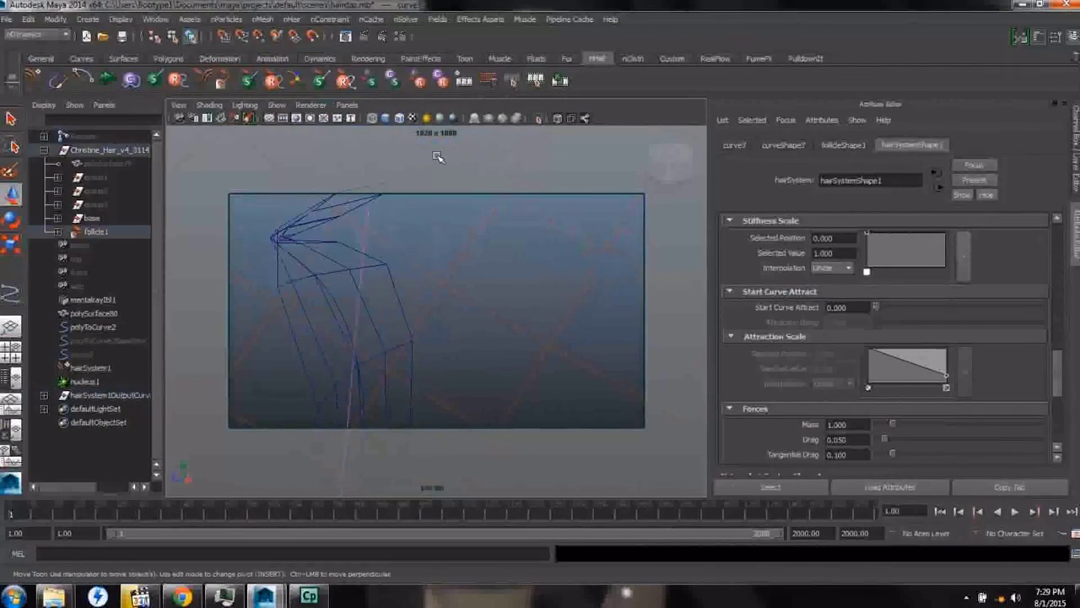
pyautogui.click(363, 242)
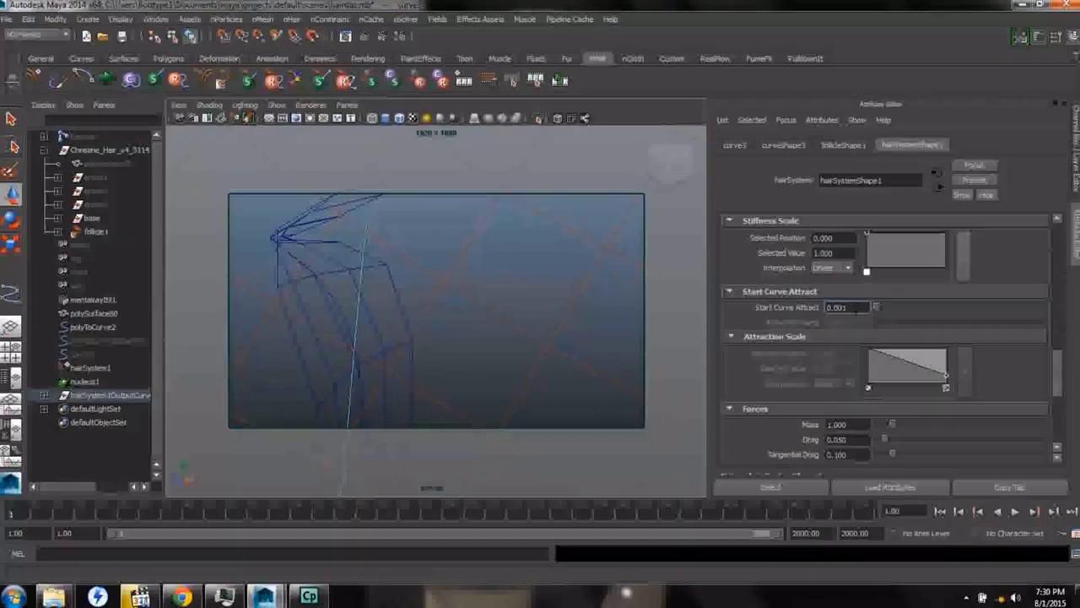
# Step: Set Start Curve Attract 0.001, taper the Attraction Scale ramp to 0, and Stretch Resistance 1
pyautogui.press('Return')
pyautogui.moveTo(871, 354); pyautogui.dragTo(869, 380)
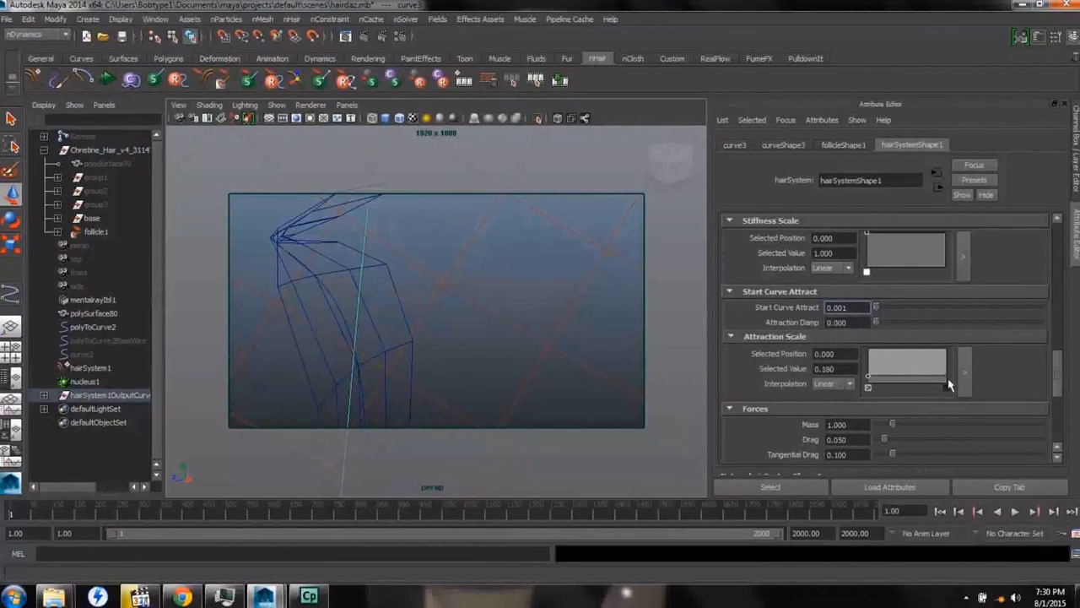
pyautogui.moveTo(944, 382); pyautogui.dragTo(947, 388)
pyautogui.scroll(-5, 903, 384)
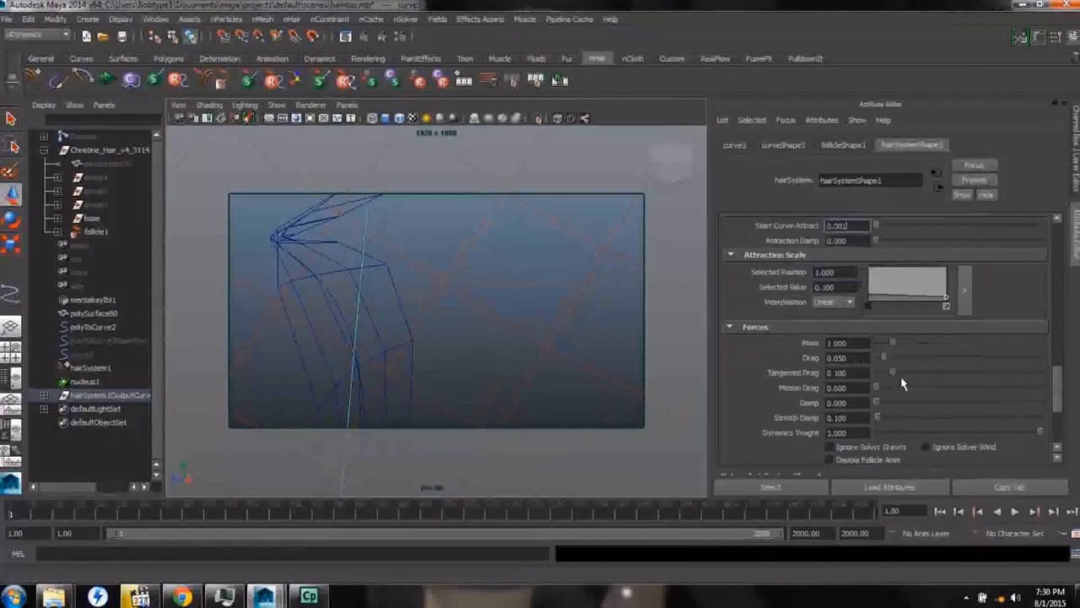
pyautogui.scroll(6, 901, 383)
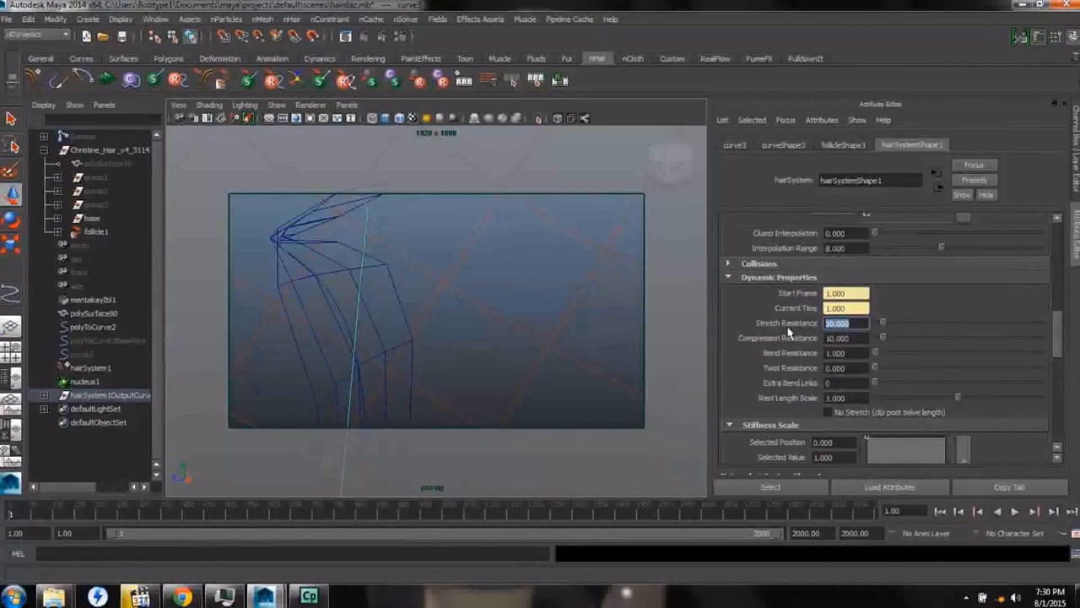
pyautogui.press('Tab')
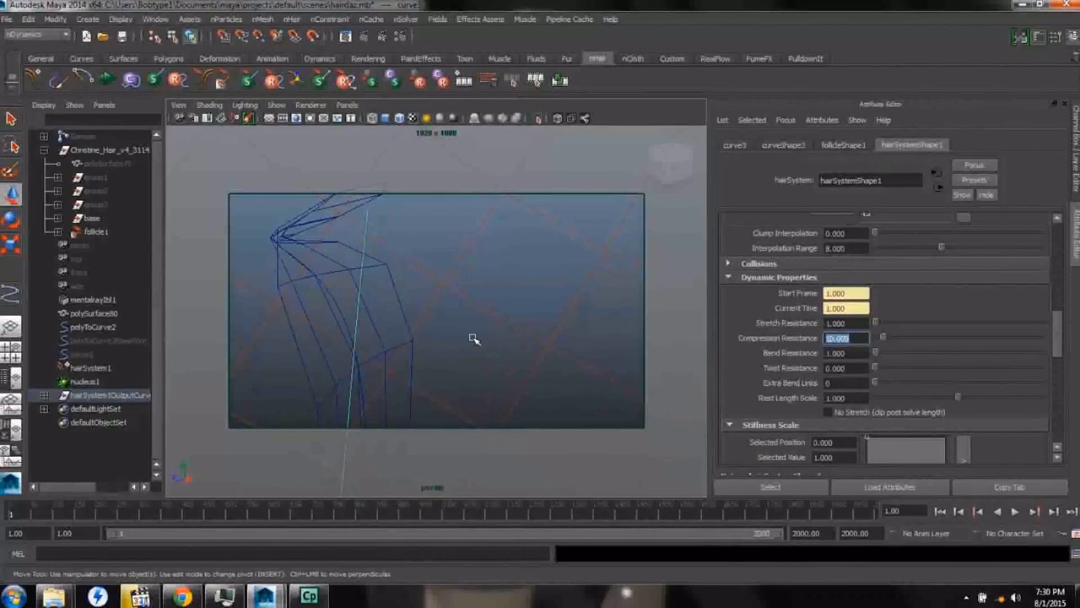
pyautogui.press('Return')
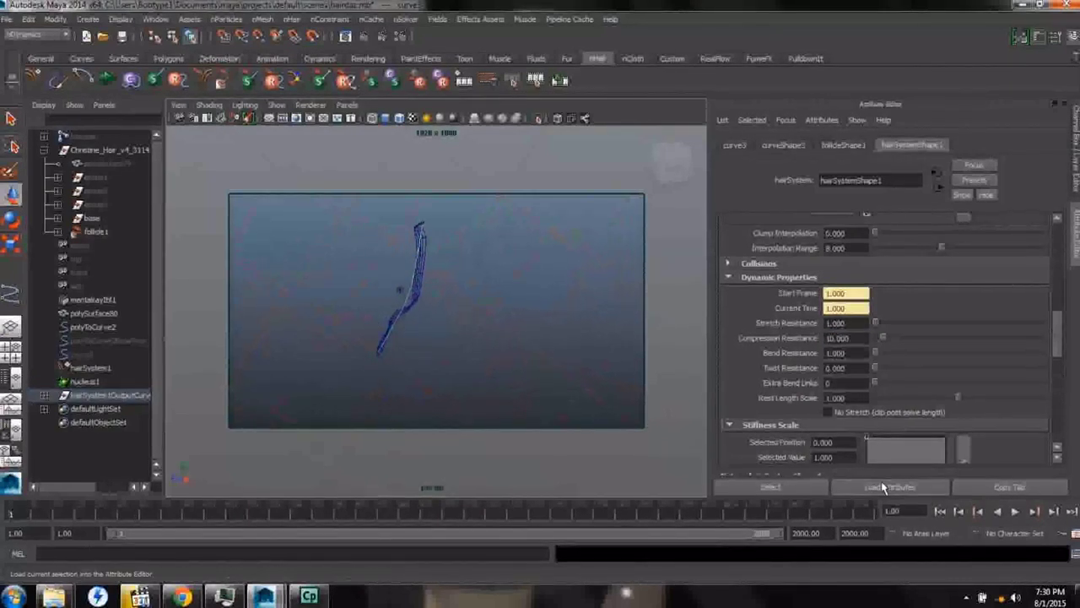
# Step: Test-play and rewind the hair simulation, then switch to the Animation menu set
pyautogui.click(1015, 512)
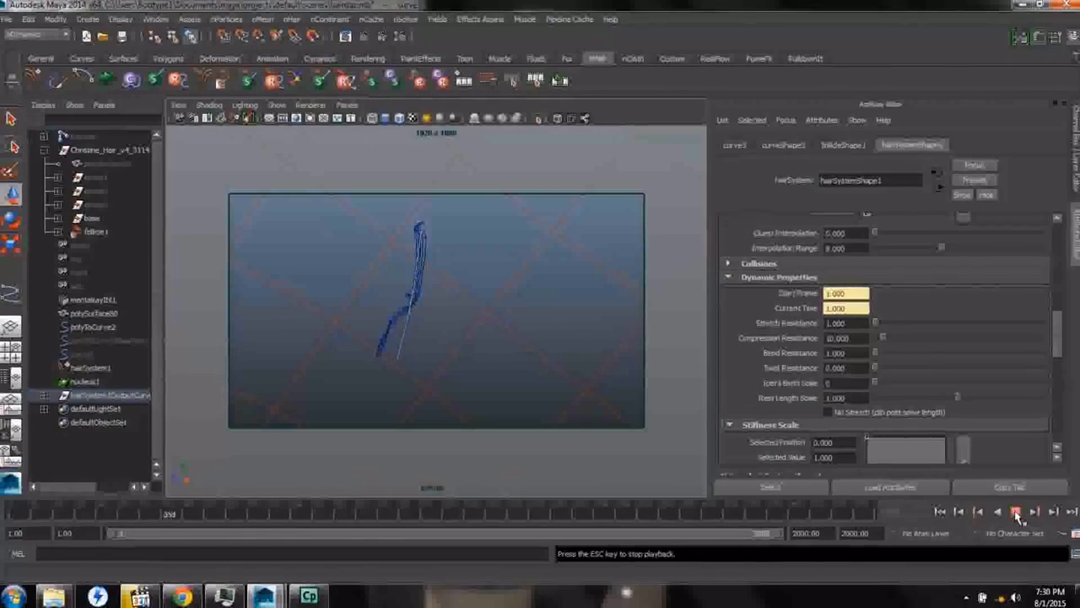
pyautogui.click(1015, 512)
pyautogui.click(940, 511)
pyautogui.keyDown('alt'); pyautogui.moveTo(354, 241); pyautogui.dragTo(490, 349); pyautogui.keyUp('alt')
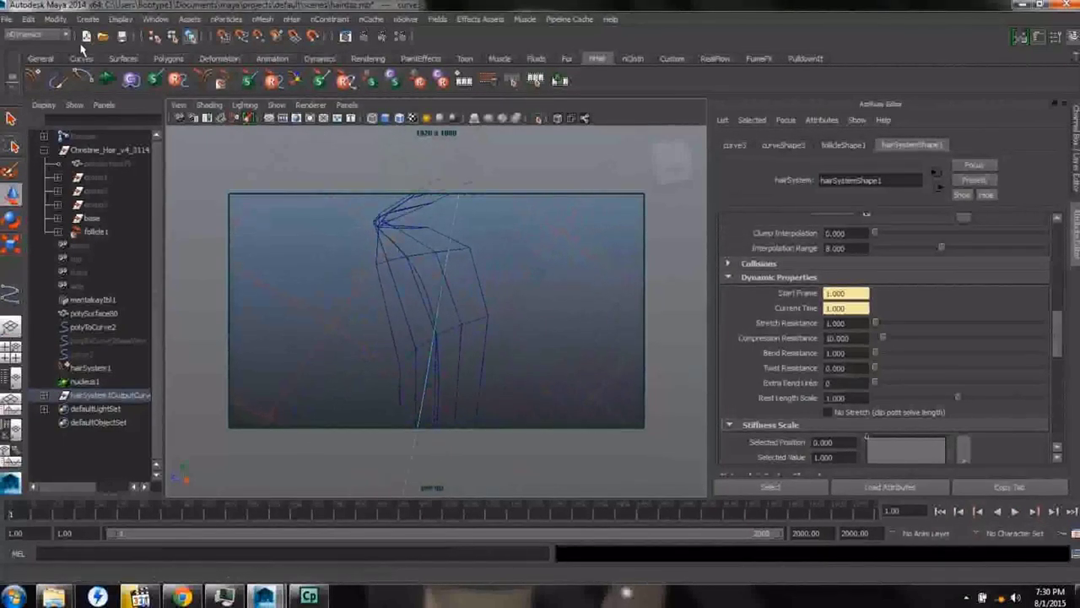
pyautogui.click(38, 35)
pyautogui.click(33, 44)
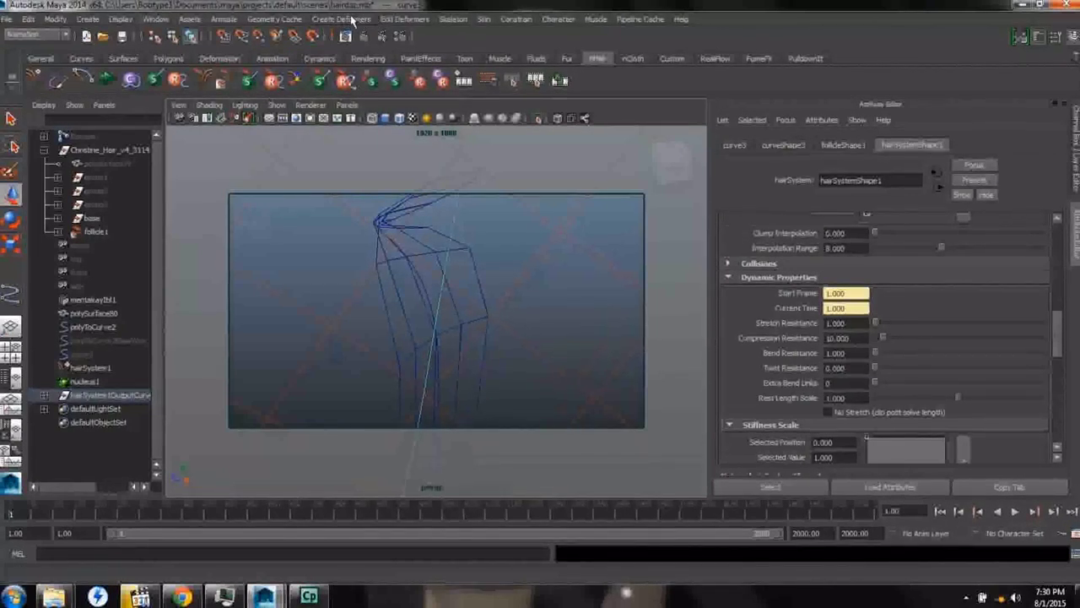
# Step: Wire-deform the hair strand mesh to the dynamic hair output curve
pyautogui.click(350, 19)
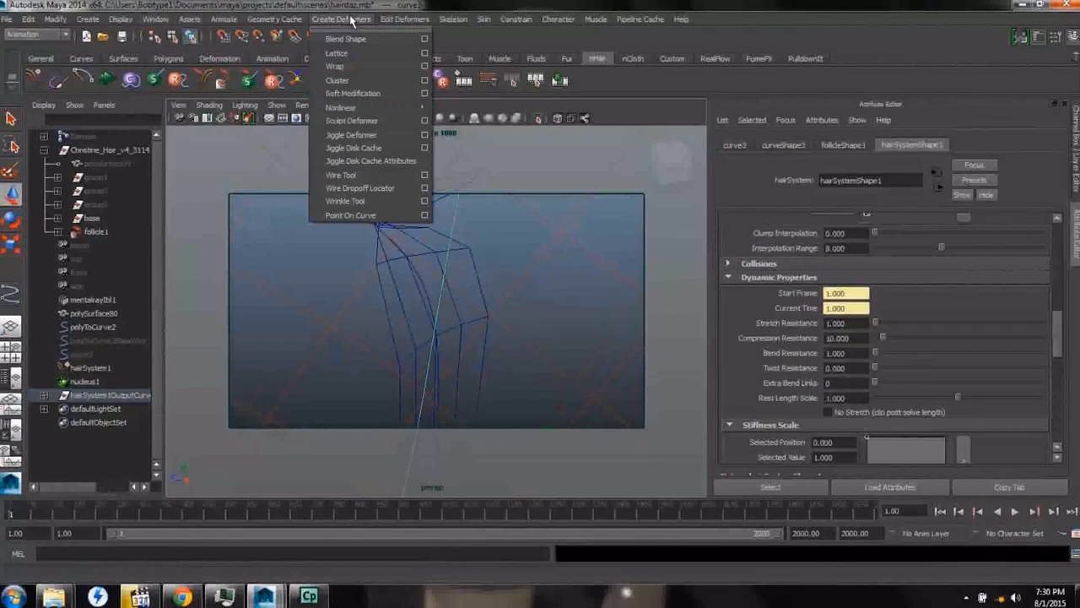
pyautogui.click(362, 176)
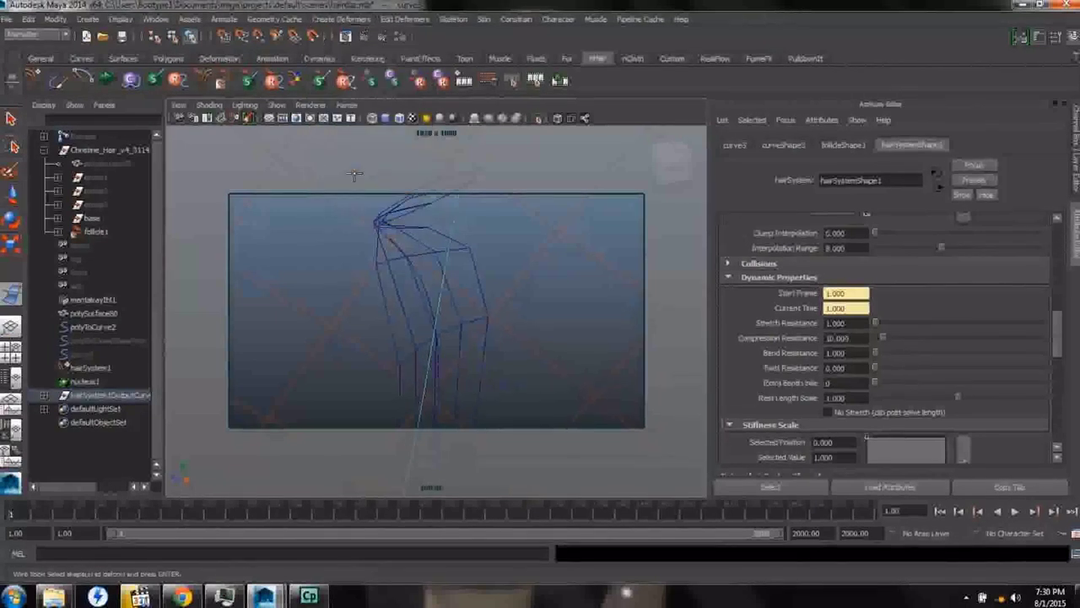
pyautogui.click(424, 284)
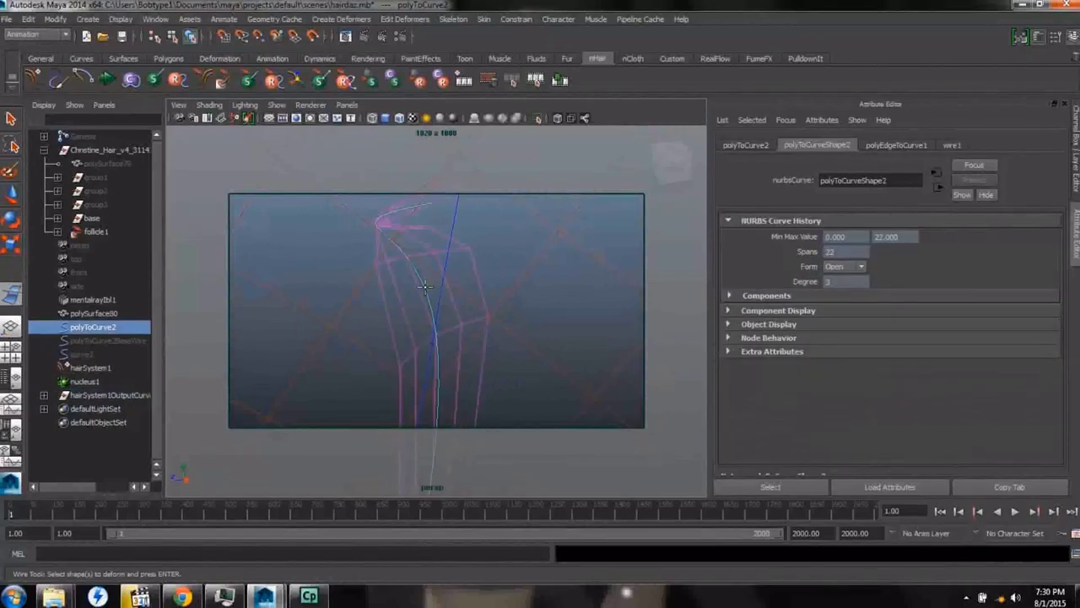
pyautogui.press('Return')
pyautogui.click(454, 219)
pyautogui.press('Return')
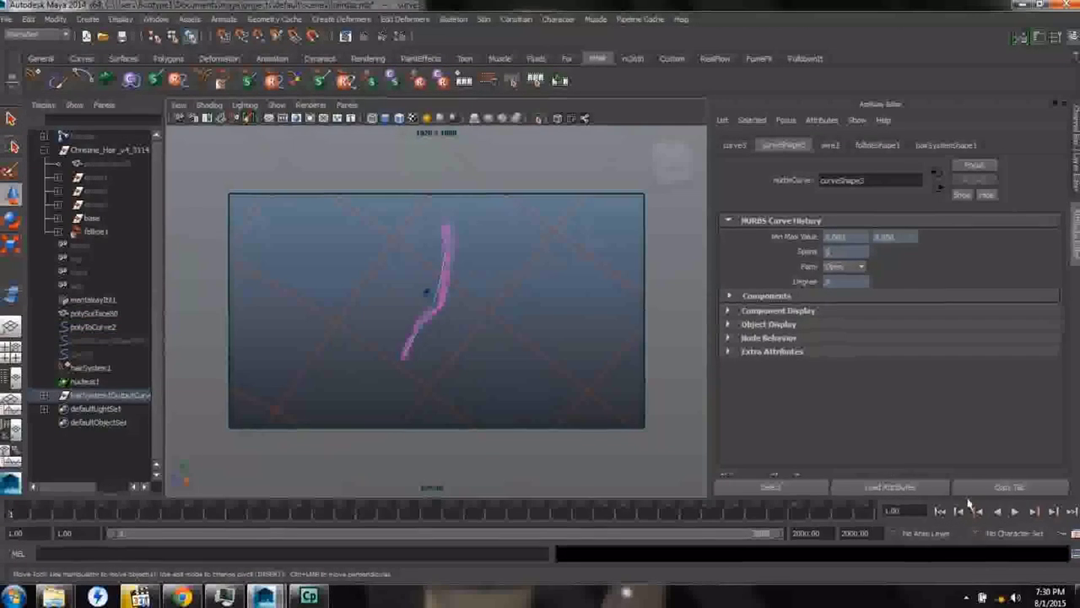
# Step: Play back the simulation and check the strand in textured display mode 6
pyautogui.click(1015, 511)
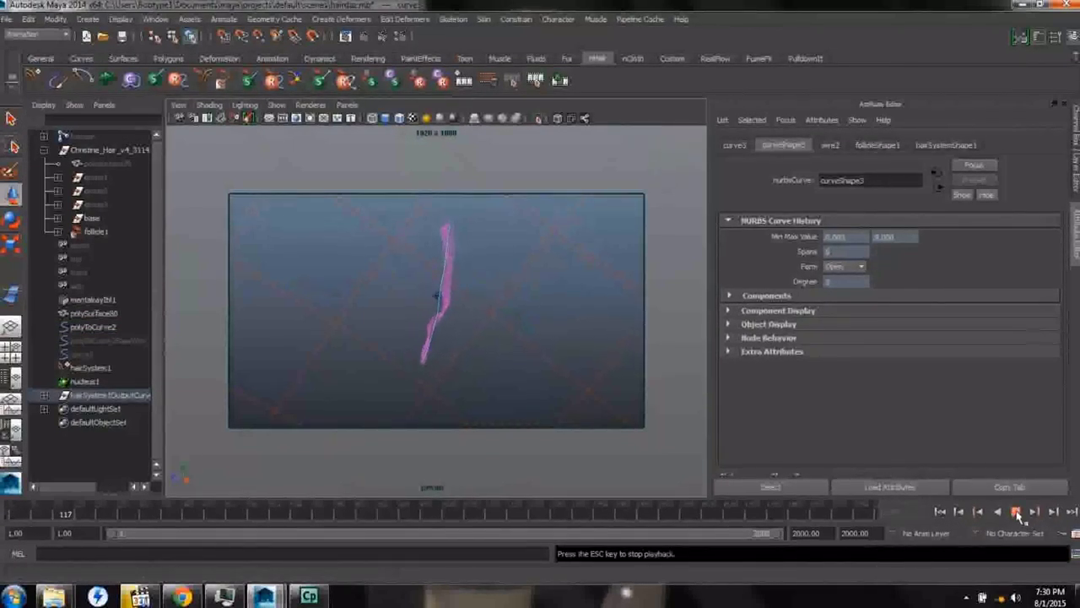
pyautogui.click(1017, 511)
pyautogui.click(941, 511)
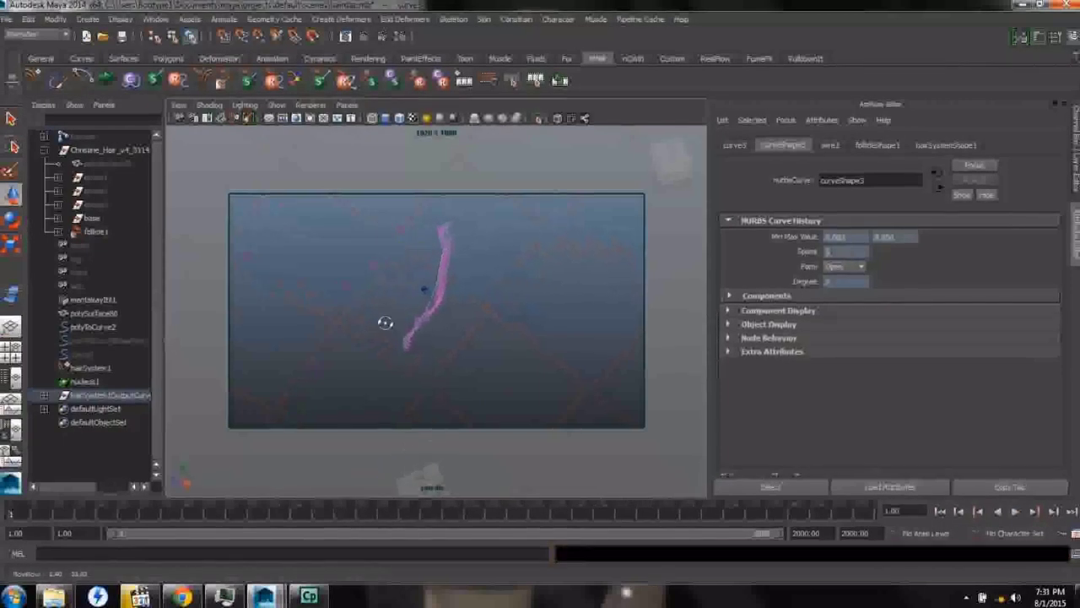
pyautogui.press('6')
pyautogui.moveTo(362, 304)
pyautogui.keyDown('alt'); pyautogui.mouseDown()
pyautogui.moveTo(460, 352)
pyautogui.moveTo(462, 313)
pyautogui.moveTo(477, 351)
pyautogui.moveTo(468, 355)
pyautogui.mouseUp(); pyautogui.keyUp('alt')
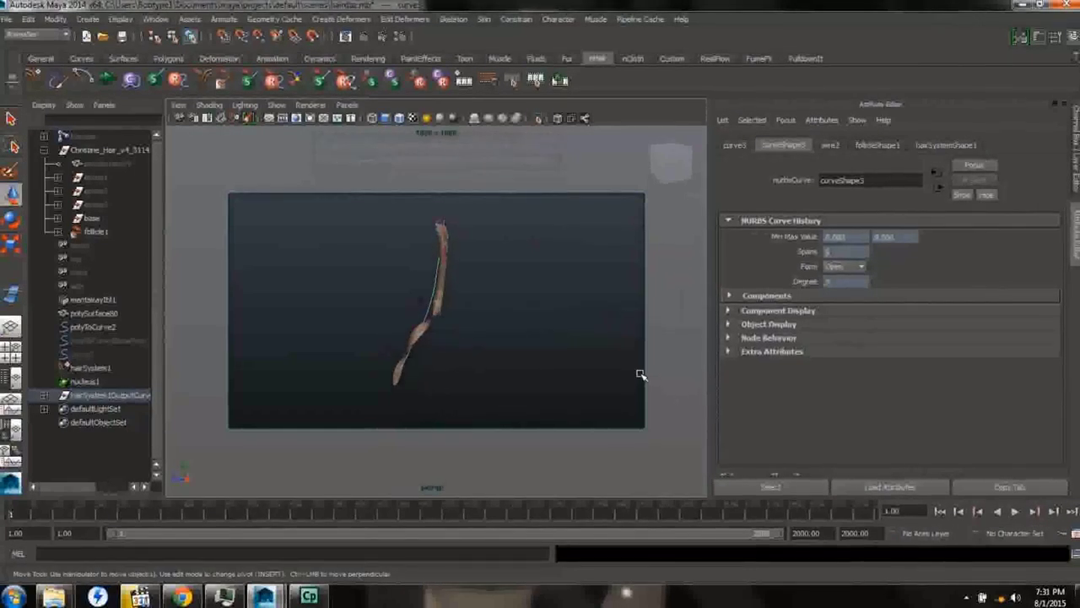
pyautogui.click(1015, 512)
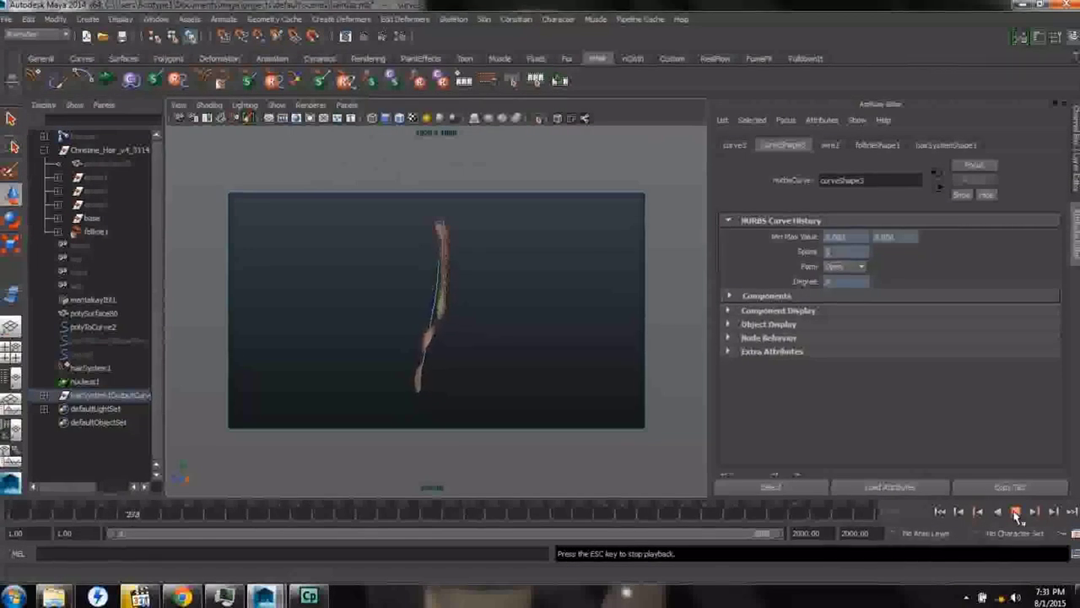
pyautogui.click(1016, 512)
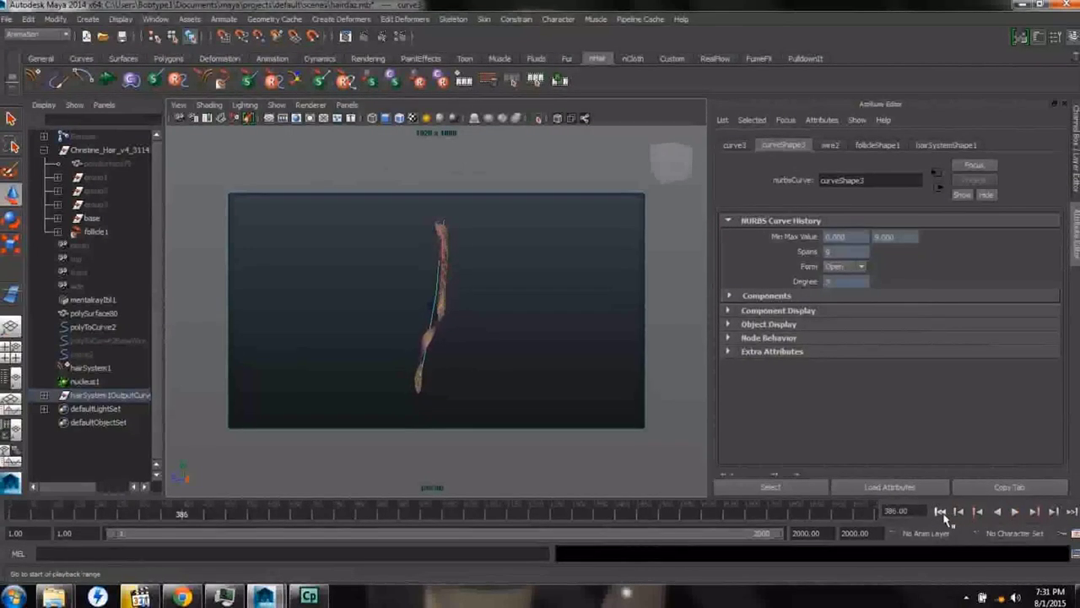
pyautogui.click(939, 511)
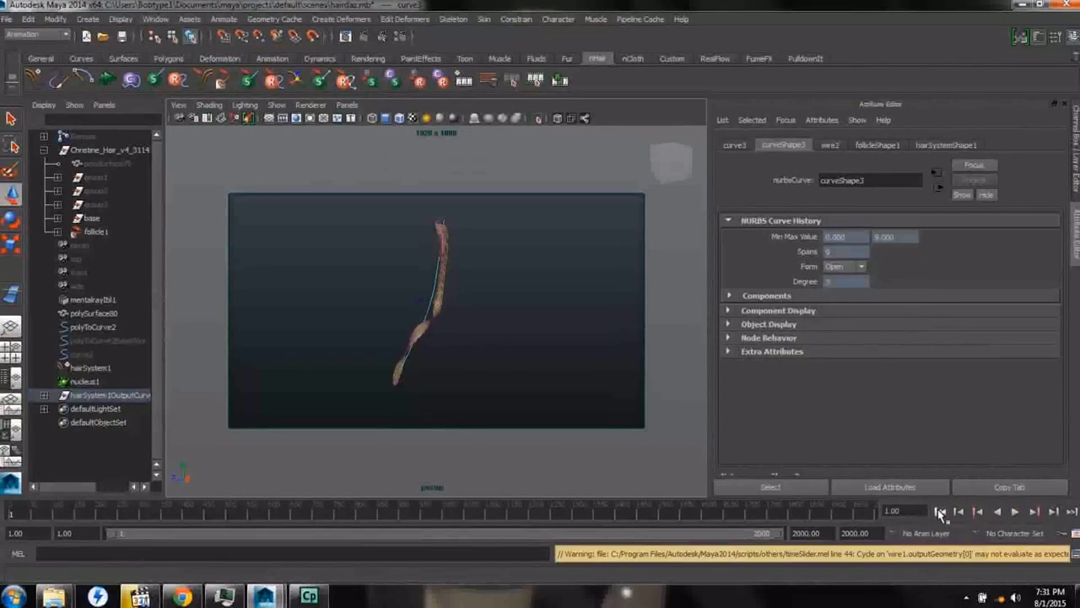
pyautogui.click(82, 136)
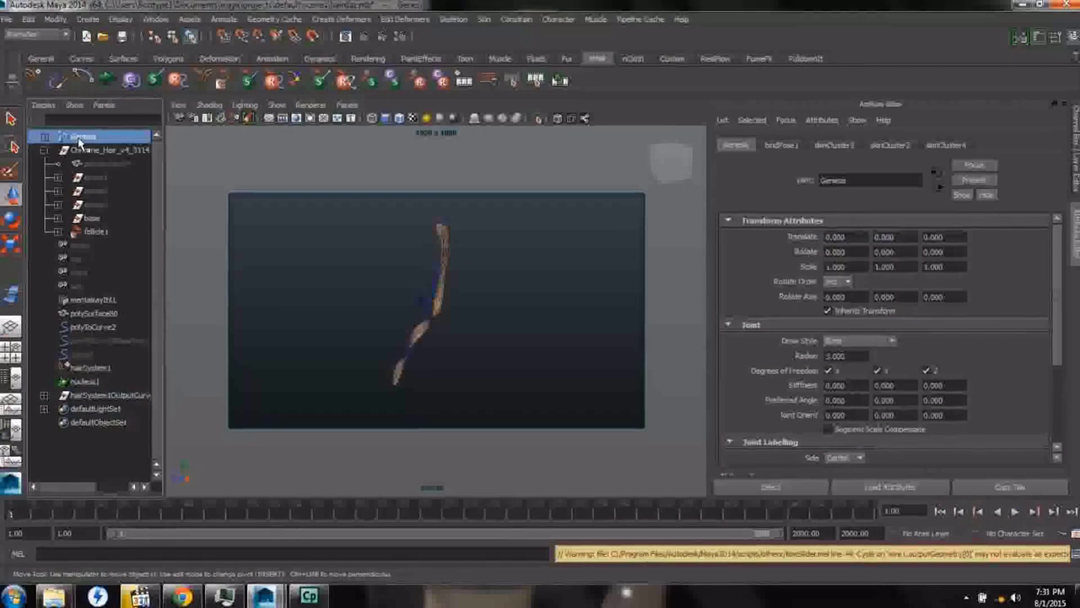
# Step: Unhide the Genesis body, replay the simulation, and switch to nDynamics with the body selected
pyautogui.hotkey('shift', 'h')
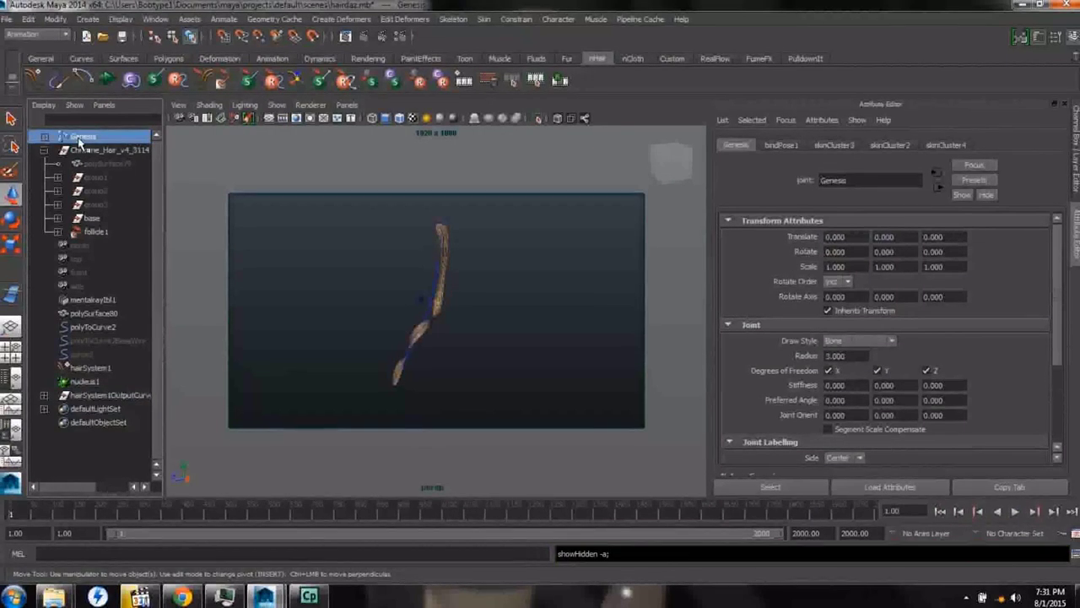
pyautogui.click(542, 331)
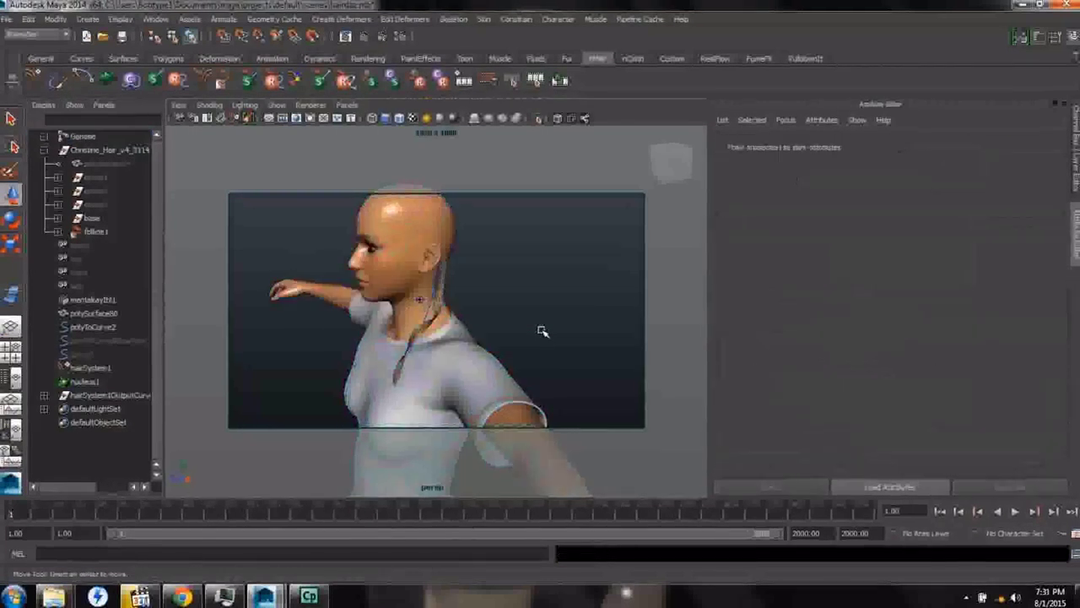
pyautogui.click(1015, 512)
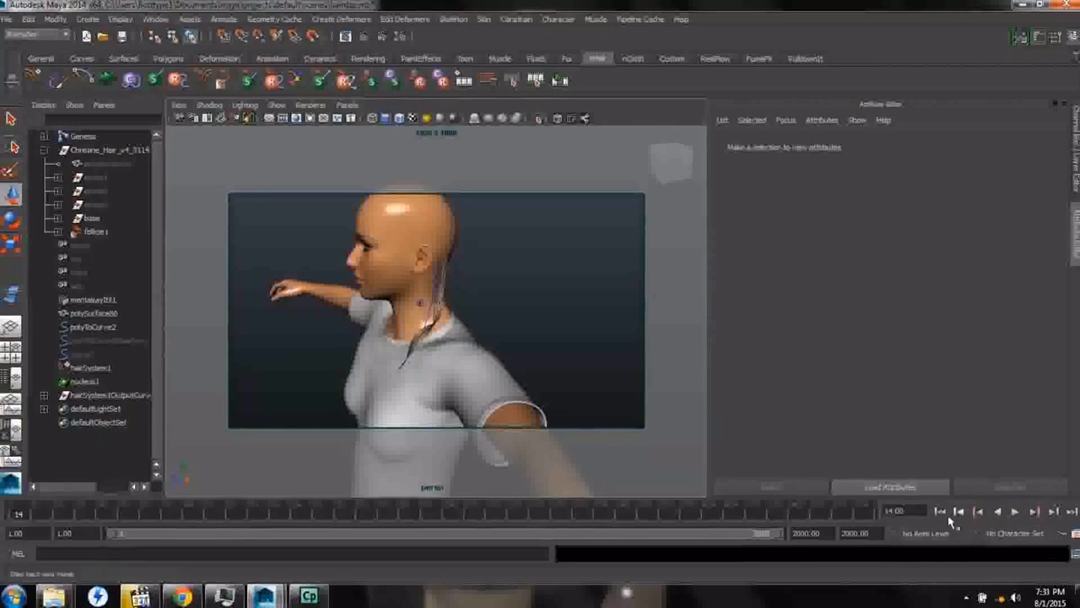
pyautogui.click(1017, 513)
pyautogui.click(941, 511)
pyautogui.click(350, 261)
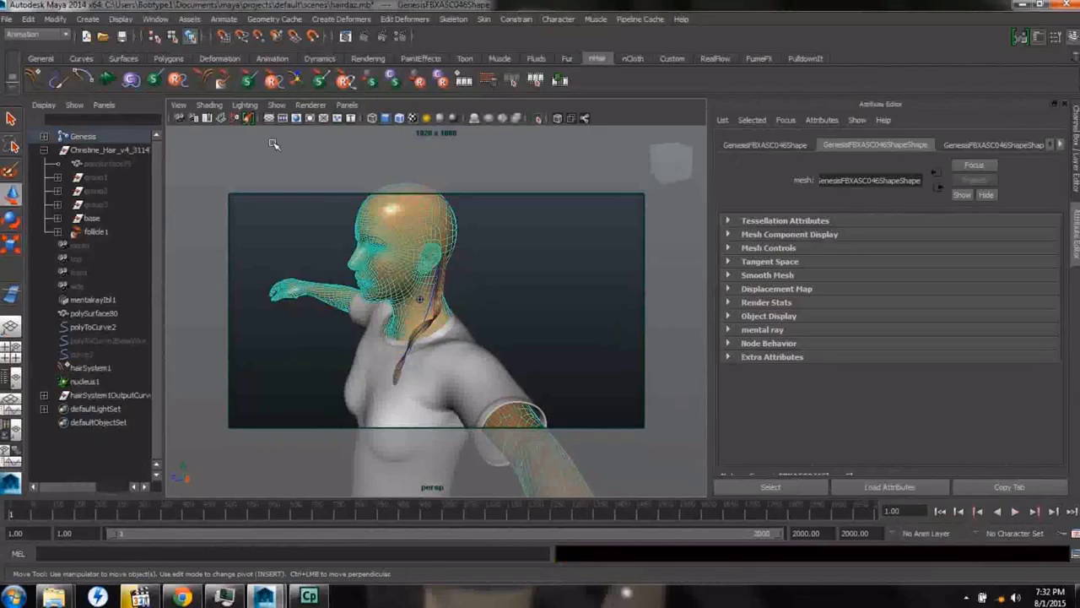
pyautogui.click(38, 34)
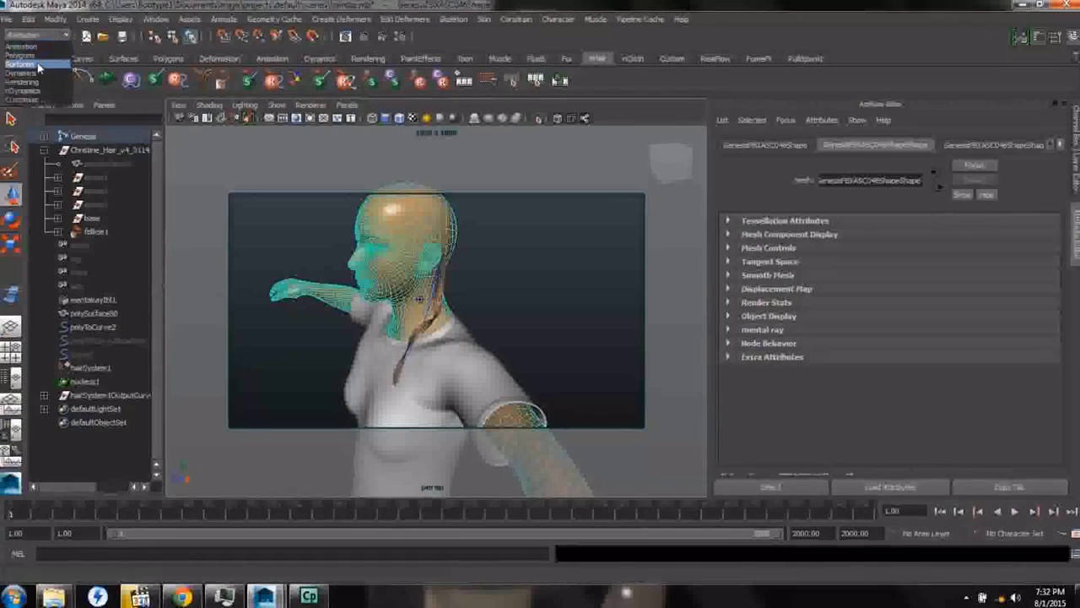
pyautogui.click(26, 90)
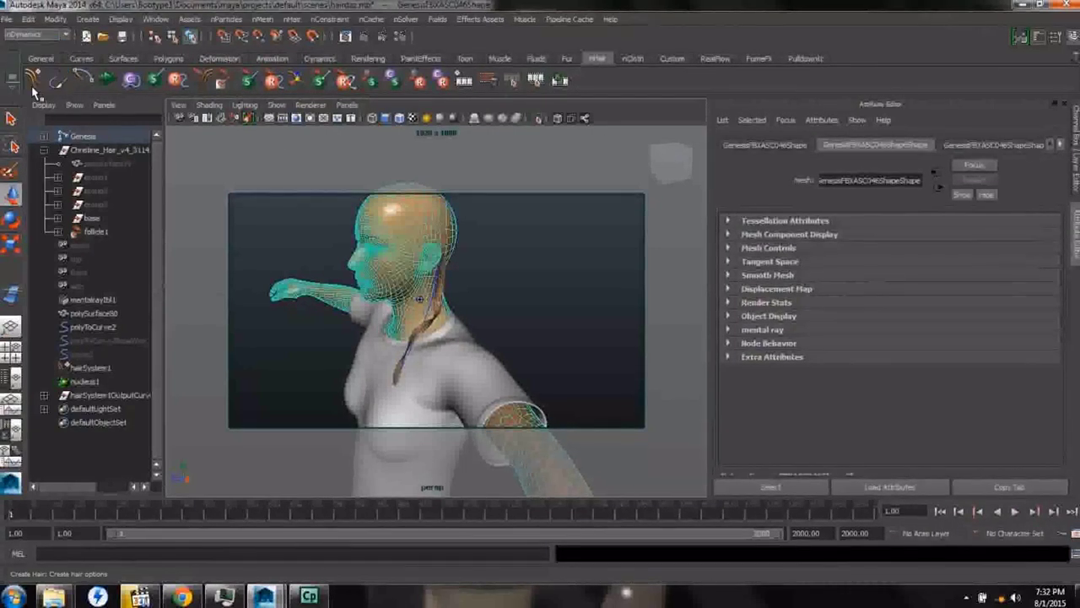
# Step: Create a passive collider from the body and test the hair by playing past frame 400
pyautogui.click(262, 19)
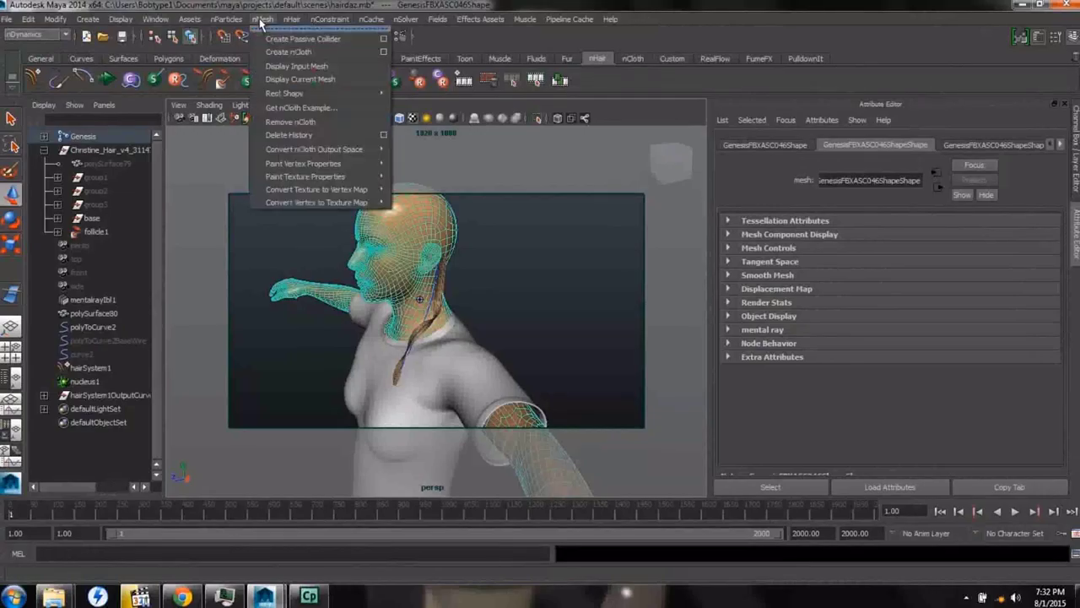
pyautogui.click(286, 40)
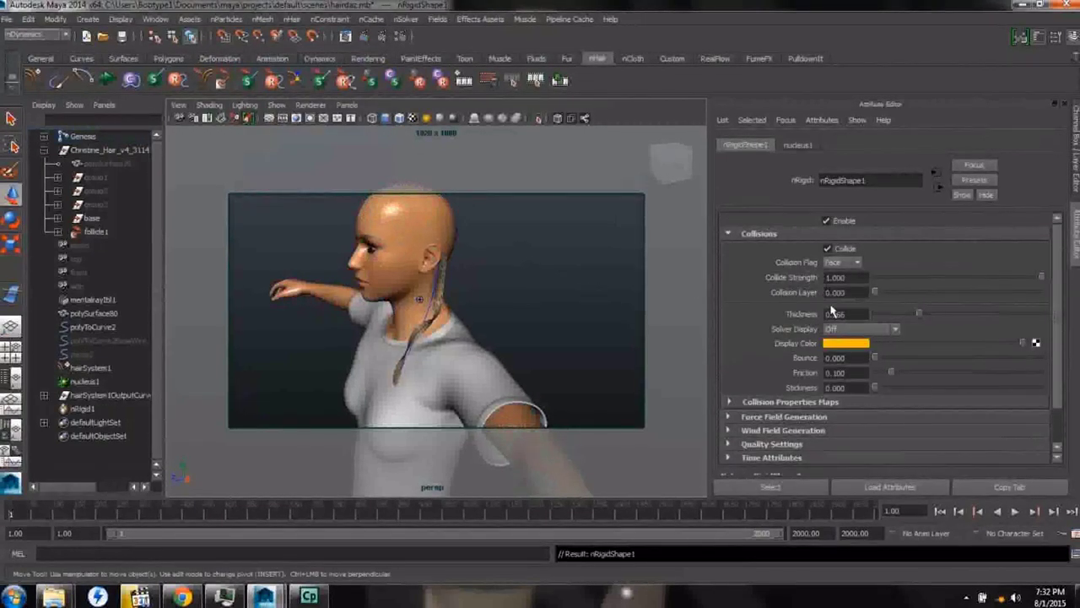
pyautogui.click(1016, 513)
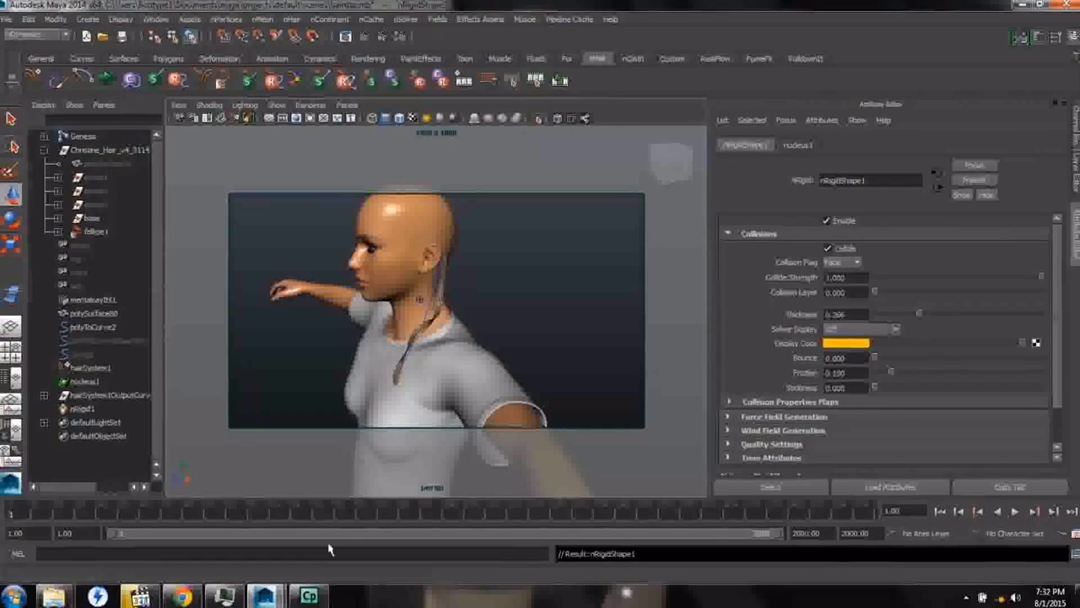
pyautogui.click(187, 515)
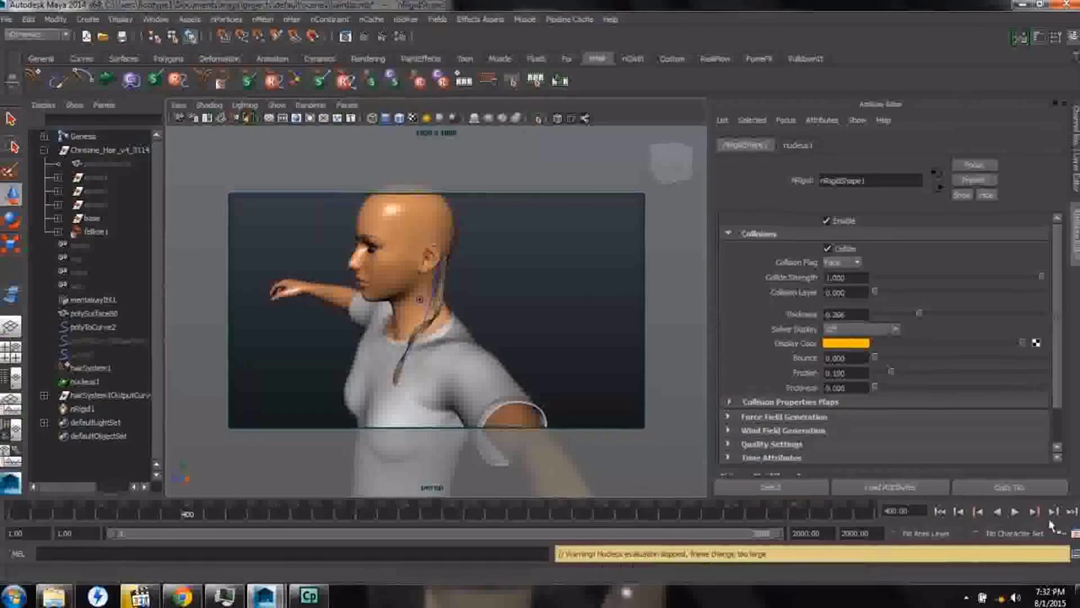
pyautogui.click(1016, 513)
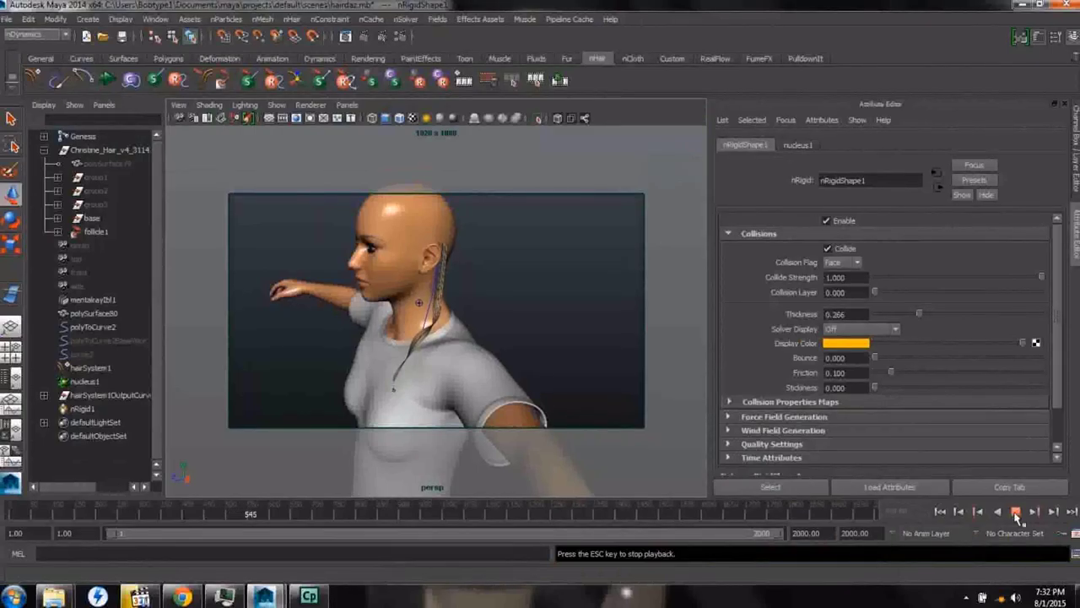
pyautogui.click(1017, 514)
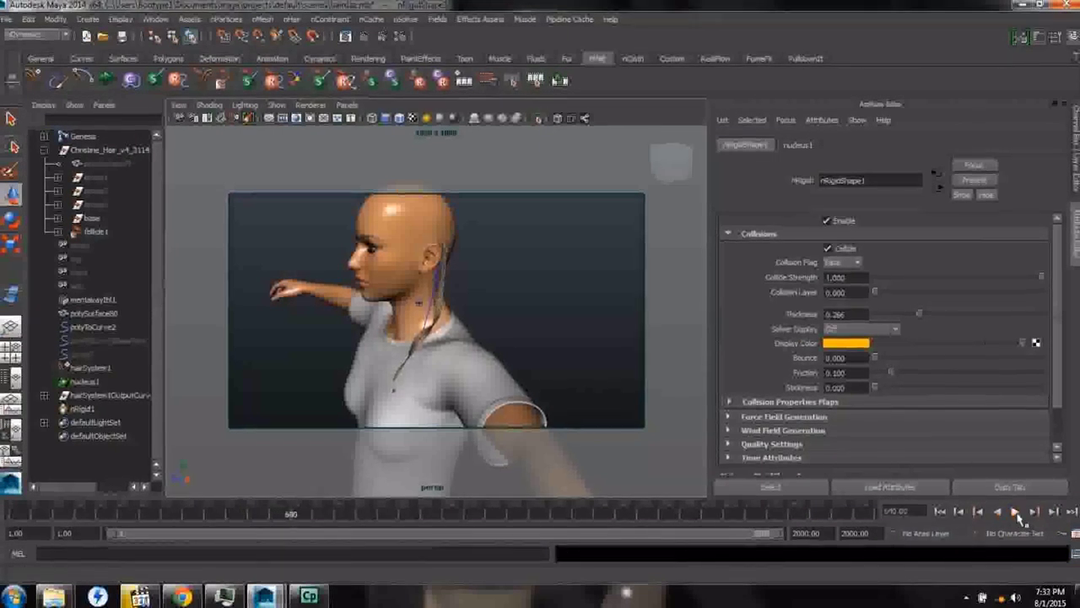
pyautogui.click(940, 512)
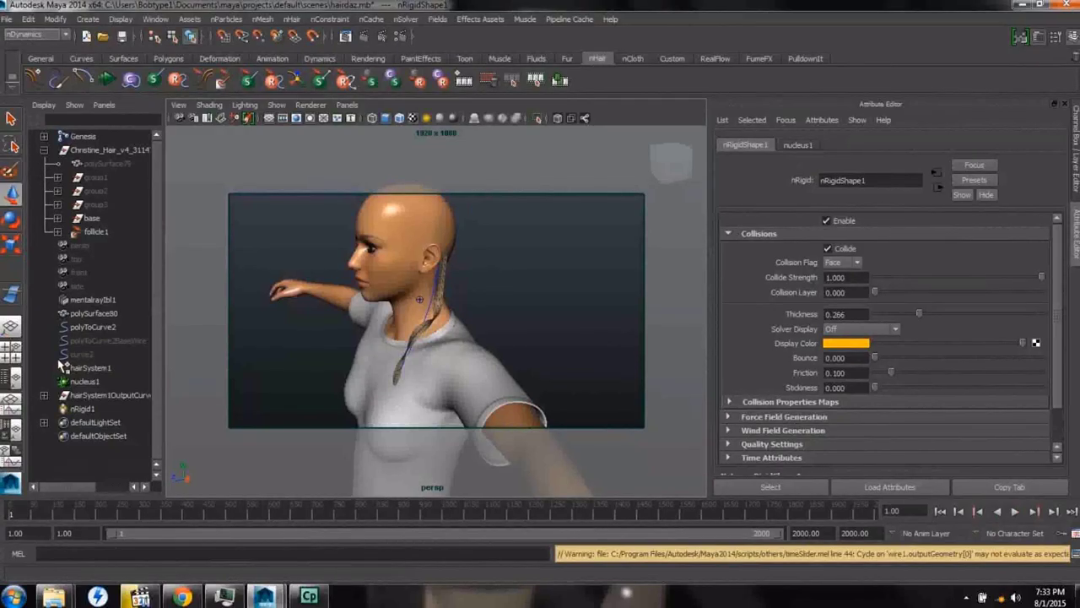
# Step: Expand the Christine_Hair groups in the Outliner to list their hair pieces
pyautogui.click(58, 178)
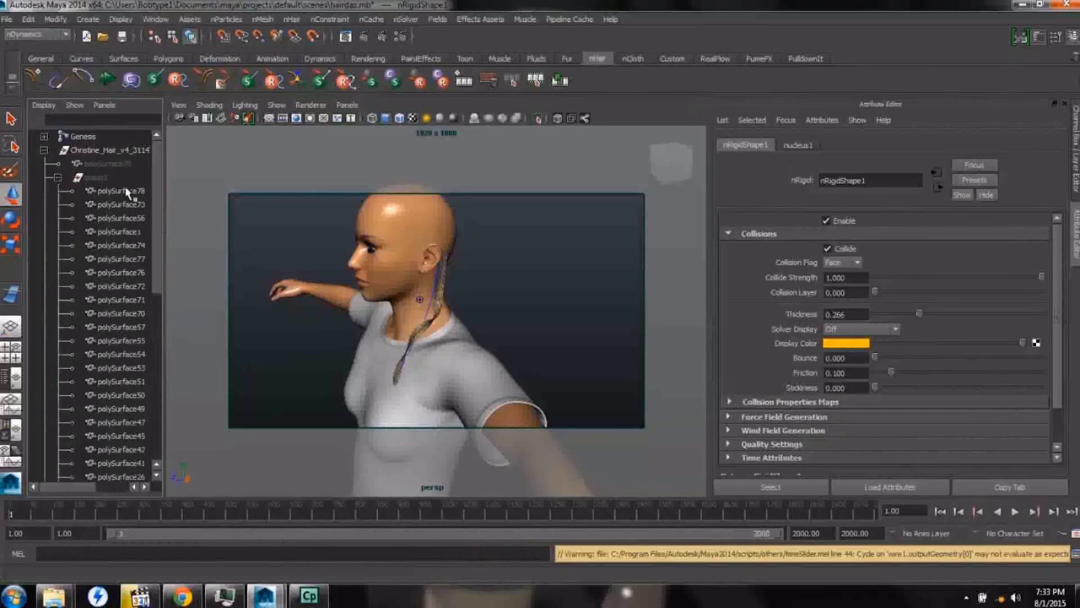
pyautogui.scroll(-3, 154, 181)
pyautogui.scroll(-3, 108, 312)
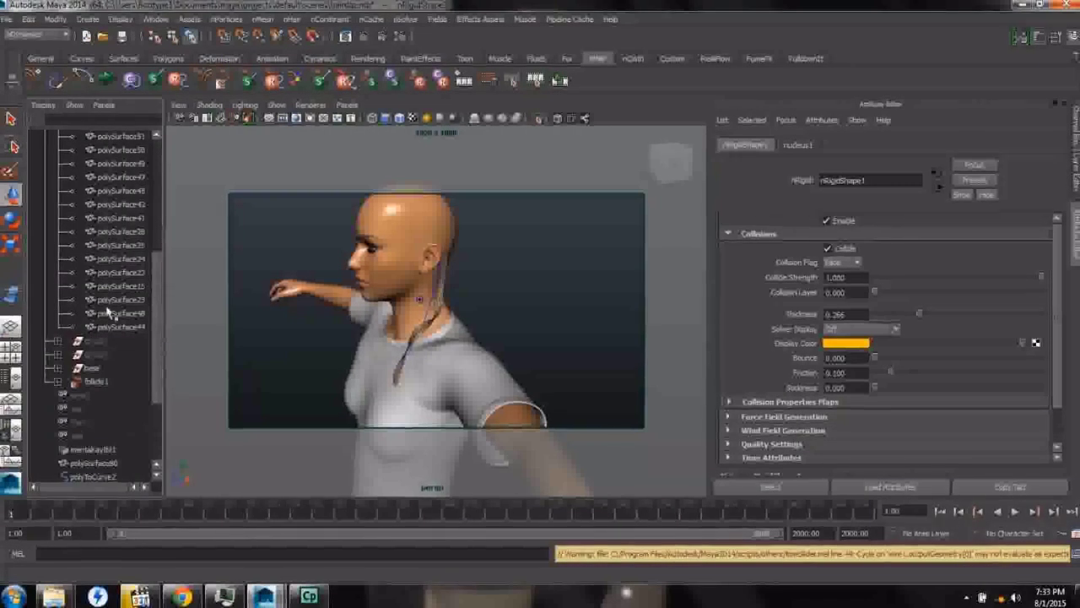
pyautogui.click(58, 343)
pyautogui.moveTo(156, 248); pyautogui.dragTo(116, 327)
pyautogui.click(56, 315)
pyautogui.moveTo(163, 279); pyautogui.dragTo(173, 166)
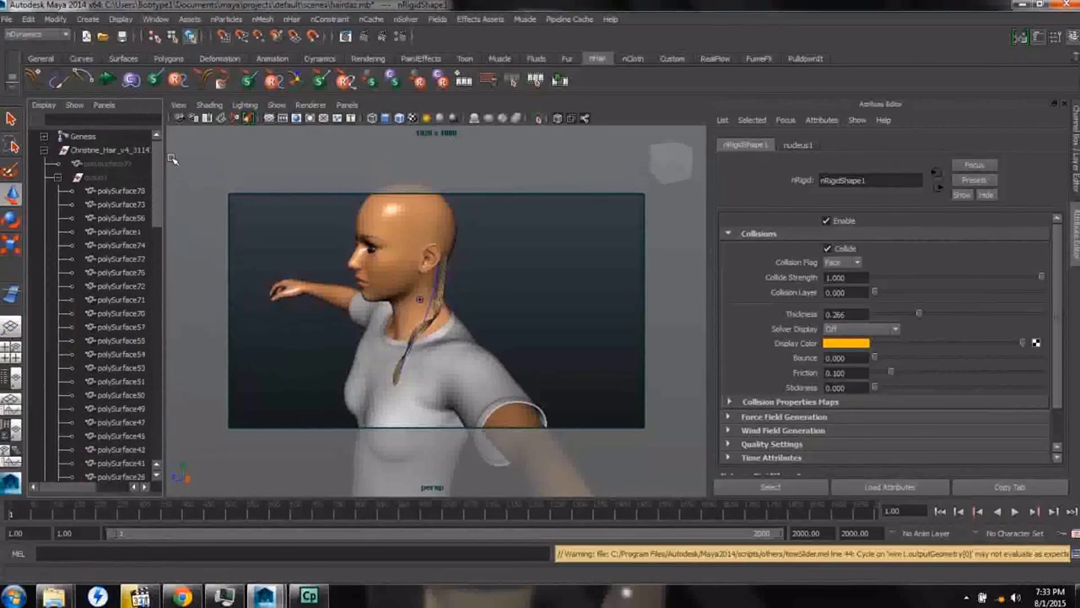
pyautogui.click(44, 151)
pyautogui.click(43, 151)
# Step: Select the hair geometry groups, including group2 and group3, and unhide them with Shift+H
pyautogui.click(97, 165)
pyautogui.keyDown('ctrl'); pyautogui.click(102, 178); pyautogui.keyUp('ctrl')
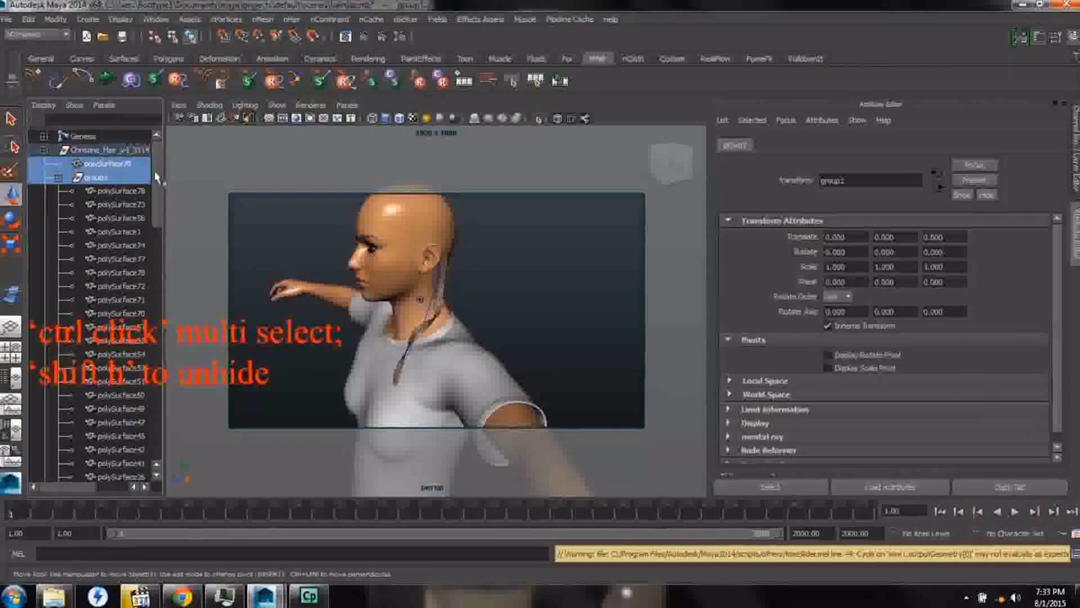
pyautogui.moveTo(156, 175); pyautogui.dragTo(162, 256)
pyautogui.keyDown('ctrl'); pyautogui.click(101, 288); pyautogui.keyUp('ctrl')
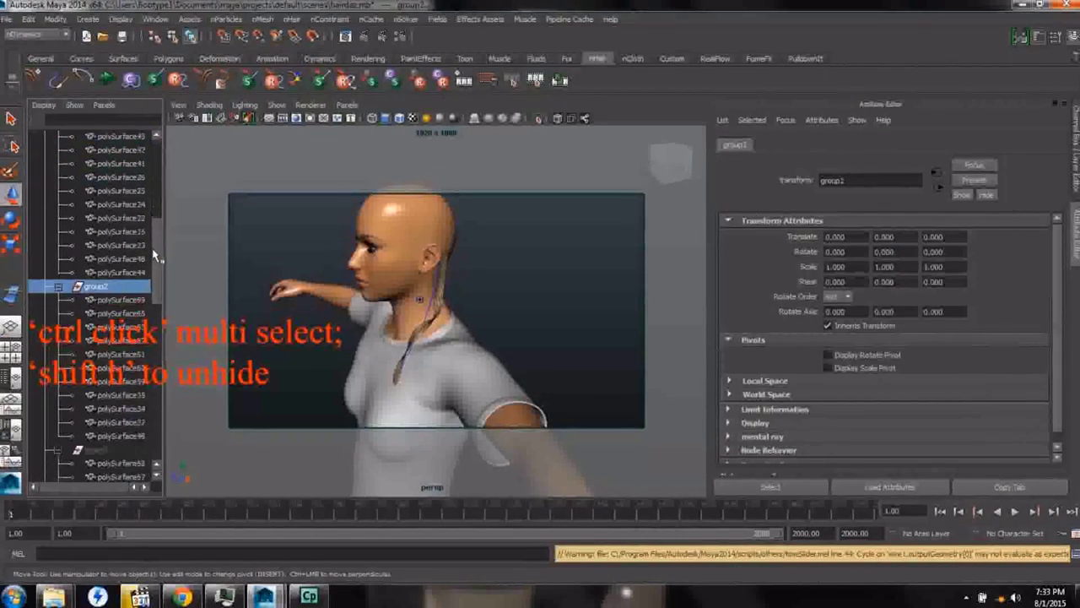
pyautogui.scroll(-4, 156, 257)
pyautogui.keyDown('ctrl'); pyautogui.click(100, 288); pyautogui.keyUp('ctrl')
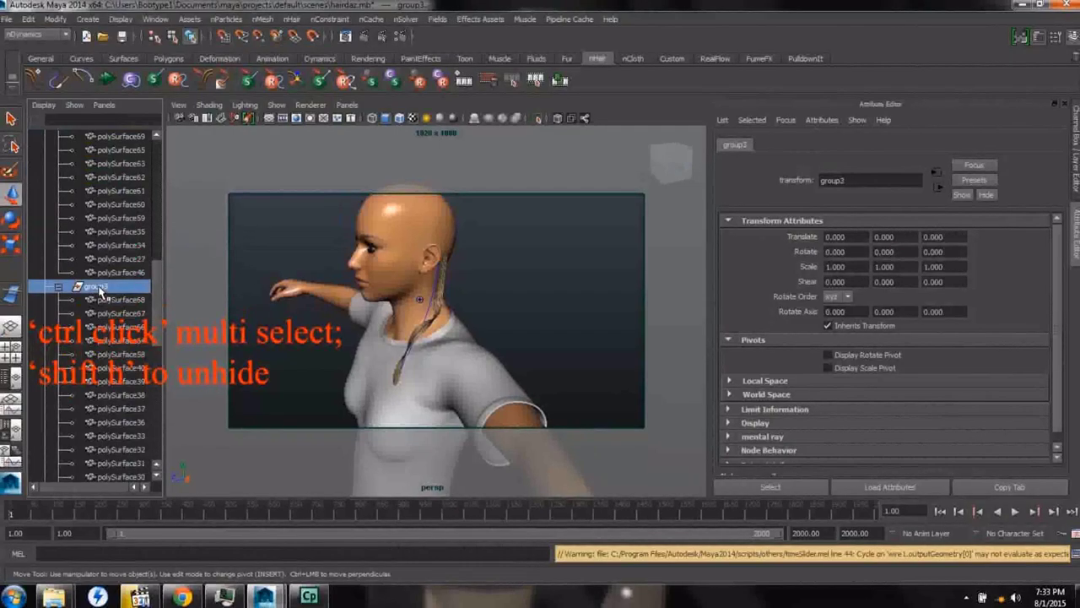
pyautogui.hotkey('shift', 'h')
pyautogui.keyDown('alt'); pyautogui.moveTo(380, 321); pyautogui.dragTo(346, 287); pyautogui.keyUp('alt')
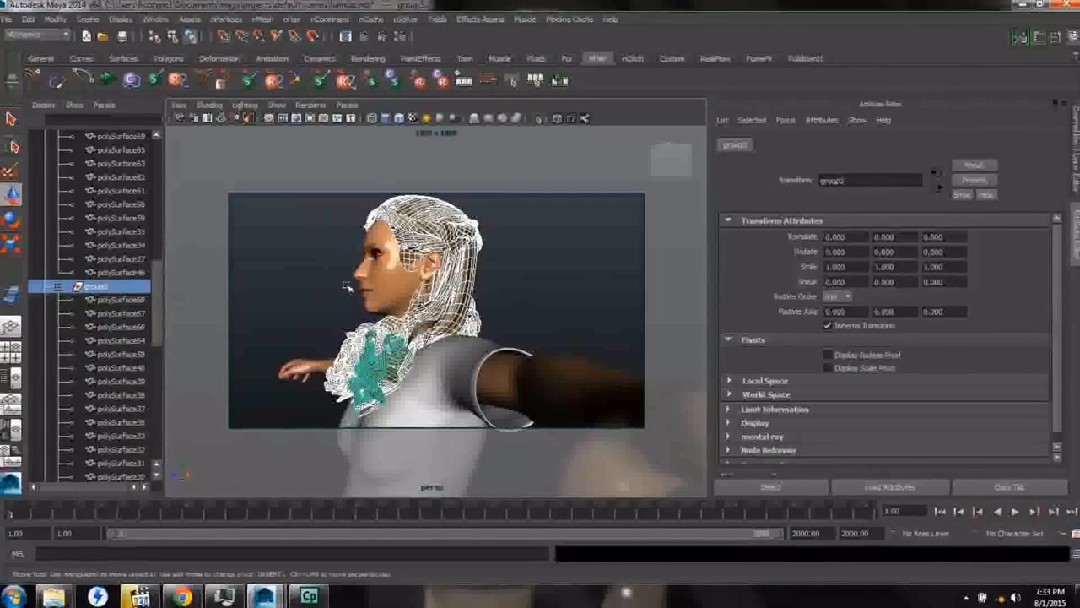